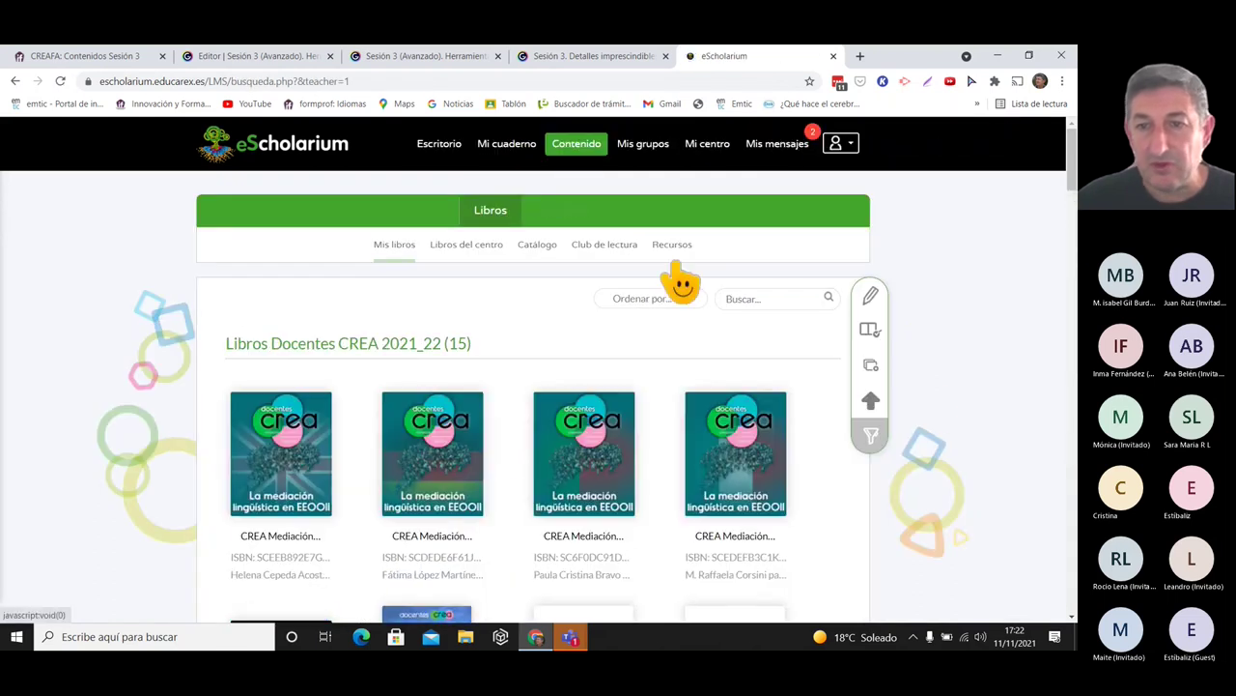
- Create a new eScholarium book with eXeLearning chosen as its editing tool
left_click(869, 367)
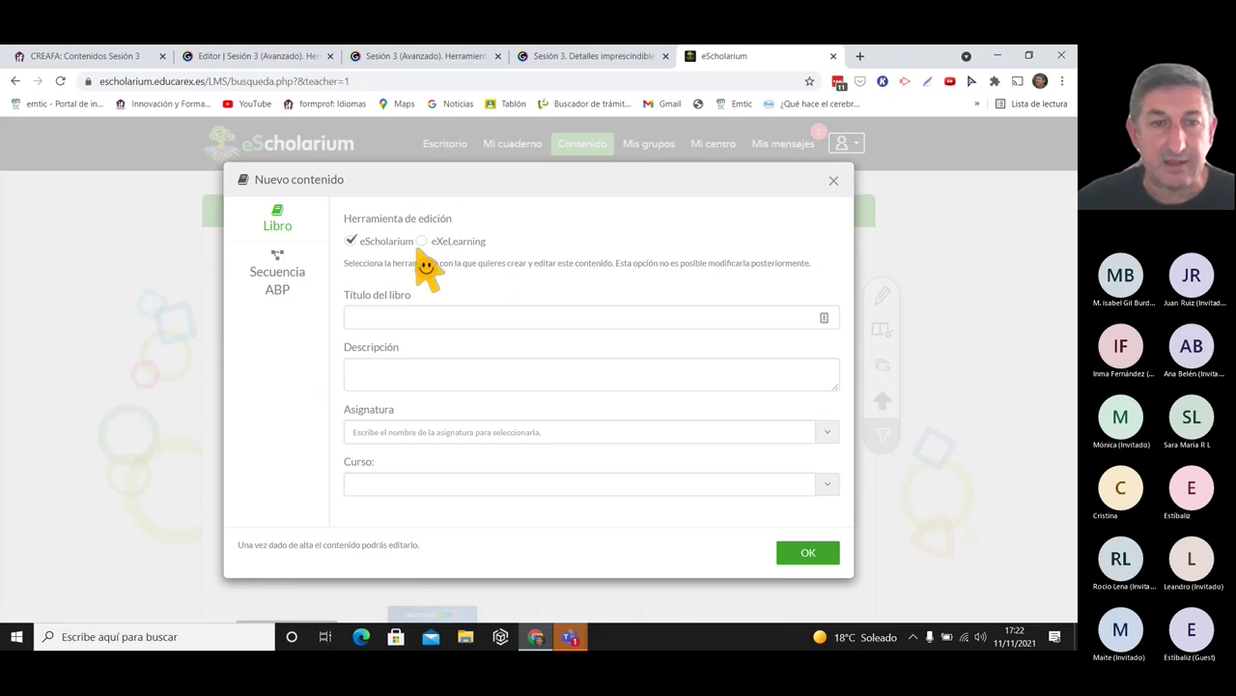
left_click(422, 241)
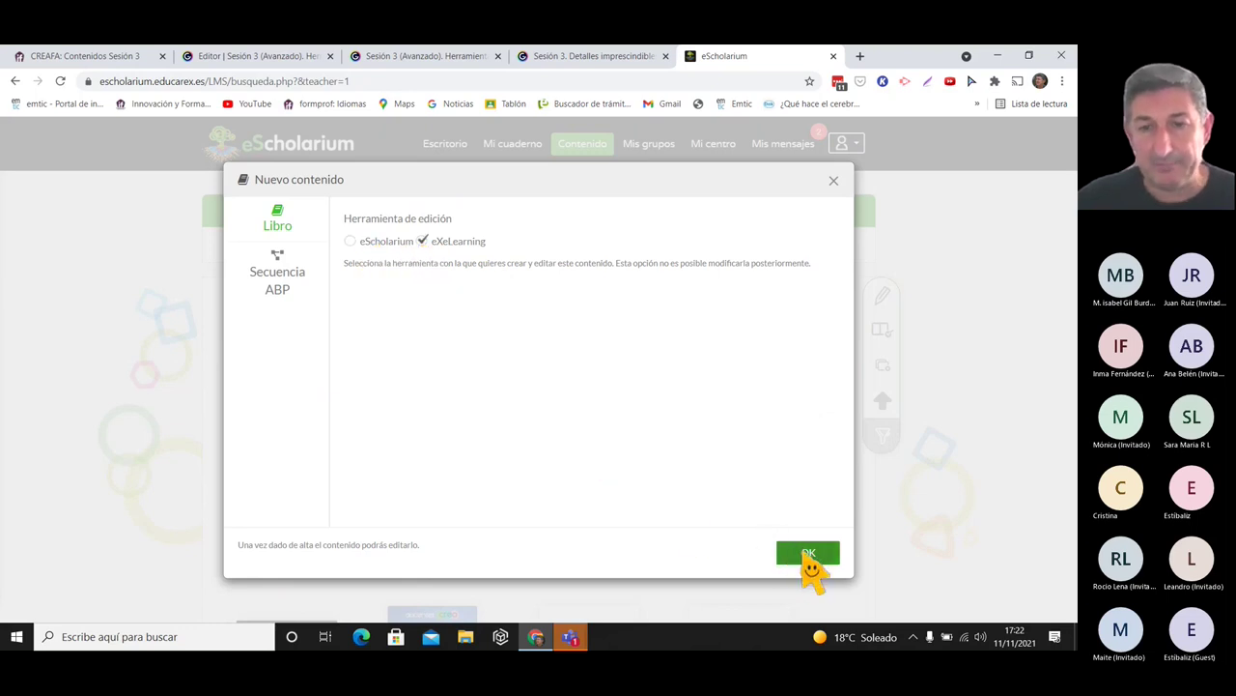
left_click(805, 553)
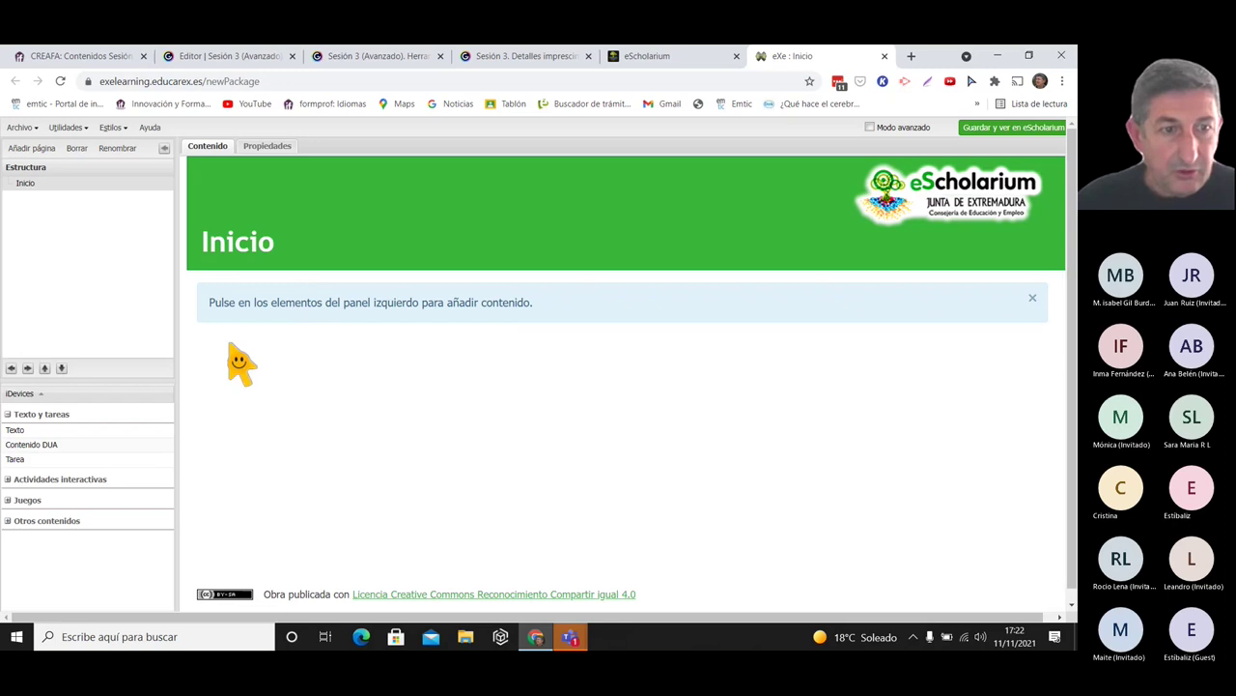
- Add a Texto iDevice to the Inicio page and save it with the text 'Hola'
left_click(21, 126)
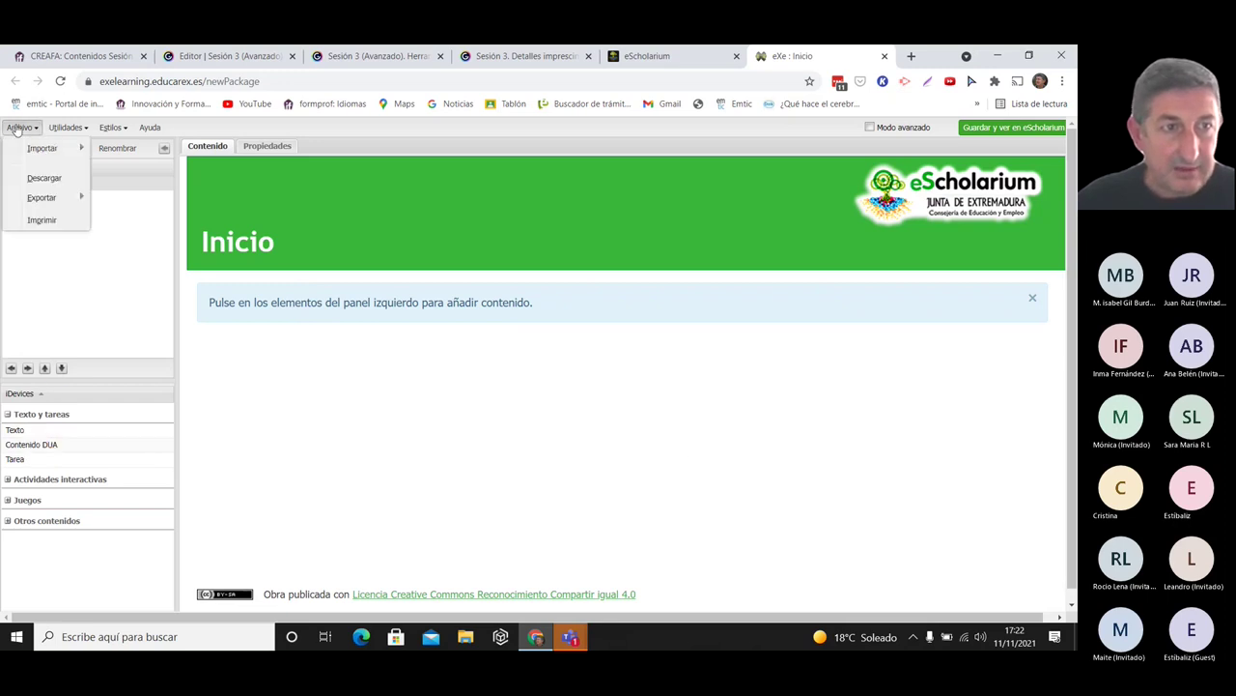
left_click(383, 436)
left_click(21, 429)
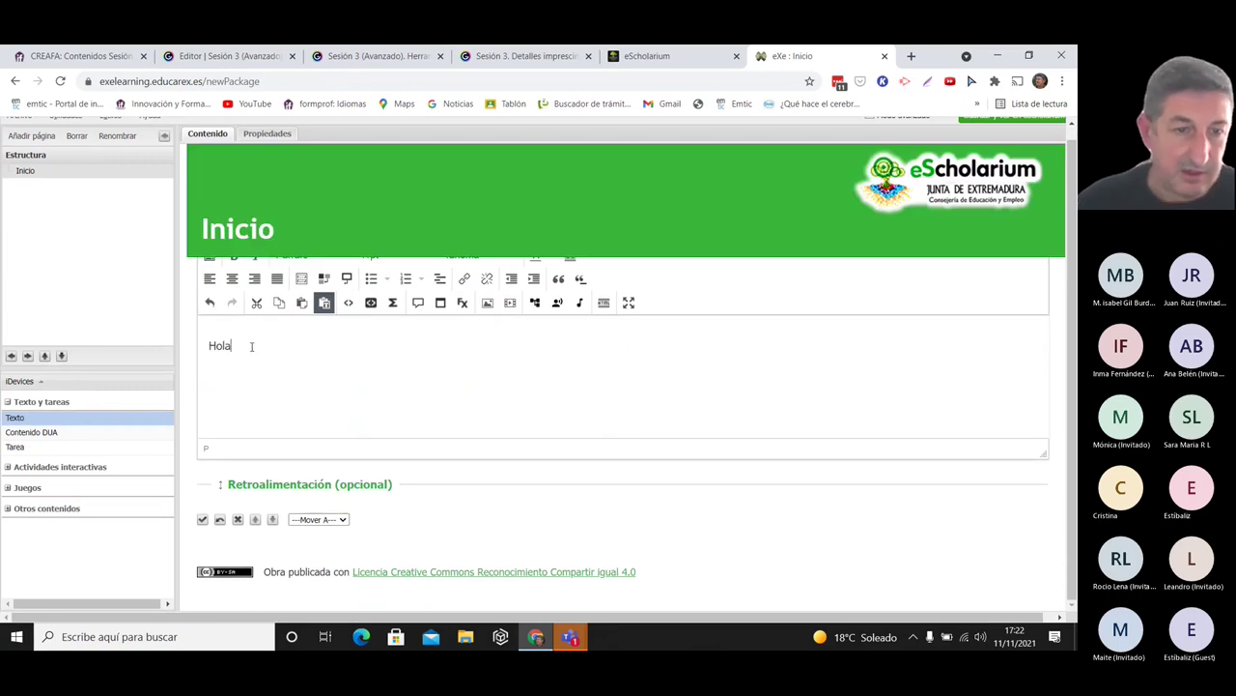
left_click(202, 519)
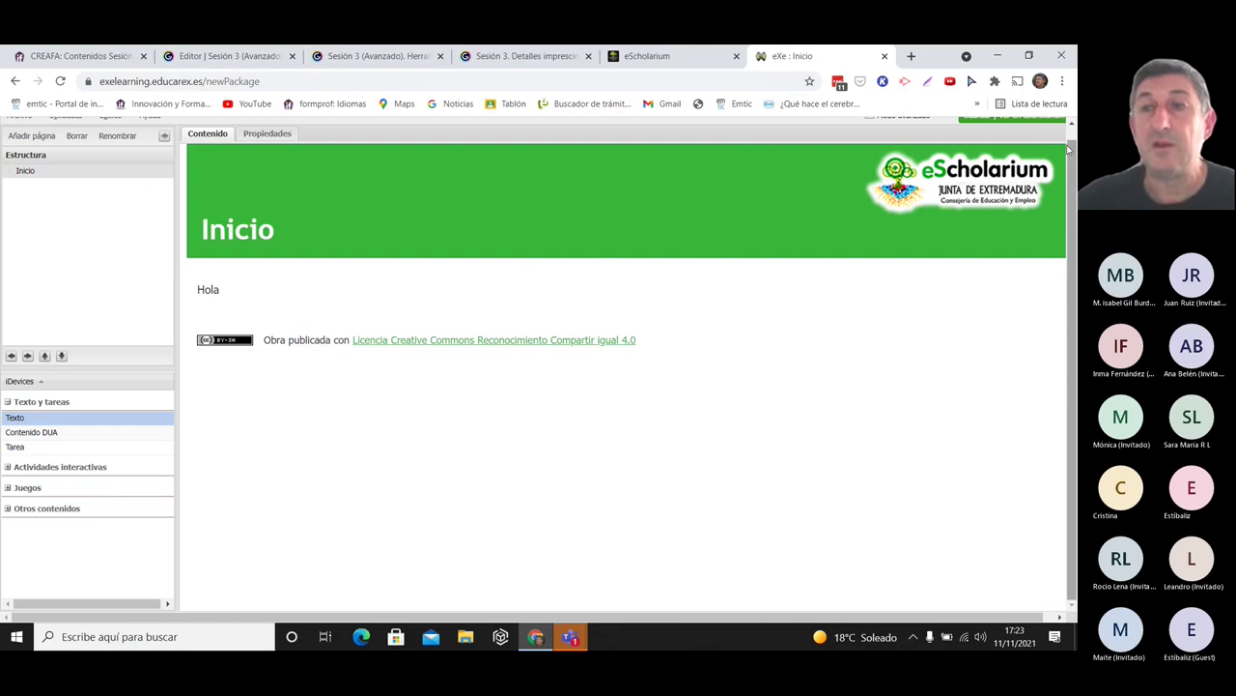
- Add a second Texto iDevice and close its embedded-media dialog without inserting anything
scroll(1069, 148, "up", 1)
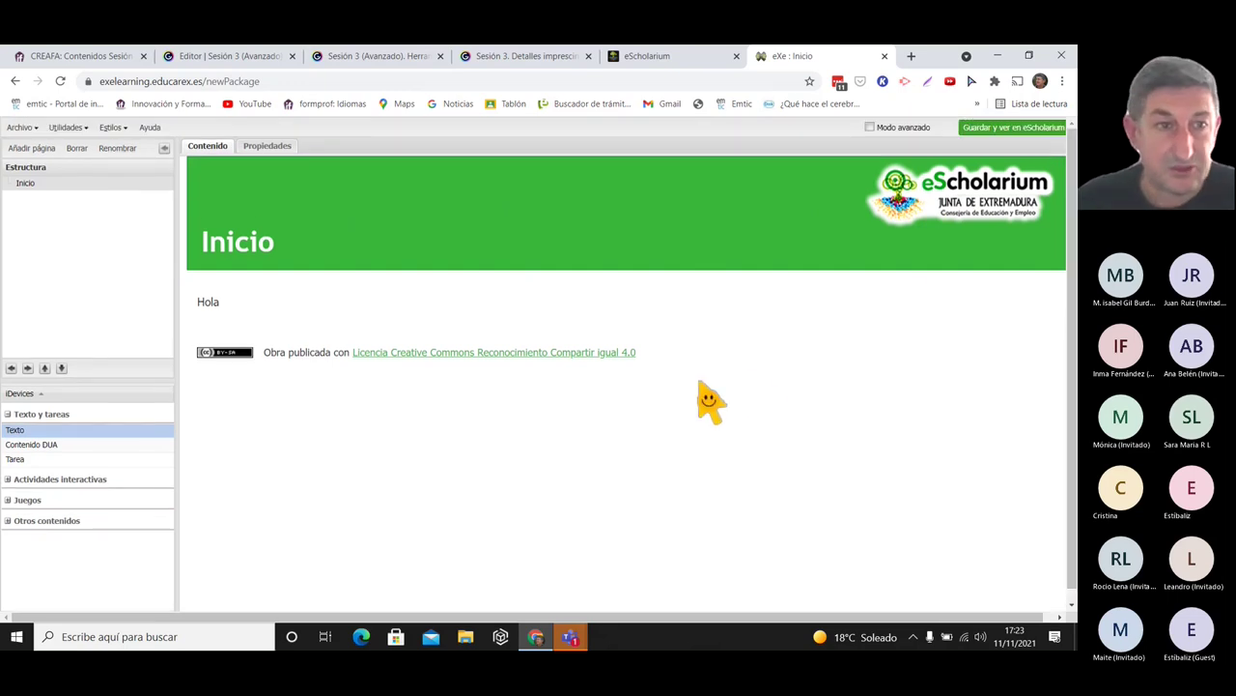
left_click(27, 432)
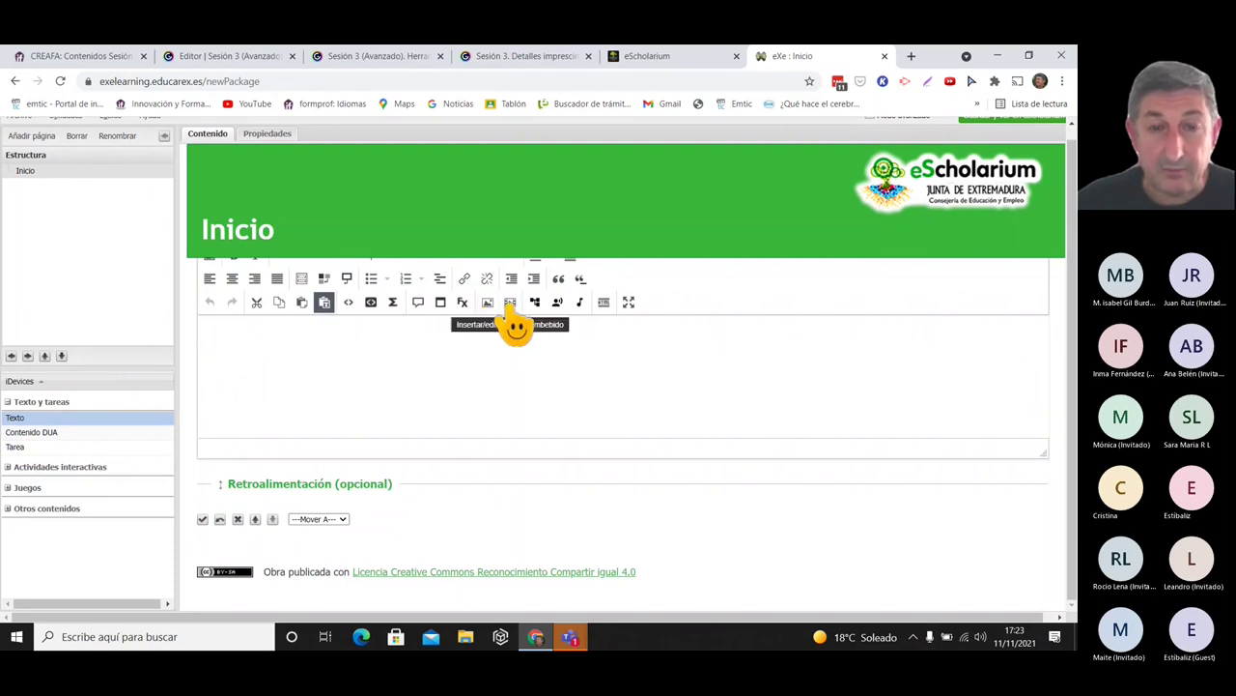
left_click(512, 305)
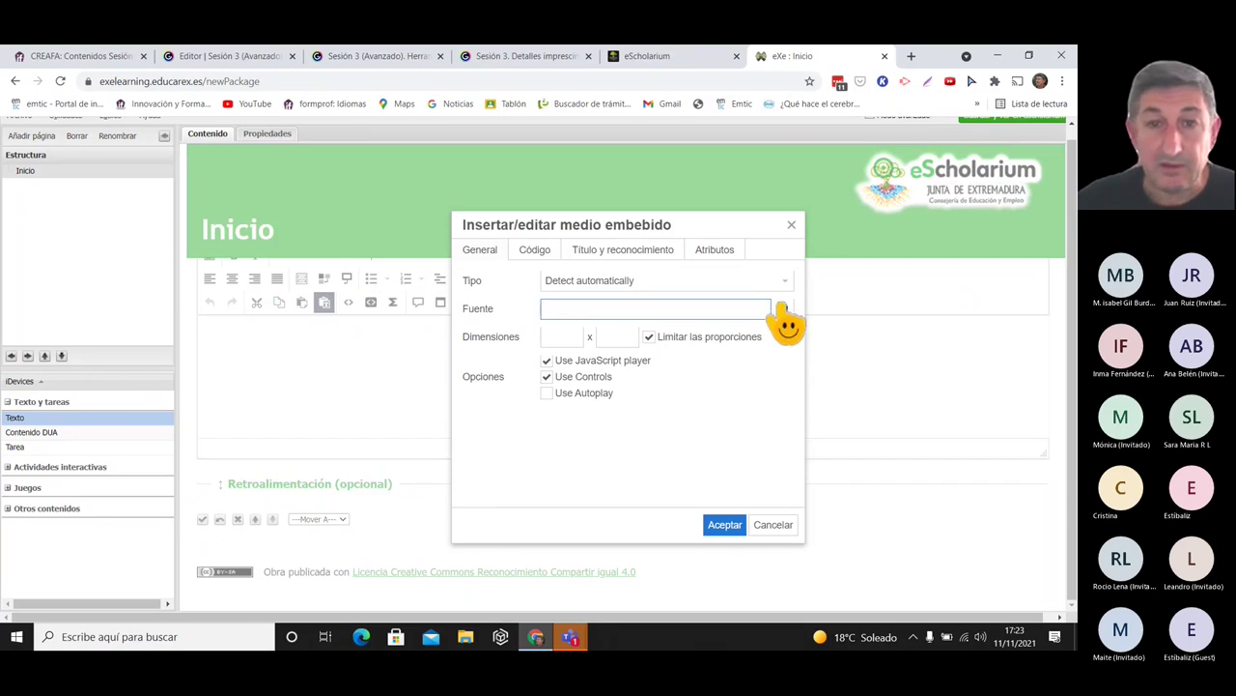
left_click(792, 226)
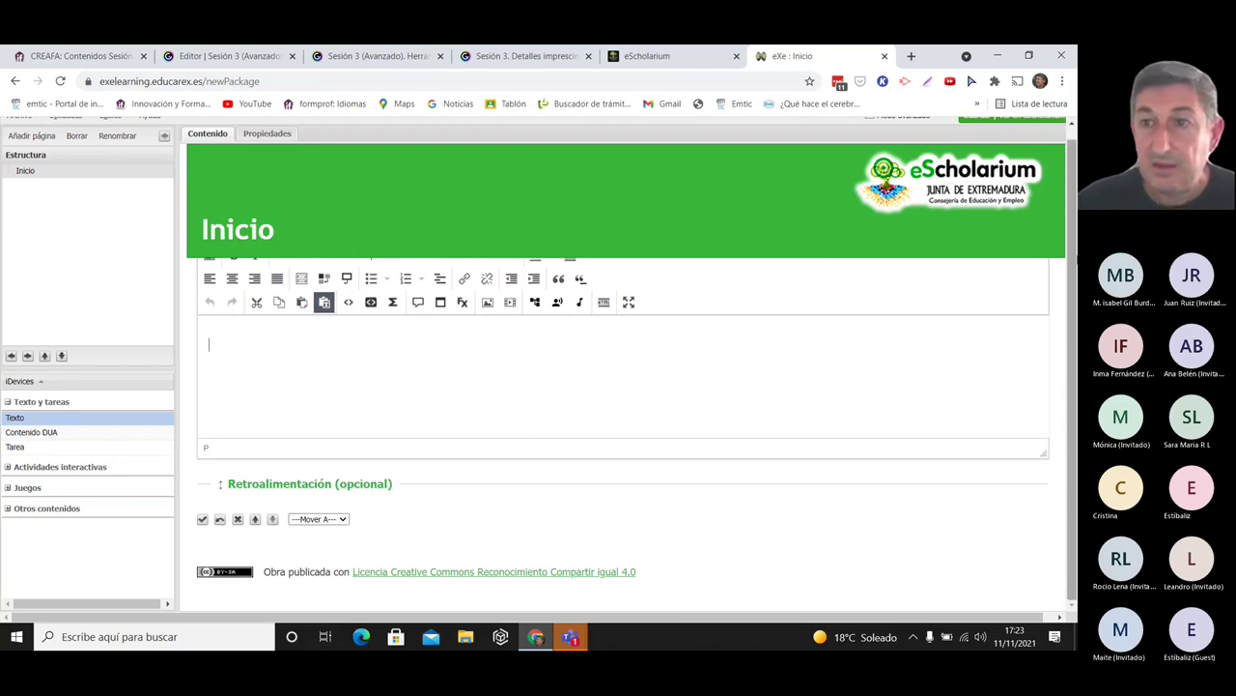
- Dismiss the empty-content warning and type 'sgsgsg' into the new Texto block
scroll(1075, 222, "up", 1)
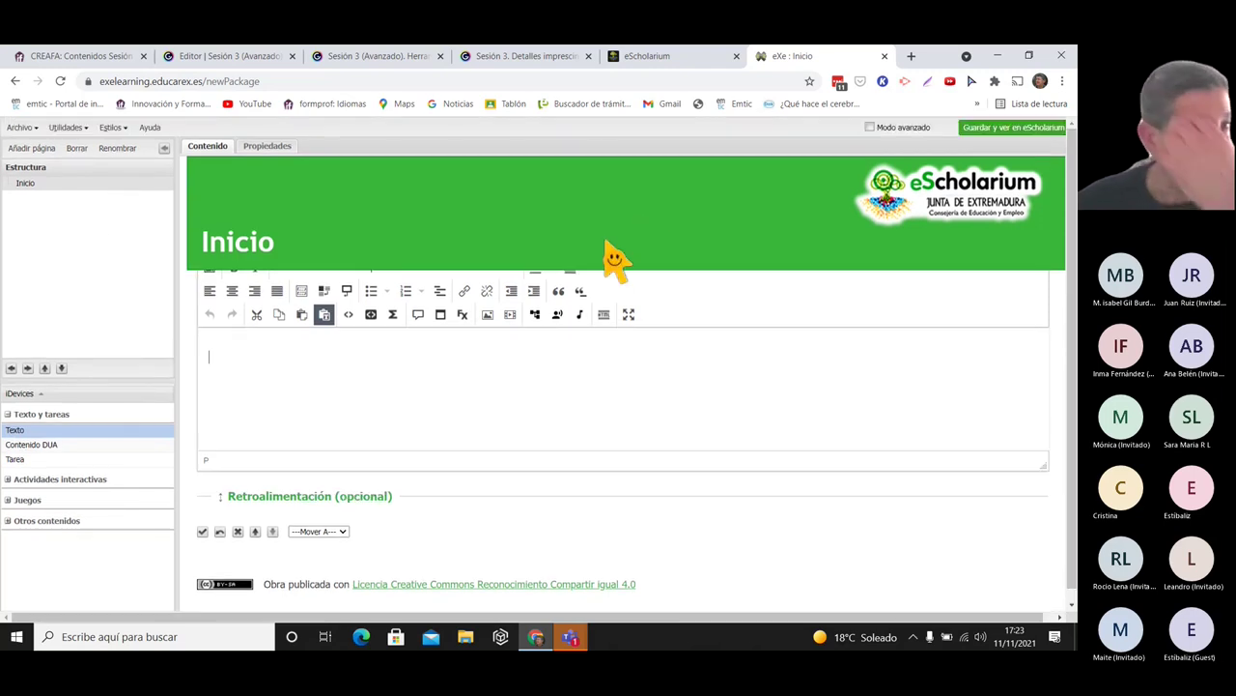
left_click(22, 126)
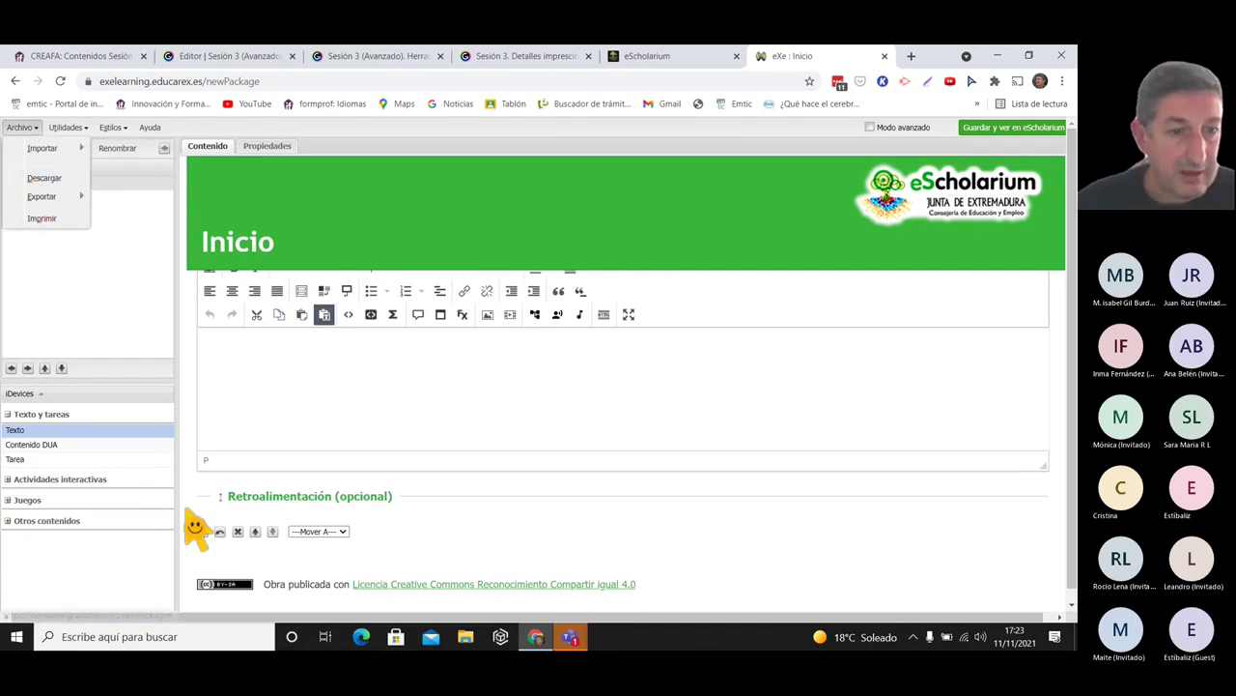
left_click(208, 556)
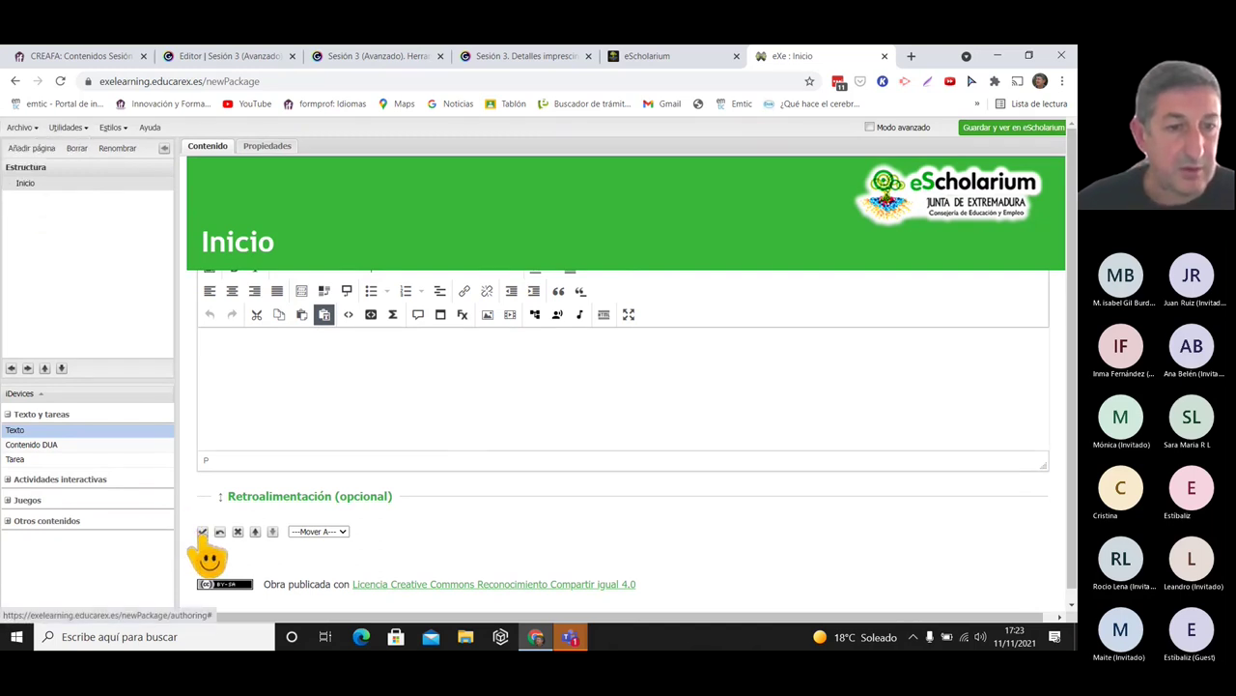
left_click(203, 533)
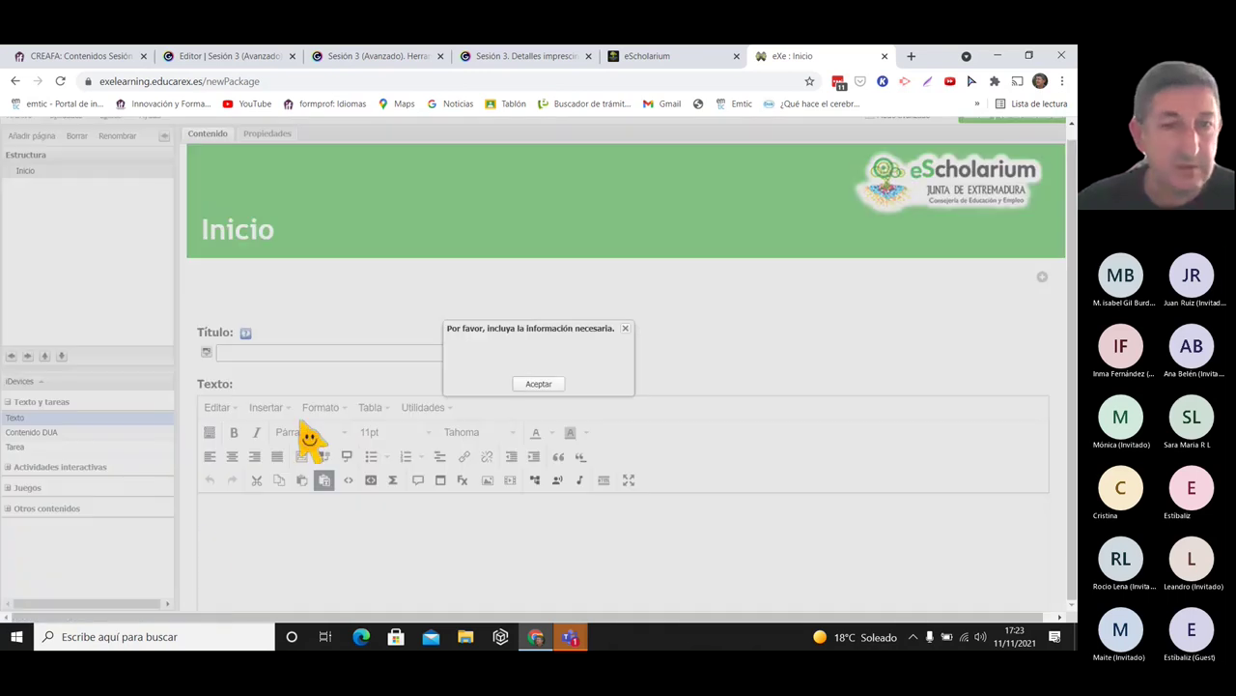
left_click(539, 383)
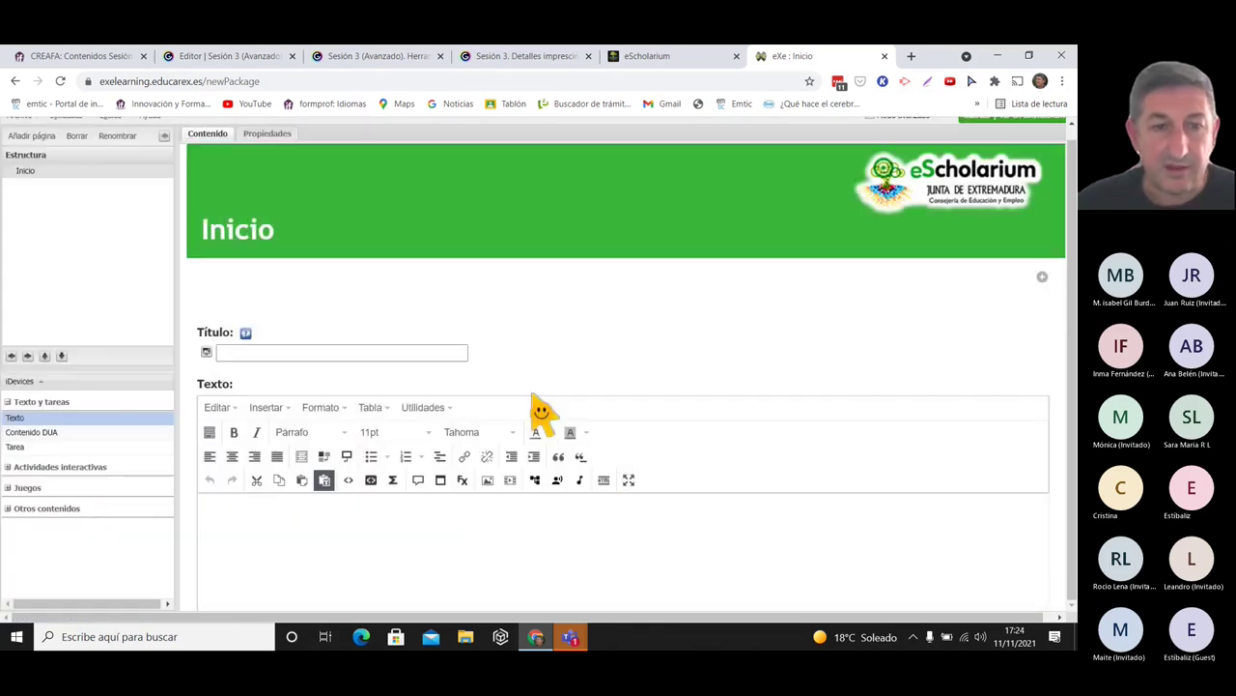
type("gsgsg")
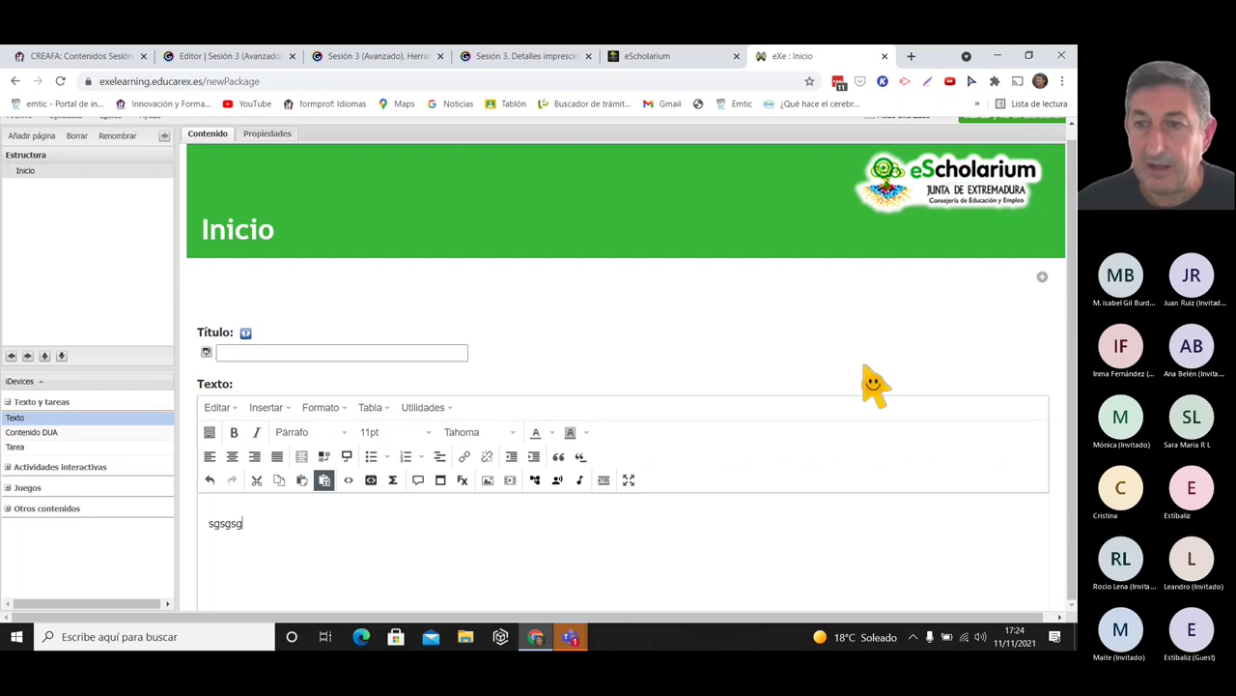
left_click(1042, 278)
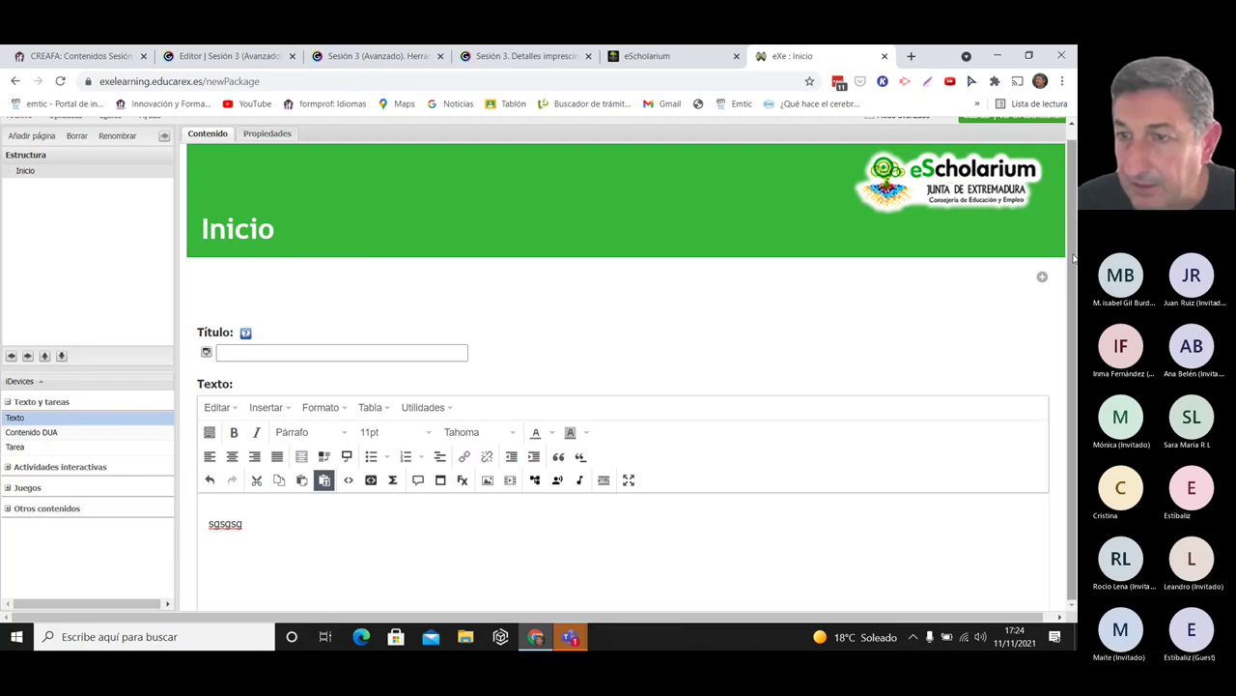
- Expand the Hola block and save the Texto block containing 'sgsgsg'
left_click(1043, 277)
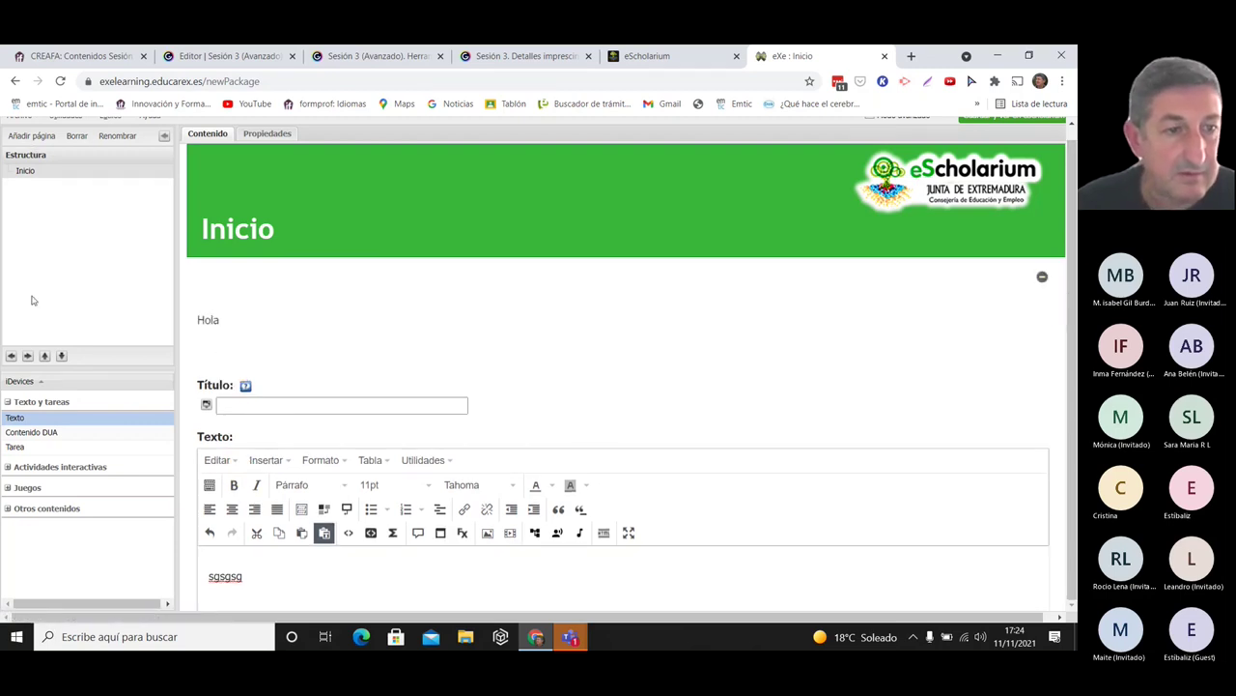
left_click(41, 437)
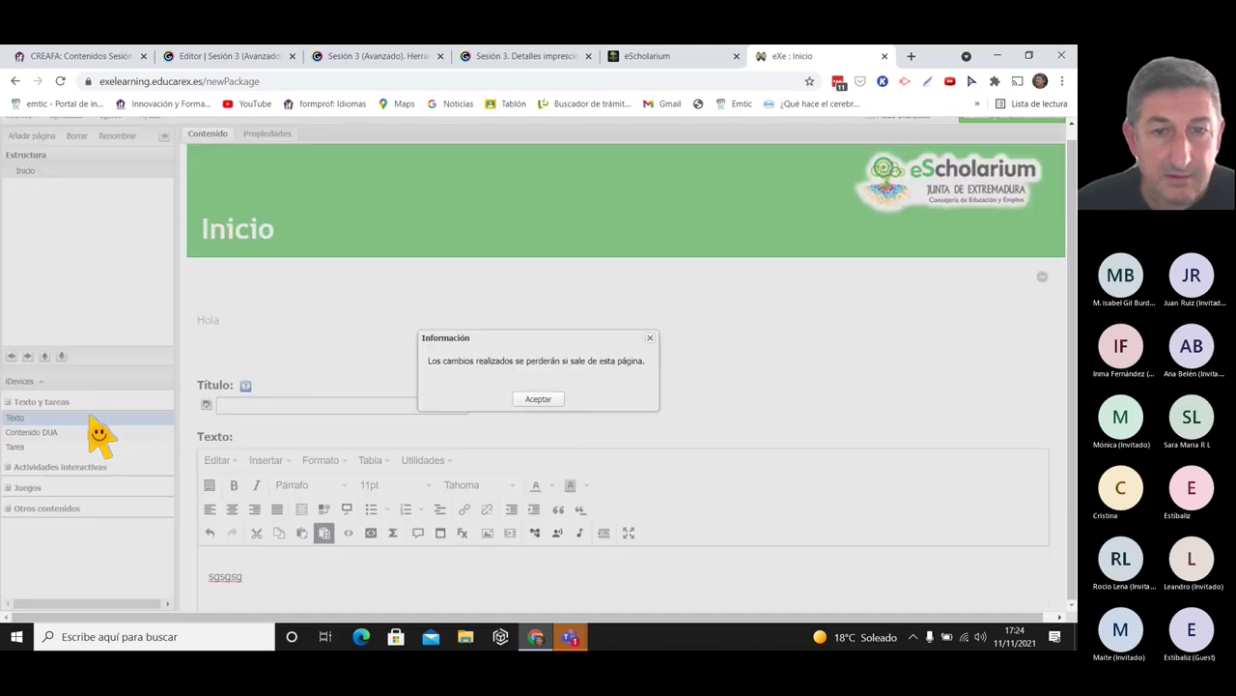
left_click(528, 400)
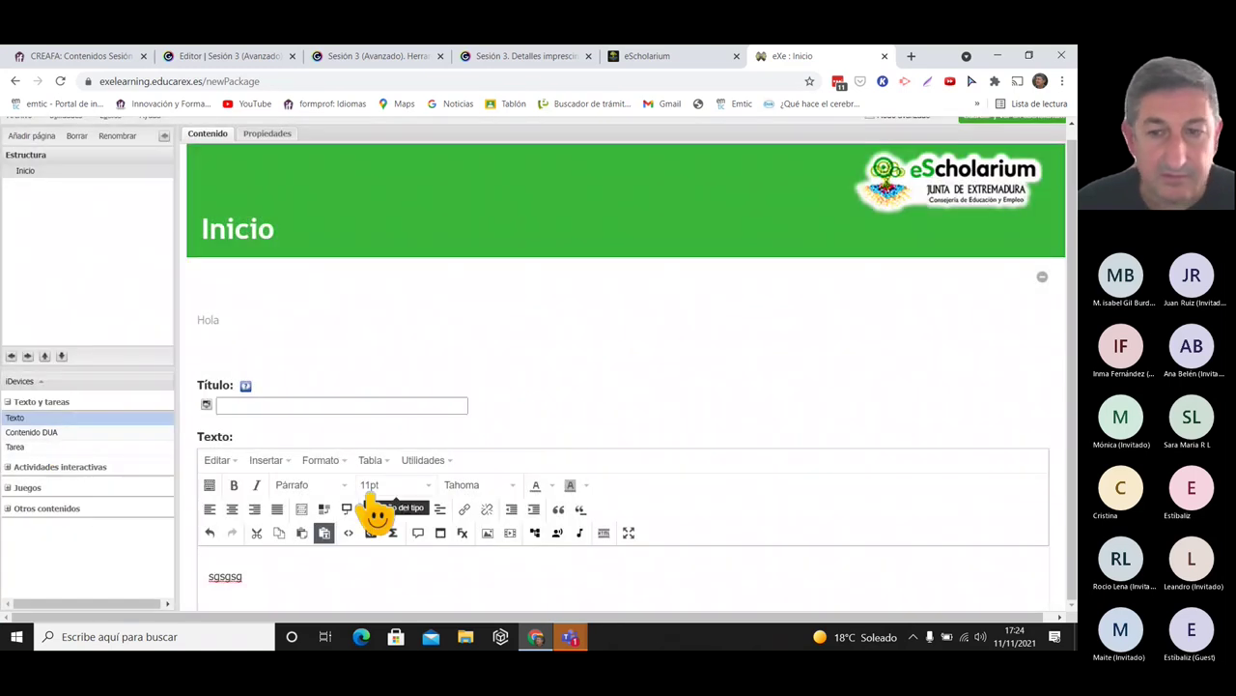
left_click_drag(1008, 620, 1019, 619)
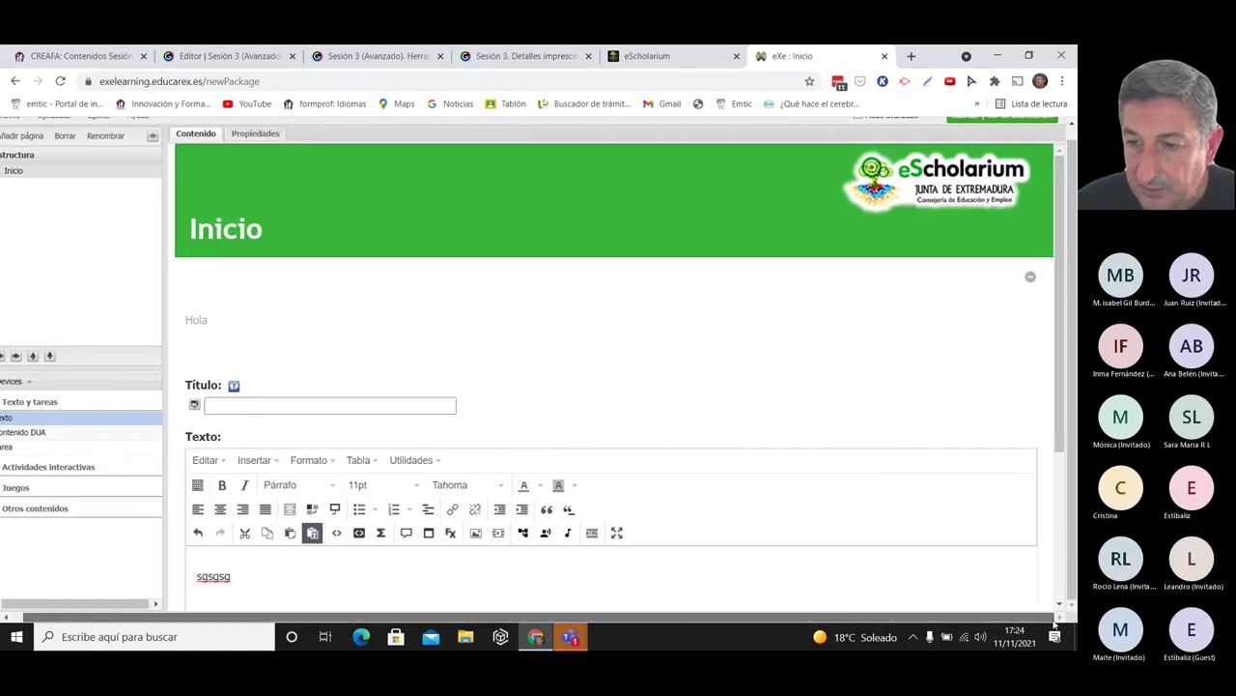
left_click_drag(1064, 457, 1063, 594)
left_click(190, 542)
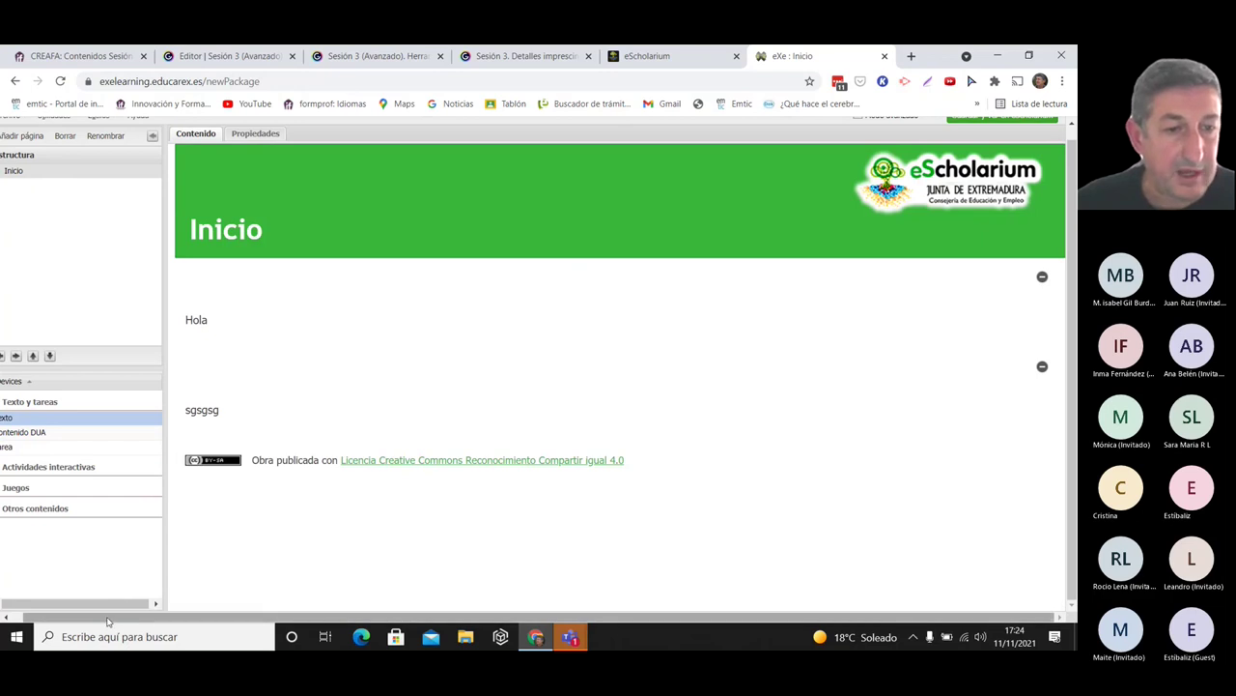
left_click_drag(126, 619, 114, 619)
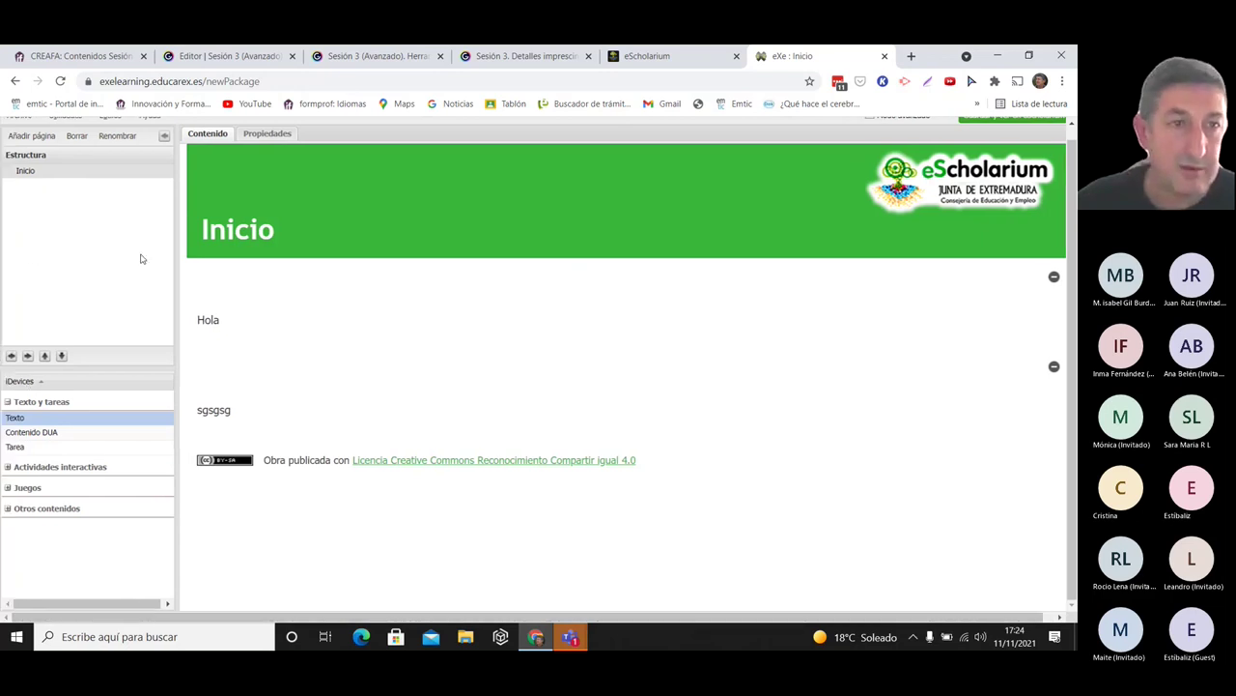
- Download the project as newPackage.elp via Archivo > Descargar and switch to File Explorer
scroll(29, 135, "up", 1)
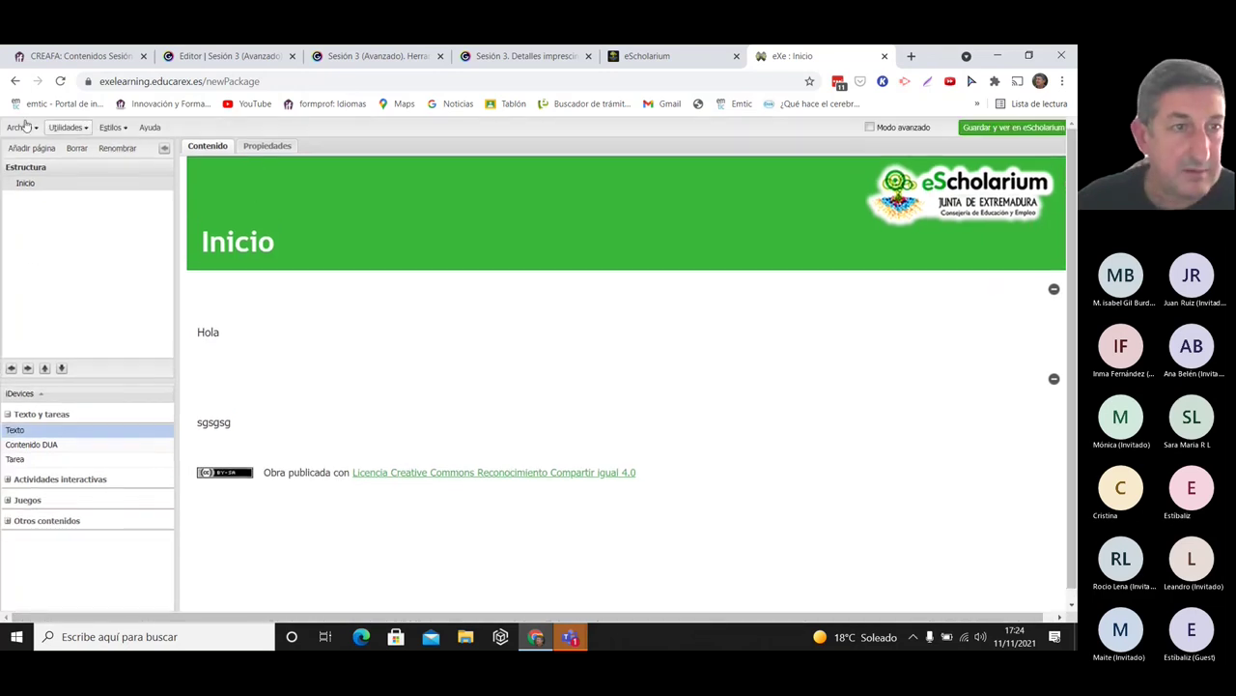
left_click(26, 126)
left_click(40, 183)
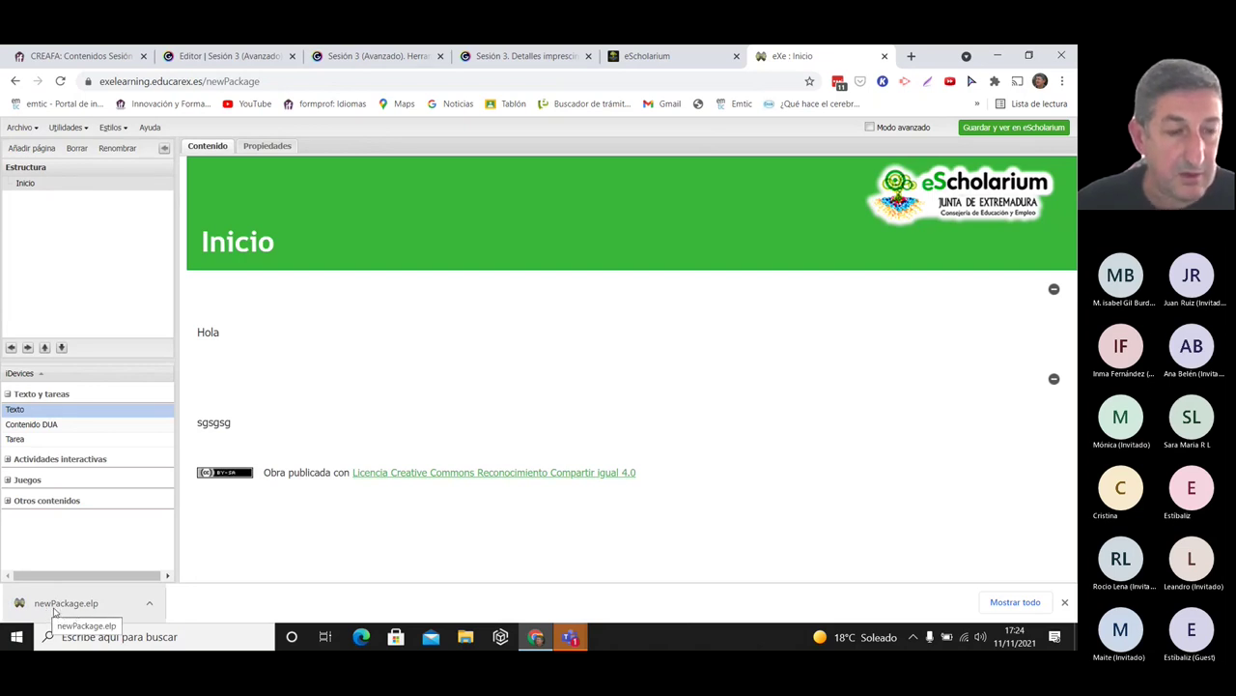
left_click(466, 637)
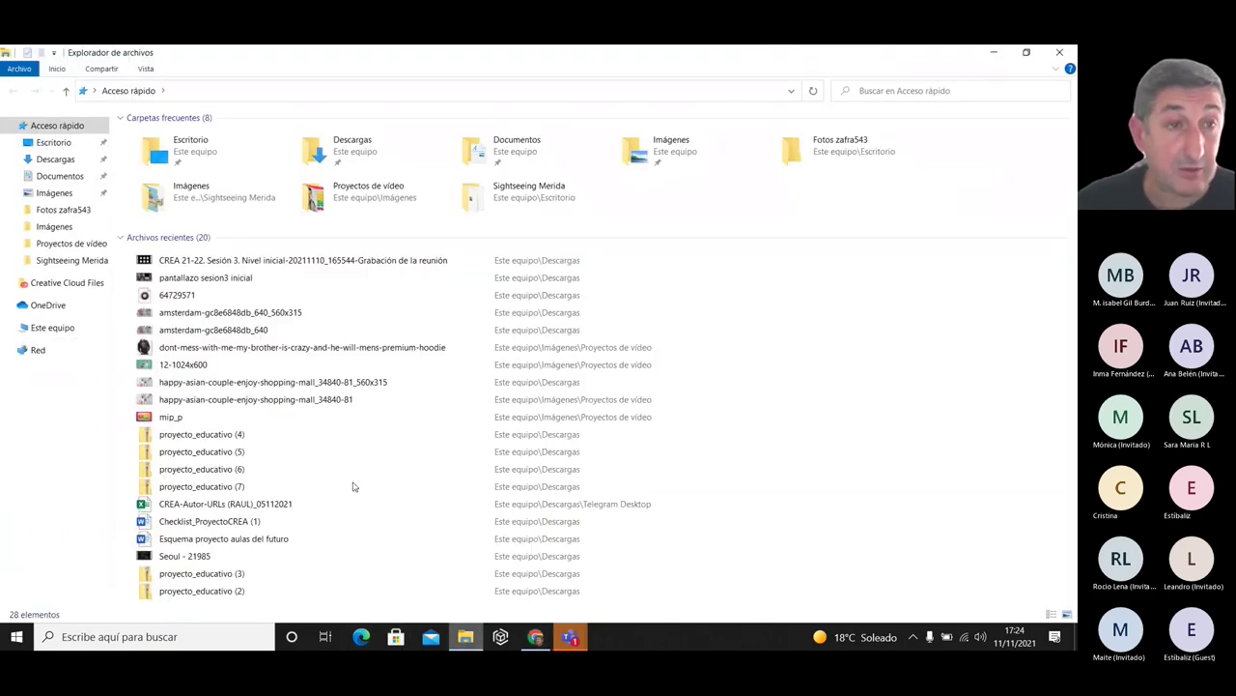
- Check newPackage's 6.62 KB size in its Descargas properties, then close the Explorer window
left_click(48, 162)
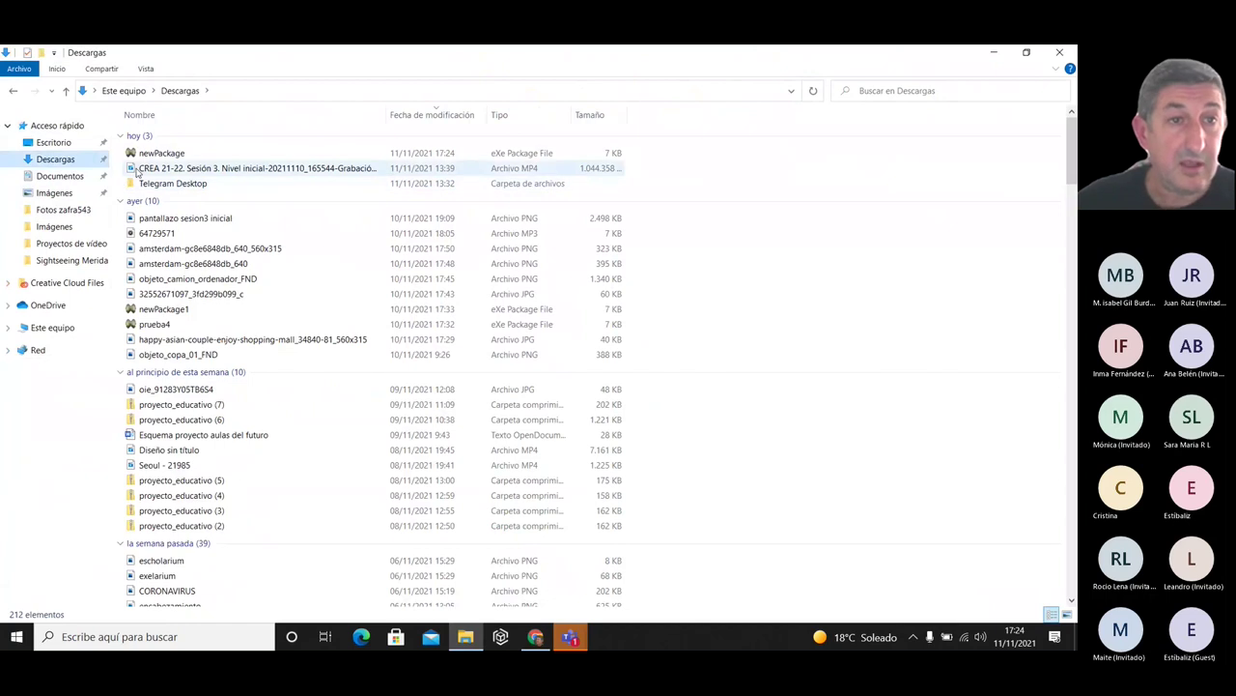
left_click(154, 160)
right_click(155, 161)
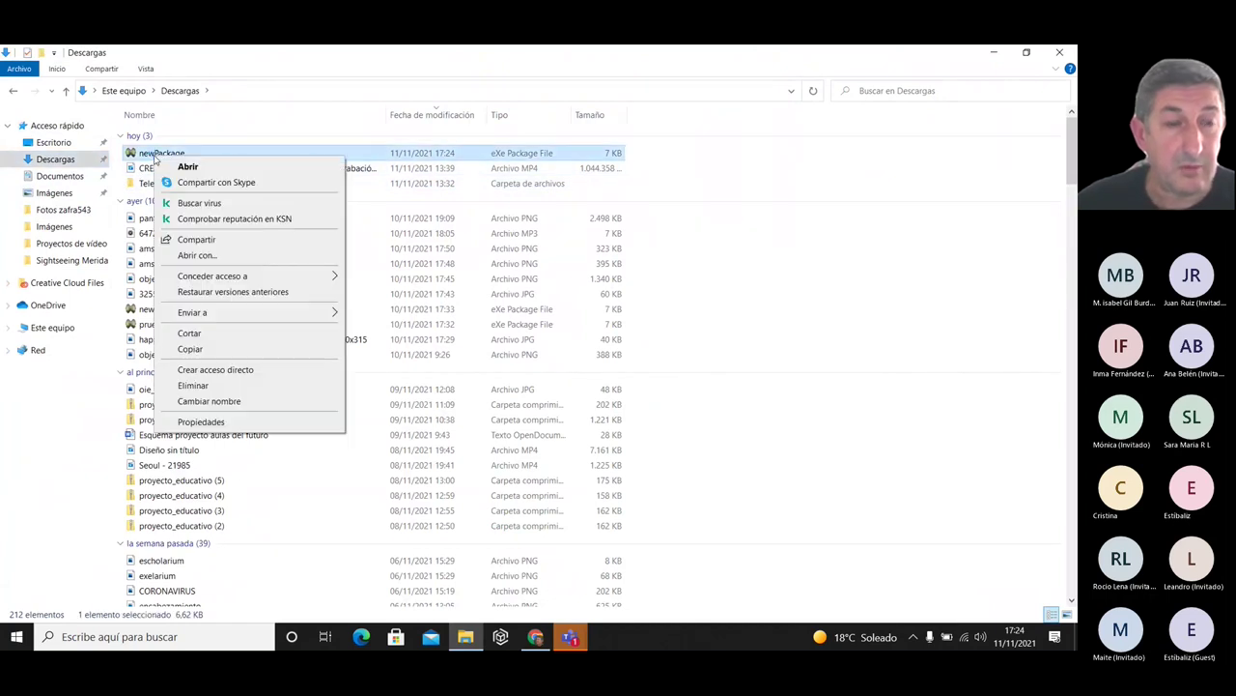
left_click(232, 421)
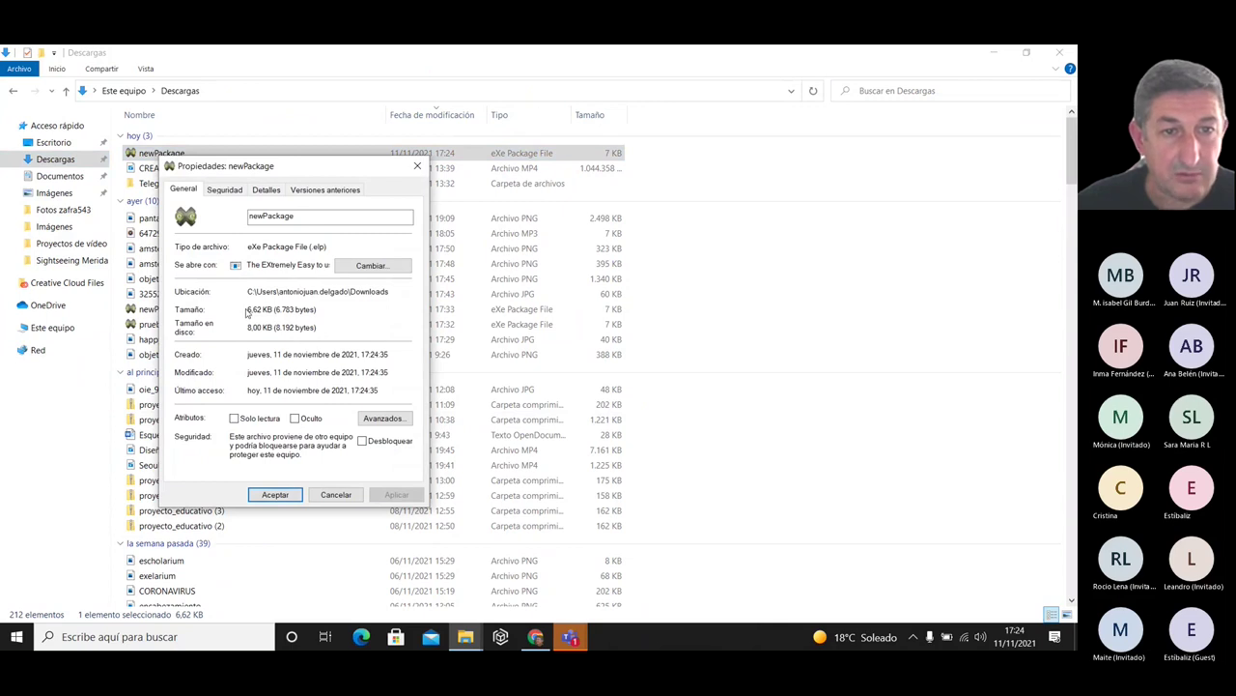
left_click_drag(313, 308, 249, 308)
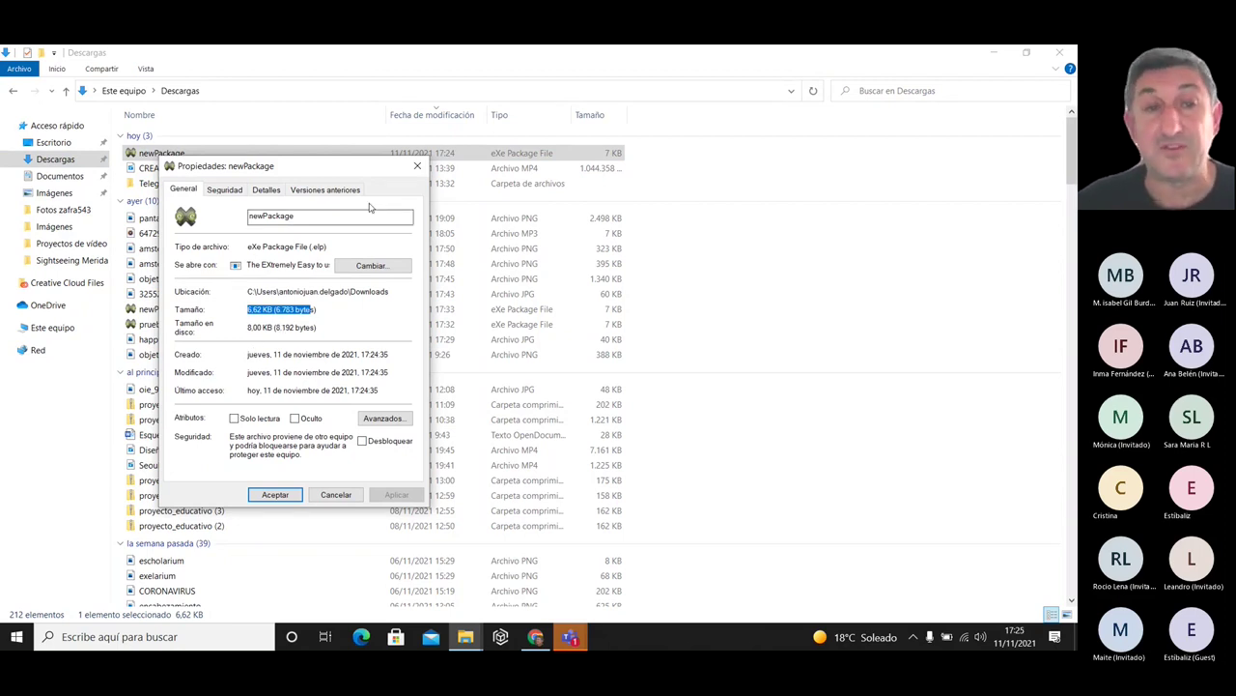
left_click(417, 167)
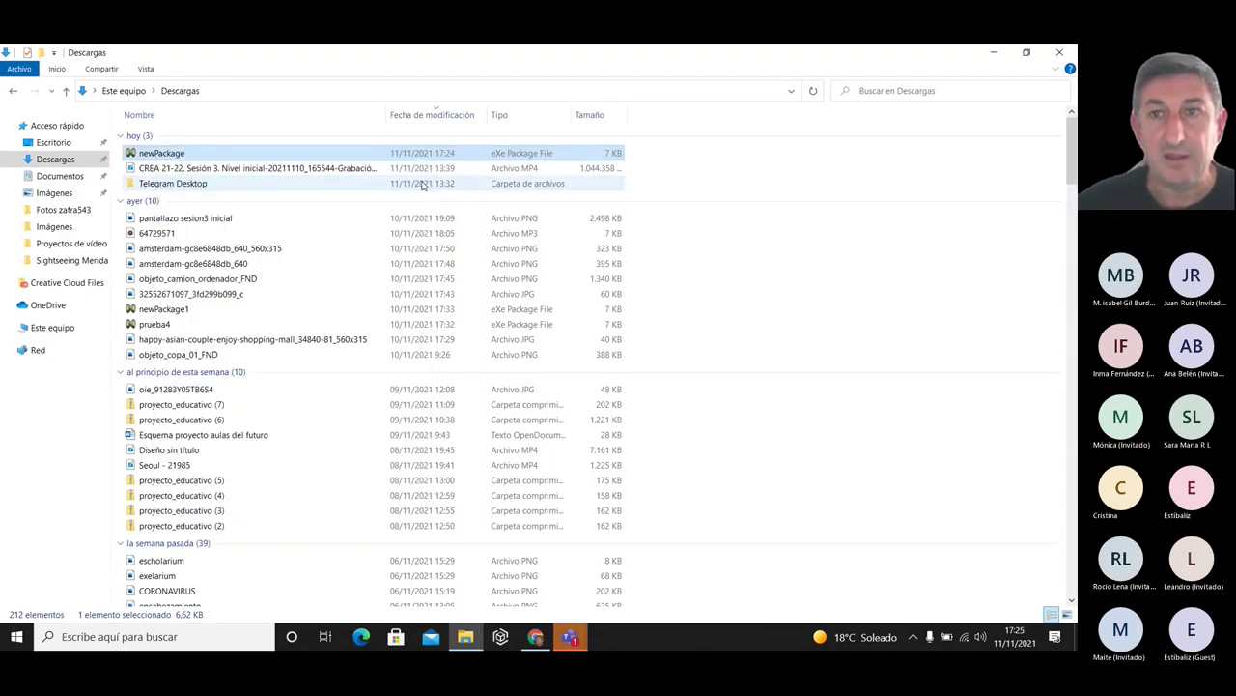
left_click(1060, 52)
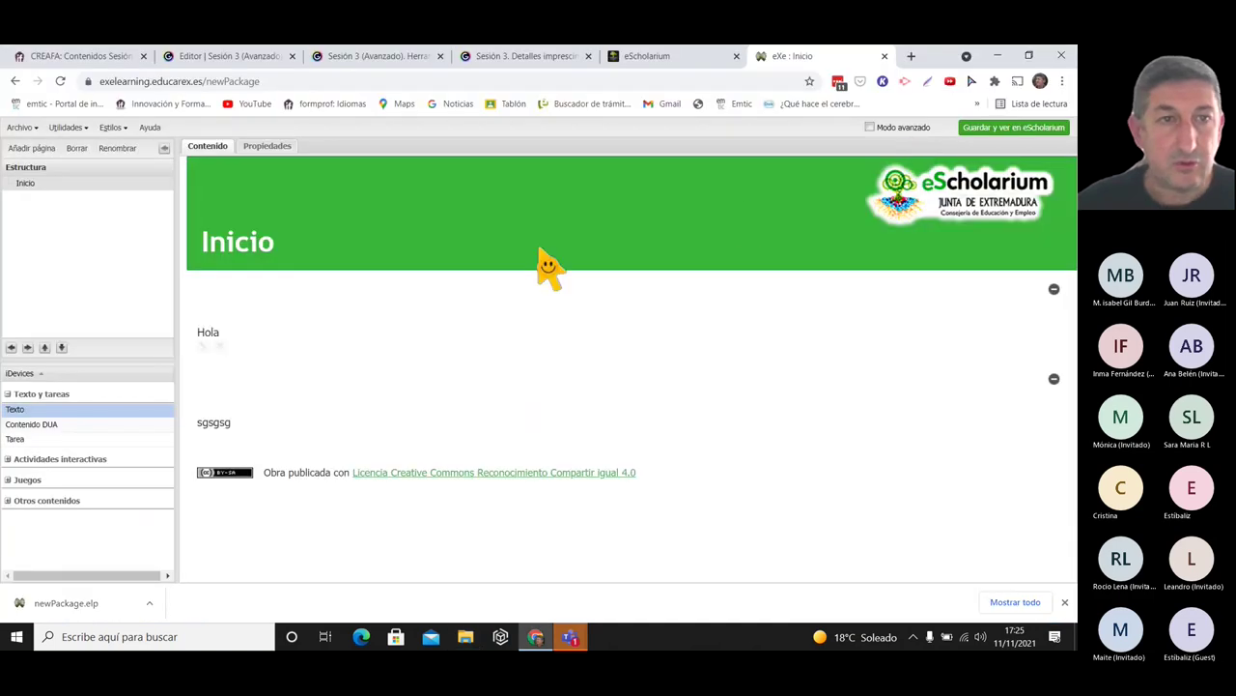
left_click(518, 58)
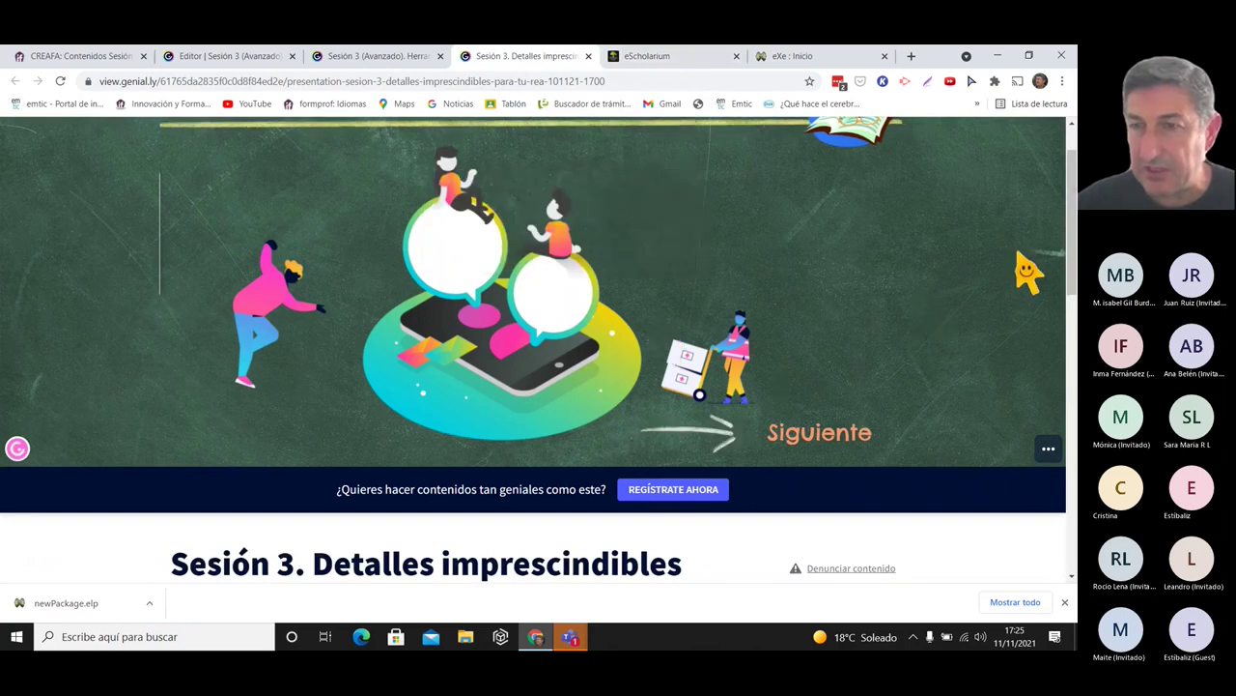
scroll(1073, 147, "up", 1)
scroll(1073, 147, "down", 2)
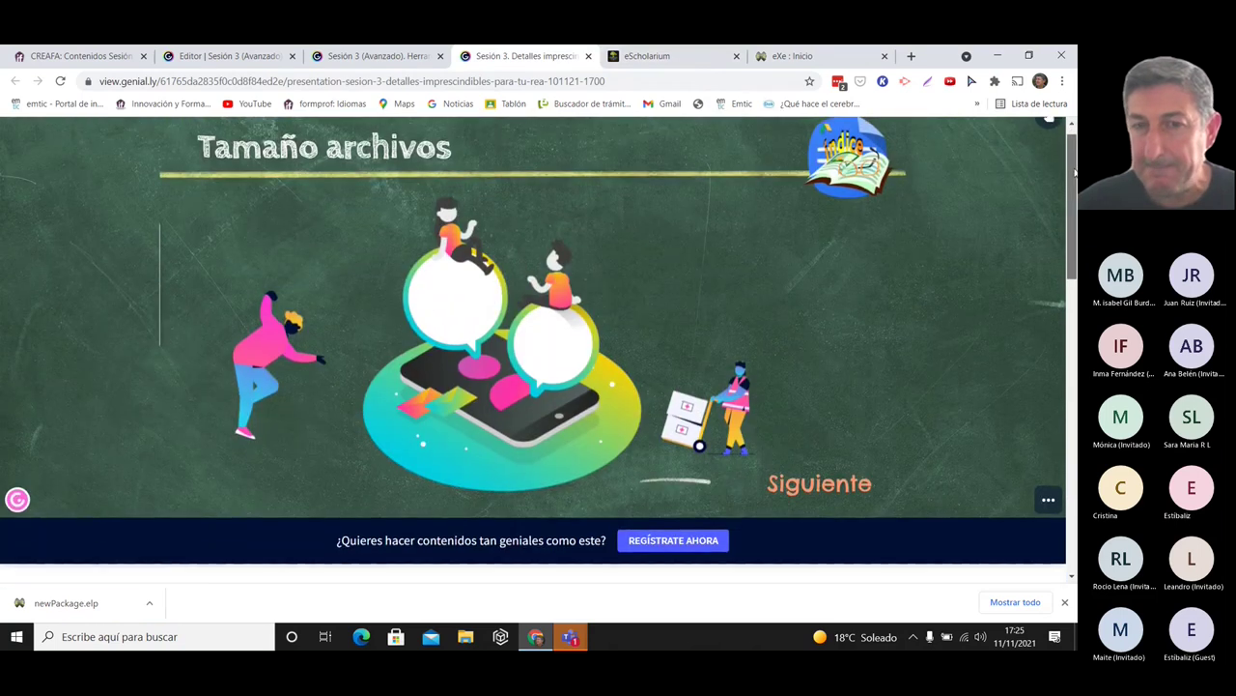
scroll(1073, 154, "up", 2)
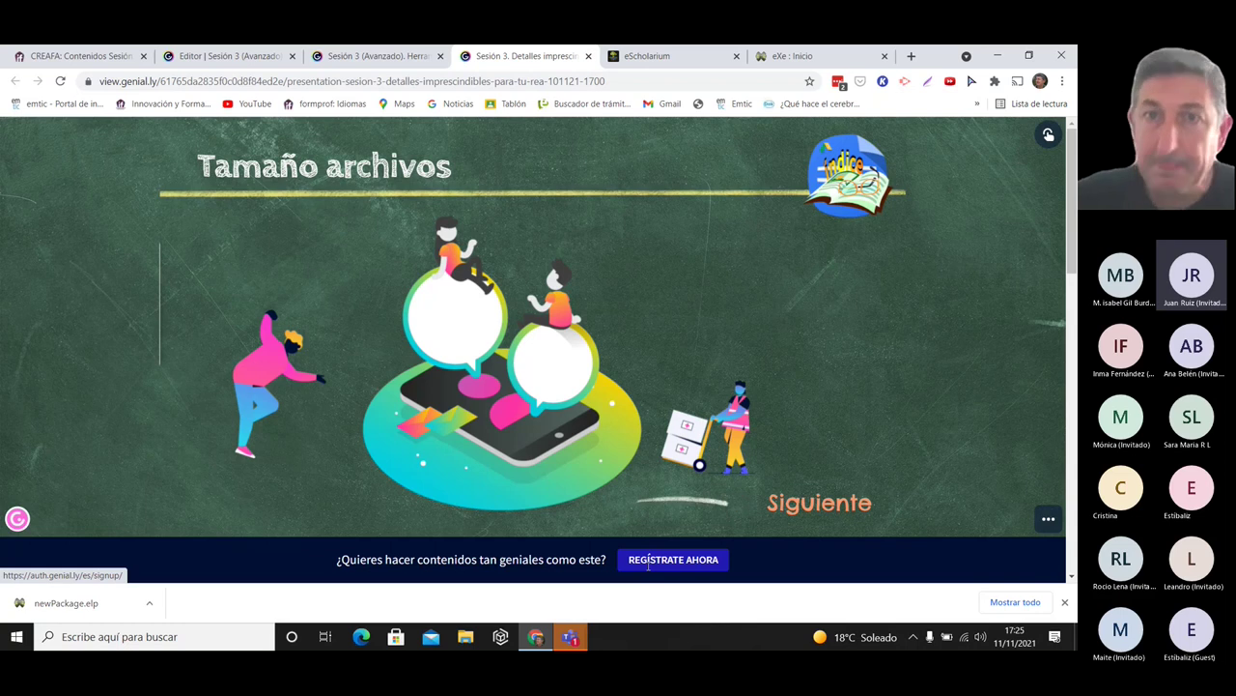
left_click(785, 58)
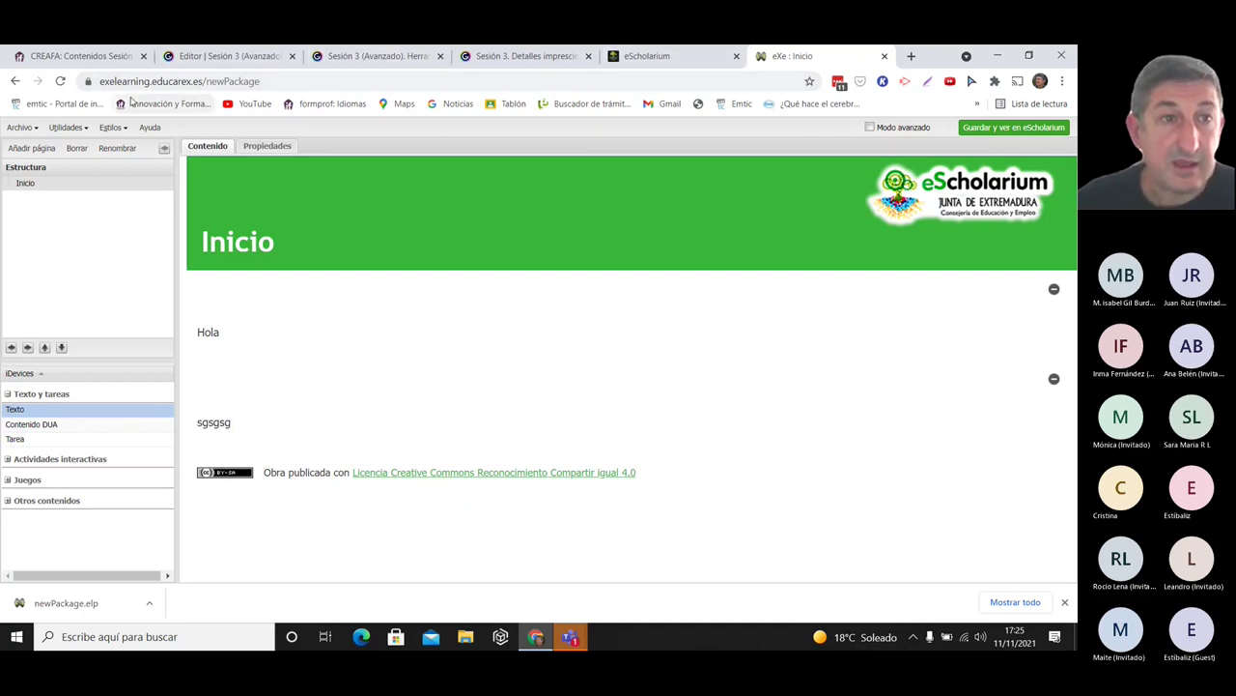
- Save and view the package in eScholarium, choosing 'Exportar sin cambios' despite missing properties
mouse_move(244, 365)
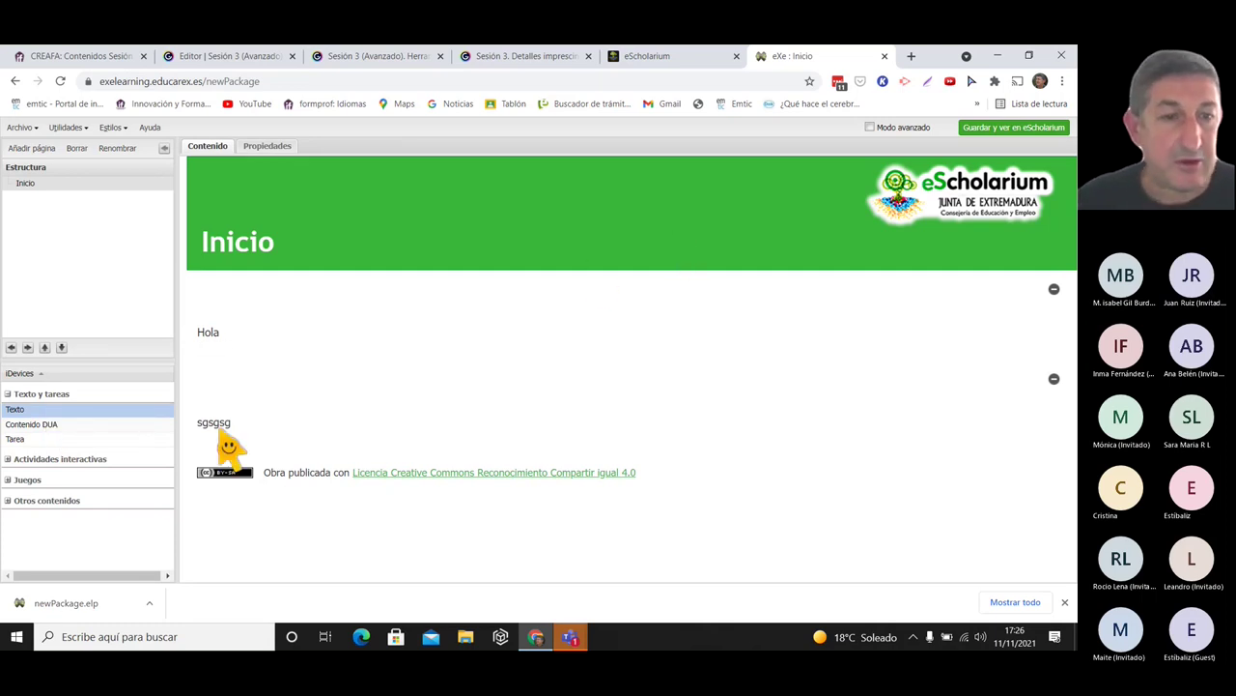
left_click(1011, 126)
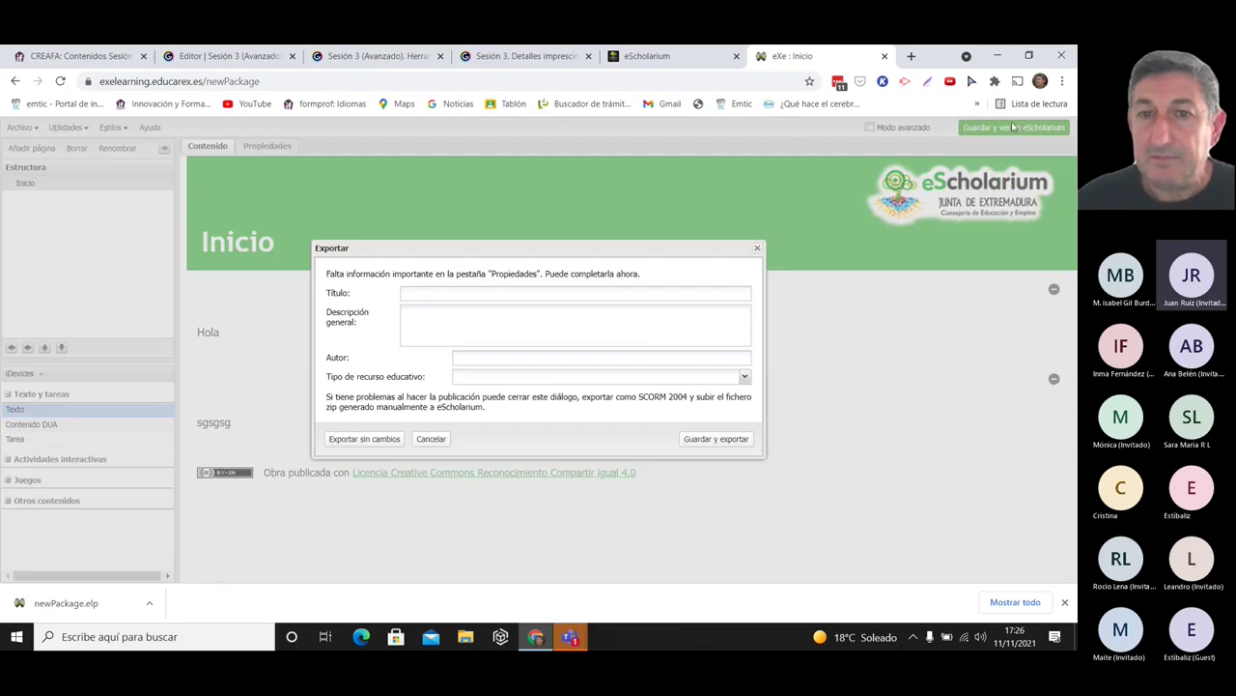
left_click(360, 440)
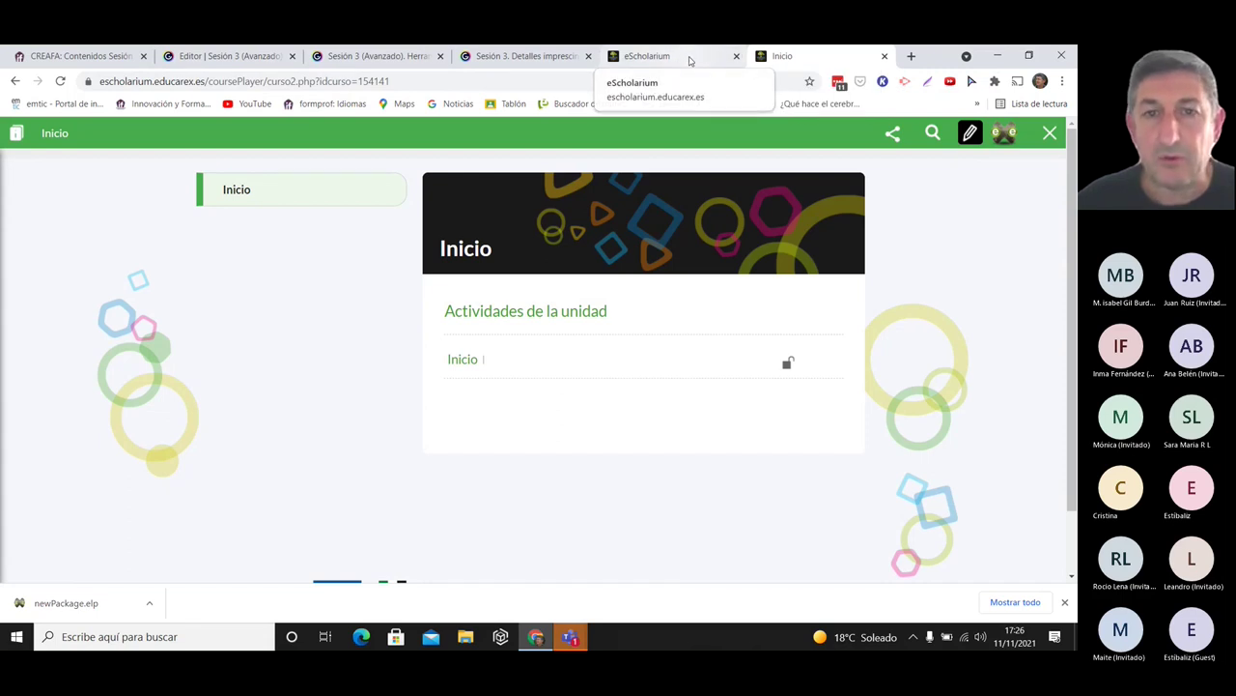
- In edit mode, open the Inicio book's Colaboradores editor, close it without adding anyone, and exit edit mode
left_click(970, 135)
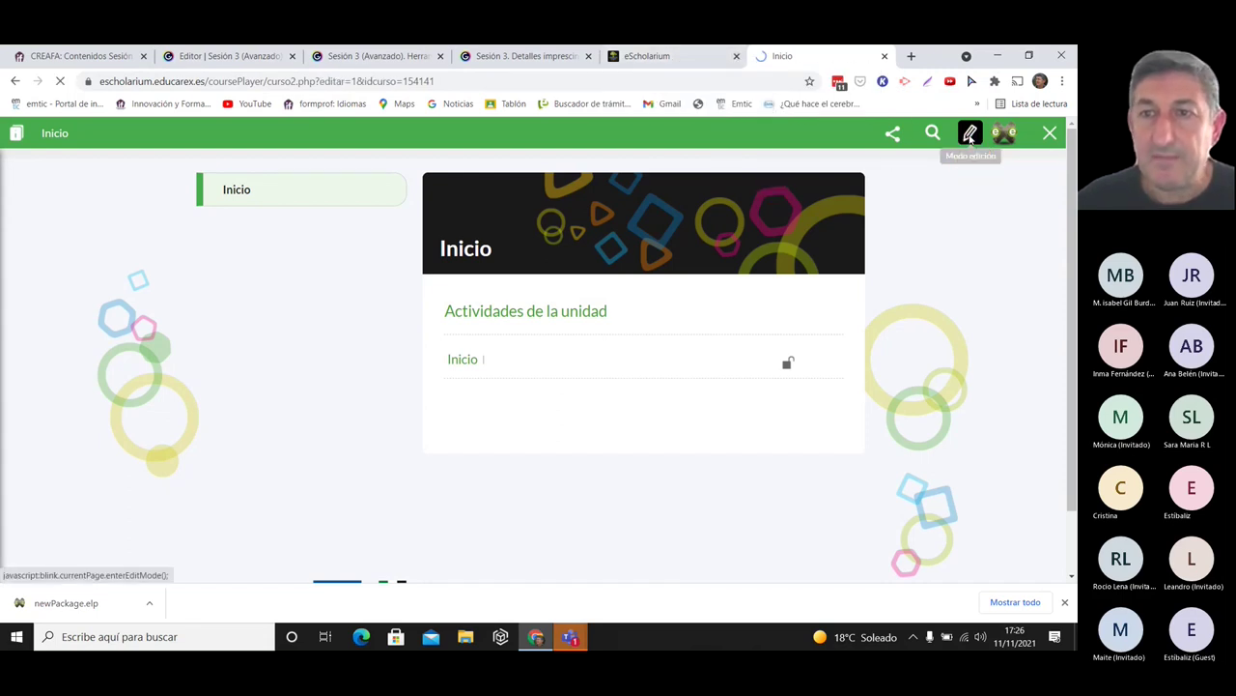
left_click(26, 138)
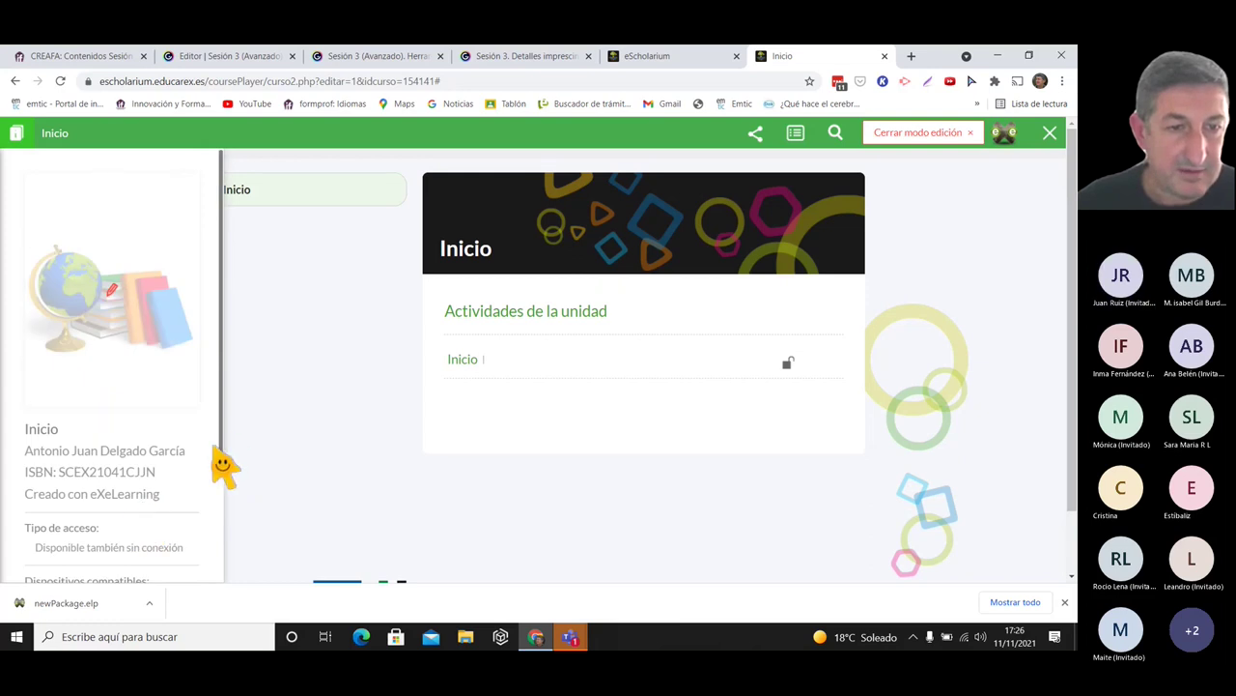
scroll(145, 464, "down", 3)
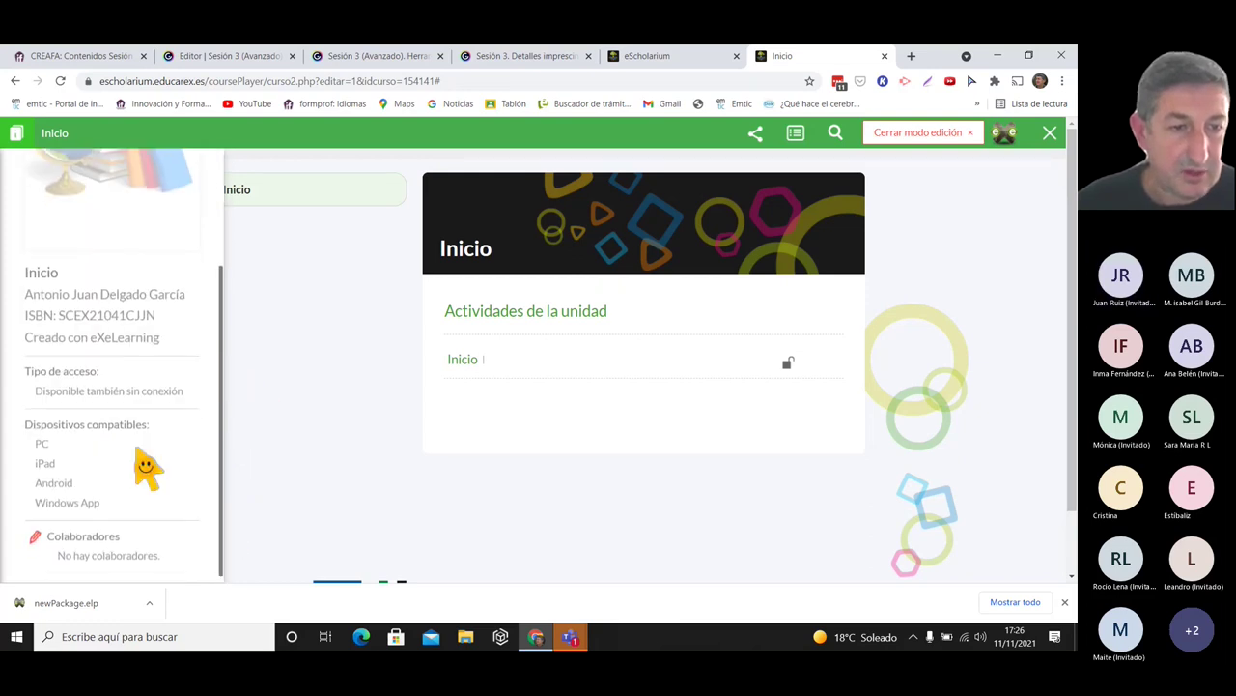
scroll(116, 502, "up", 1)
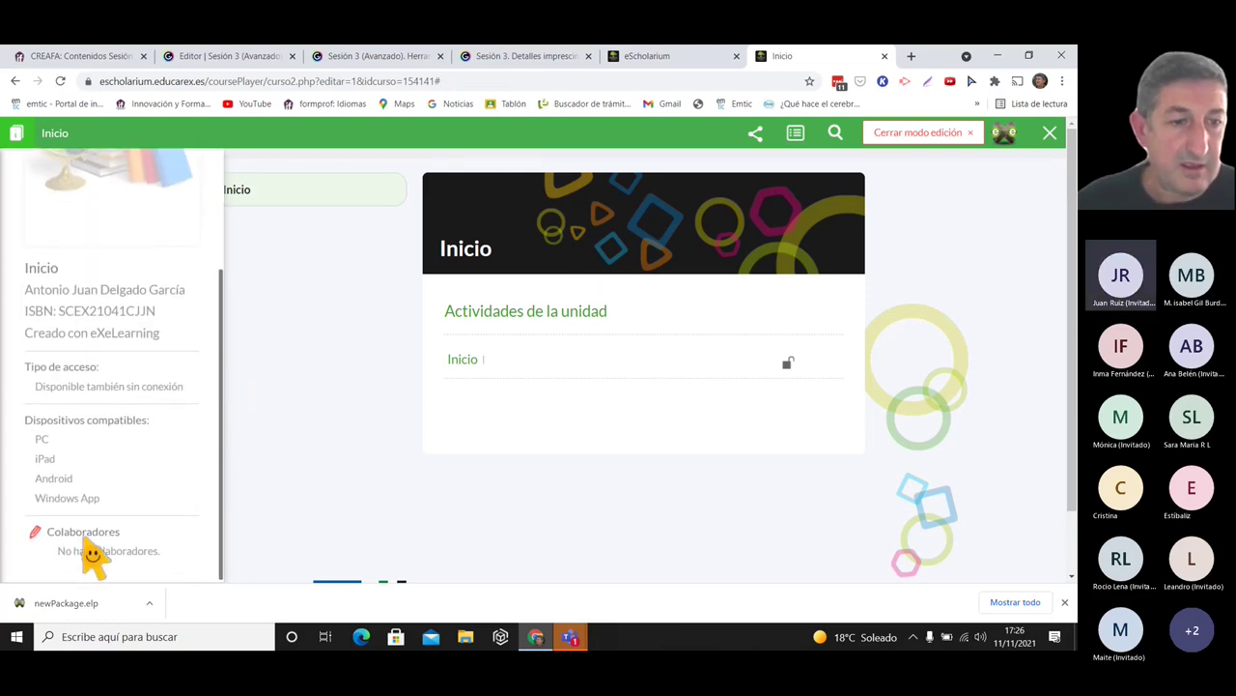
left_click(33, 537)
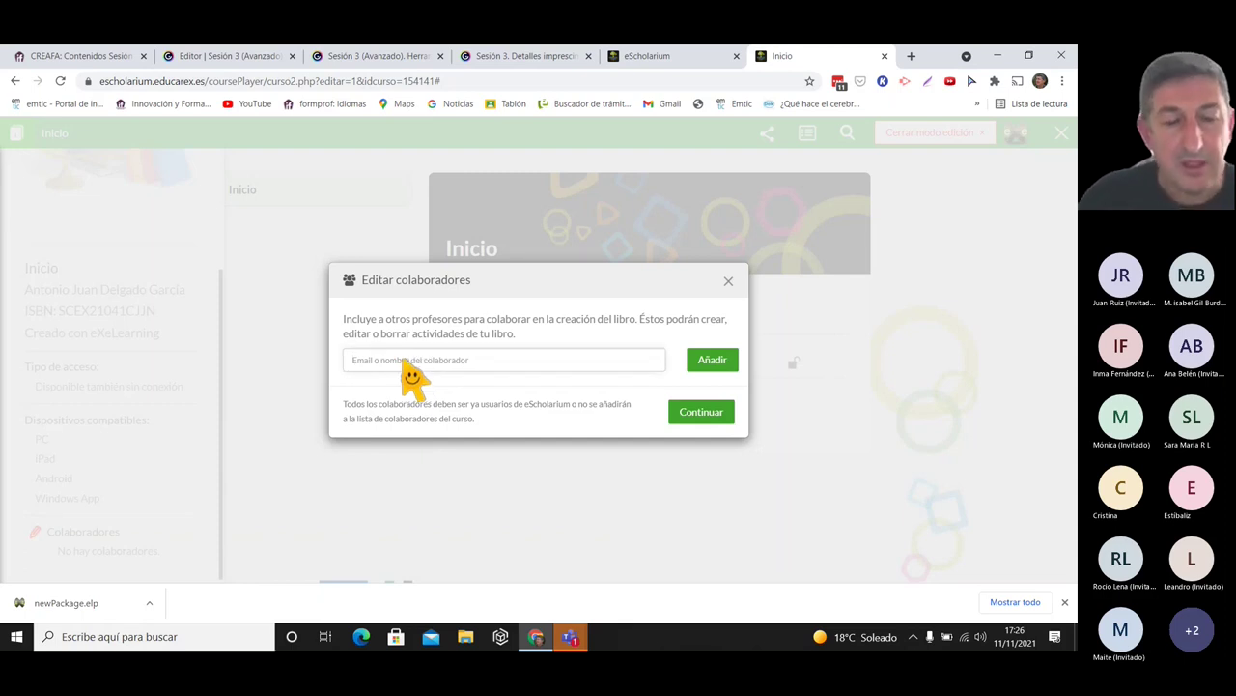
left_click(393, 357)
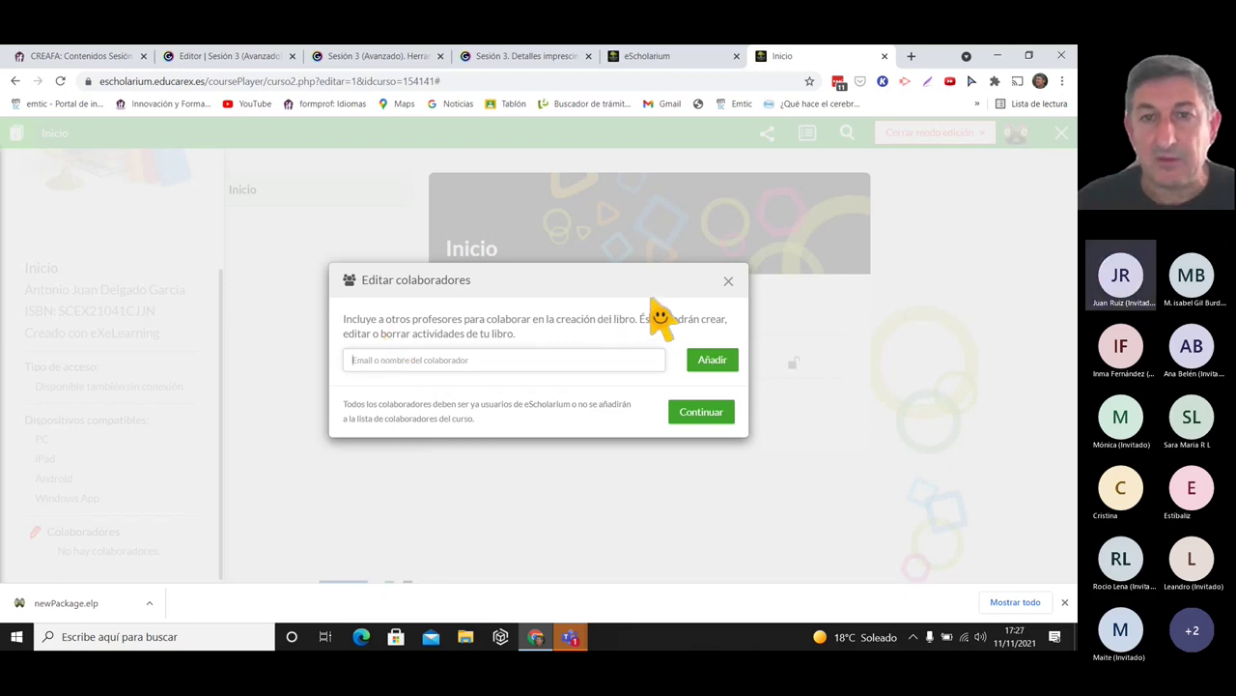
left_click(729, 282)
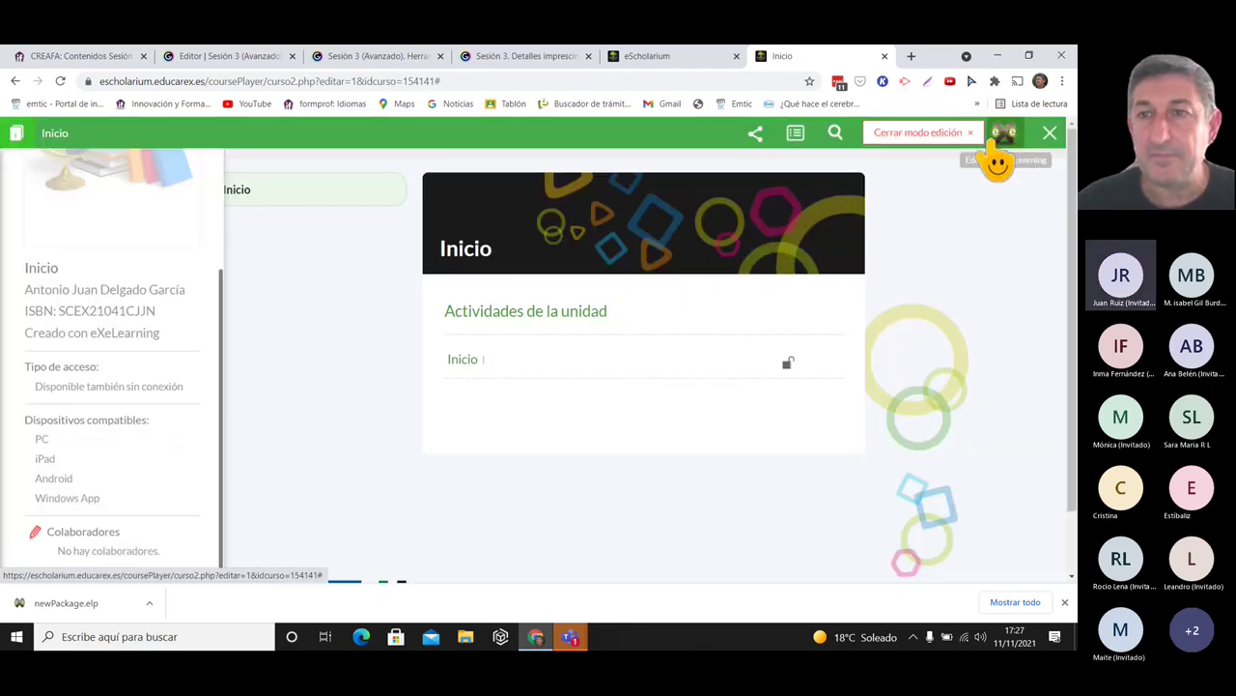
left_click(942, 135)
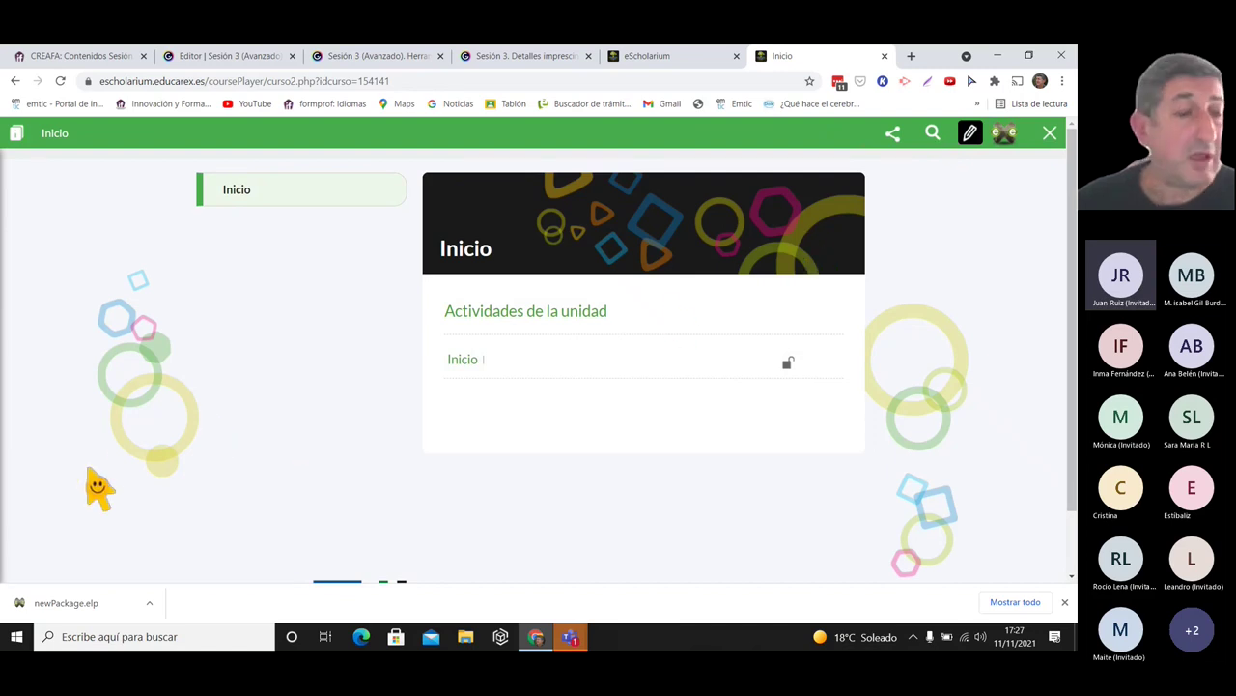
- Add a colleague's e-mail as a collaborator on the Inicio book and leave edit mode
left_click(969, 135)
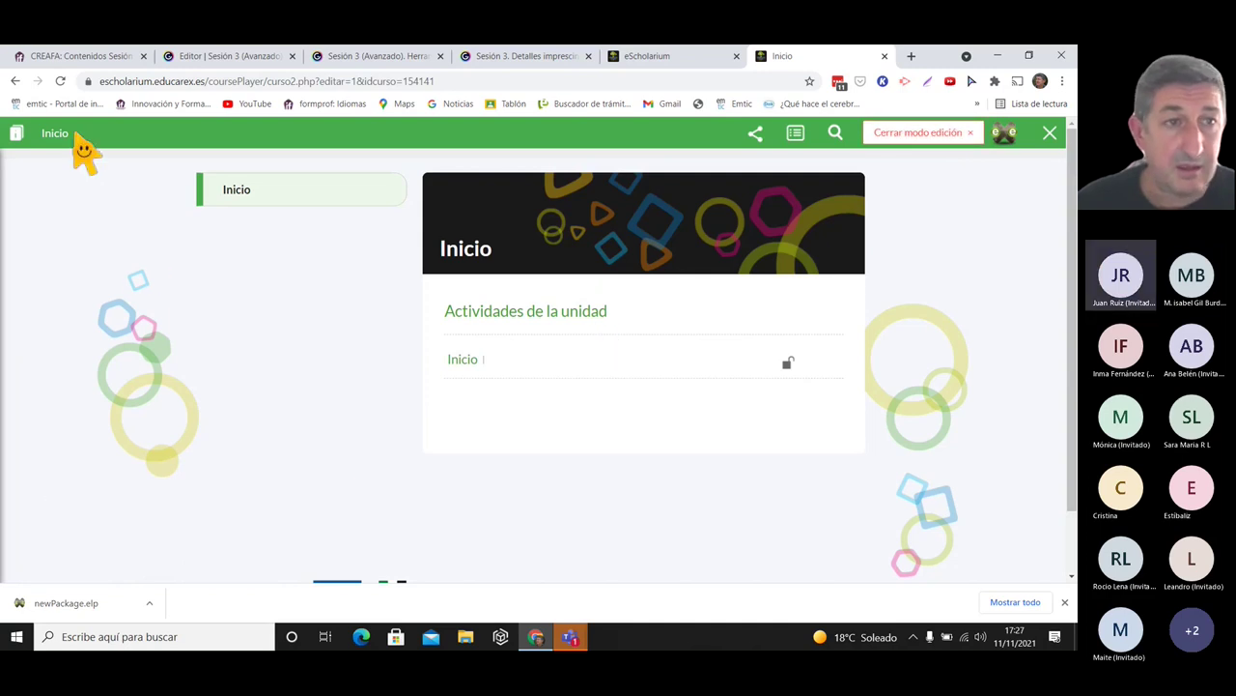
left_click(15, 133)
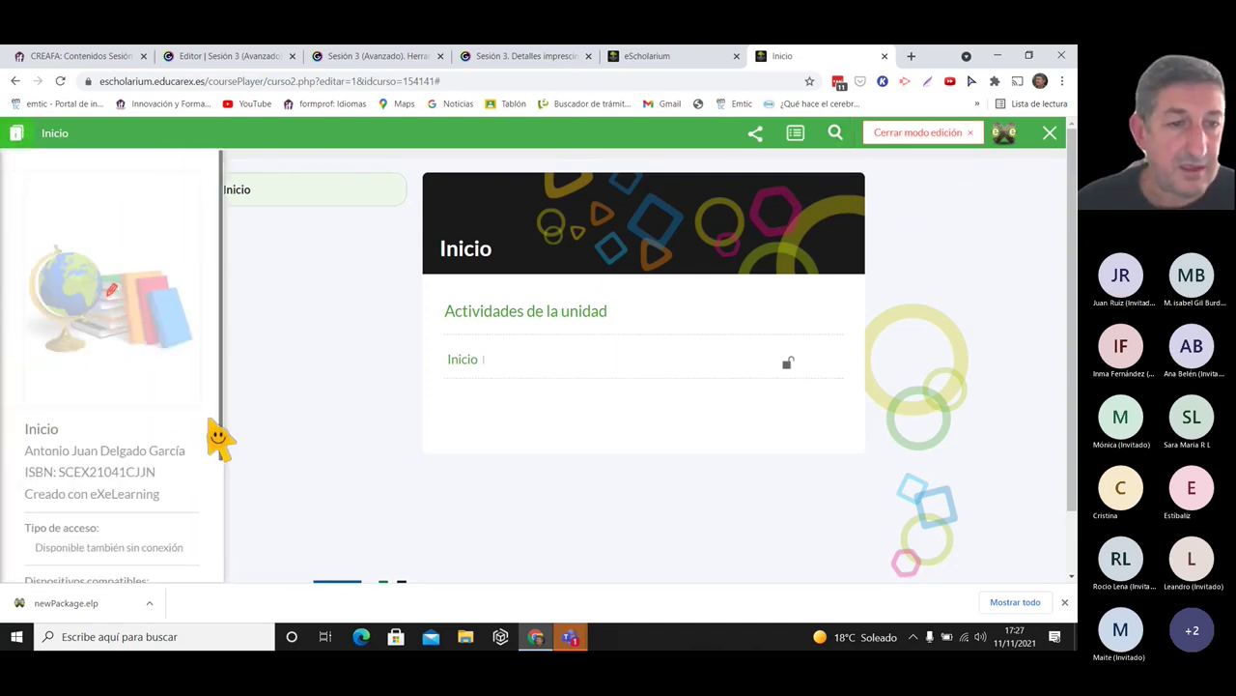
scroll(160, 536, "down", 2)
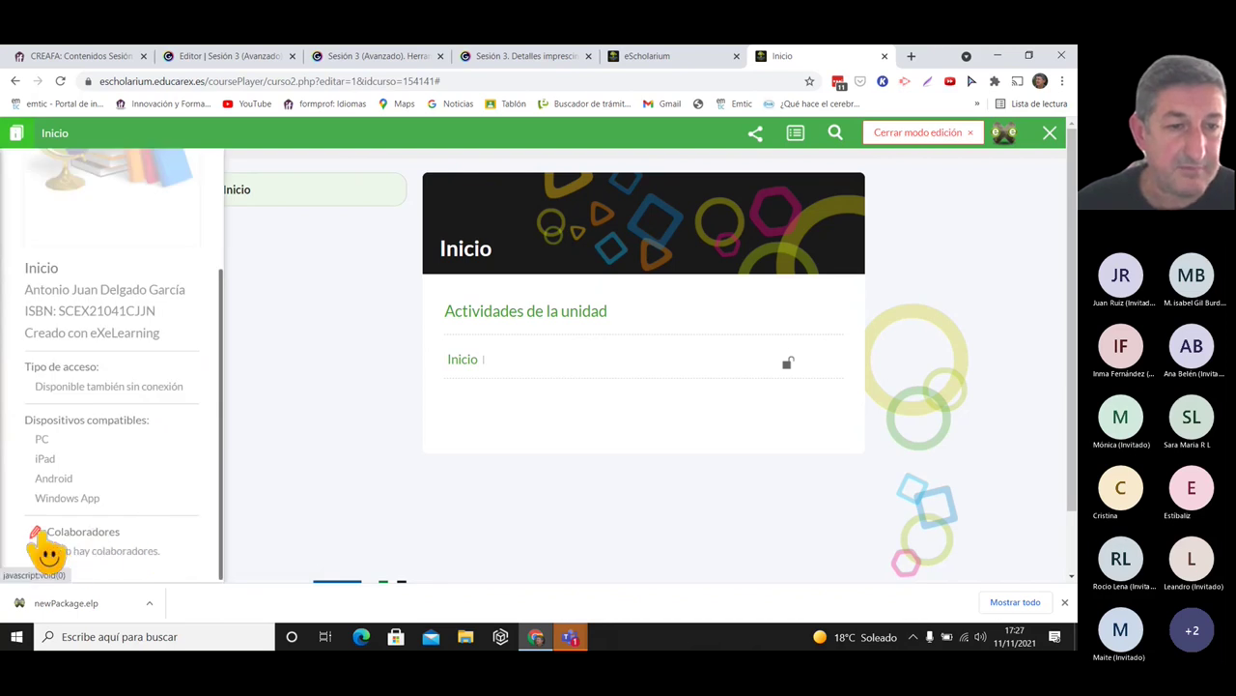
left_click(38, 535)
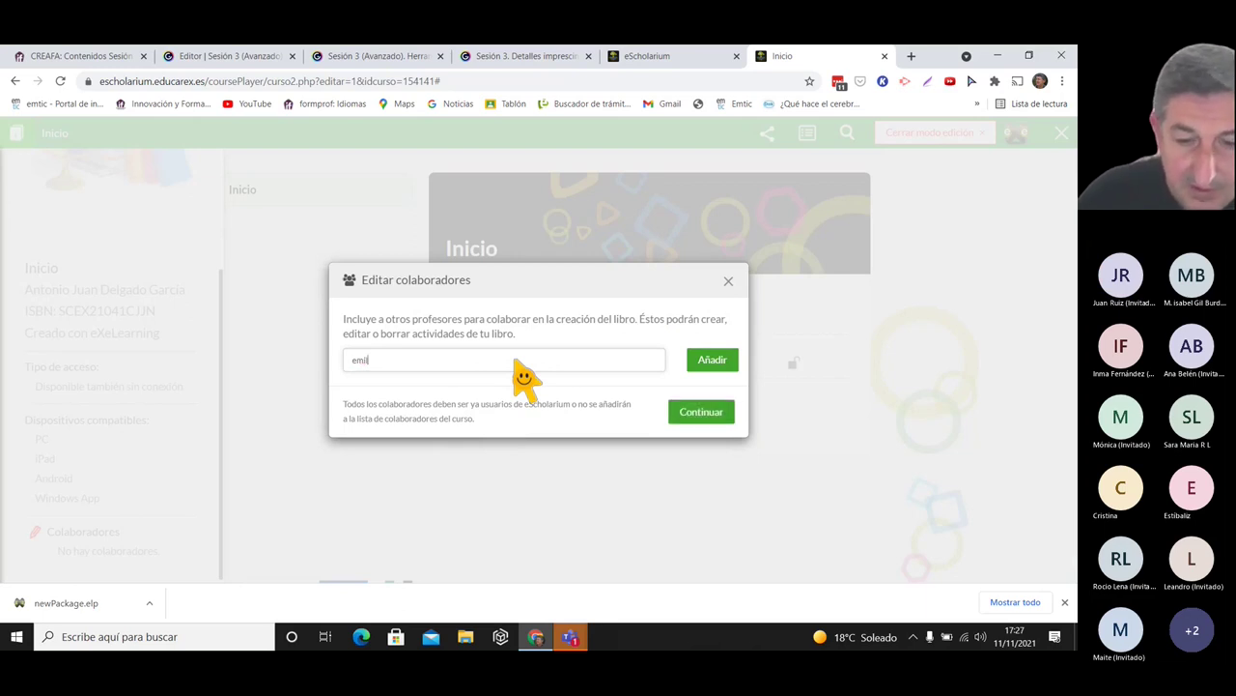
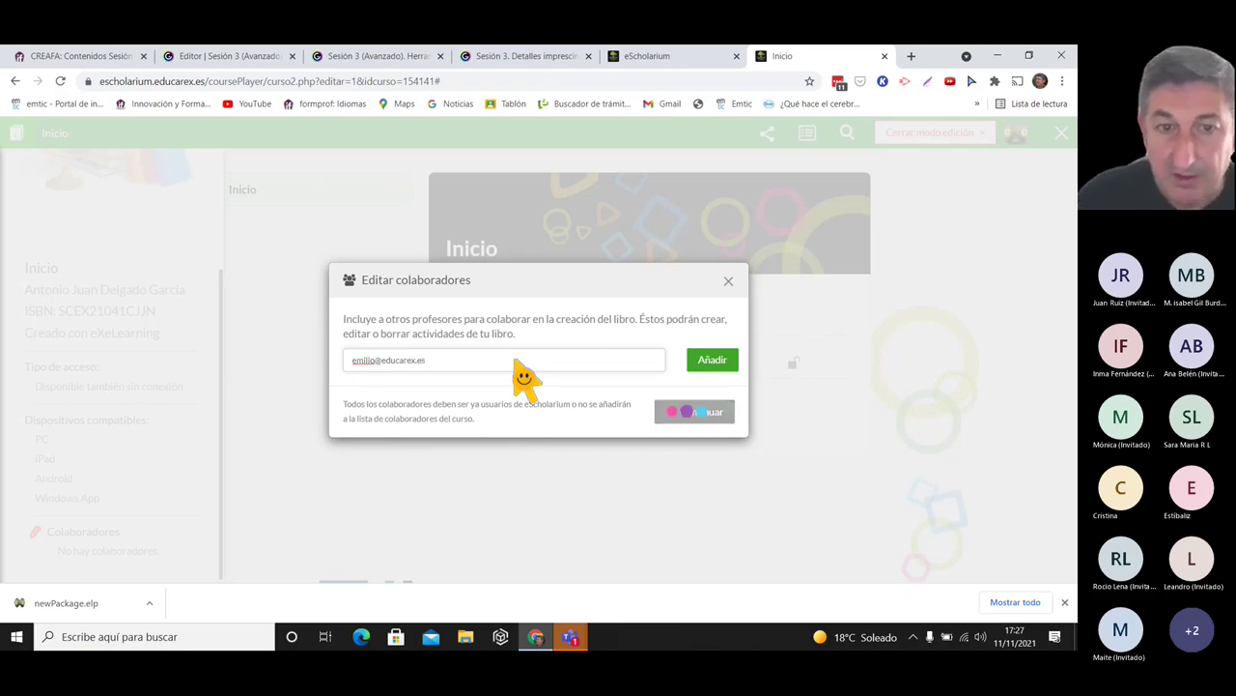
key("Return")
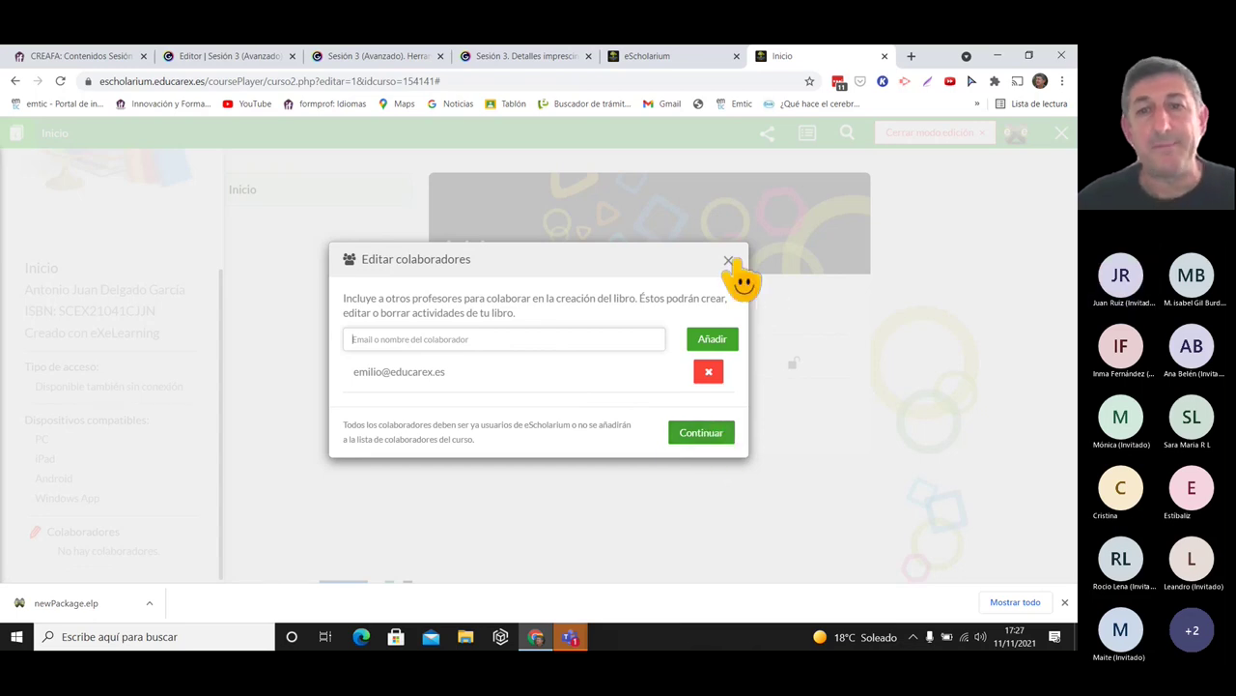
left_click(729, 261)
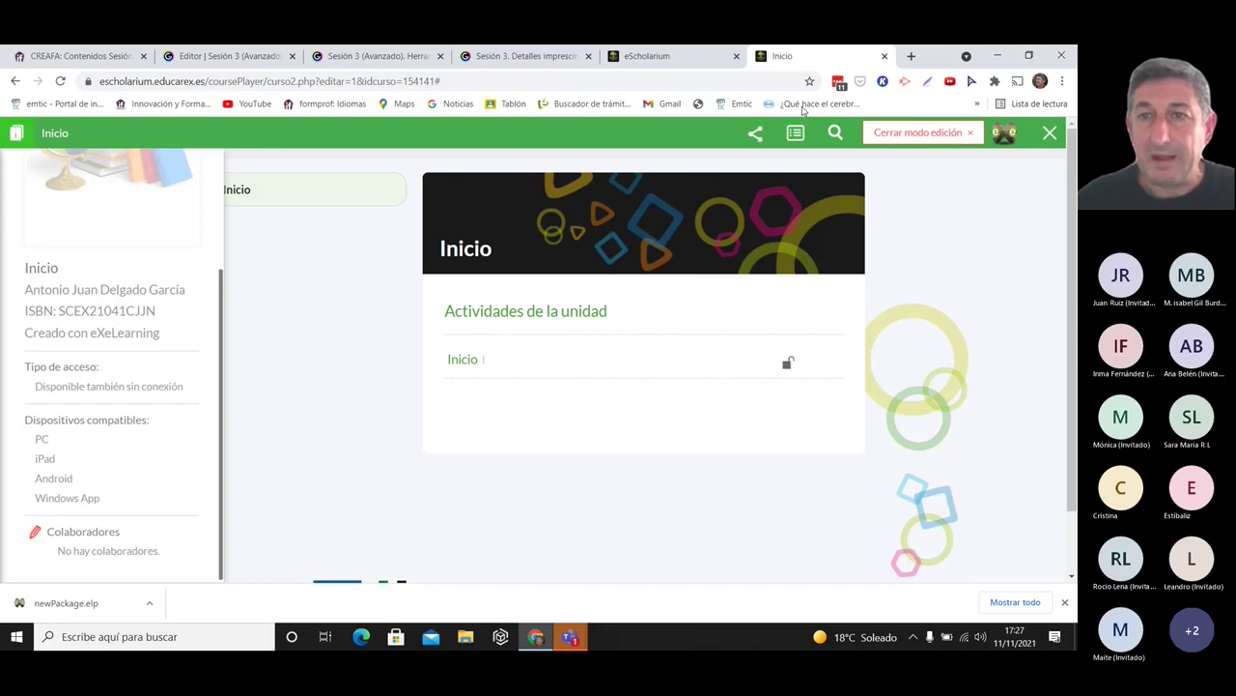
left_click(927, 133)
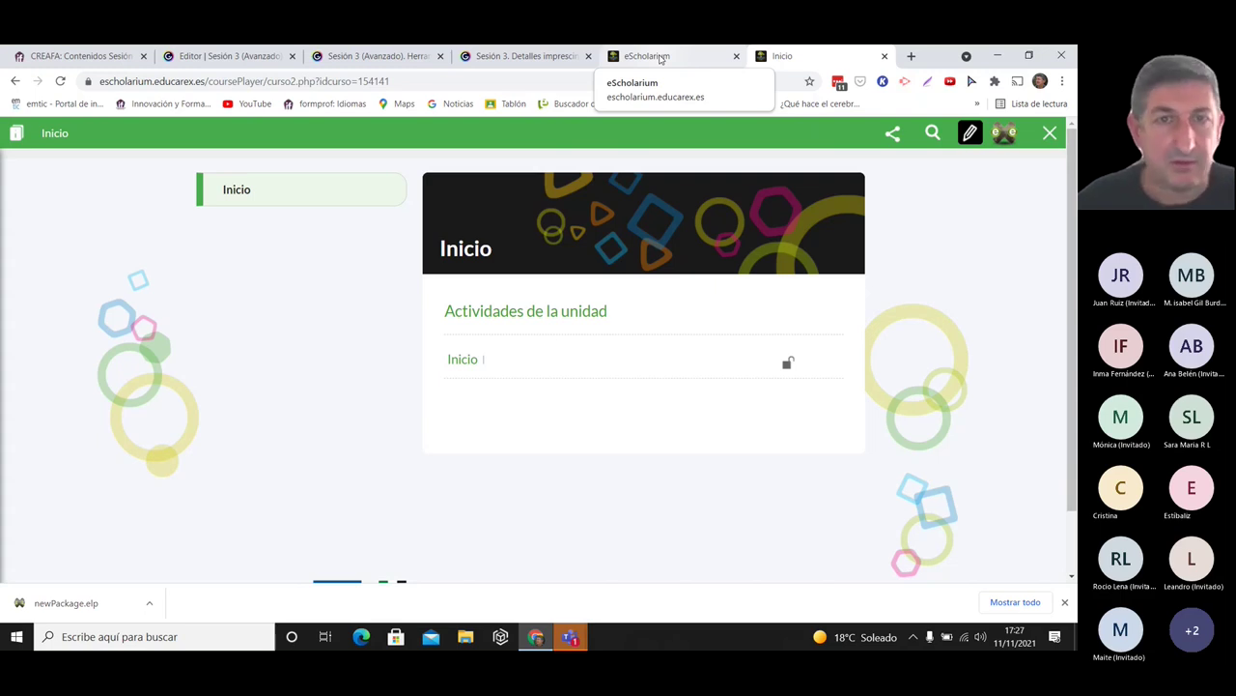
- Advance the Sesión 3 Genially to the Elementos Multimedia 2.1 slide and open the 'Los ingredientes de la vida' example
left_click(381, 56)
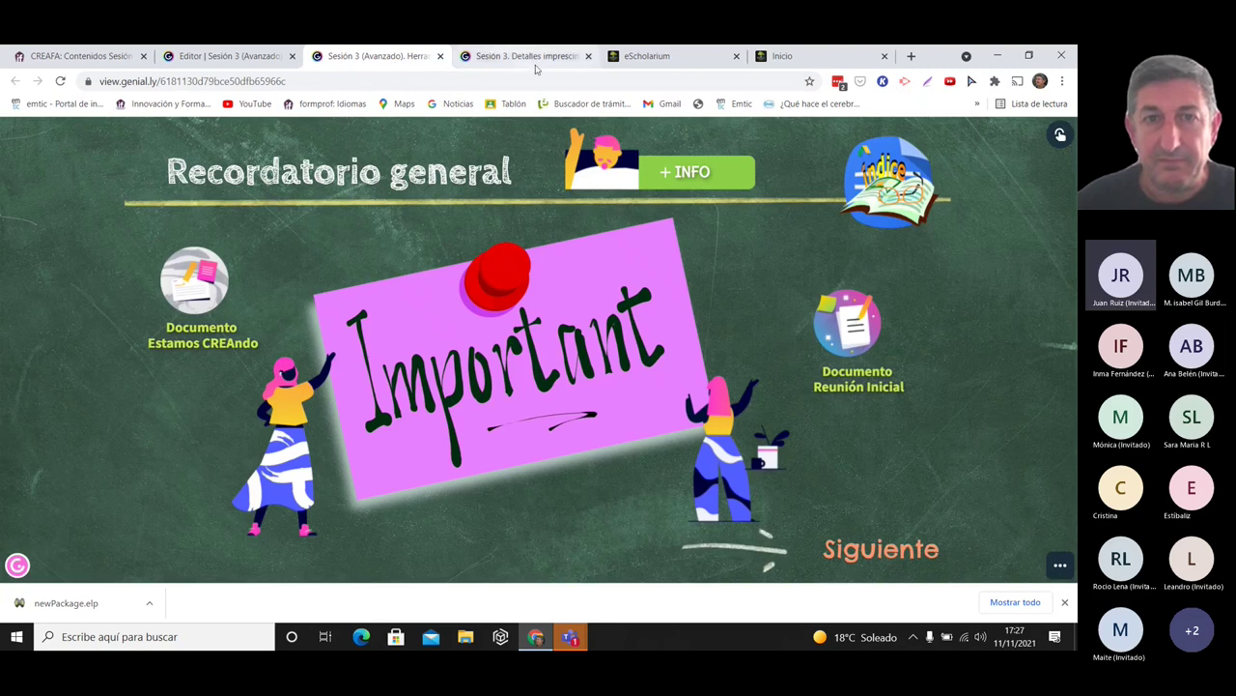
left_click(526, 56)
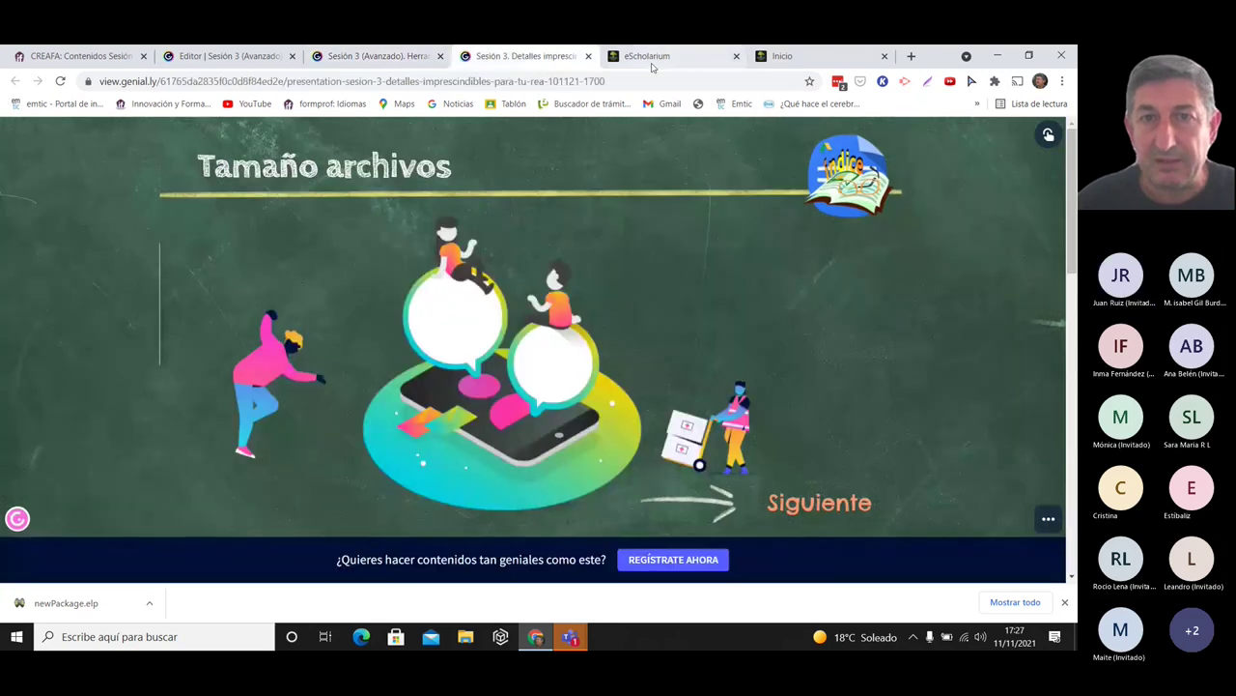
left_click(650, 58)
left_click(550, 56)
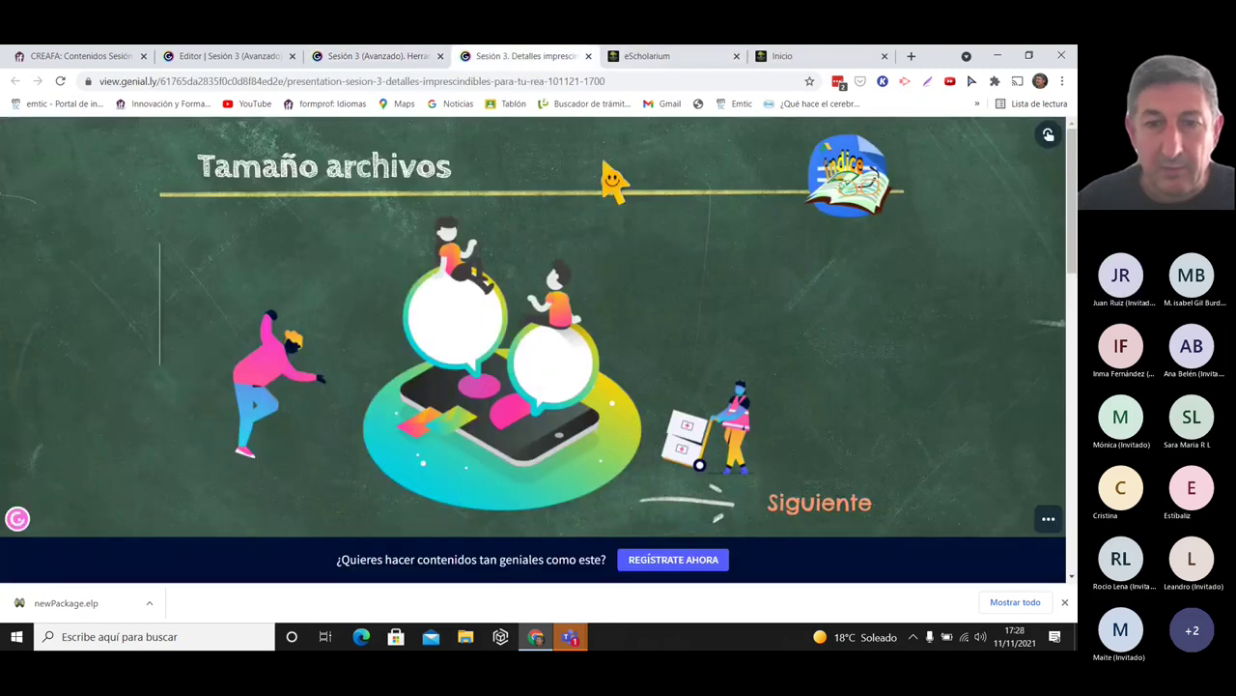
left_click(827, 522)
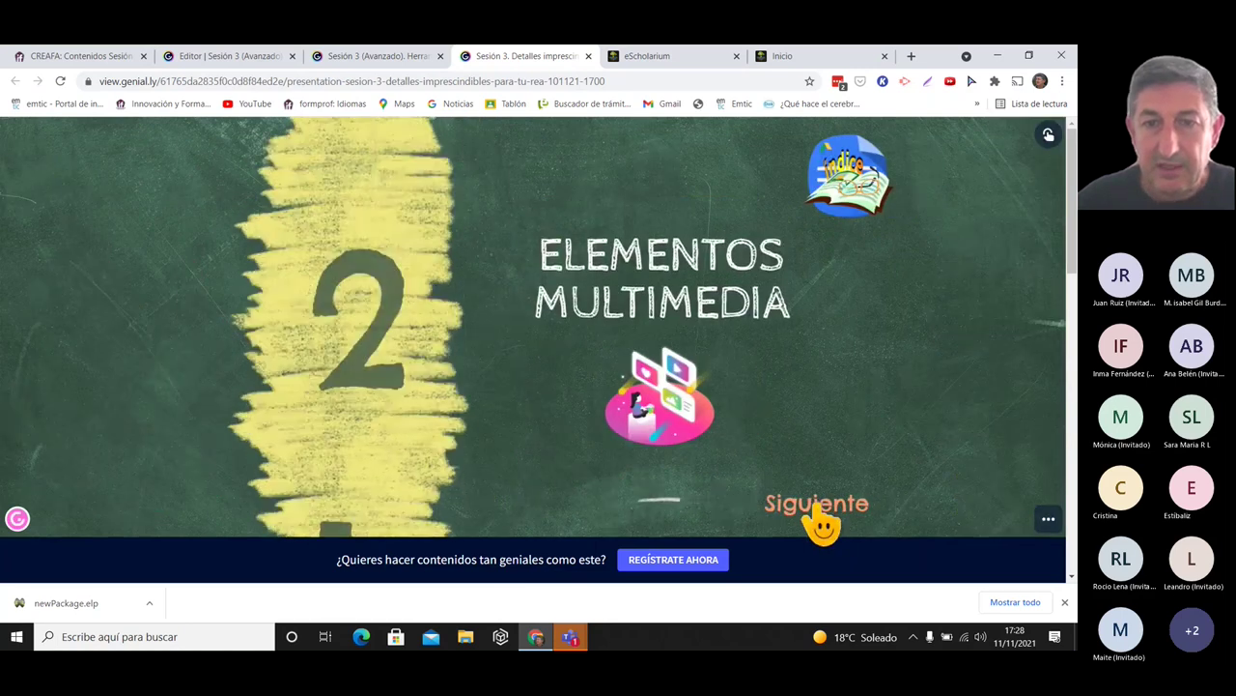
left_click(821, 521)
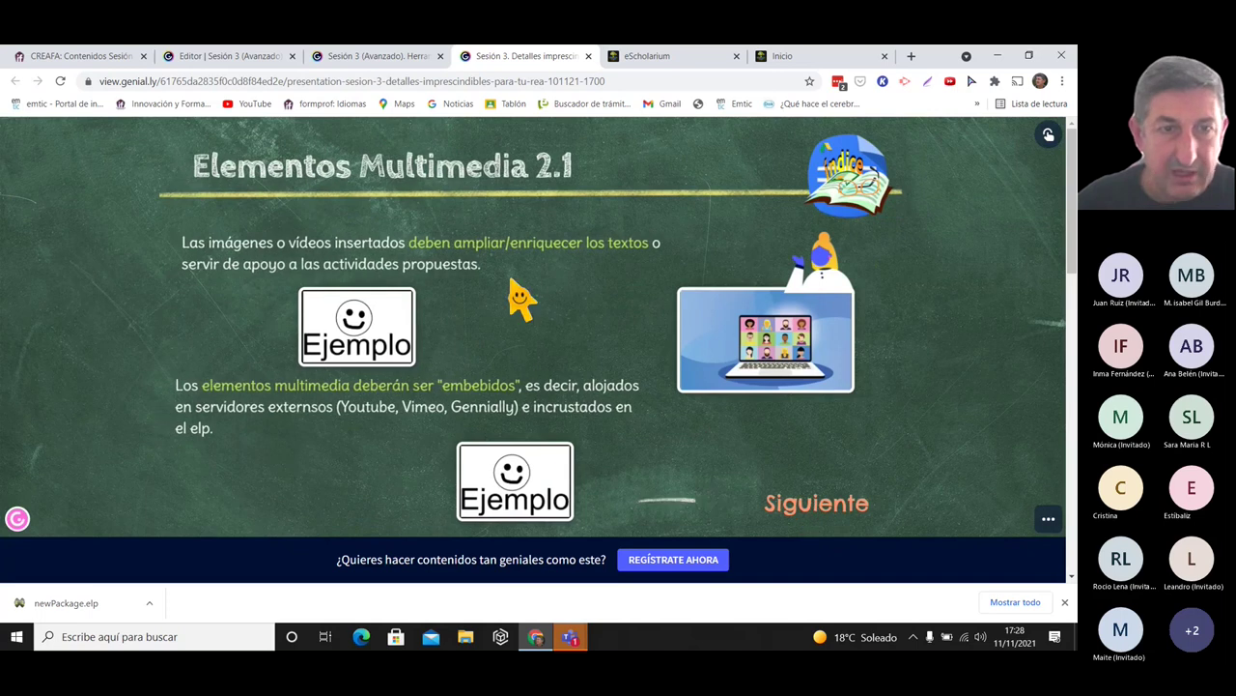
mouse_move(337, 276)
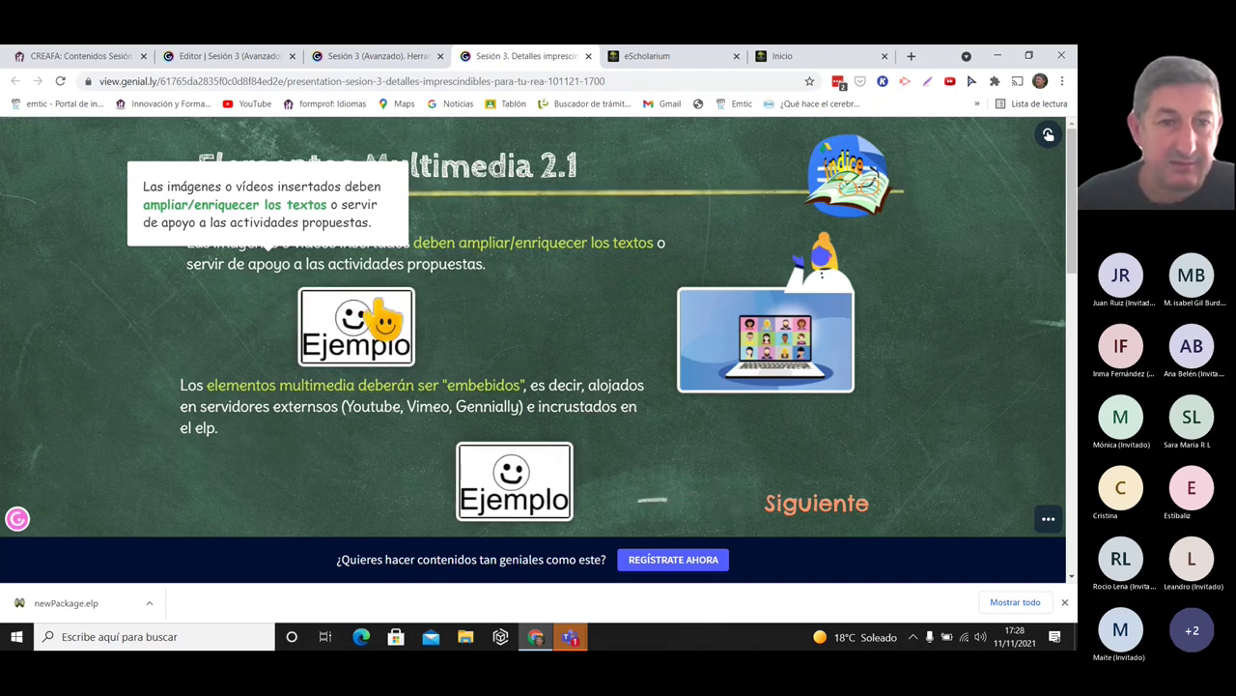
left_click(389, 320)
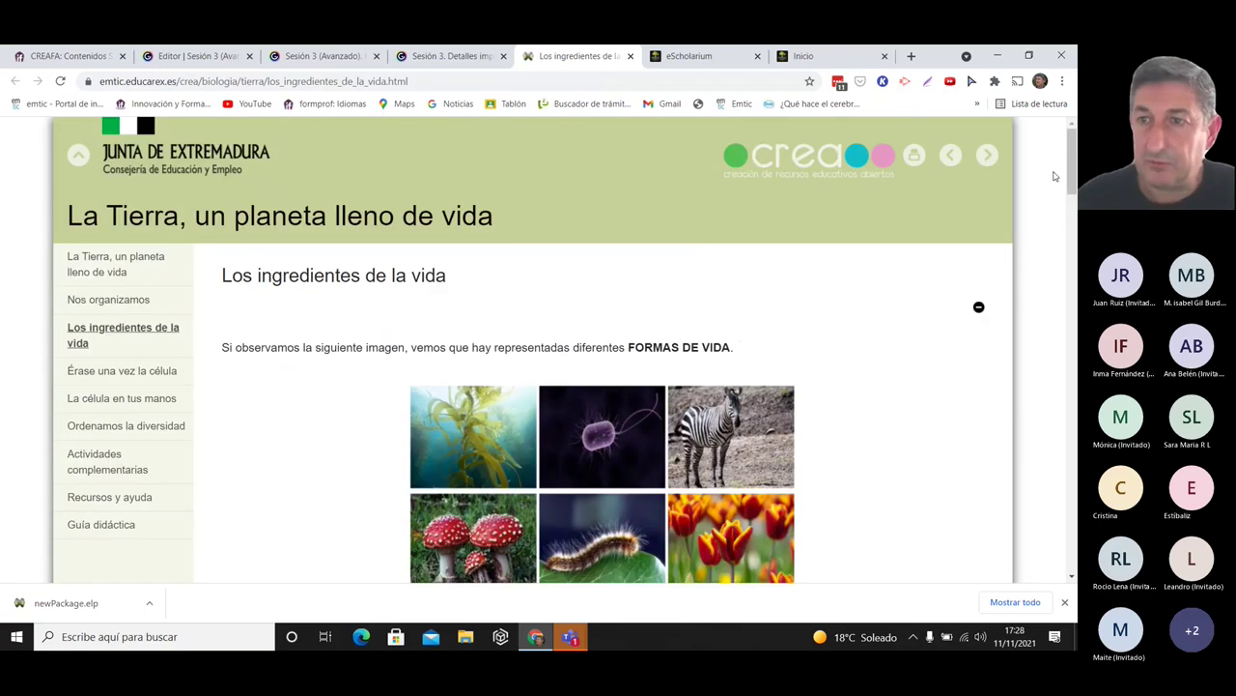
- Scroll through the Seres vivos images on 'Los ingredientes de la vida', then close its tab
scroll(1072, 166, "down", 2)
scroll(1073, 166, "up", 2)
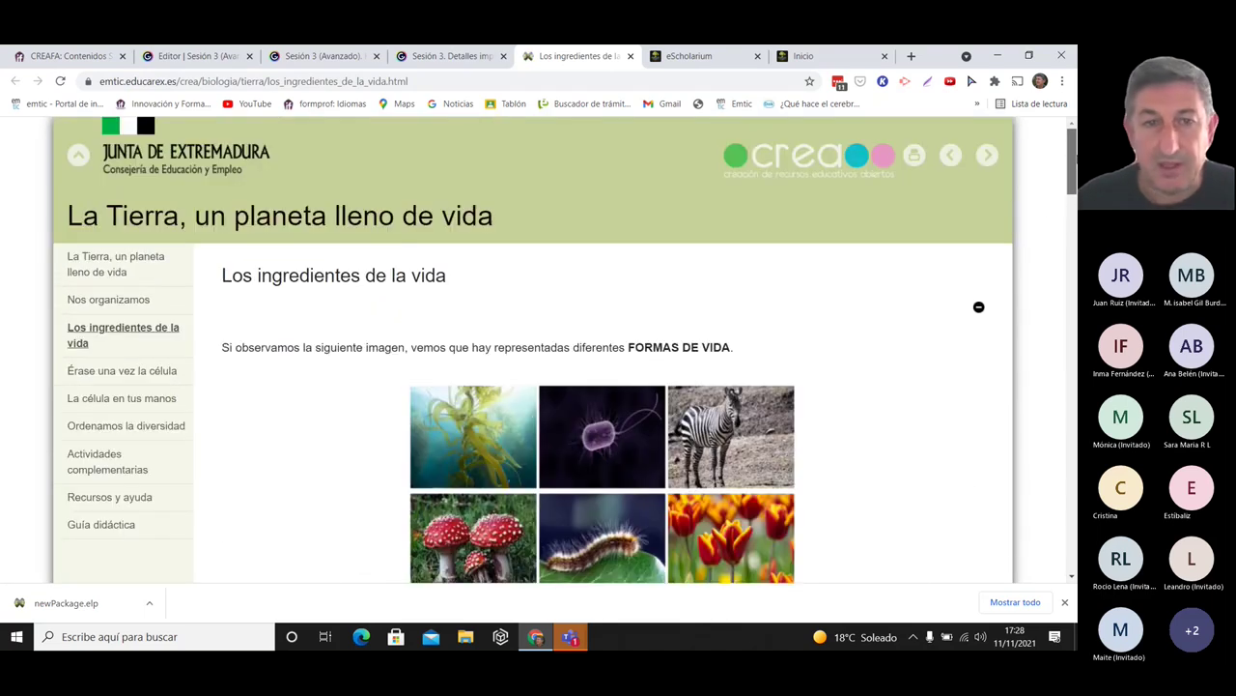
scroll(889, 280, "down", 1)
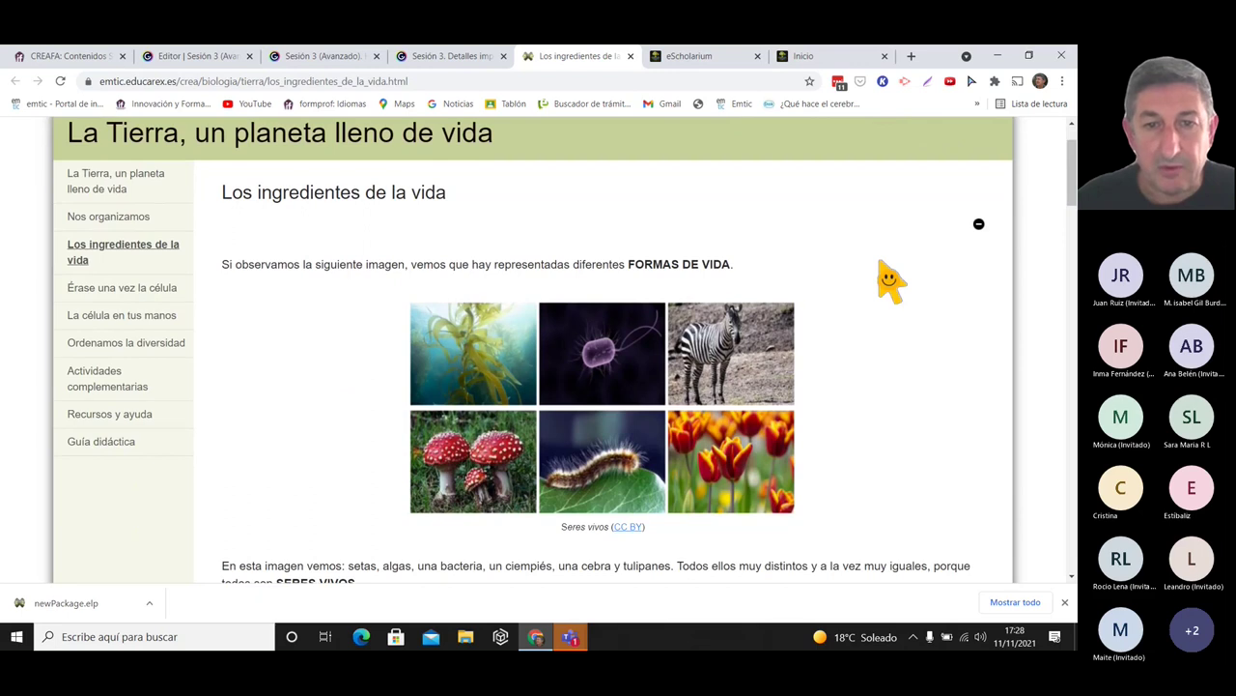
left_click_drag(1072, 155, 1074, 168)
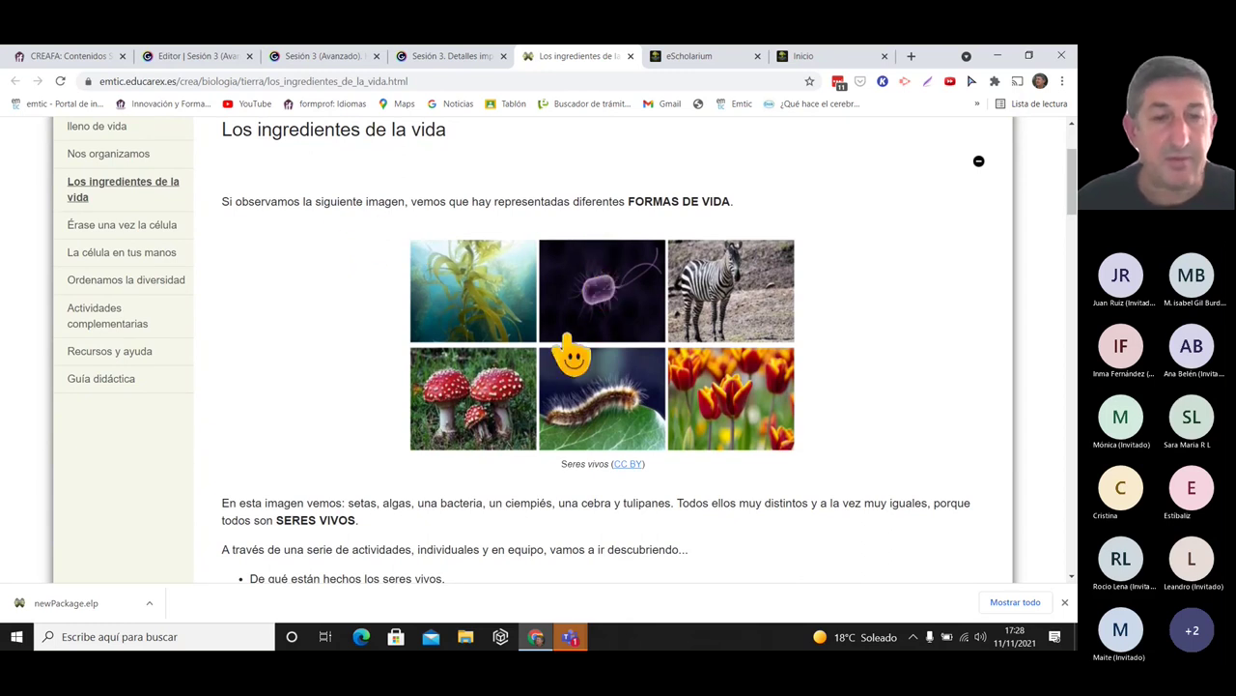
scroll(463, 492, "down", 1)
scroll(821, 329, "up", 1)
left_click_drag(1072, 166, 1067, 135)
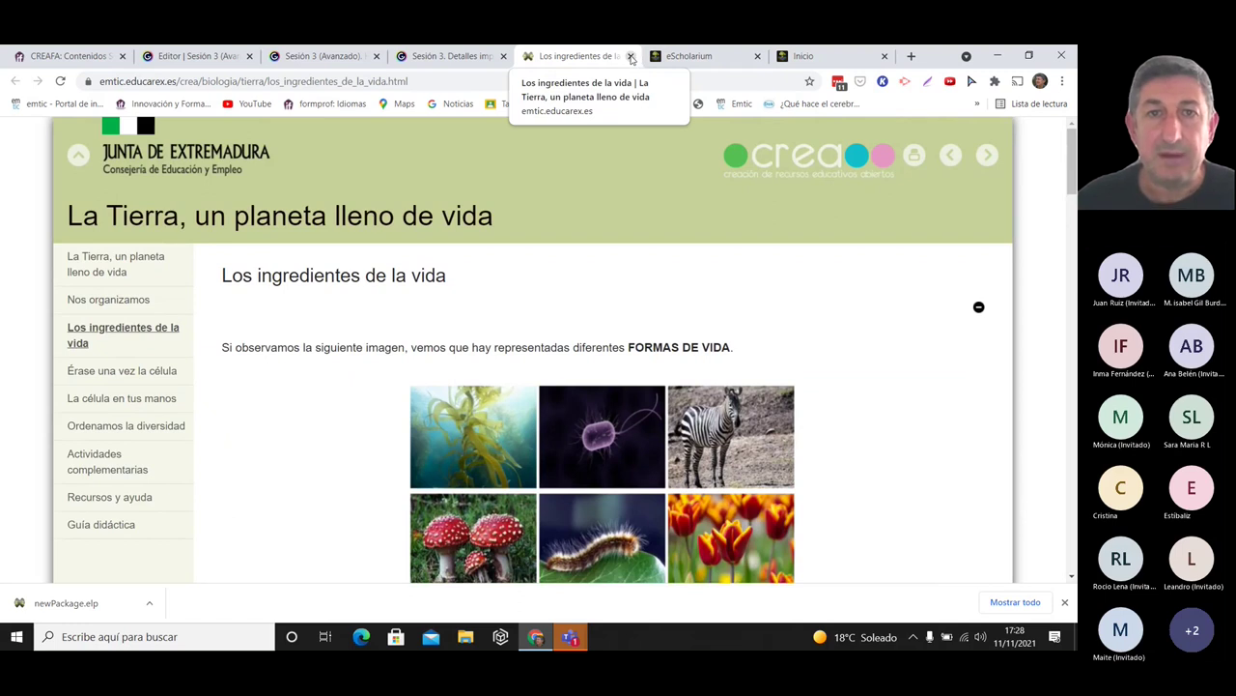
left_click(631, 57)
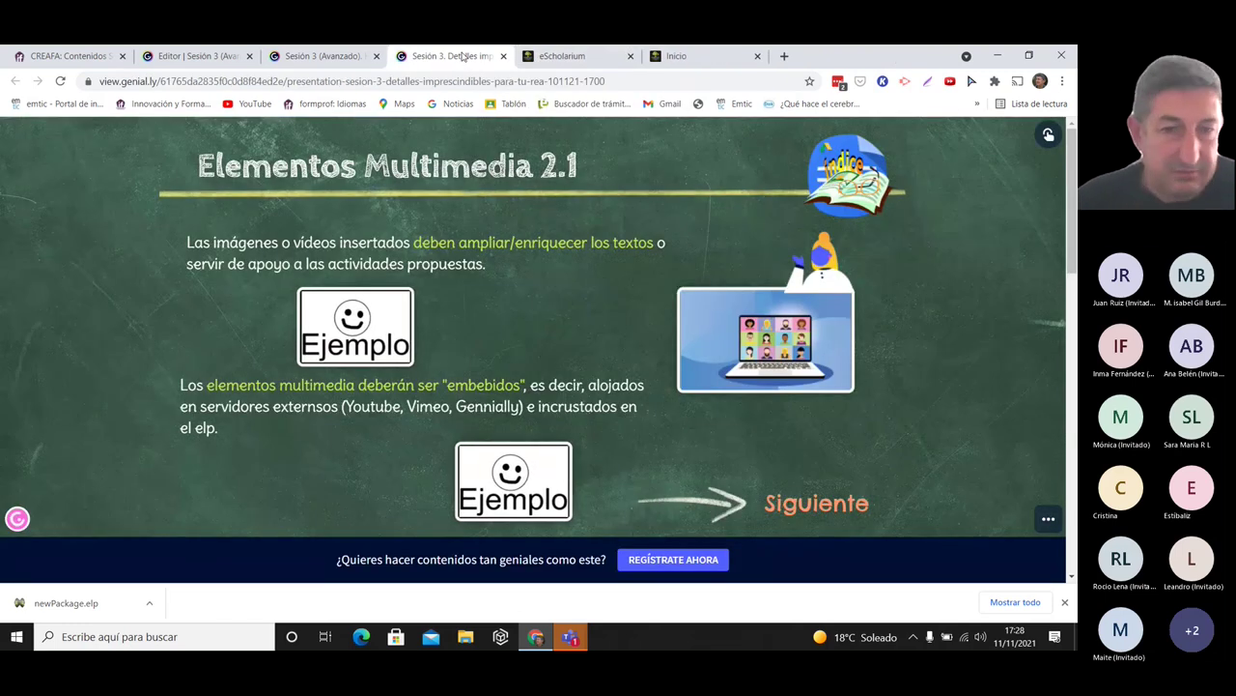
- Read the embebidos popup and open the second example, 'Cazadores de tumbas'
mouse_move(487, 391)
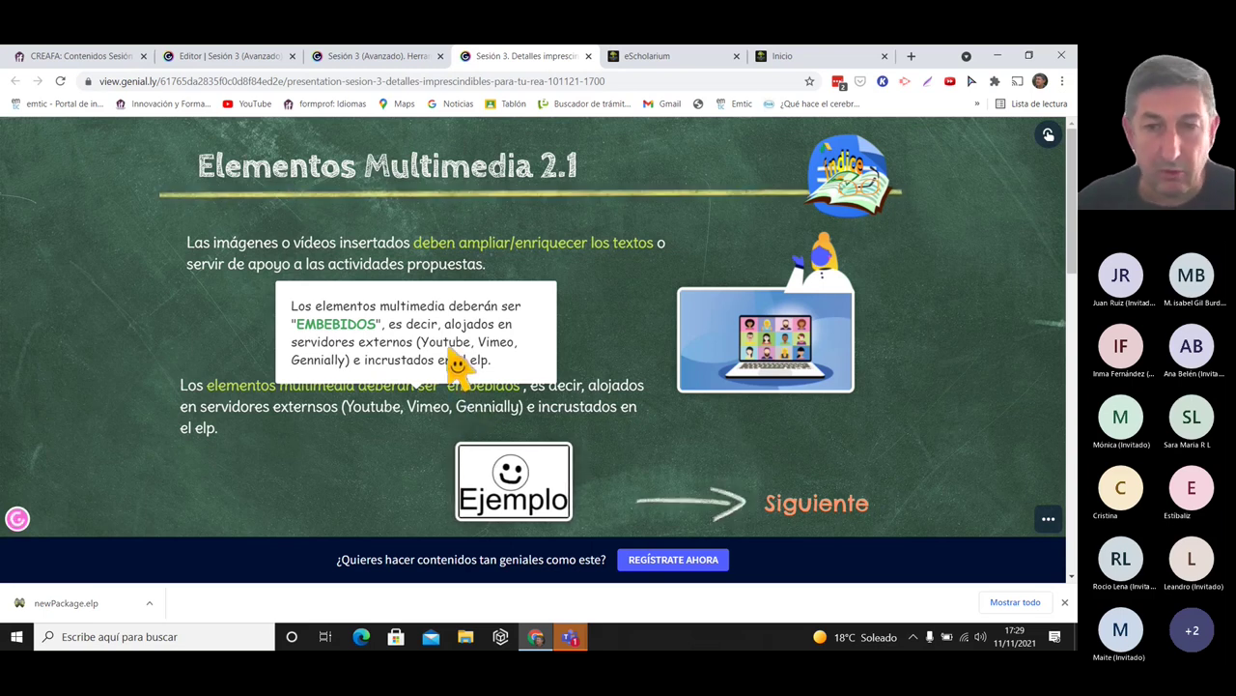
left_click(494, 488)
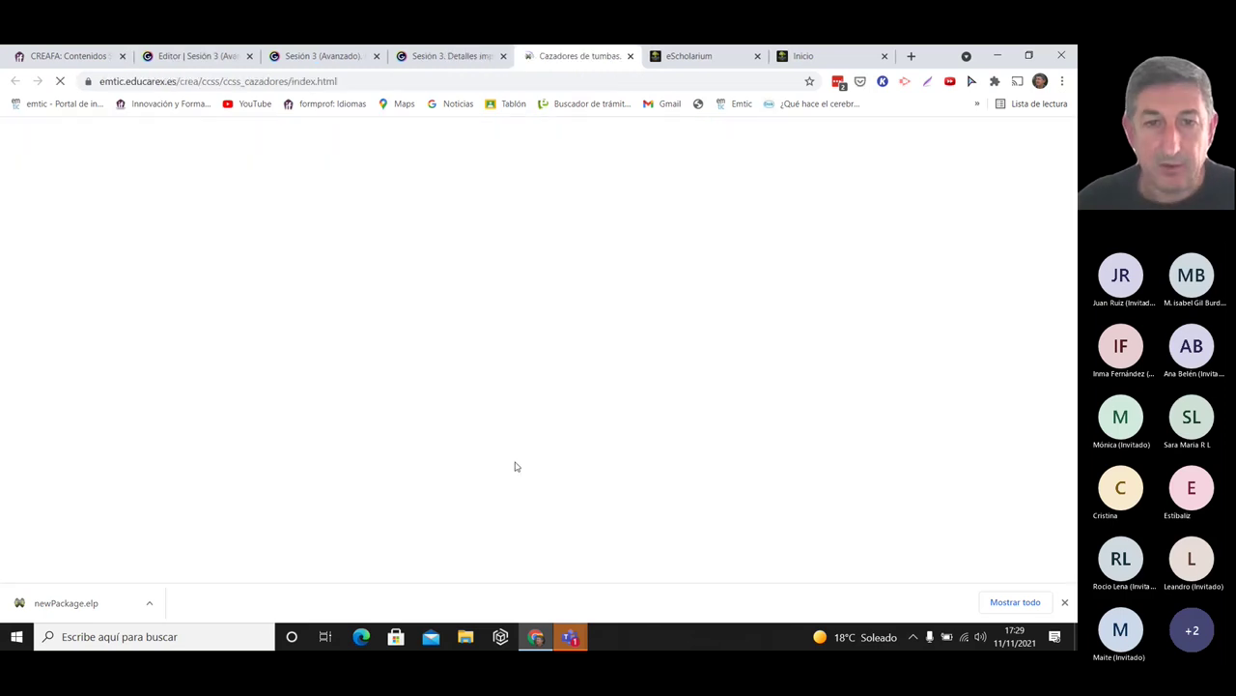
- Look over the 'Cazadores de tumbas' page's embedded YouTube video and story text, then close its tab
scroll(875, 307, "down", 3)
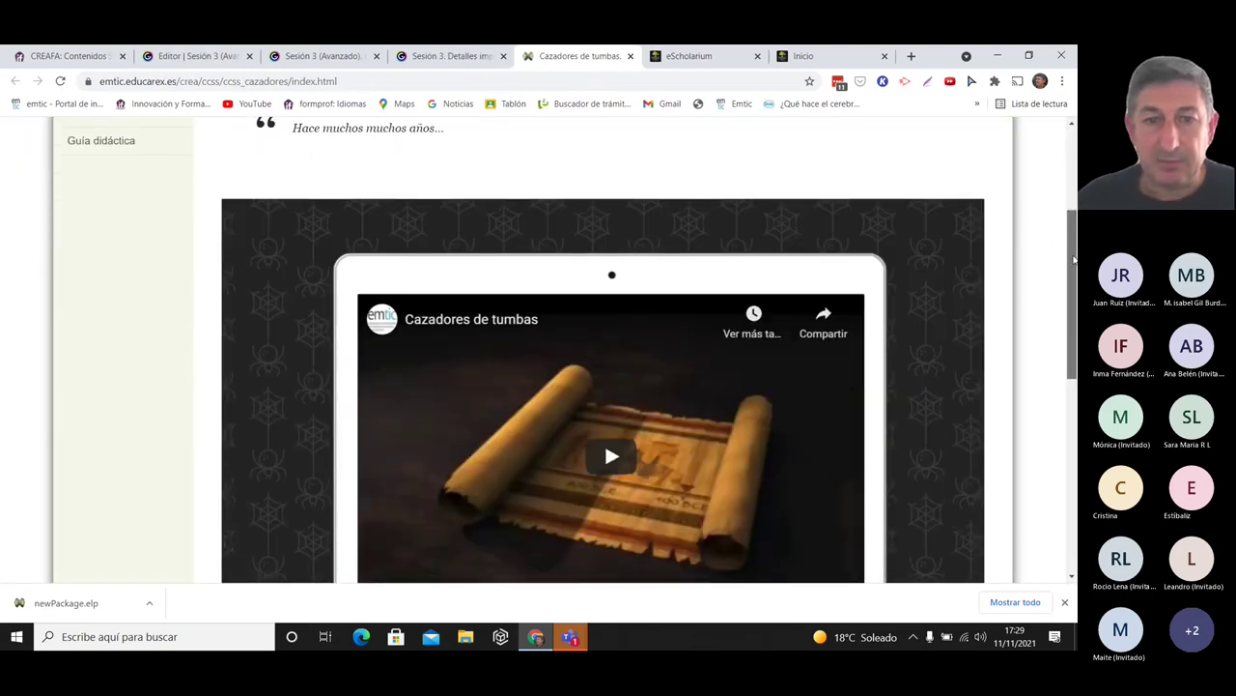
scroll(795, 257, "up", 1)
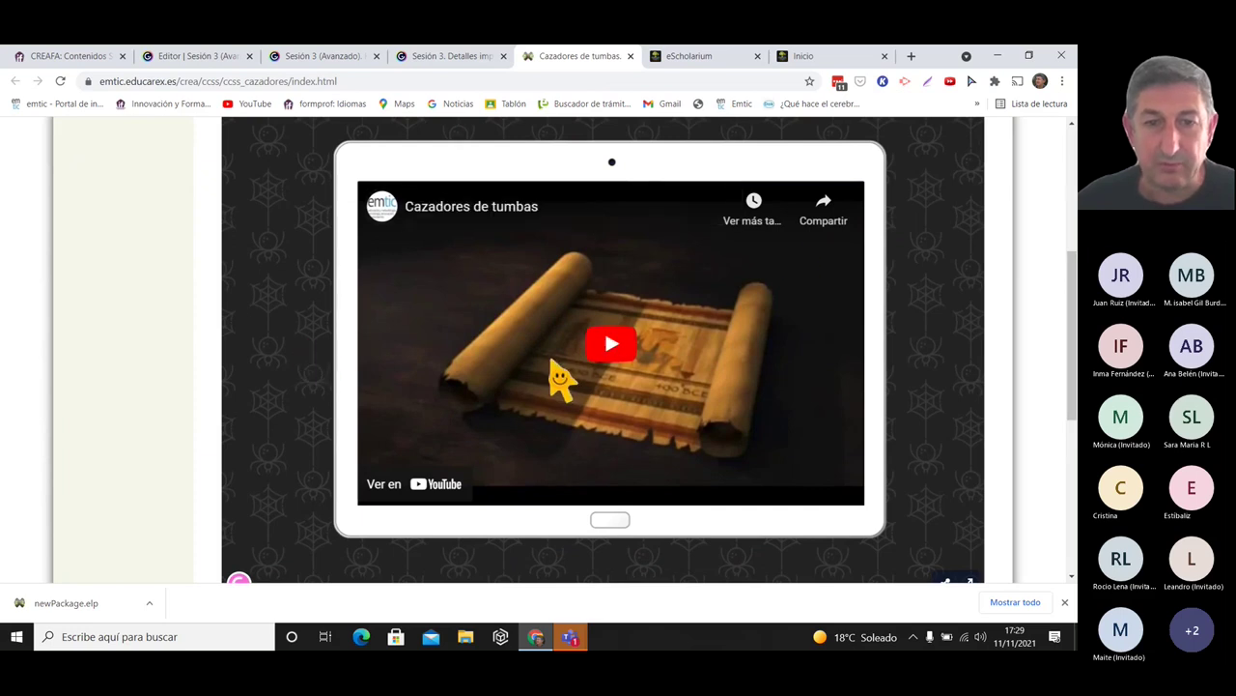
left_click_drag(1074, 274, 1073, 323)
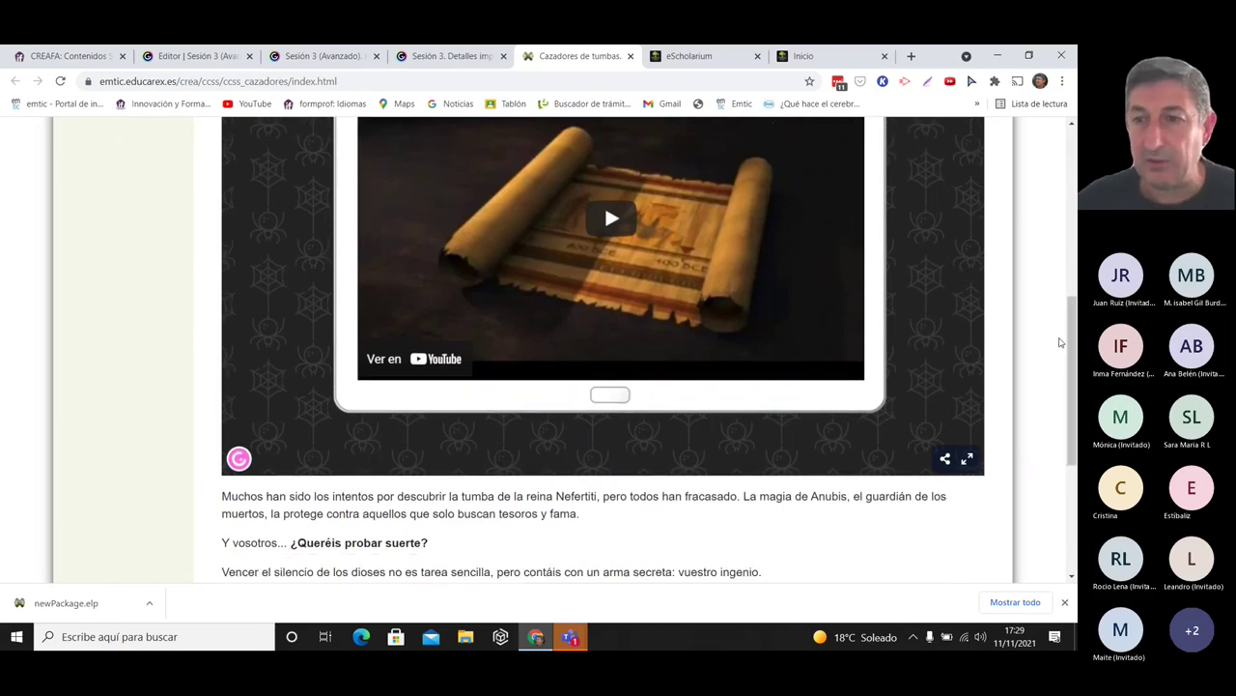
scroll(1060, 339, "up", 1)
scroll(1060, 333, "down", 2)
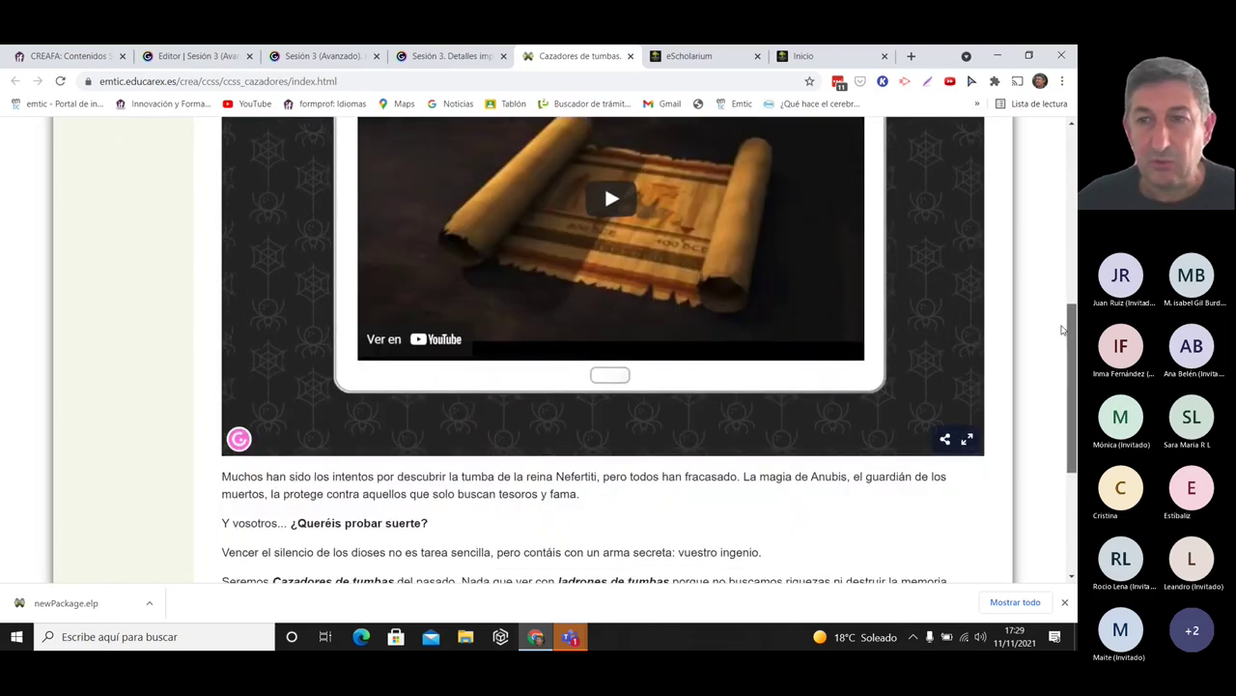
scroll(1062, 330, "up", 5)
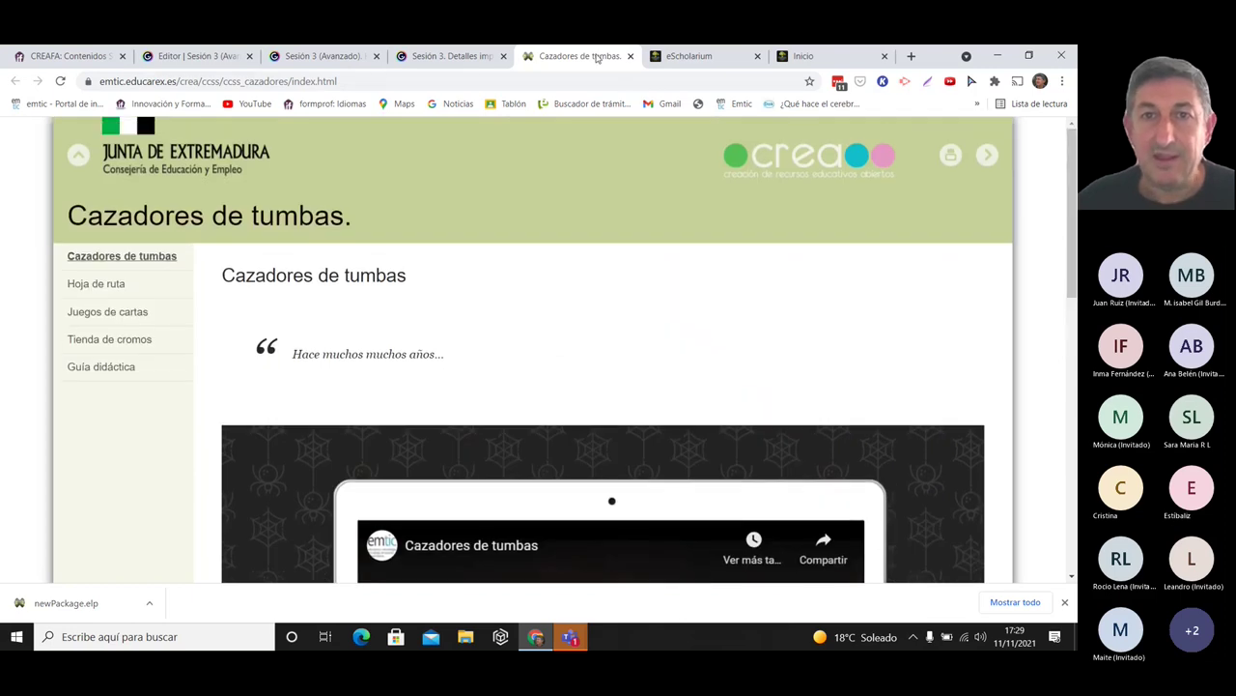
left_click(630, 56)
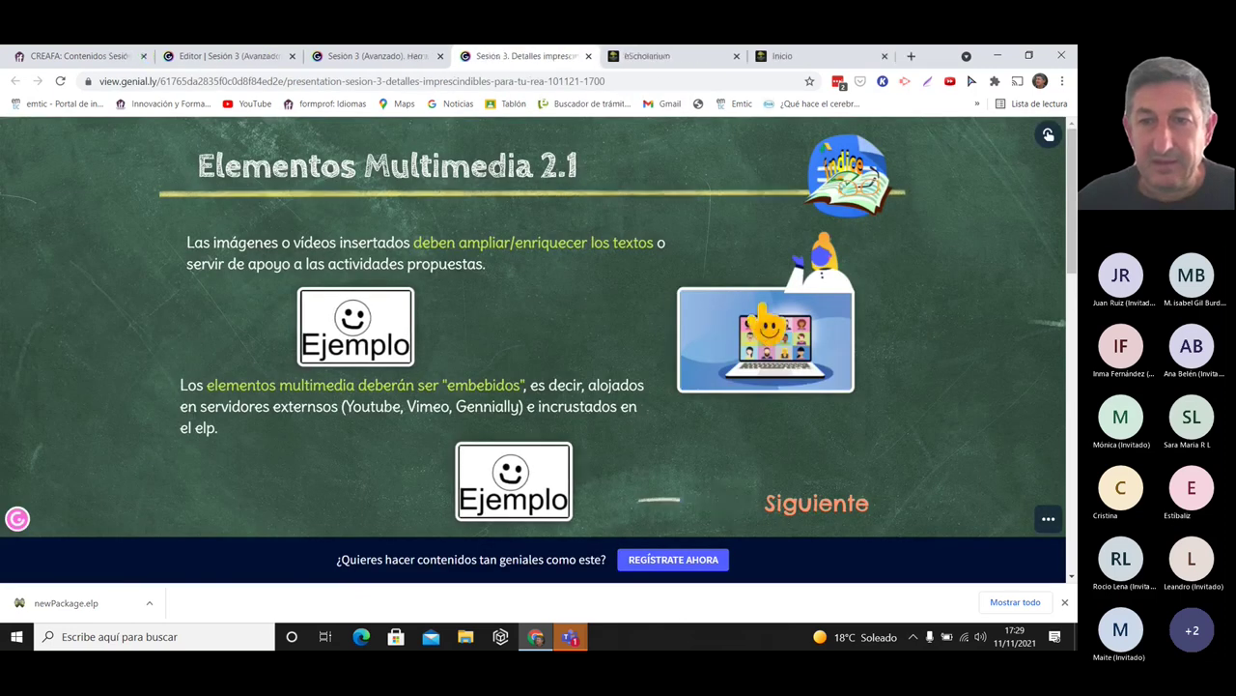
- Open CREA's 'Are you ready?' example and preview the Family video in its lightbox
left_click(763, 303)
left_click_drag(1075, 155, 1070, 297)
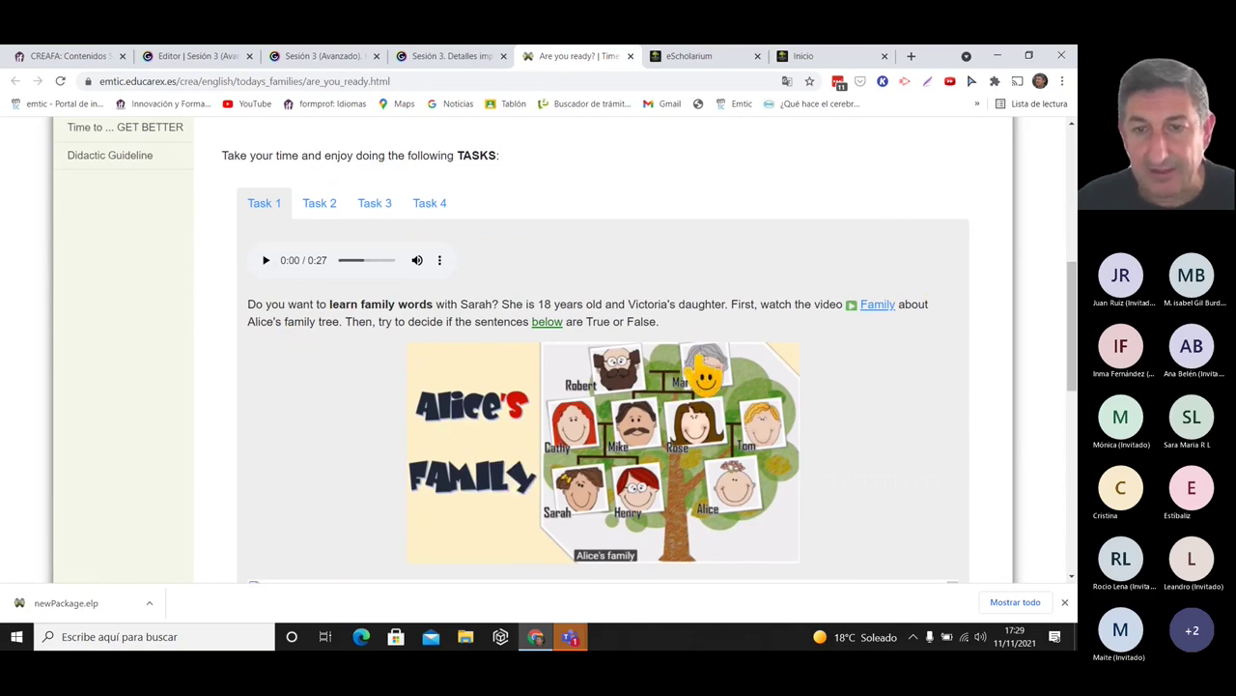
left_click(878, 307)
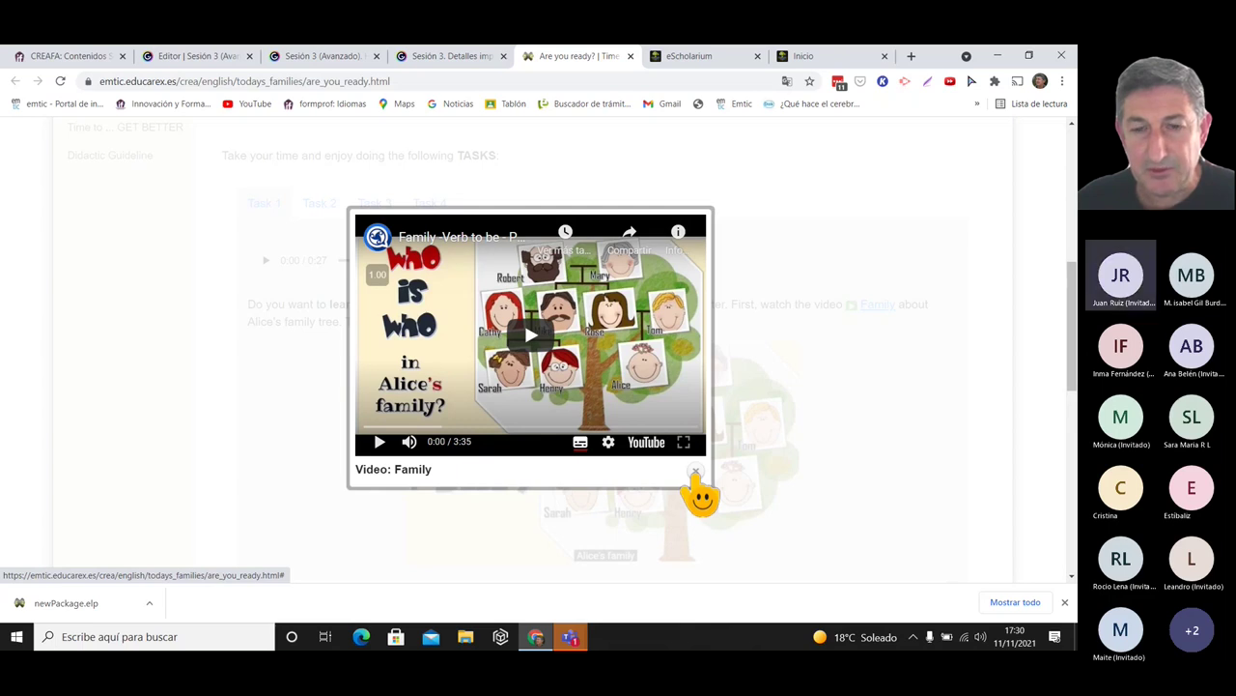
left_click(695, 472)
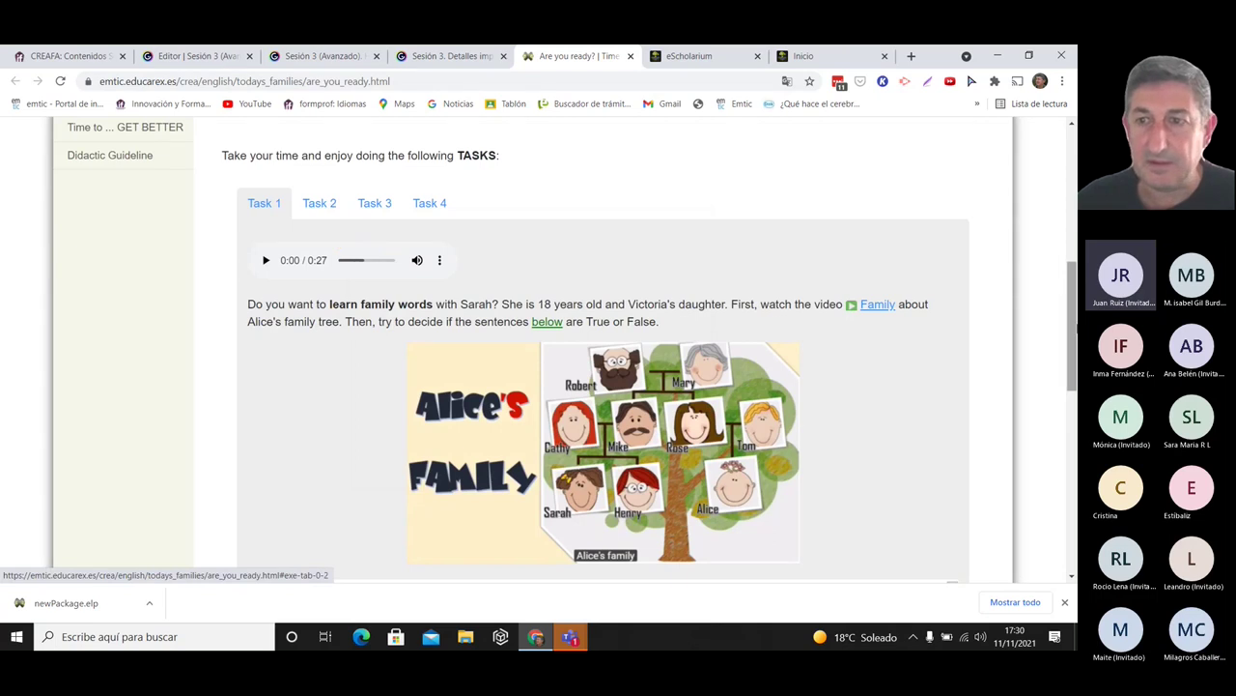
- Browse the lesson's Task 2 and then Task 3 activities
left_click(319, 204)
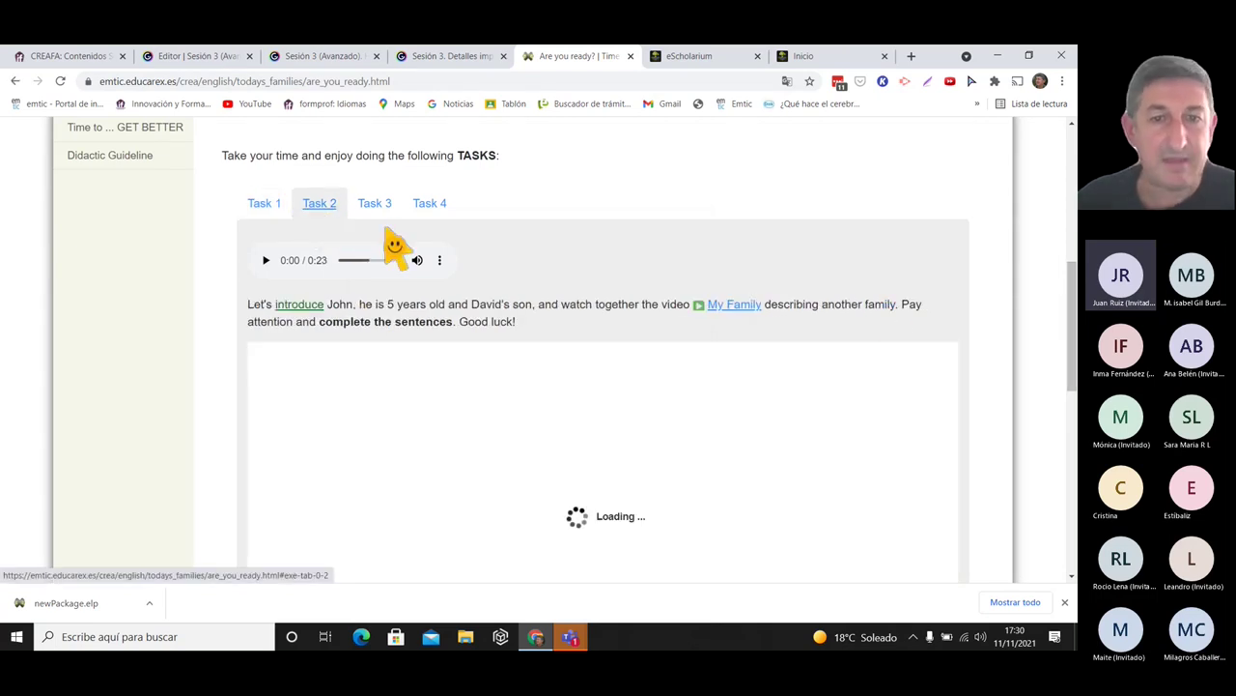
left_click_drag(1070, 275, 1070, 324)
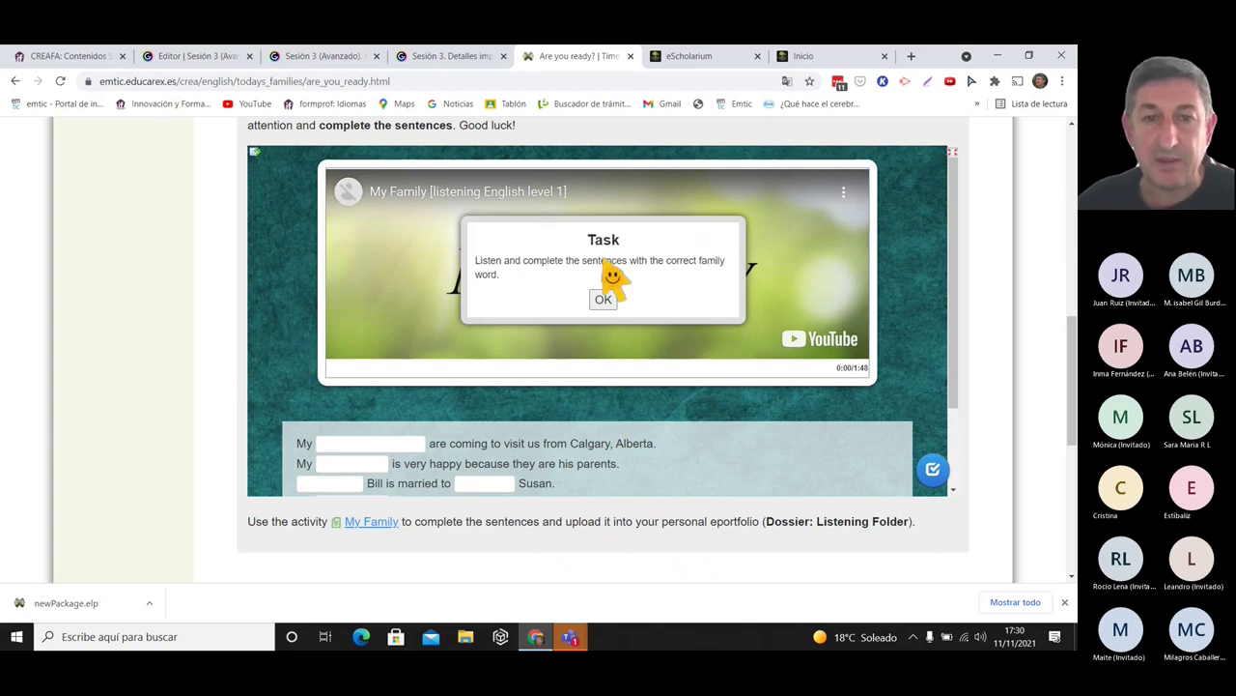
left_click_drag(1071, 391, 1063, 327)
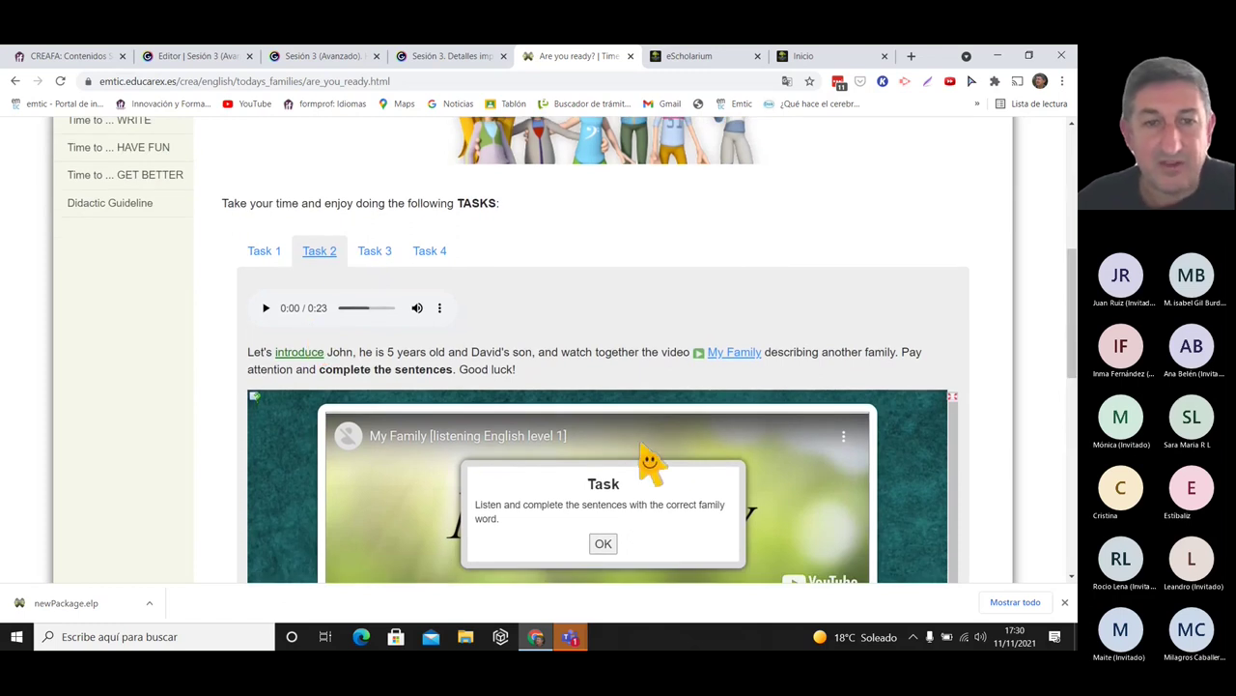
left_click(376, 257)
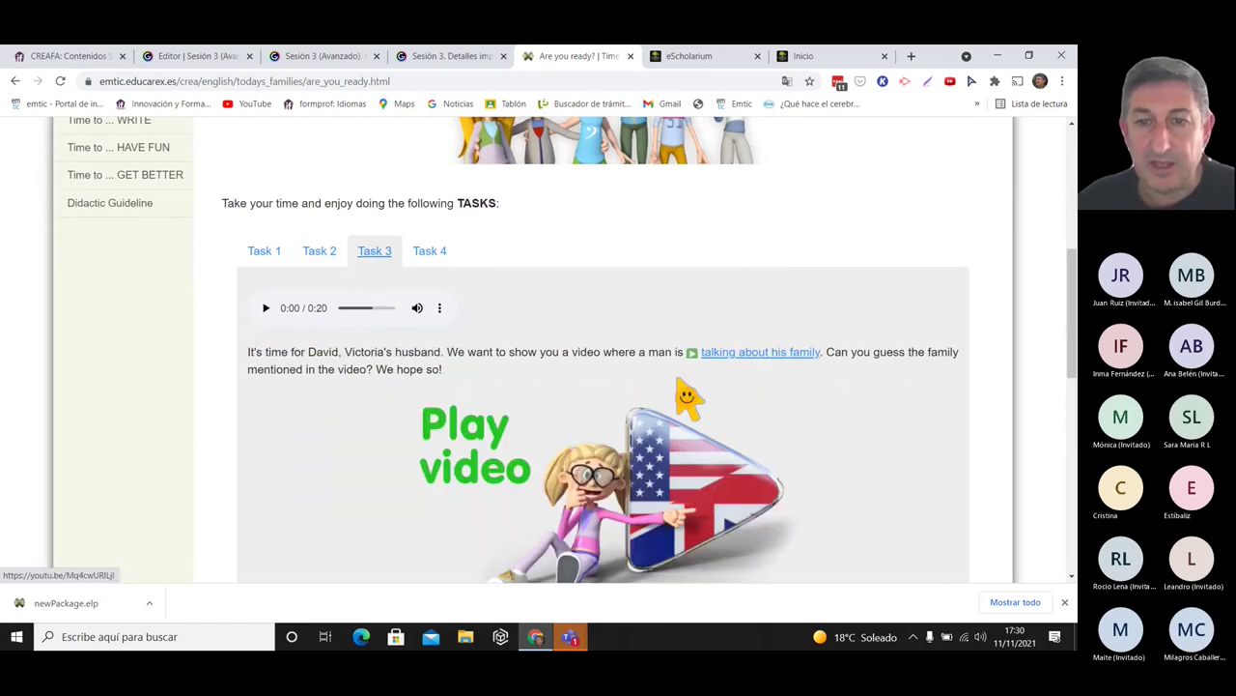
- Preview Task 3's Play video lightbox and its family video link, then scroll through Task 4
left_click(609, 464)
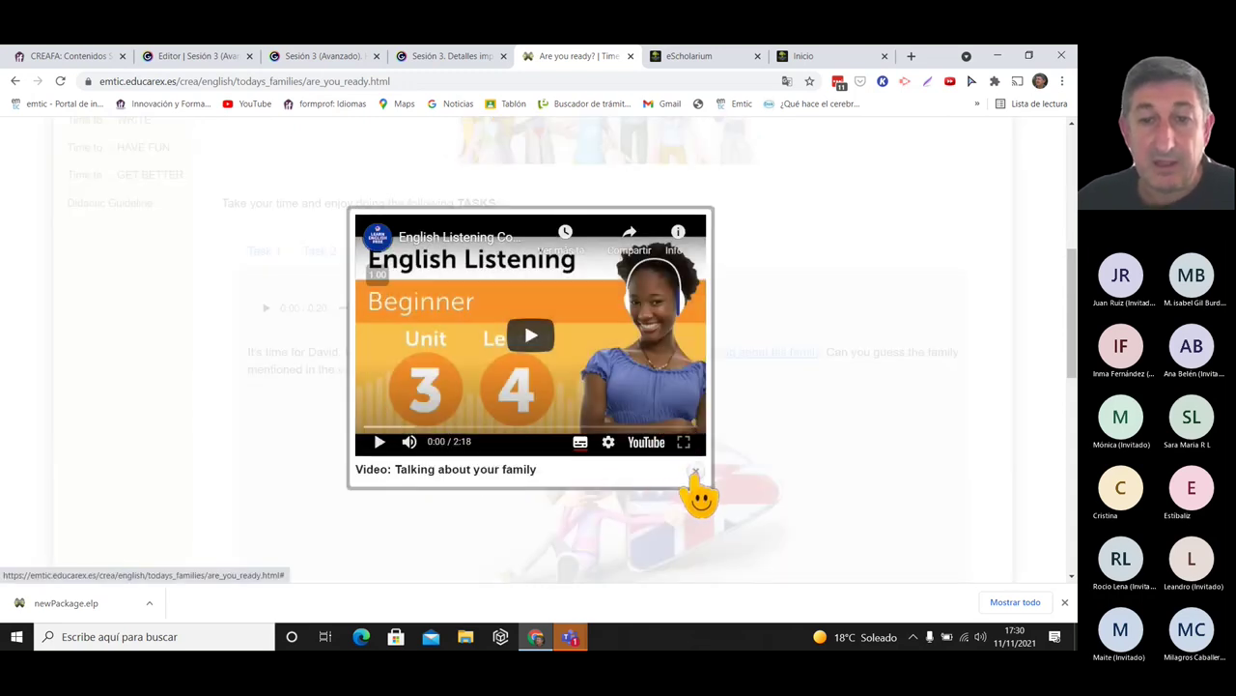
left_click(695, 474)
left_click_drag(1069, 278, 1067, 299)
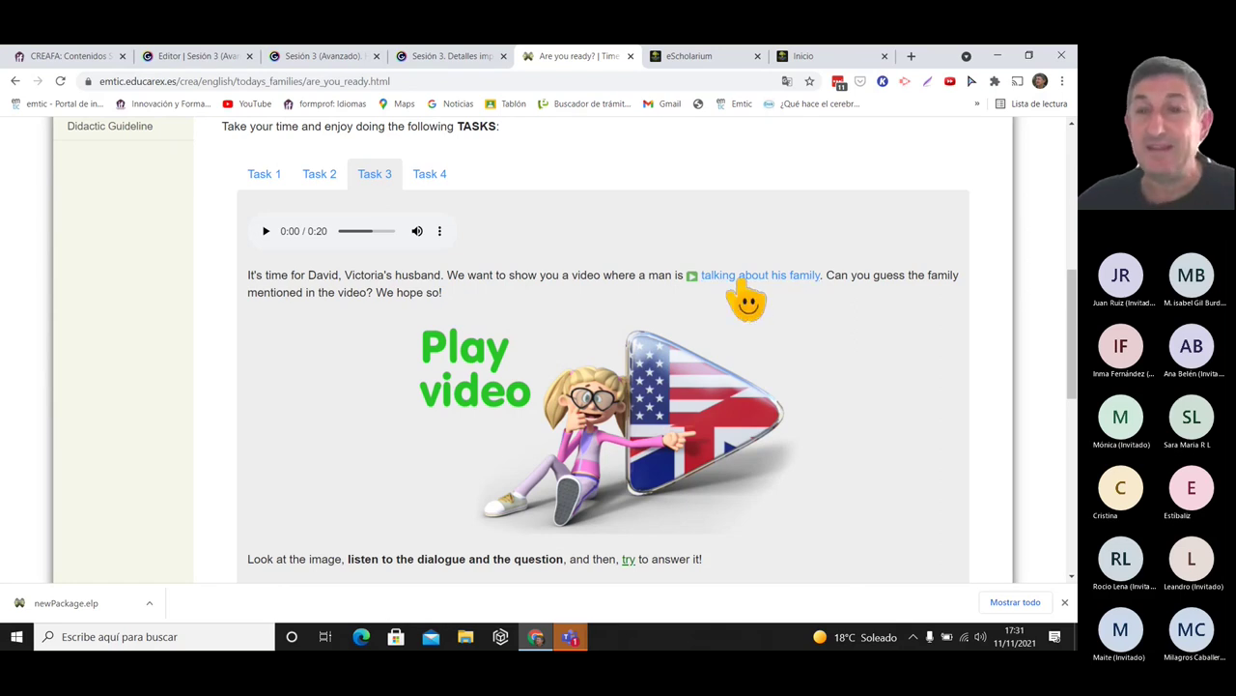
left_click(746, 285)
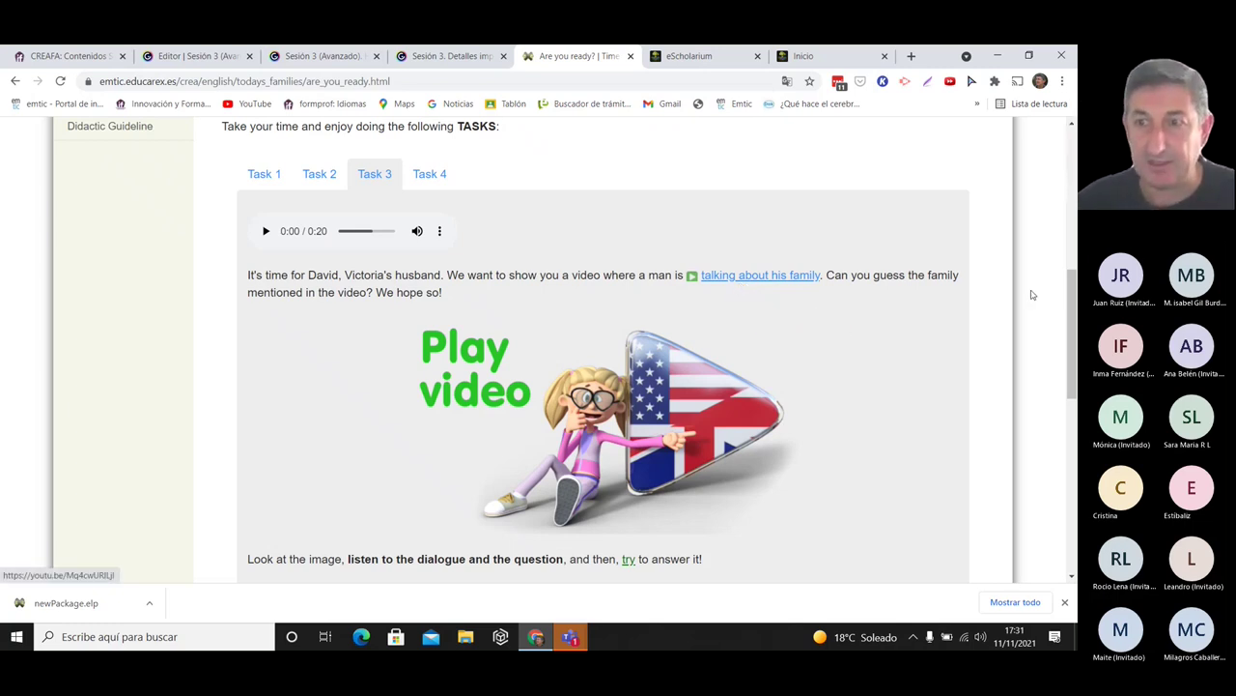
left_click_drag(1072, 290, 1054, 230)
scroll(648, 268, "down", 2)
left_click(430, 220)
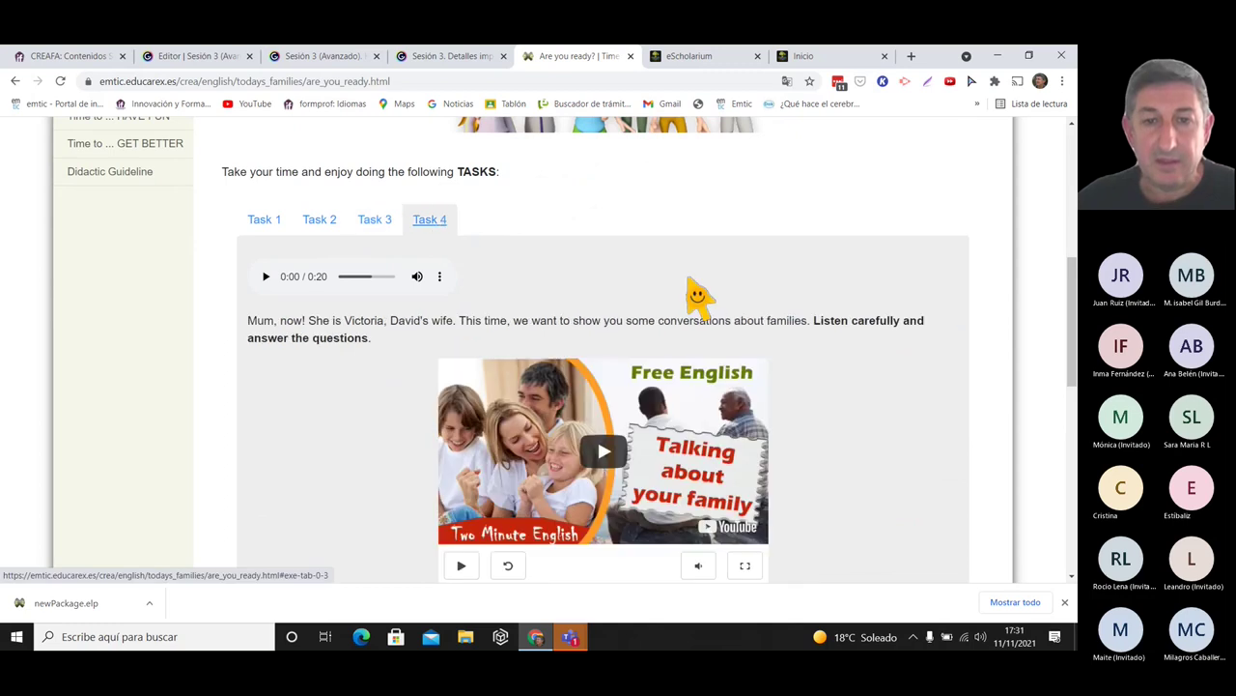
scroll(1071, 280, "down", 2)
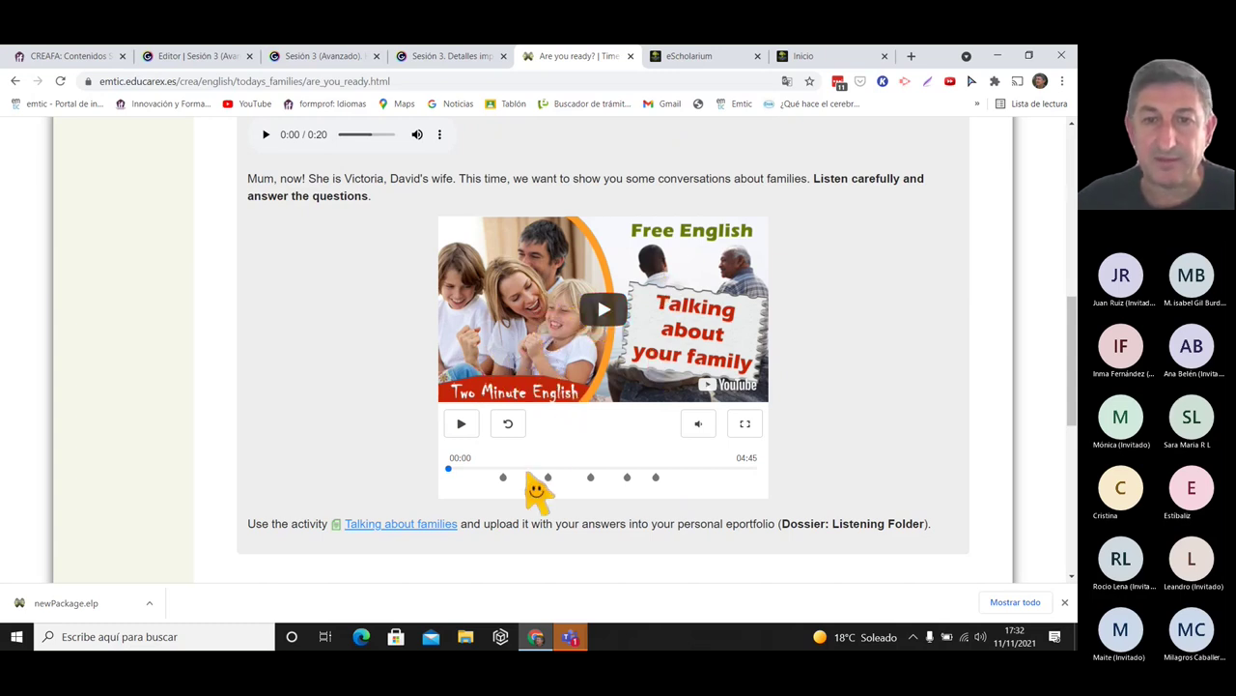
left_click_drag(1069, 319, 1070, 140)
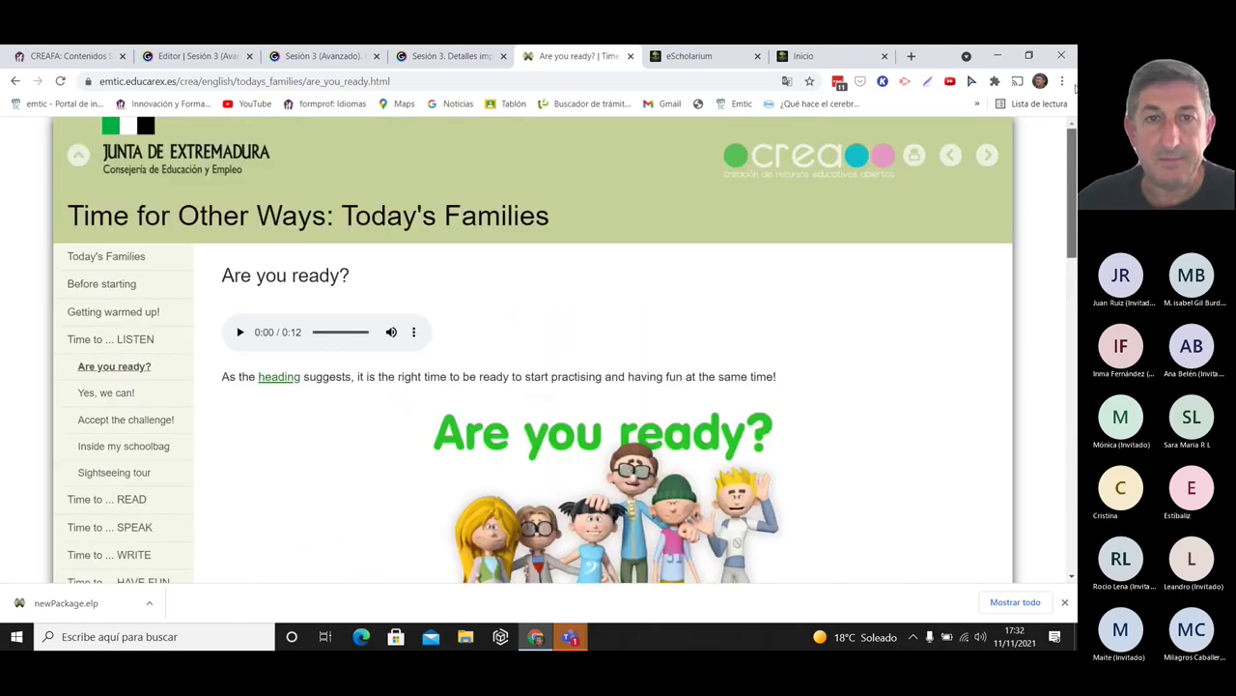
- Close the 'Are you ready?' page and advance Genially to the Elementos Multimedia 2.2 slide
left_click(630, 56)
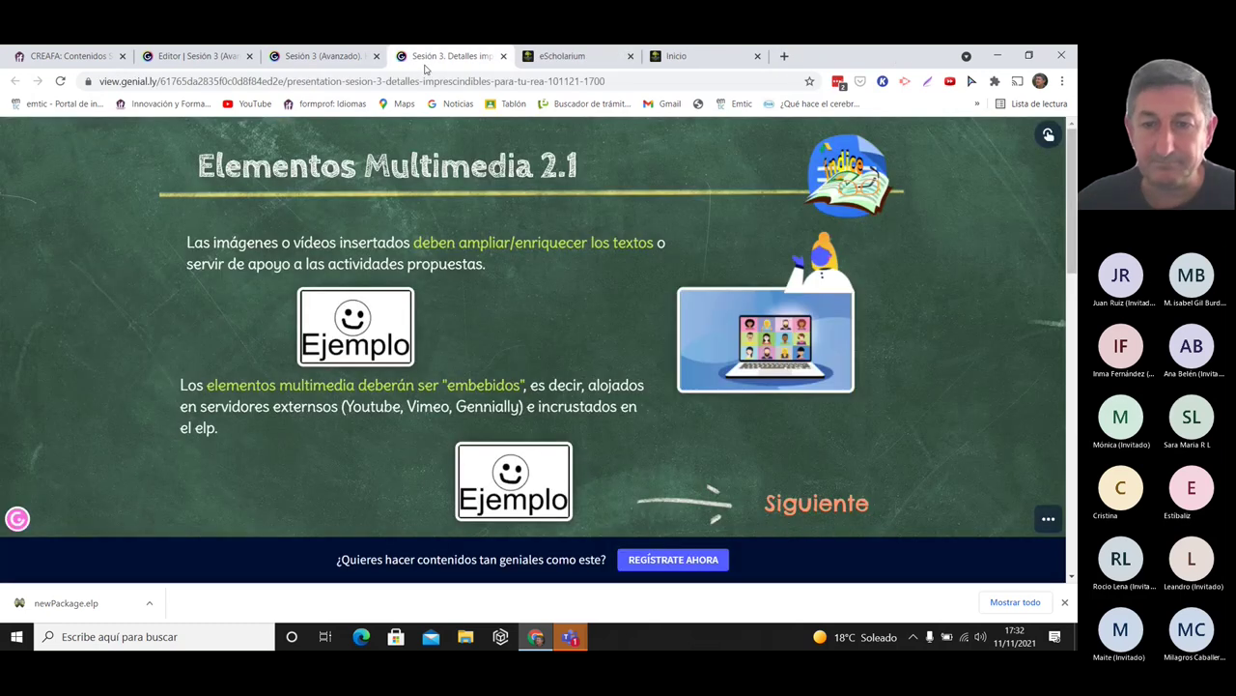
left_click(832, 519)
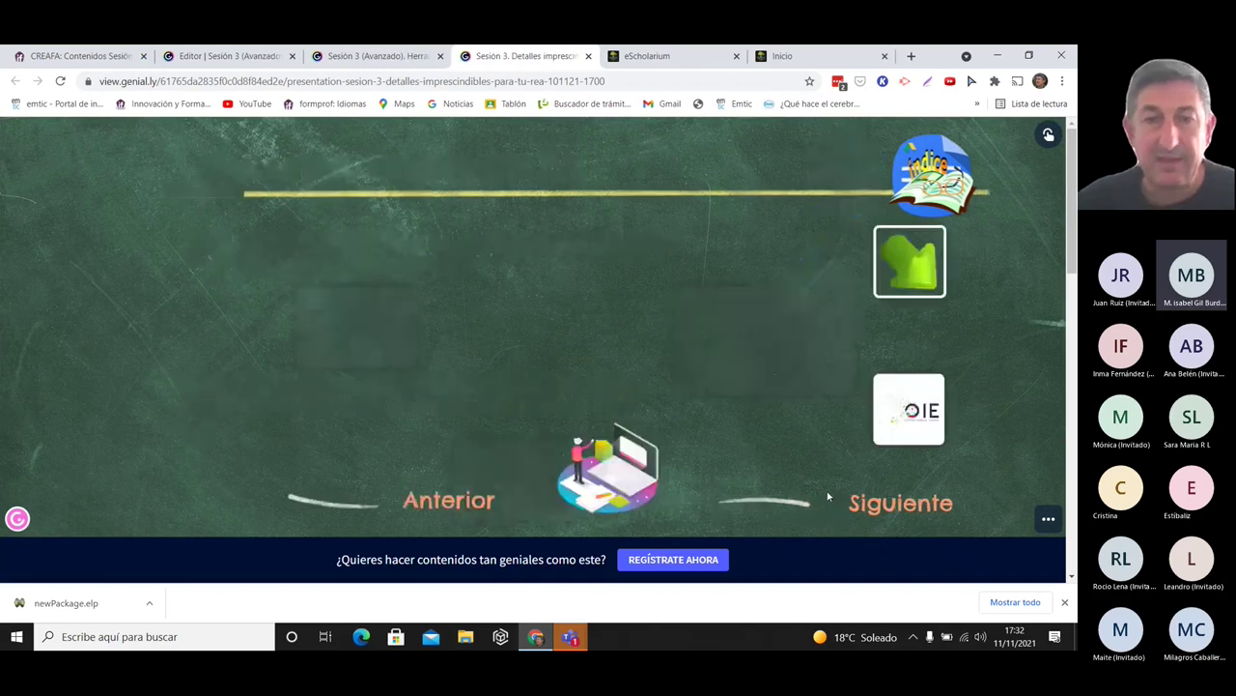
left_click(781, 56)
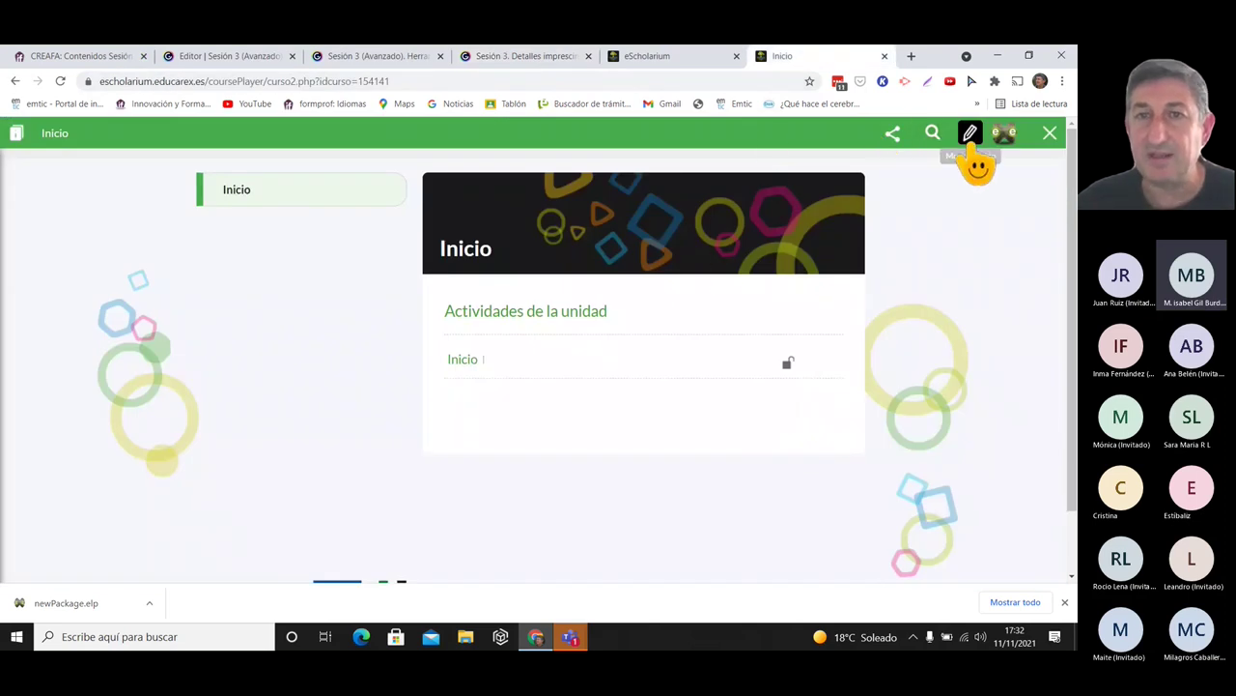
- Return to the Inicio course page and open it in the eXeLearning editor
left_click(669, 58)
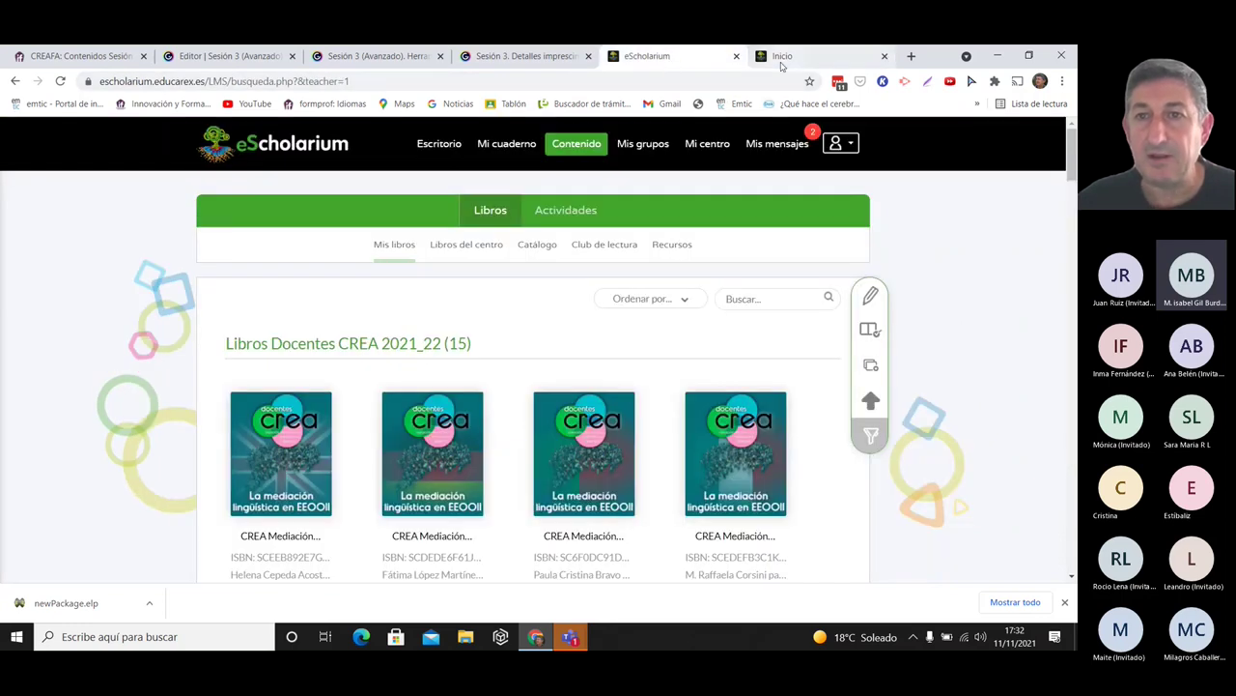
left_click(781, 57)
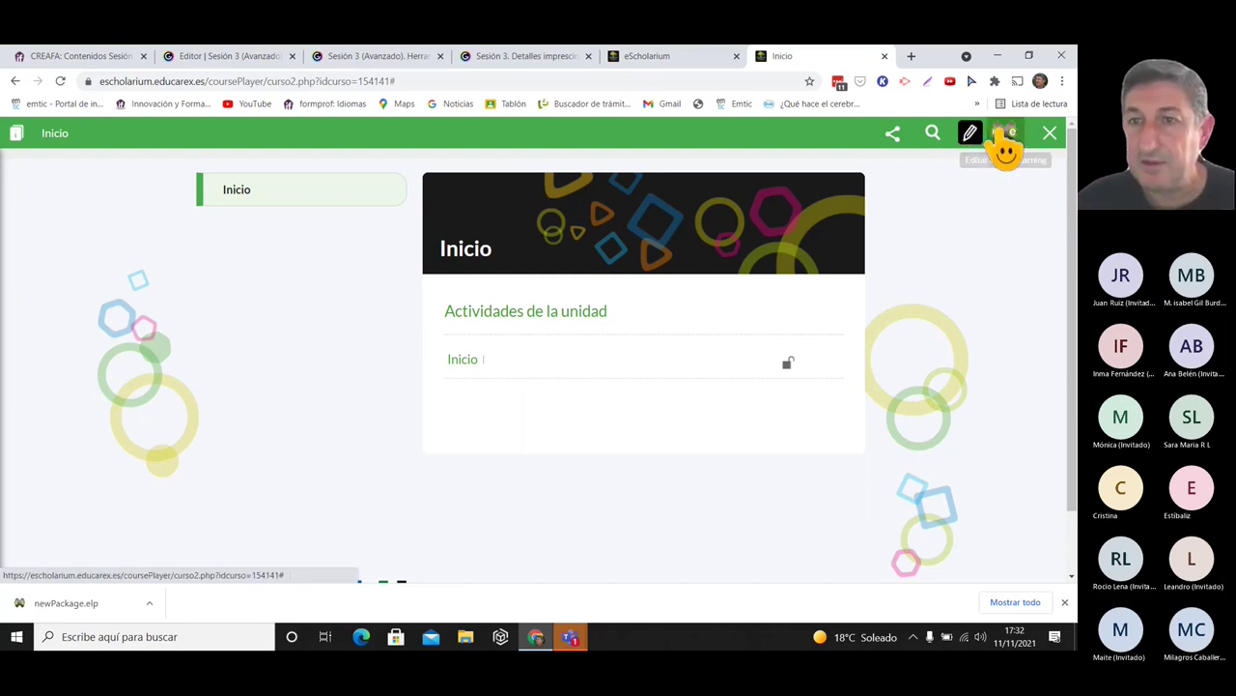
left_click(1003, 135)
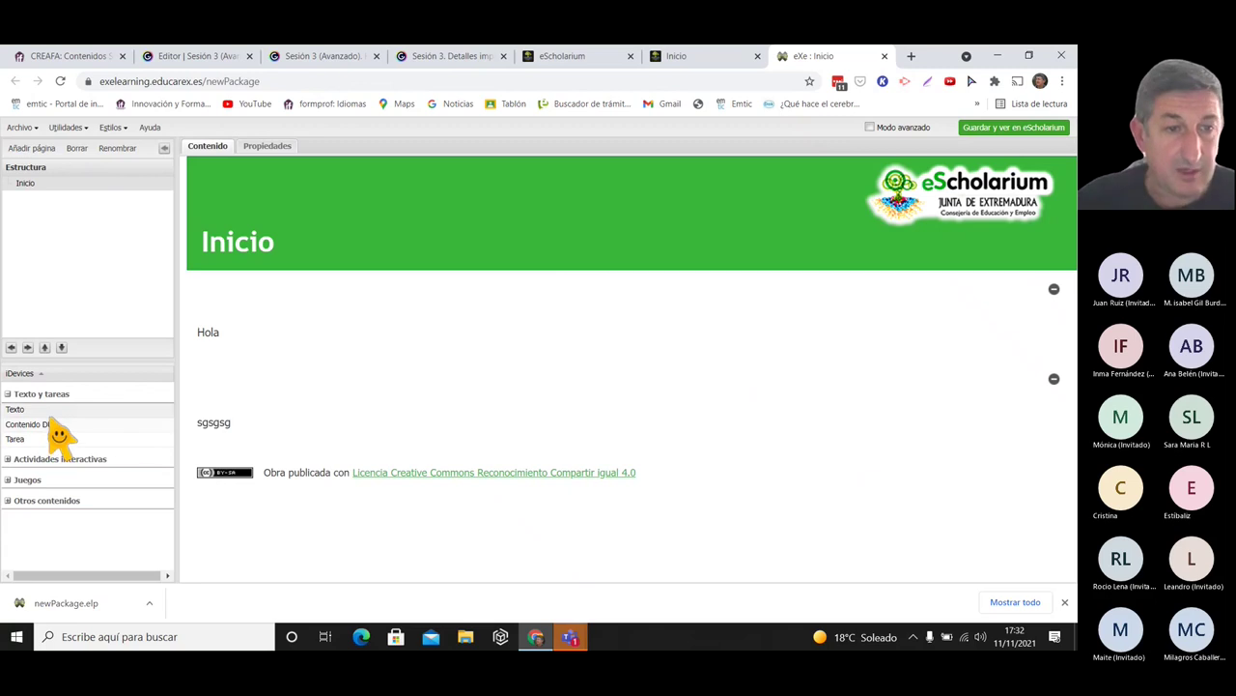
- Add the line 'El vídeo de las casas' under 'Hola' and open a new browser tab
mouse_move(551, 395)
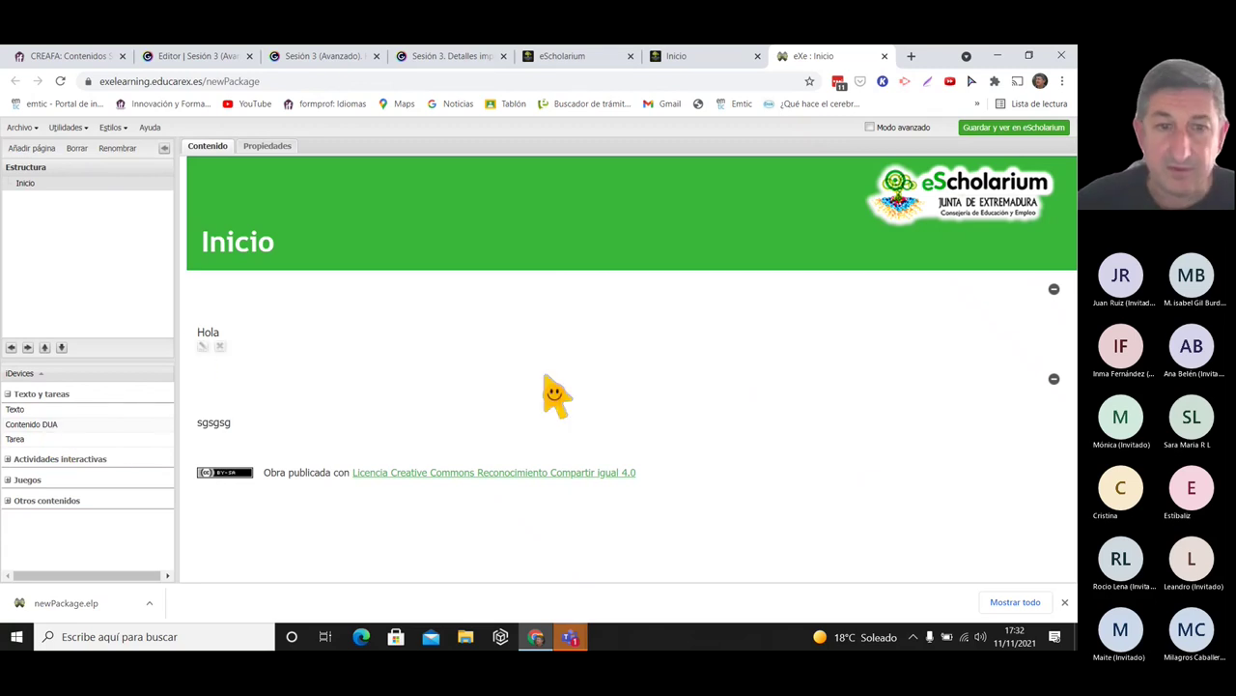
left_click(203, 345)
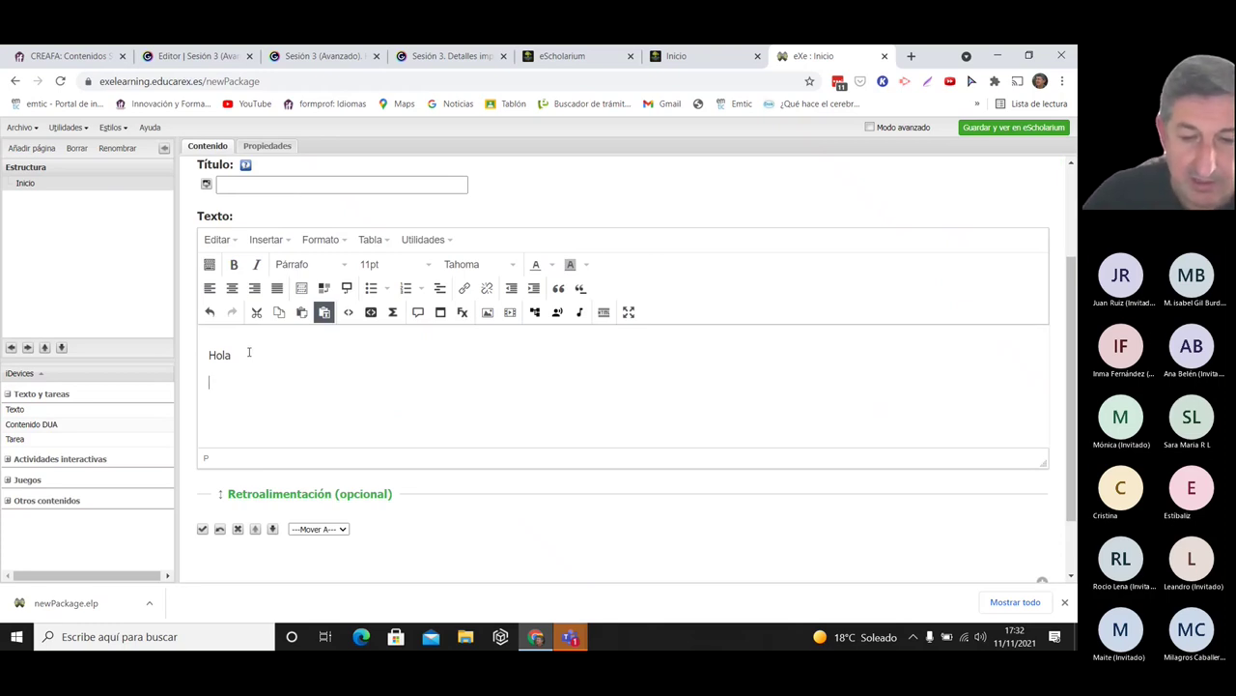
type("eo de las casas")
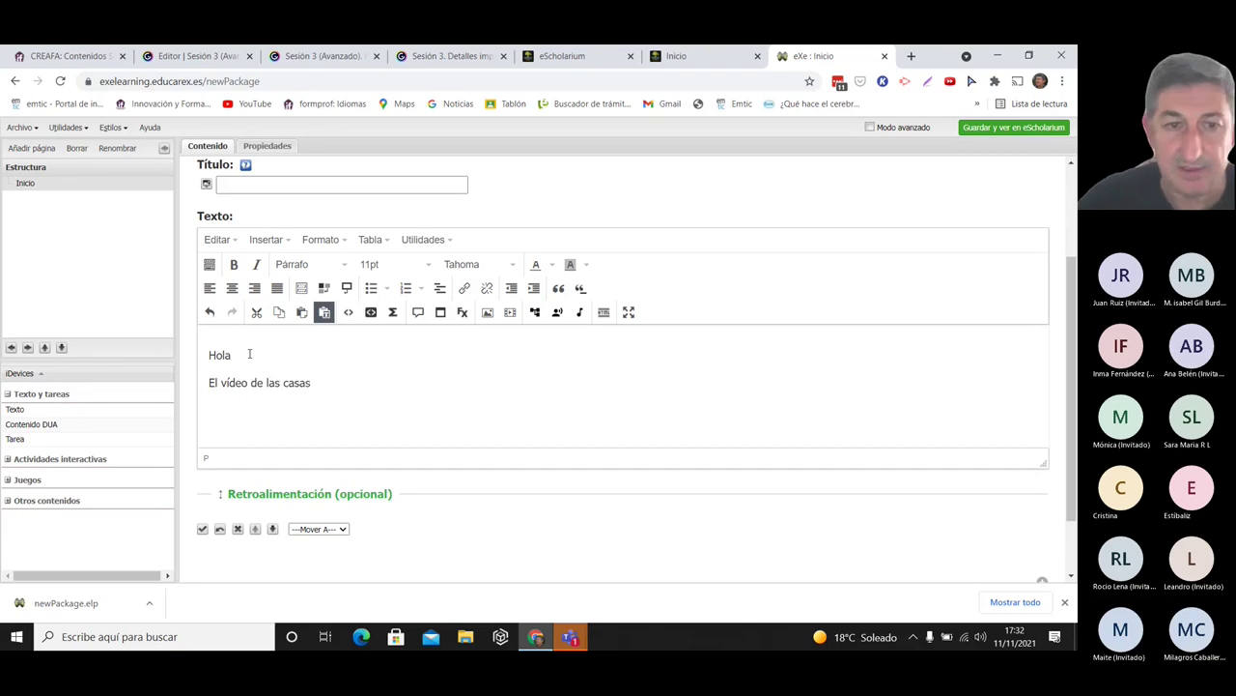
left_click(911, 56)
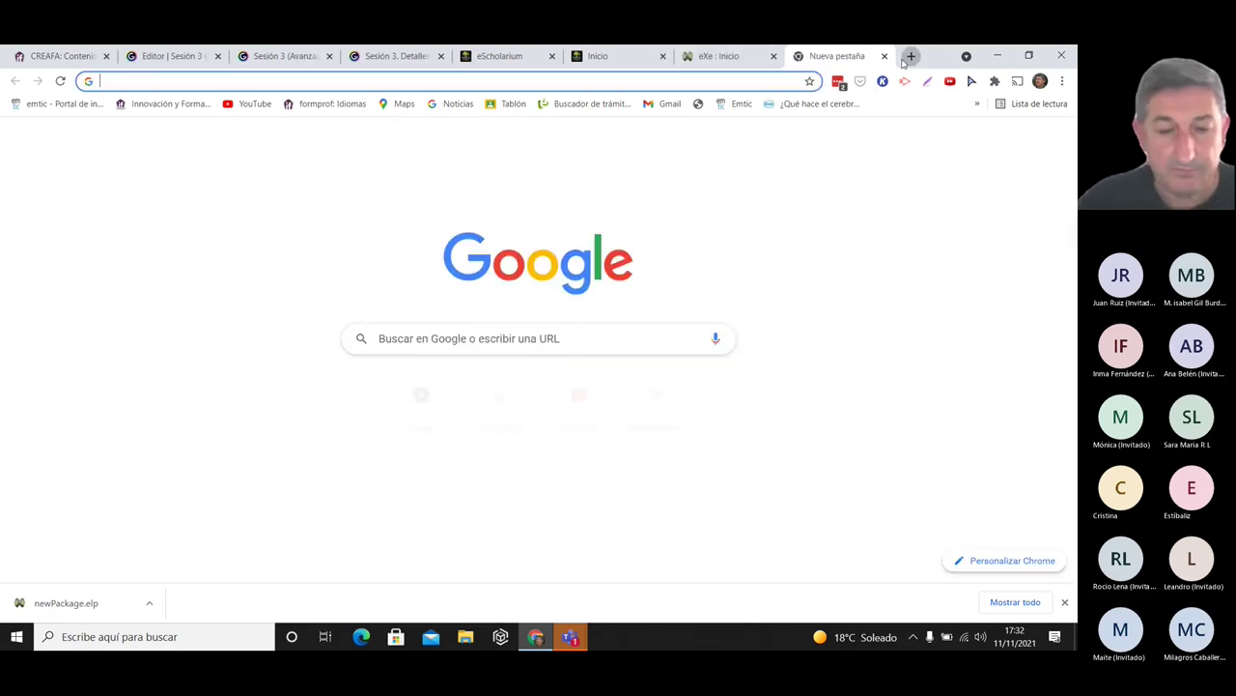
- Search YouTube for 'casas' and open the CASA PEQUEÑA MODERNA Y ECONÓMICA 9X15 video
type("youtube")
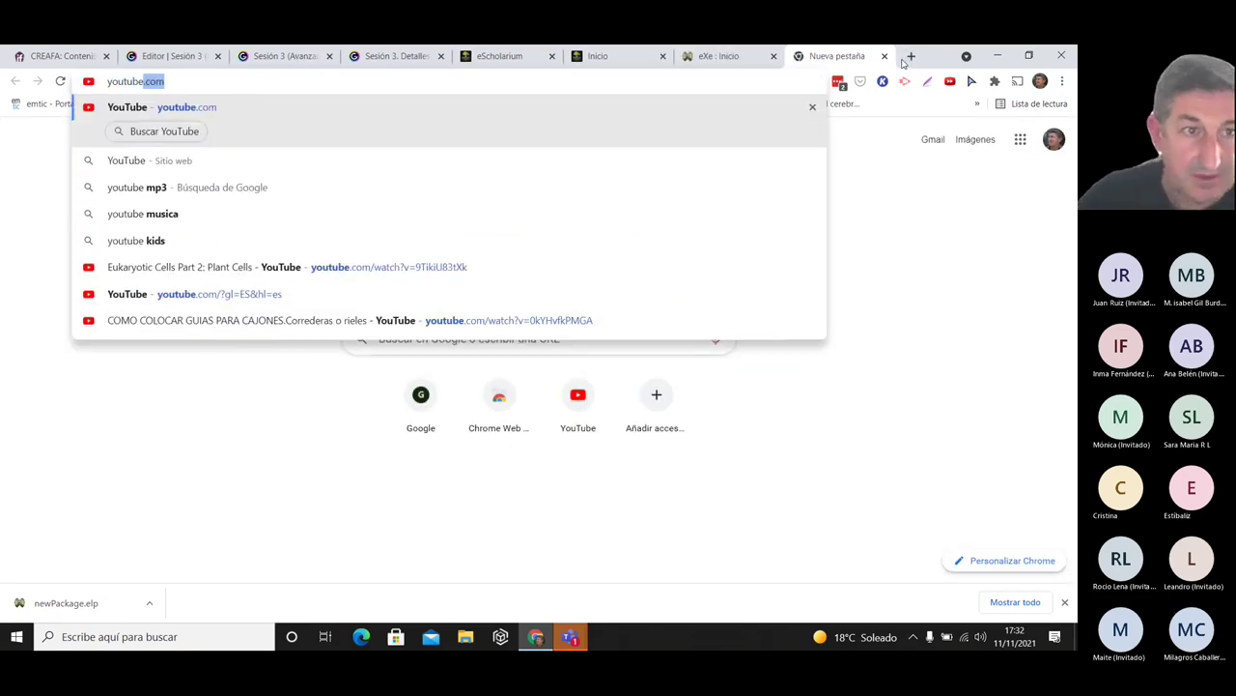
key("Return")
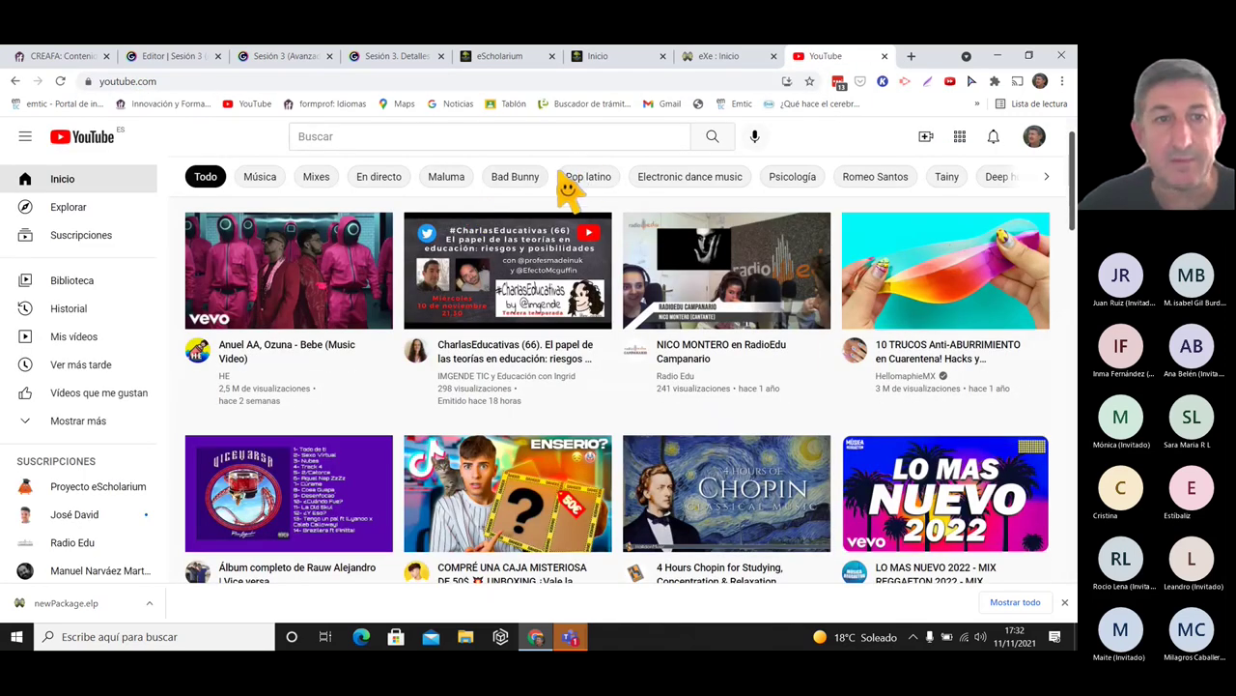
left_click(381, 143)
type("casas")
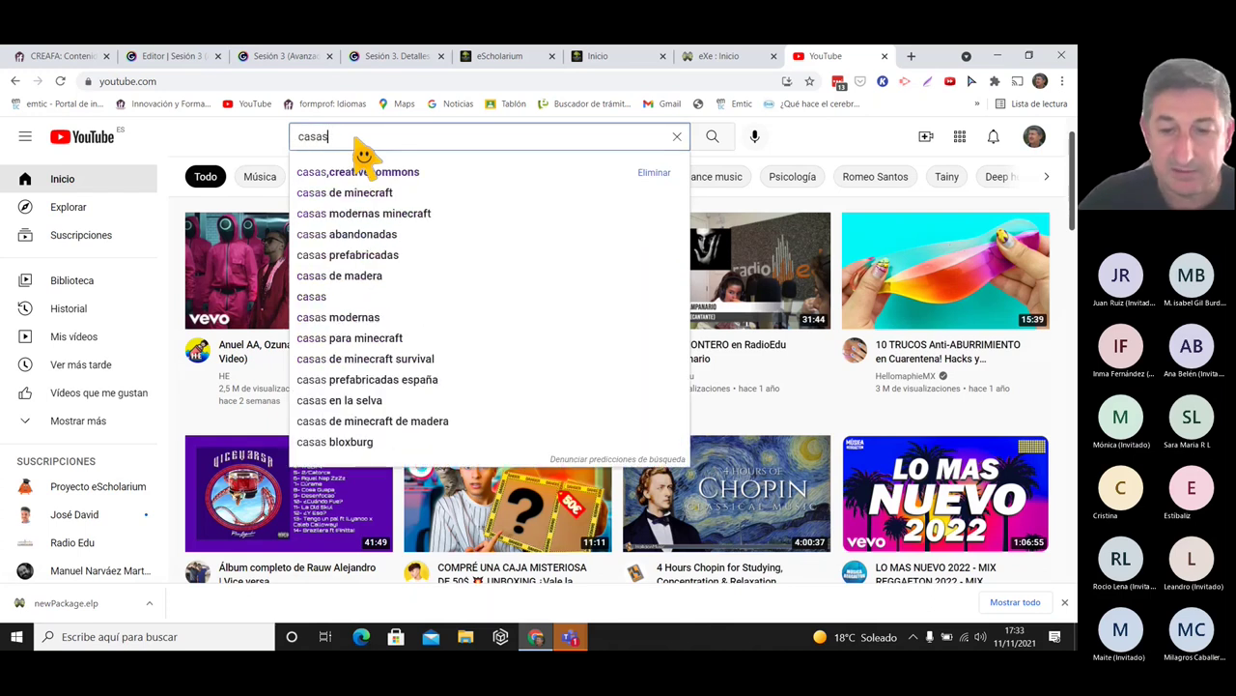
key("Return")
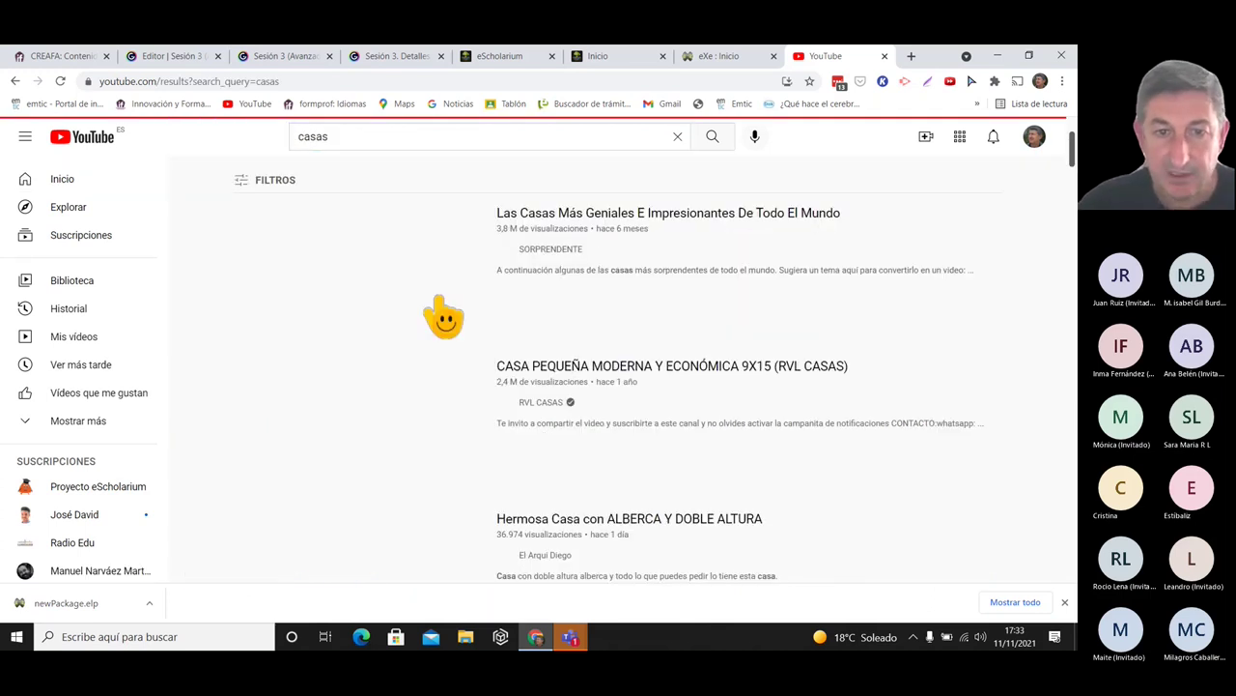
left_click(667, 378)
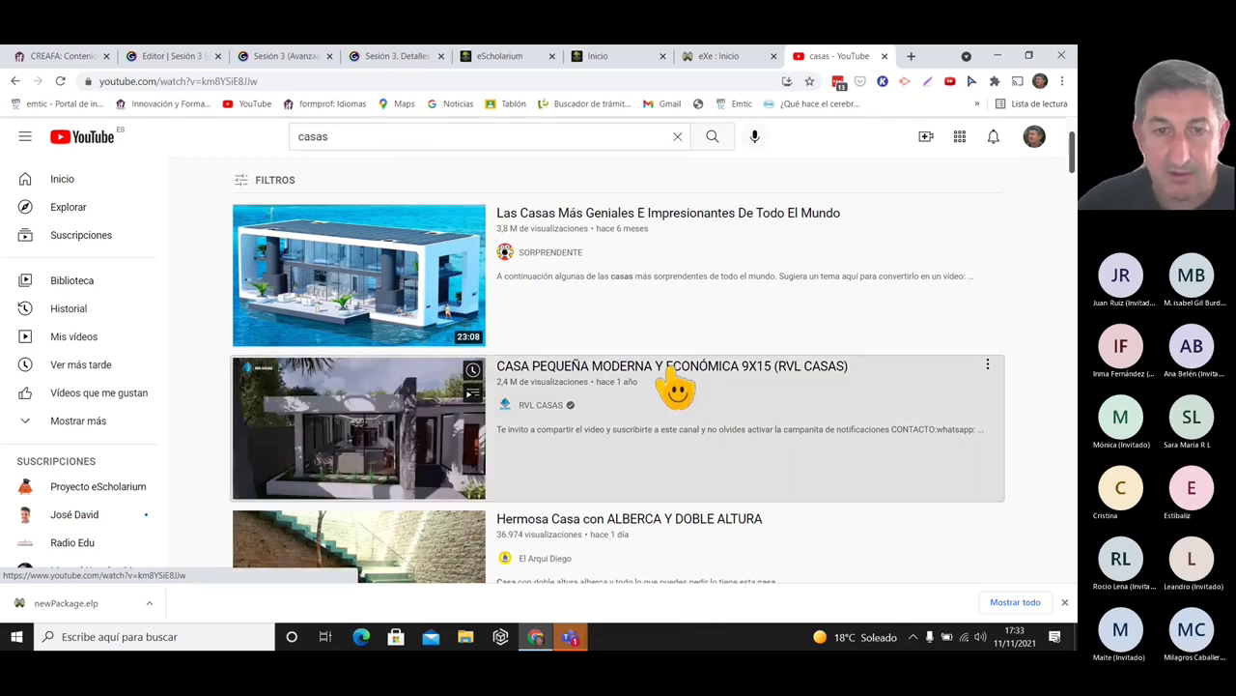
- Pause the video and copy its short share link
left_click(110, 493)
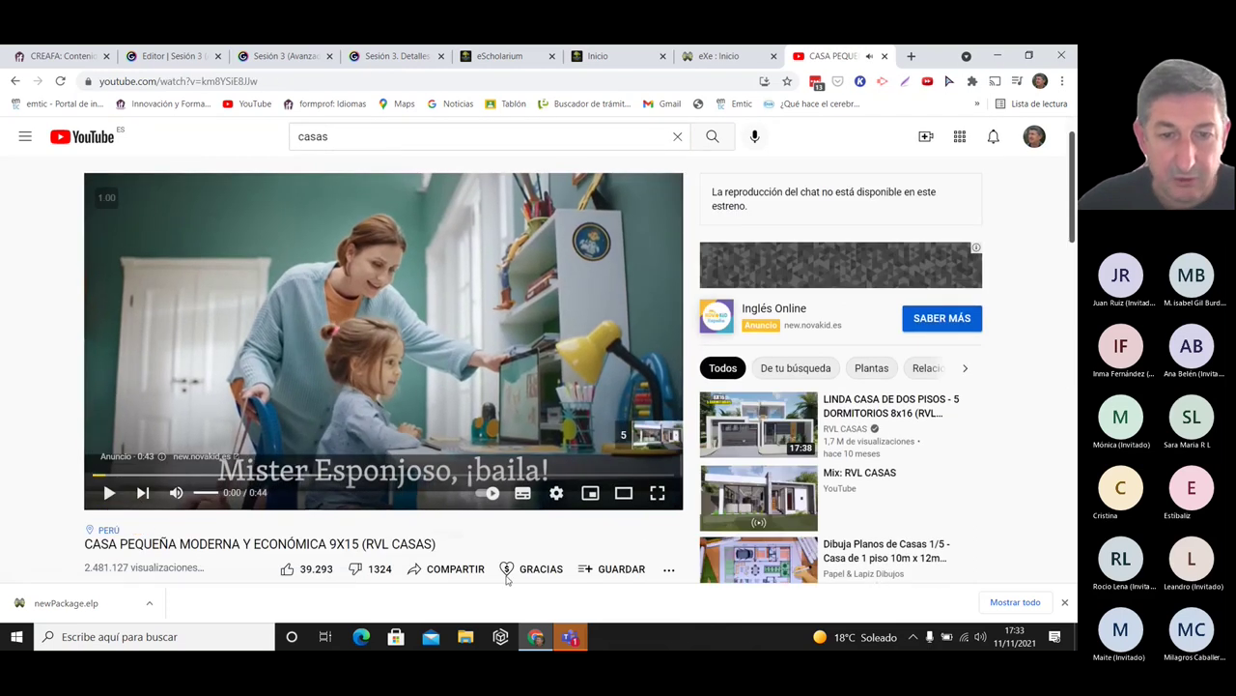
left_click(457, 569)
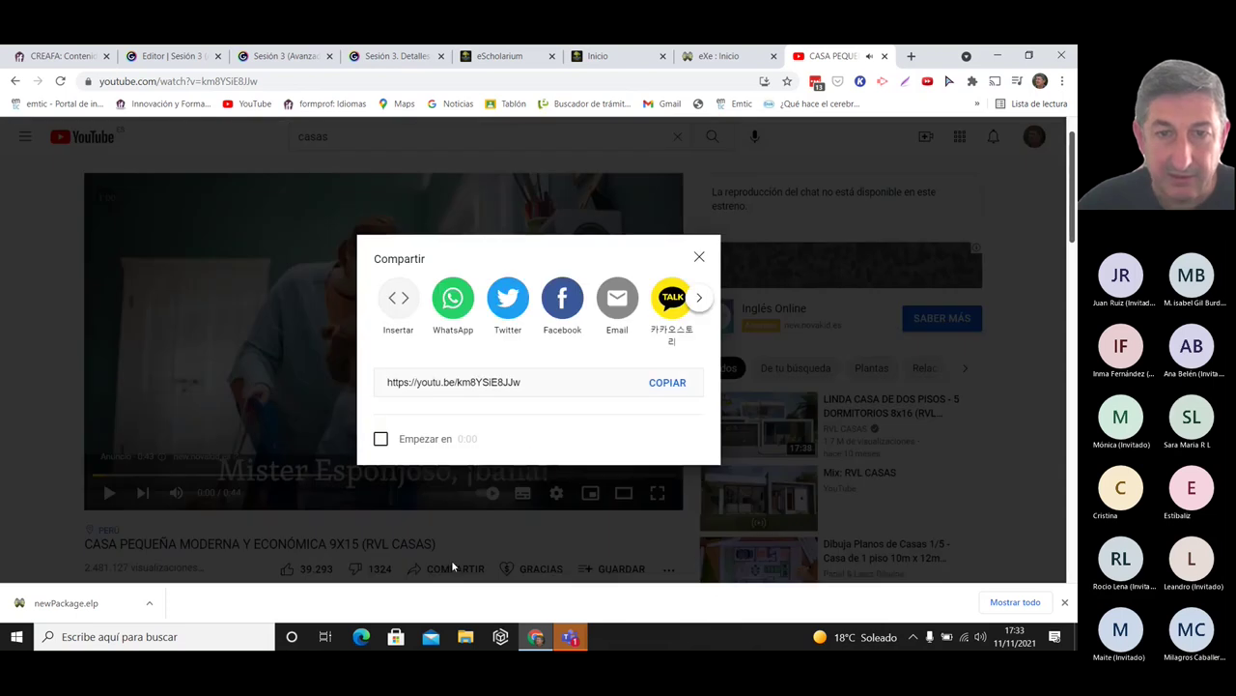
left_click(670, 391)
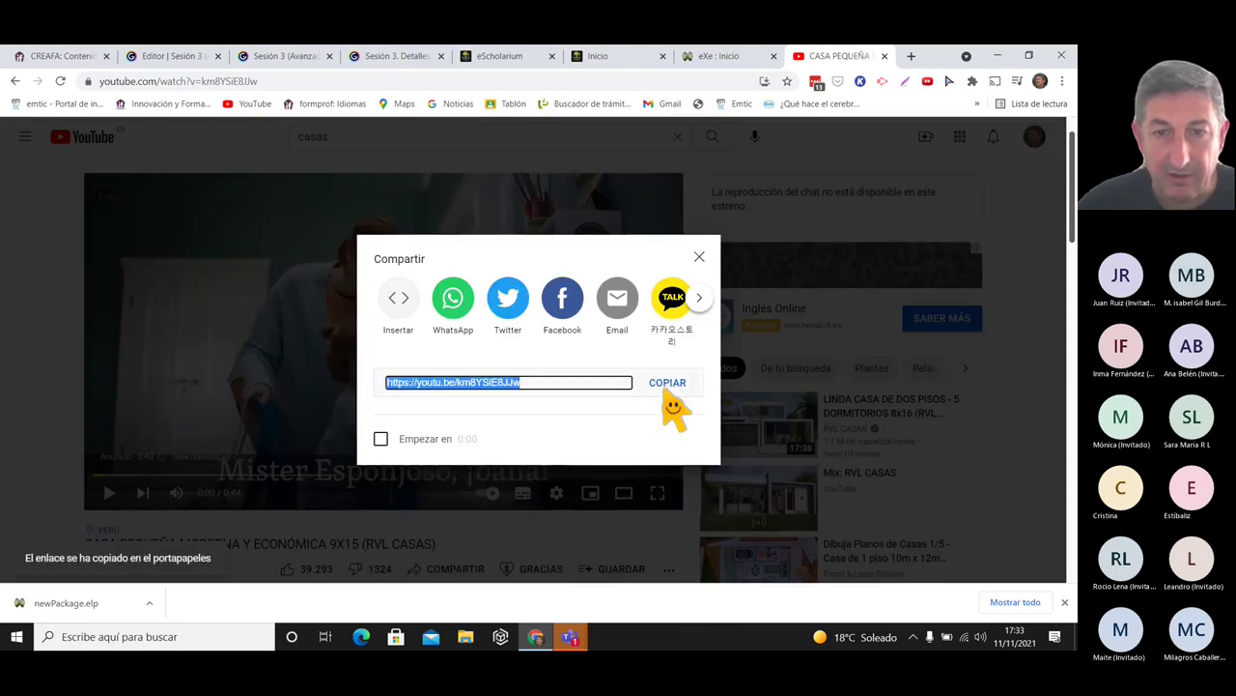
left_click(700, 257)
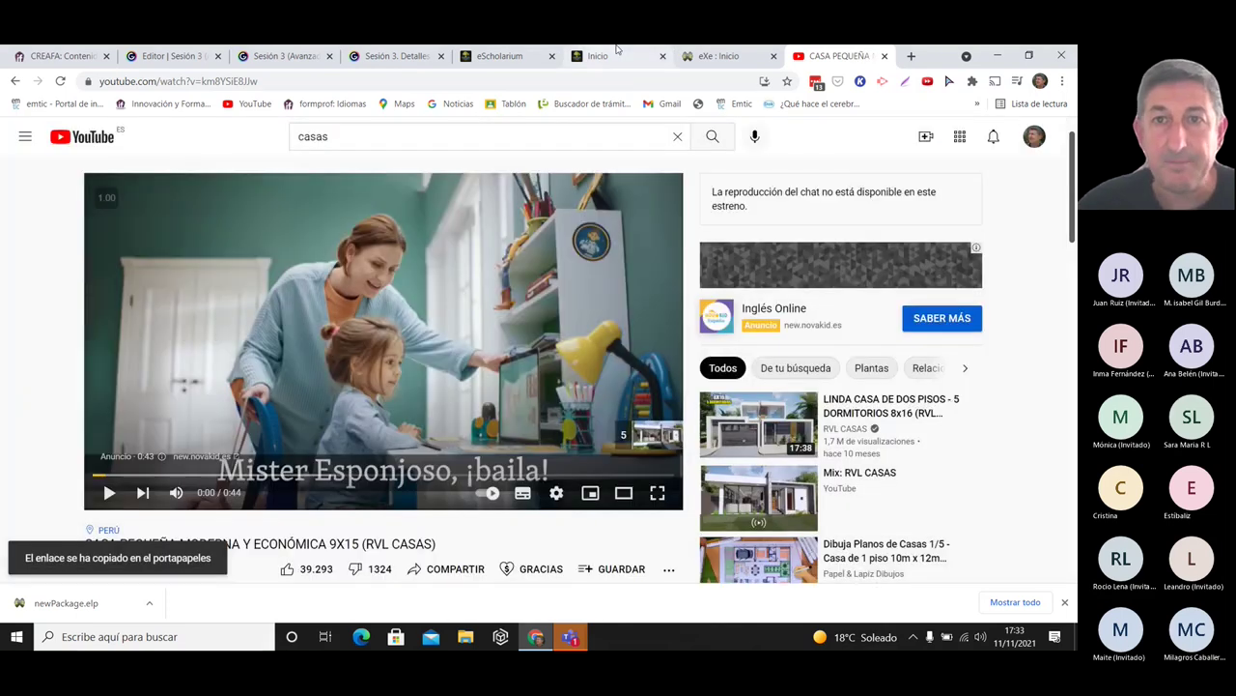
left_click(715, 58)
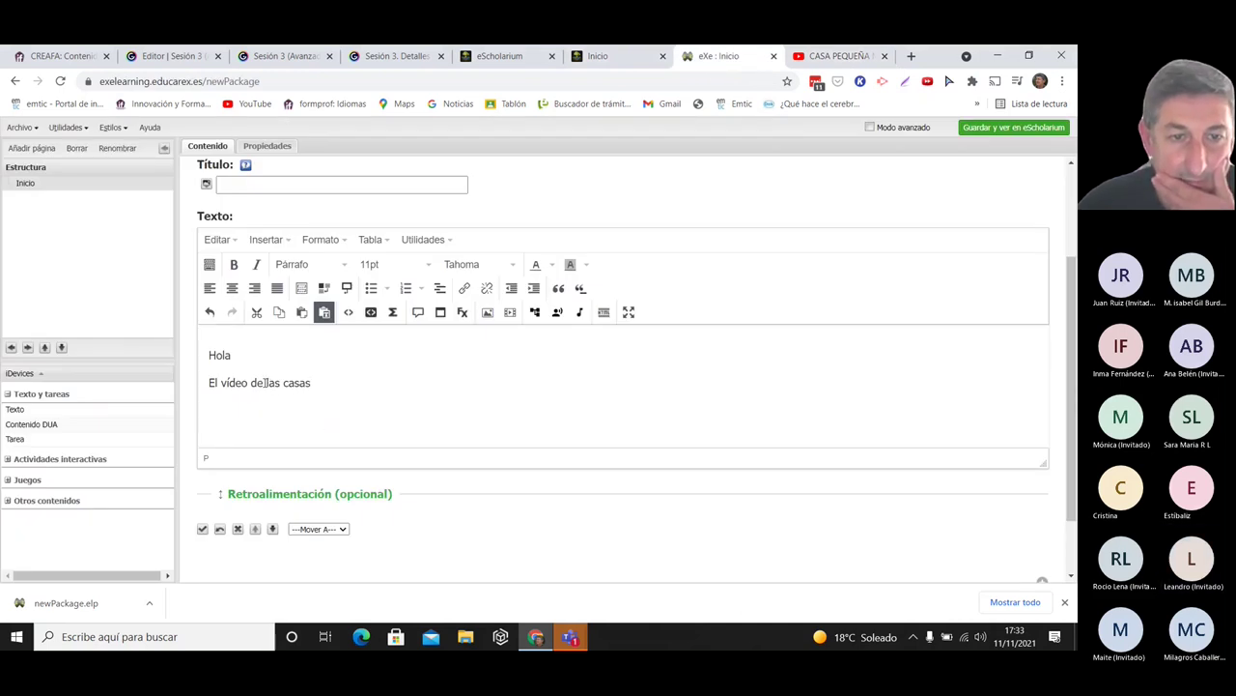
- Link 'las casas' to the copied YouTube URL with title 'Las casas. Abrir en ve'
left_click_drag(267, 383, 310, 384)
key("ctrl+v")
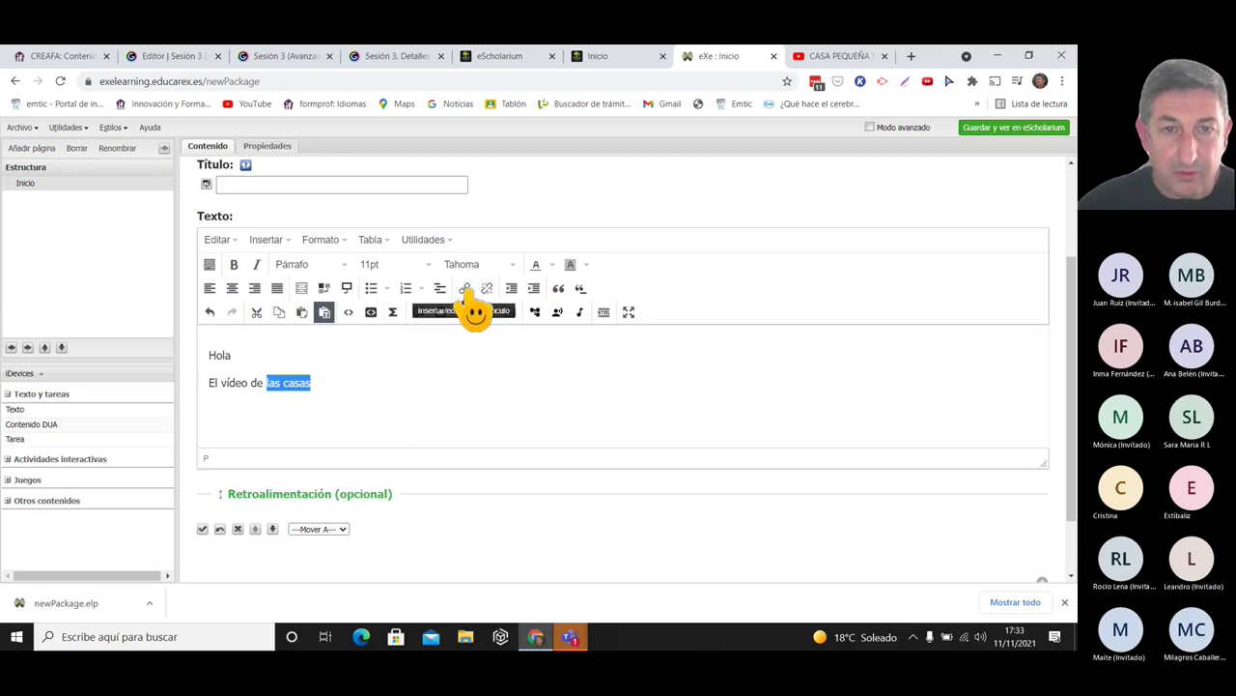
left_click(465, 288)
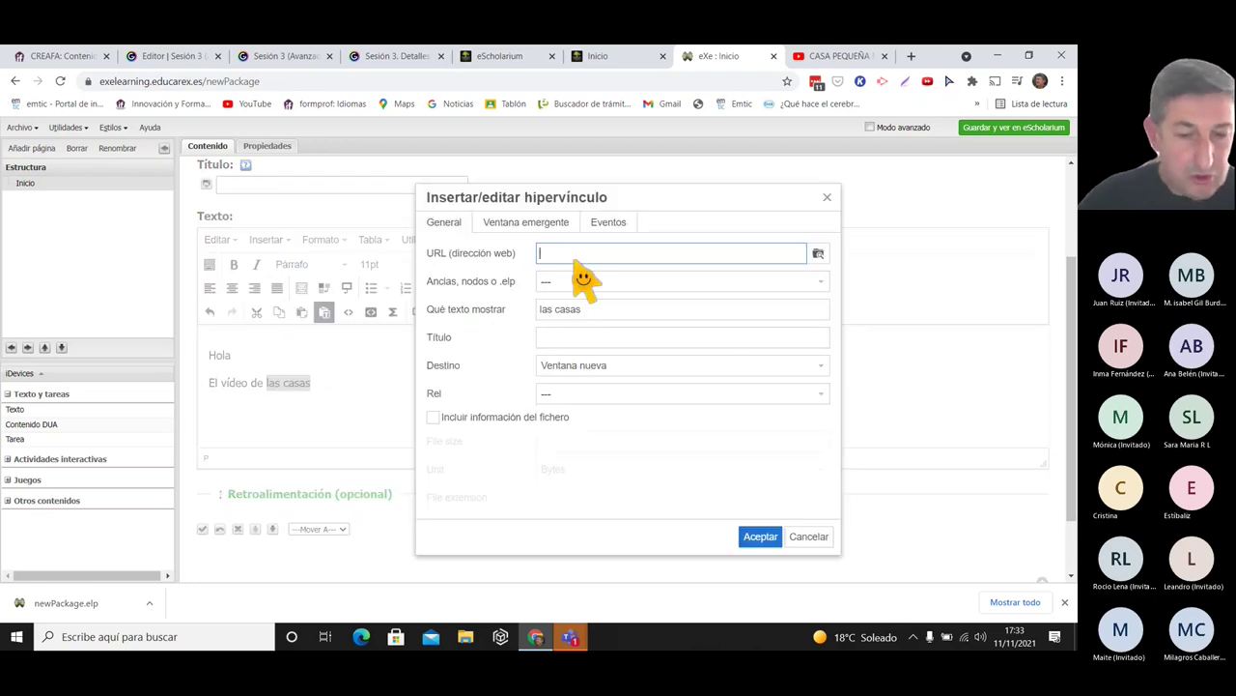
type("https://youtu.be/km8YSIE8JJw")
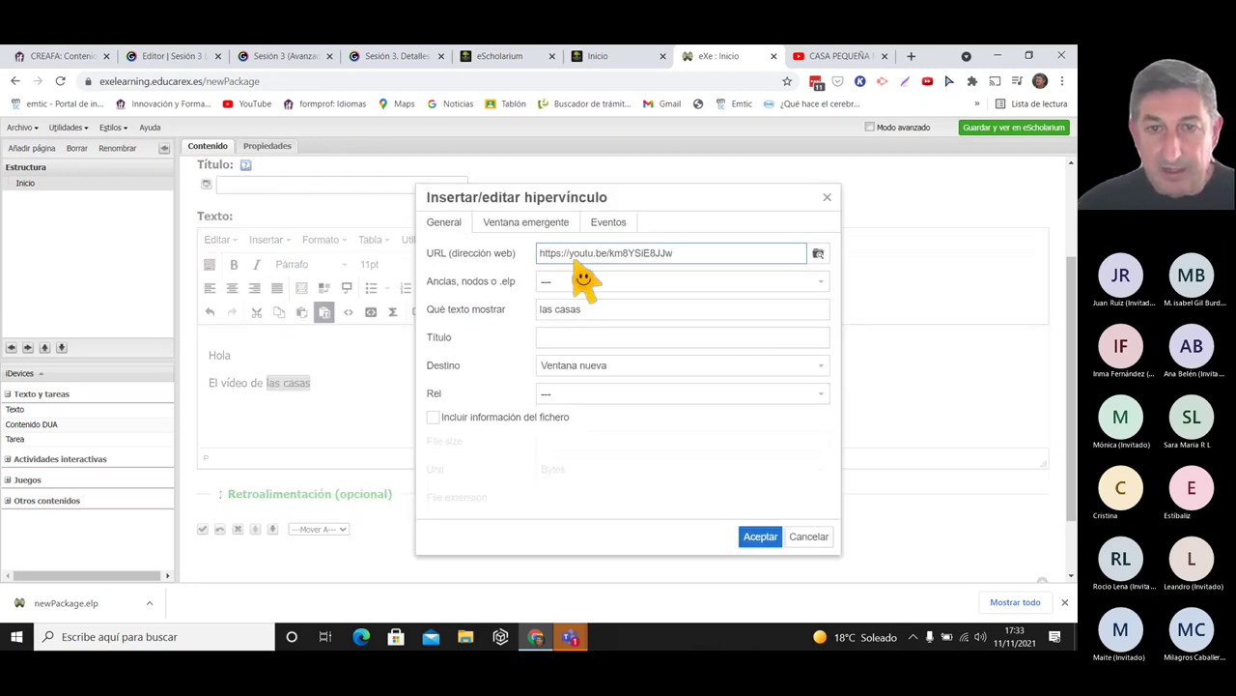
left_click(569, 338)
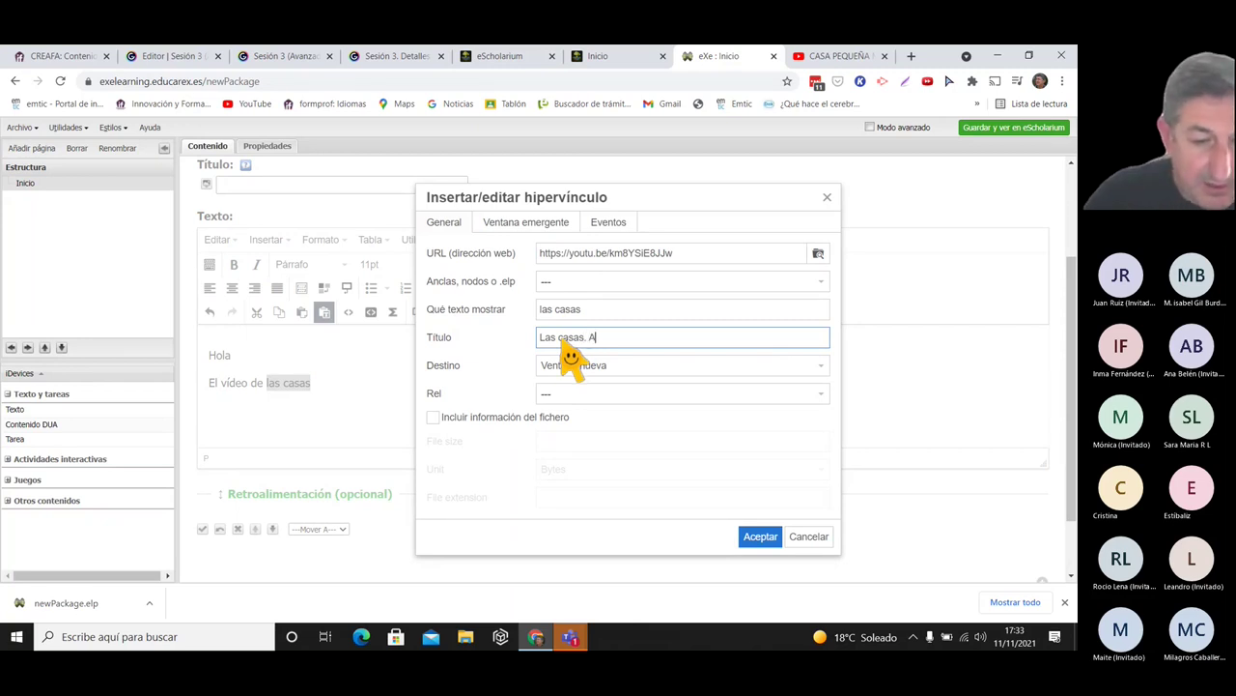
type("Las casas. Abrir en ventana nueva")
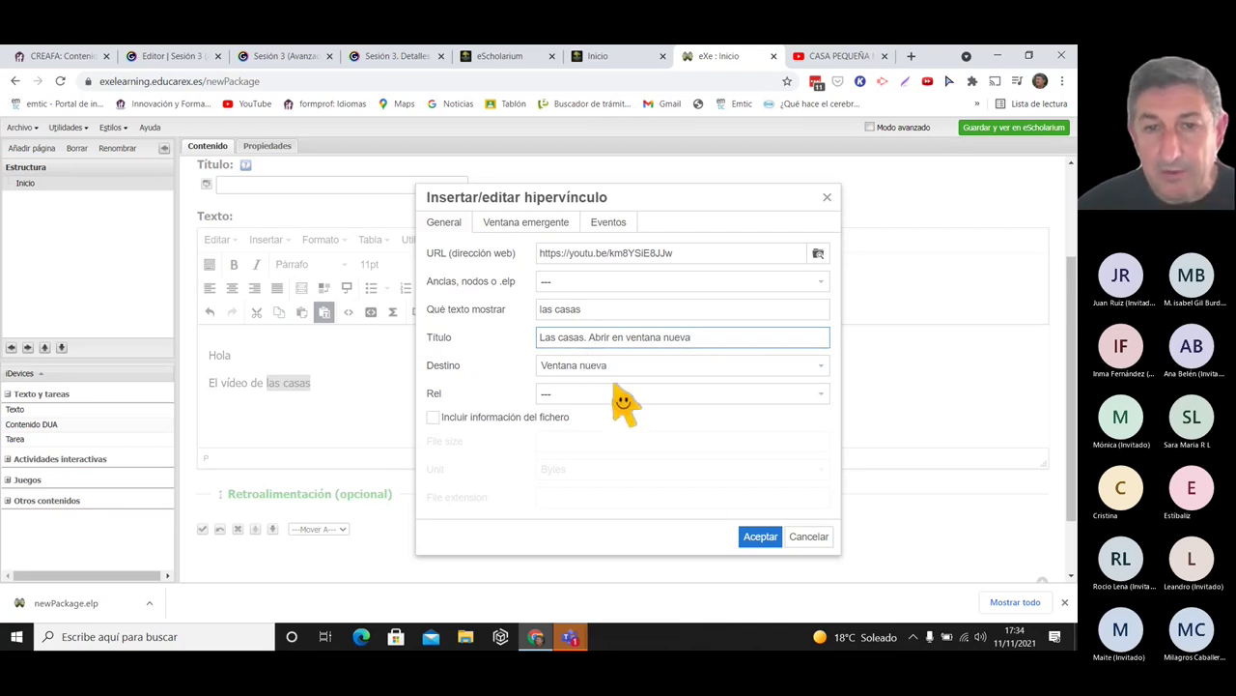
- Set the link's Rel to lightbox, confirm it, and save the text block
left_click(654, 396)
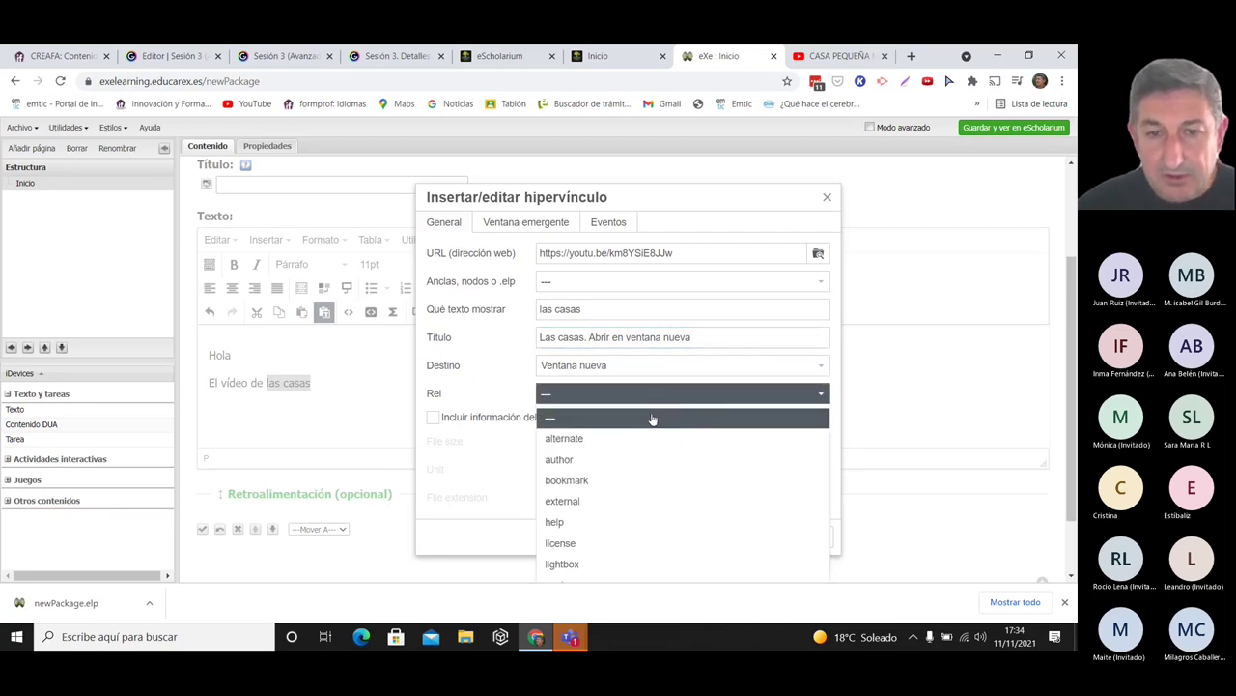
left_click(755, 396)
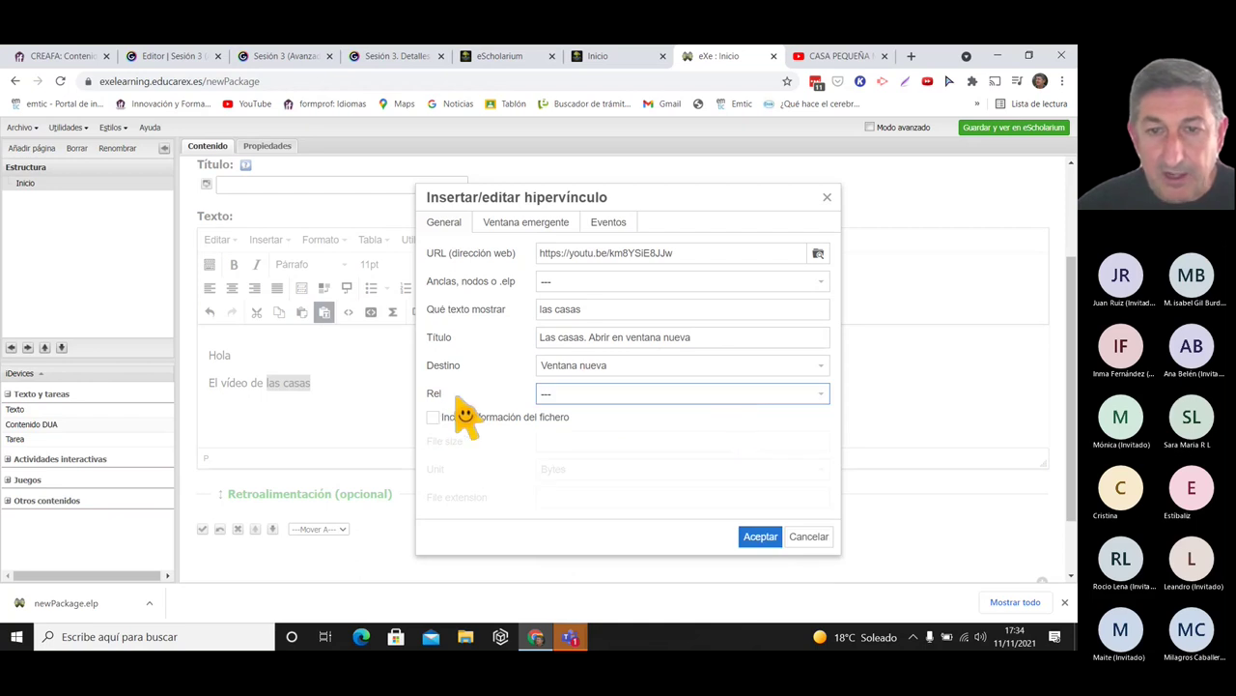
left_click(808, 396)
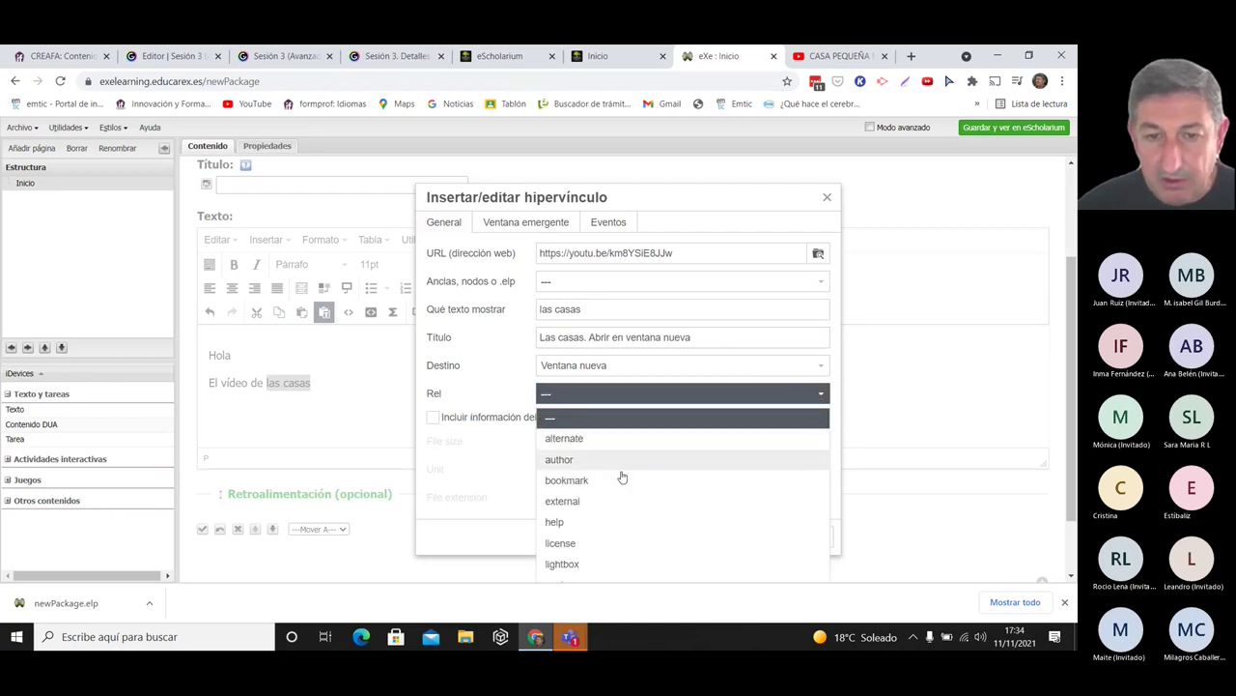
left_click(562, 565)
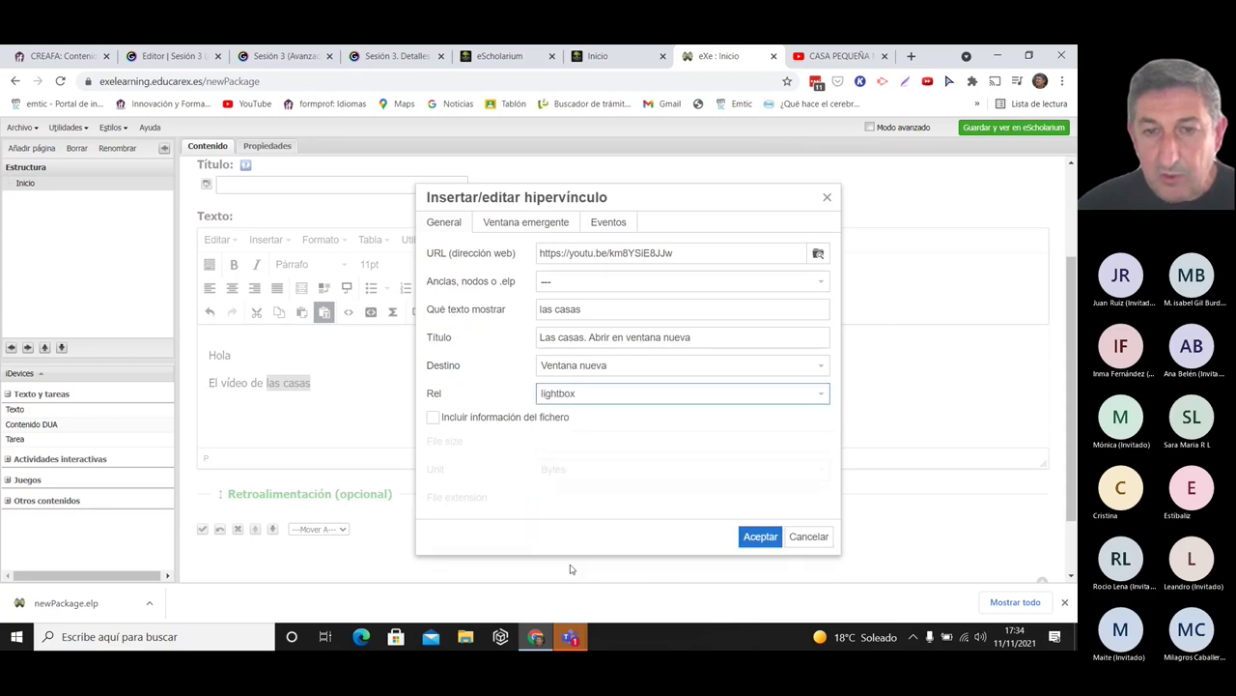
left_click(760, 537)
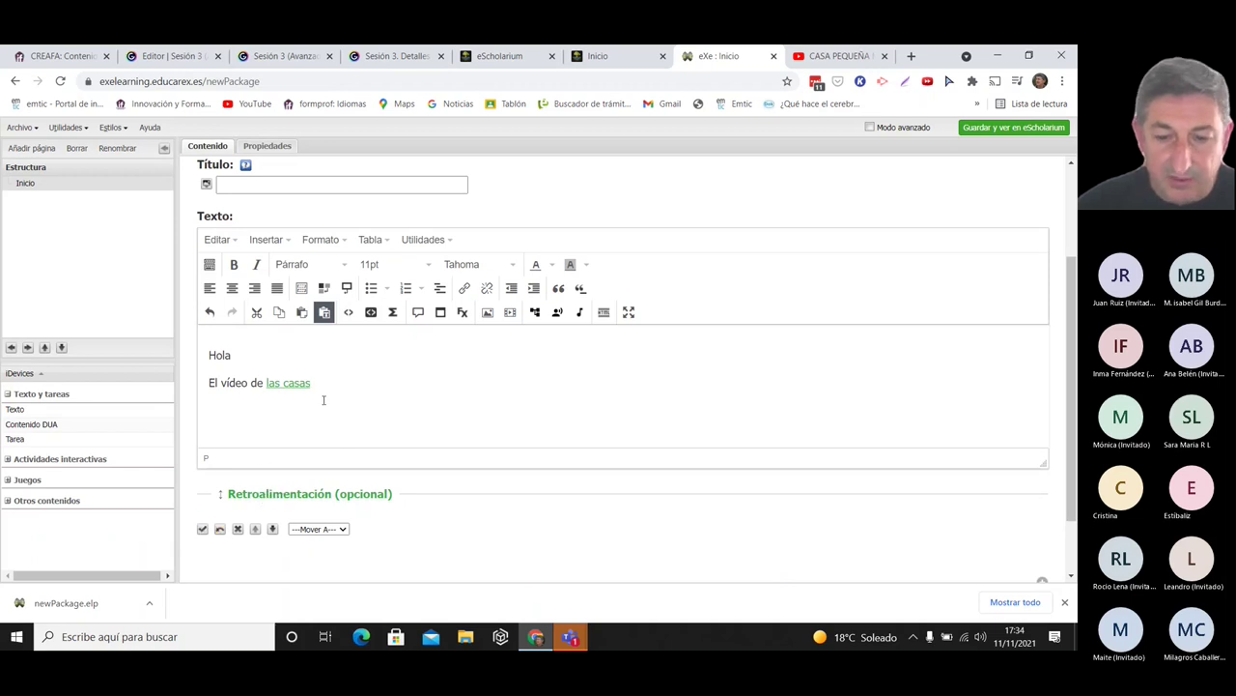
left_click(202, 529)
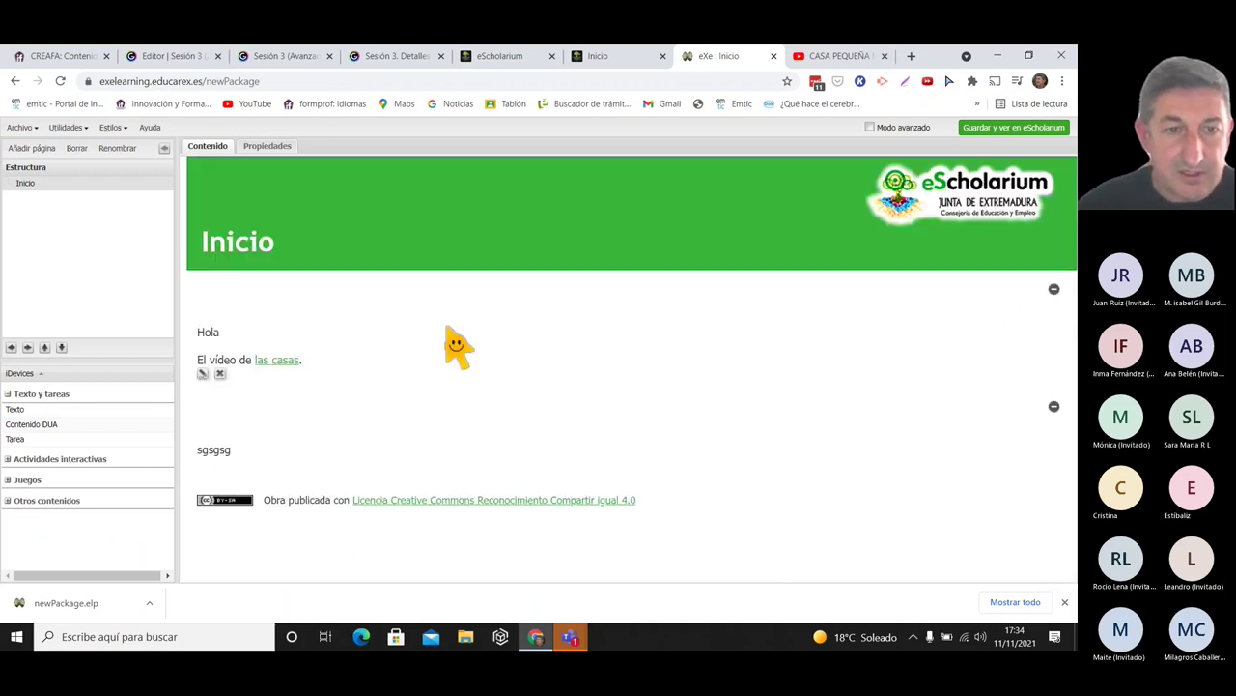
left_click(284, 367)
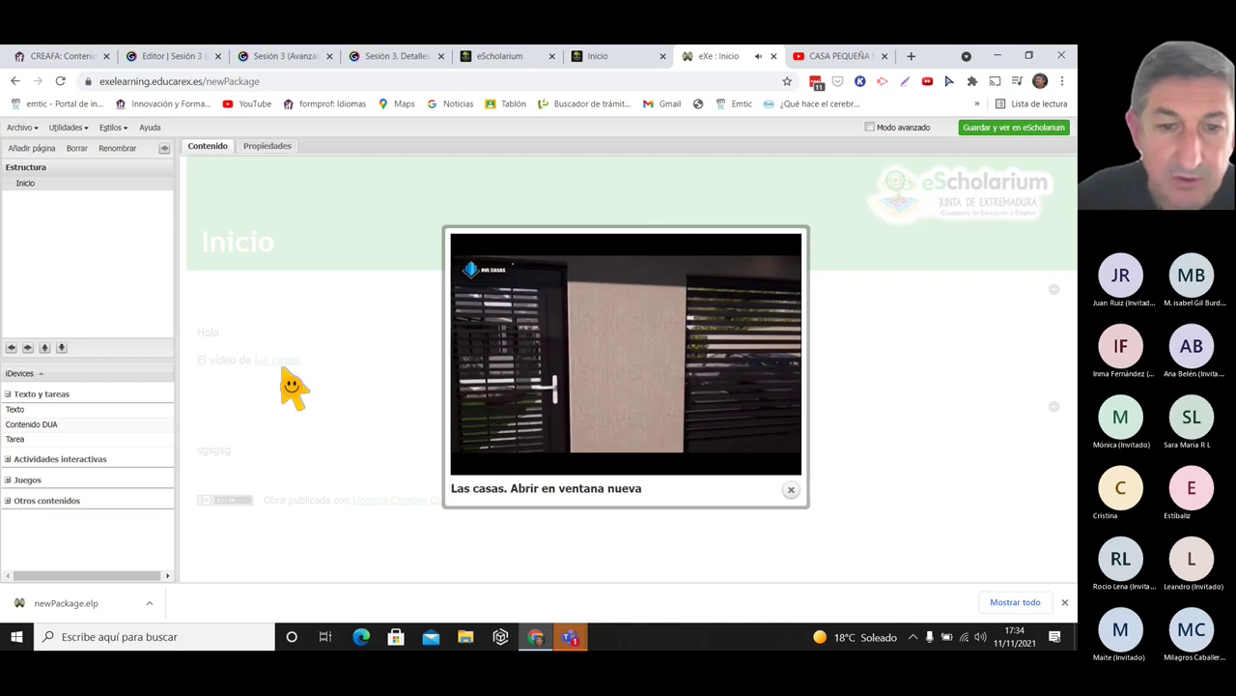
left_click(791, 489)
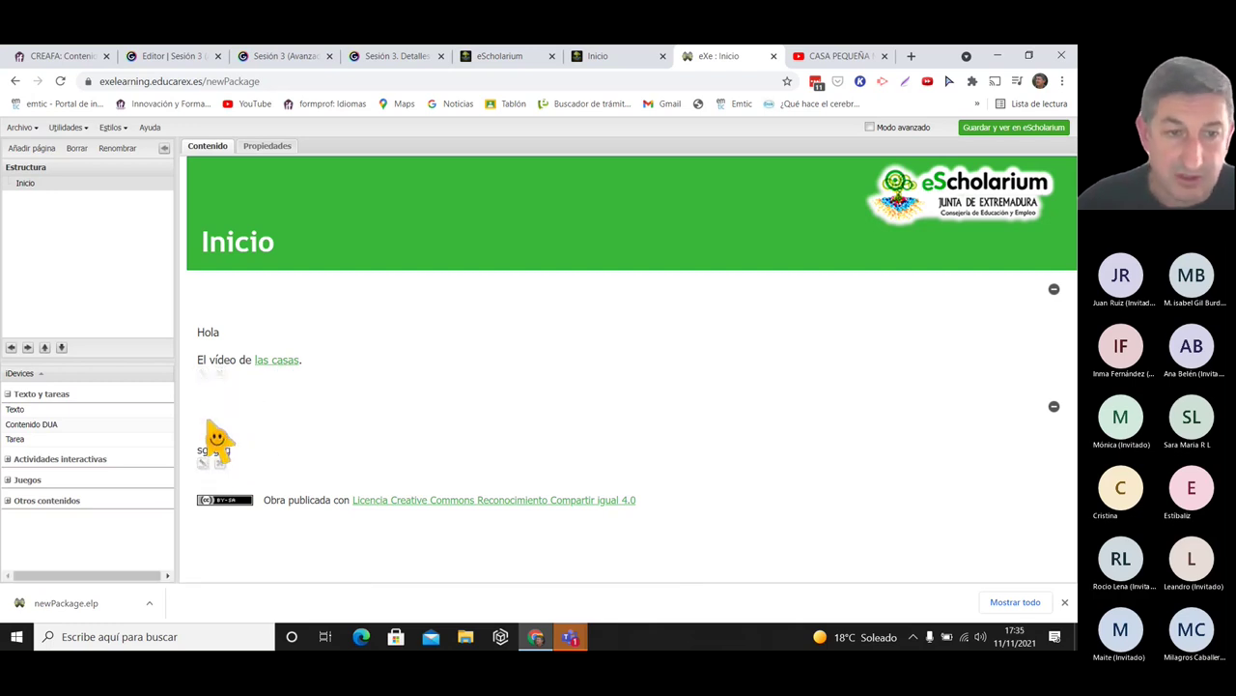
left_click(203, 374)
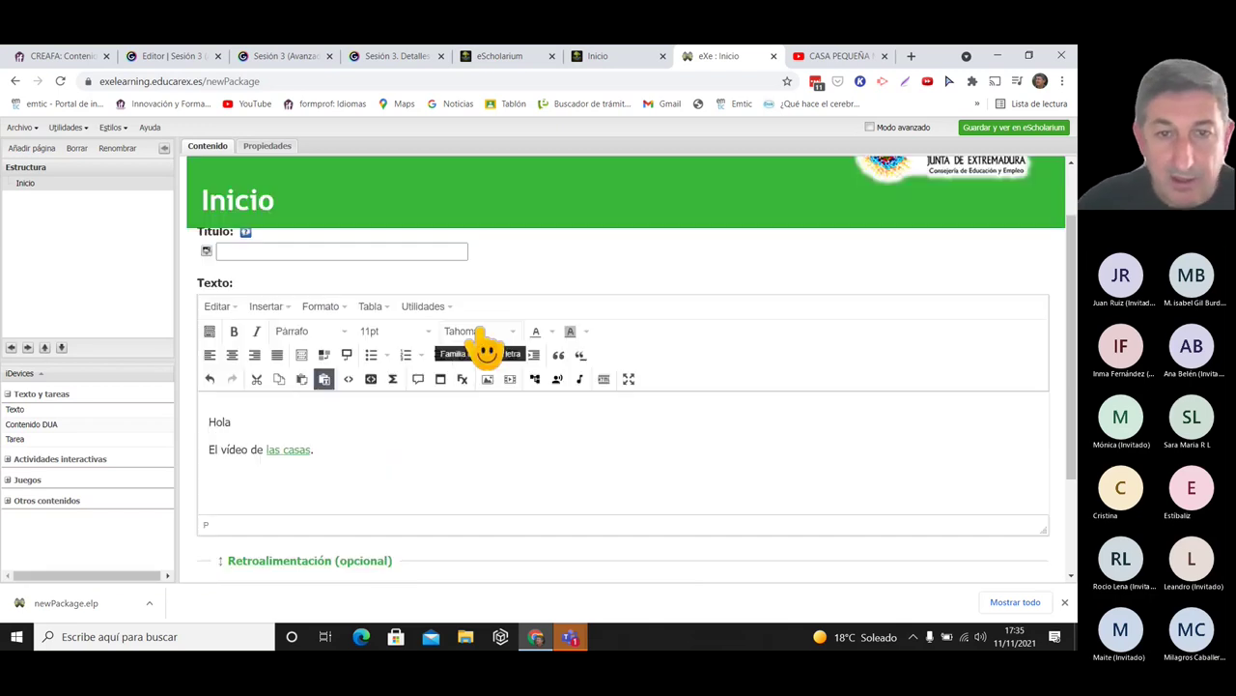
- Insert PriceComparison from Imágenes > Proyectos de vídeo at 600 × 424, without a description
left_click(488, 385)
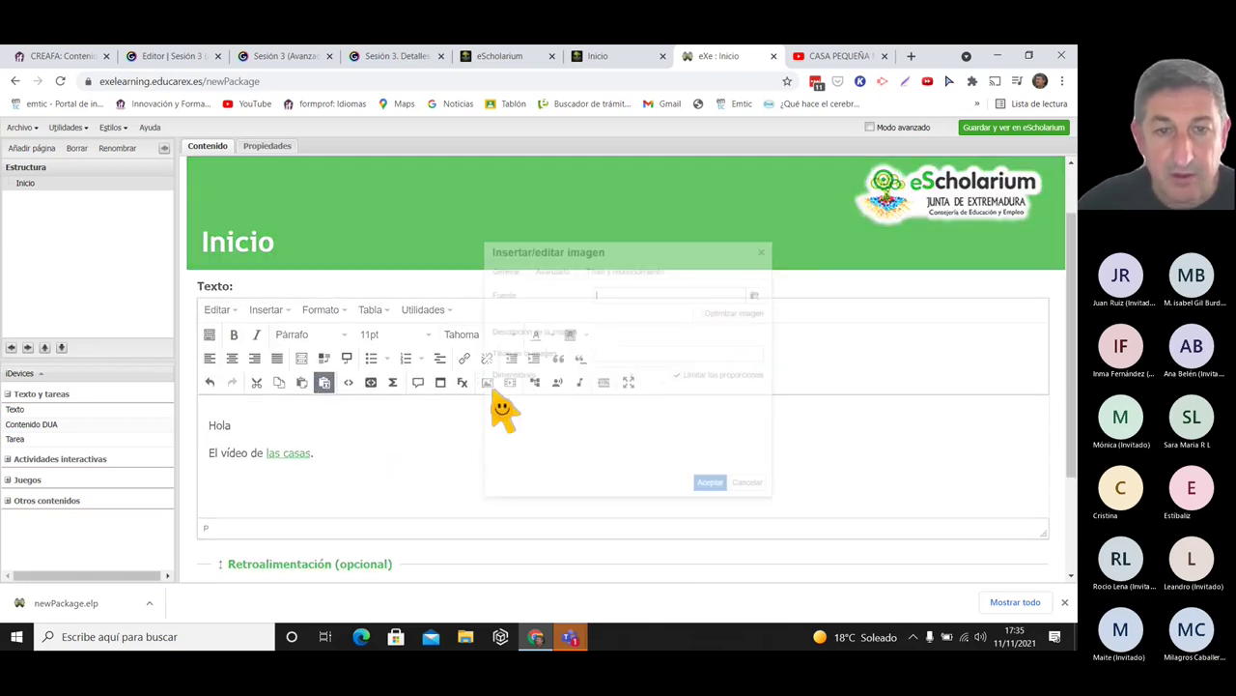
left_click(794, 274)
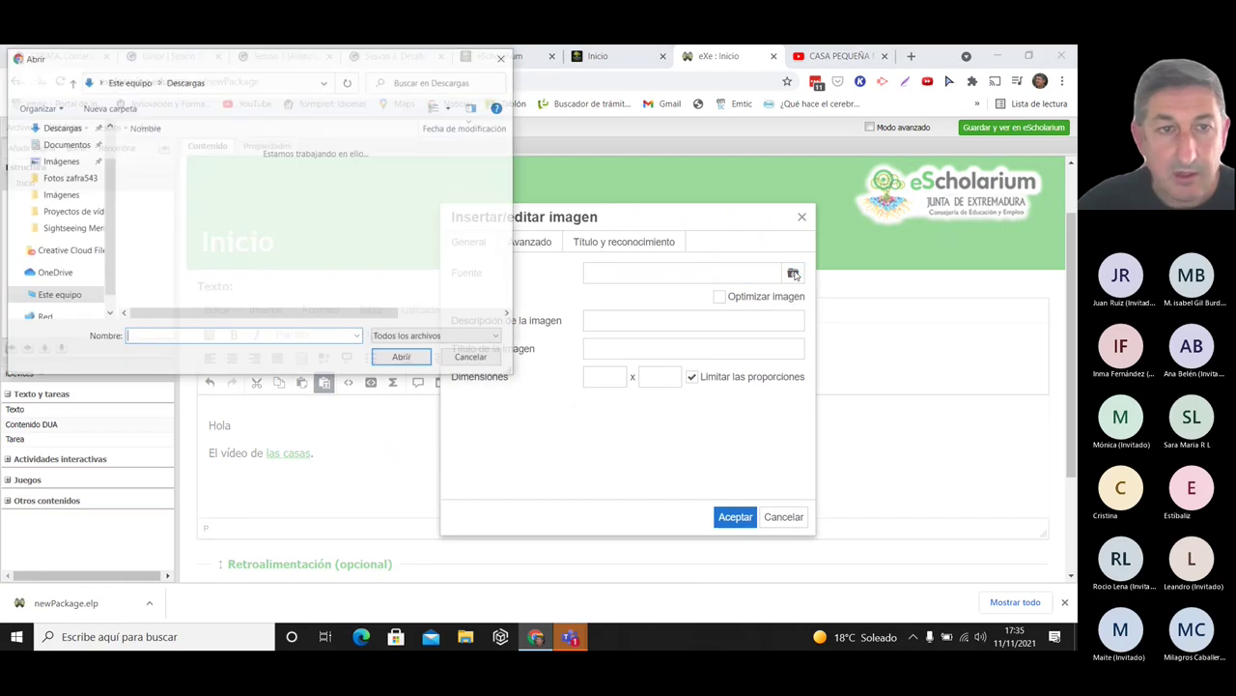
left_click(57, 162)
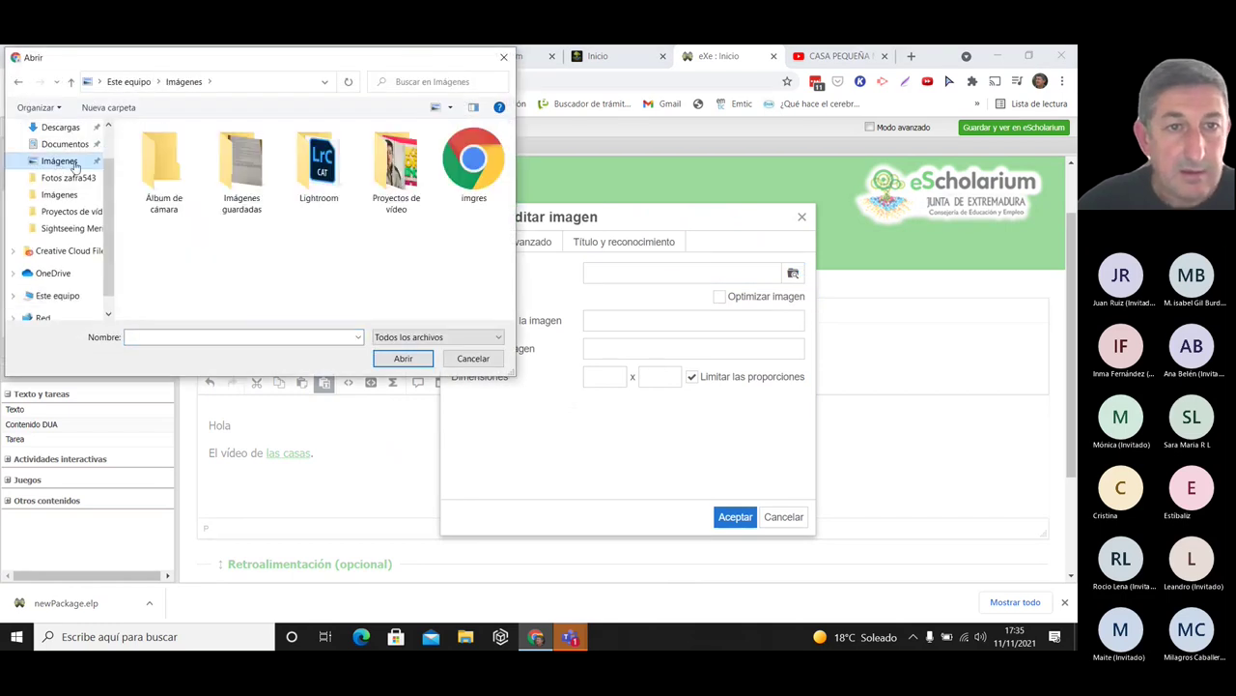
double_click(387, 172)
left_click(459, 290)
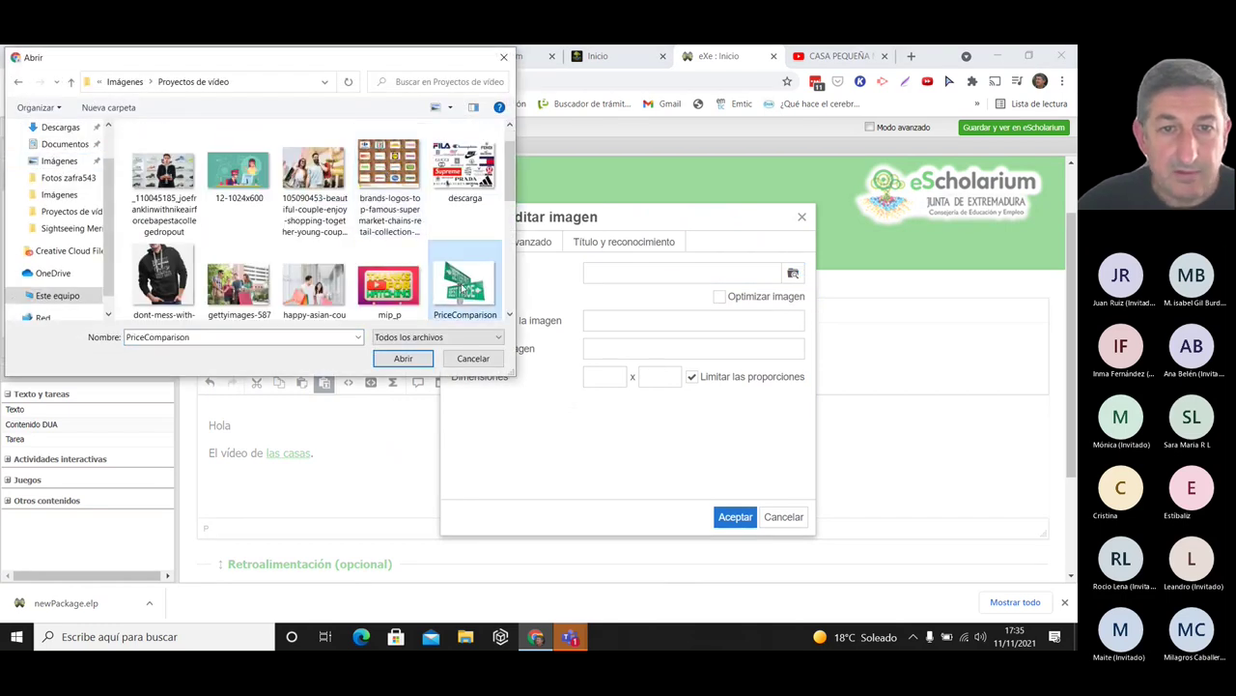
scroll(454, 290, "down", 1)
left_click(411, 360)
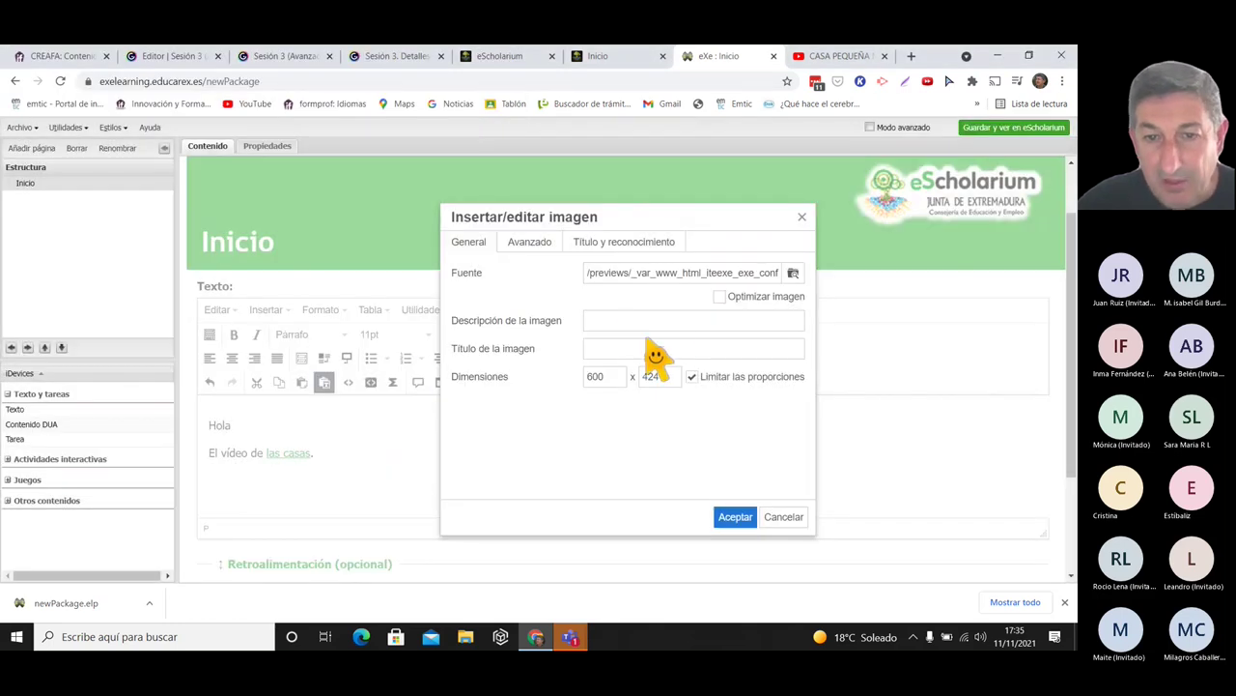
left_click(734, 517)
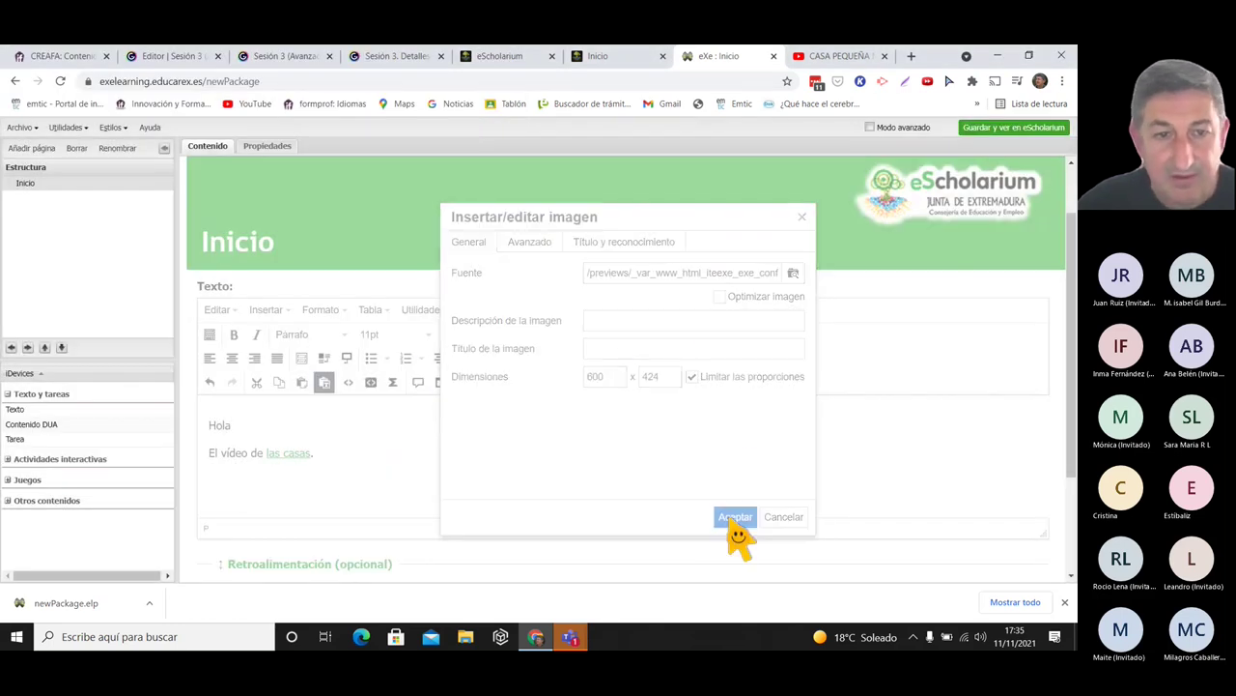
left_click(739, 412)
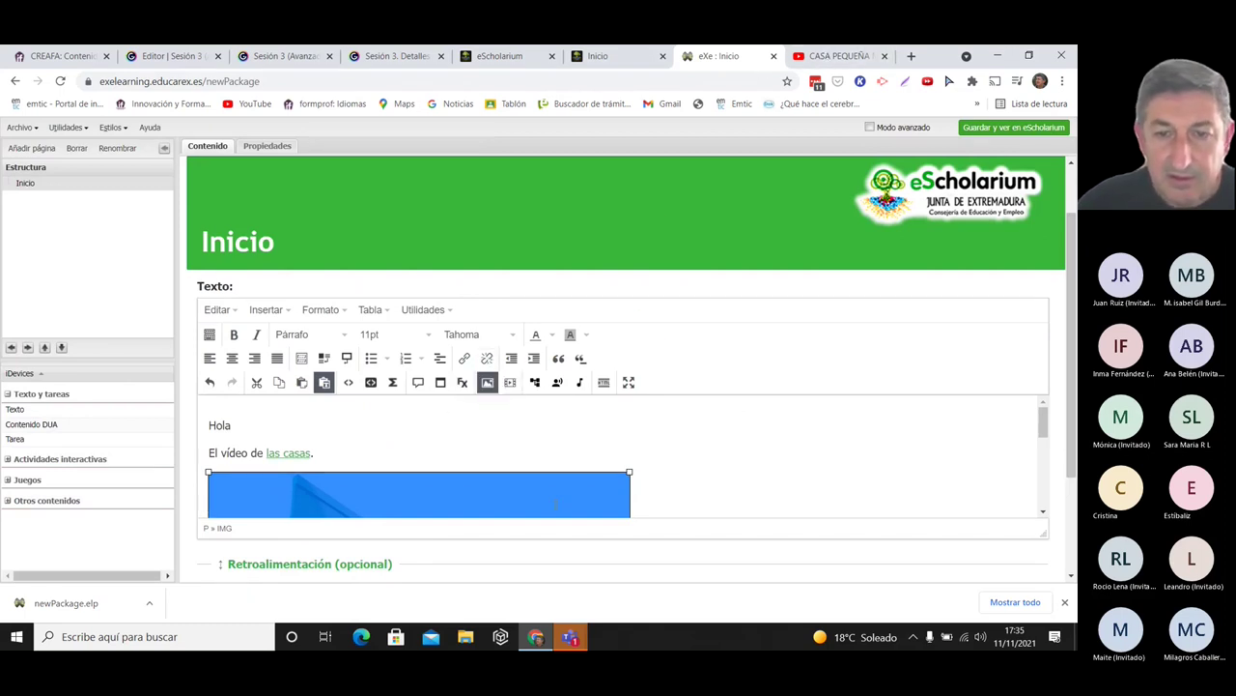
- Link the PriceComparison image to the pasted YouTube URL with lightbox Rel
left_click(629, 501)
left_click(408, 506)
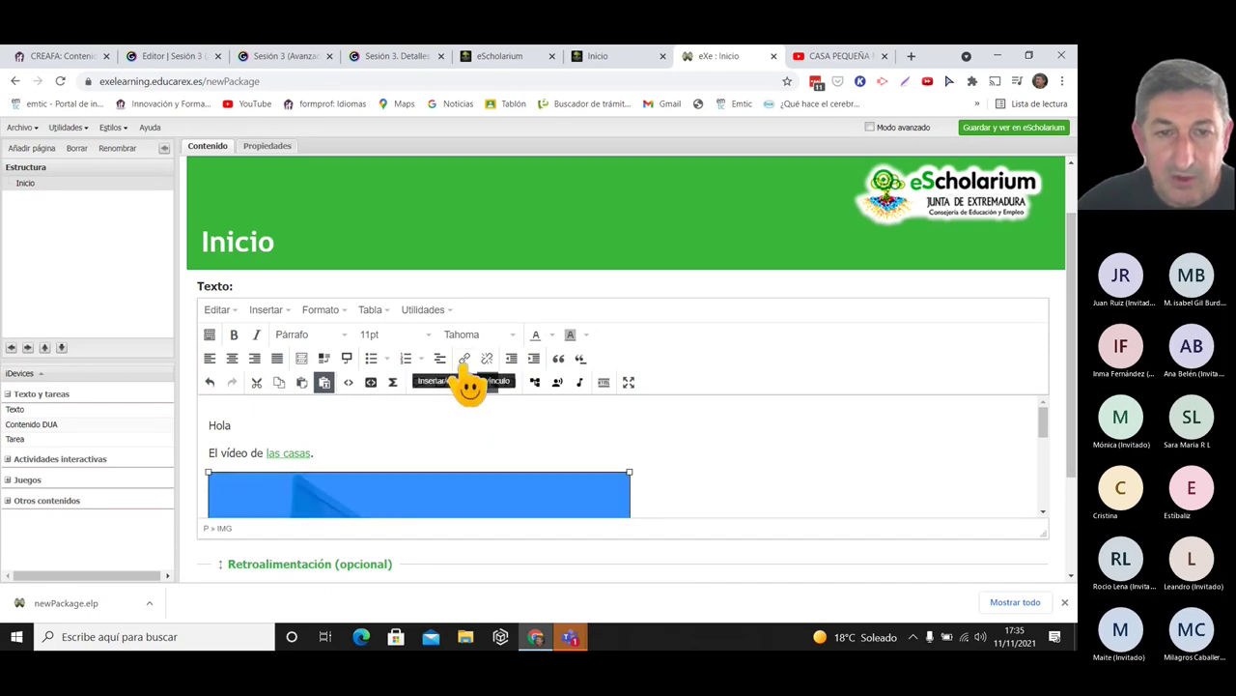
left_click(466, 359)
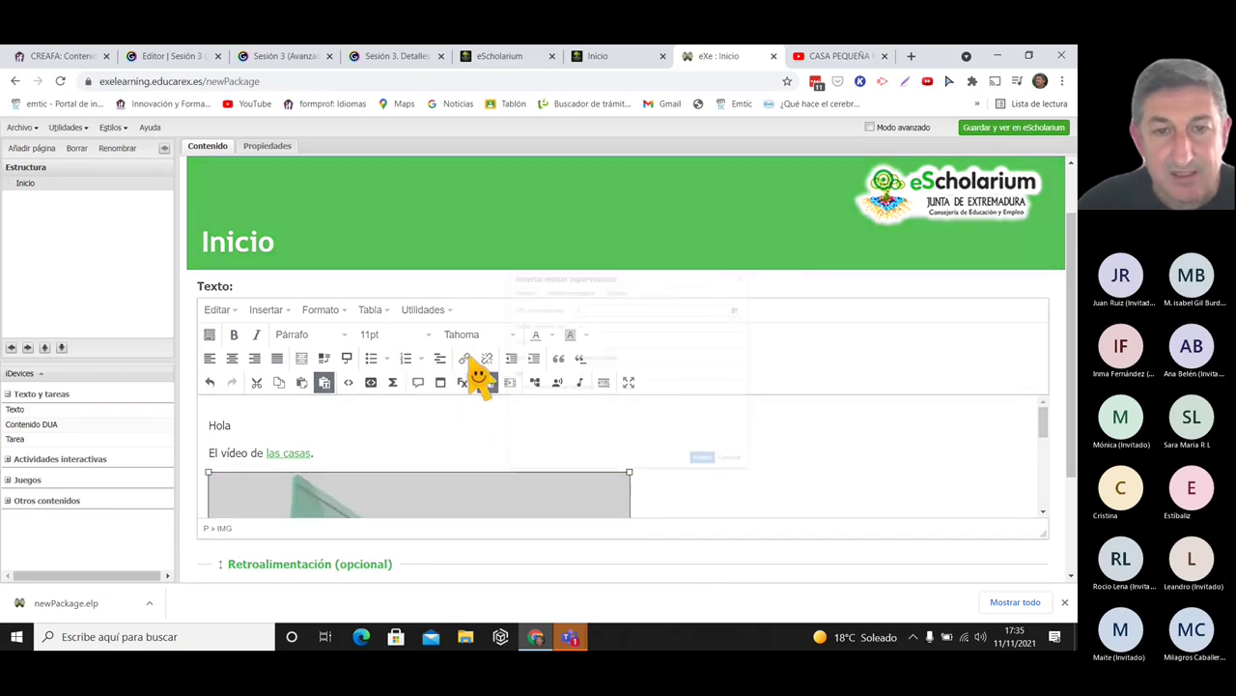
type("https://youtu.be/km8YSIE8JJw")
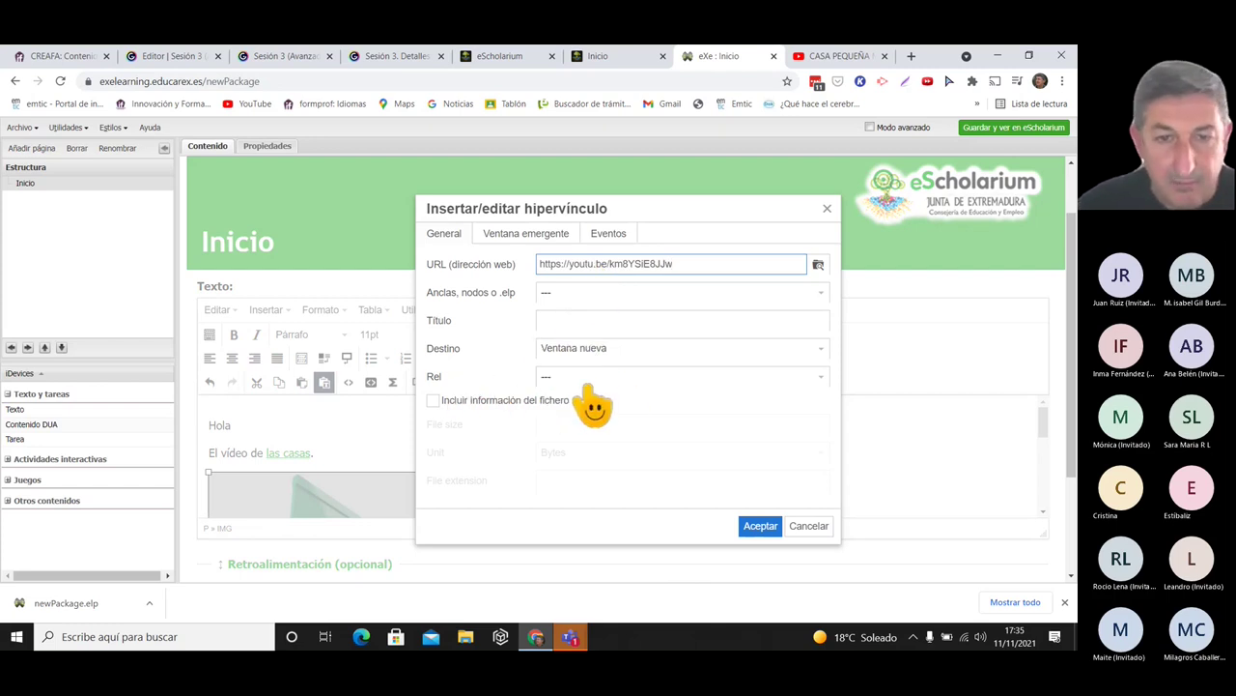
left_click(579, 380)
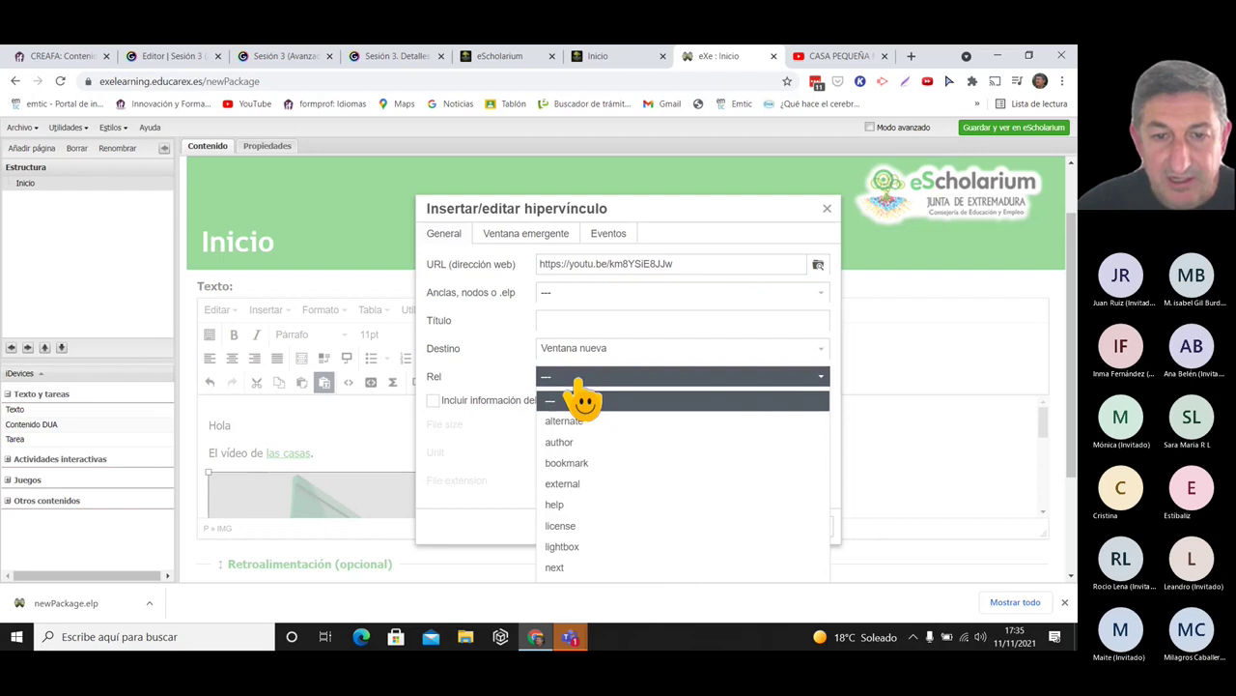
left_click(564, 547)
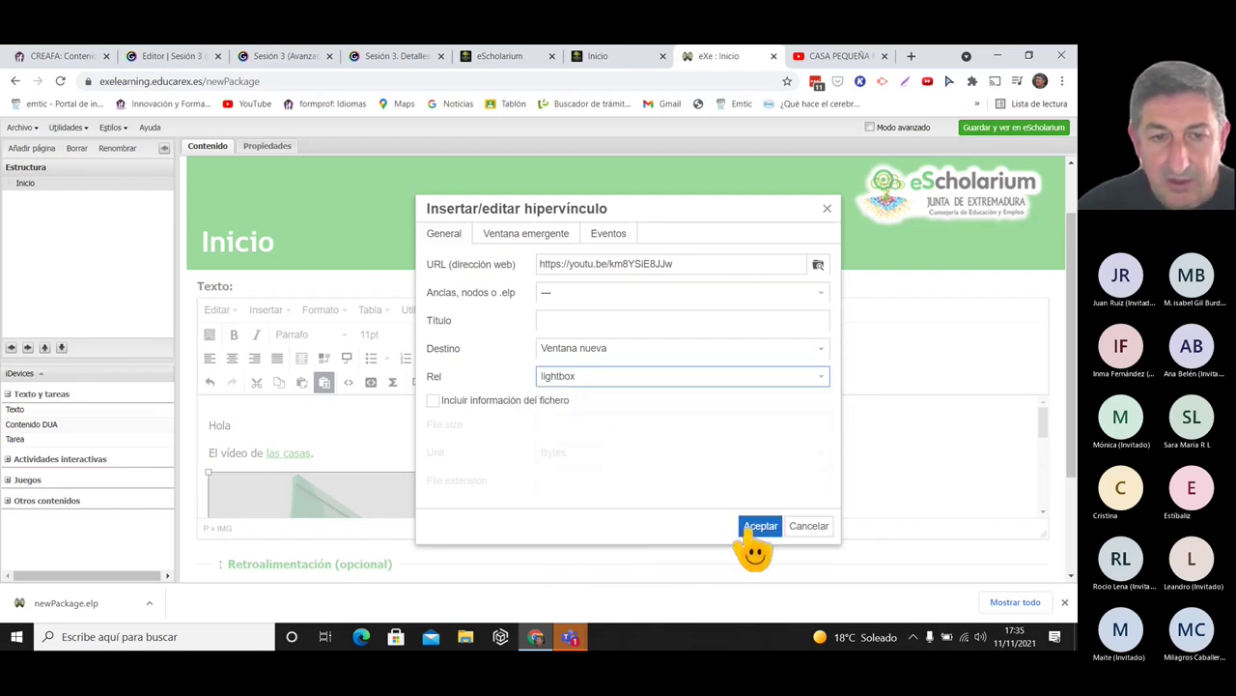
left_click(755, 527)
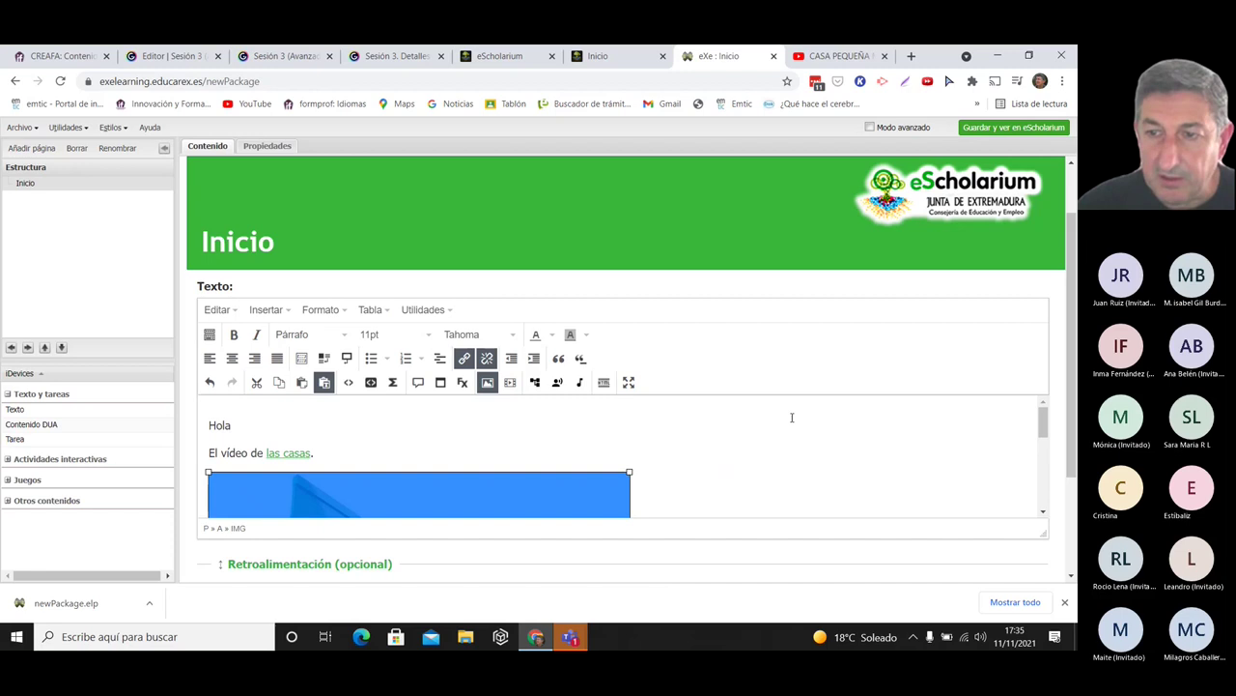
scroll(1024, 421, "down", 3)
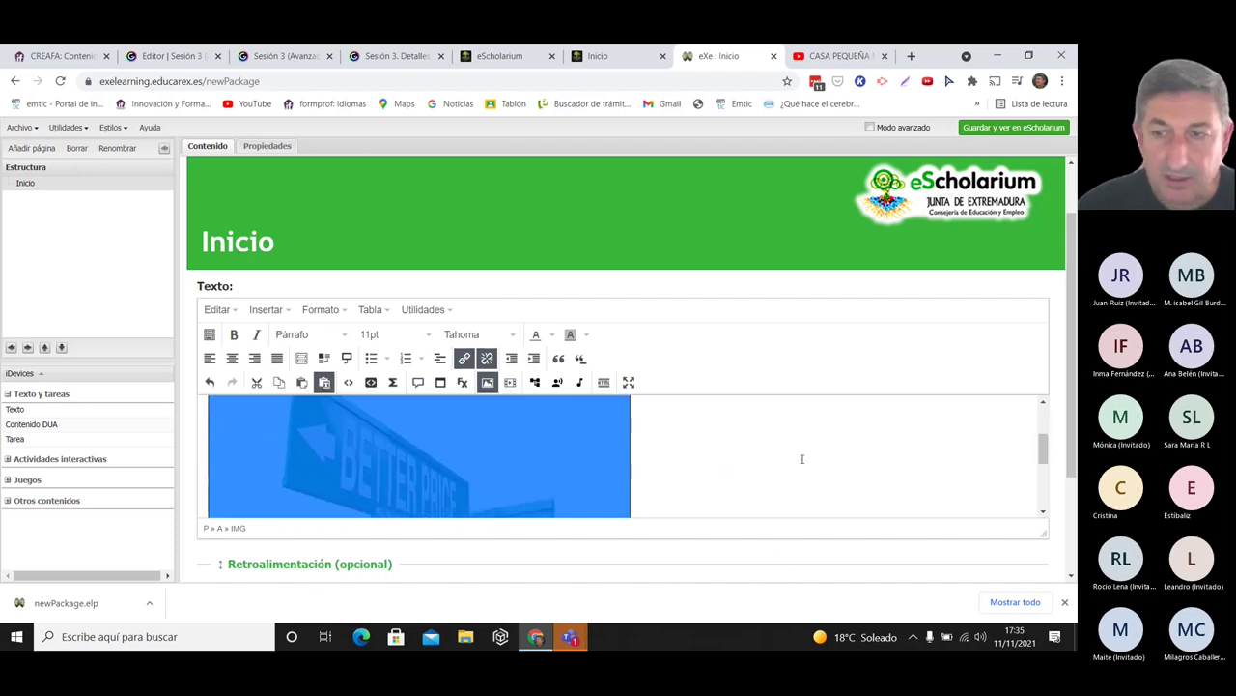
- Save the block, test the image's video lightbox twice, then view the Inicio course page
scroll(303, 544, "down", 2)
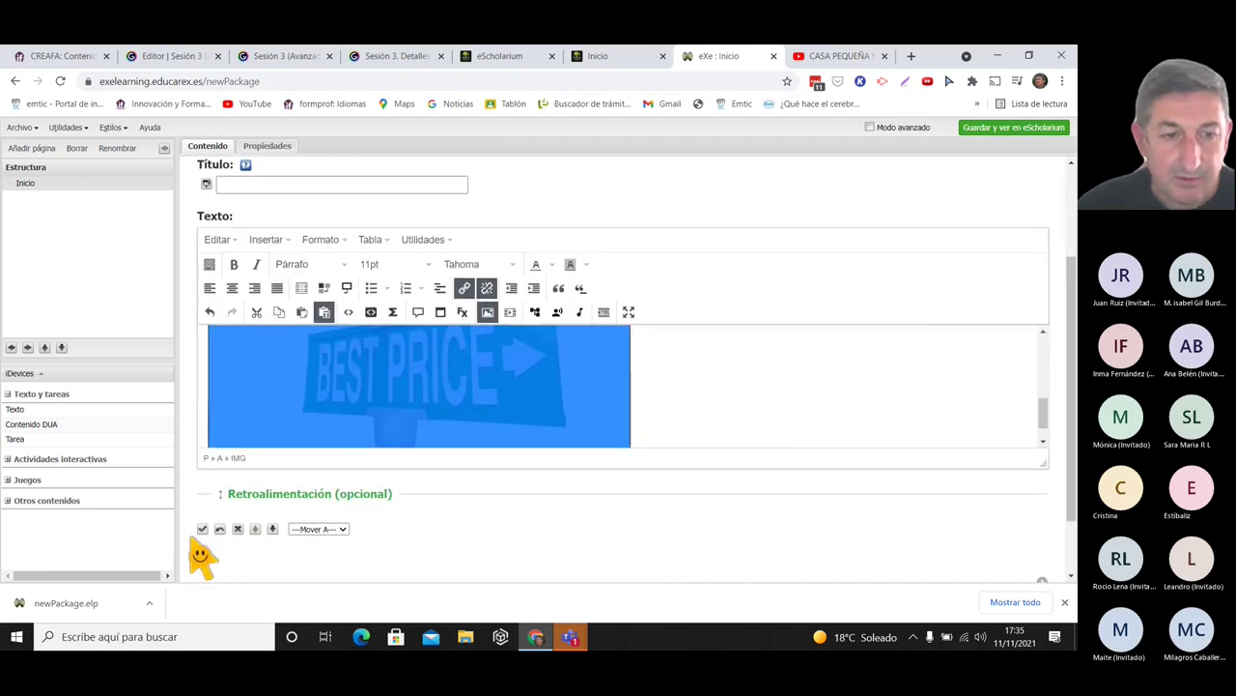
left_click(202, 528)
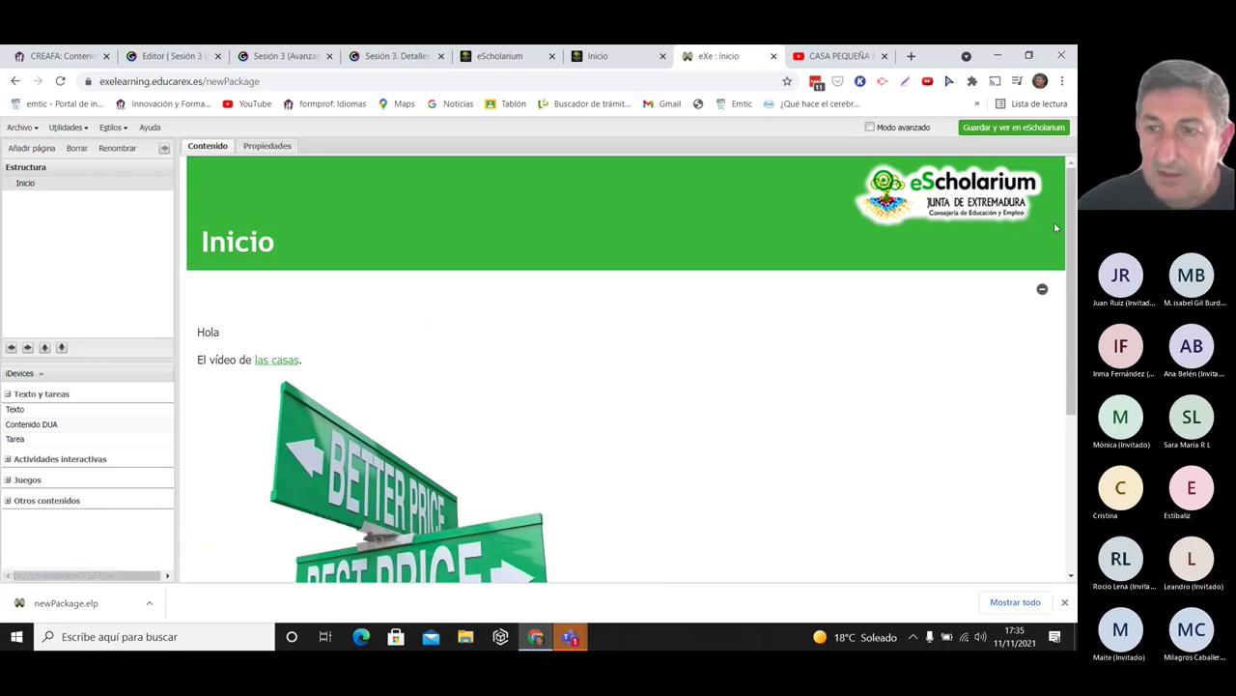
scroll(1075, 220, "down", 2)
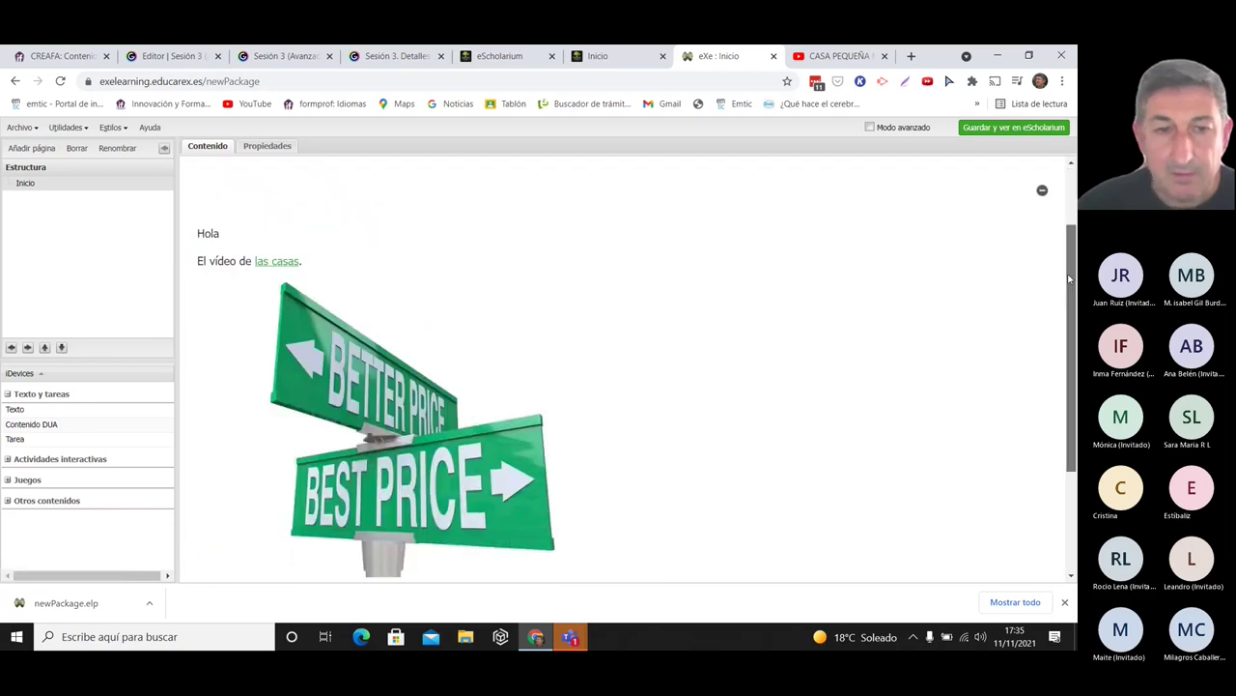
left_click(384, 406)
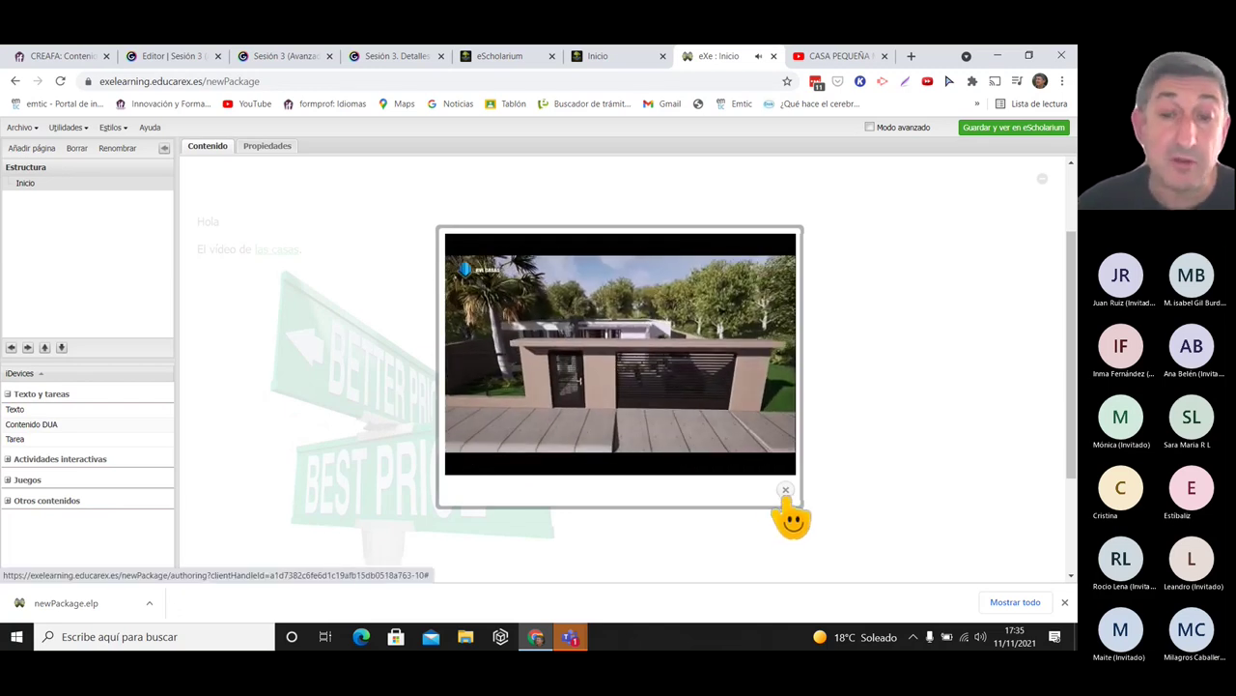
left_click(785, 491)
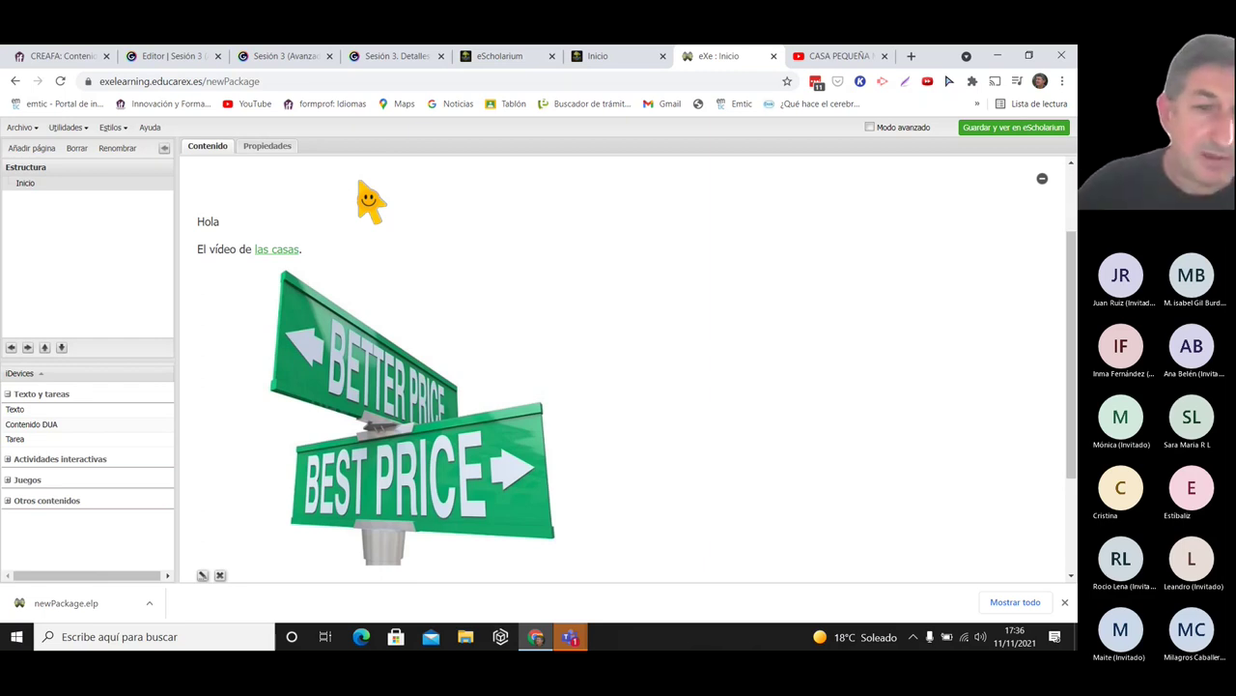
left_click(375, 430)
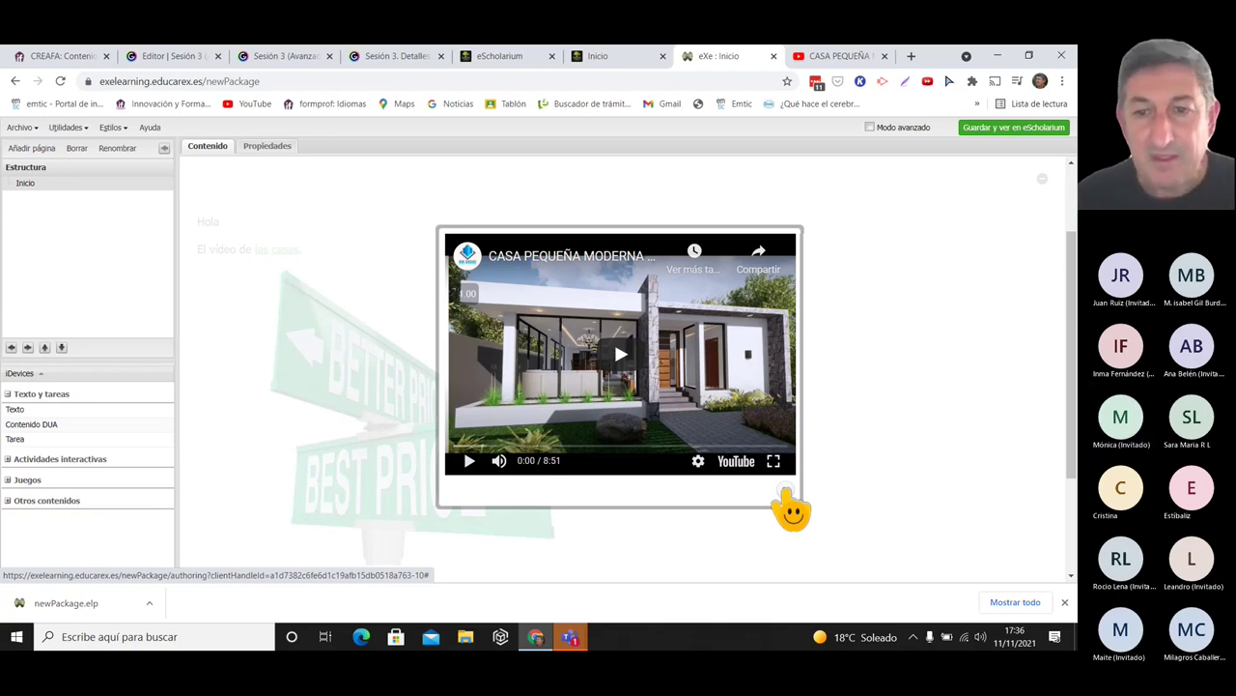
left_click(787, 495)
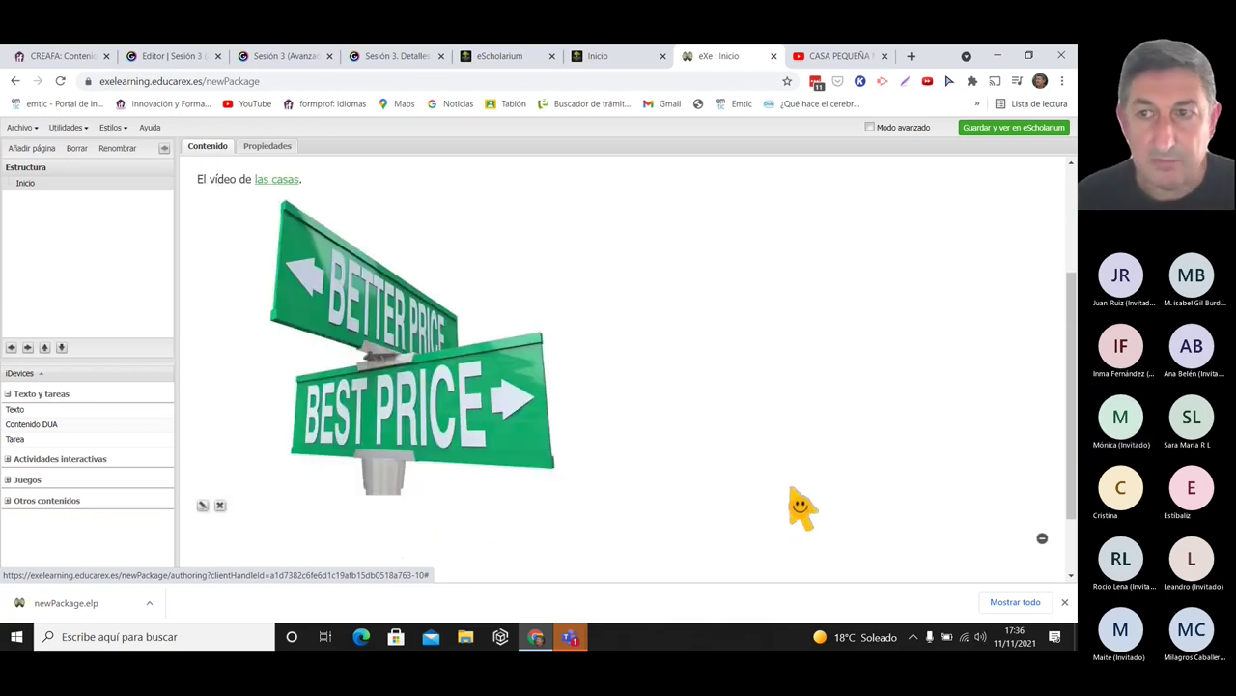
left_click_drag(1070, 290, 1074, 253)
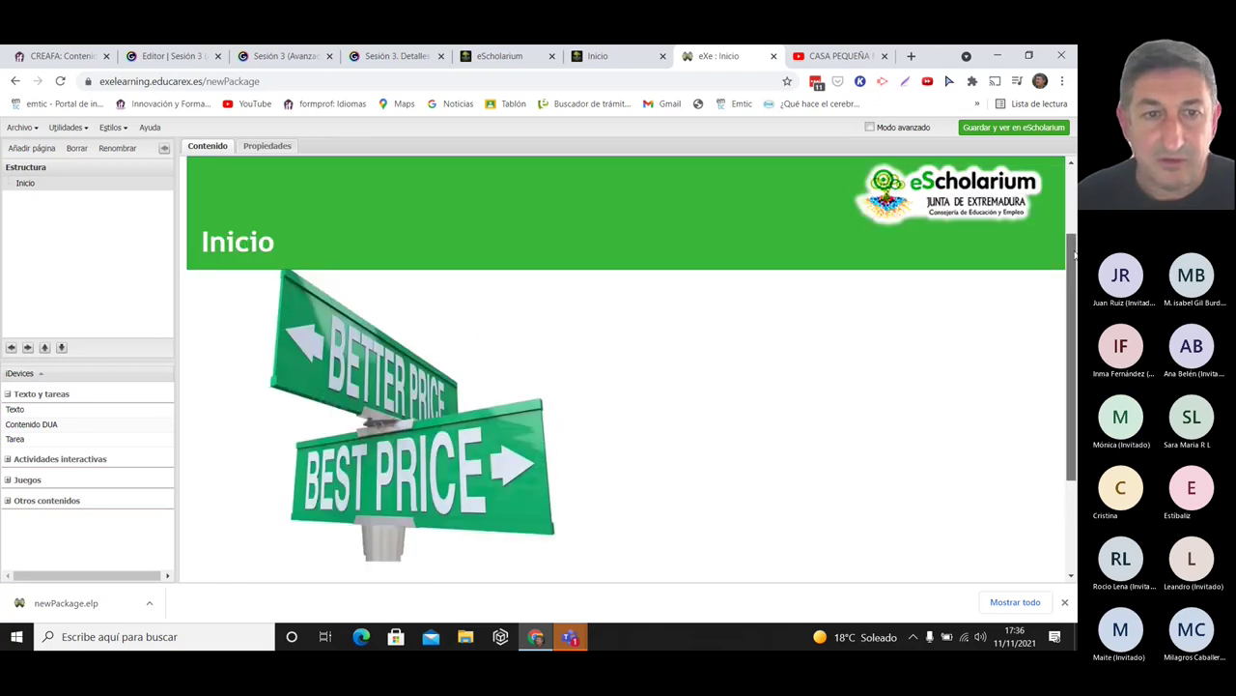
left_click(630, 59)
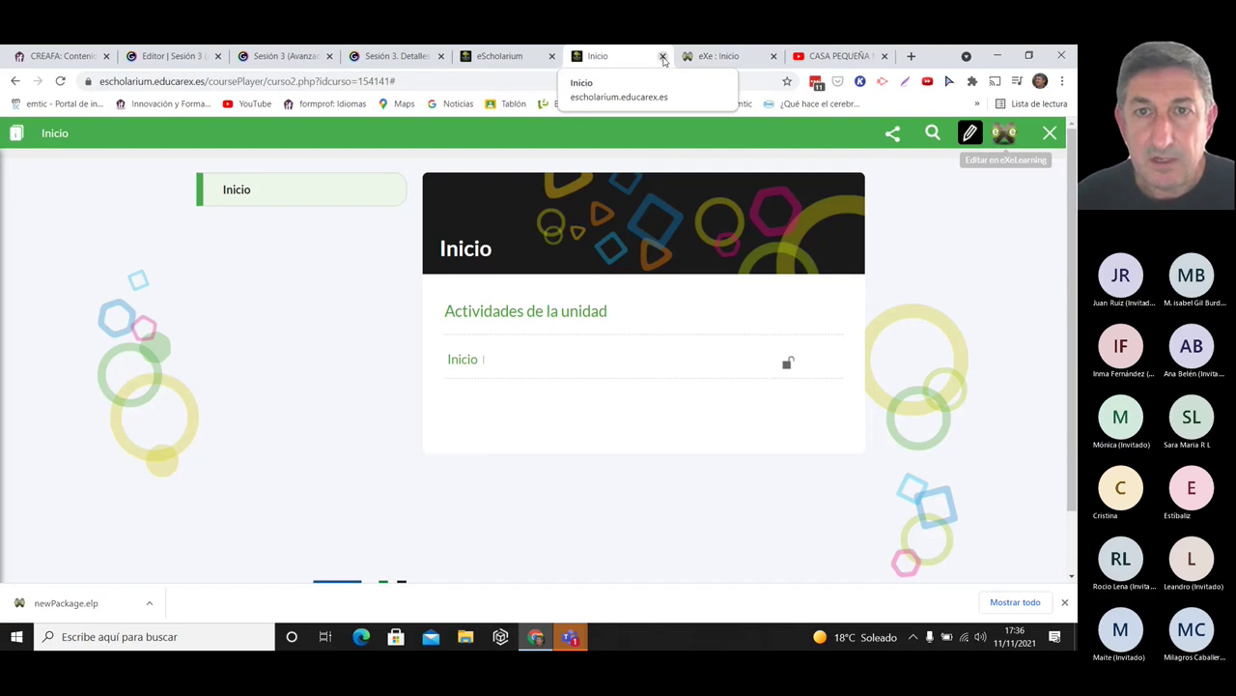
- Close the course player and follow the slide's simpleimageresizer.com link in Genially
left_click(661, 56)
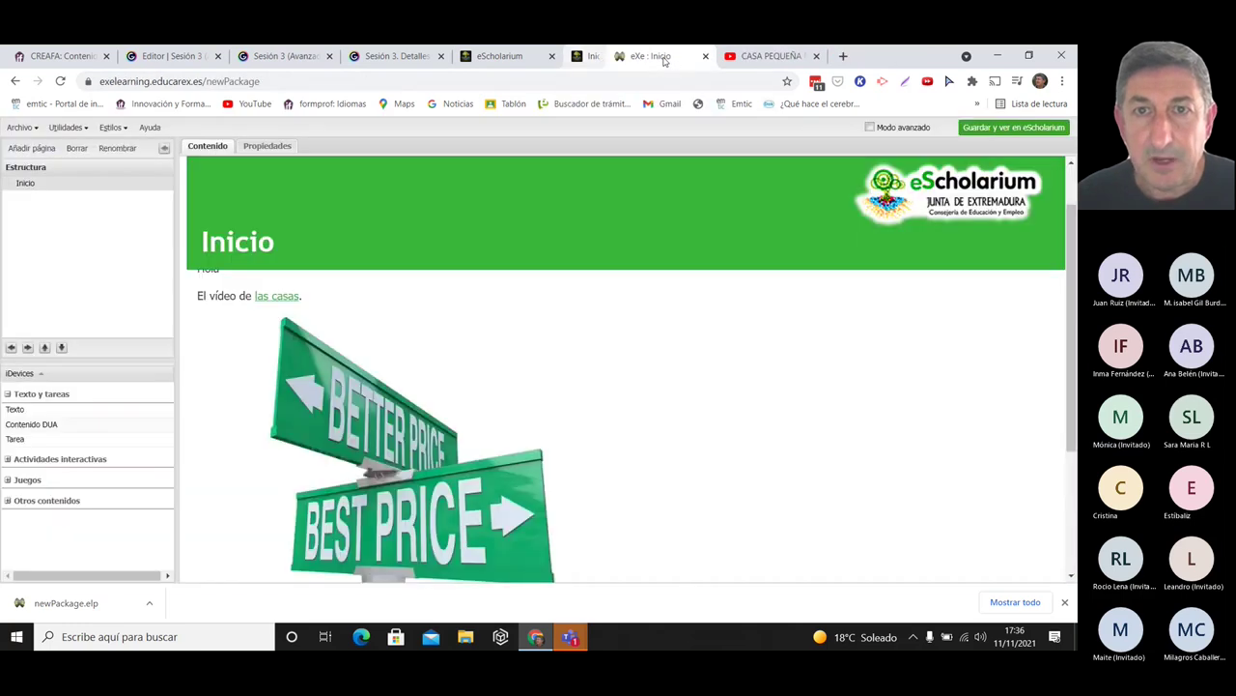
left_click(532, 57)
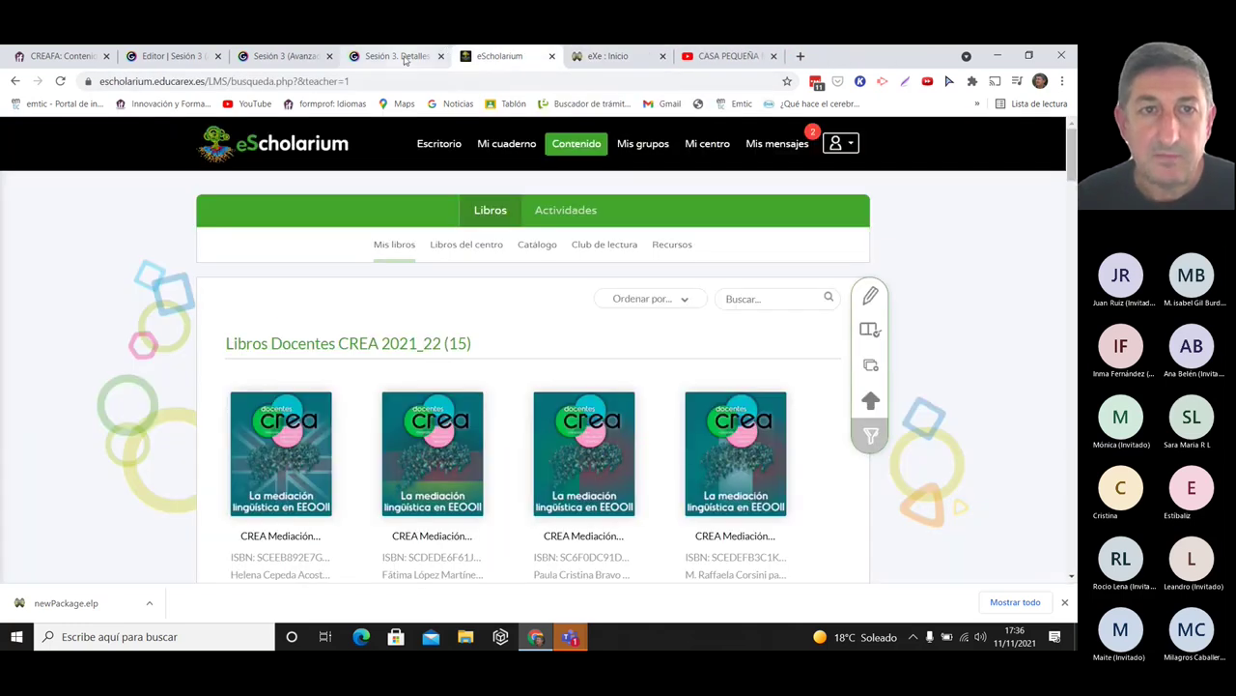
left_click(401, 57)
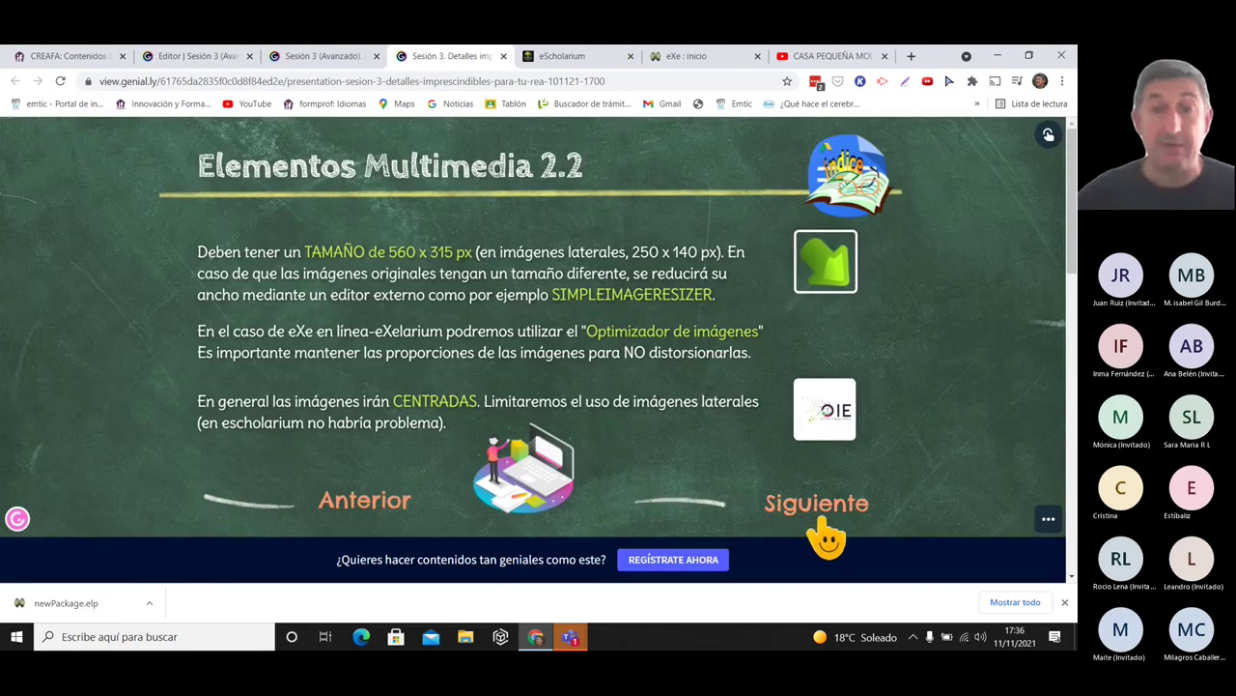
mouse_move(422, 259)
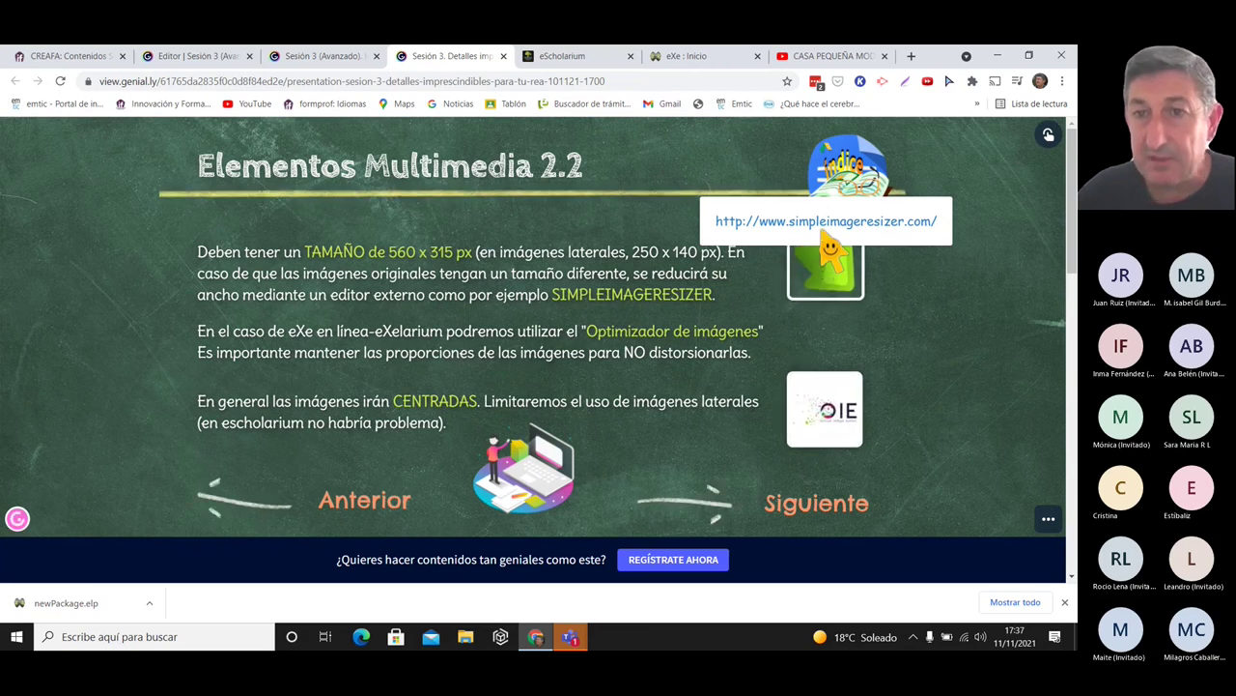
left_click(822, 232)
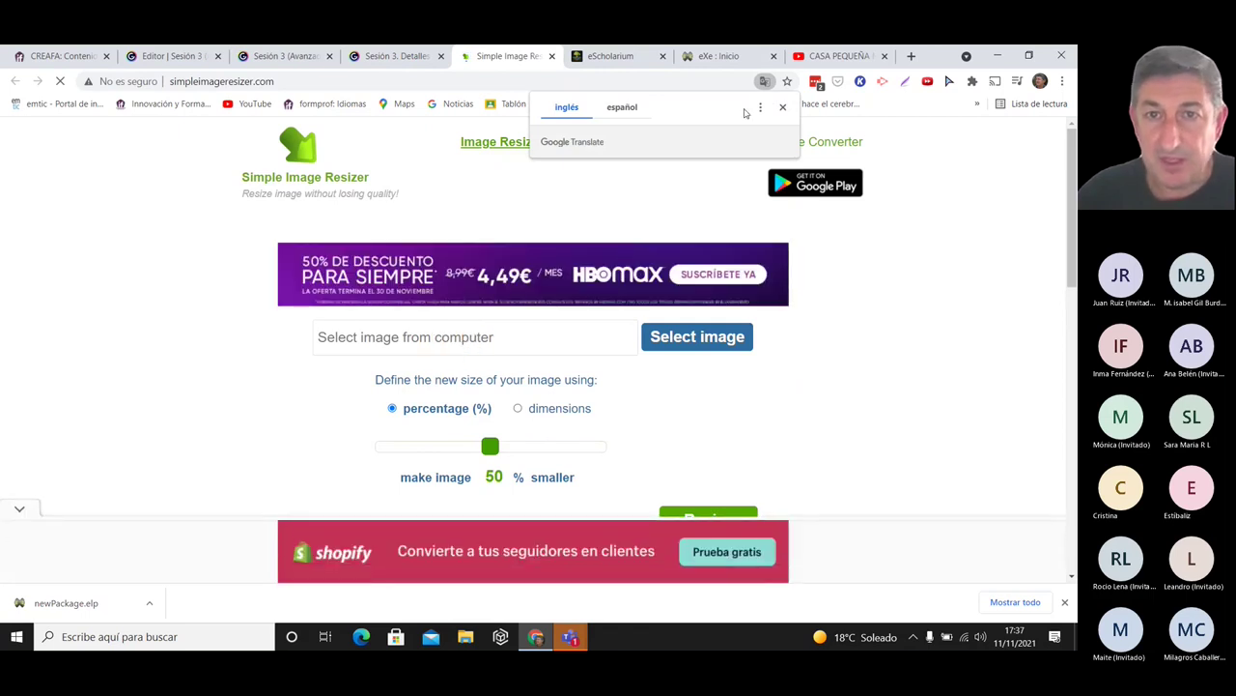
- Translate the resizer page to Spanish and load the couple shopping photo
left_click(622, 108)
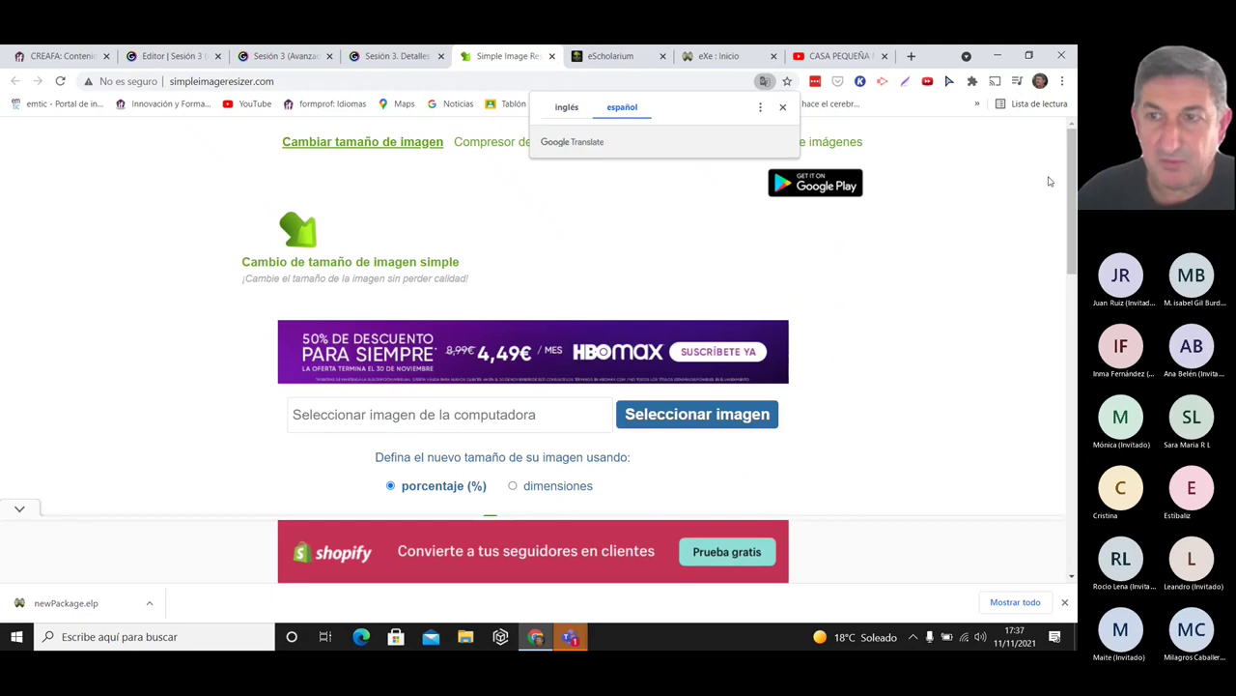
left_click_drag(1072, 150, 1074, 174)
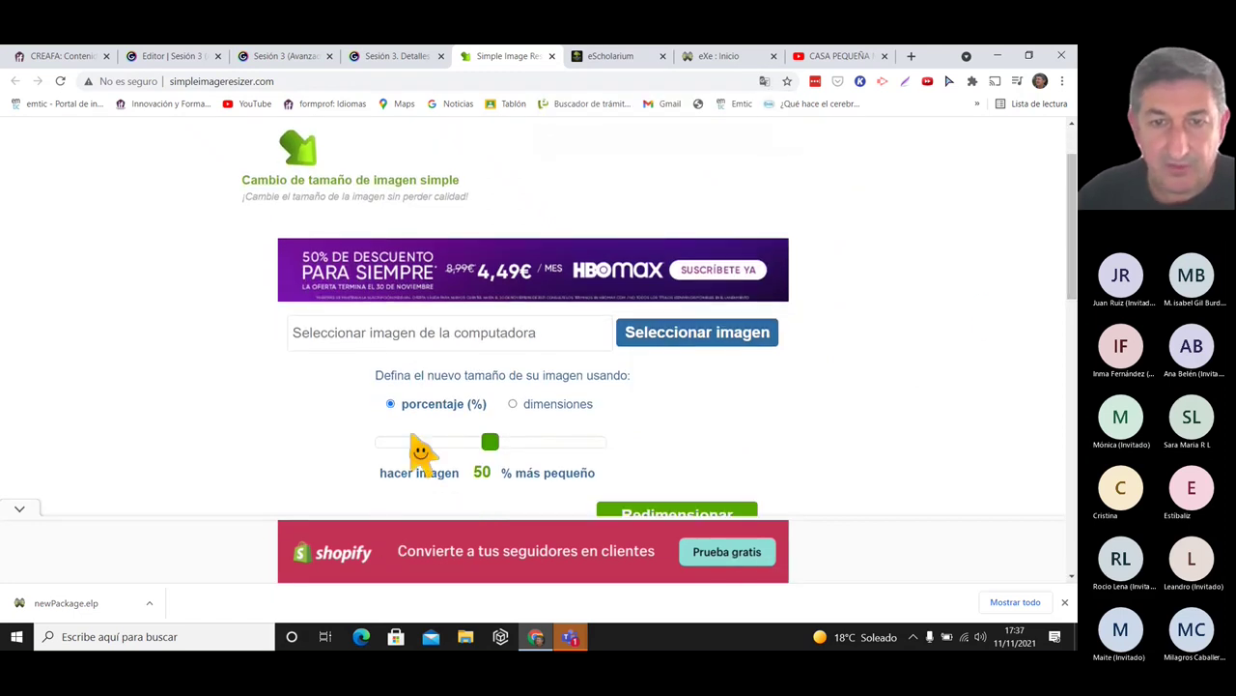
left_click(684, 332)
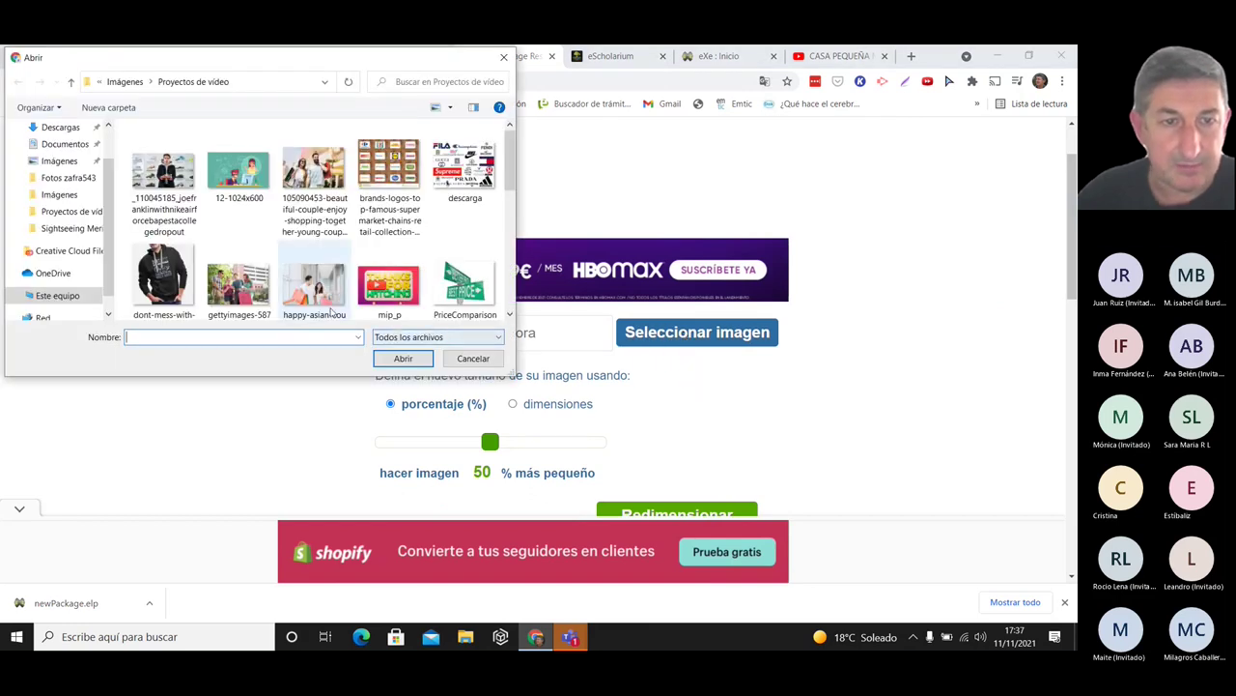
left_click(314, 288)
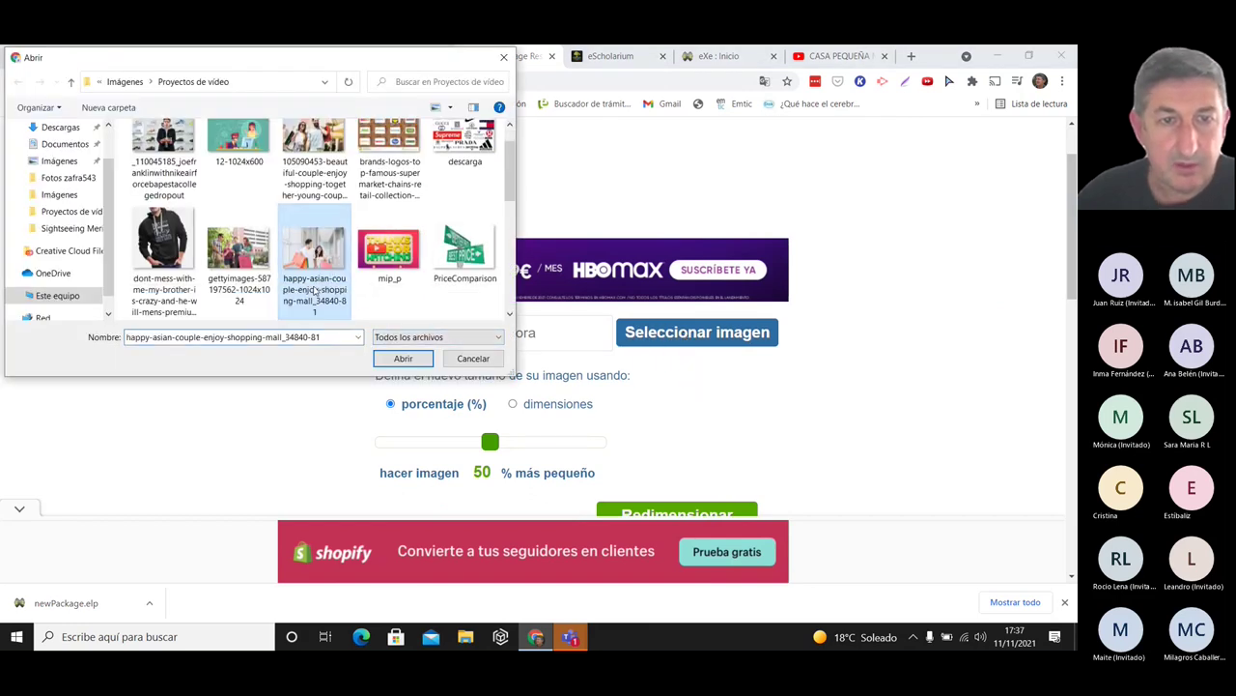
left_click(404, 362)
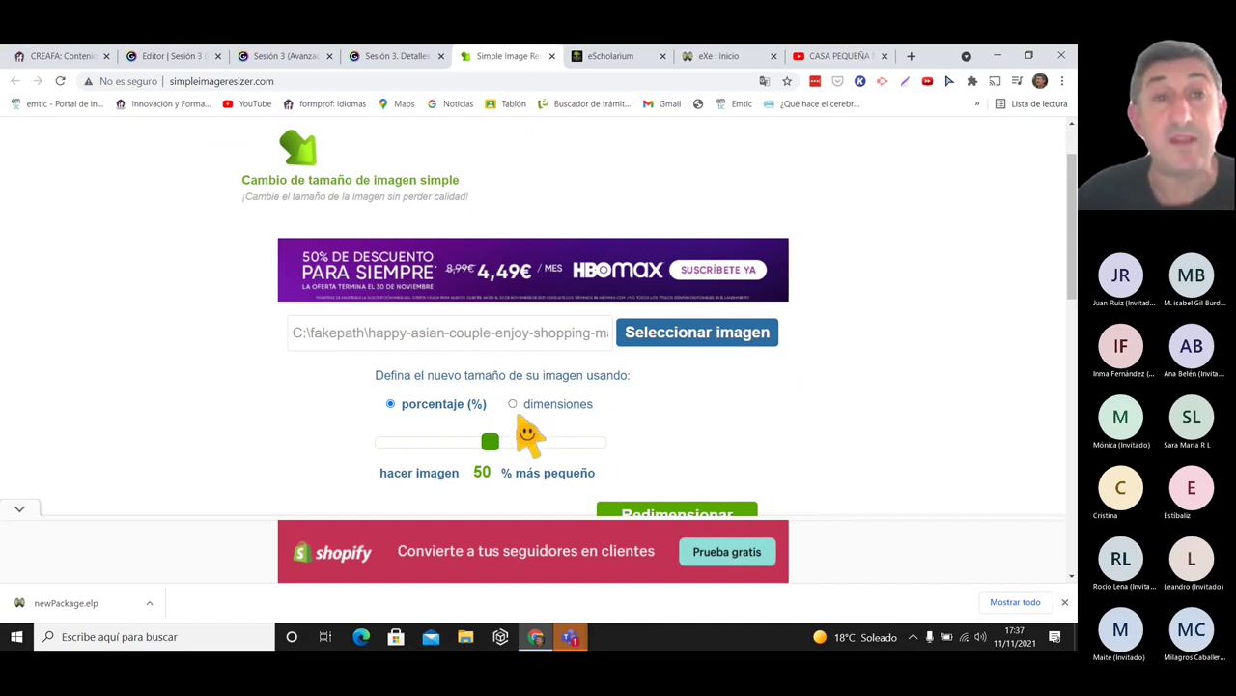
- Resize the photo by dimensions to 560 × 315
left_click(515, 406)
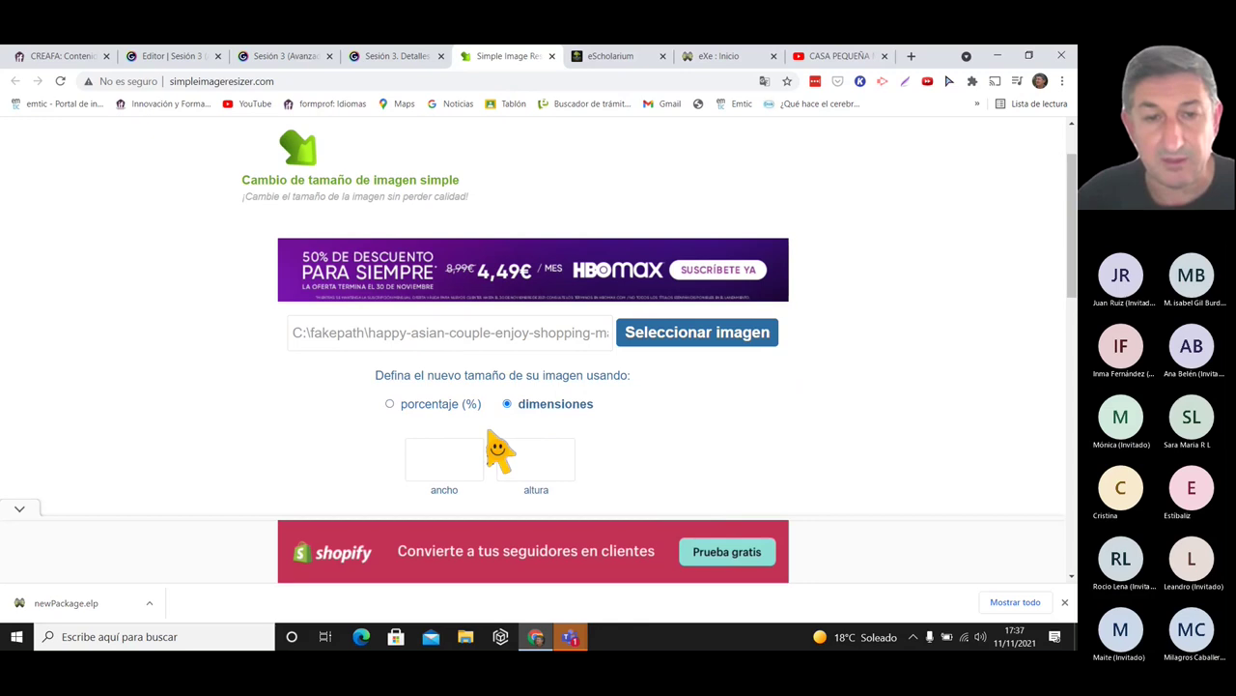
left_click(447, 474)
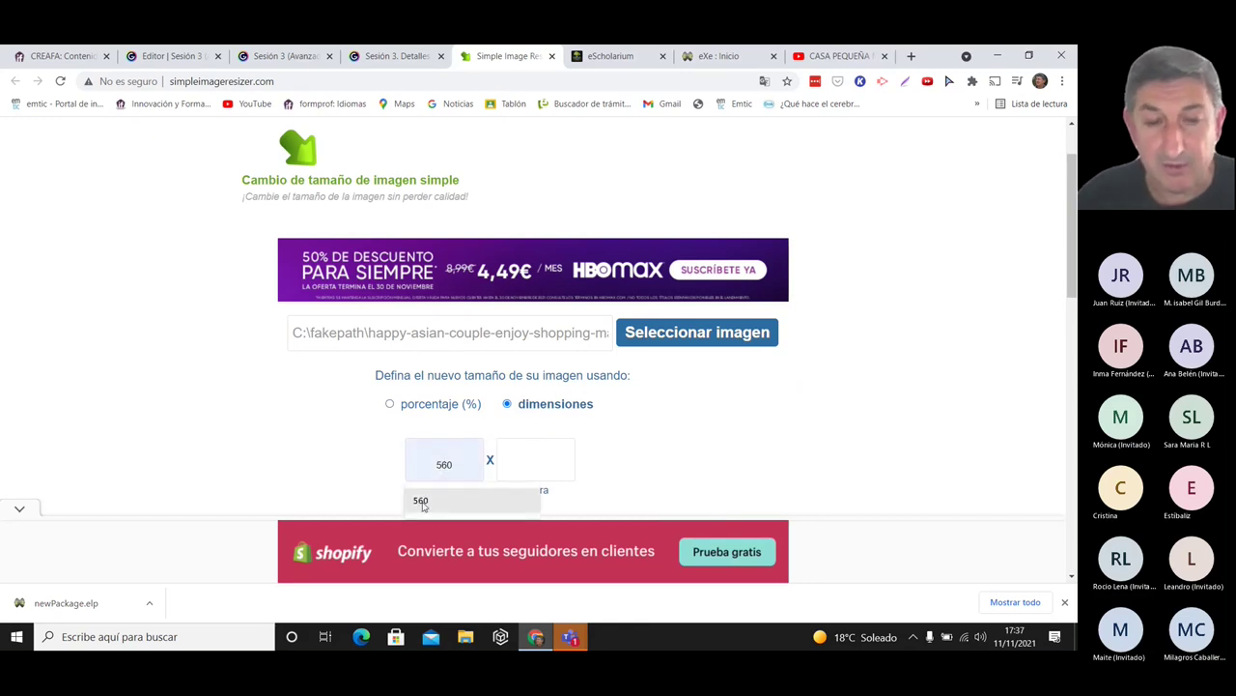
left_click(422, 501)
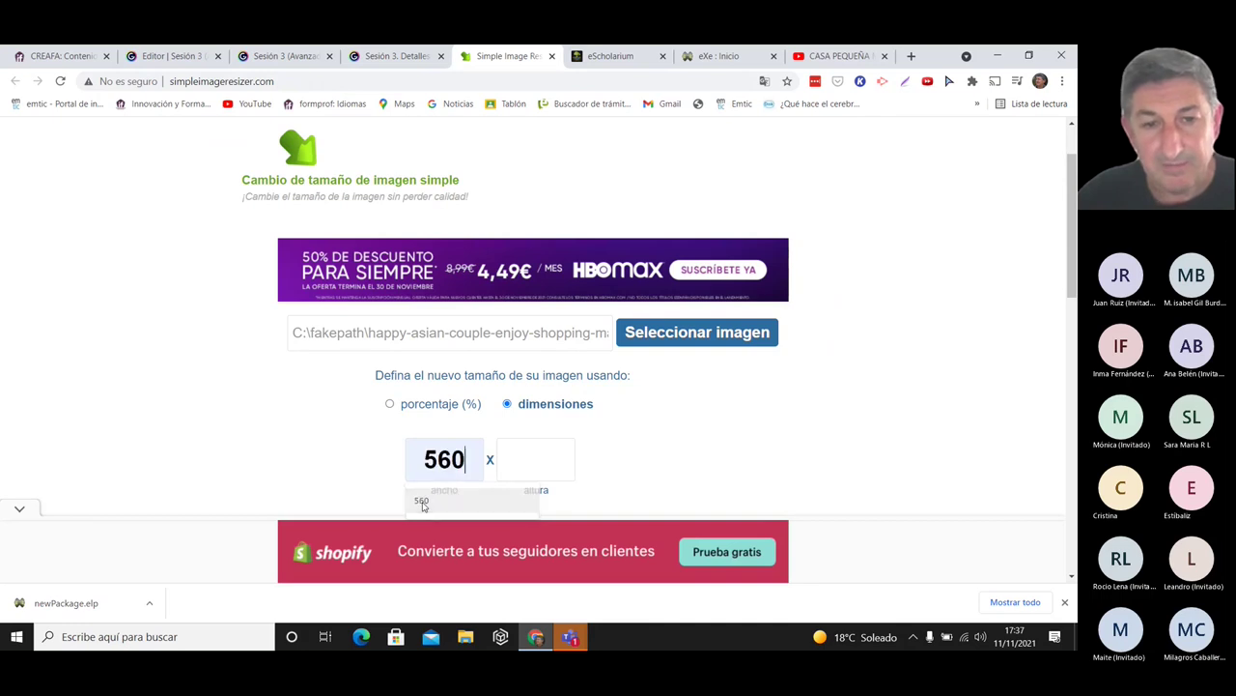
left_click(536, 472)
left_click(512, 503)
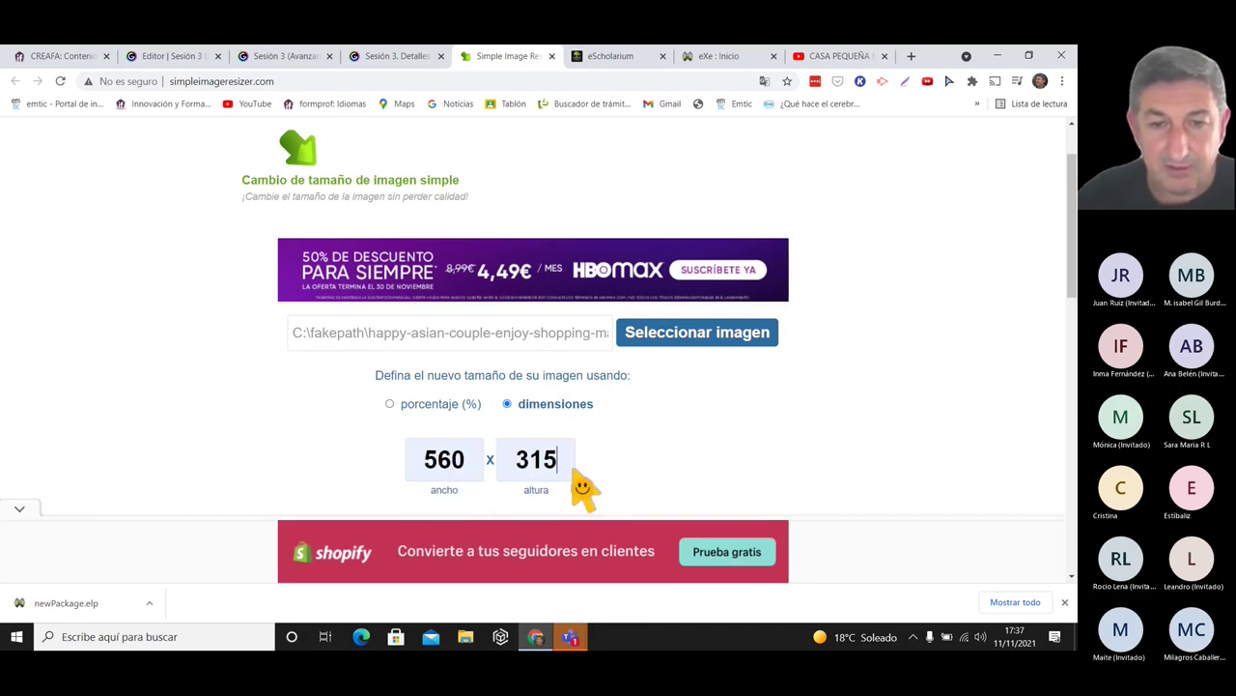
scroll(1072, 224, "down", 1)
scroll(1072, 224, "down", 1)
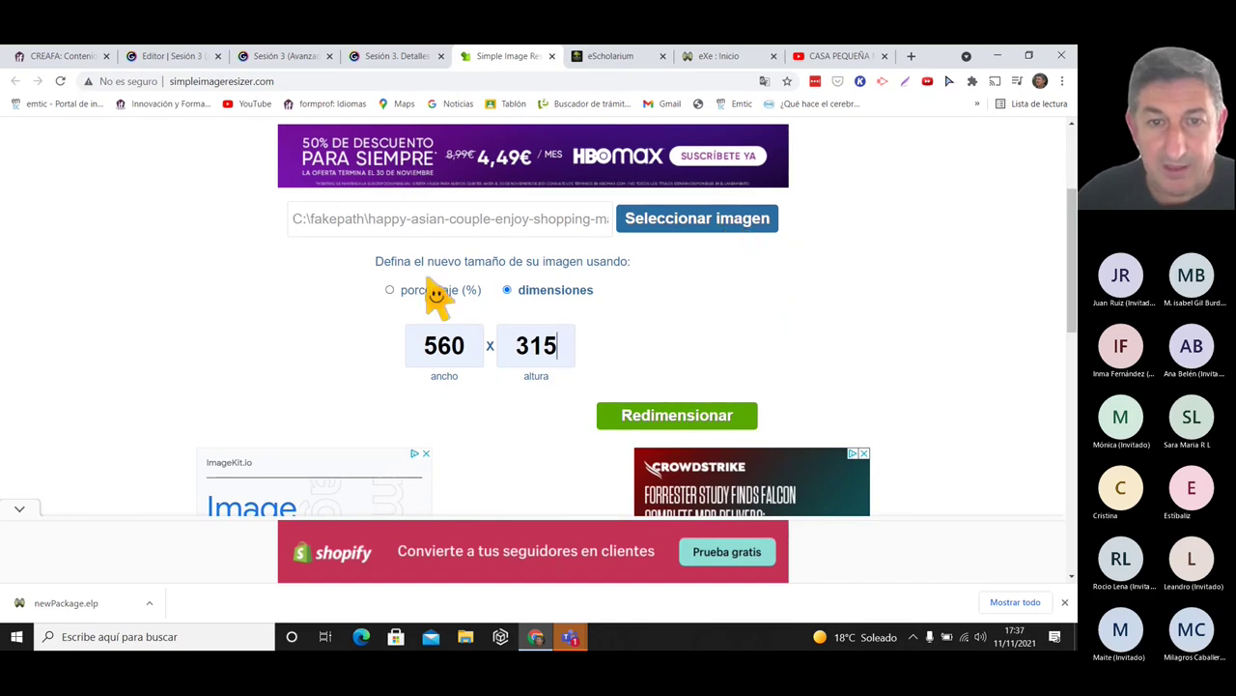
left_click(686, 417)
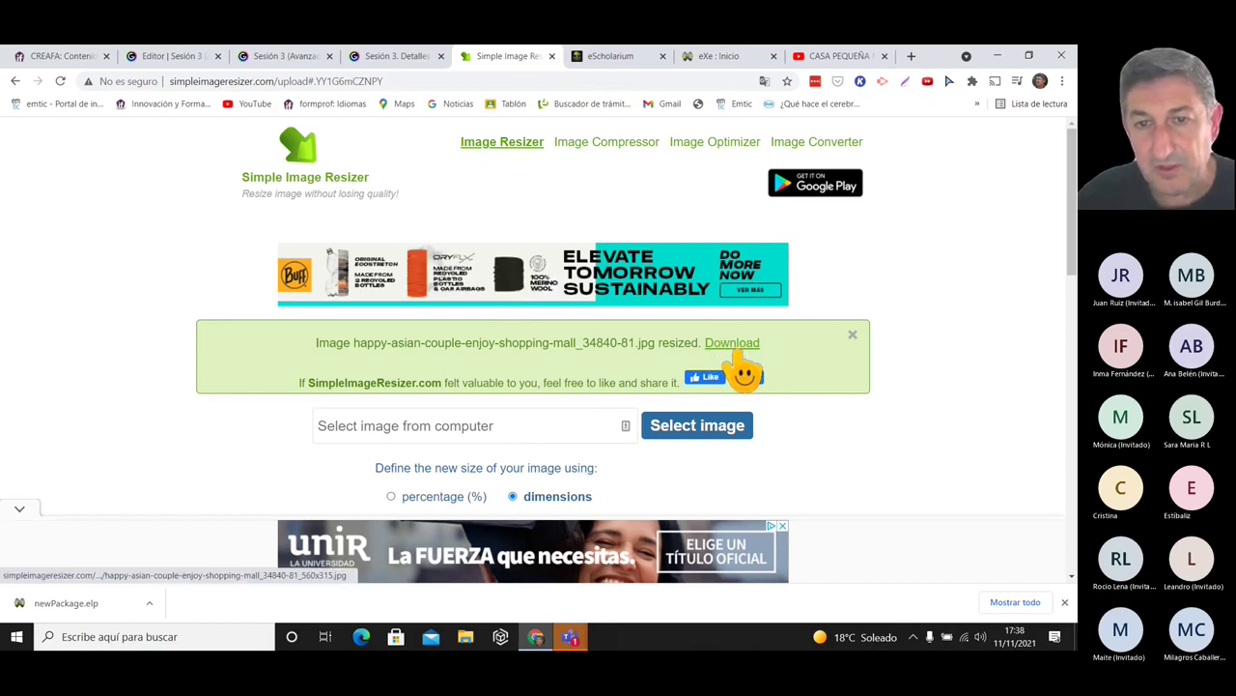
- Save the resized 560×315 couple photo to Descargas and go back to the eXe editor
left_click(732, 343)
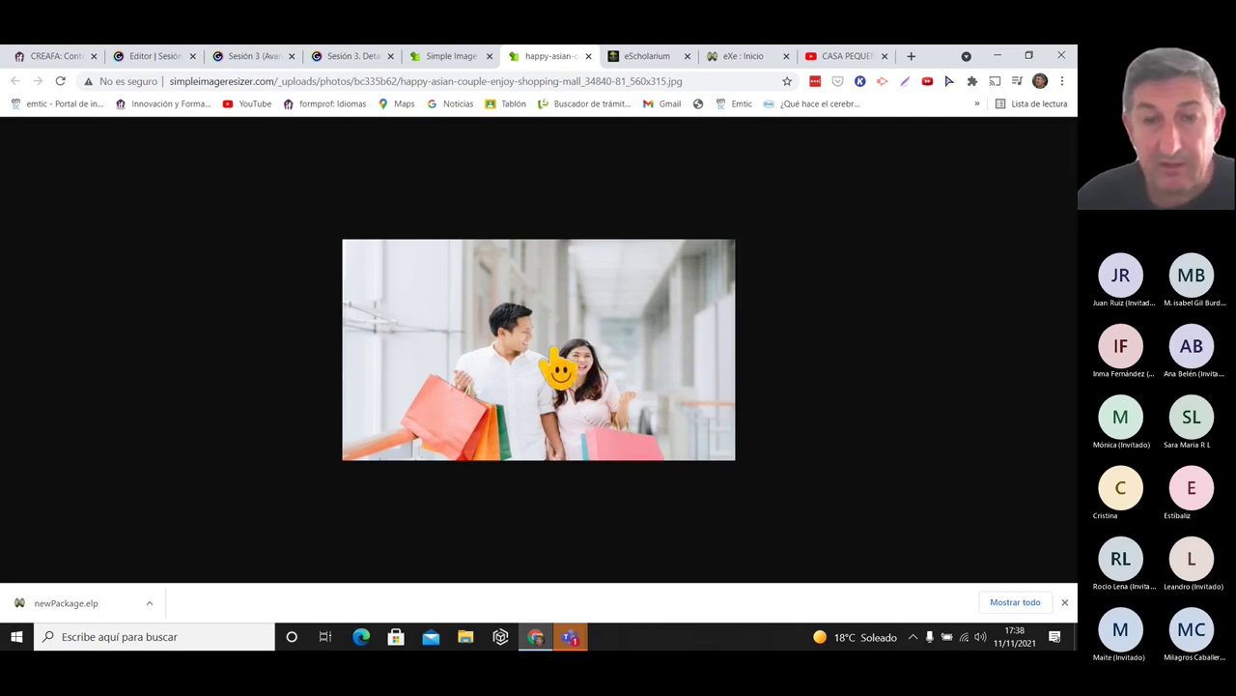
right_click(576, 311)
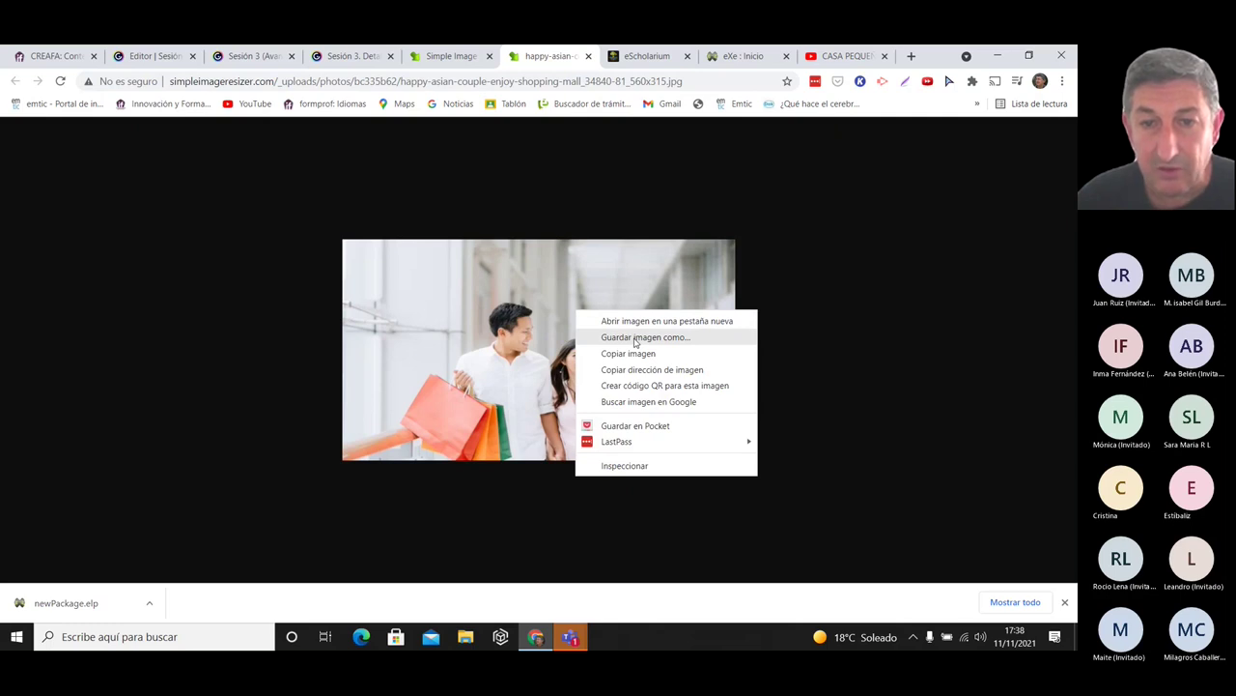
left_click(635, 337)
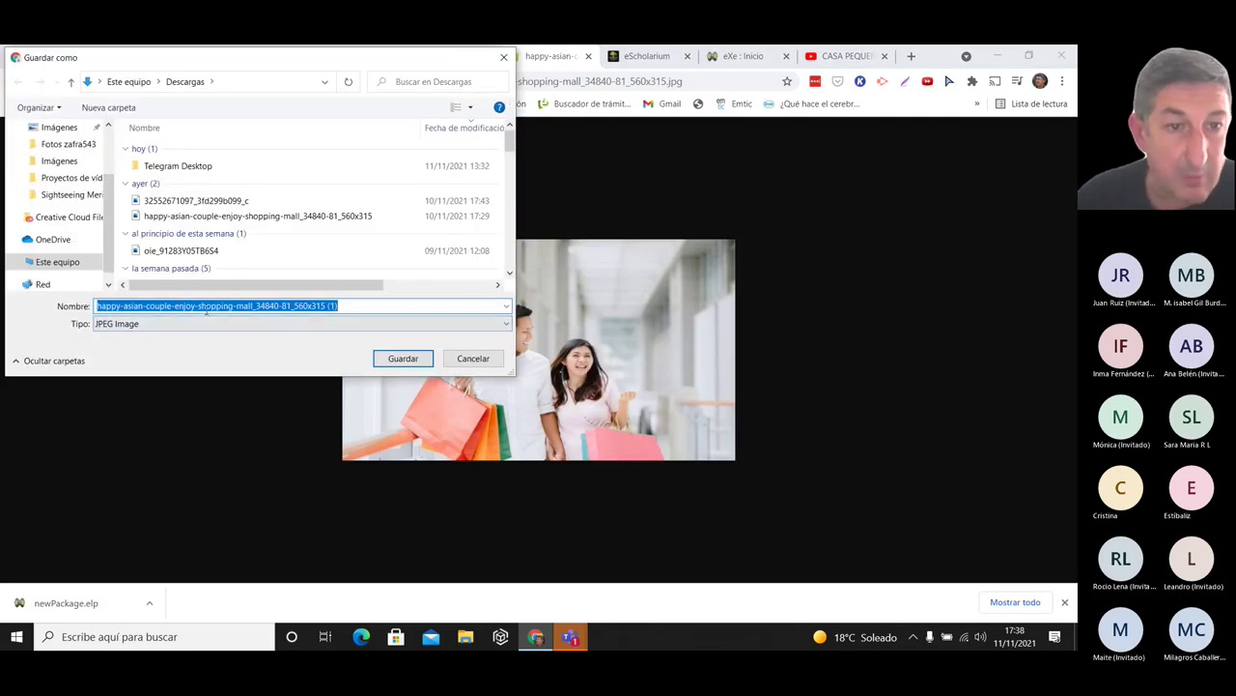
left_click_drag(294, 305, 327, 305)
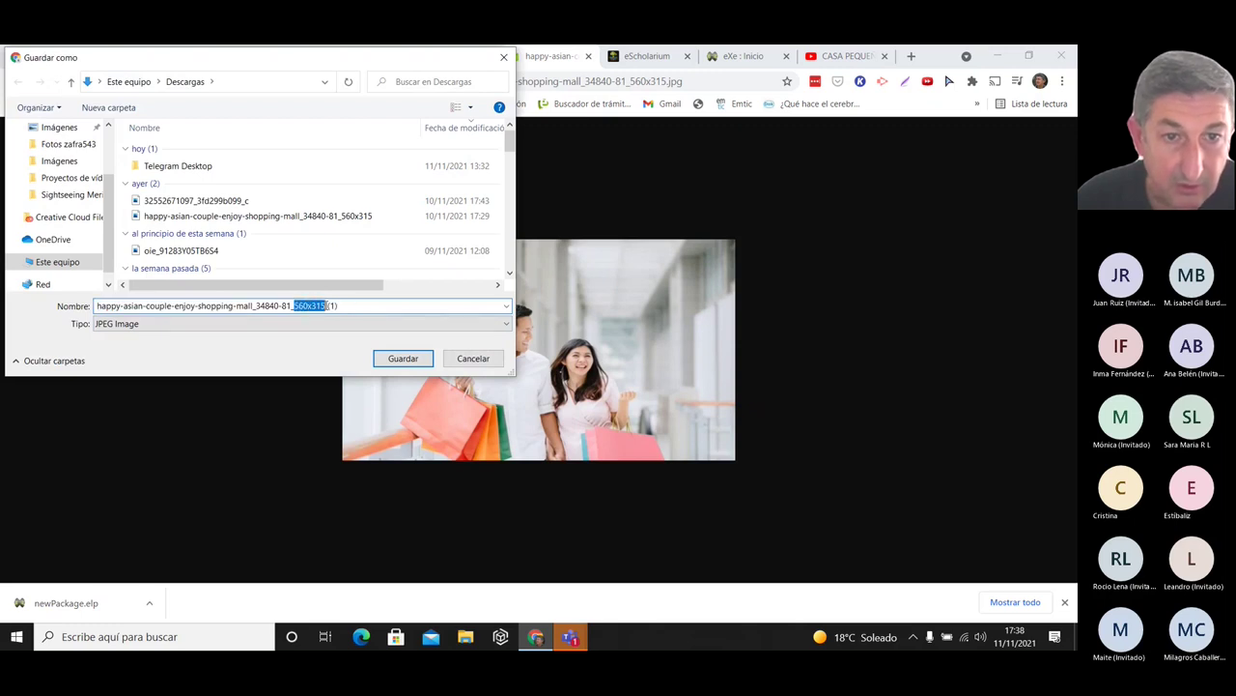
left_click(391, 359)
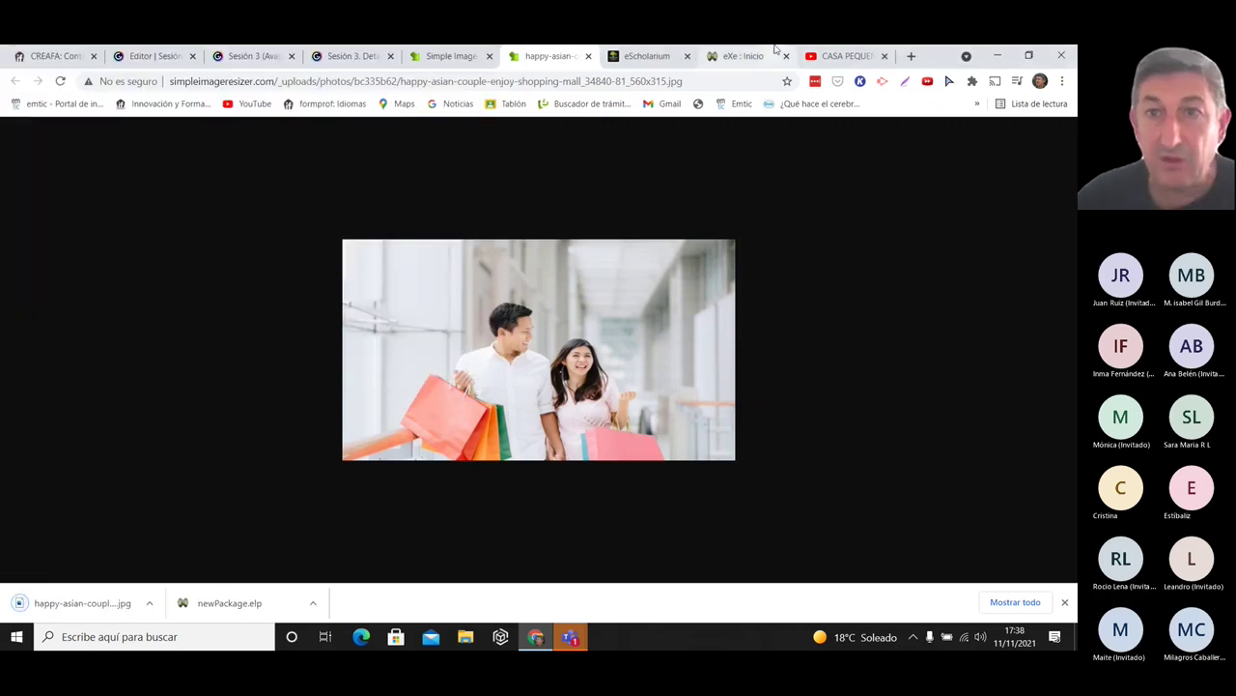
left_click(746, 56)
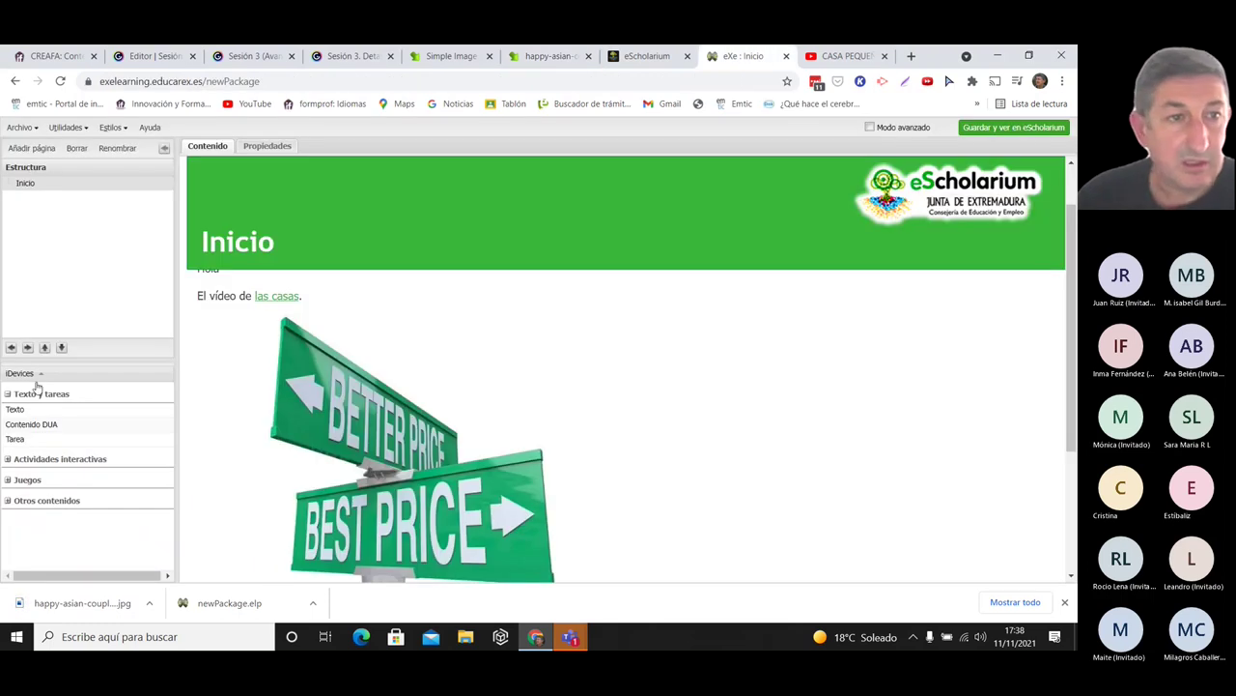
- Edit the images text block and add an empty paragraph below the Best Price sign
scroll(870, 386, "down", 2)
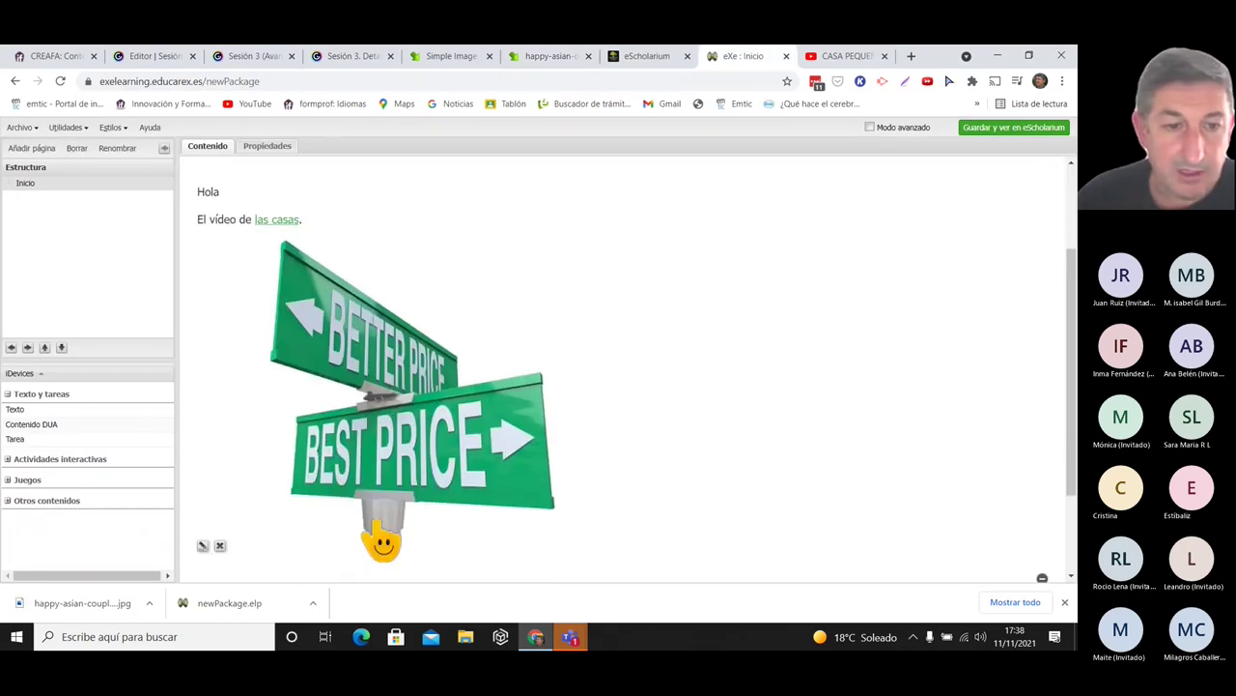
left_click(204, 547)
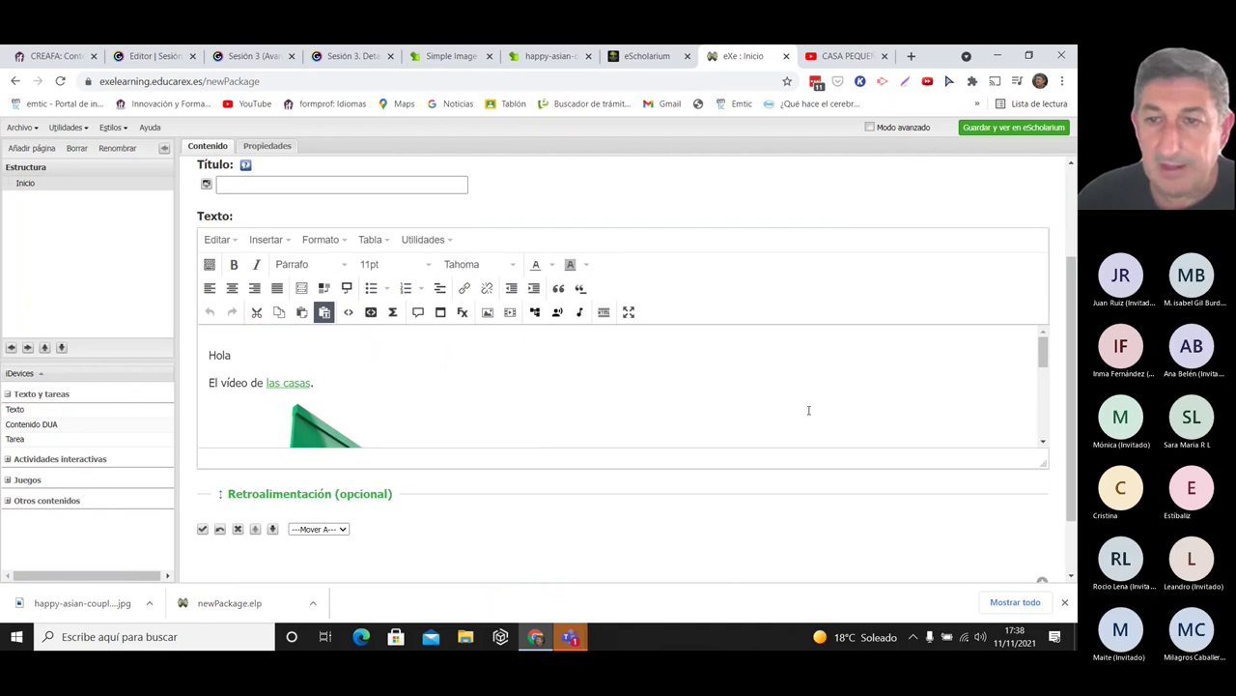
left_click_drag(1038, 353, 545, 422)
left_click(555, 422)
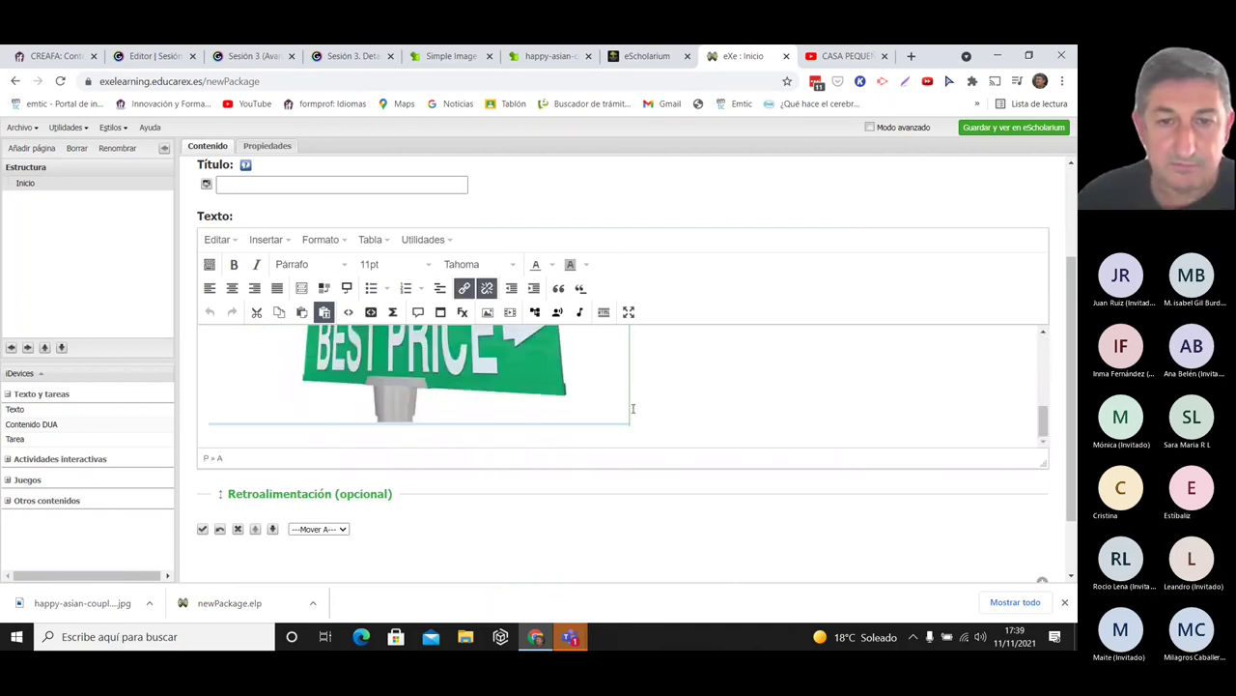
left_click(633, 408)
key("Return")
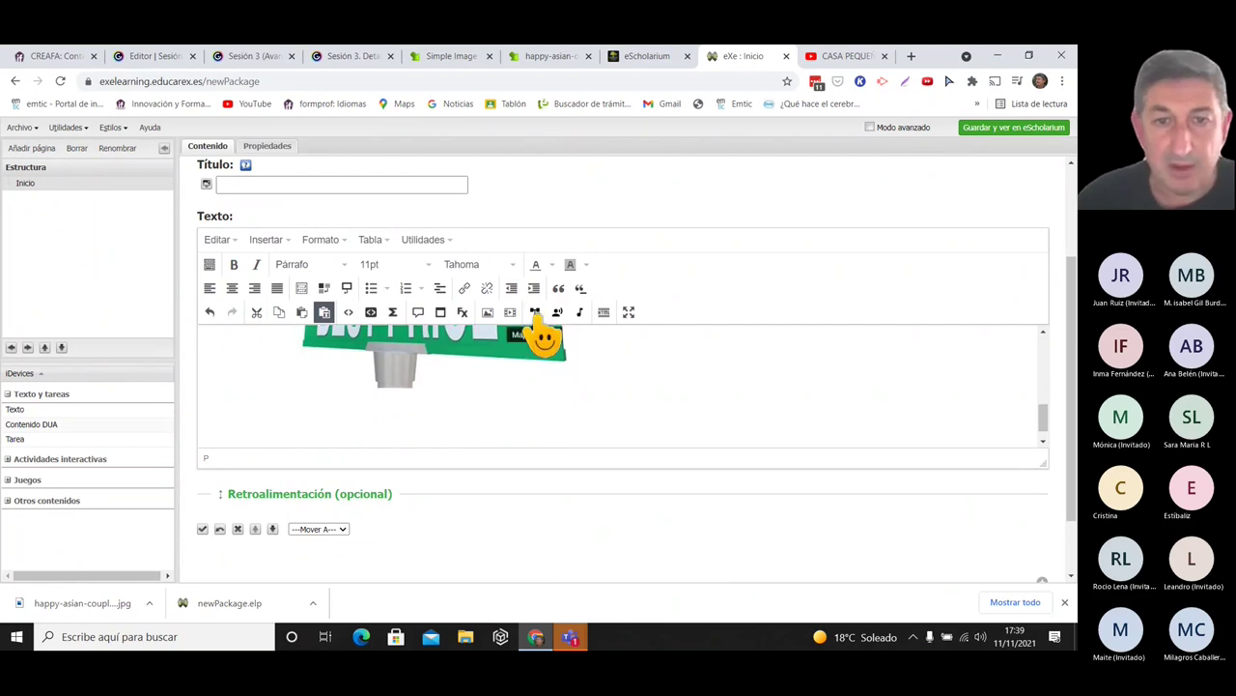
- Insert the resized couple photo from Descargas without a description
left_click(488, 313)
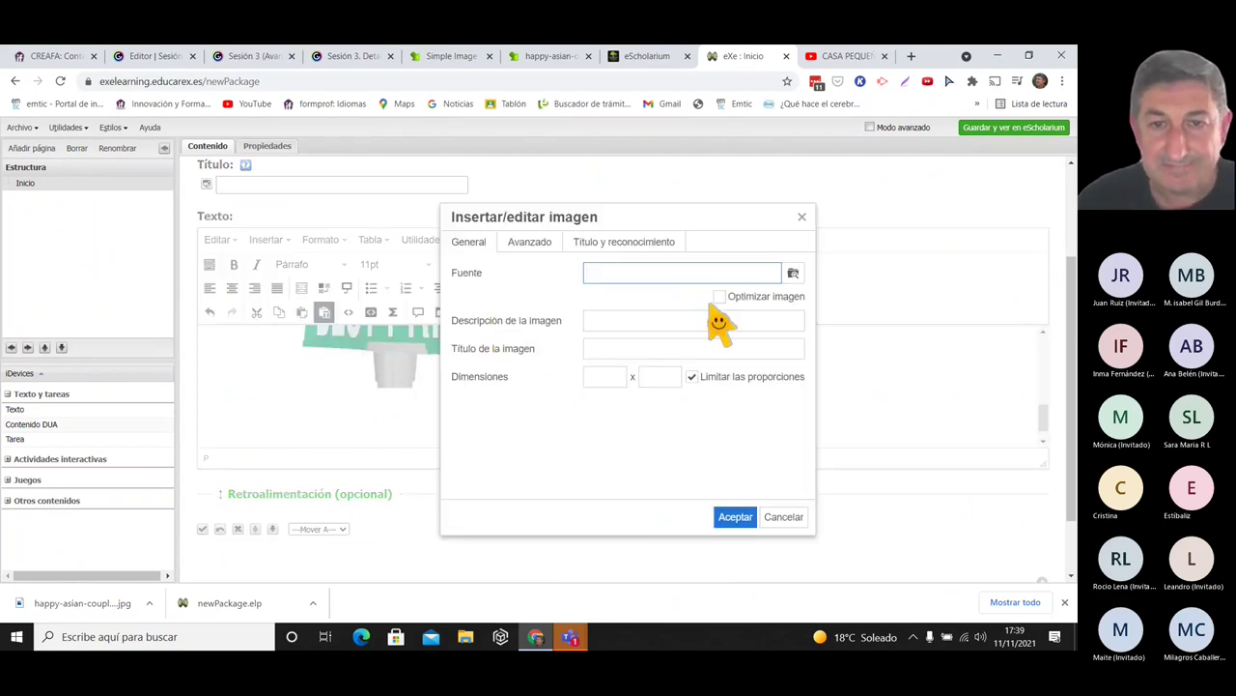
left_click(794, 273)
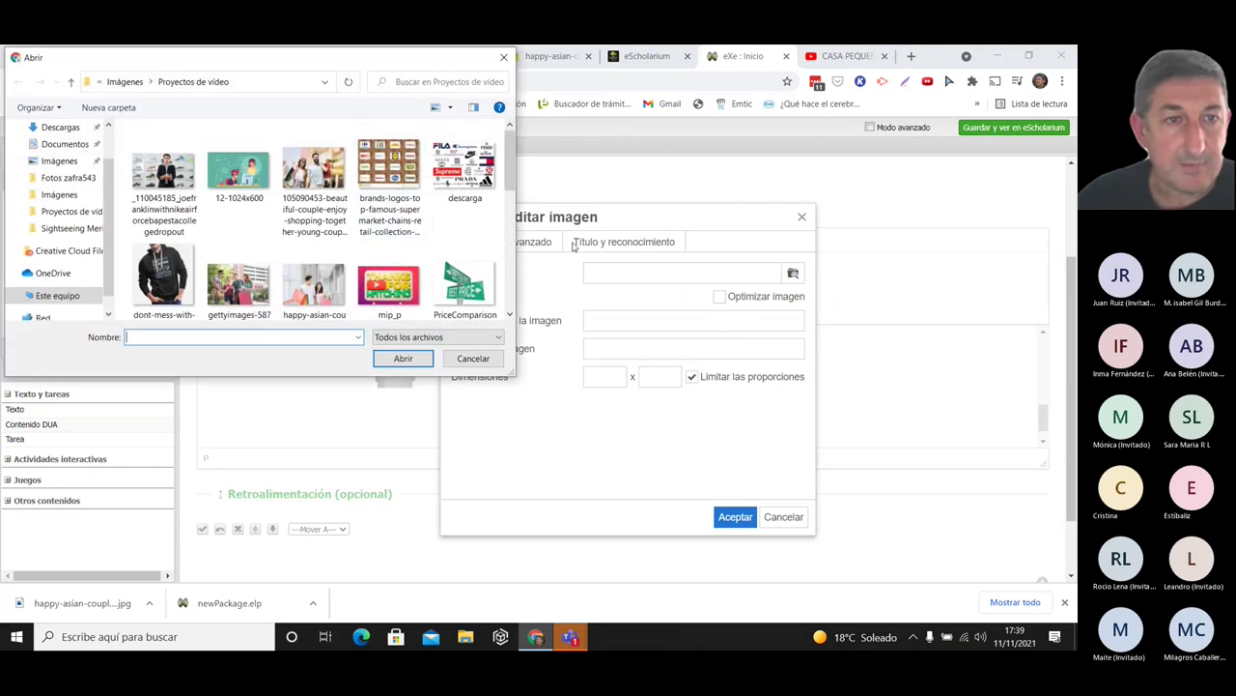
left_click(59, 127)
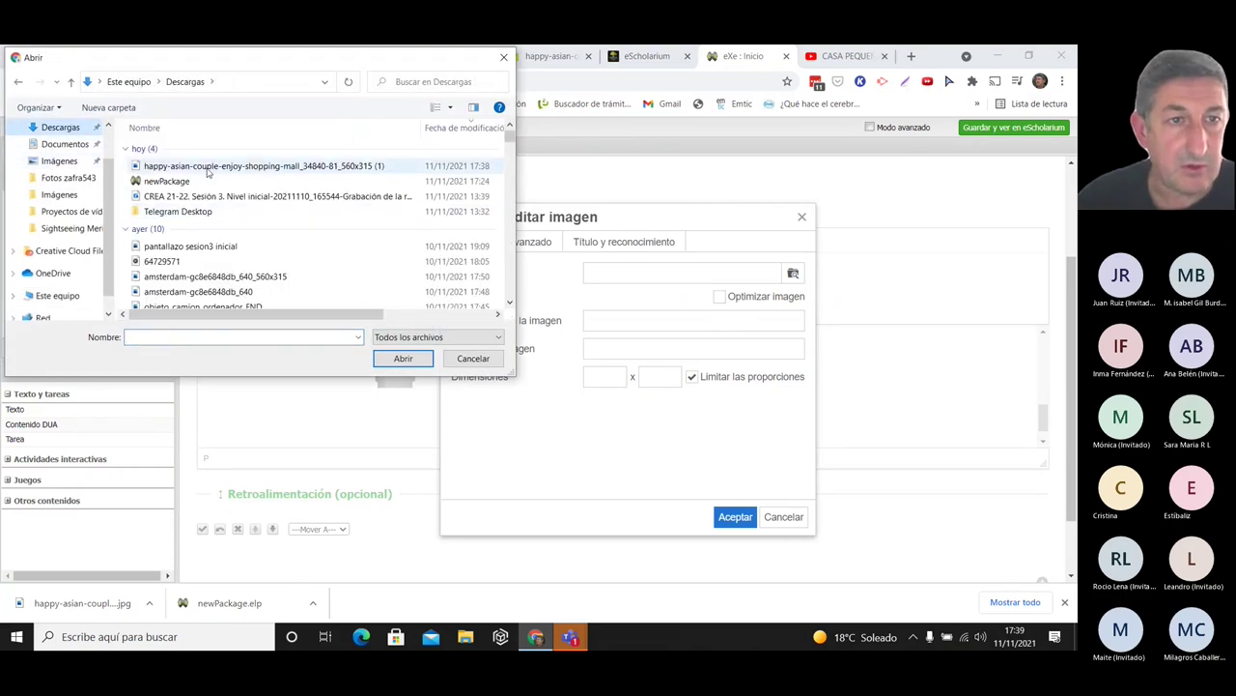
double_click(327, 167)
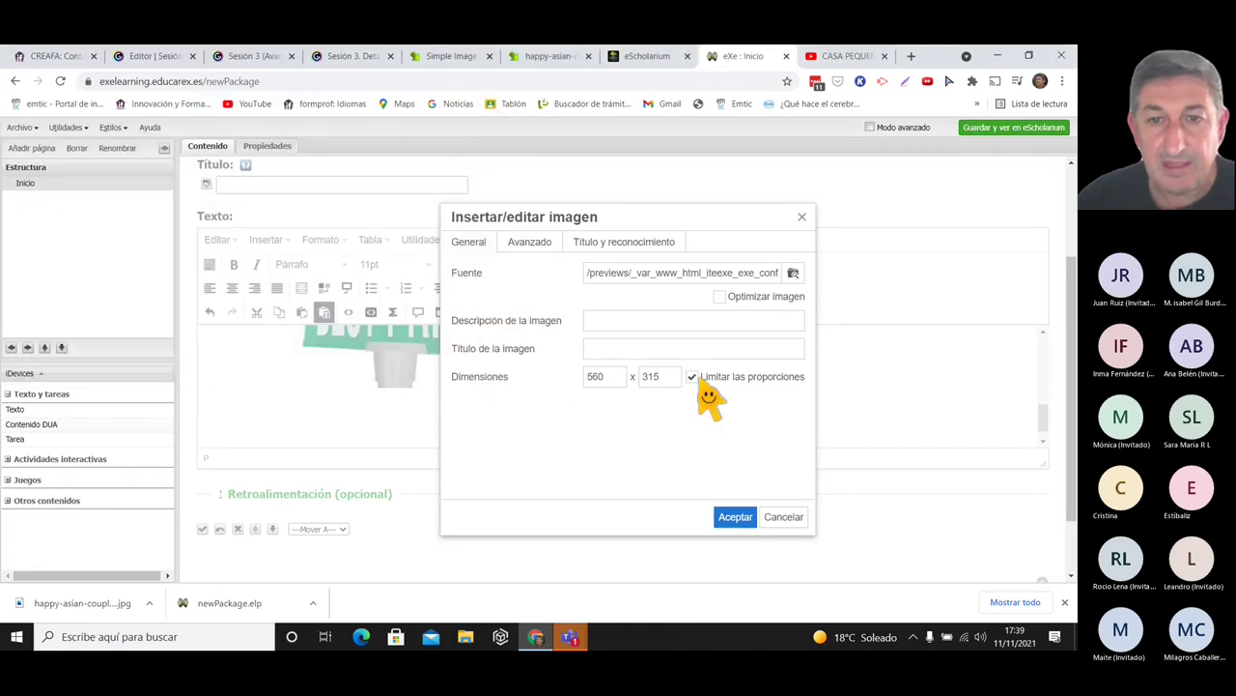
left_click_drag(570, 373, 648, 416)
double_click(595, 379)
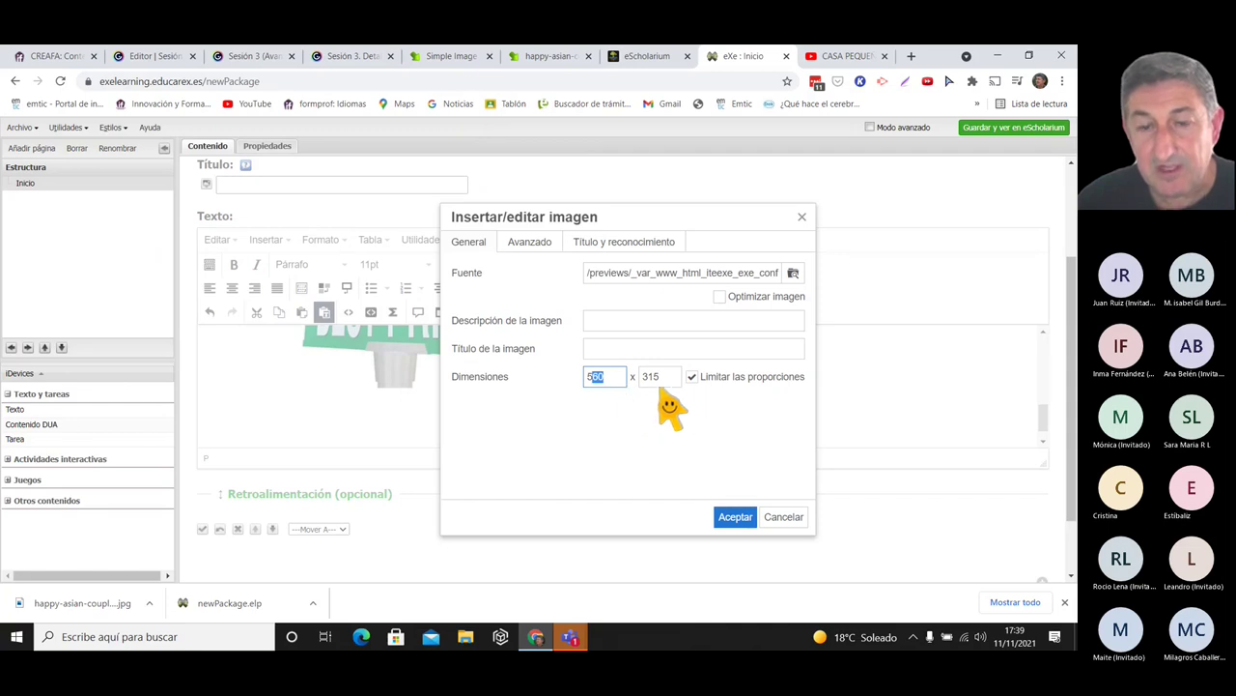
left_click(734, 521)
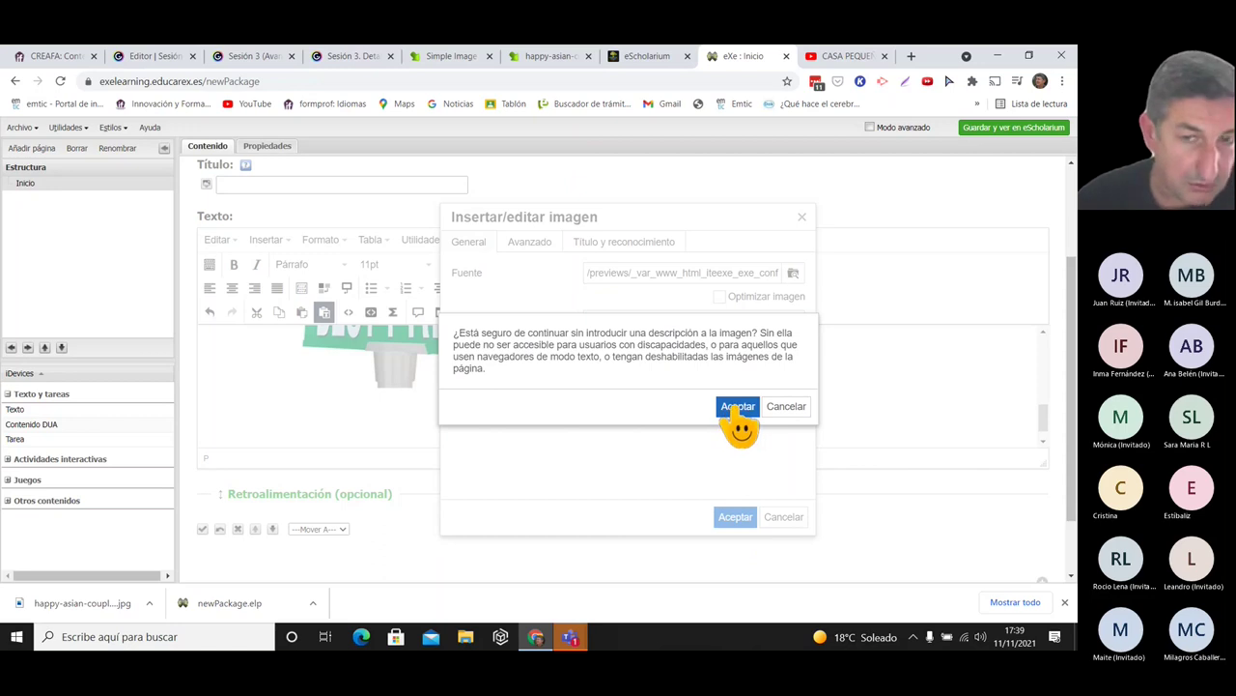
left_click(737, 406)
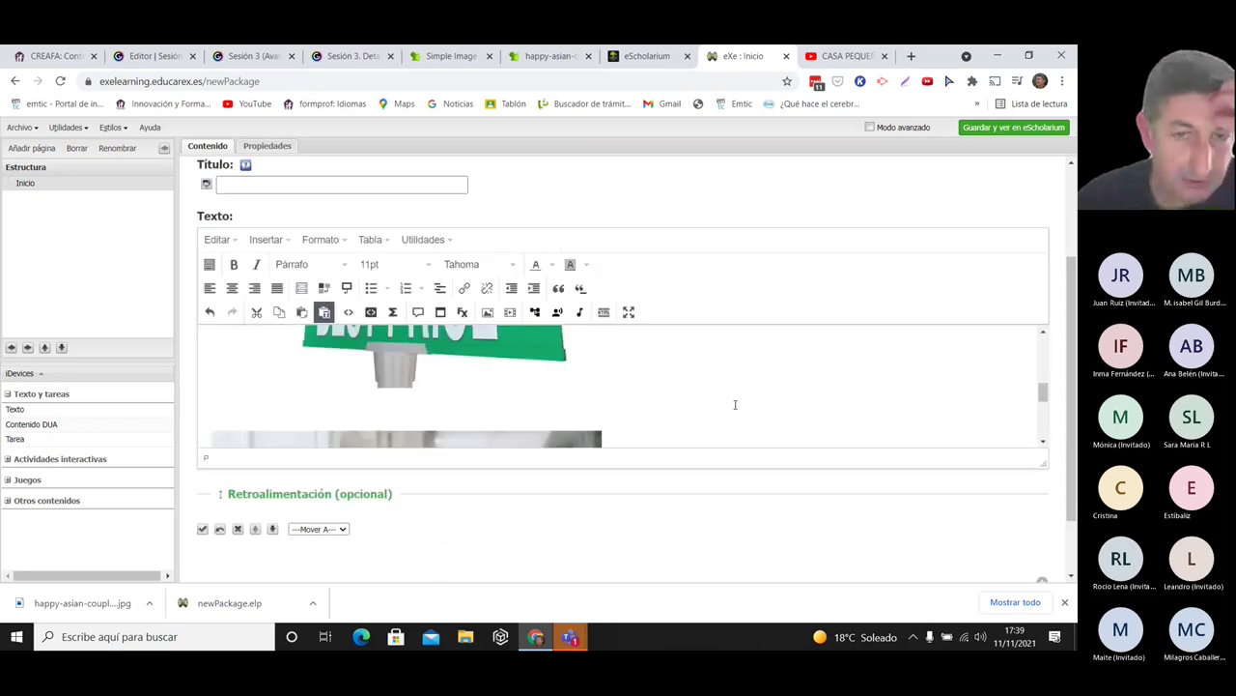
- Save the text block, close the downloaded-image tab and return to Simple Image Resizer
left_click(202, 528)
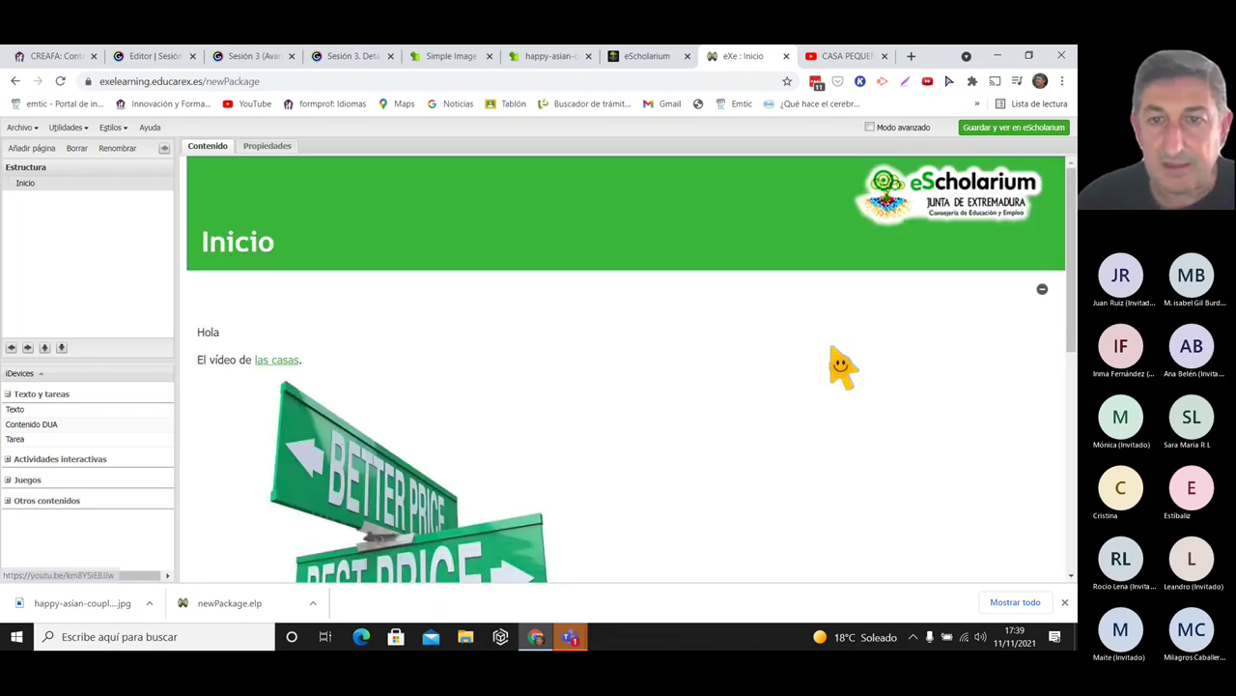
left_click_drag(1066, 202, 1070, 421)
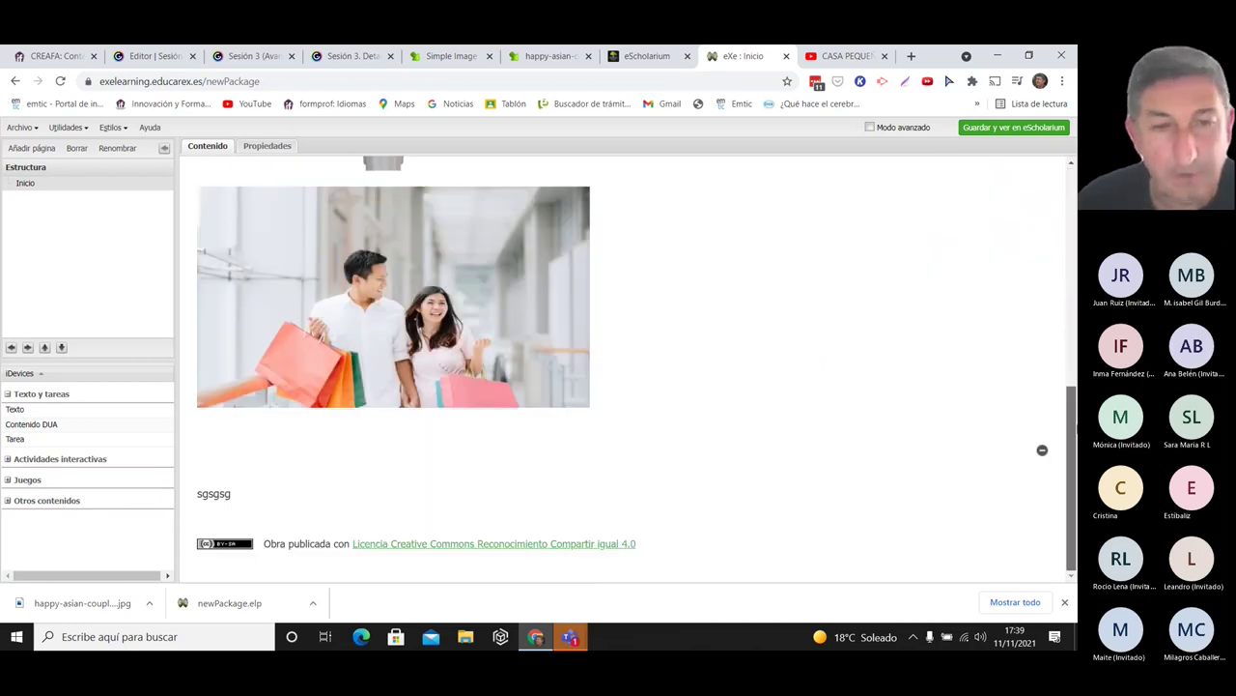
scroll(1071, 415, "up", 10)
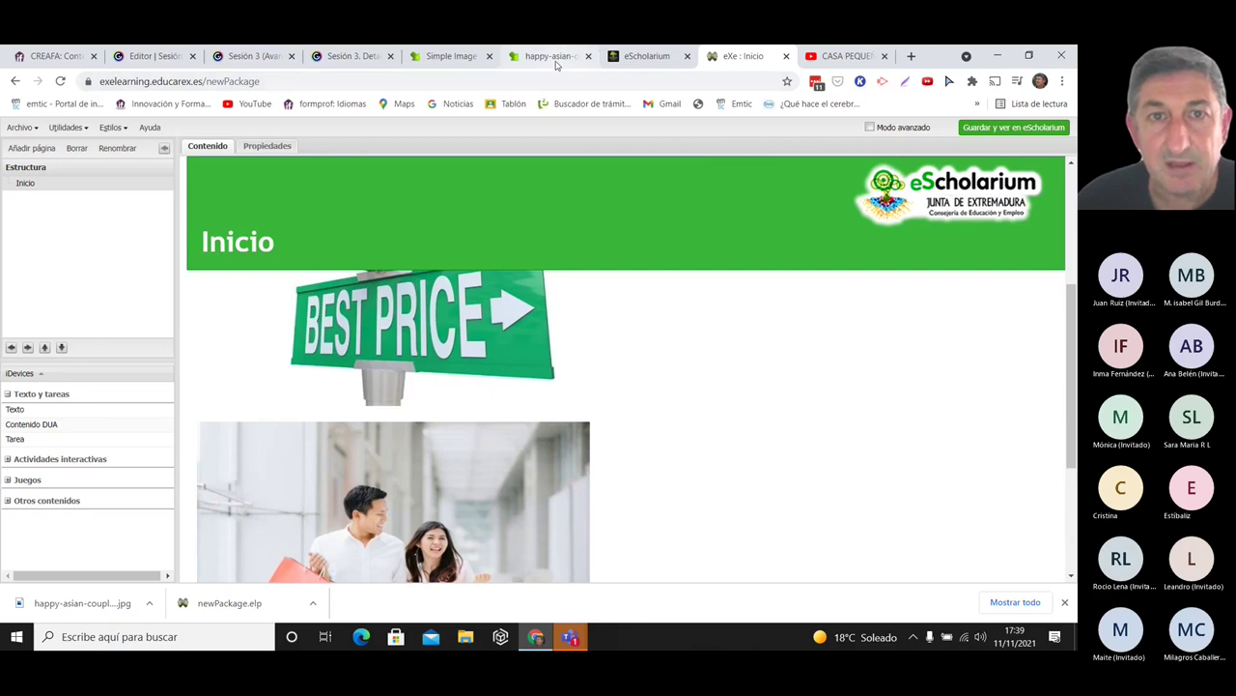
left_click(541, 60)
left_click(588, 56)
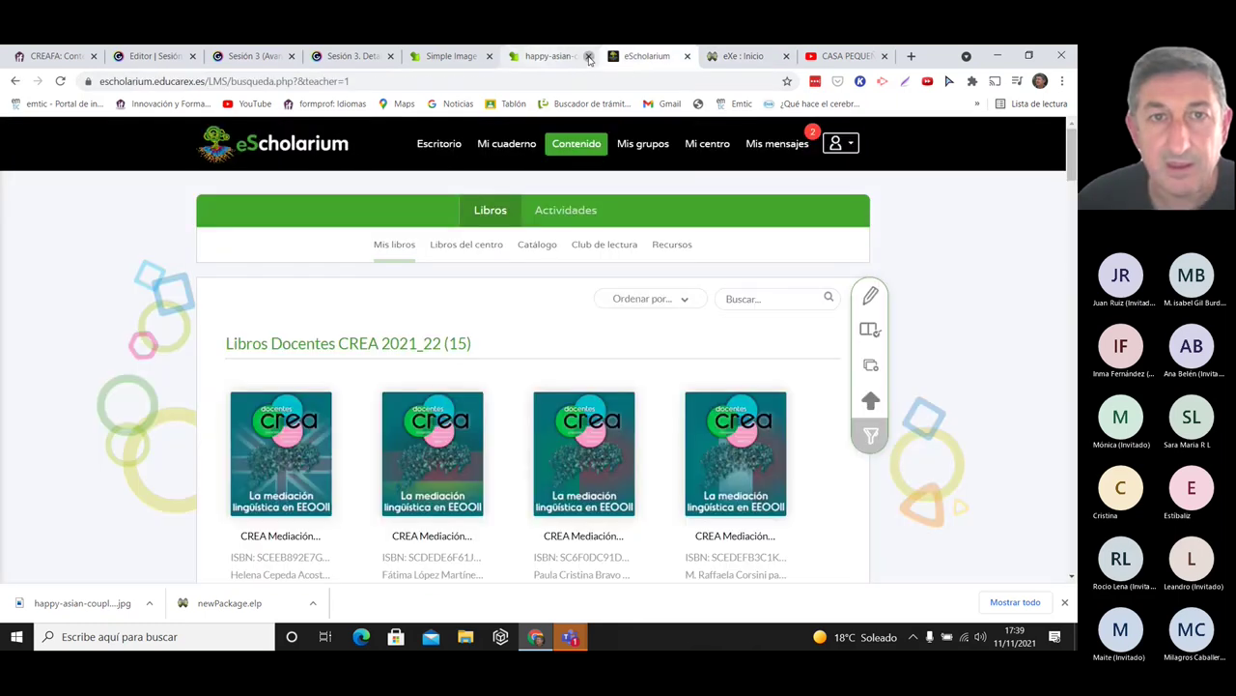
left_click(452, 56)
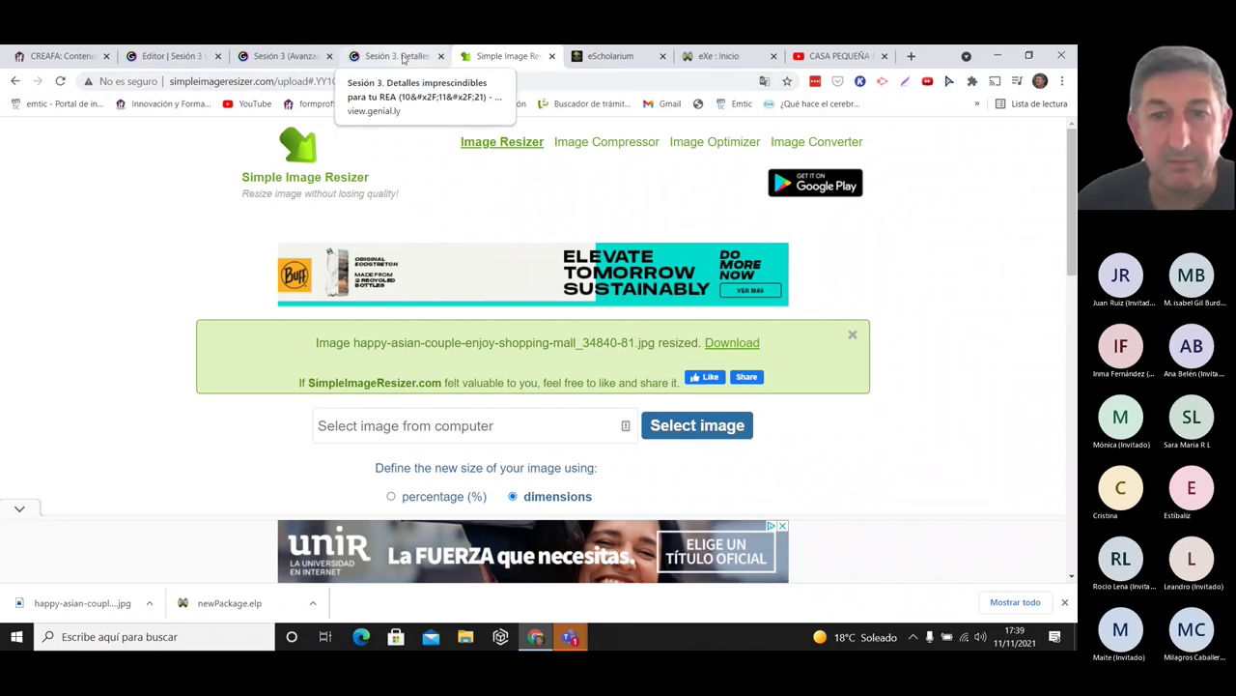
- Follow the OIE logo link on the Sesión 3 Elementos Multimedia 2.2 slide
left_click(396, 56)
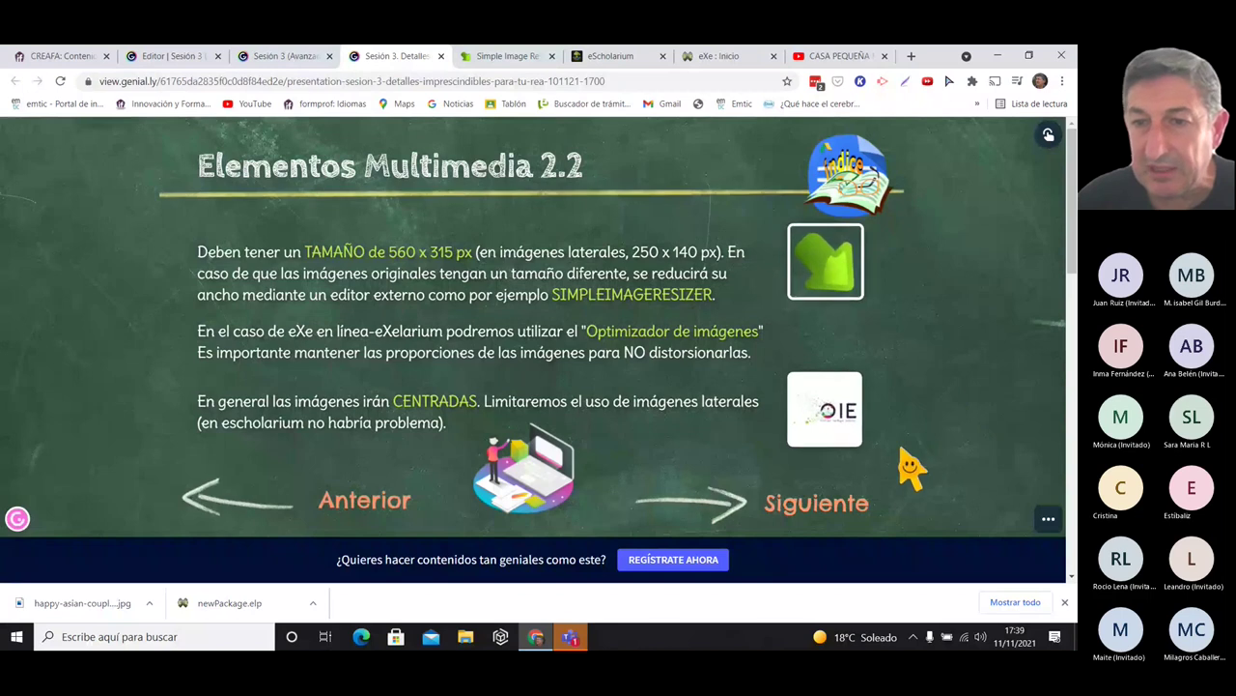
left_click(850, 418)
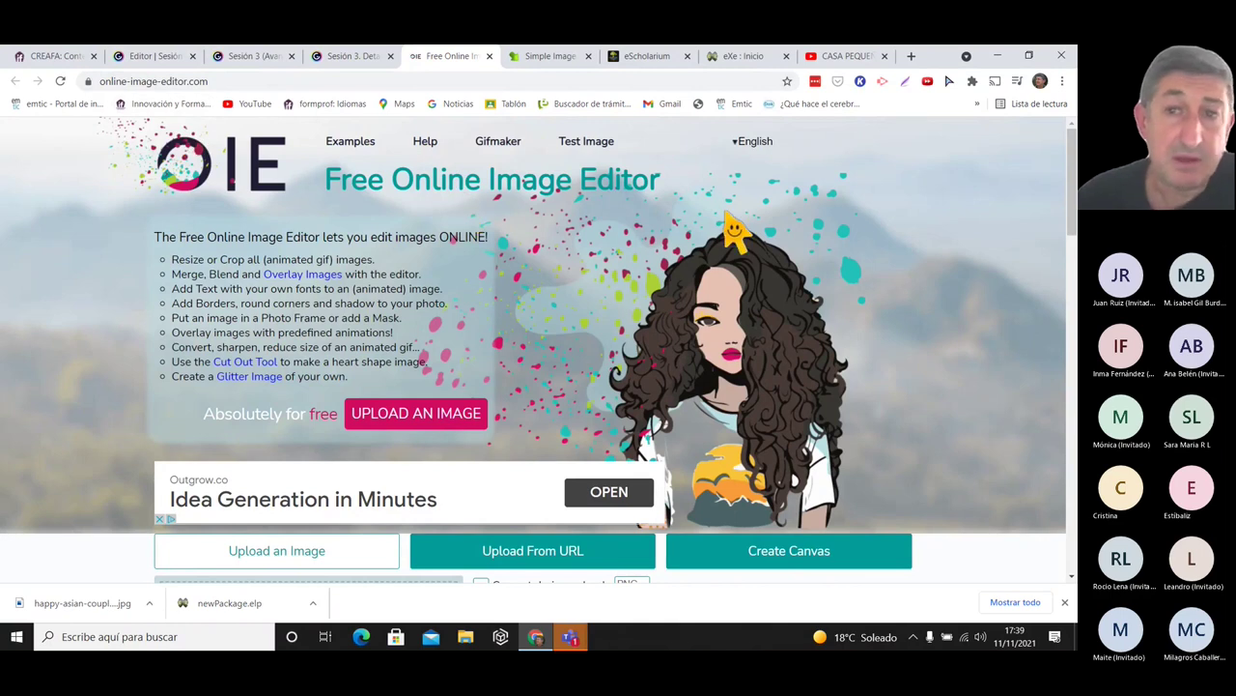
- Upload the first photo from Imágenes > Proyectos de vídeo into Online Image Editor
left_click_drag(1072, 145, 1072, 143)
scroll(1072, 145, "down", 4)
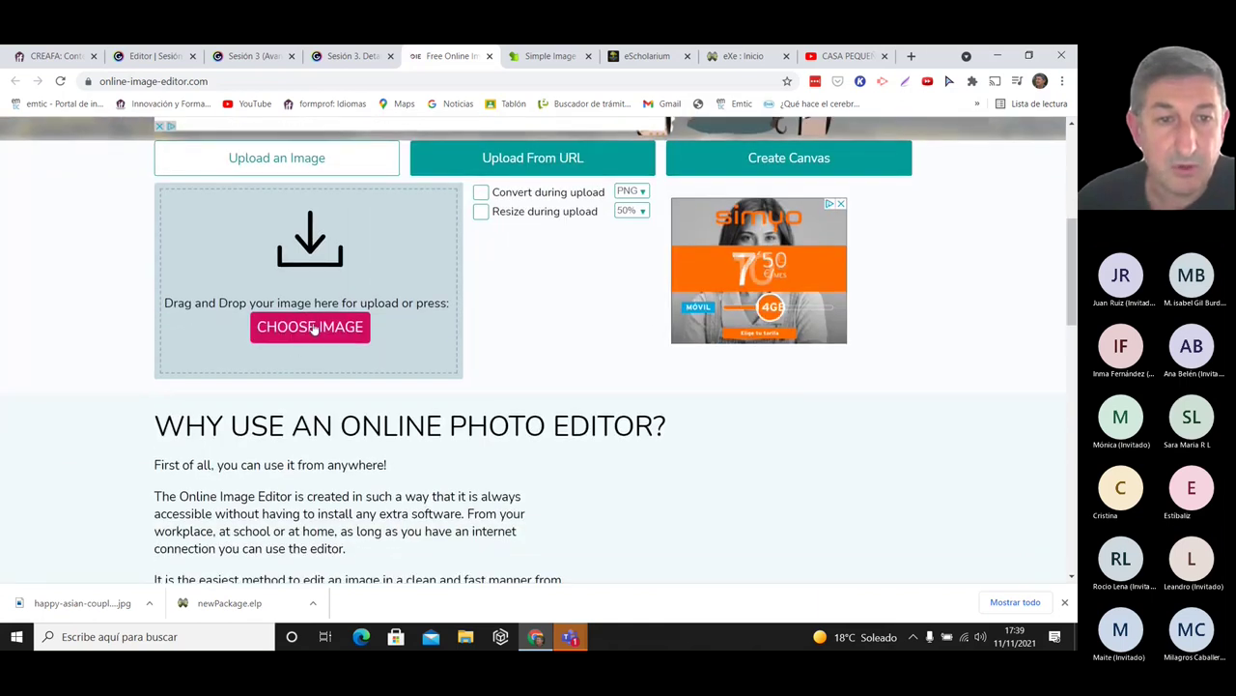
left_click(313, 329)
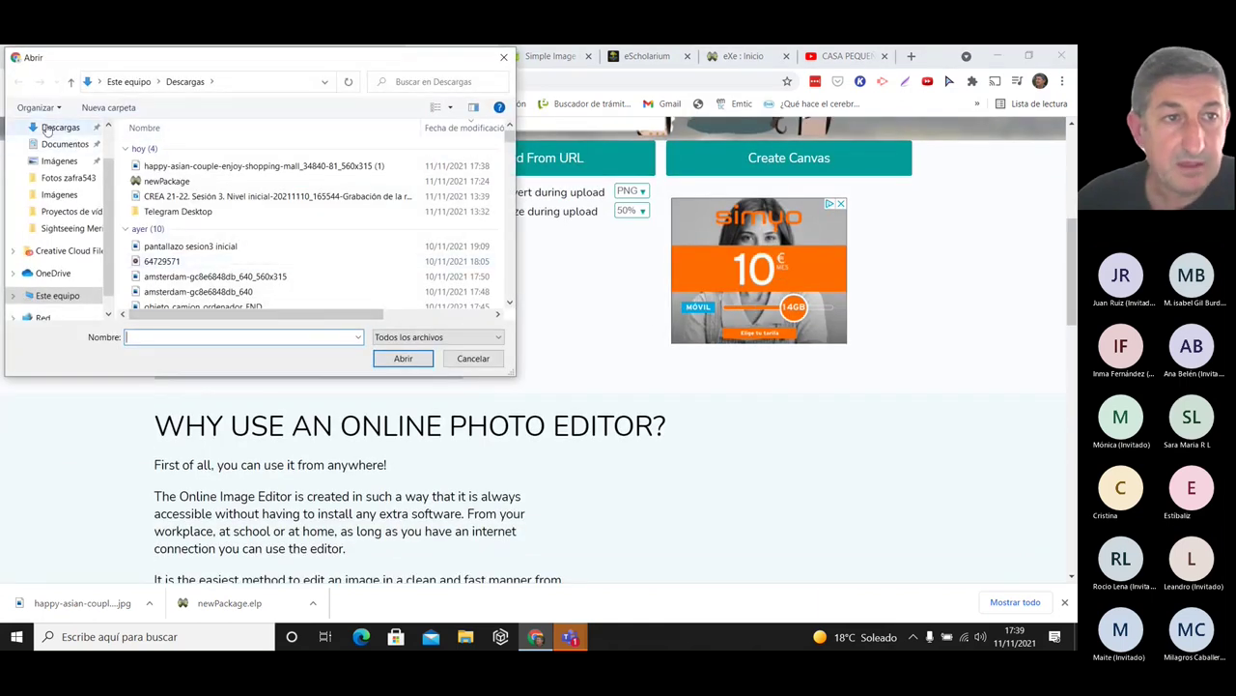
left_click(59, 161)
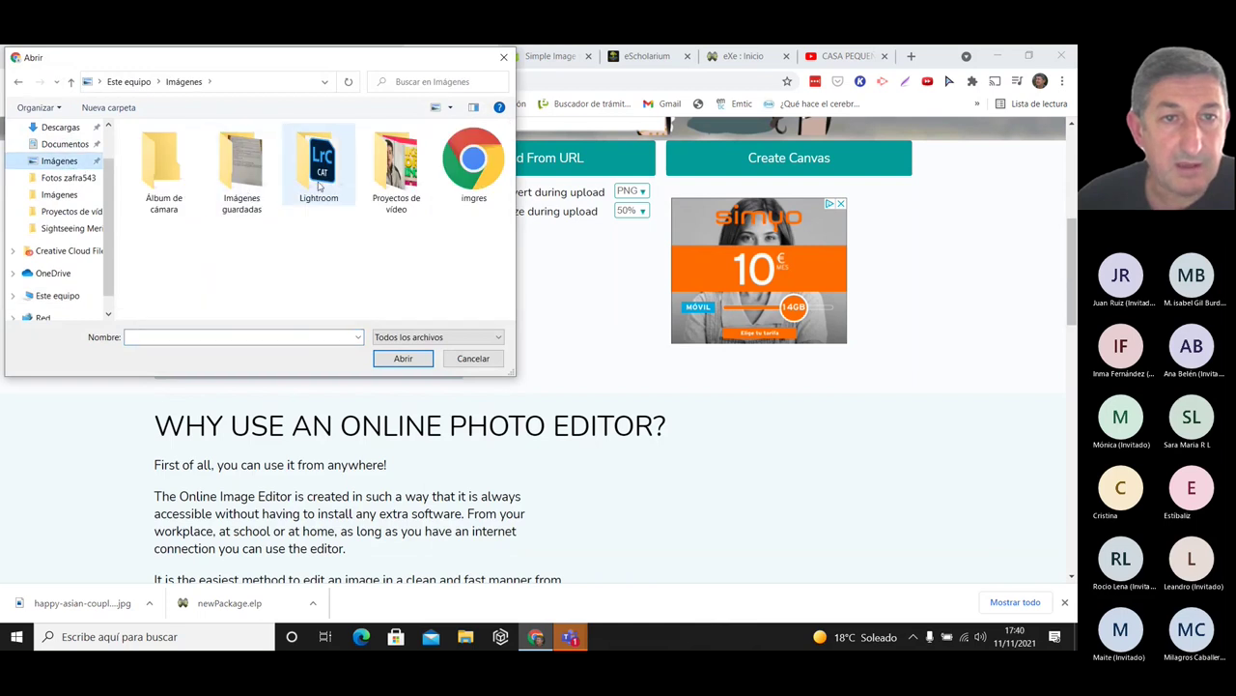
left_click(382, 166)
double_click(381, 166)
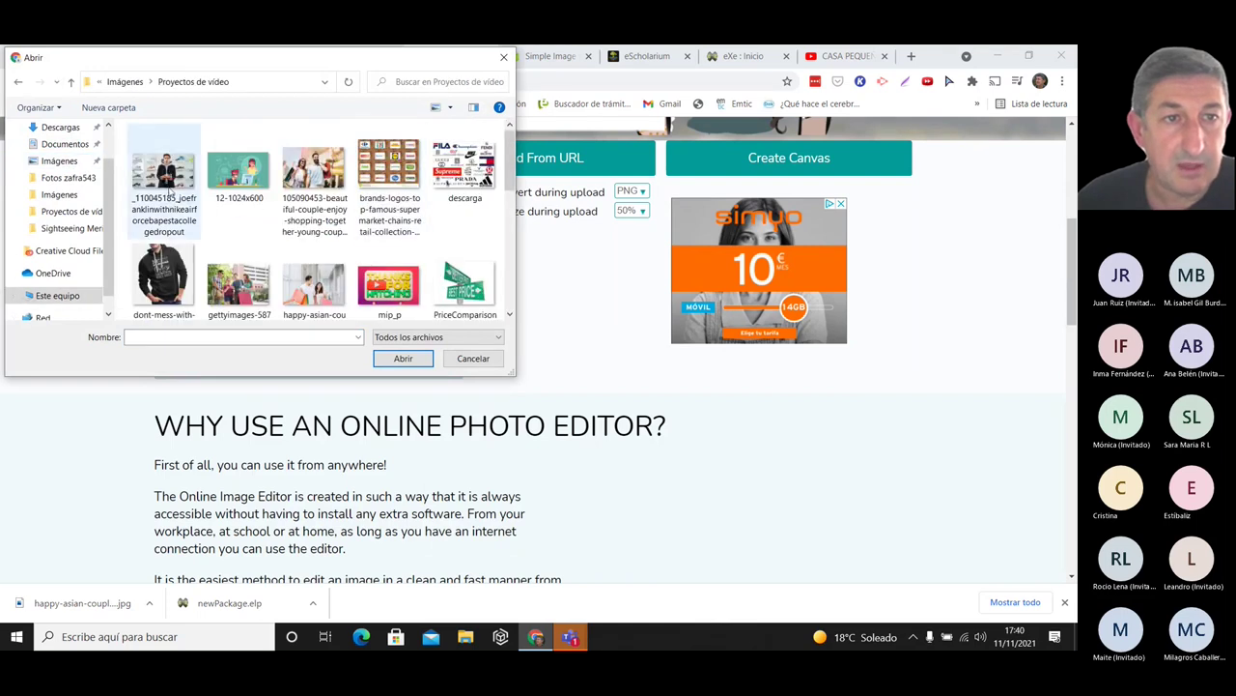
left_click(166, 174)
left_click(402, 359)
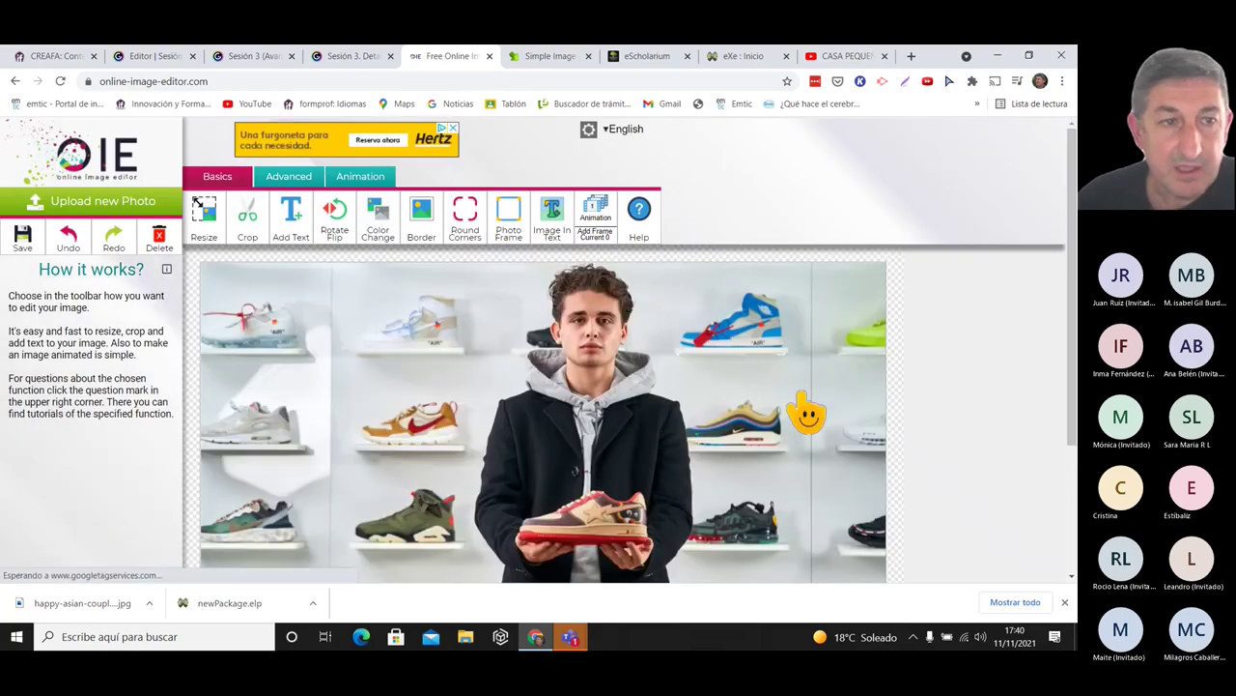
- Tour the Resize, Crop, Add Text, Color Change and Advanced Trans-parency tools
left_click(213, 232)
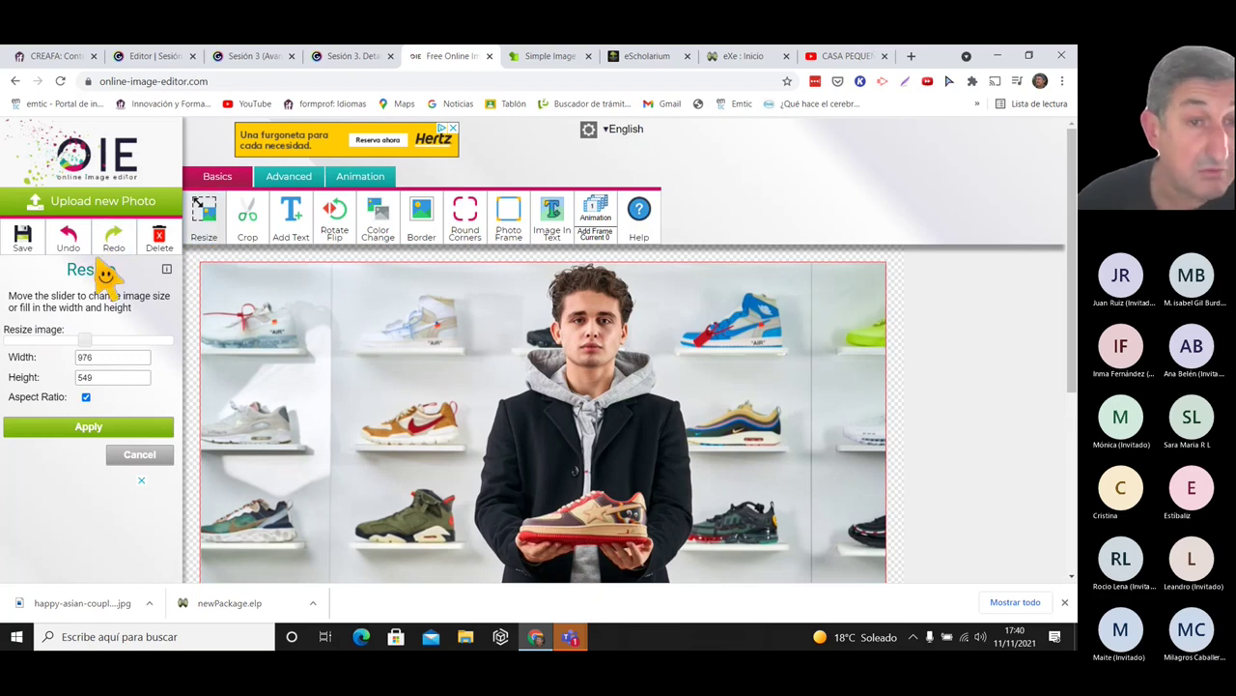
left_click(250, 237)
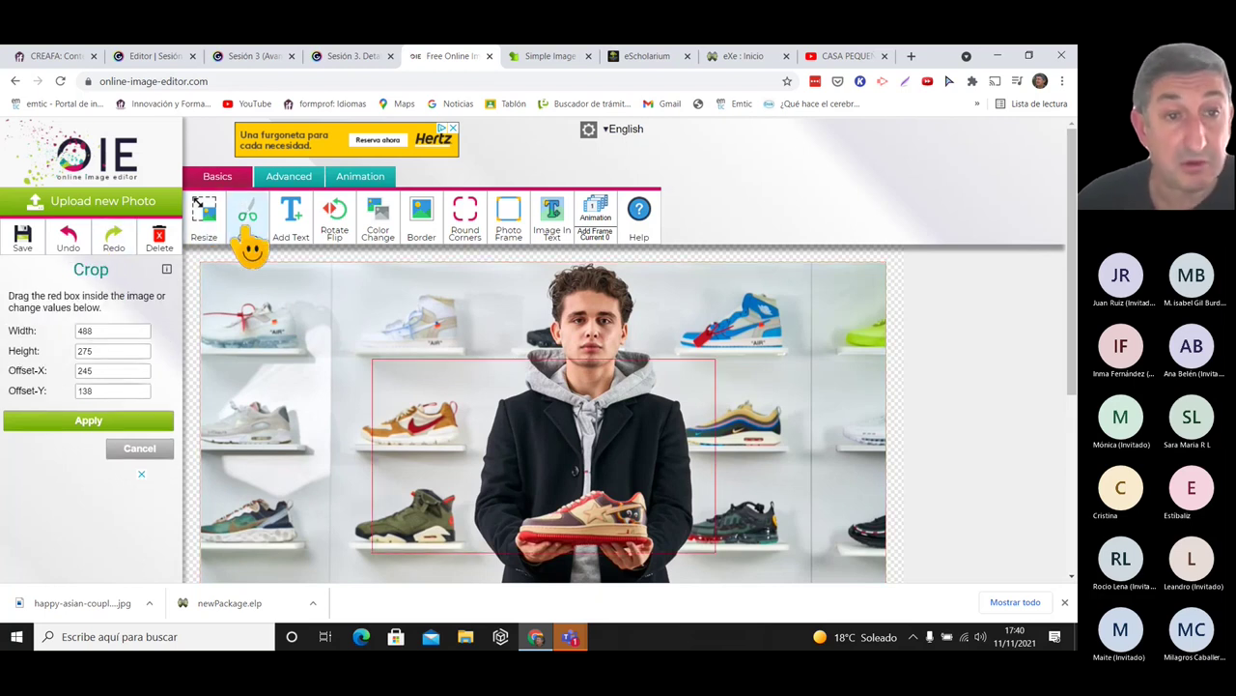
left_click(290, 235)
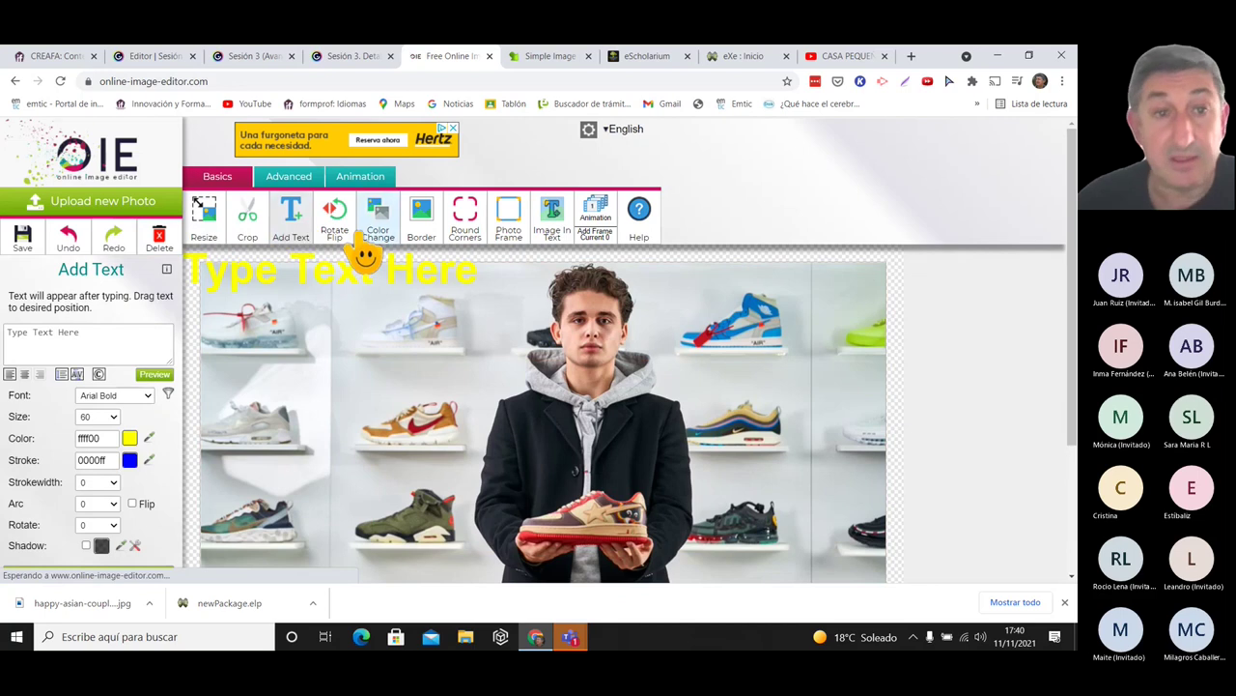
left_click(394, 250)
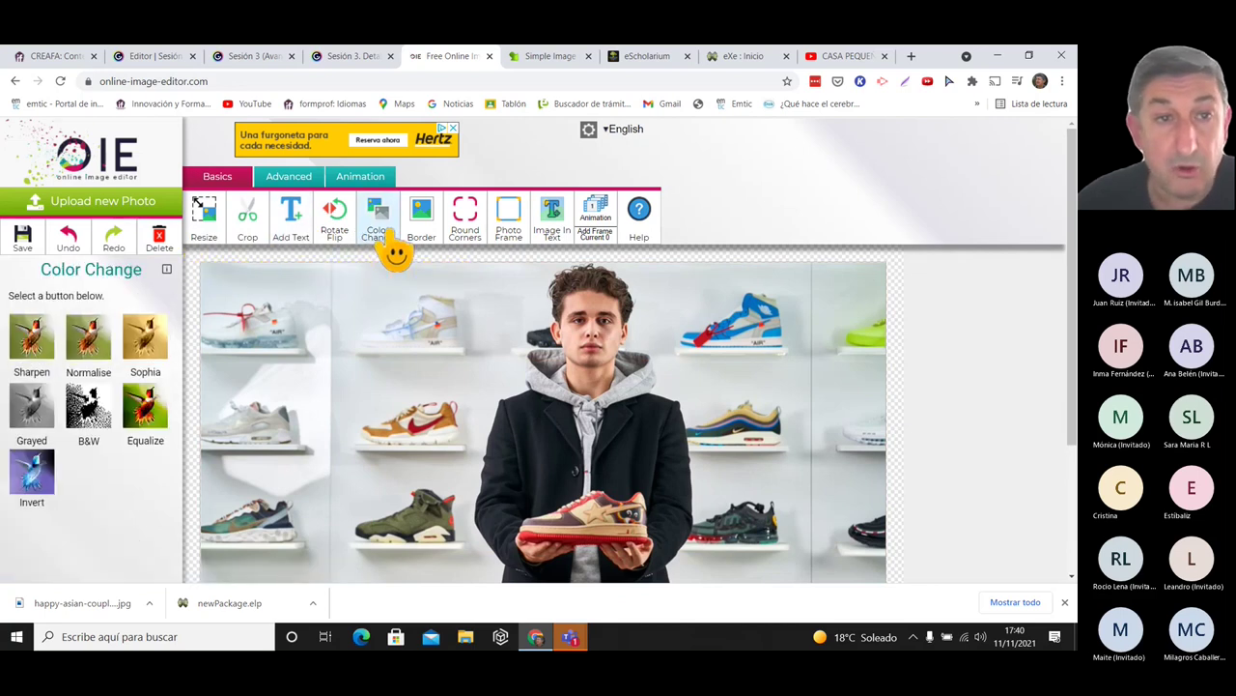
left_click(289, 181)
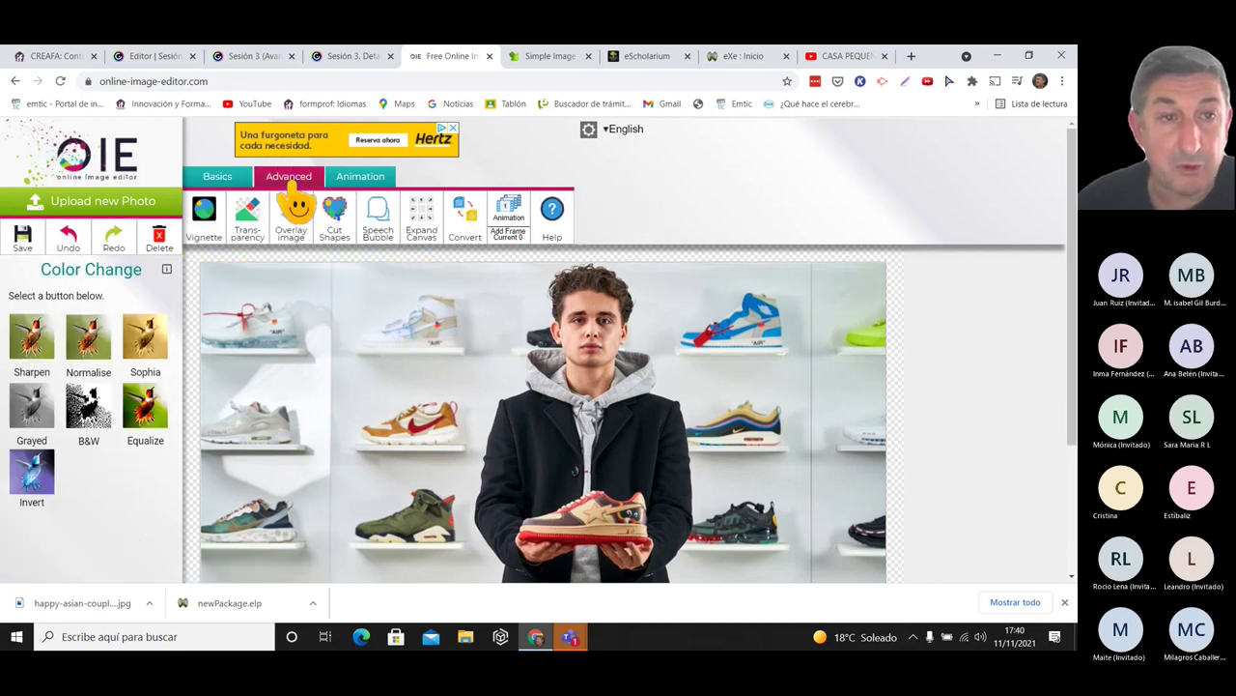
left_click(254, 225)
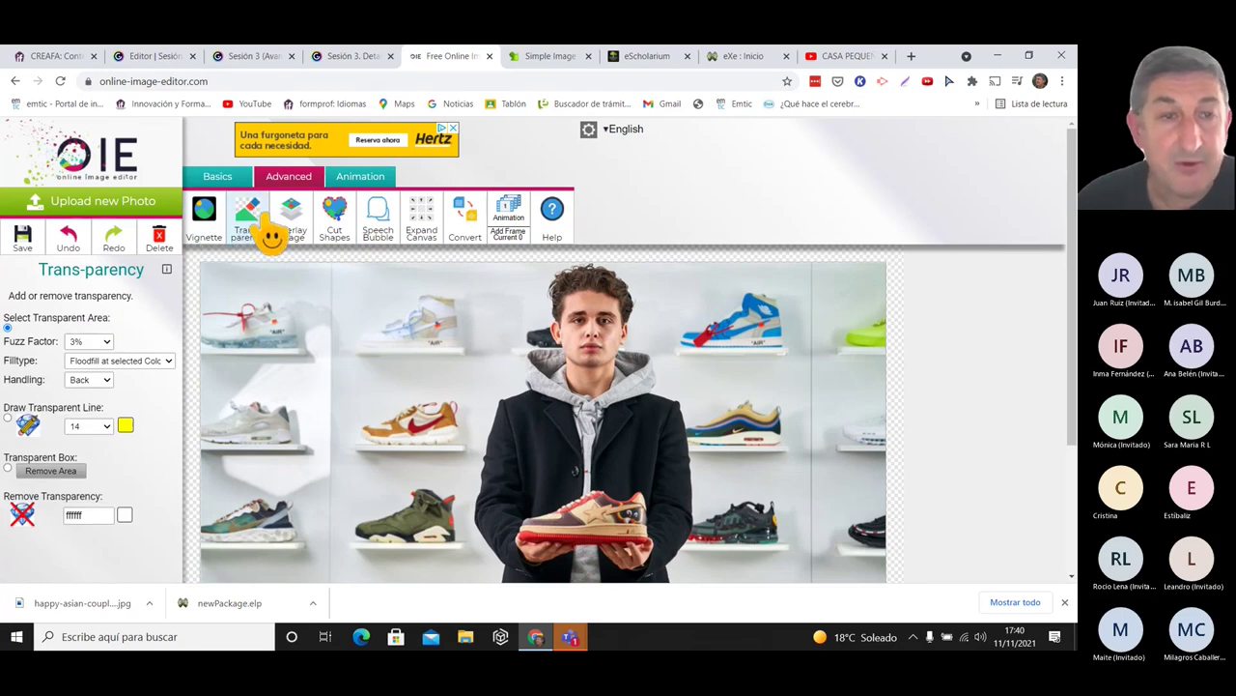
left_click(217, 178)
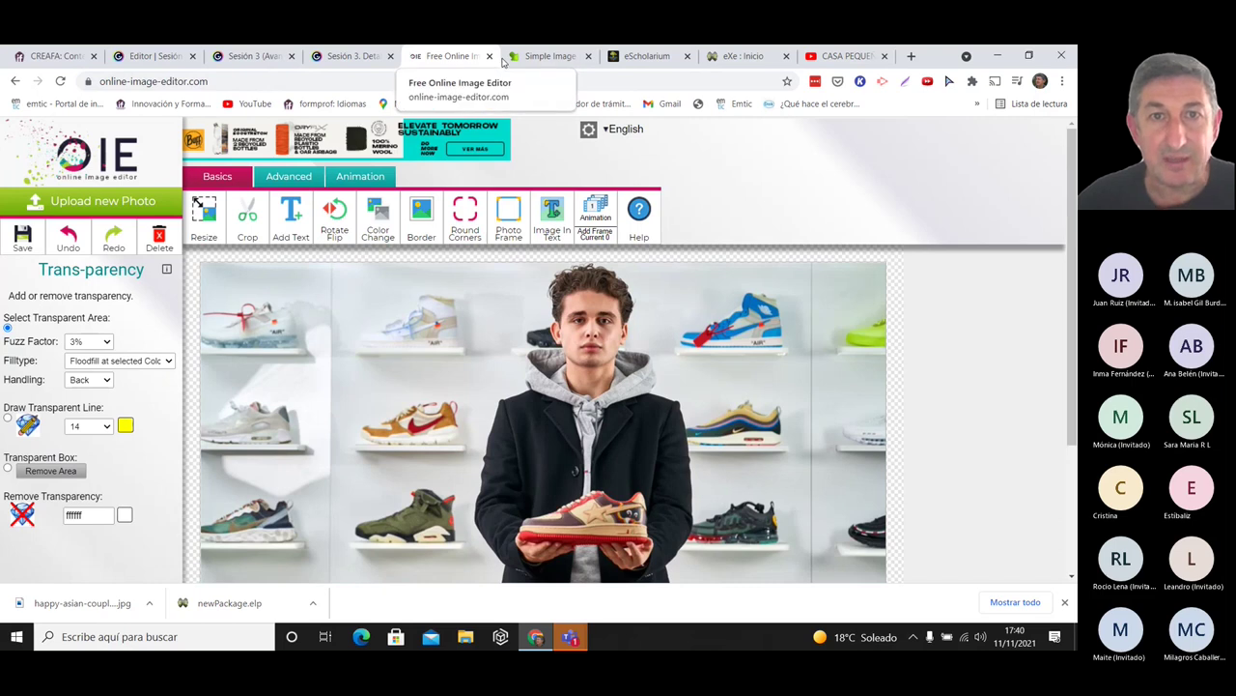
- Close the Online Image Editor and Simple Image Resizer tabs, then go to eScholarium
left_click(544, 58)
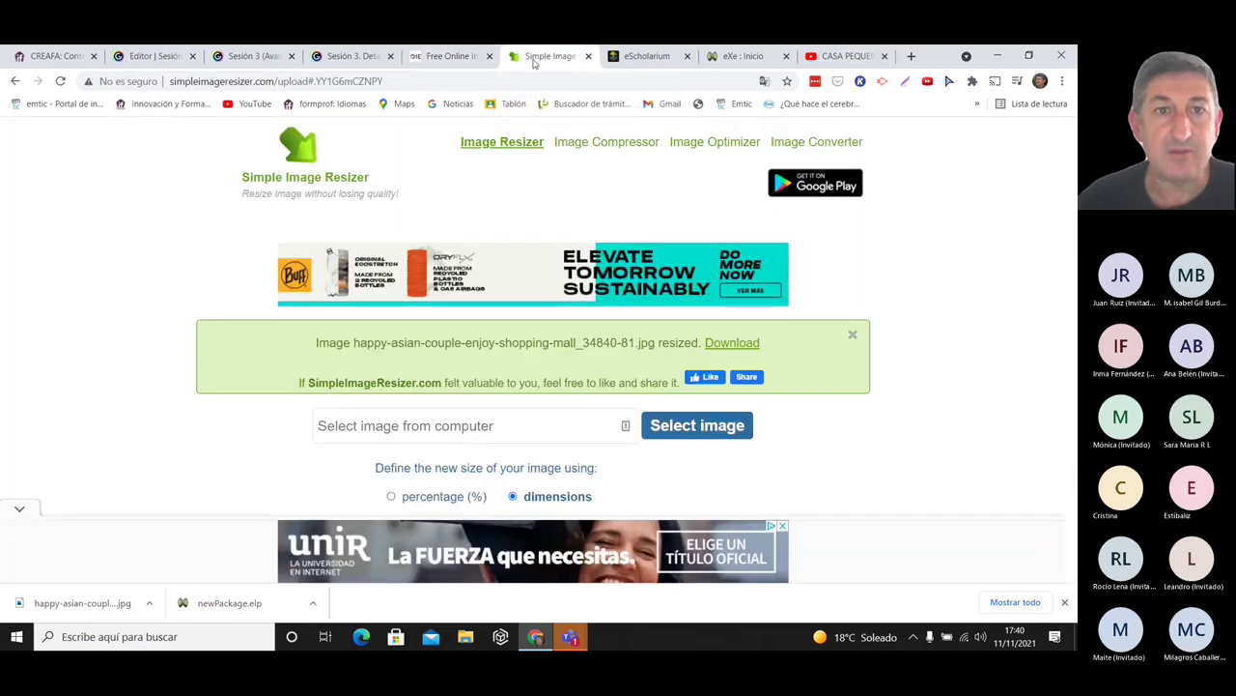
left_click(450, 56)
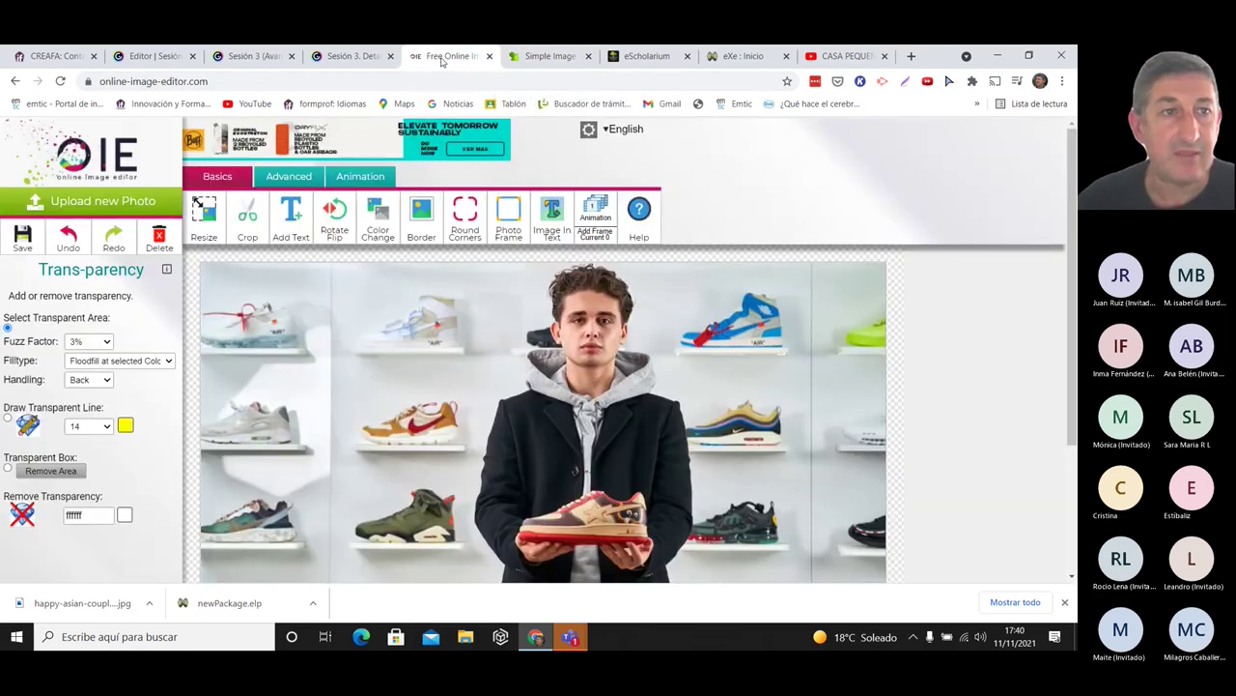
left_click(358, 57)
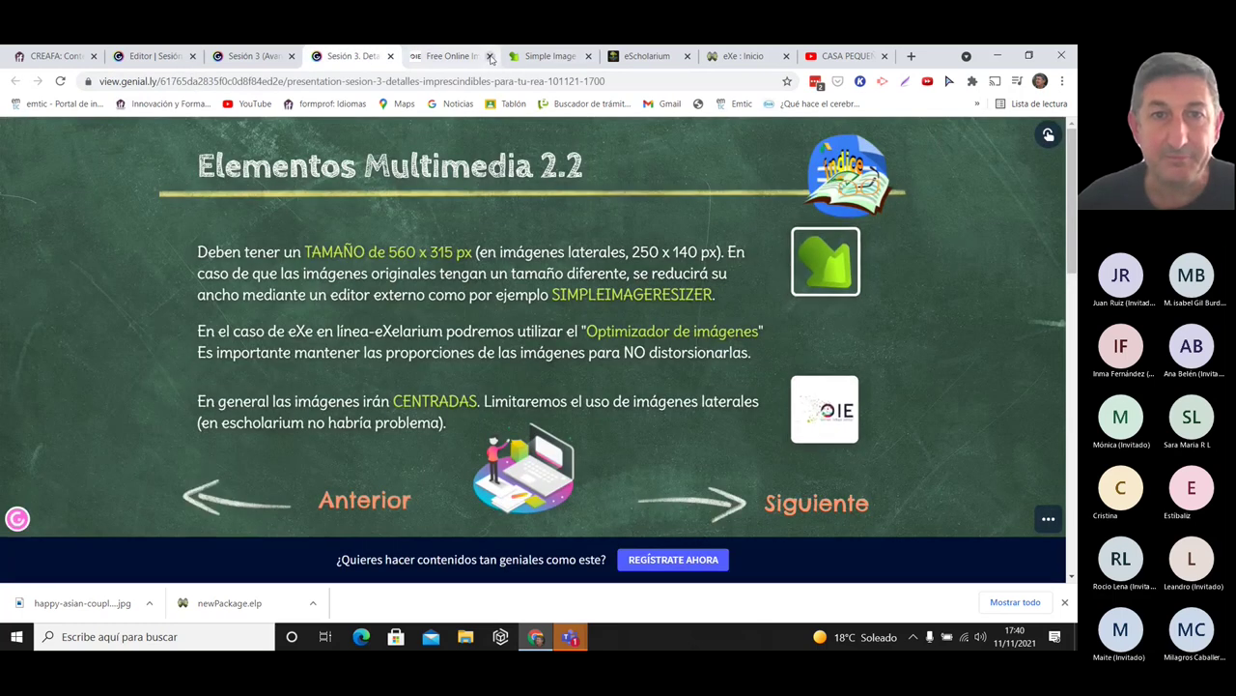
left_click(488, 56)
left_click(490, 56)
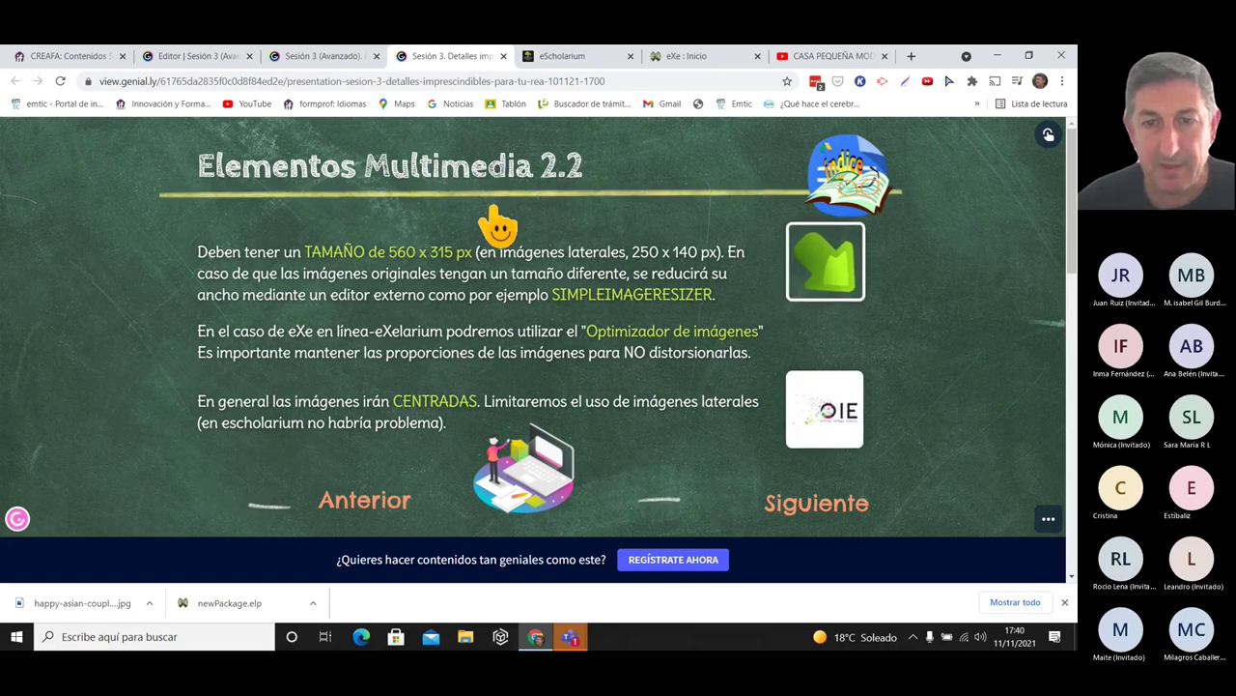
mouse_move(665, 355)
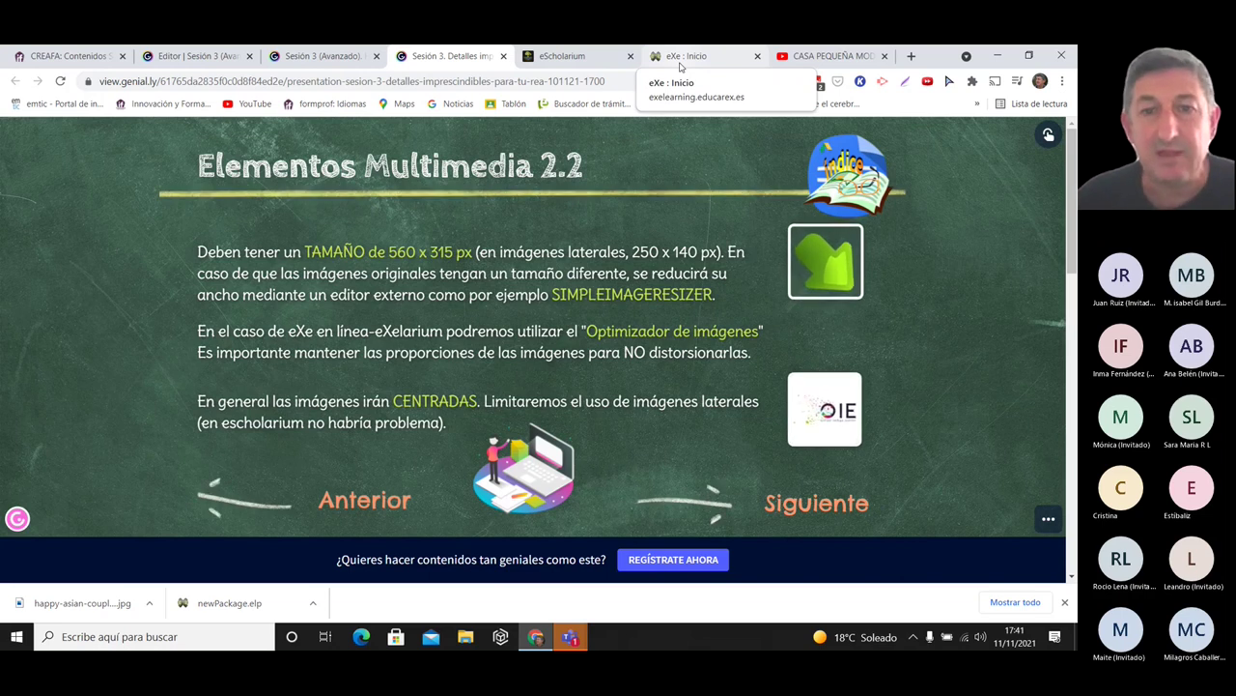
left_click(570, 56)
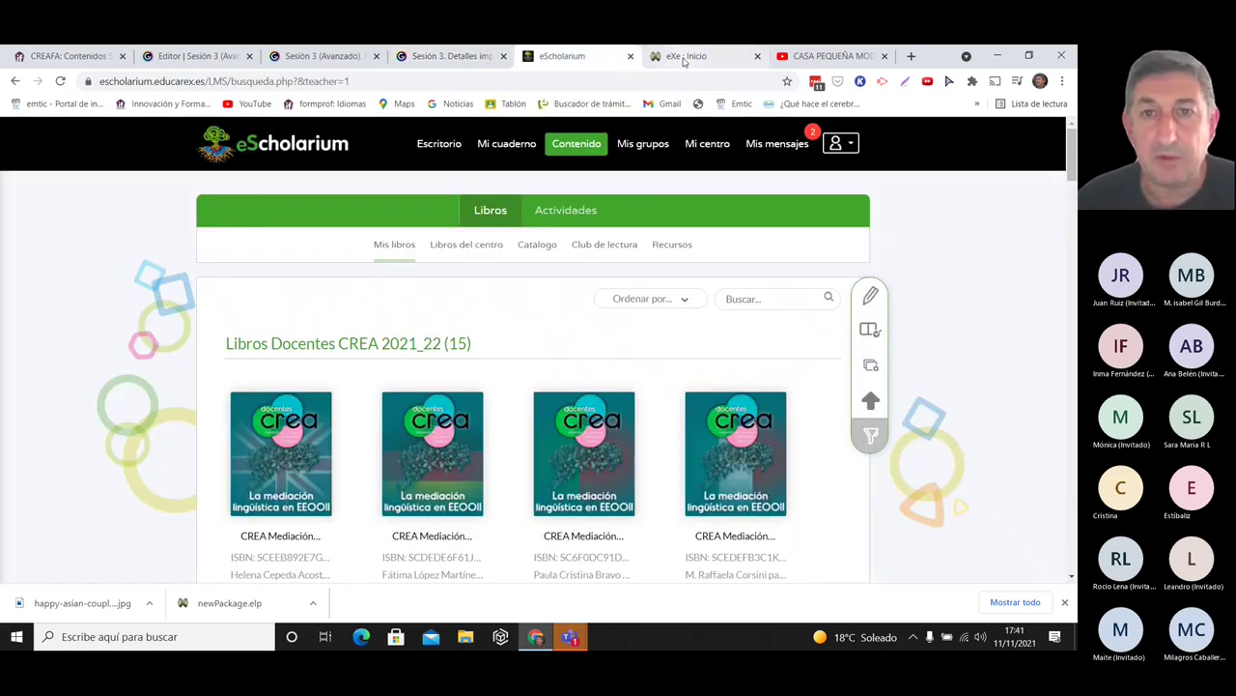
- Edit the Inicio text iDevice and open the image dialog with Optimizar imagen on
left_click(685, 58)
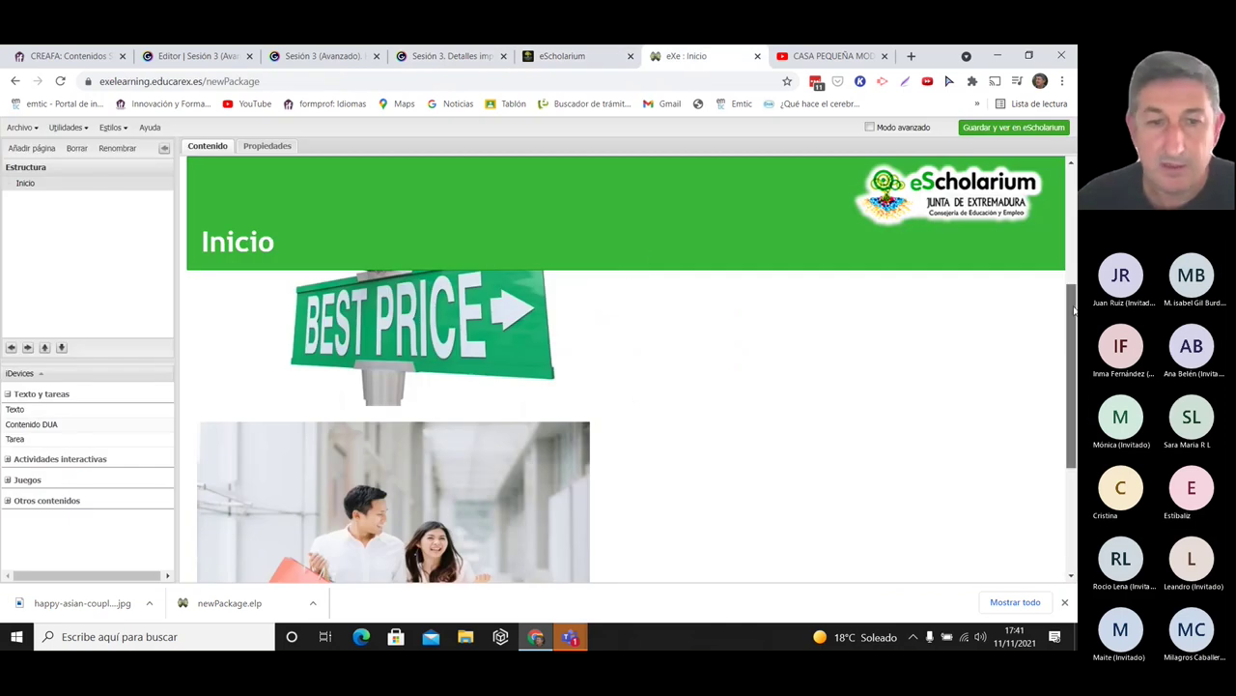
scroll(1068, 319, "down", 3)
left_click(204, 505)
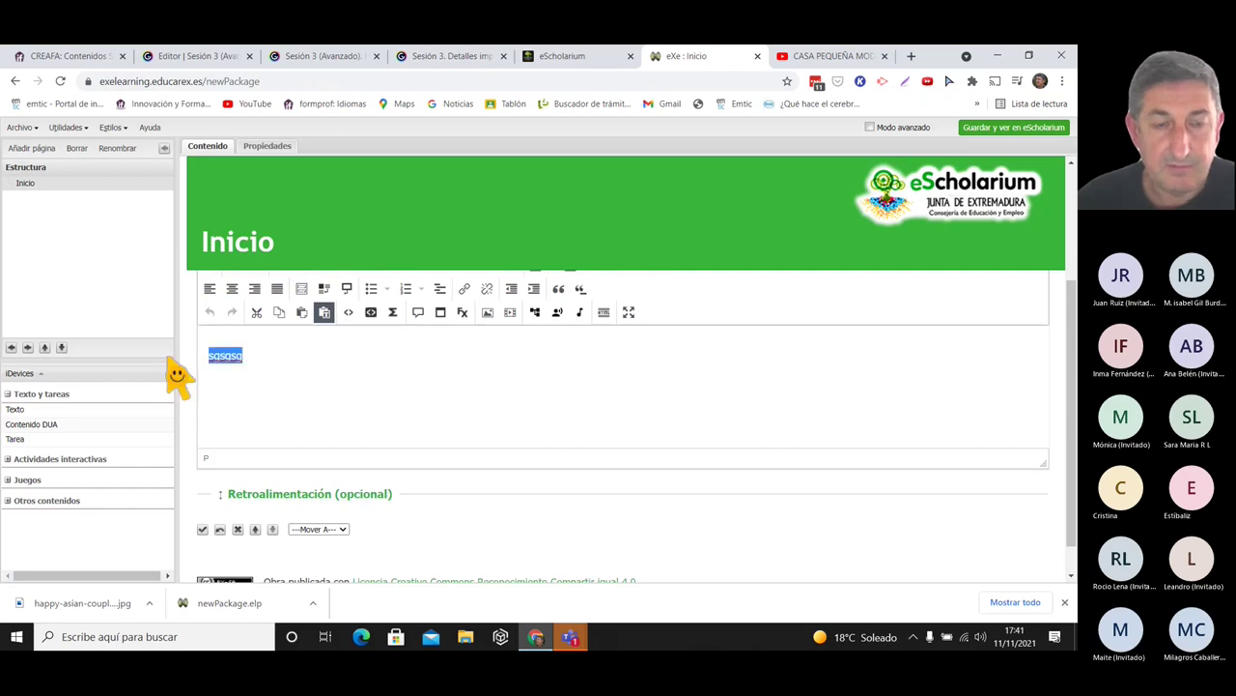
left_click(487, 312)
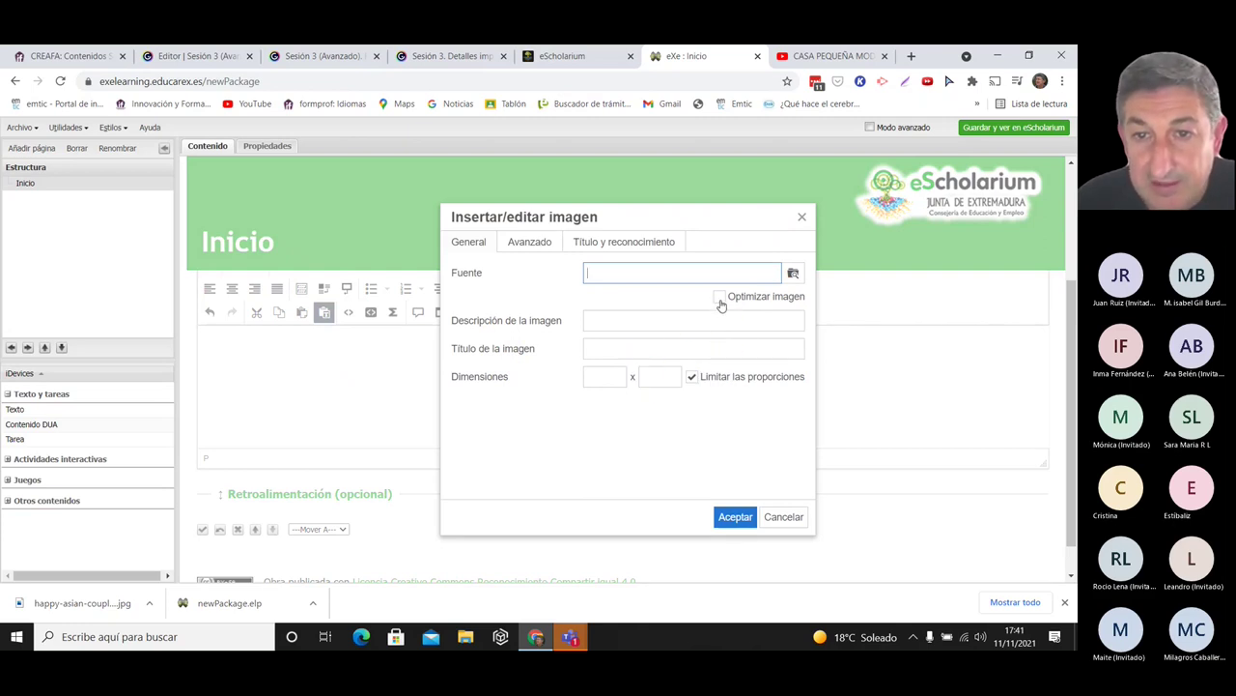
left_click(802, 216)
left_click(488, 312)
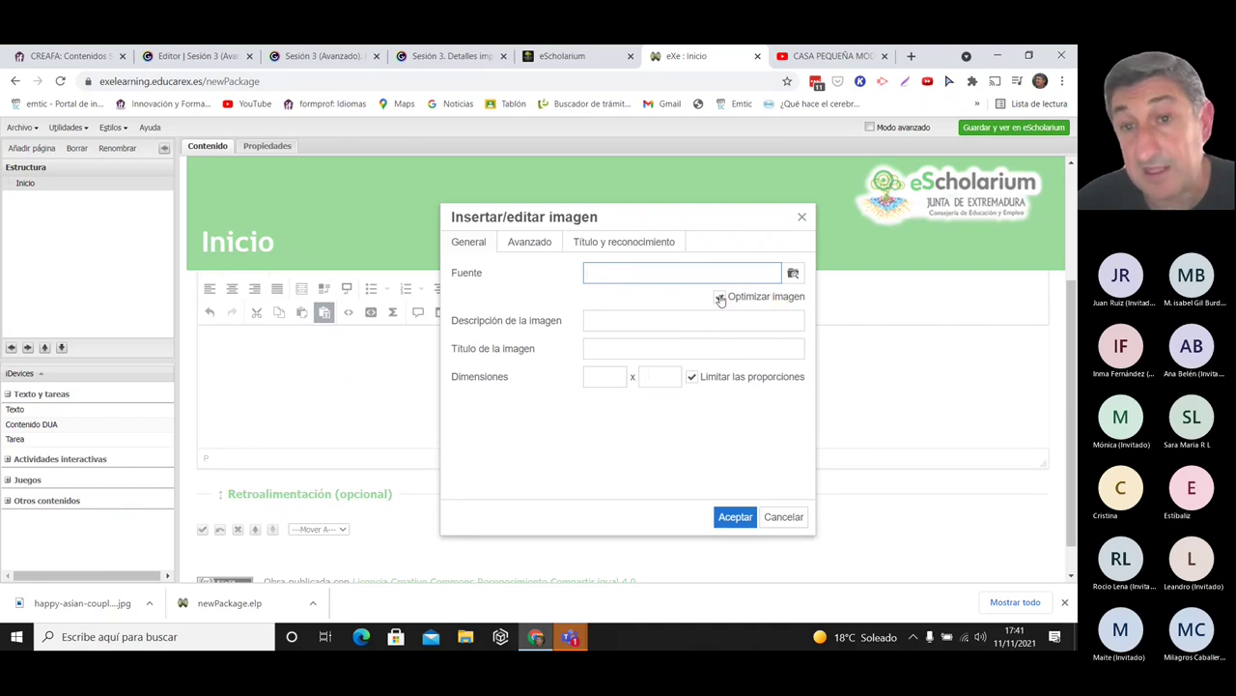
left_click(793, 274)
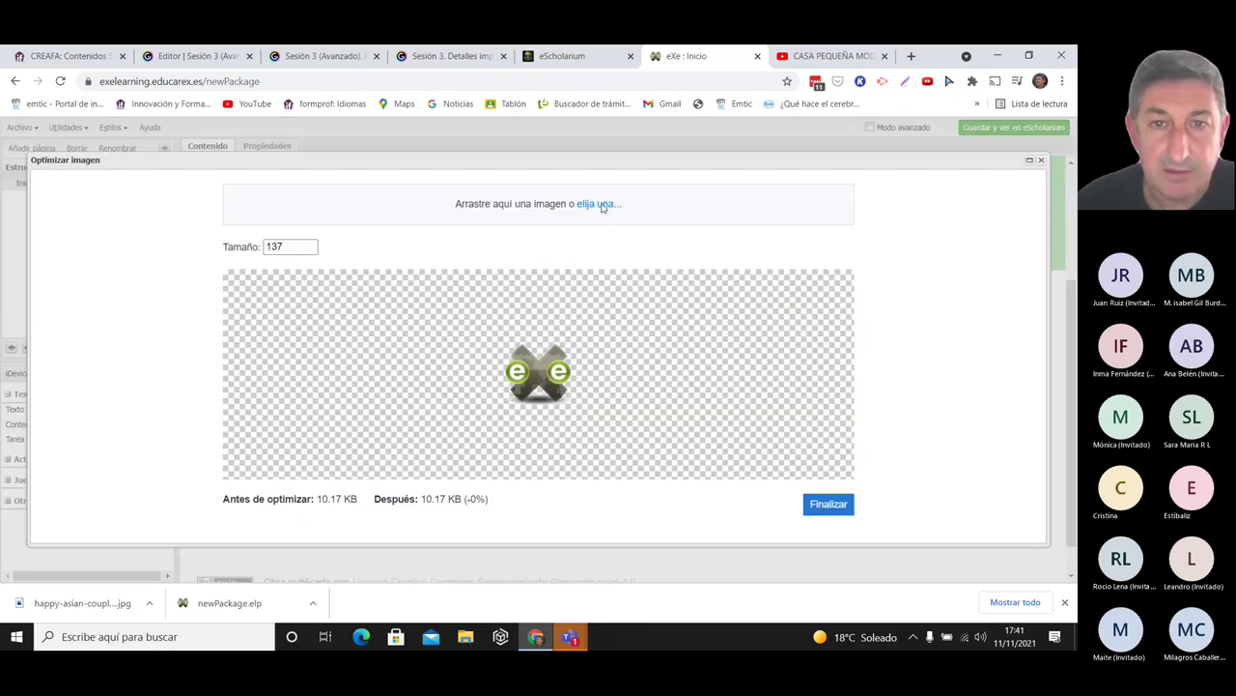
- Optimize the gettyimages photo at 50% quality (84.08 KB) and use it as the source
left_click(601, 207)
left_click(237, 291)
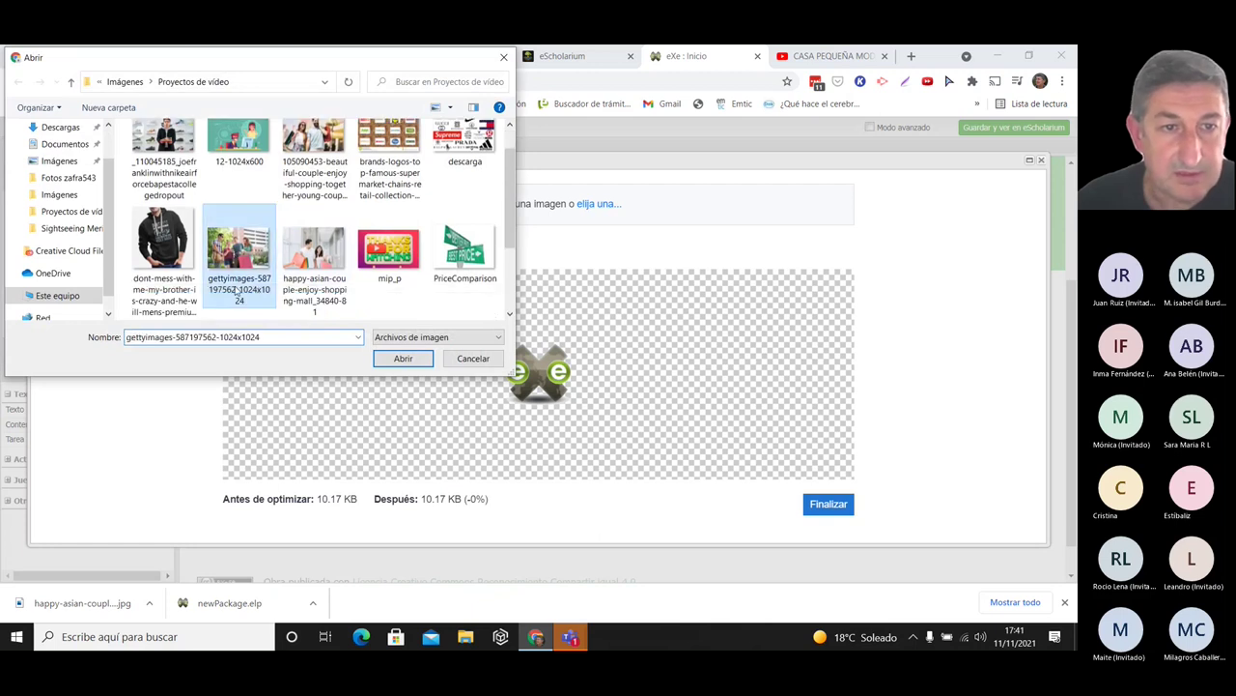
left_click(402, 358)
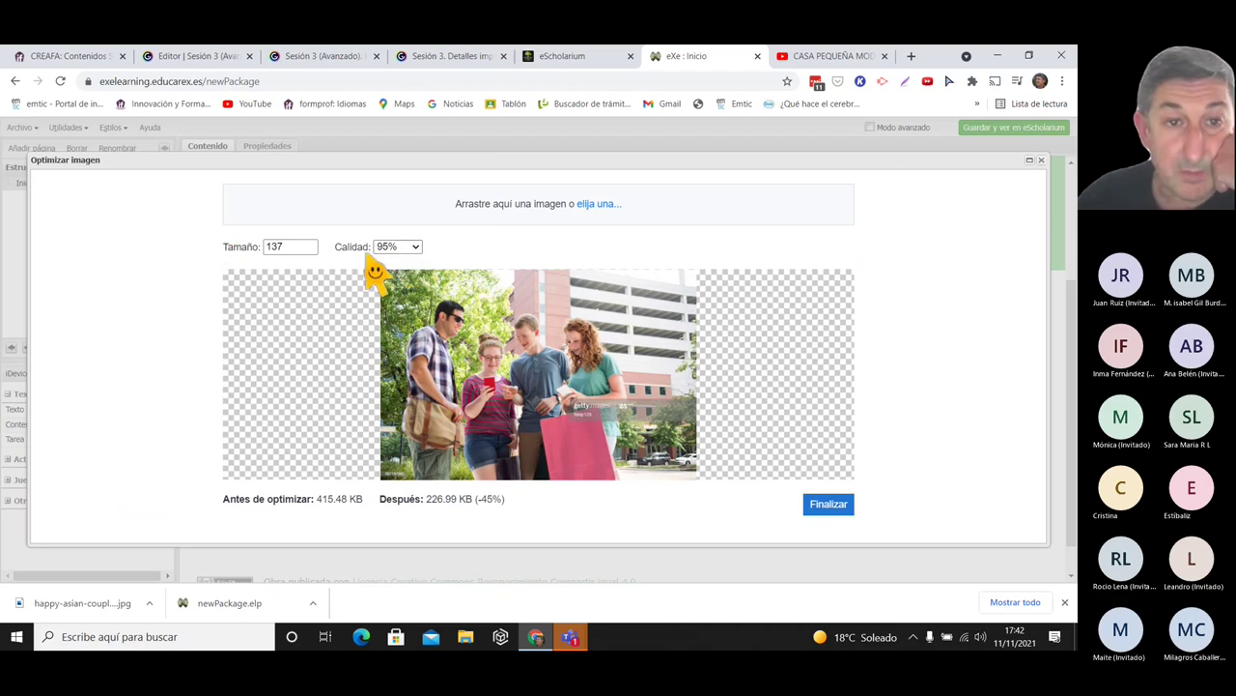
left_click(406, 248)
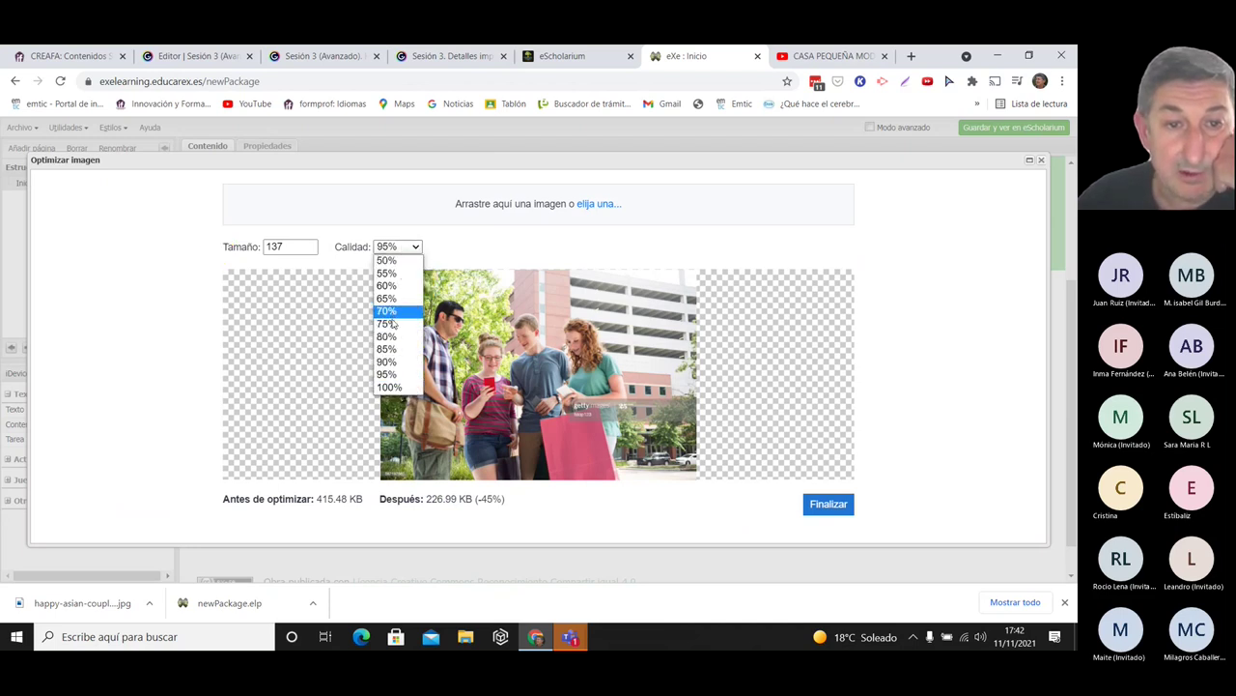
left_click(389, 287)
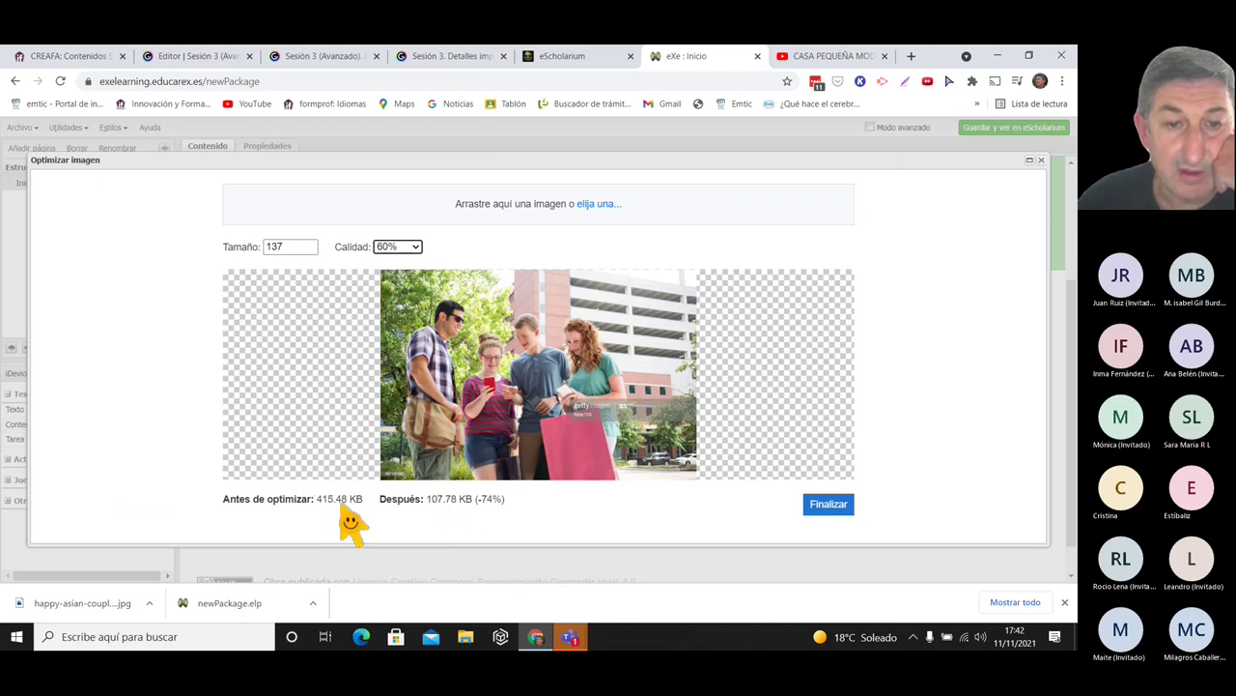
left_click(401, 248)
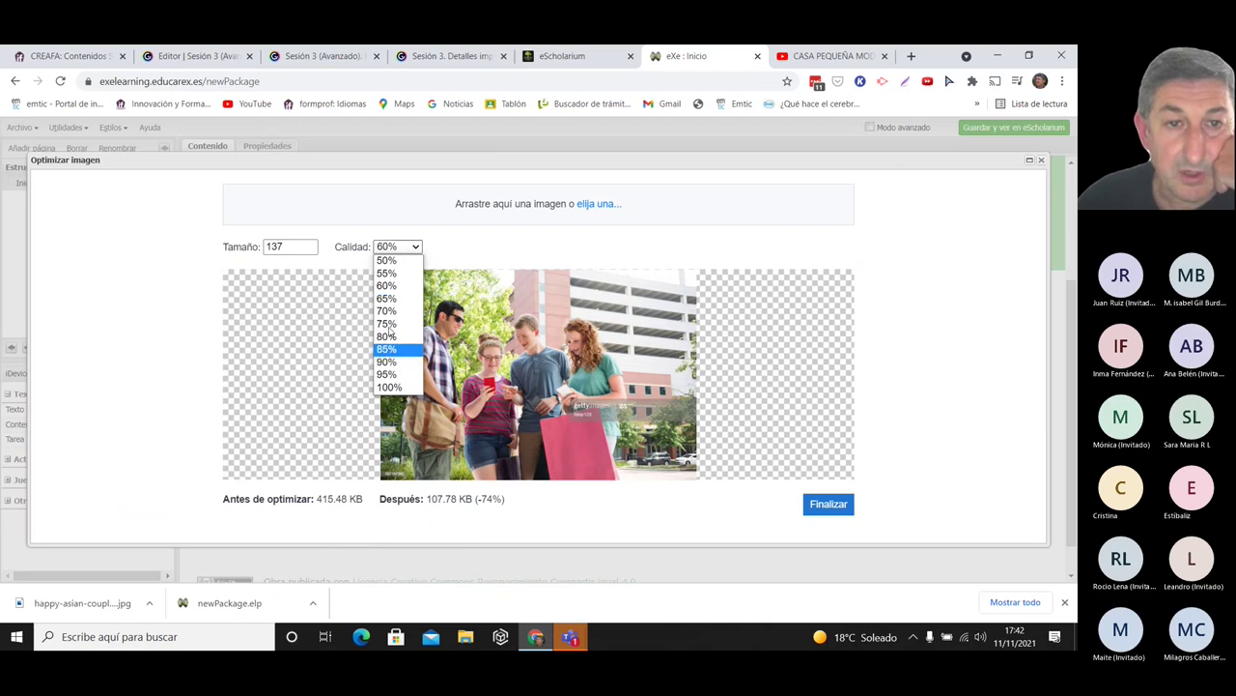
left_click(386, 260)
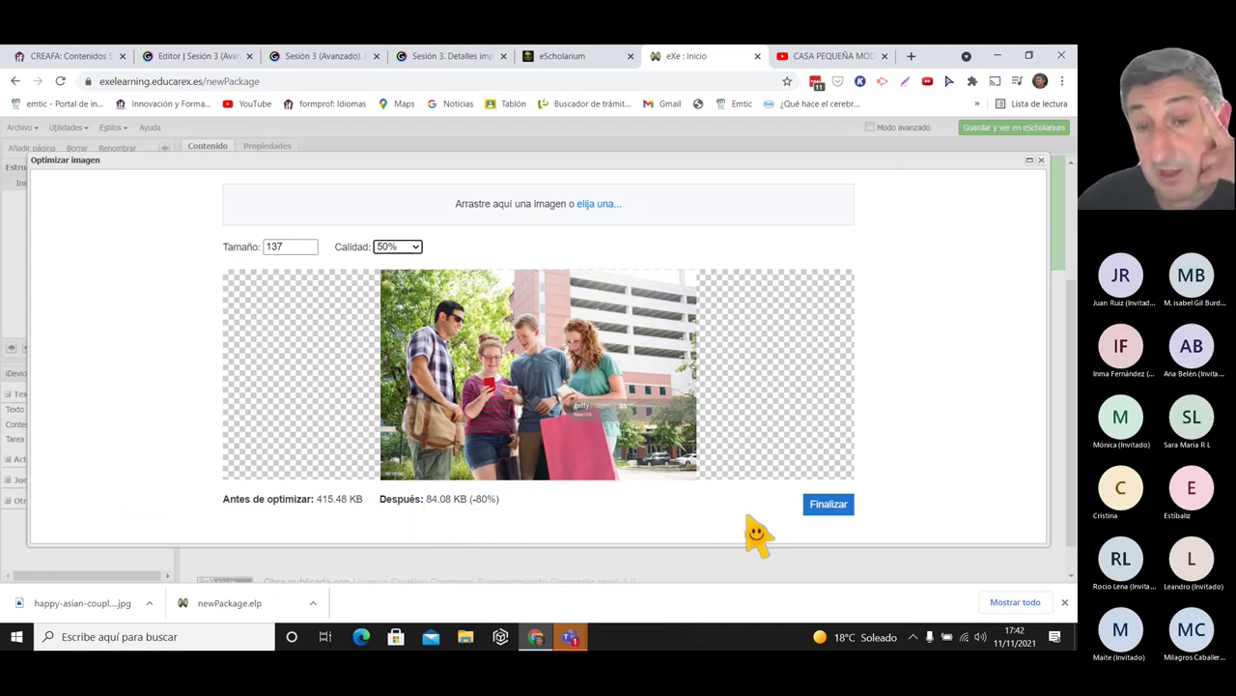
left_click(829, 504)
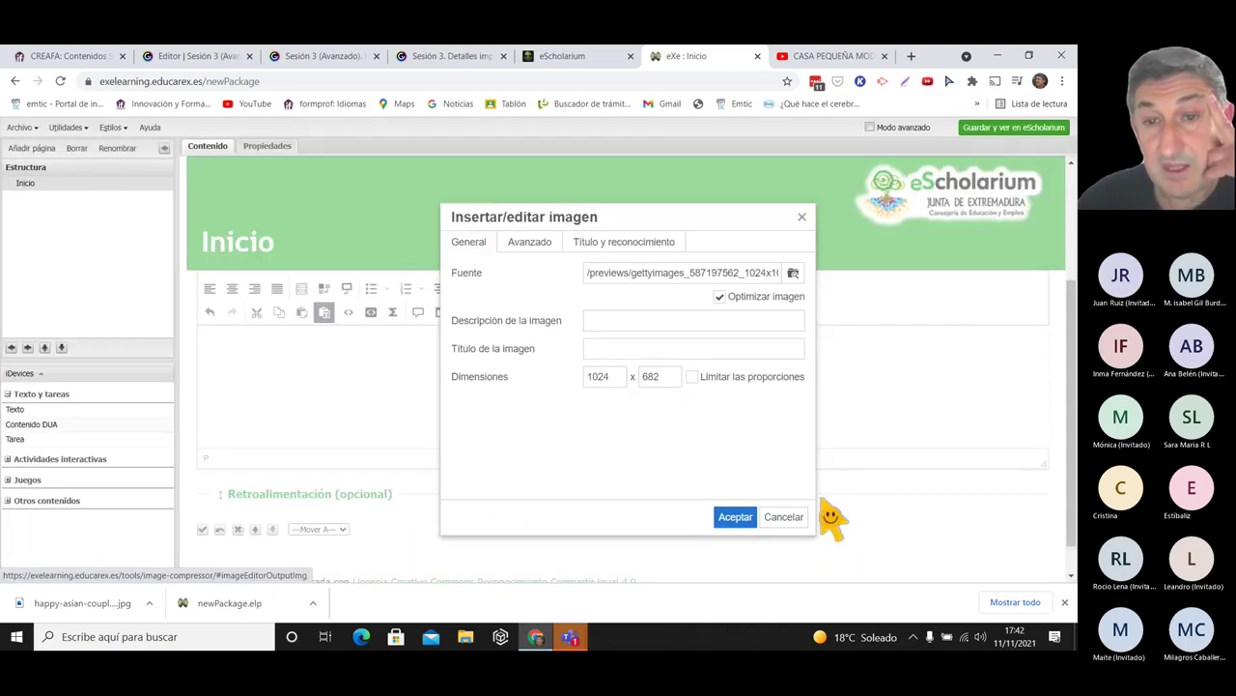
- Close the image dialog without inserting and save the text iDevice
left_click(655, 353)
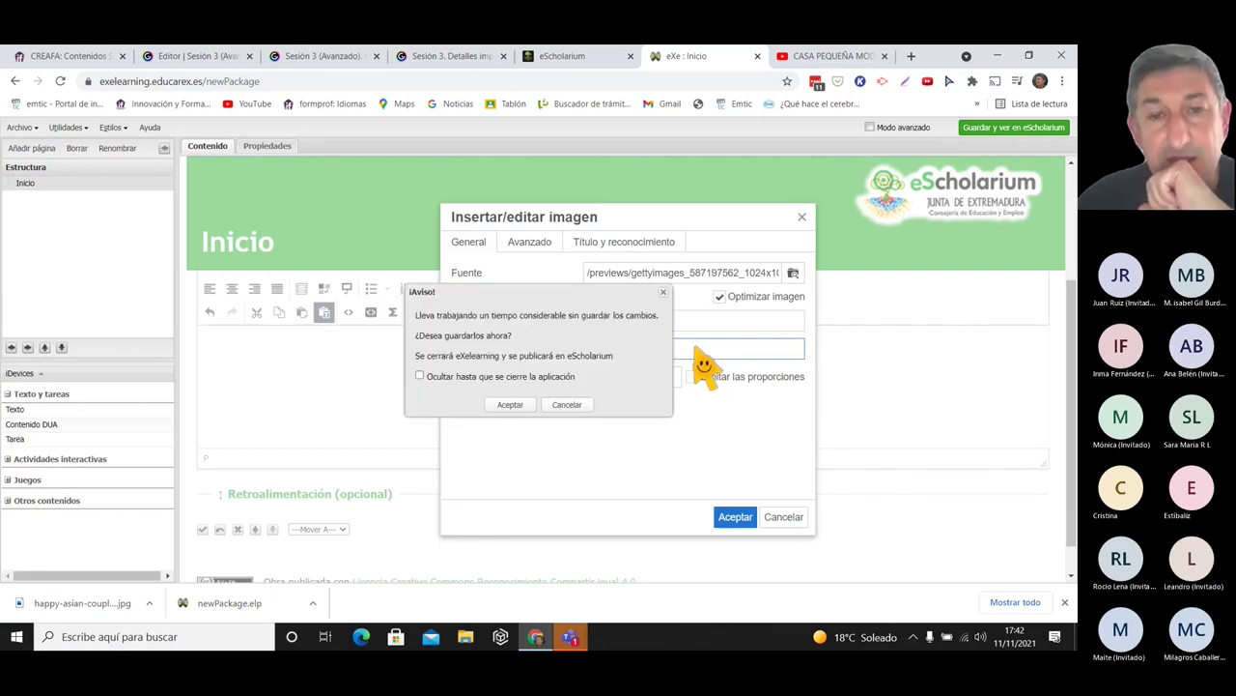
left_click(664, 292)
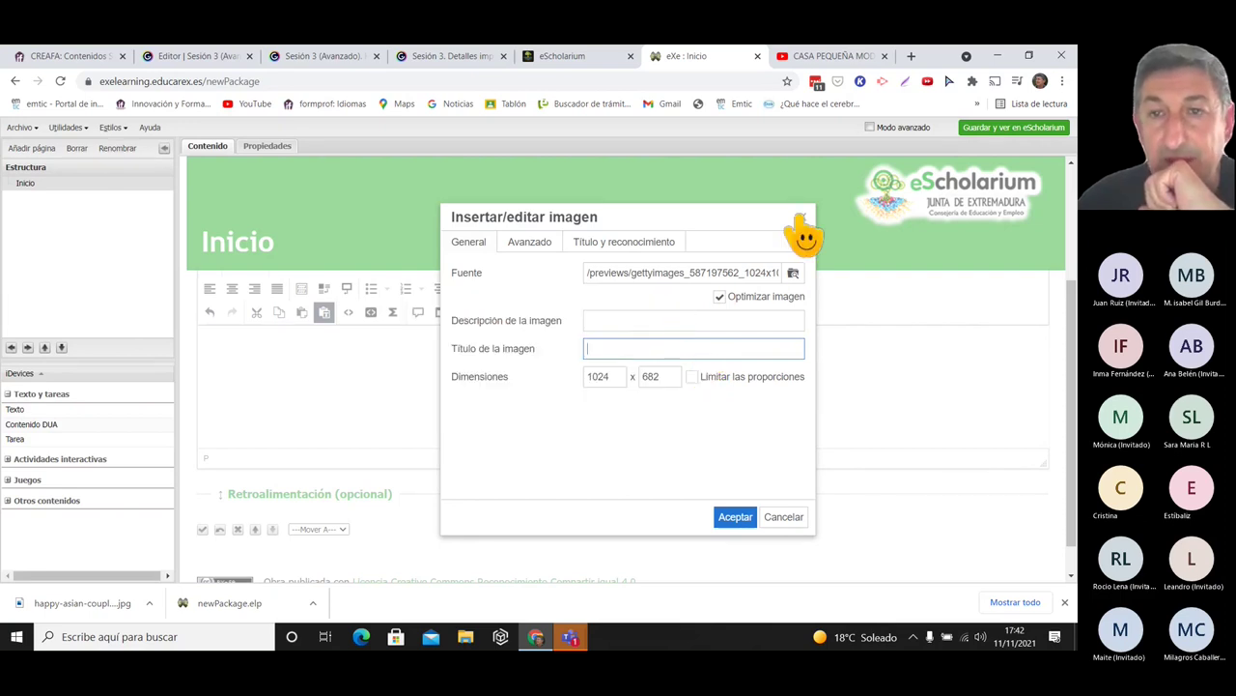
left_click(802, 217)
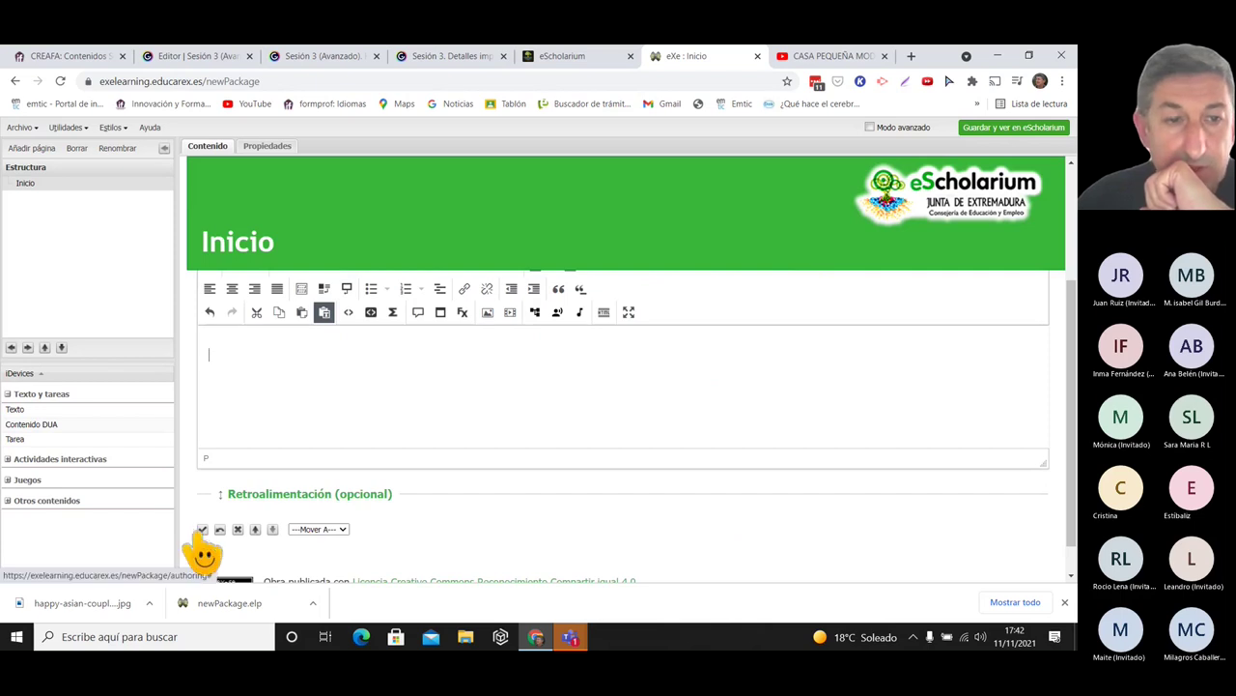
left_click(202, 529)
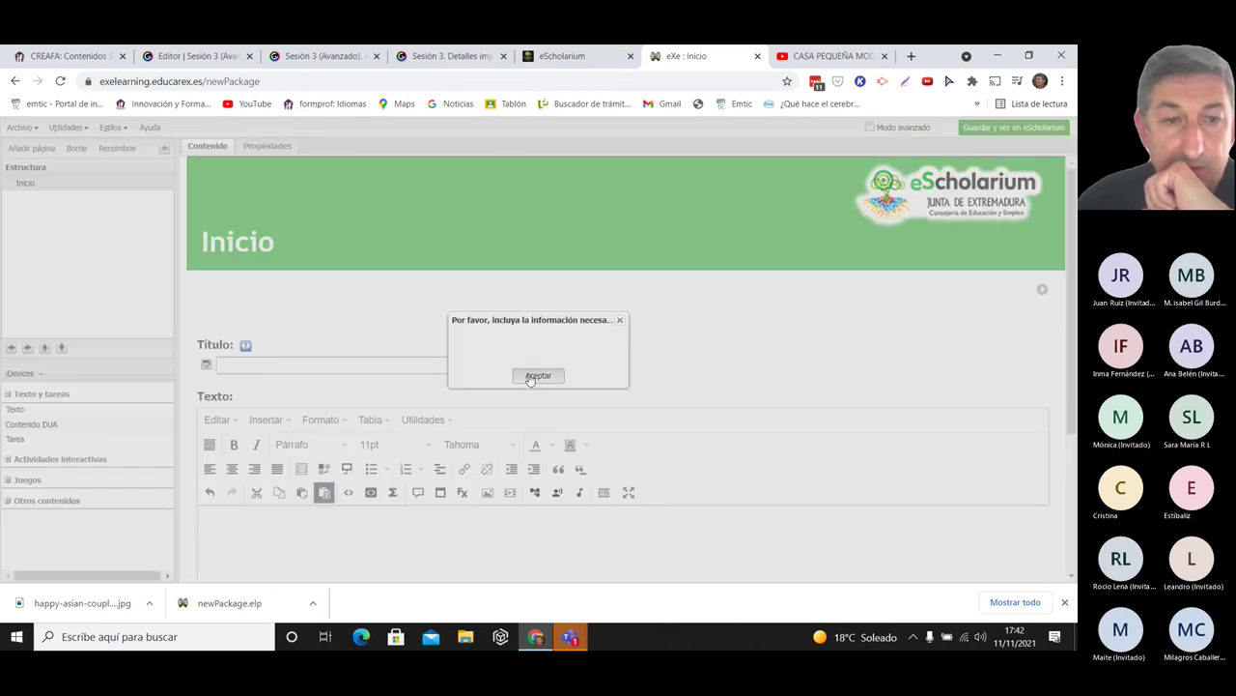
left_click(537, 375)
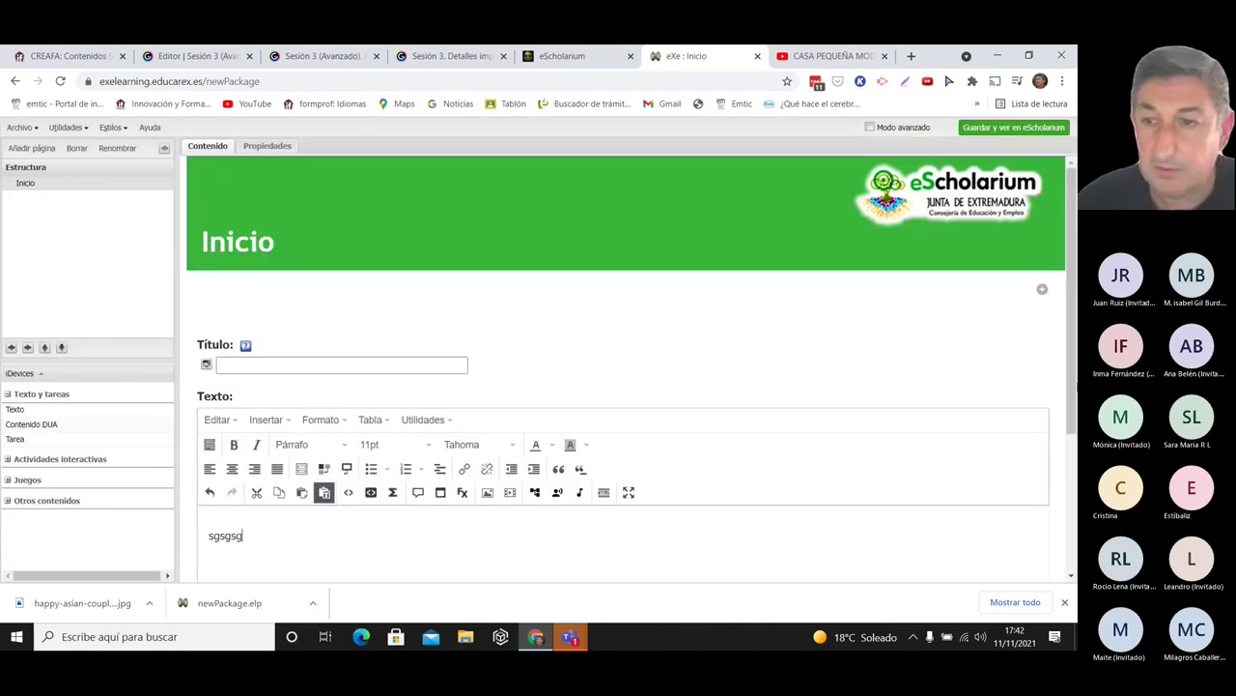
scroll(208, 512, "down", 3)
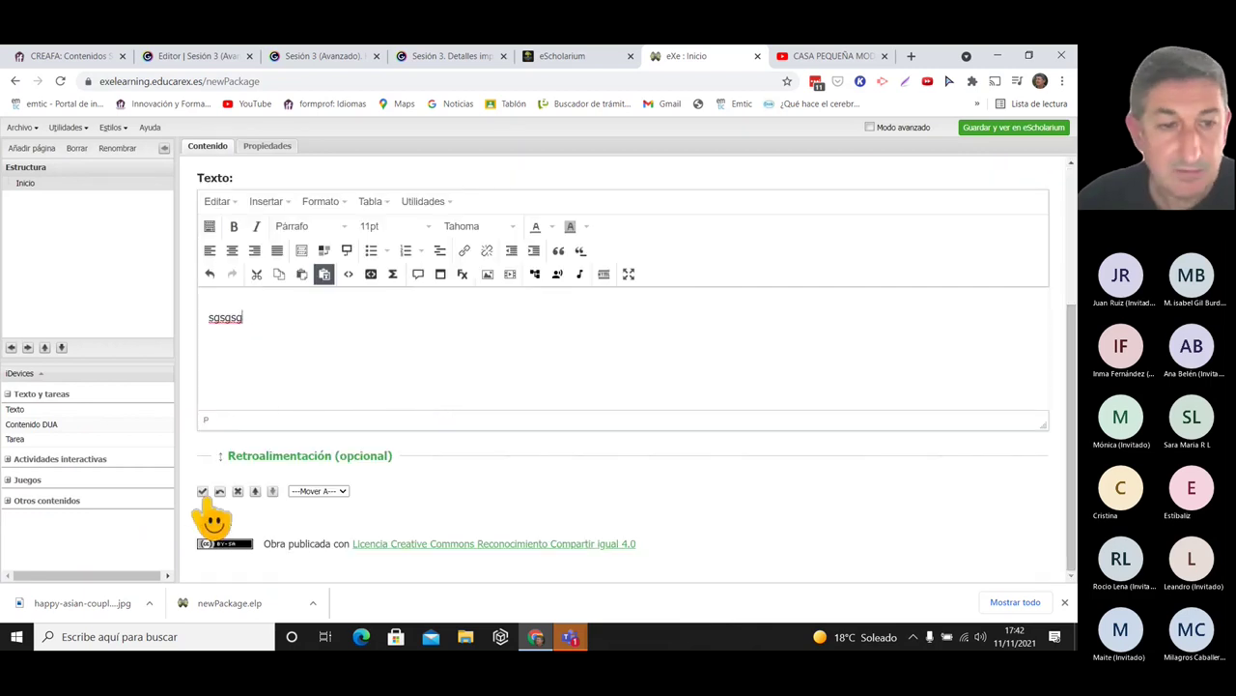
left_click(203, 492)
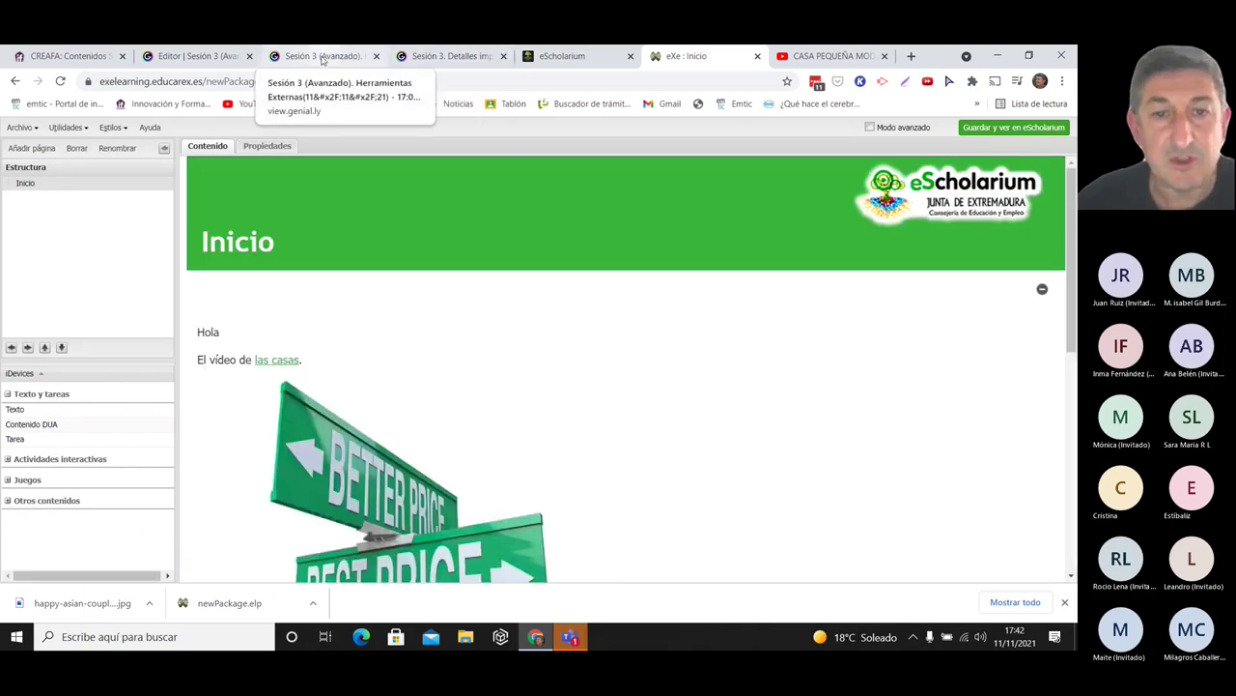
- Show the IMÁGENES CENTRADAS example on the Genially Elementos Multimedia 2.2 slide
left_click(322, 56)
left_click(451, 56)
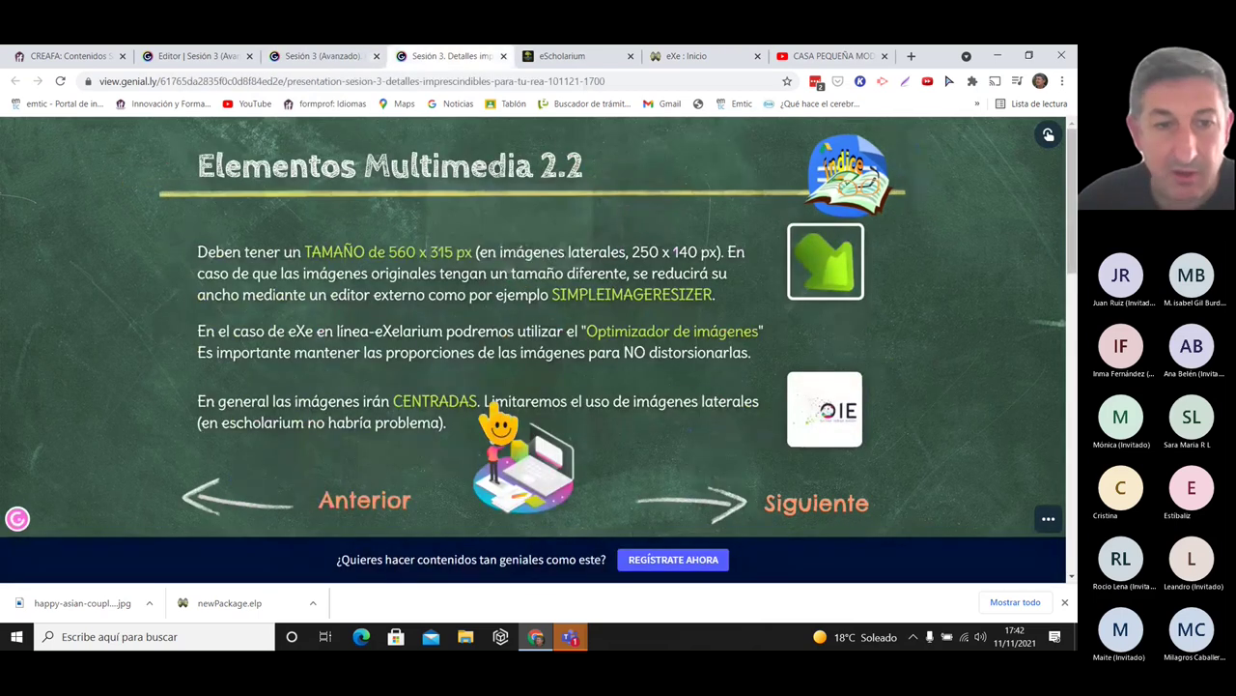
left_click(488, 406)
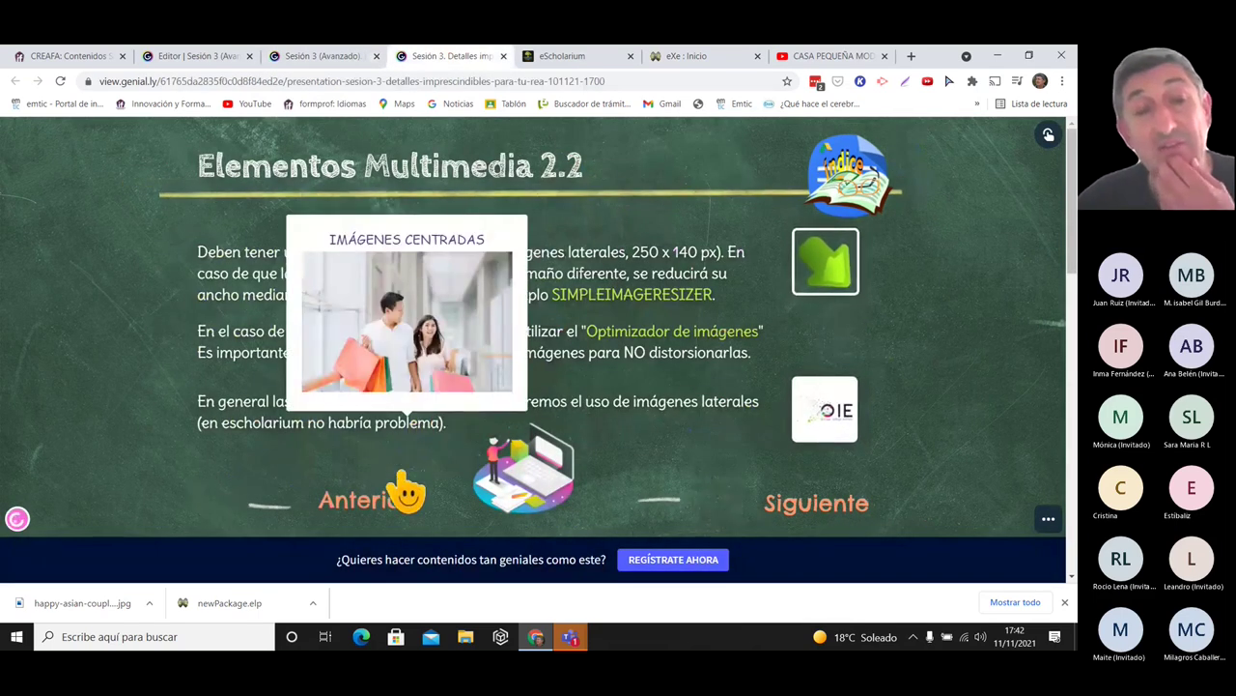
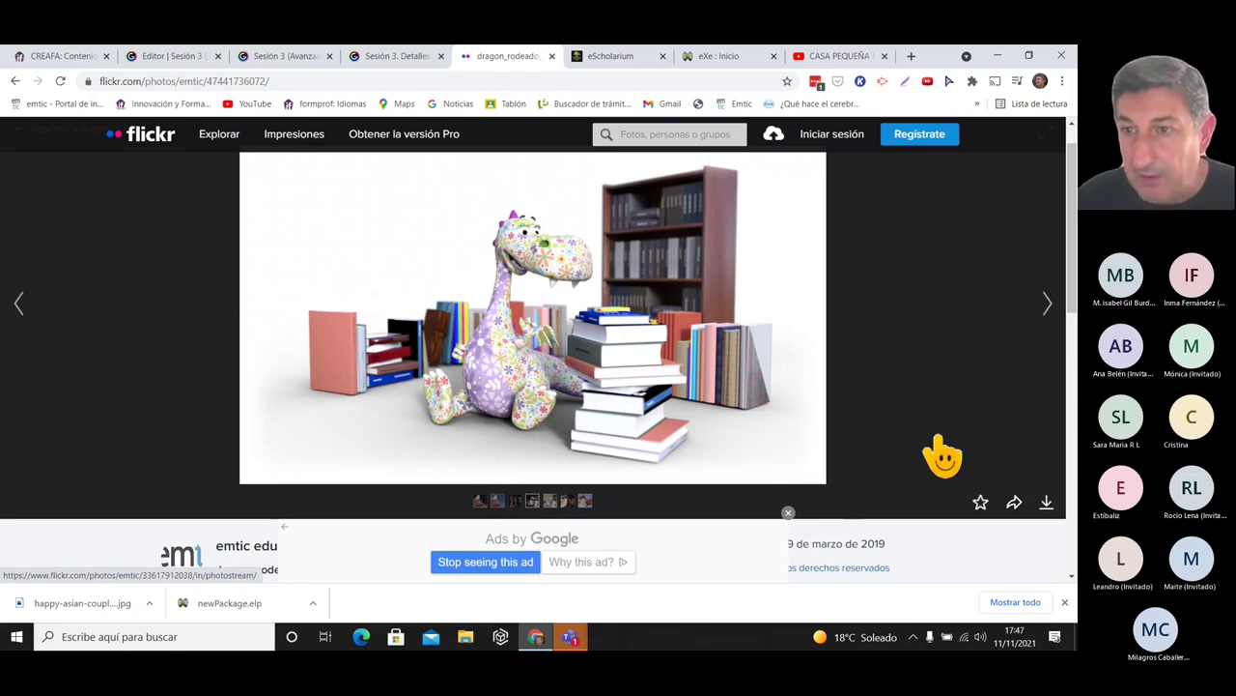
- Check the dragon photo's licence terms, then close the licence help article
left_click_drag(1074, 280, 1074, 323)
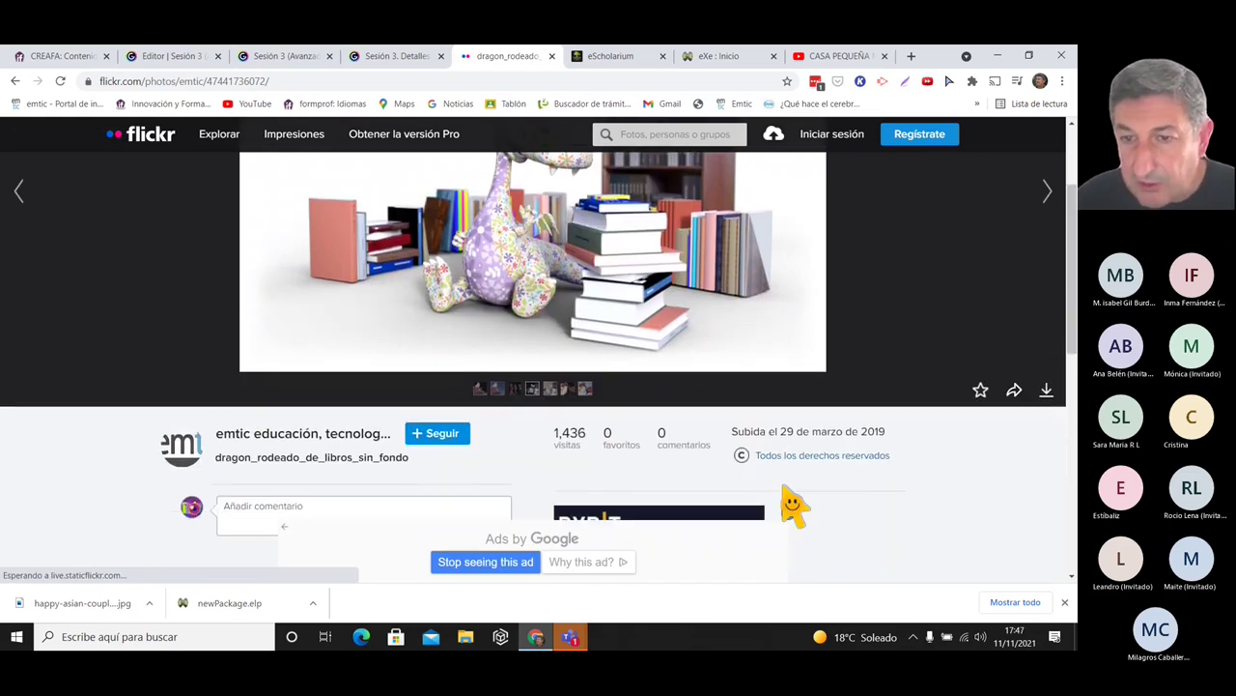
left_click(812, 455)
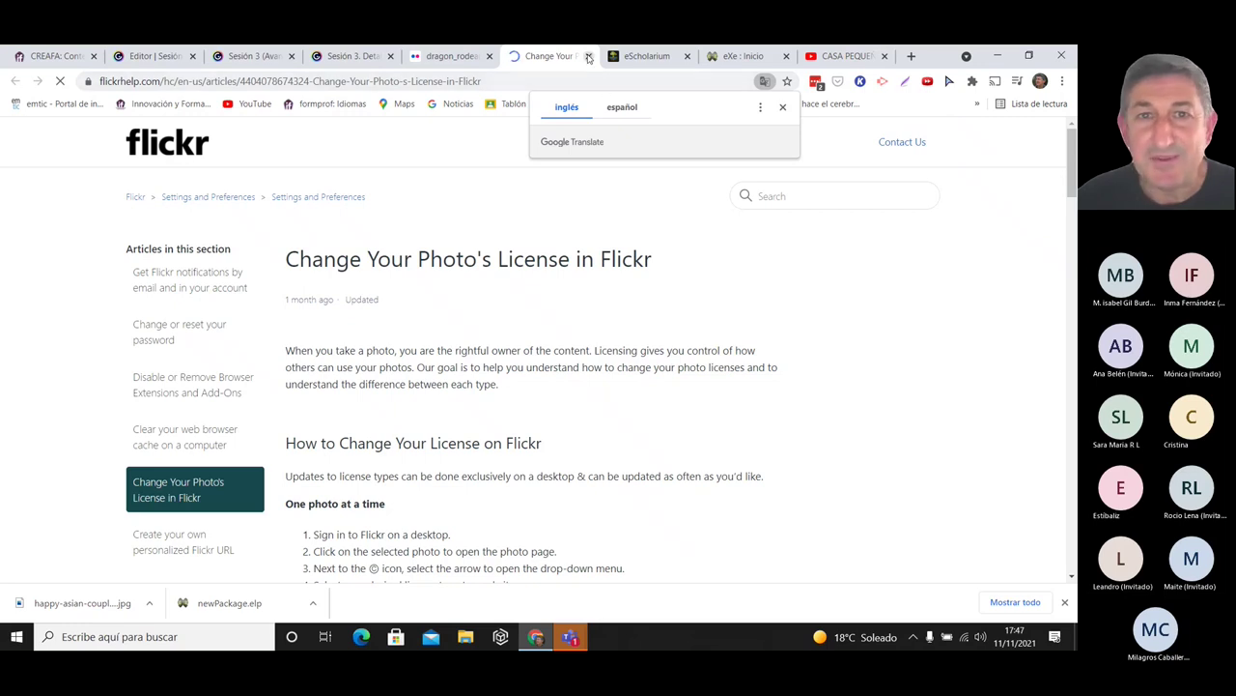
left_click(588, 56)
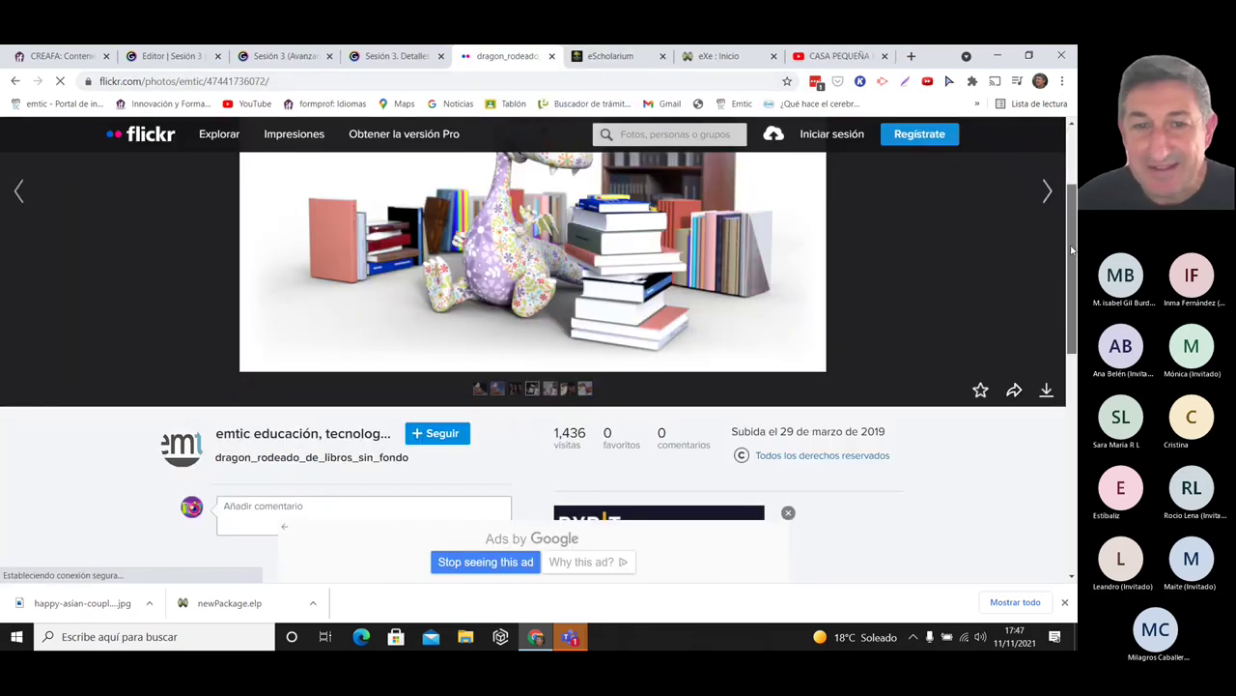
scroll(579, 270, "up", 2)
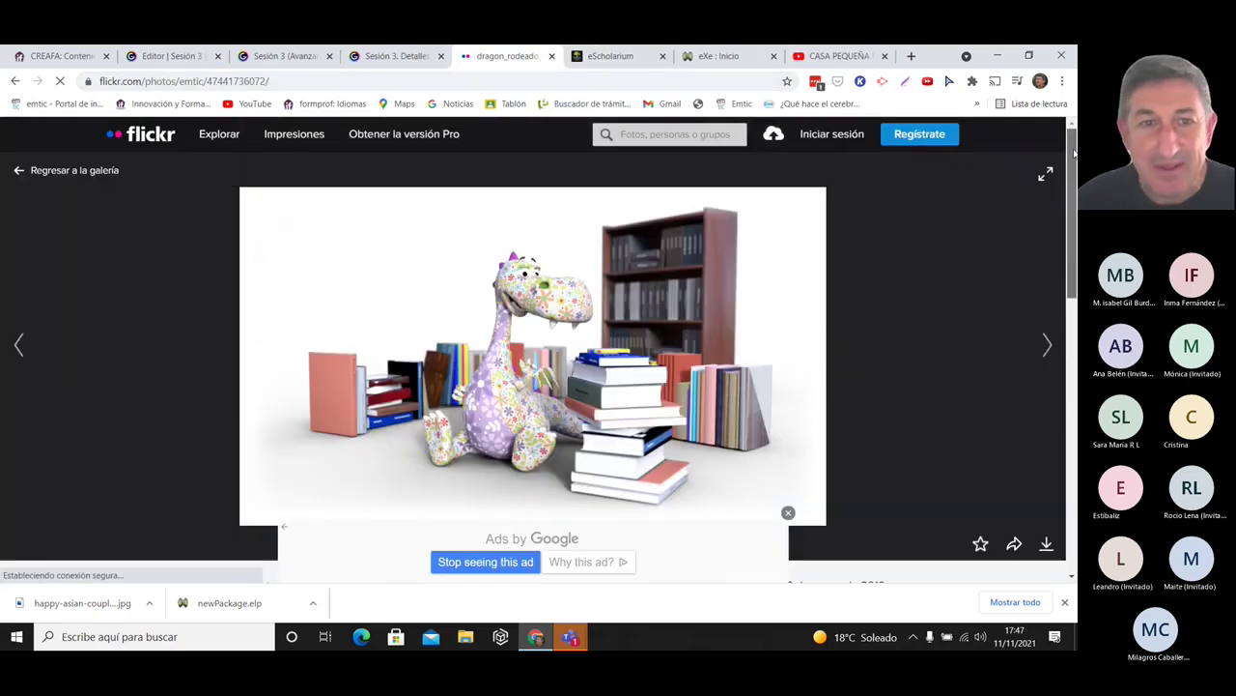
- Open the 'locutando' radio photo from the EMTIC gallery and confirm its CC BY-SA 2.0 licence
left_click(19, 176)
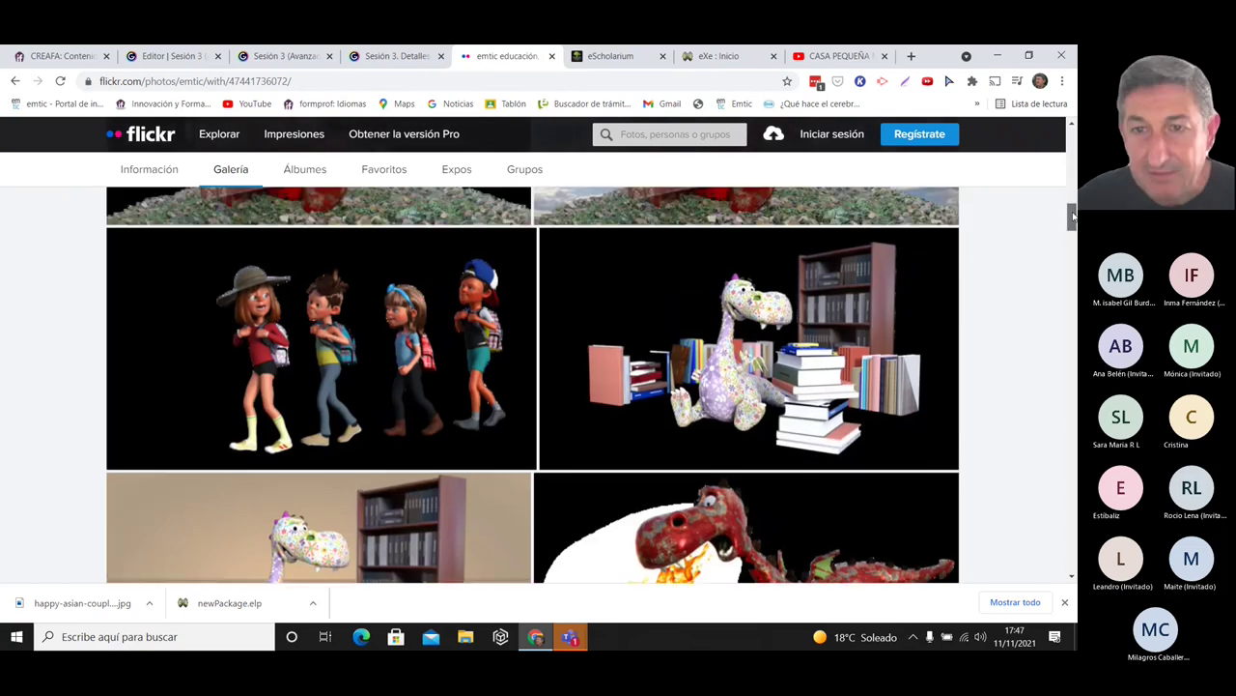
left_click_drag(1072, 217, 1074, 145)
left_click(815, 506)
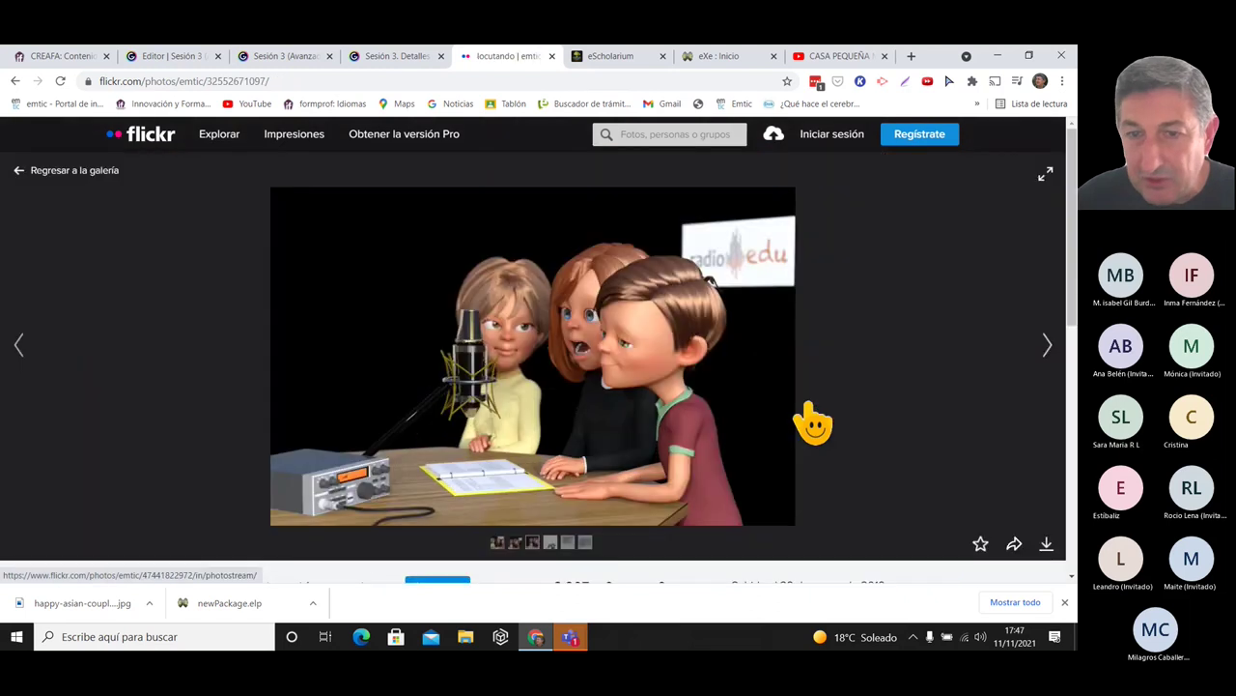
scroll(981, 343, "down", 3)
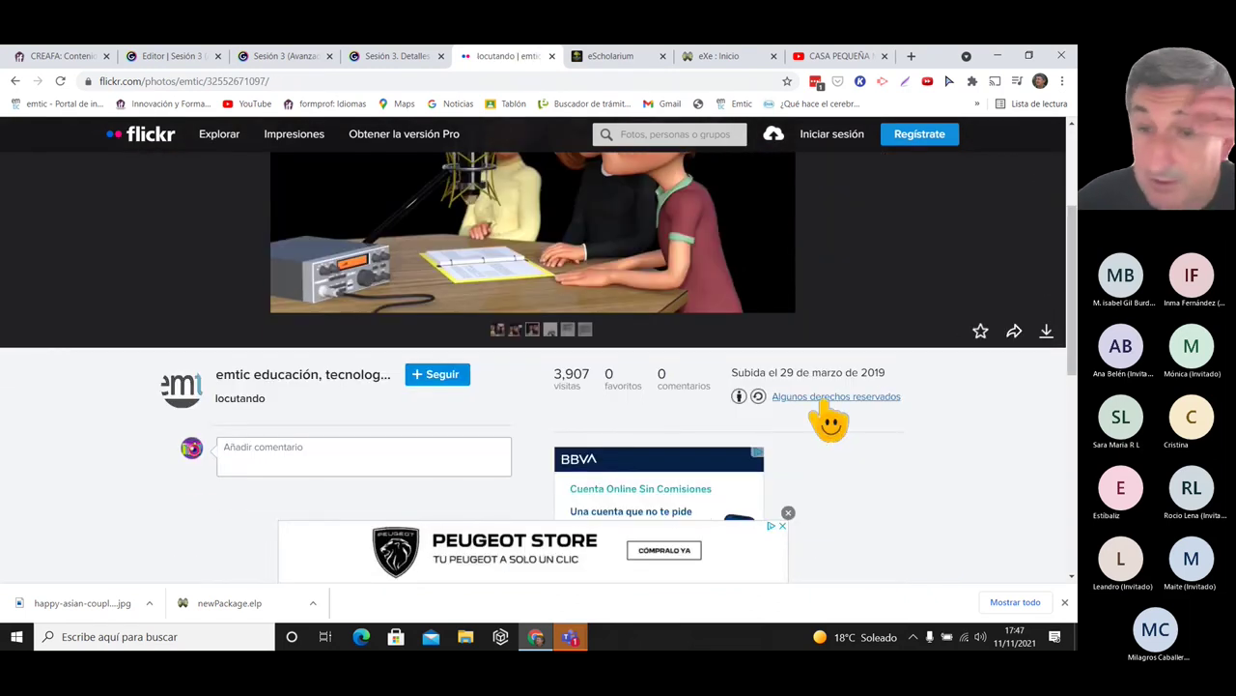
left_click(829, 400)
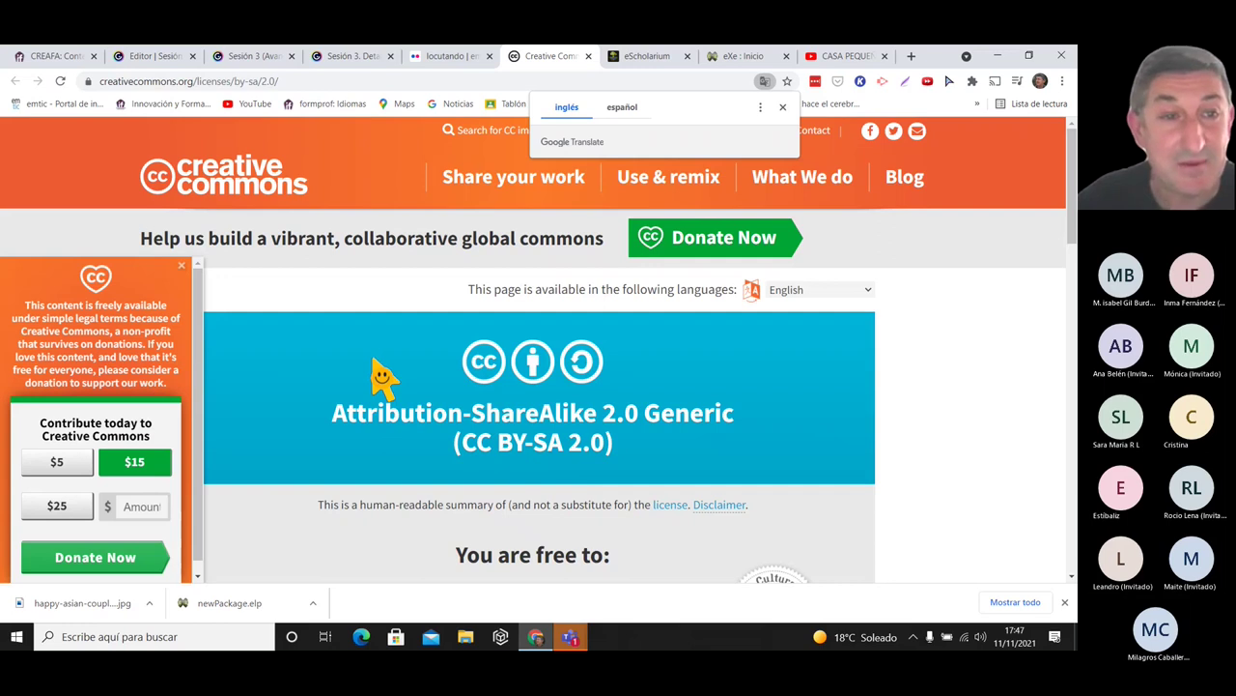
left_click(182, 265)
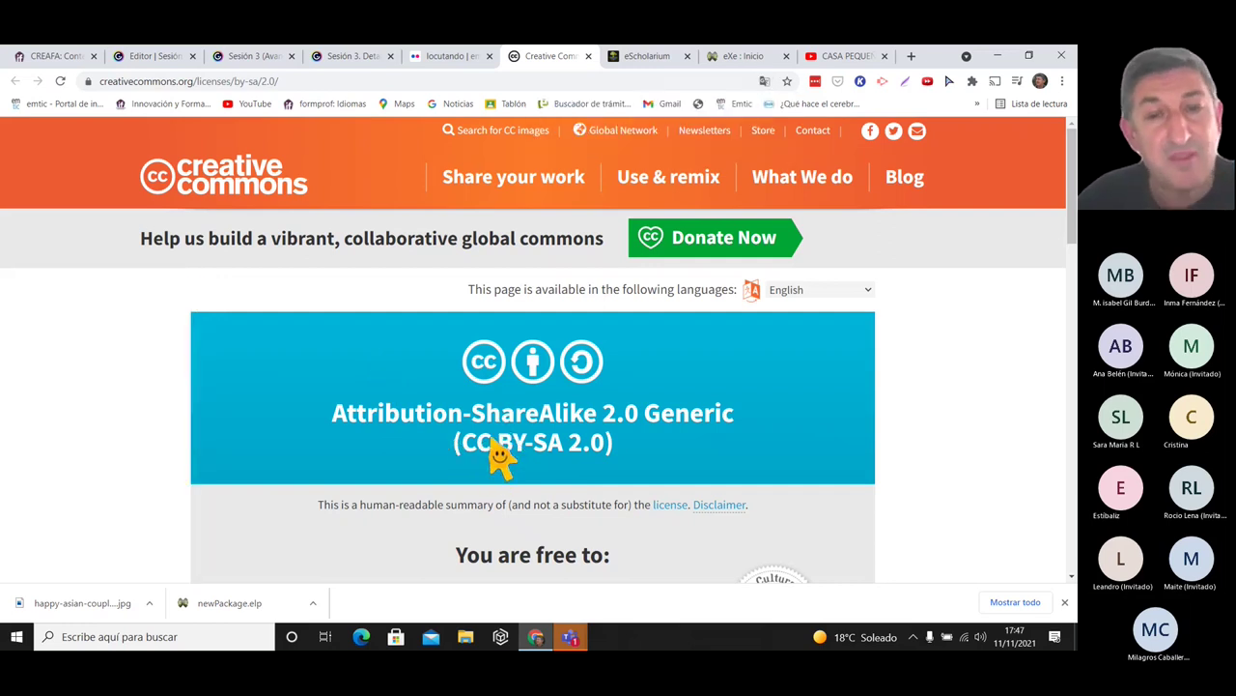
left_click(586, 56)
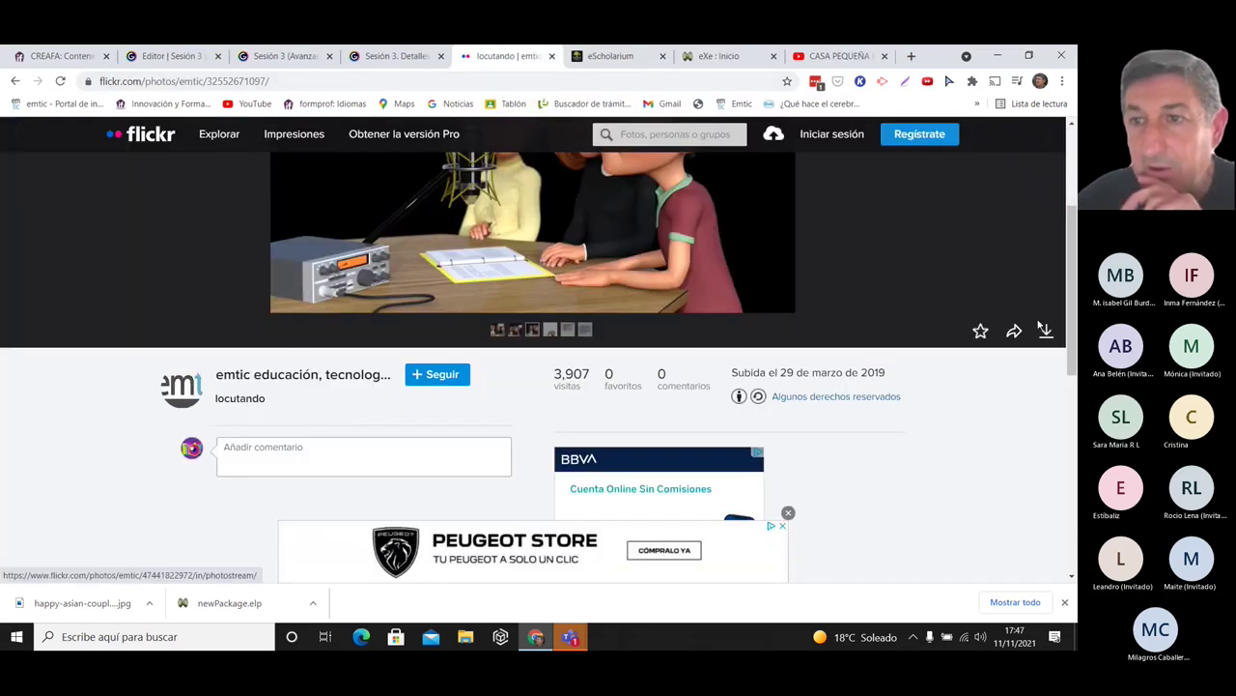
- Download the locutando photo at the Mediana size, 800 × 515
left_click_drag(1070, 267, 1069, 241)
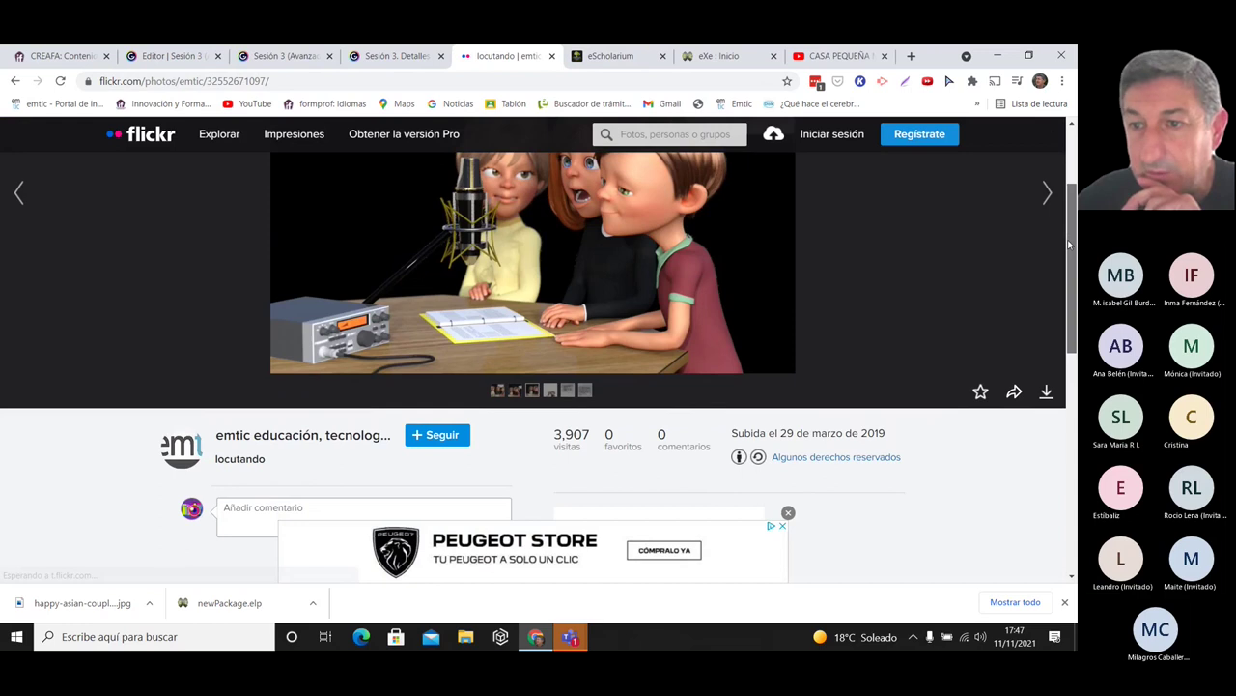
left_click(1047, 393)
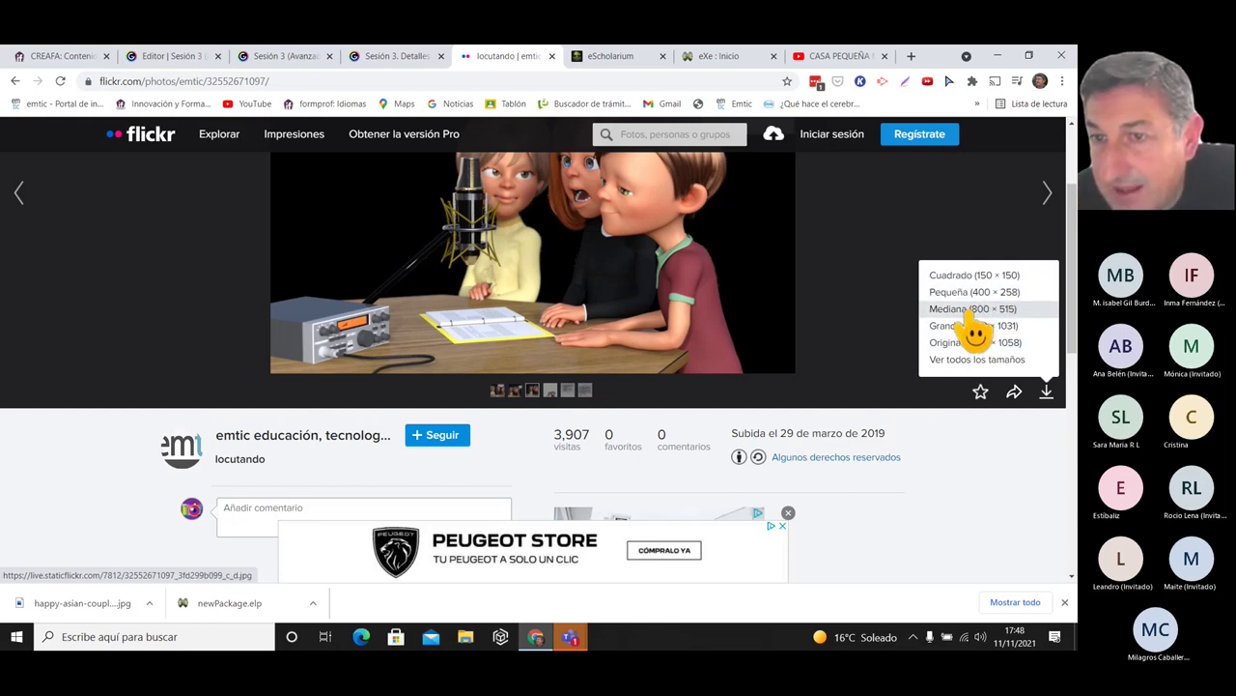
left_click(969, 311)
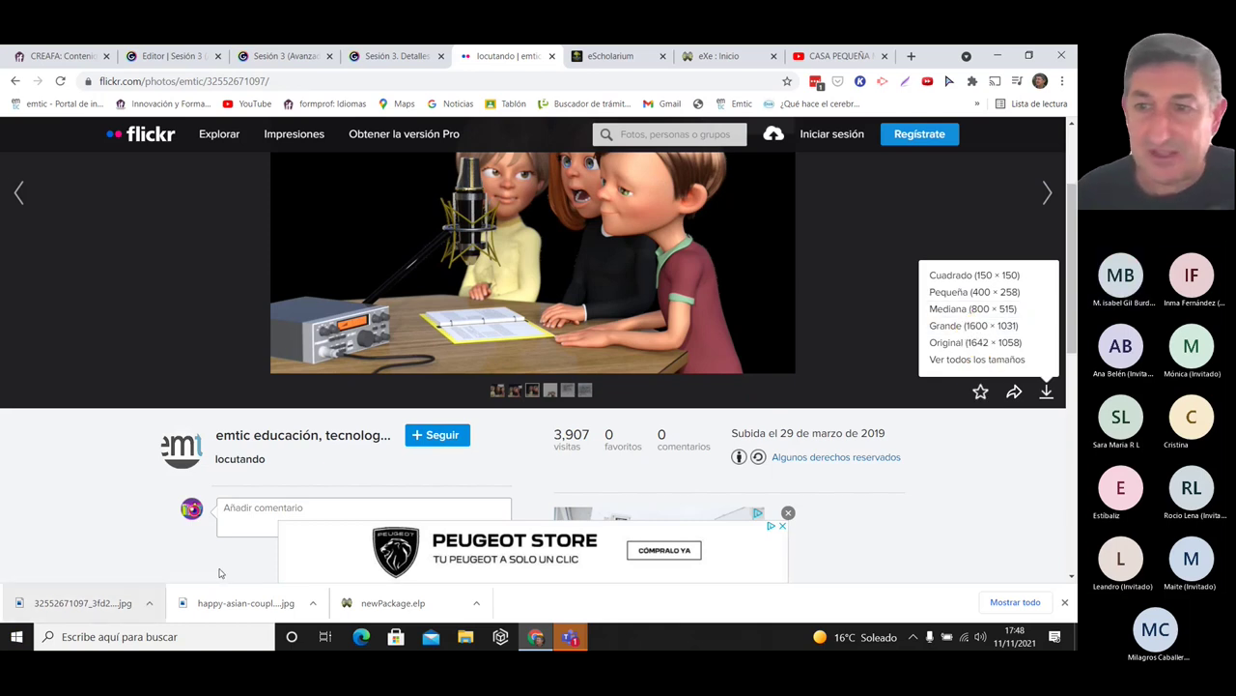
- Close the Flickr tab and open the Objetos category in the EMTIC image bank
left_click(552, 56)
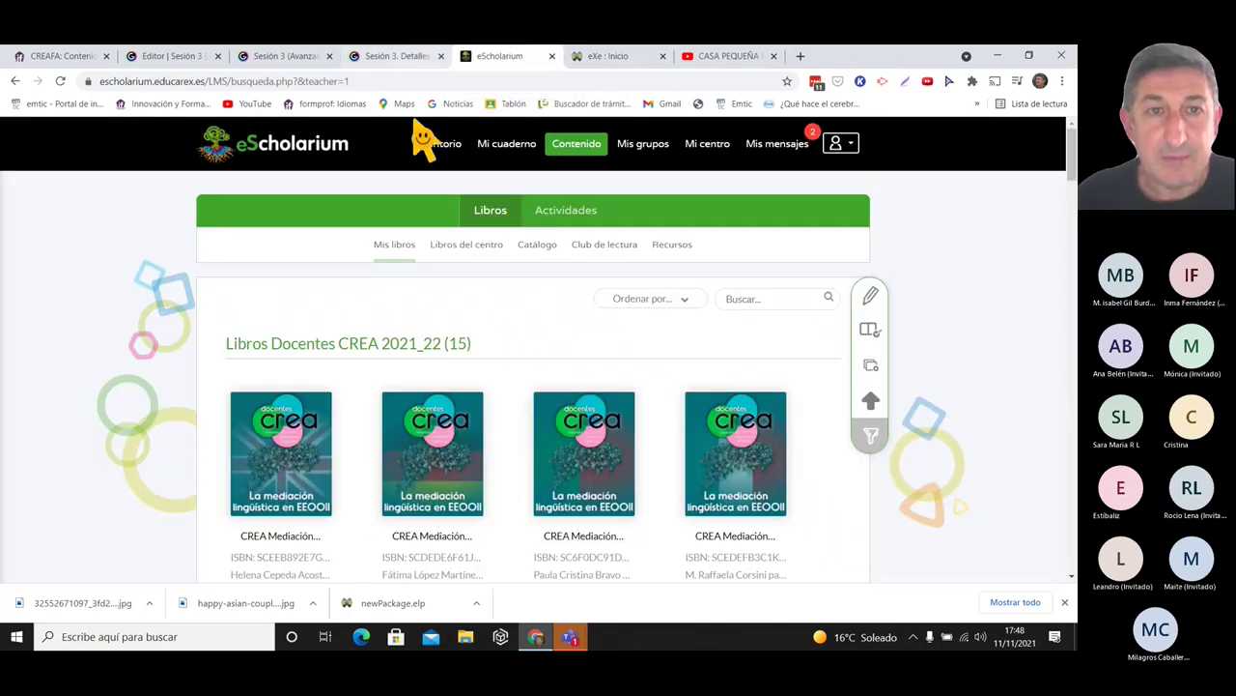
key("ctrl+shift+Tab")
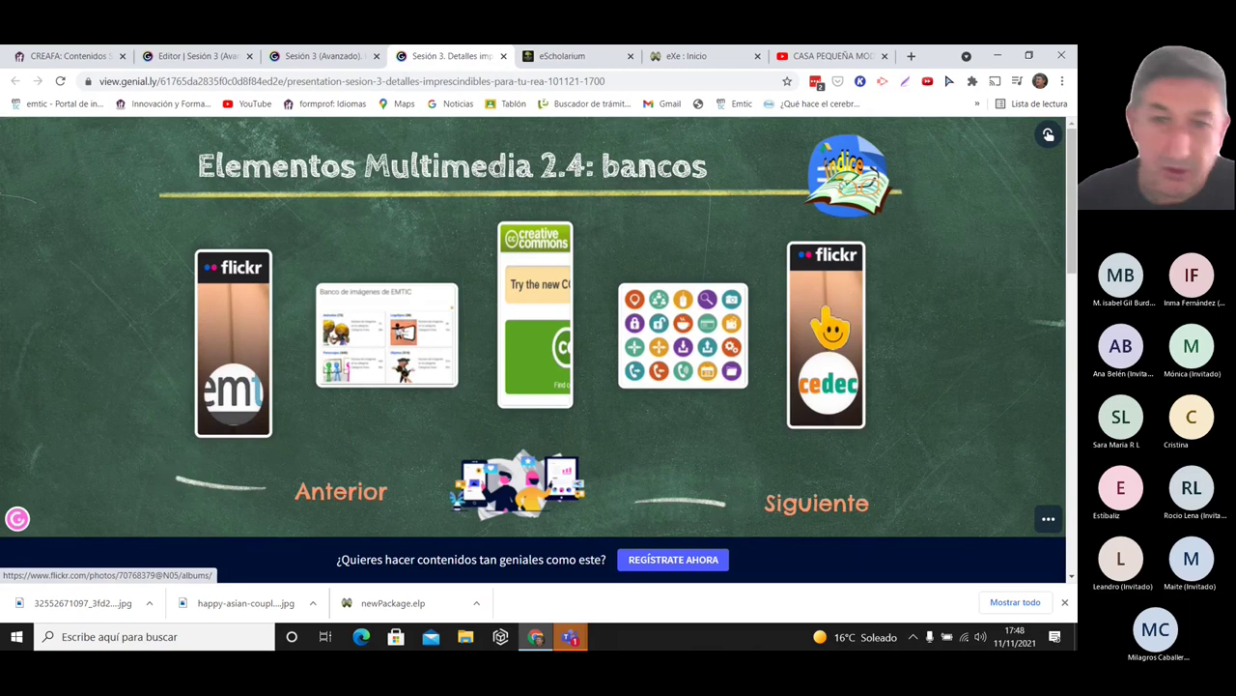
left_click(404, 344)
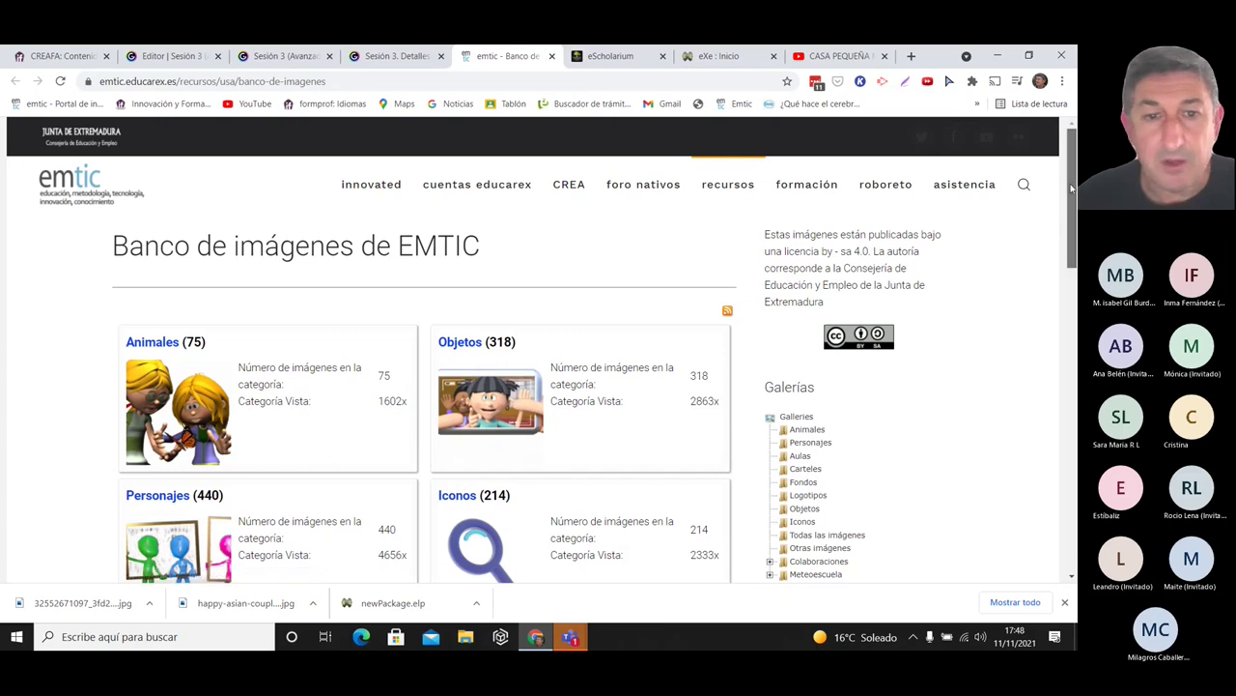
scroll(1071, 189, "down", 1)
left_click(599, 321)
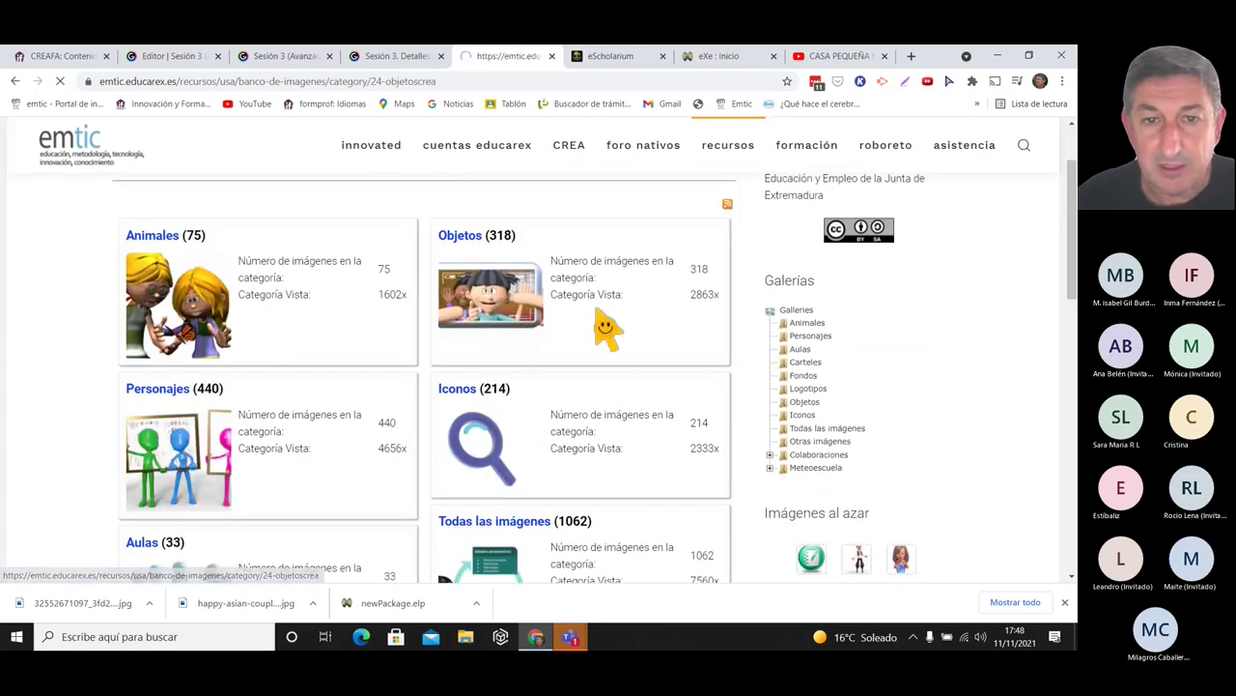
- Download the graffiti wall image, then close the image bank
scroll(1072, 190, "down", 1)
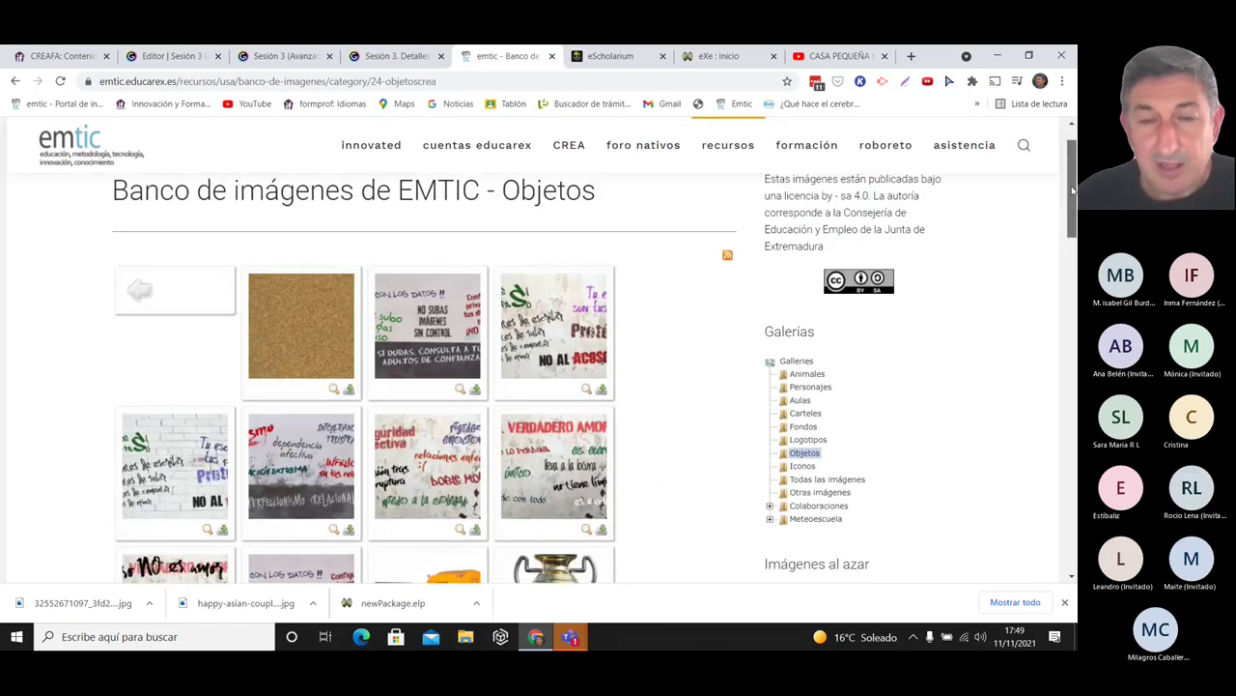
scroll(1070, 192, "up", 1)
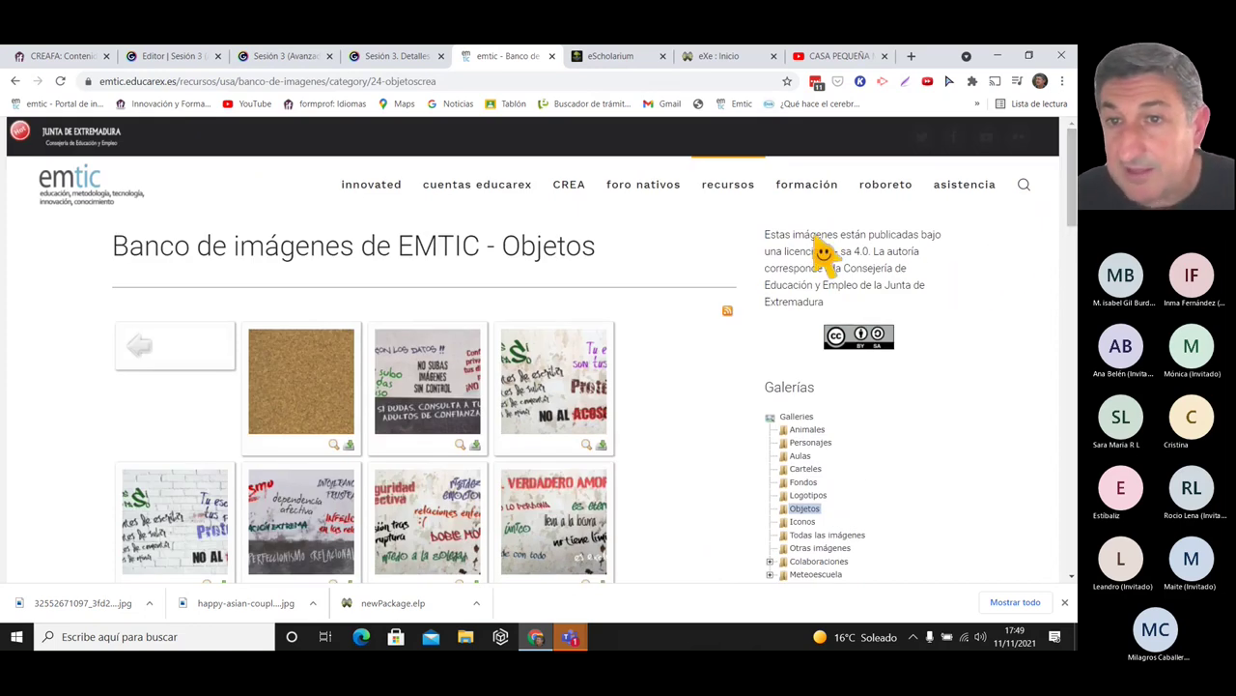
mouse_move(727, 184)
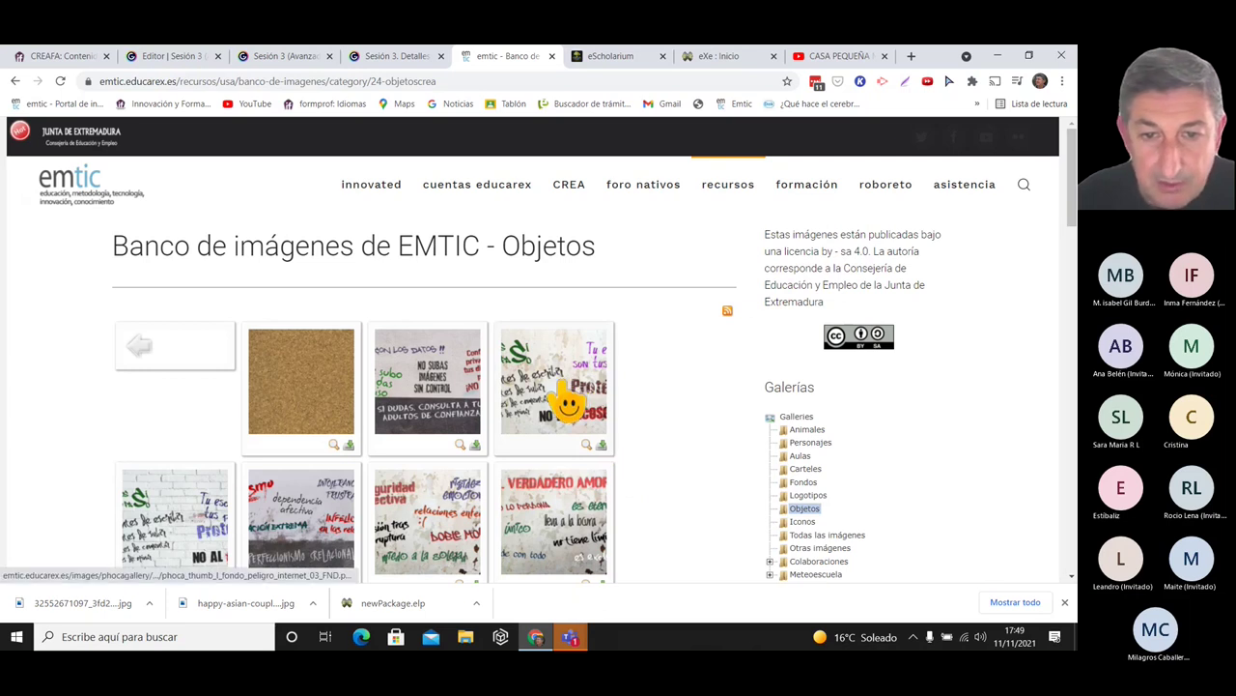
left_click(601, 447)
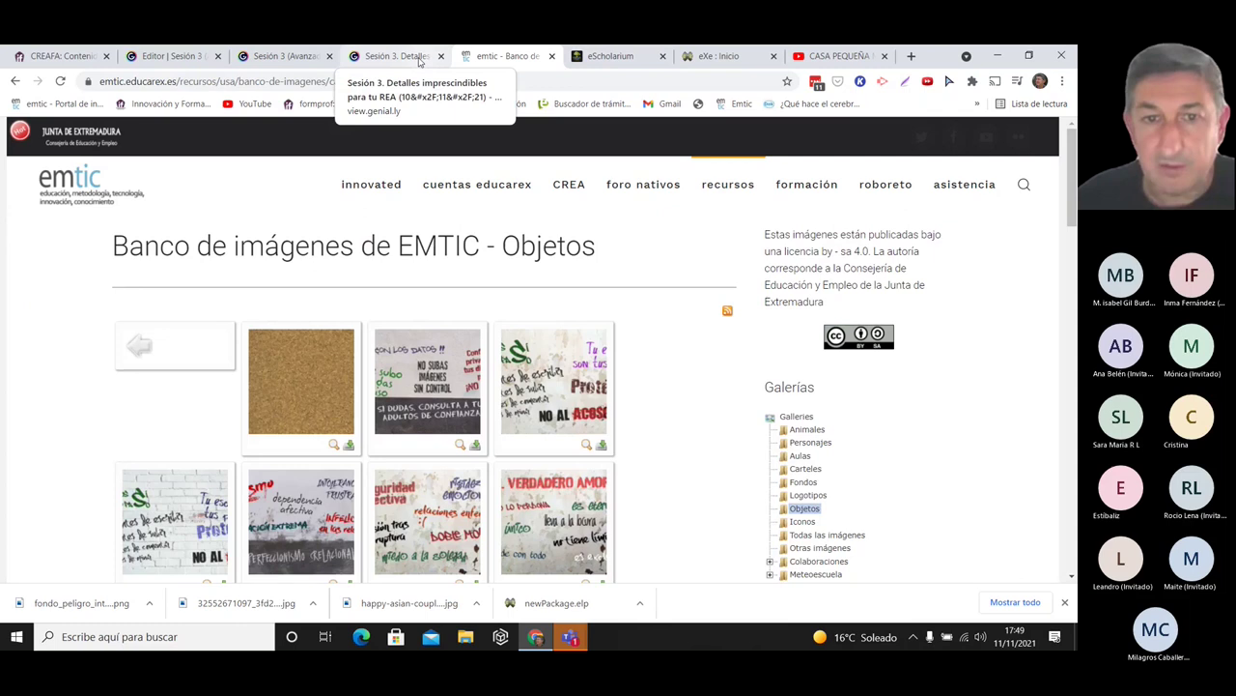
left_click(551, 56)
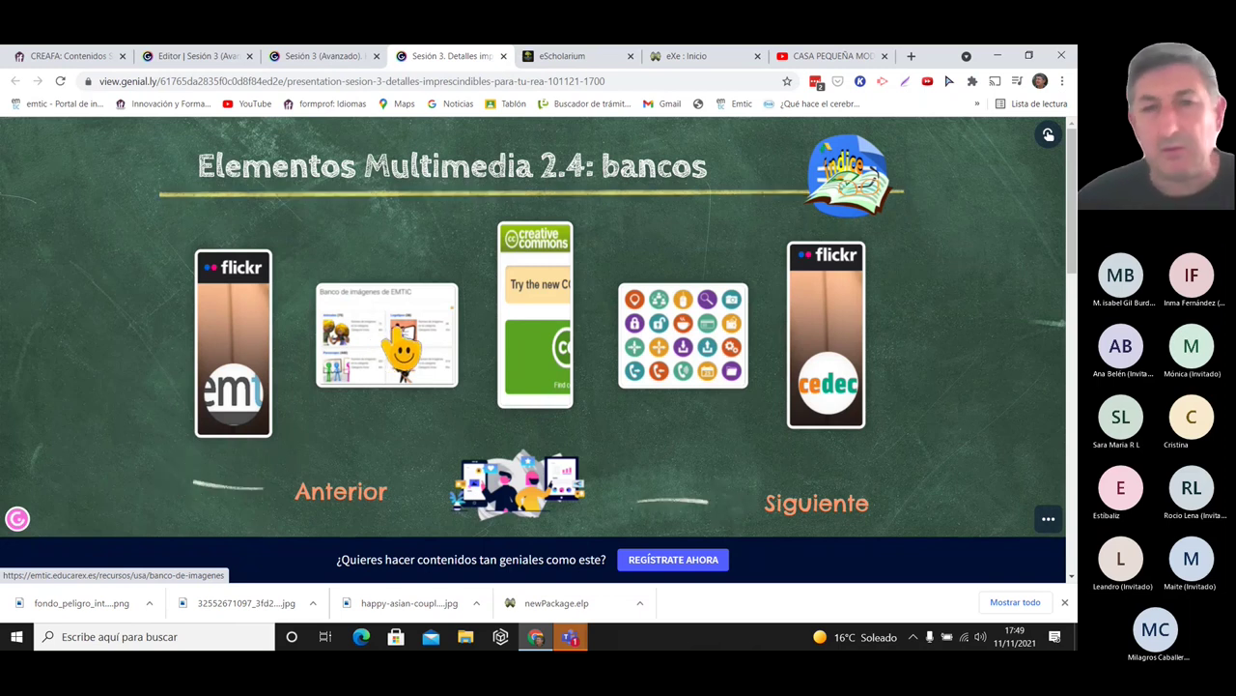
- Open Creative Commons search from the slide, translate it to Spanish, and go to the old CC search portal
left_click(543, 297)
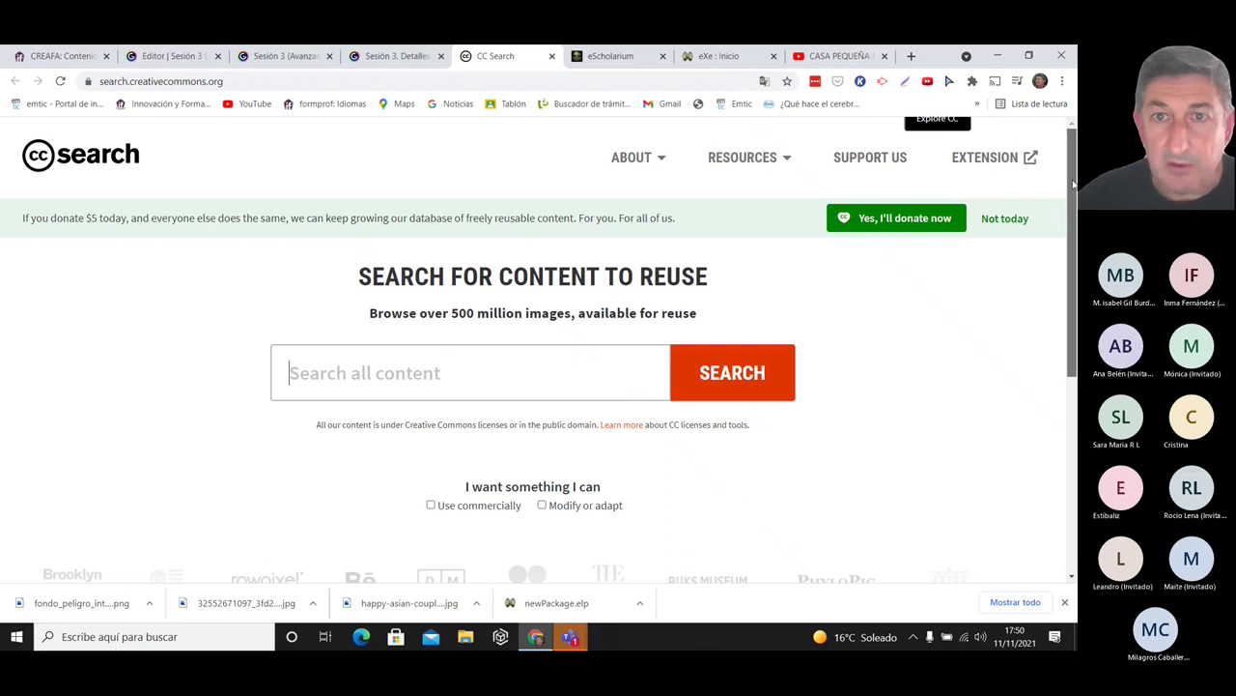
left_click(765, 81)
left_click(622, 106)
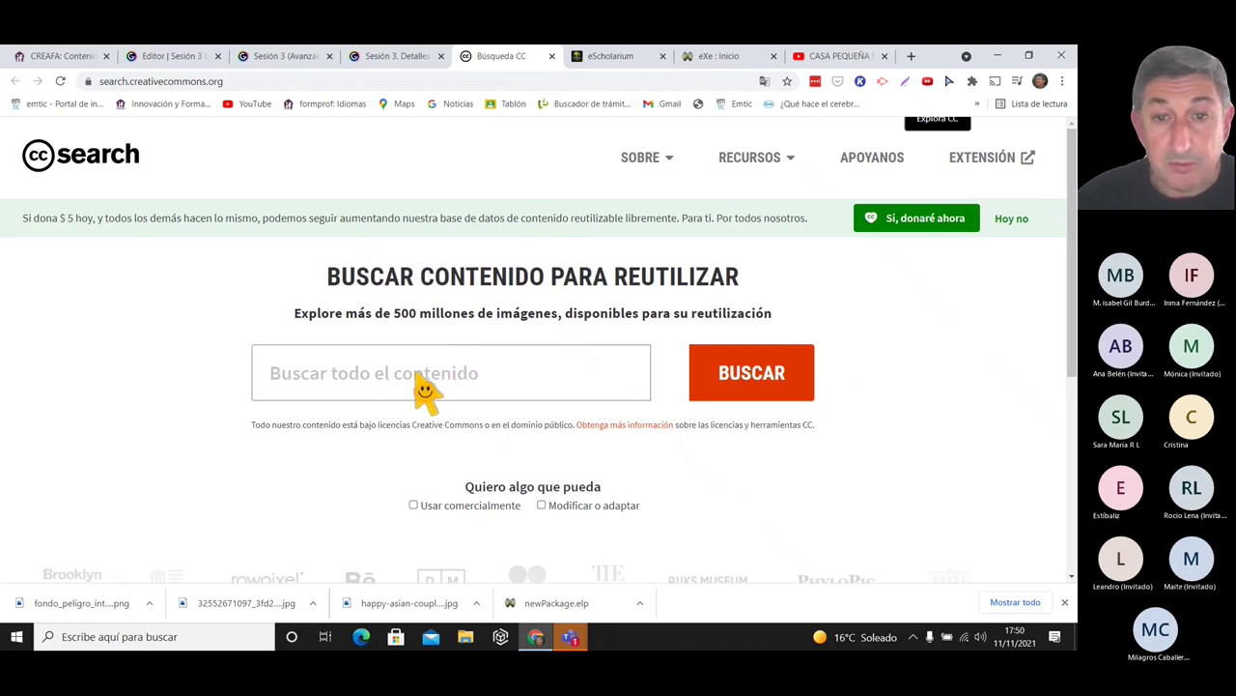
left_click_drag(1073, 236, 1074, 367)
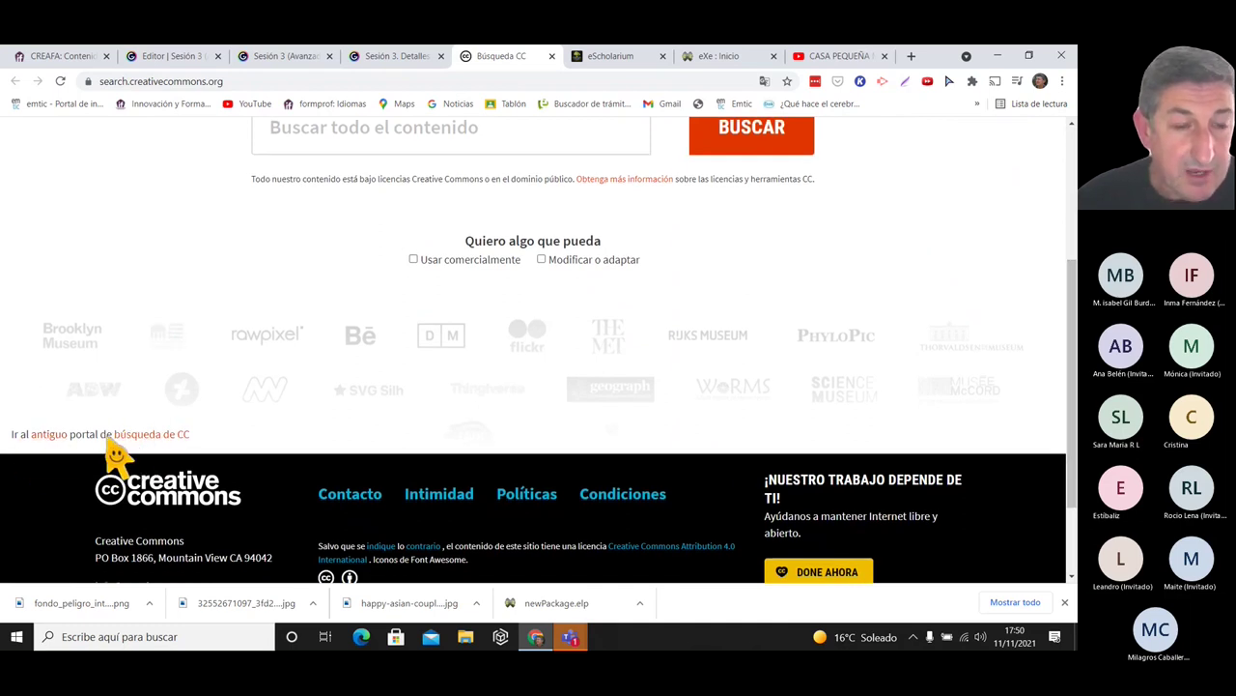
left_click(145, 435)
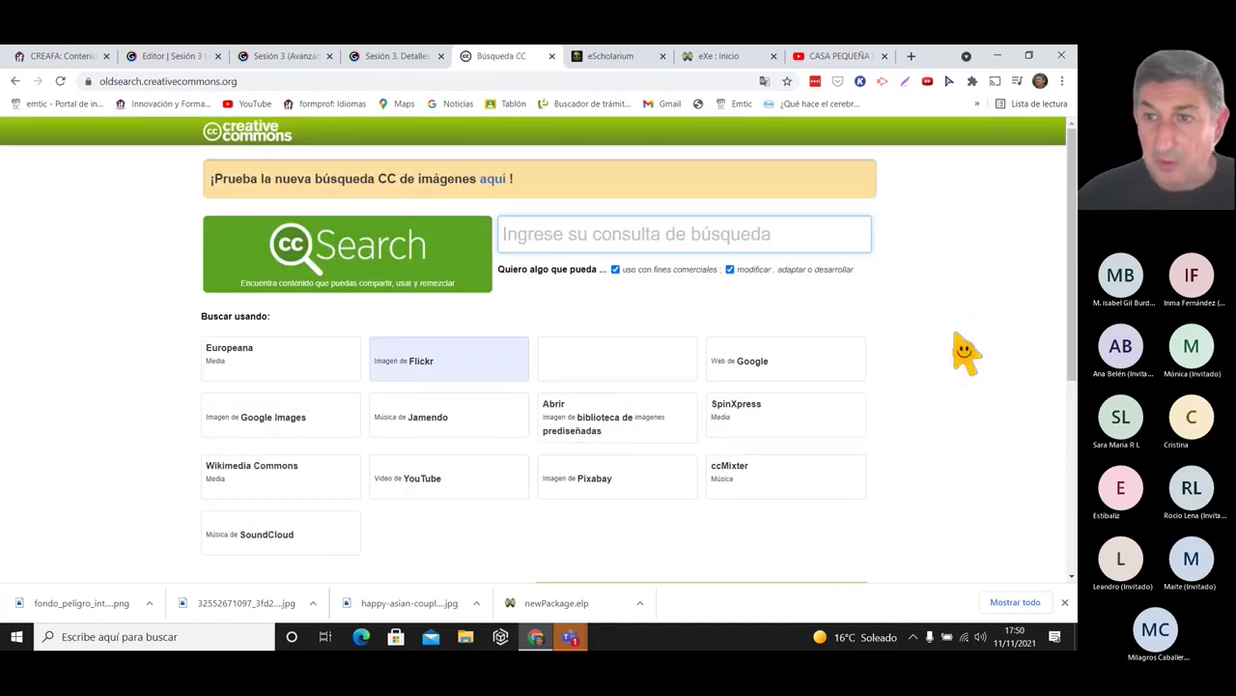
- Search Pixabay for 'niñoas' through CC Search
scroll(1073, 213, "down", 1)
scroll(1073, 212, "down", 1)
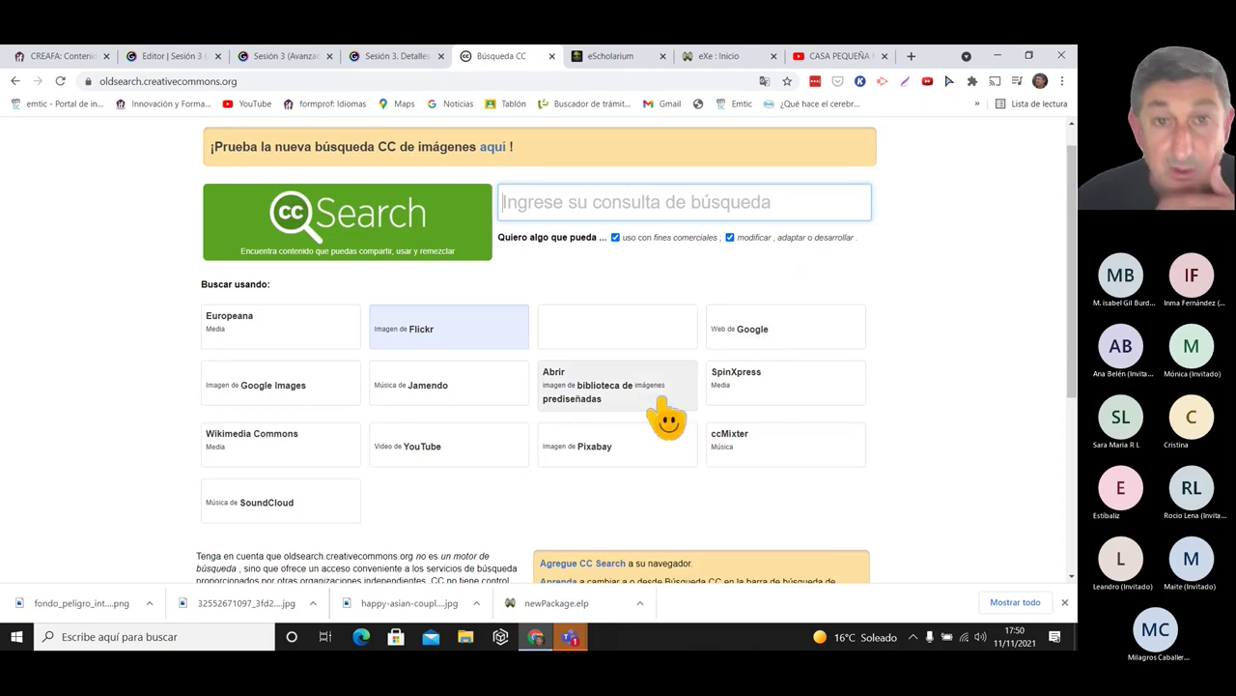
left_click(616, 456)
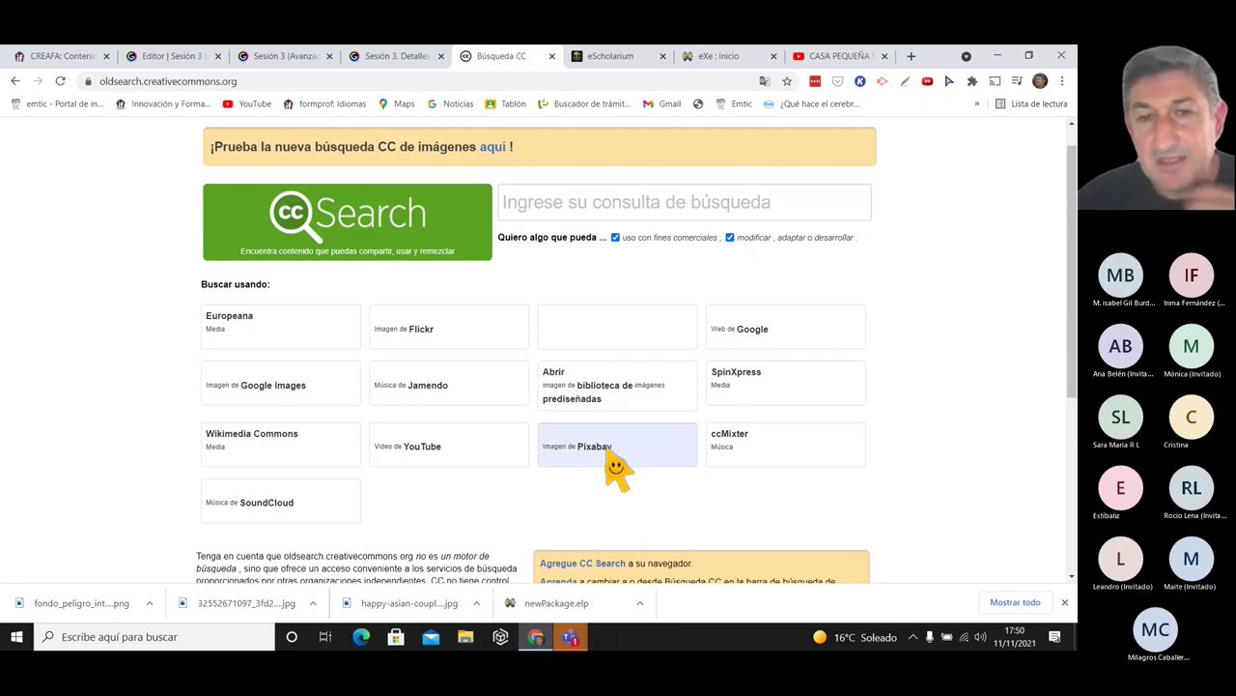
left_click(548, 206)
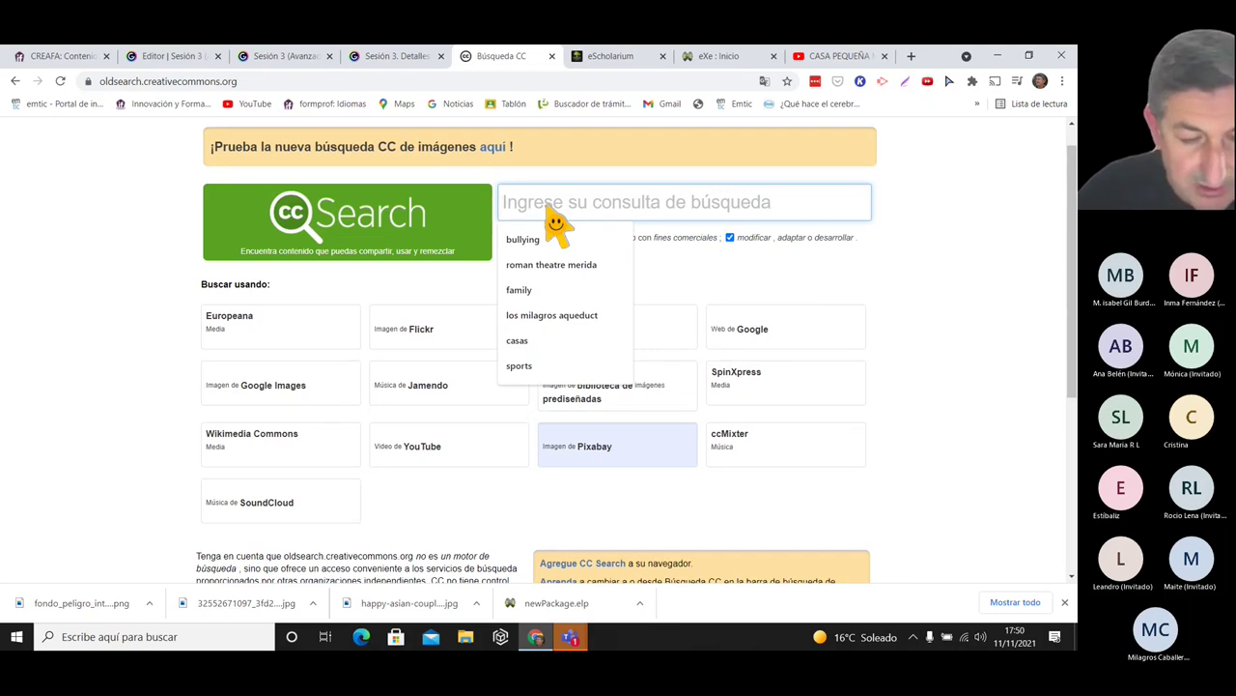
type("niñoas")
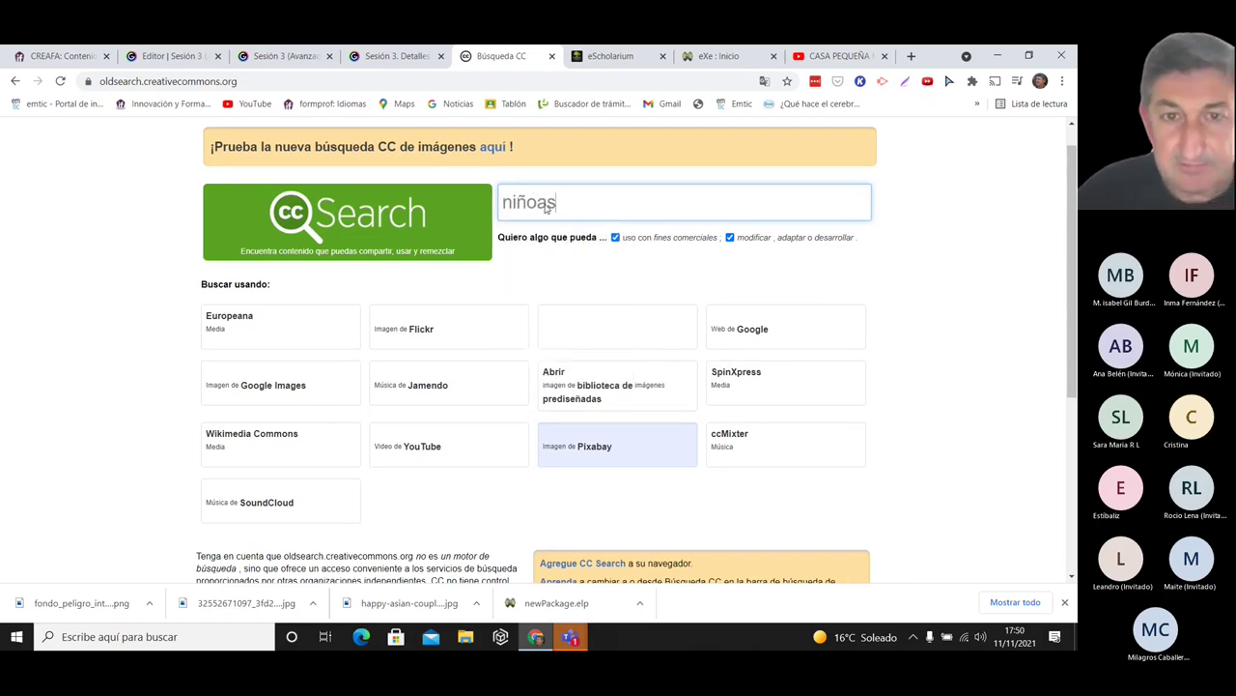
key("Return")
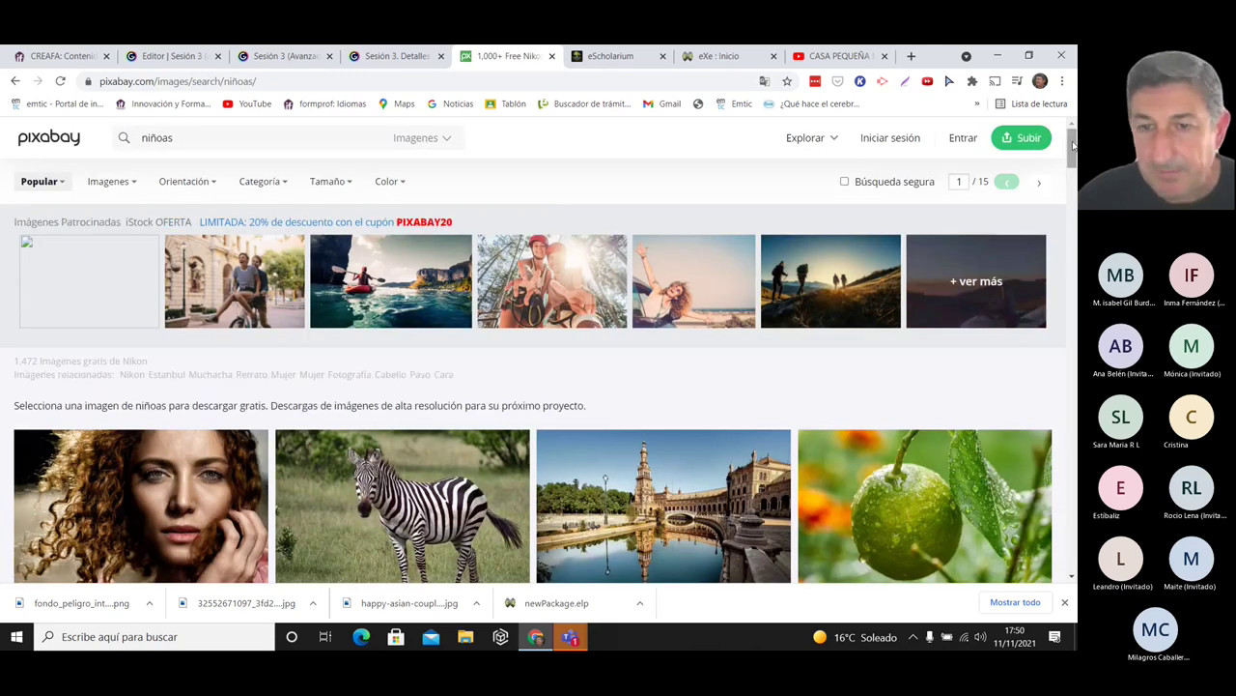
- Download the Seville plaza photo from Pixabay at 640×427
left_click_drag(1072, 145, 1074, 159)
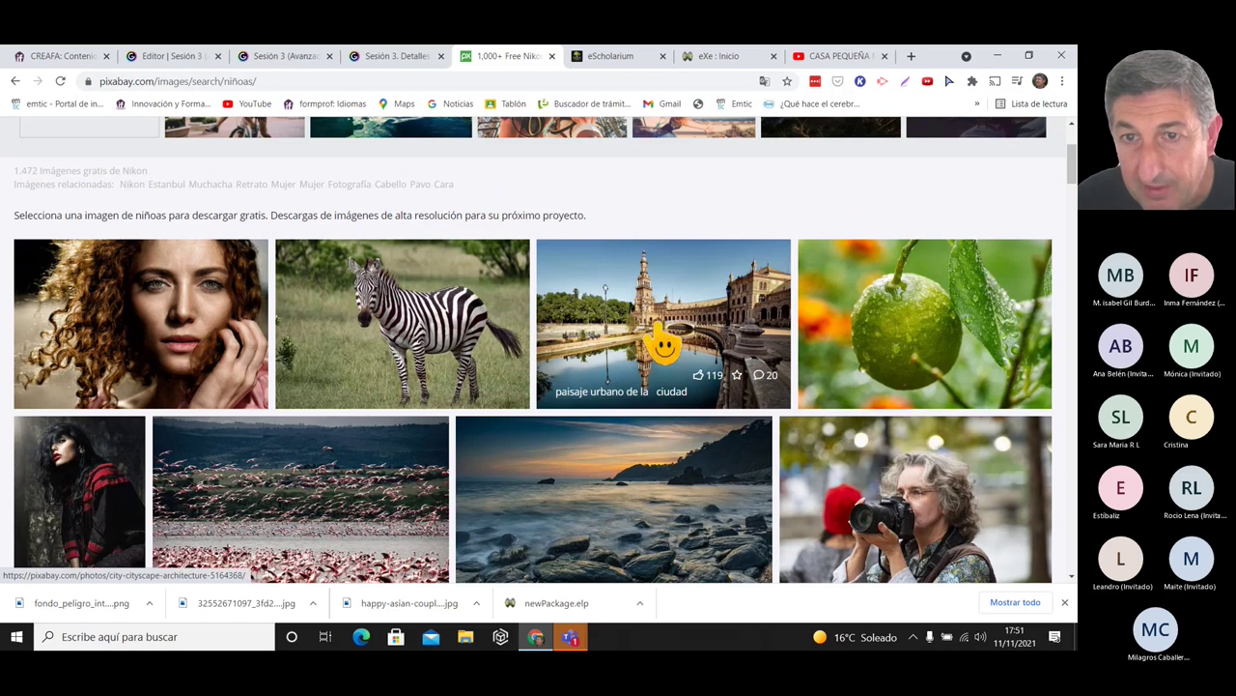
left_click(663, 344)
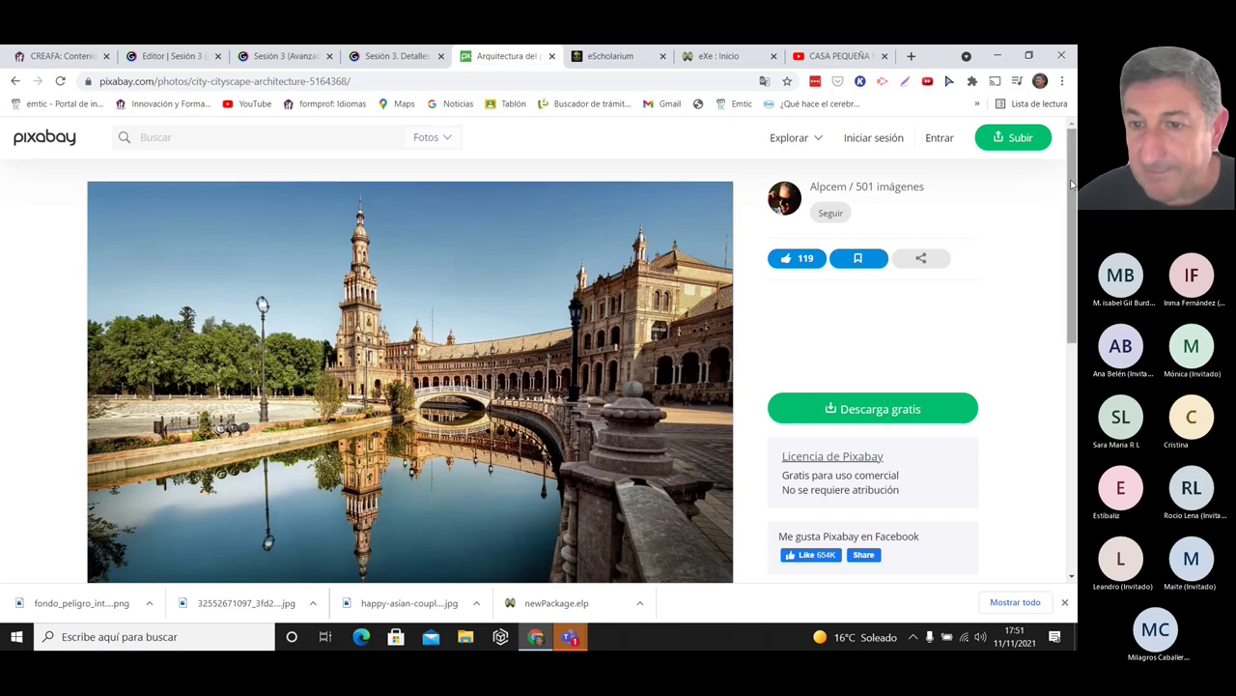
scroll(1072, 227, "down", 1)
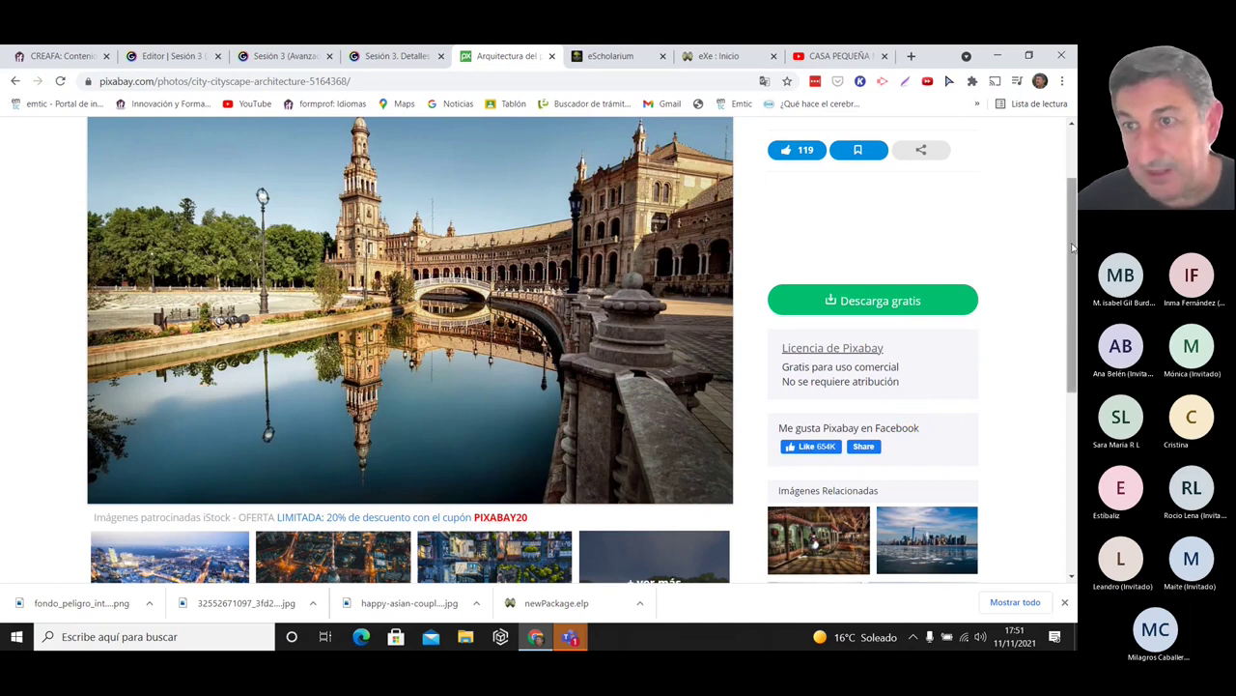
scroll(1072, 248, "down", 1)
scroll(1072, 248, "up", 1)
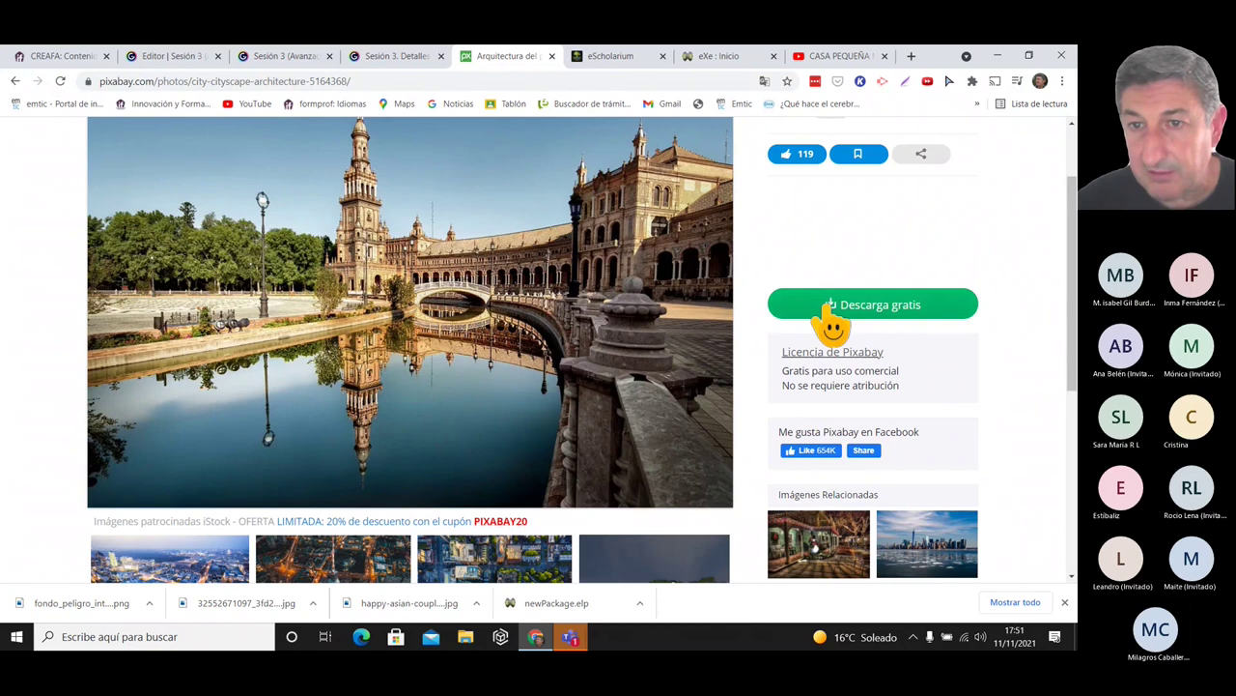
left_click(836, 315)
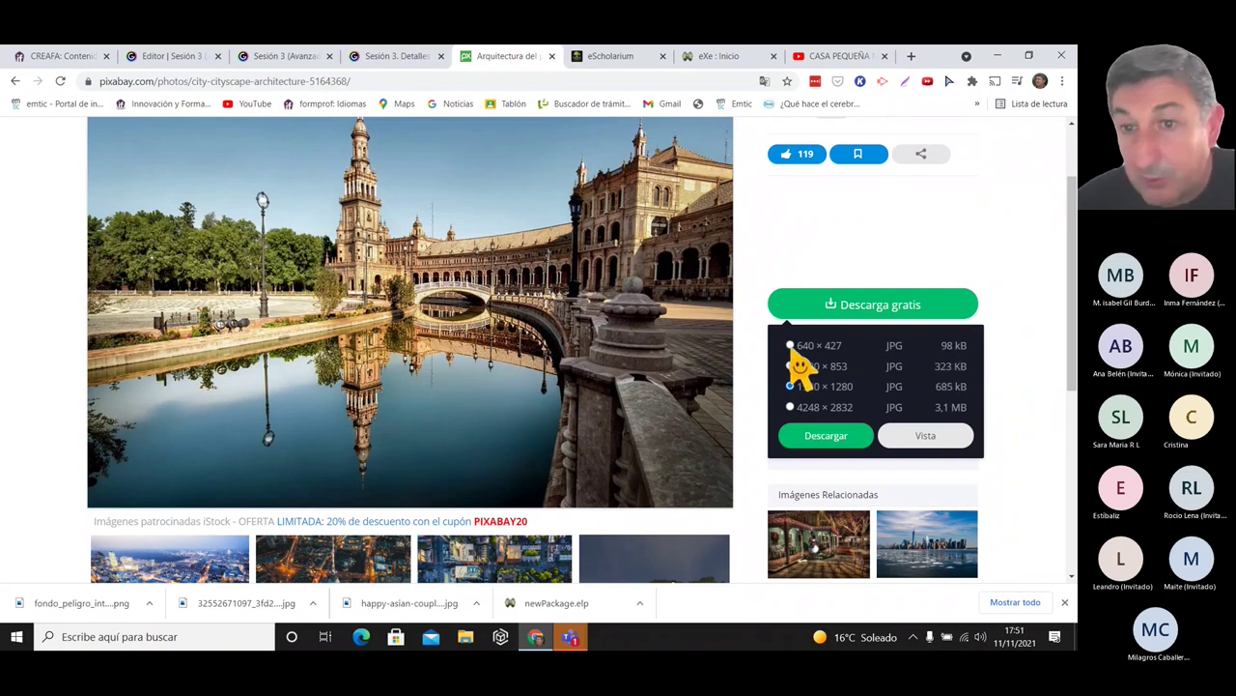
left_click(791, 346)
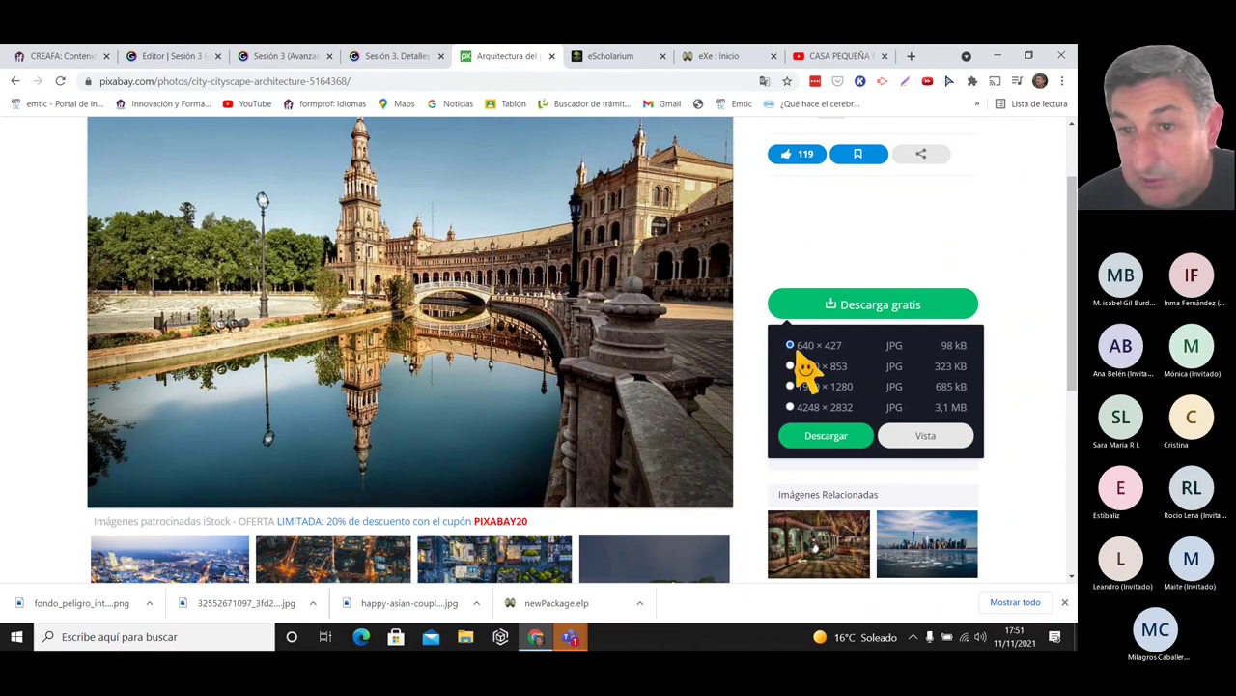
left_click(831, 451)
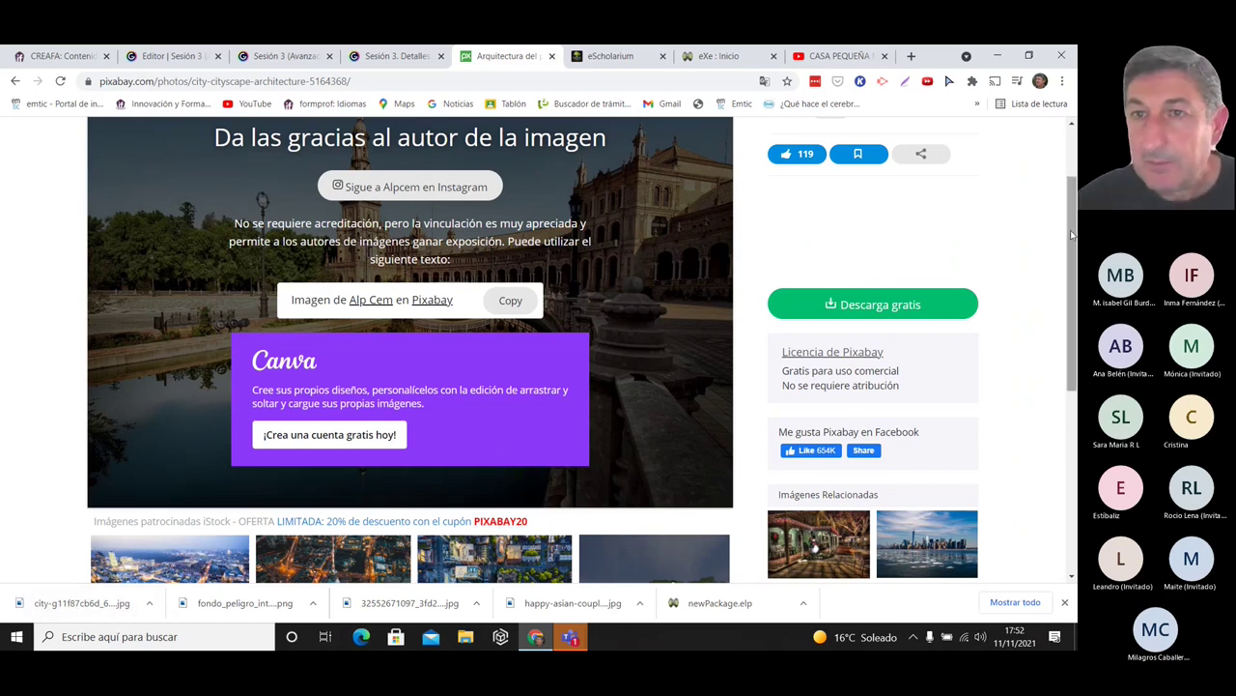
scroll(1071, 235, "up", 1)
- Reopen the sgsgsg text iDevice in eXeLearning and add an empty line below sgsgsg
left_click(720, 56)
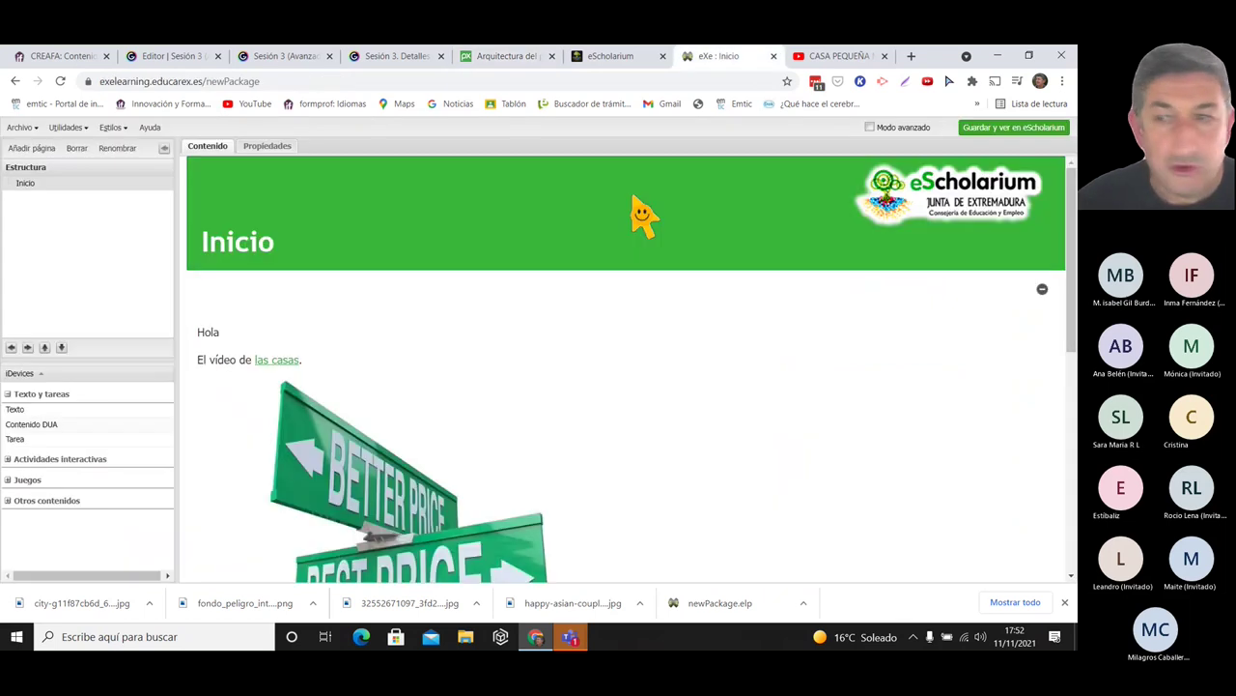
scroll(1072, 322, "down", 2)
scroll(1072, 322, "down", 3)
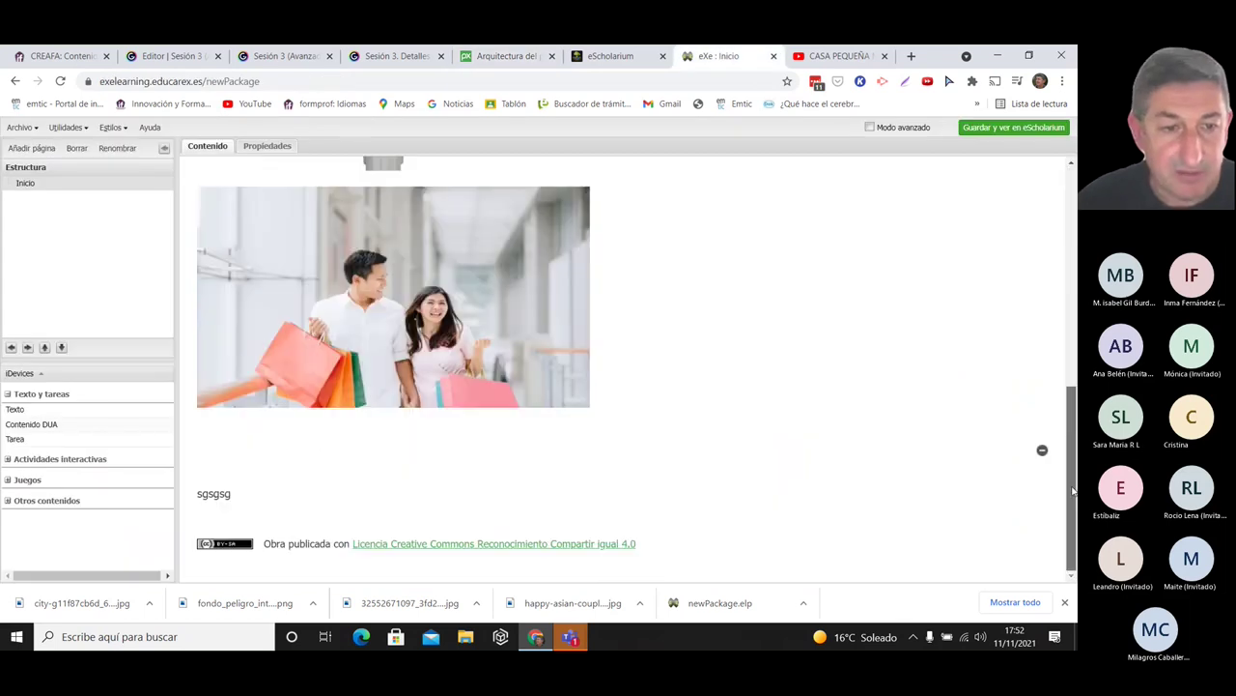
scroll(207, 523, "up", 5)
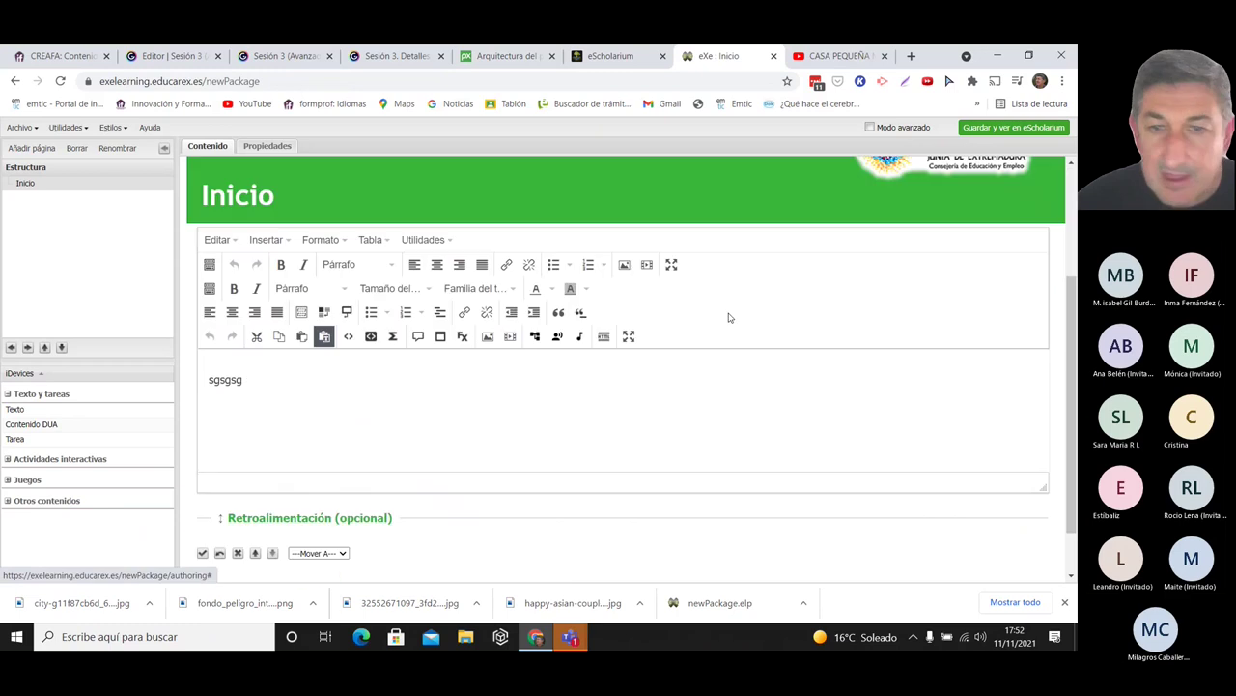
left_click(322, 358)
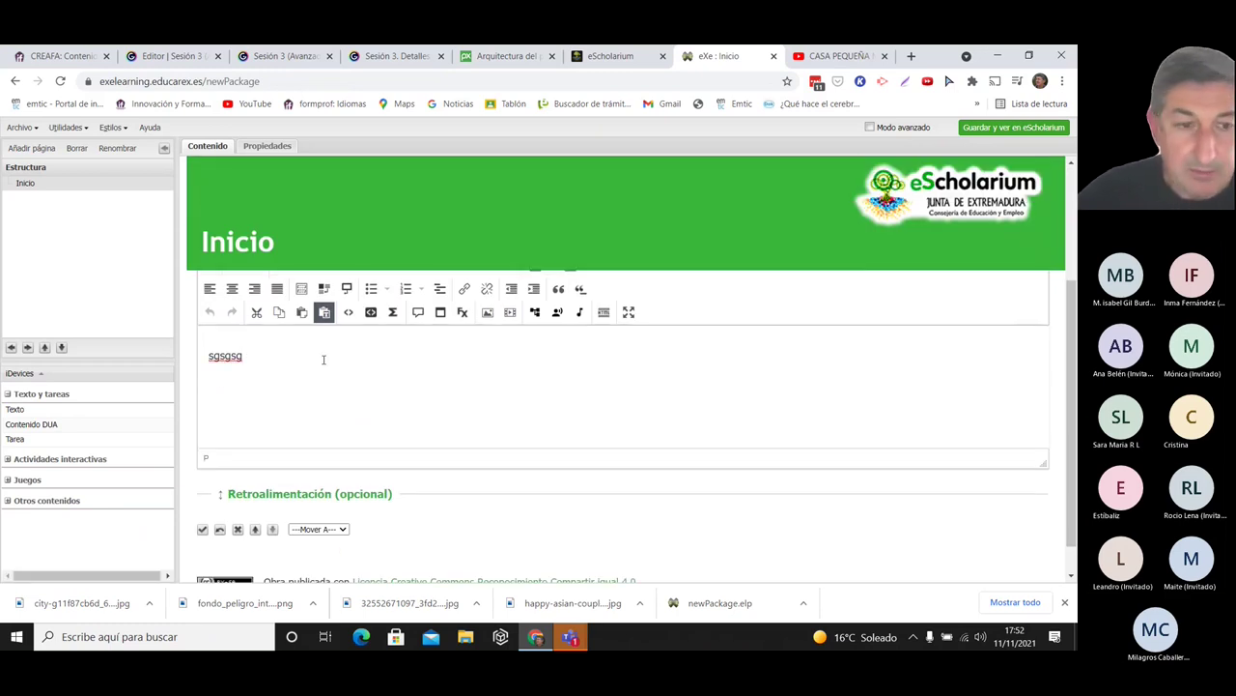
key("Return")
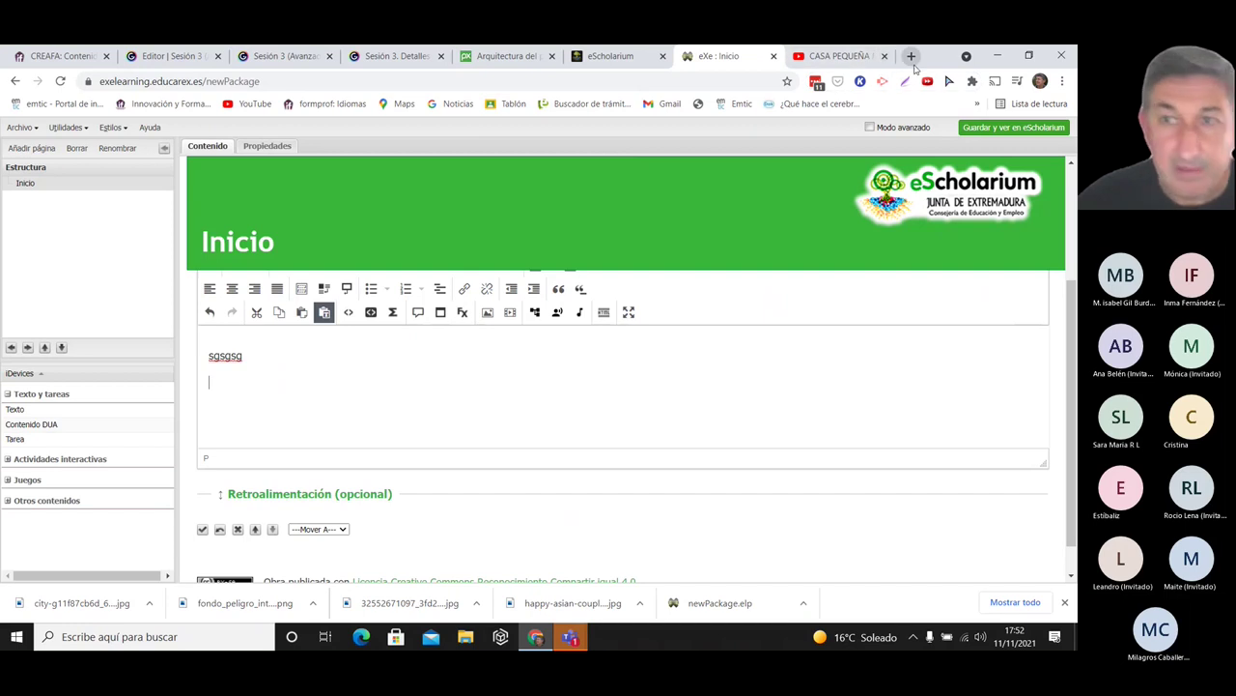
left_click(910, 60)
- Load the downloaded city photo from Downloads into Simple Image Resizer
type("simpl")
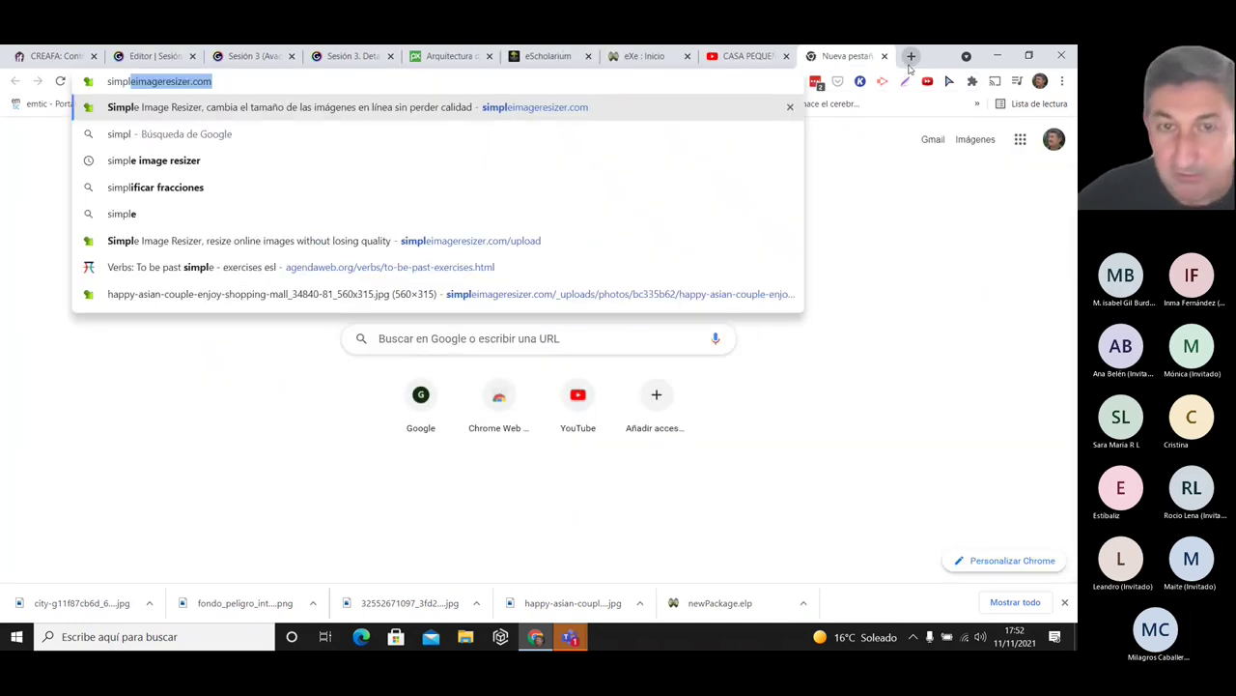
key("Return")
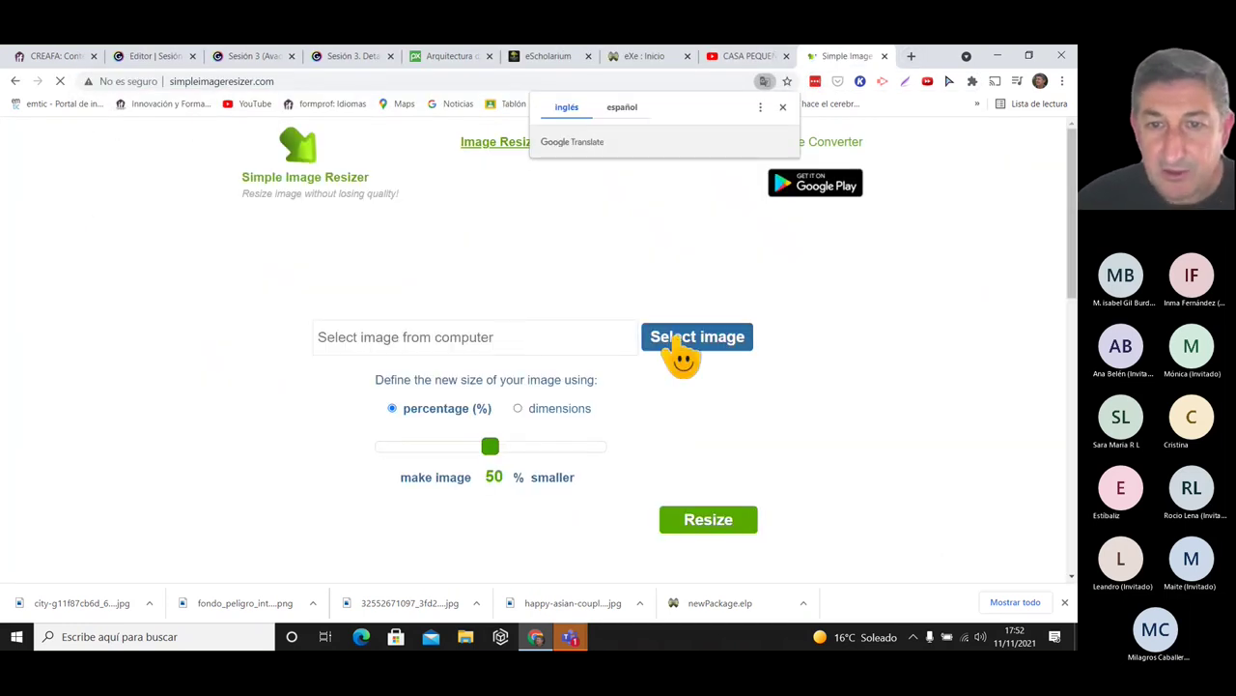
left_click(684, 340)
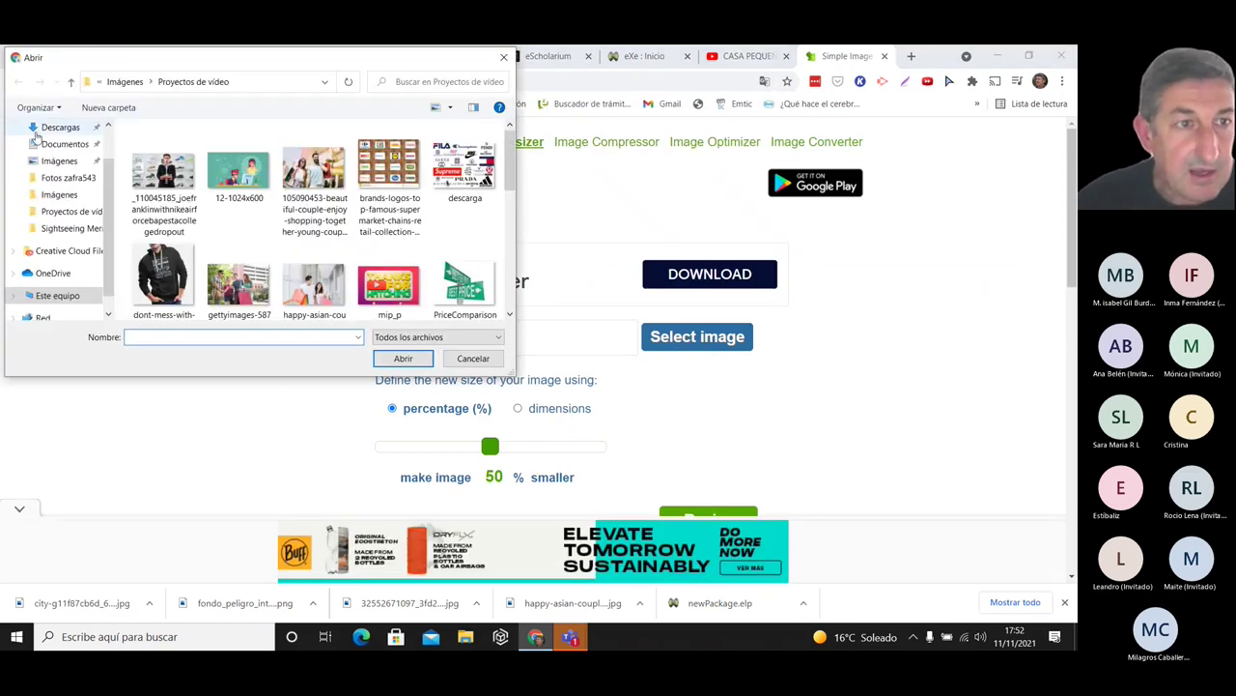
left_click(39, 126)
left_click(147, 166)
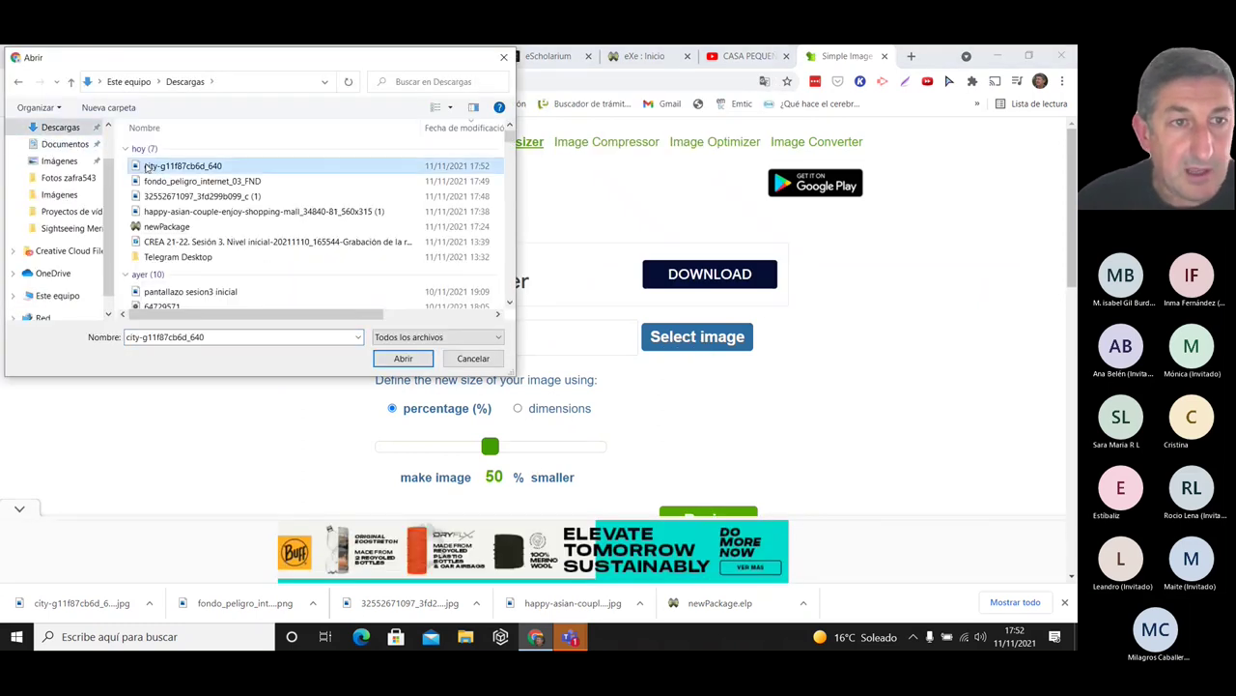
left_click(403, 359)
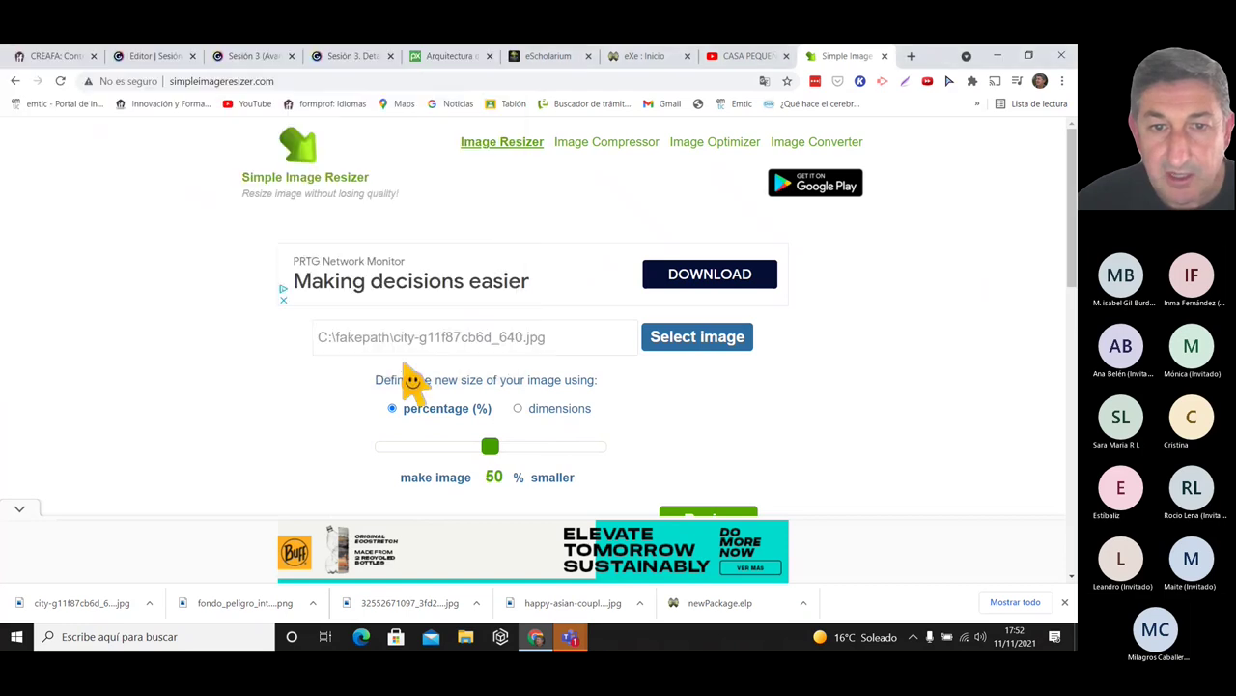
- Resize the city photo to exact dimensions 560×315
left_click(519, 408)
left_click(450, 473)
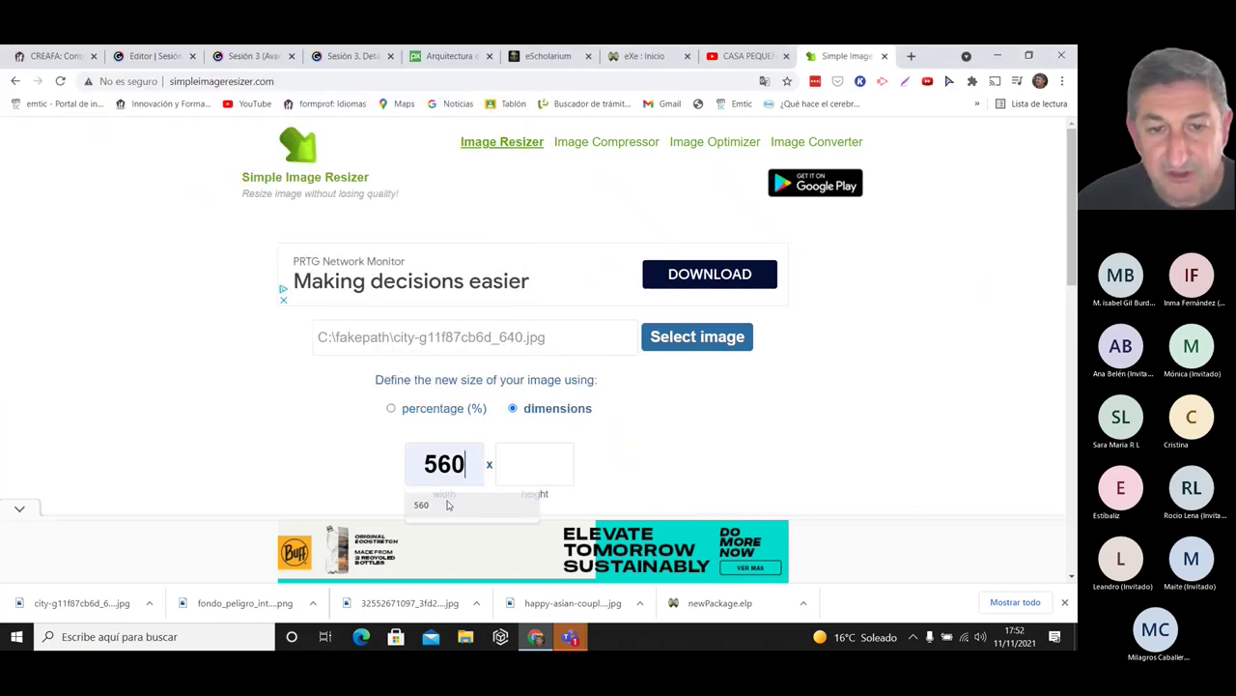
left_click(447, 503)
left_click(536, 463)
left_click(541, 501)
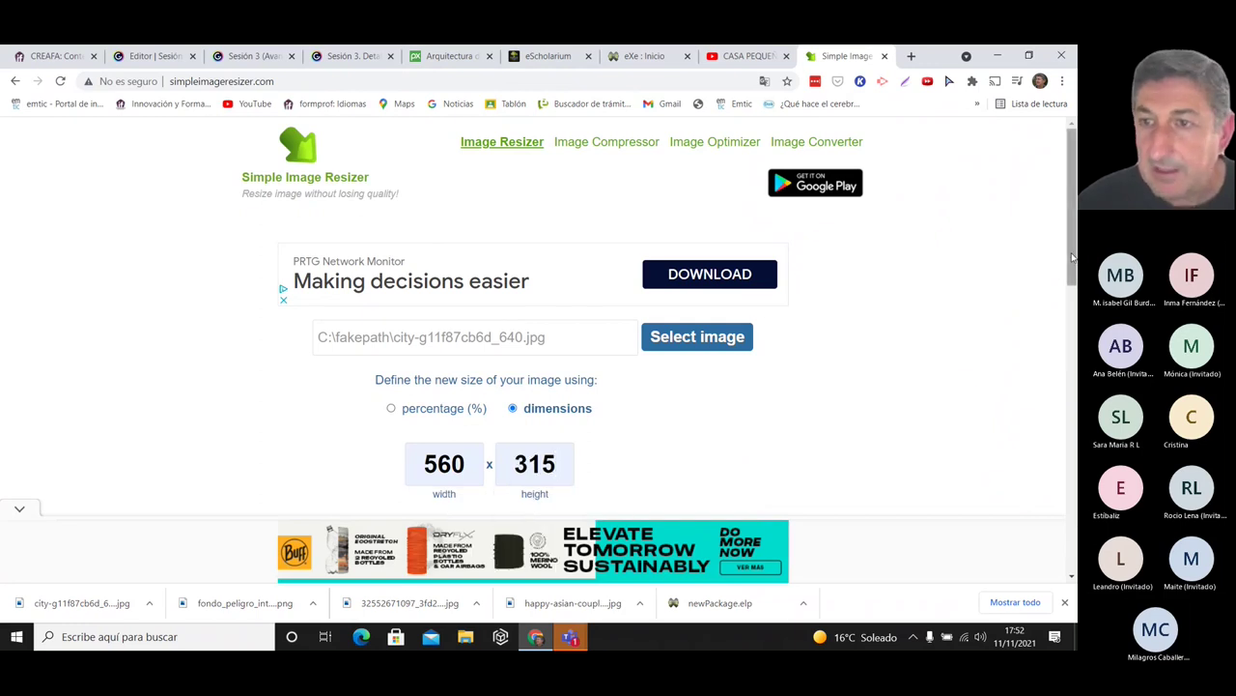
scroll(1072, 256, "down", 2)
left_click(715, 334)
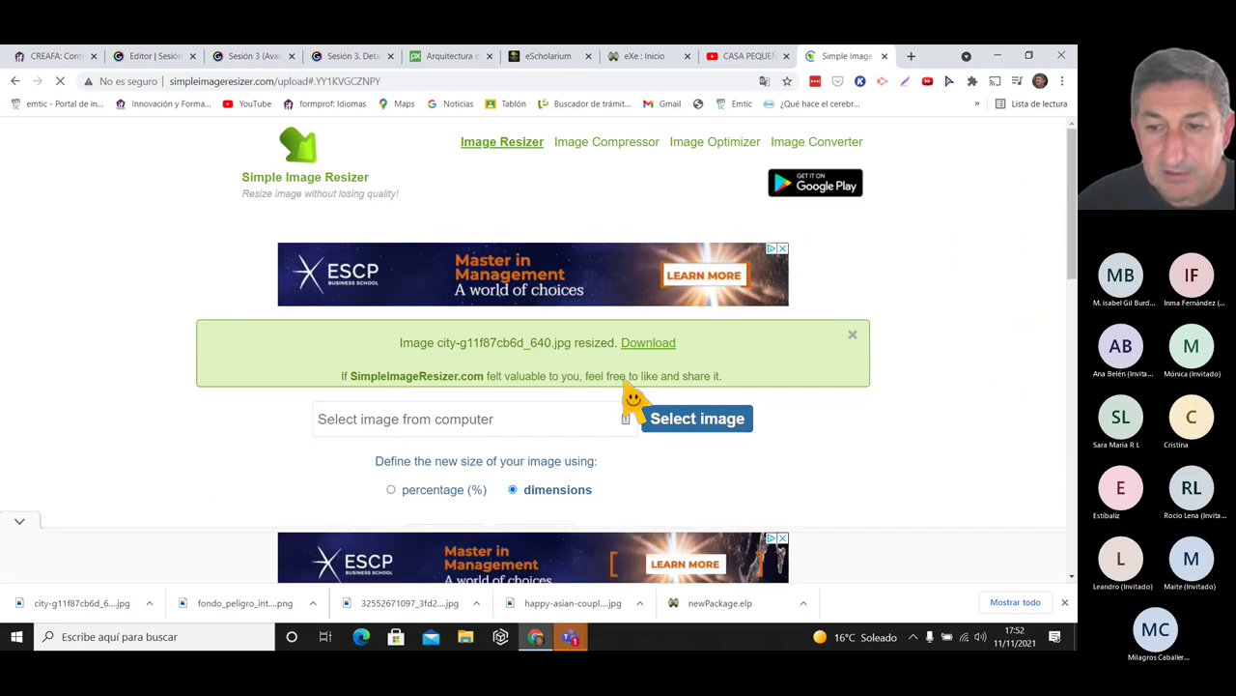
- Save the resized 560×315 image to Descargas and return to eXeLearning
left_click(648, 343)
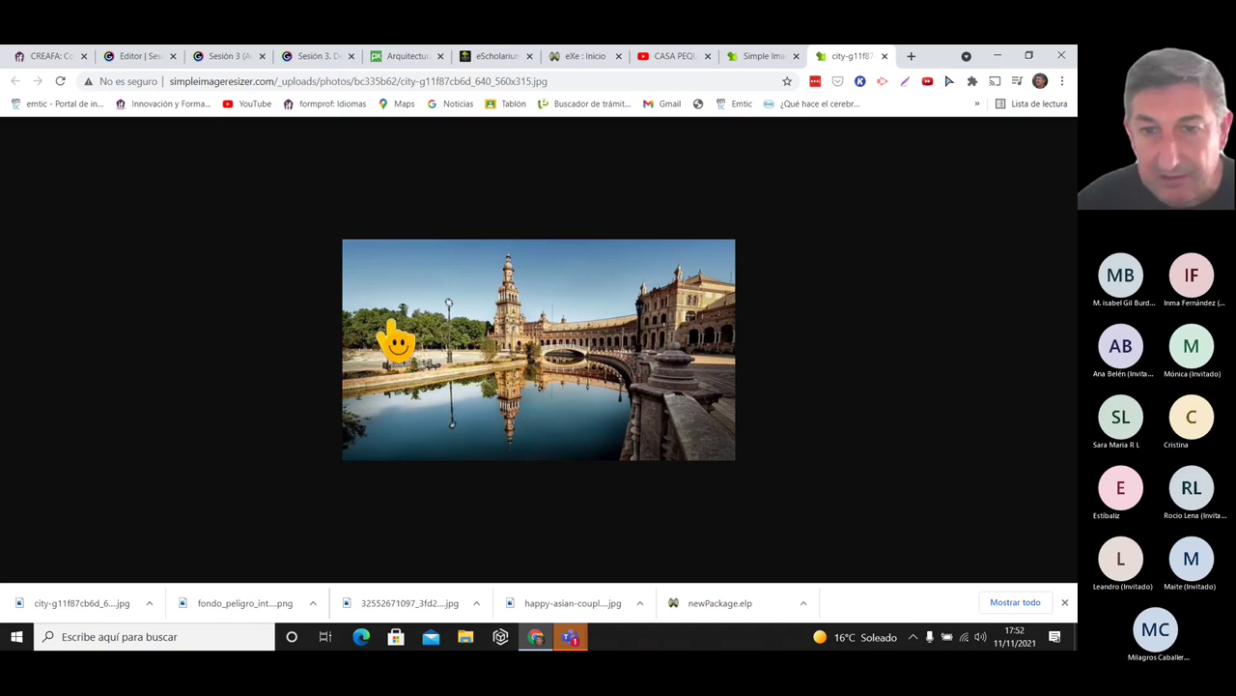
right_click(670, 312)
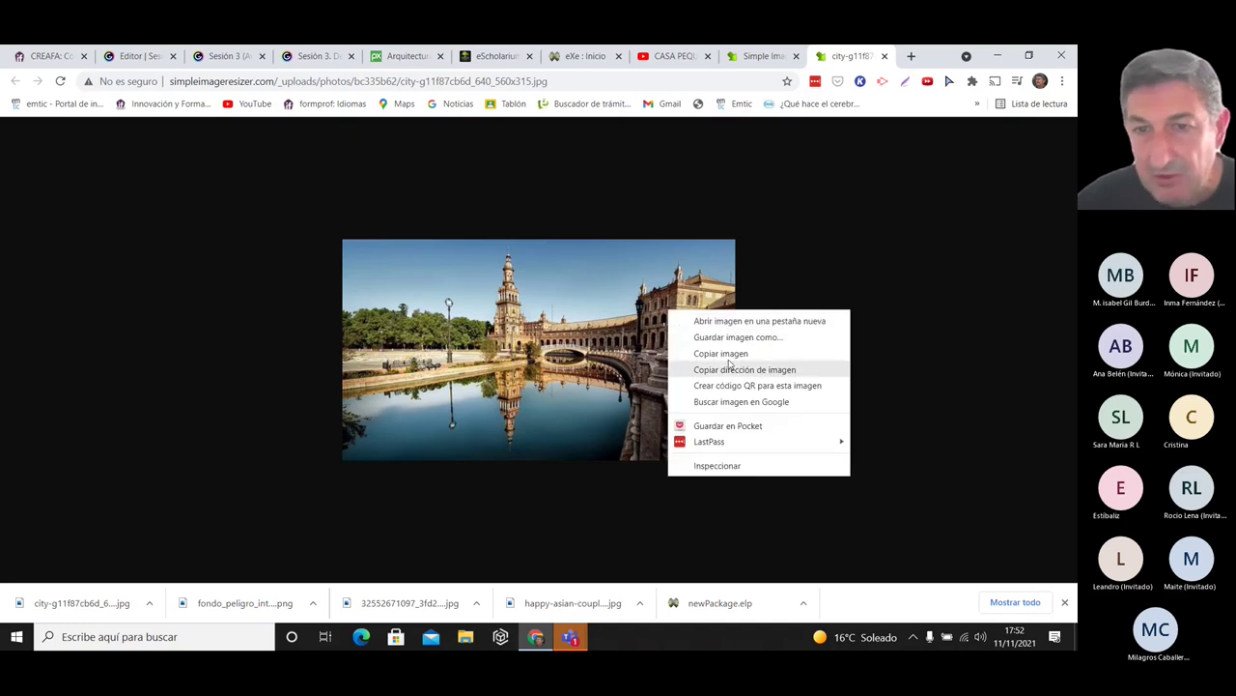
left_click(722, 337)
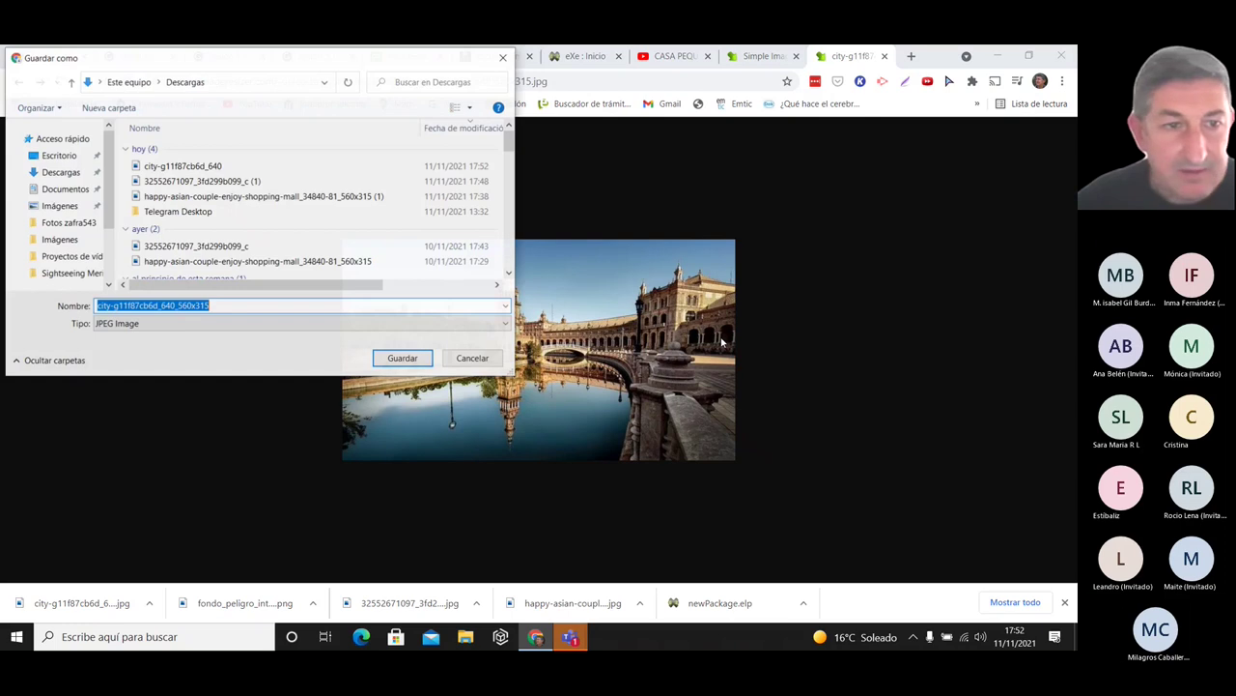
left_click(398, 358)
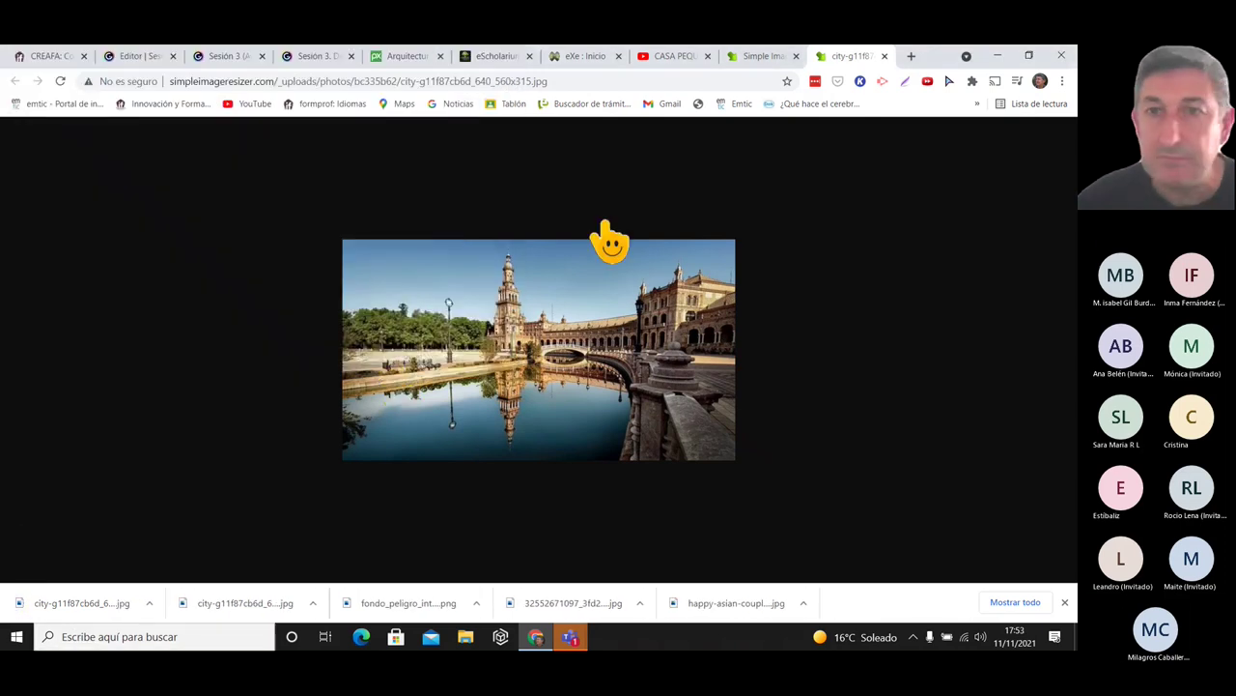
left_click(591, 58)
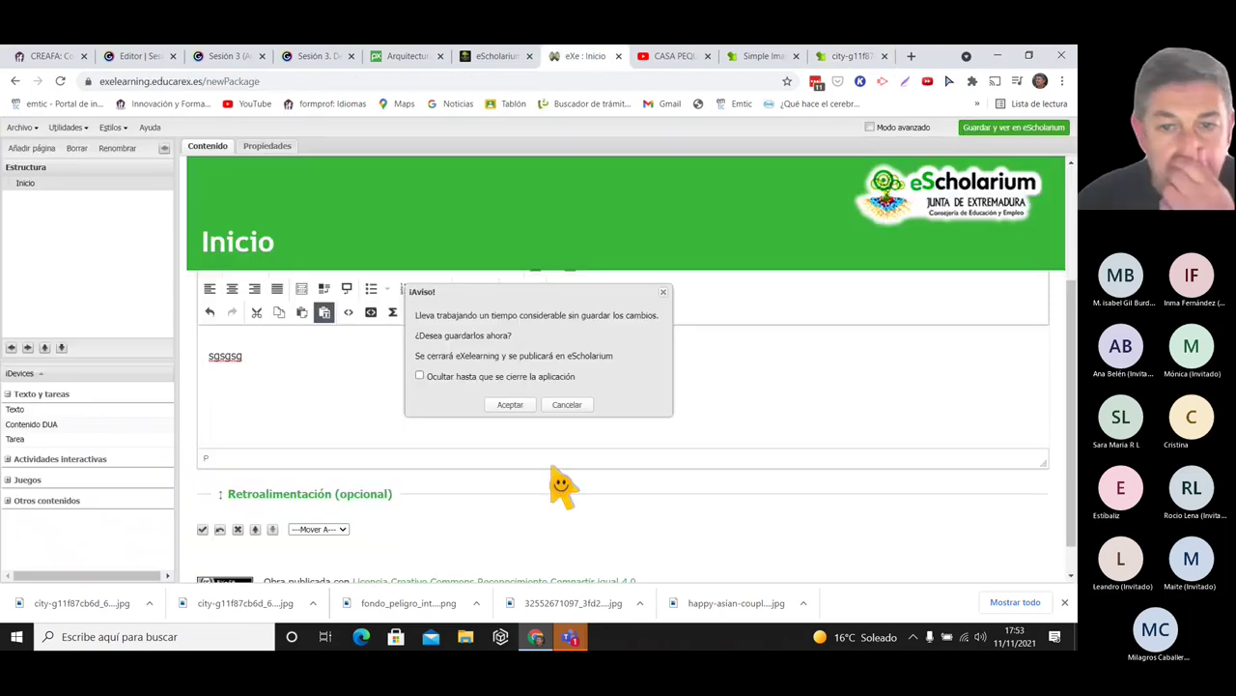
- Insert an image on the empty line using the resized 560x315 city photo, with optimisation off
left_click(663, 292)
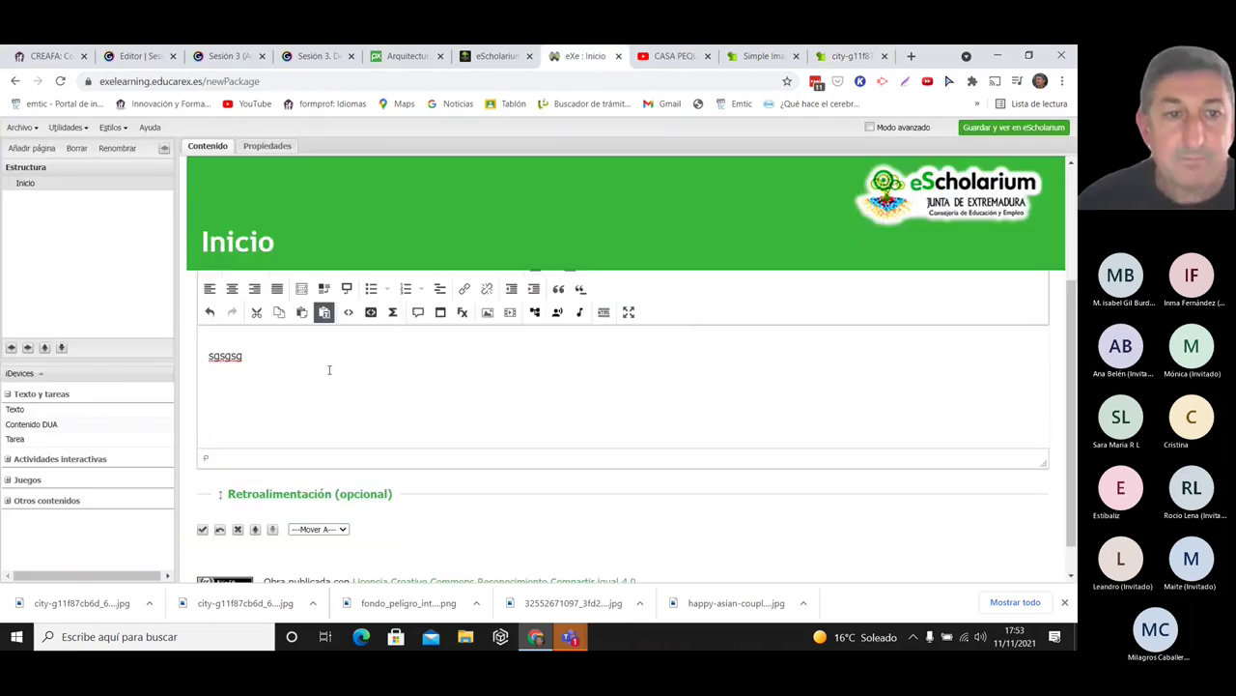
double_click(261, 356)
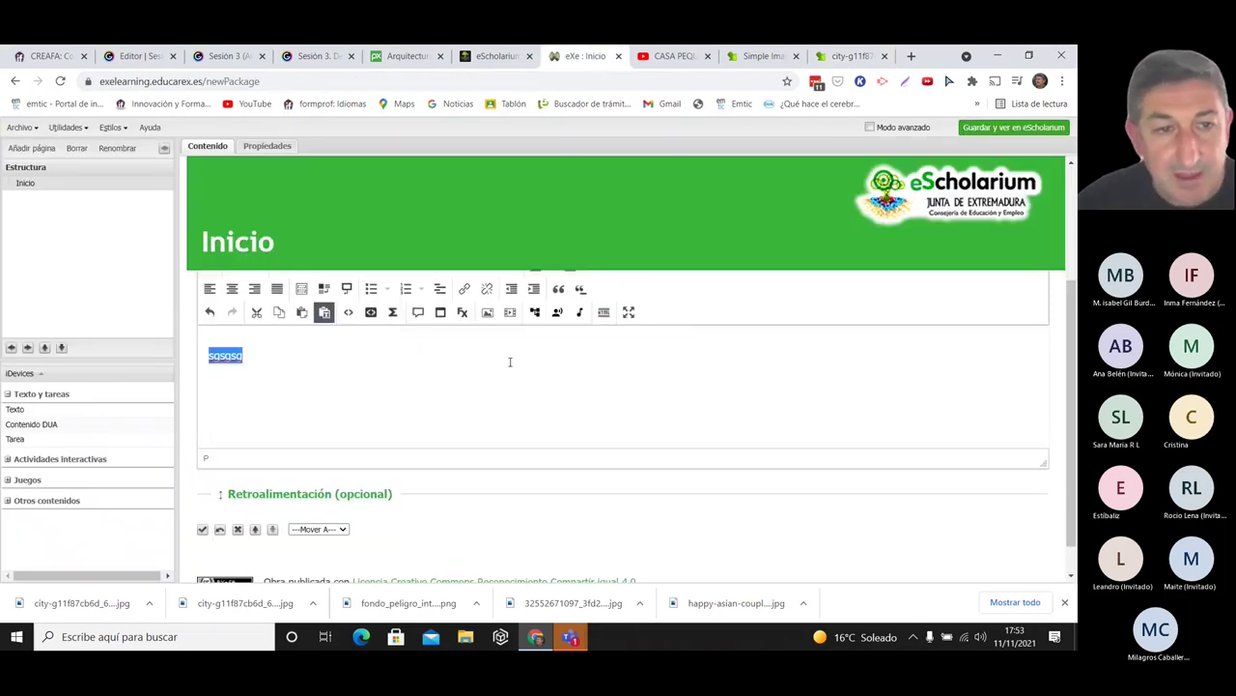
left_click(257, 352)
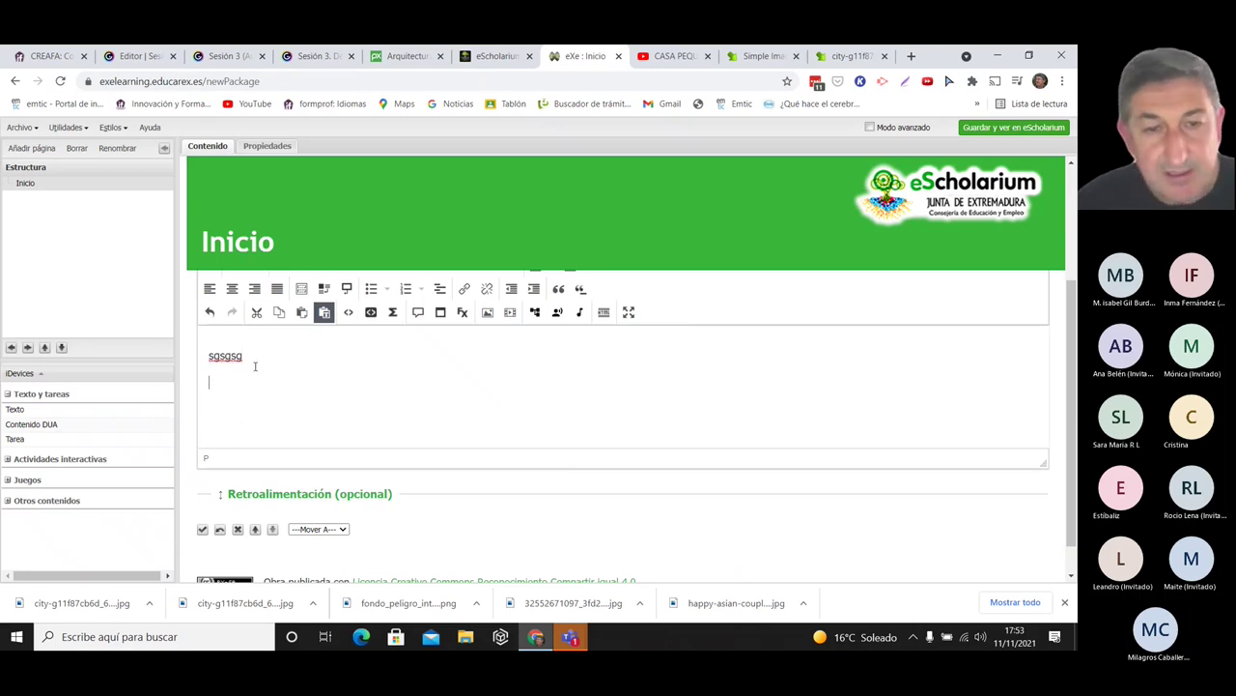
left_click(488, 313)
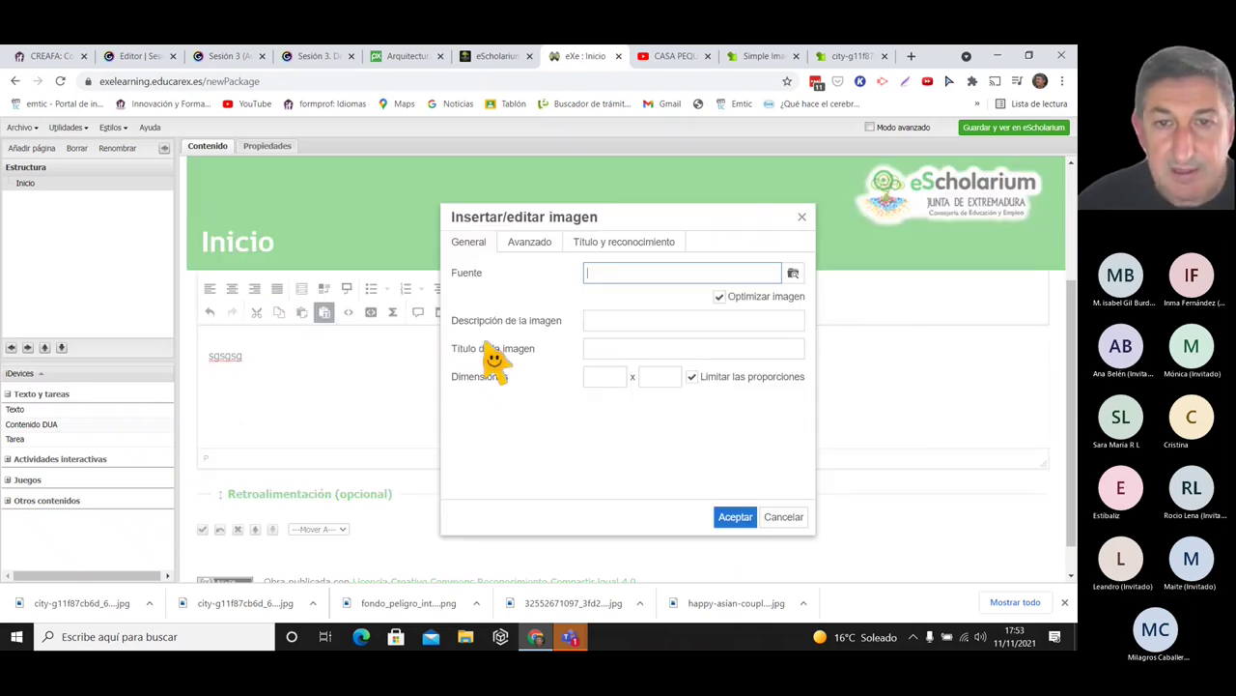
left_click(792, 276)
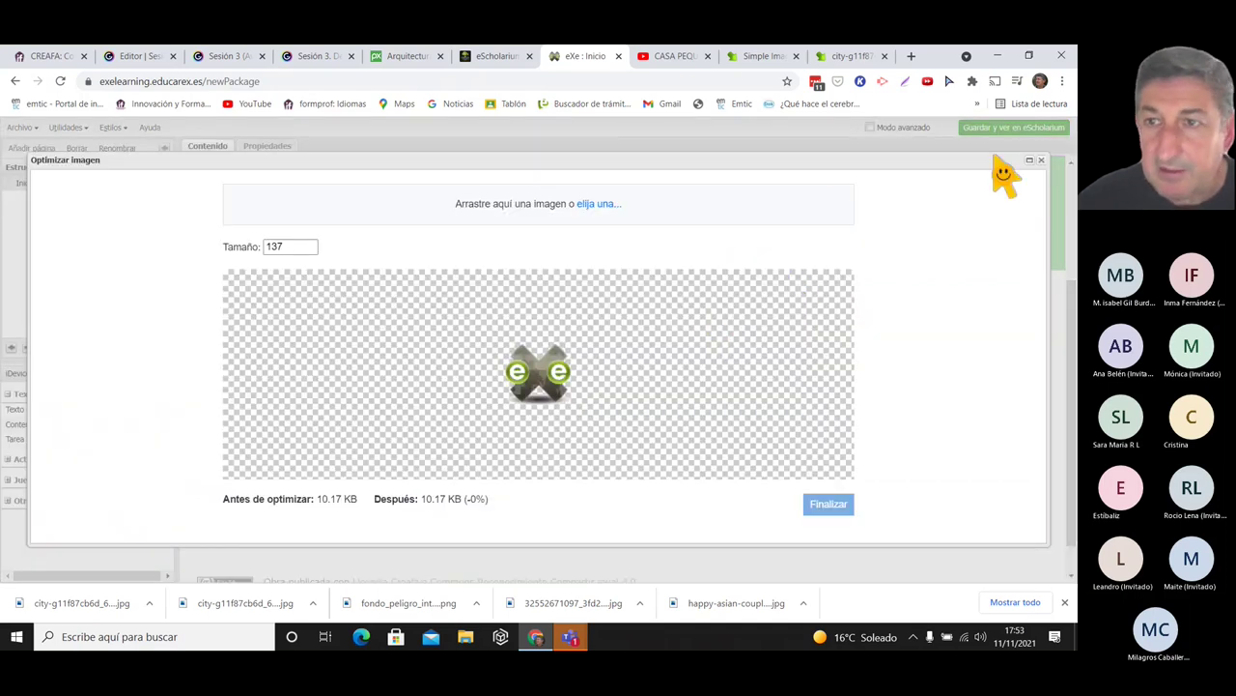
left_click(1041, 160)
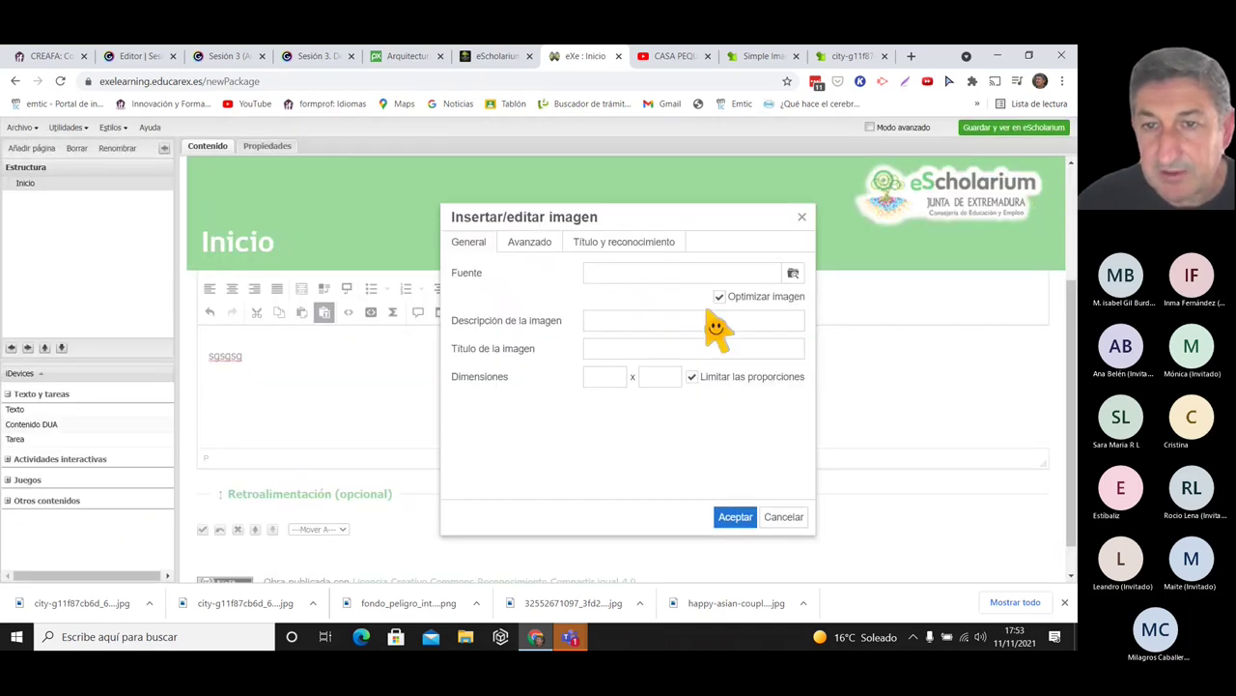
left_click(720, 297)
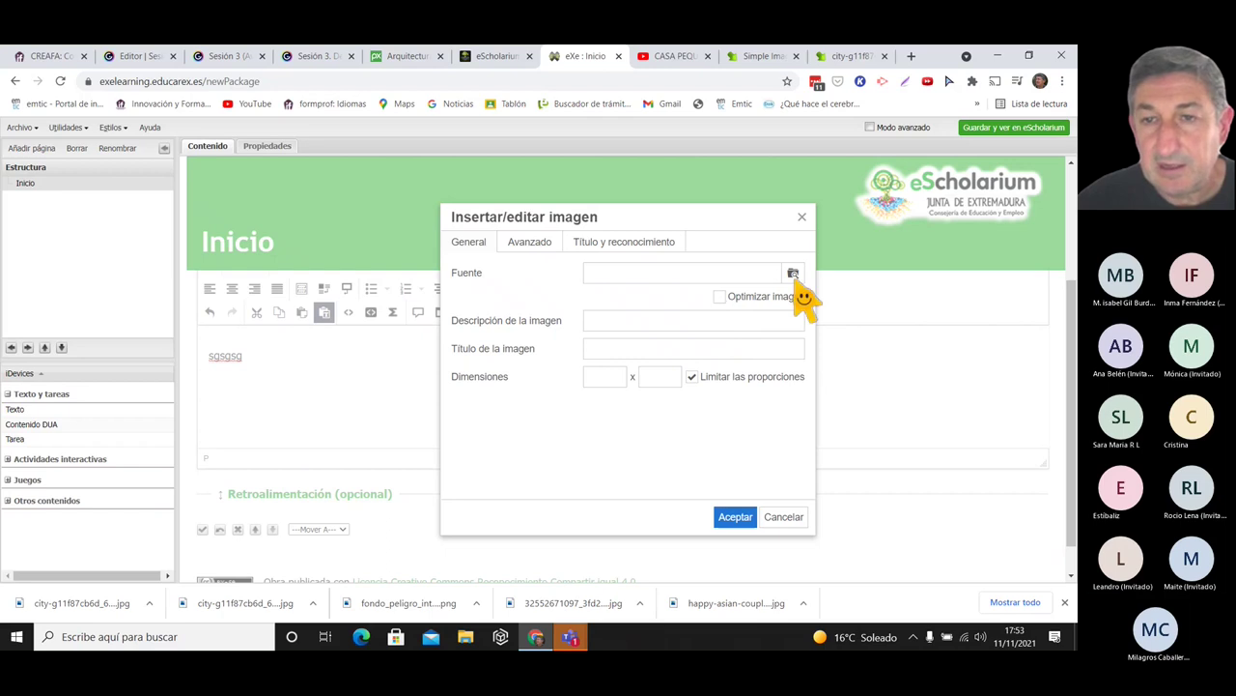
left_click(793, 273)
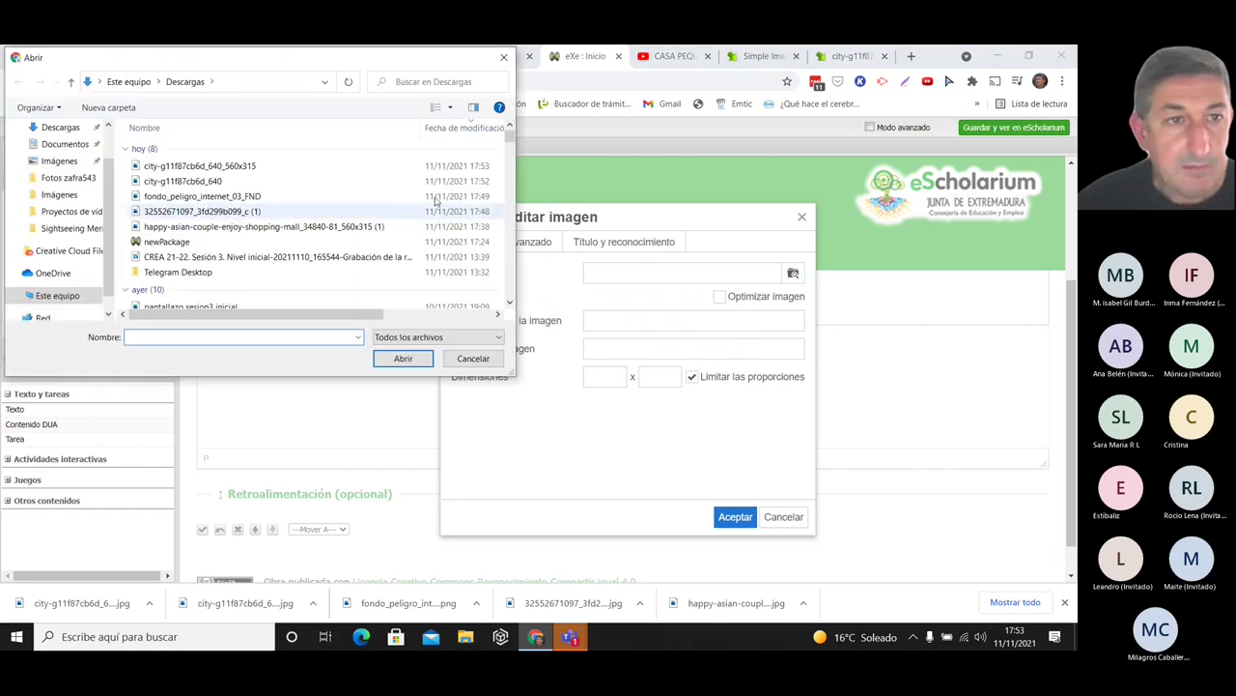
double_click(251, 165)
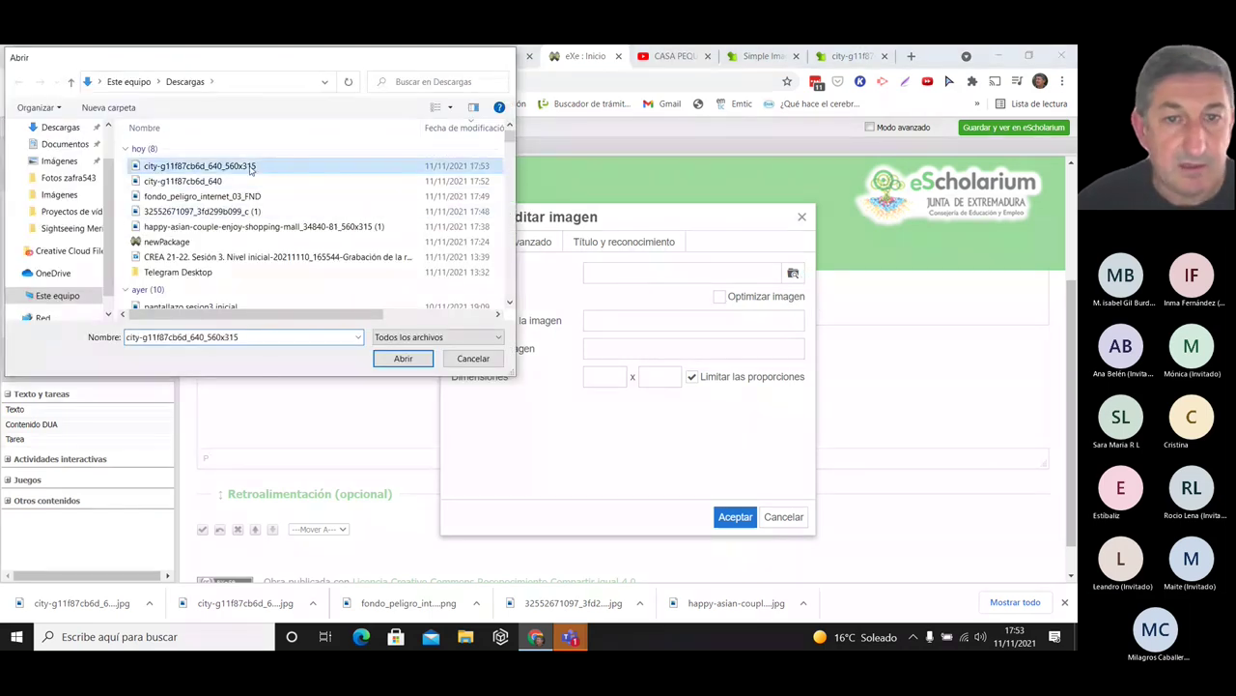
- Give the image description 'Sevilla' and title 'Sevilla. Imagen'
left_click(618, 322)
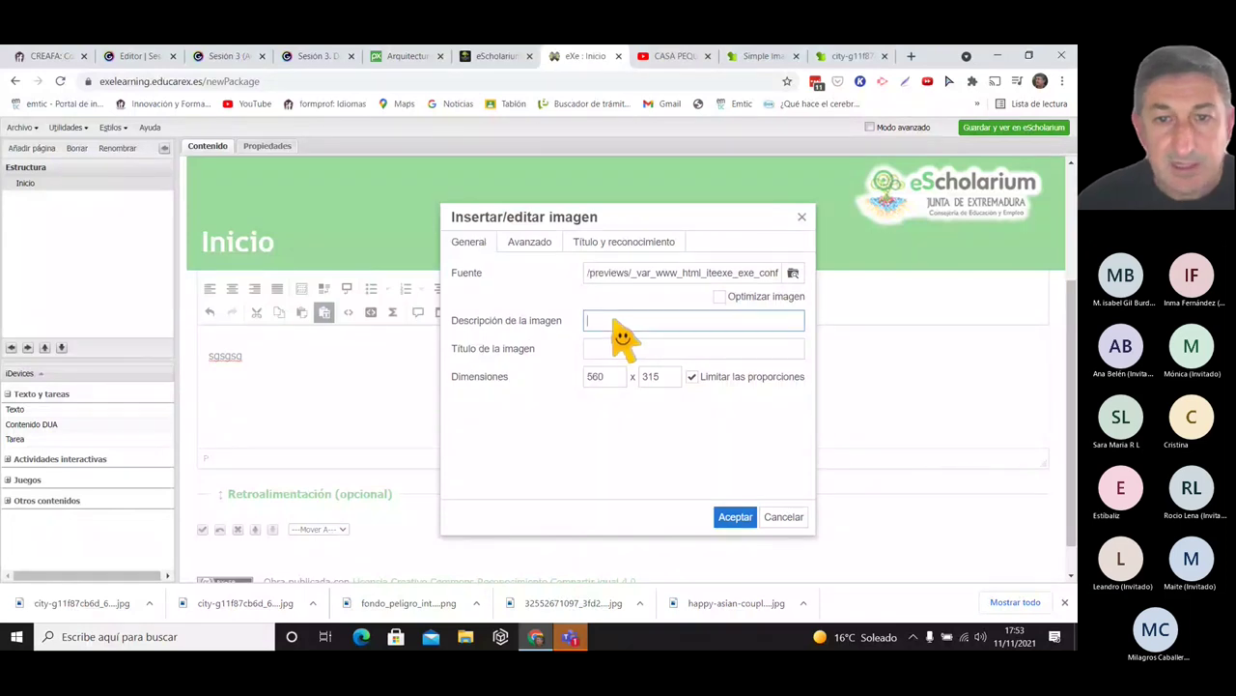
type("Sev")
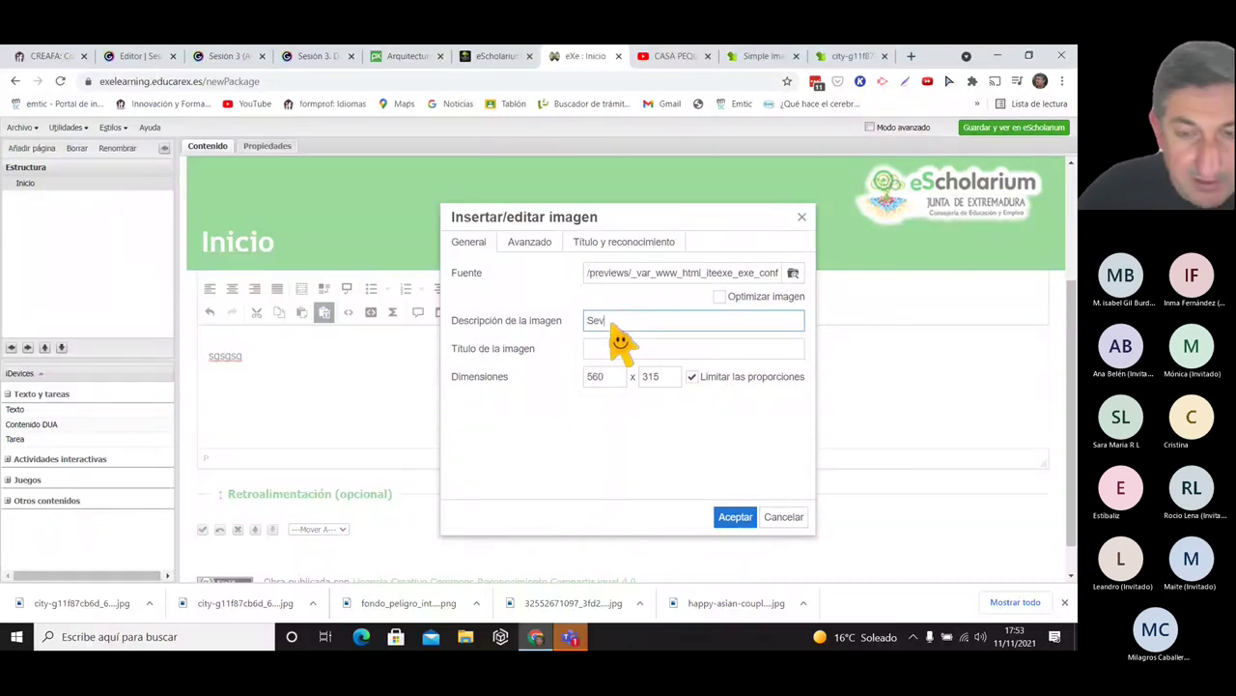
type("illa")
left_click(609, 354)
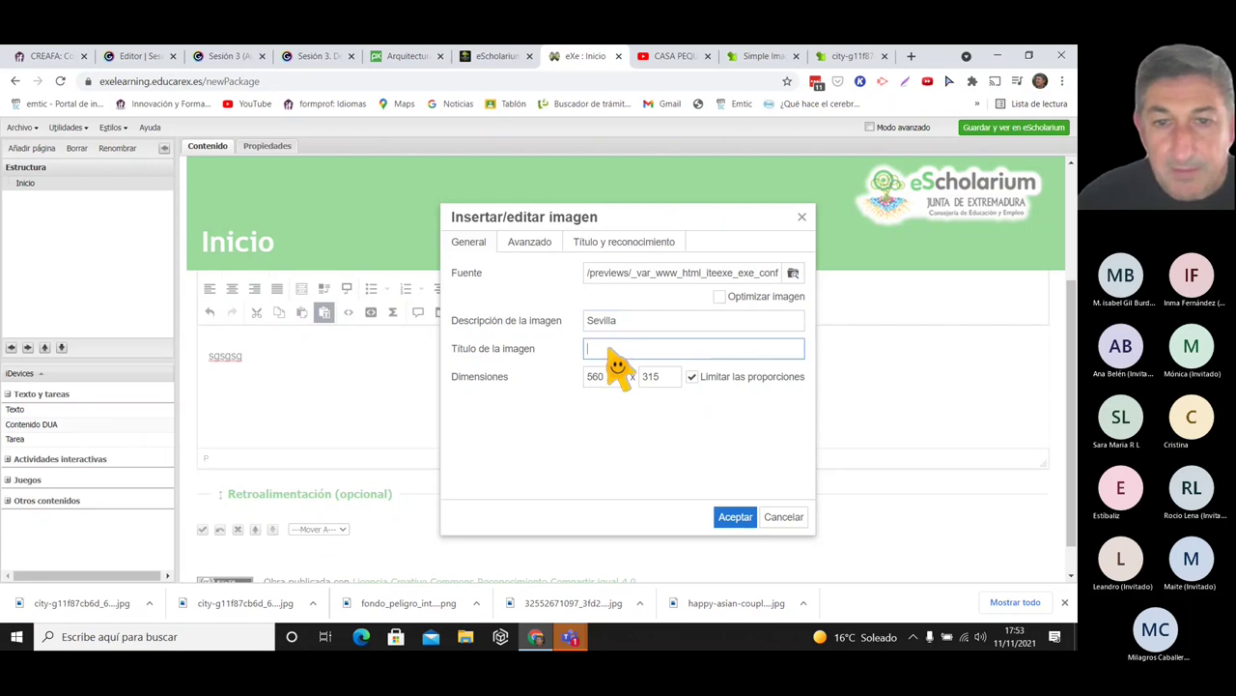
type("Sevilla")
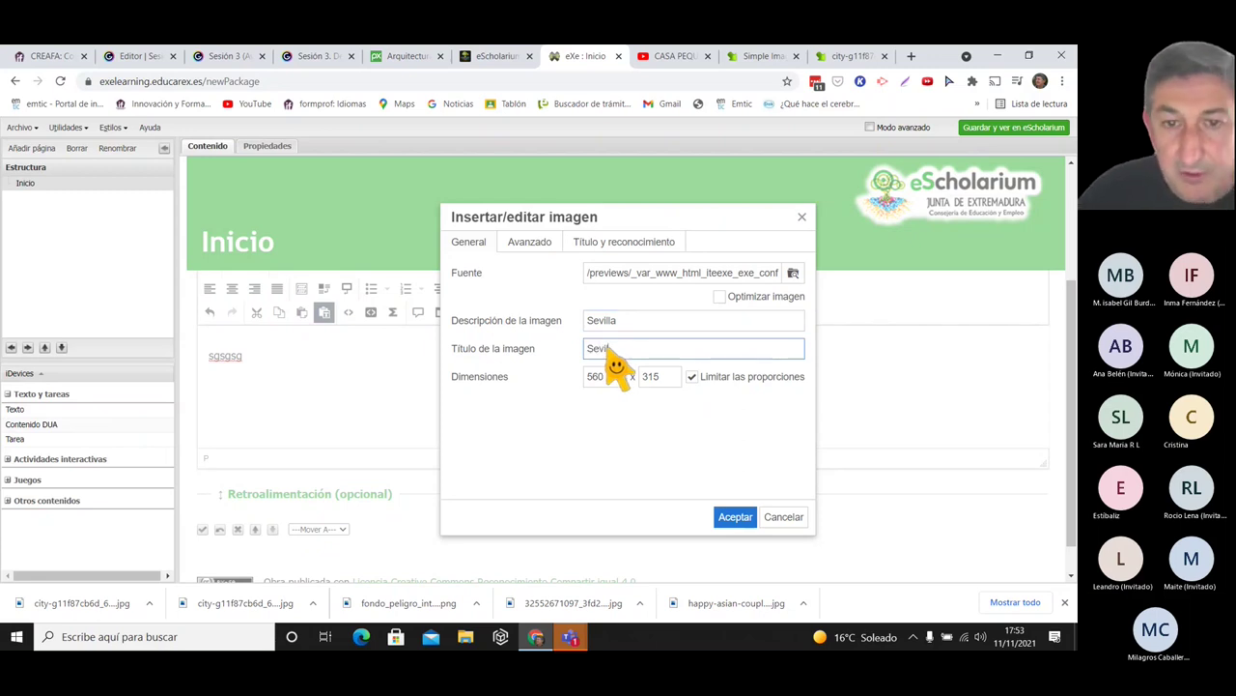
type(". Abr")
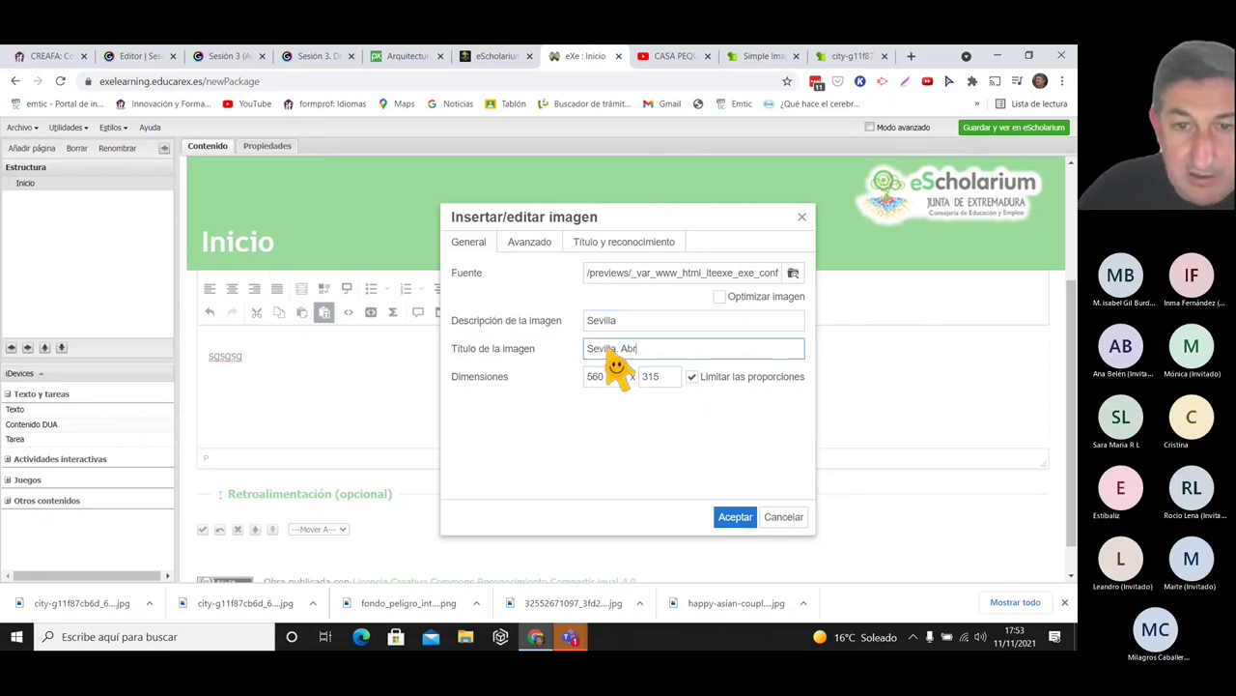
key("BackSpace")
key("BackSpace")
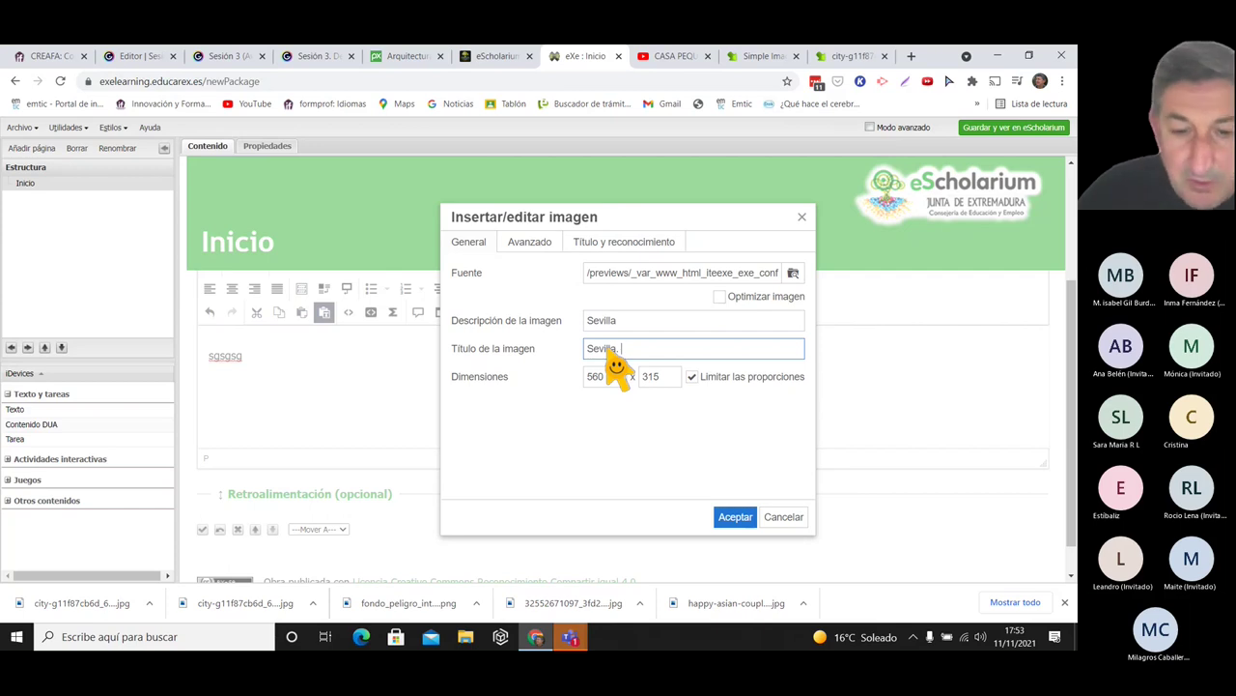
type("Imagen")
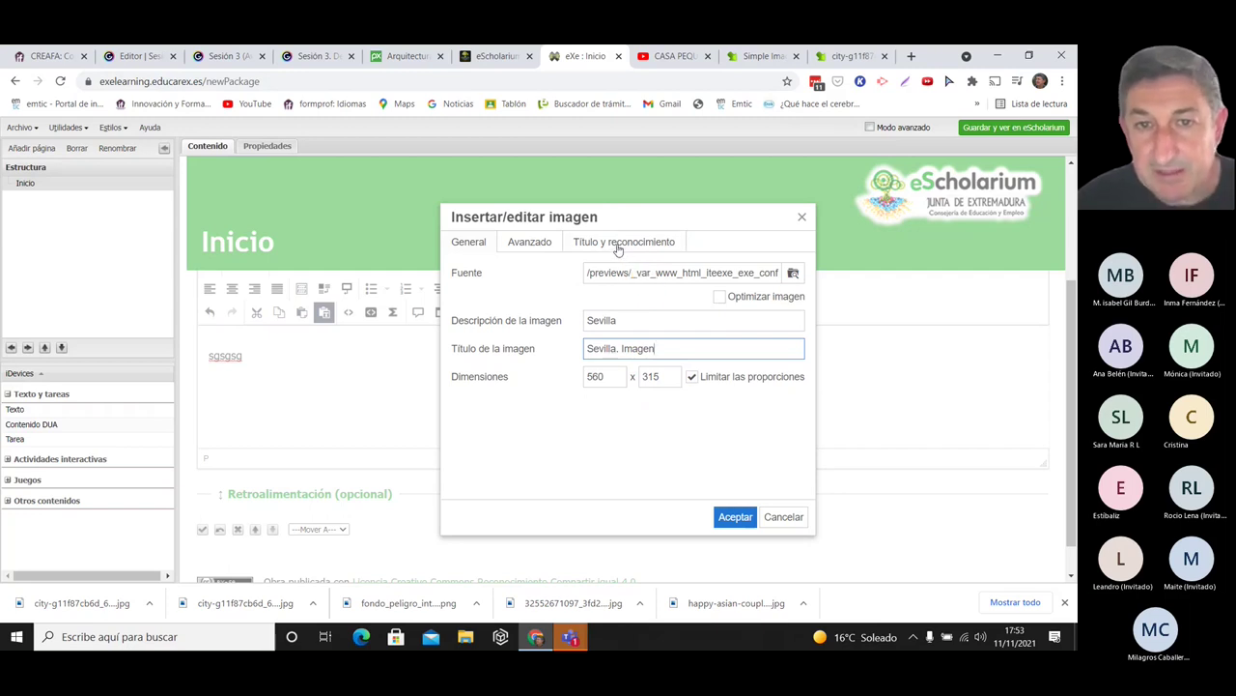
- Set the caption title to 'Sevilla', linked to the Pixabay photo page address
left_click(618, 243)
left_click(626, 329)
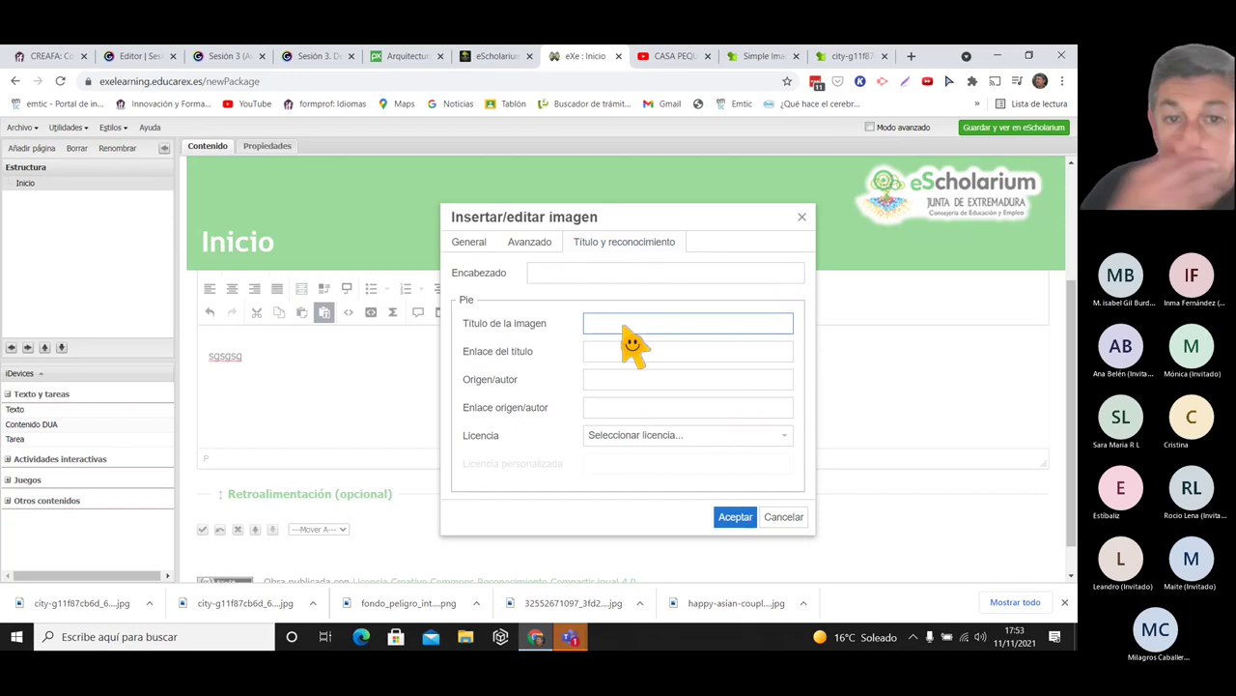
type("Sevil")
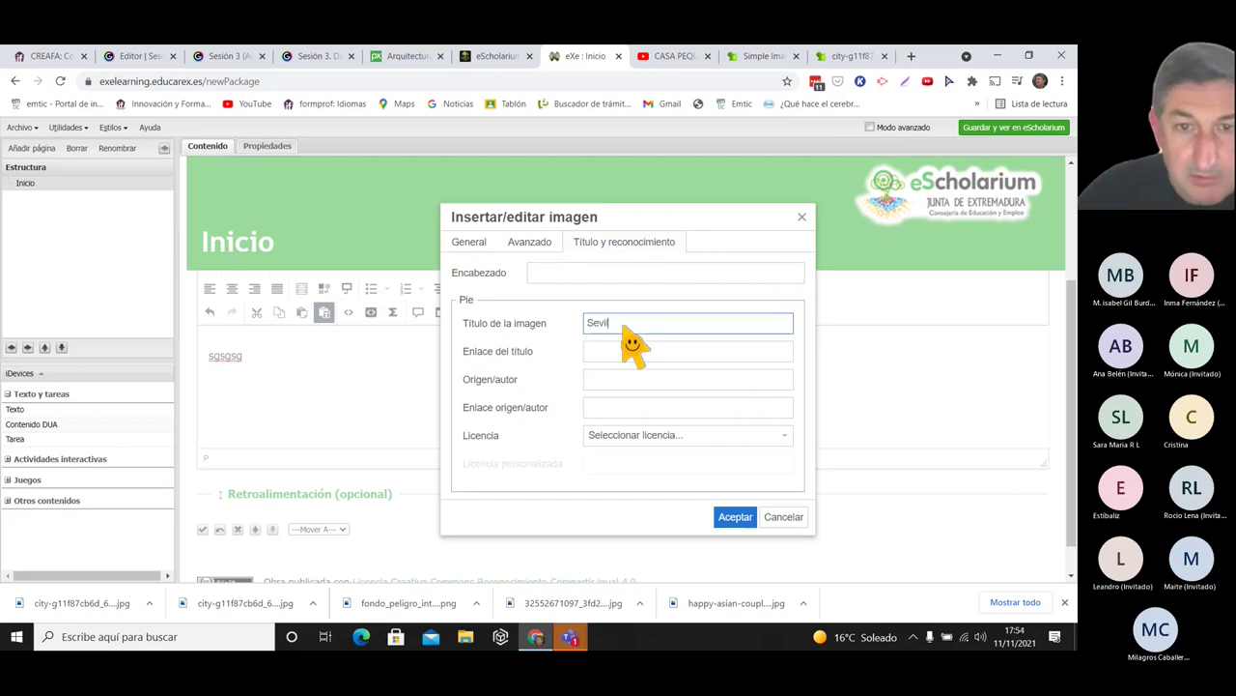
type("la")
left_click(619, 359)
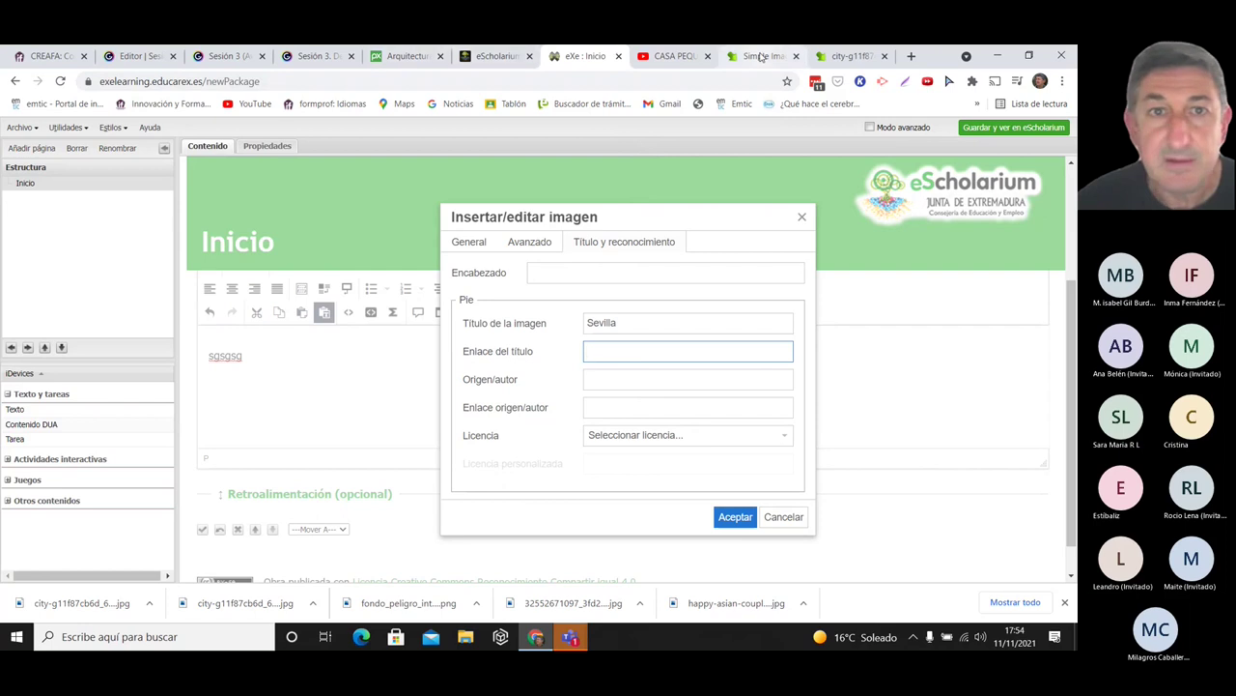
left_click(414, 62)
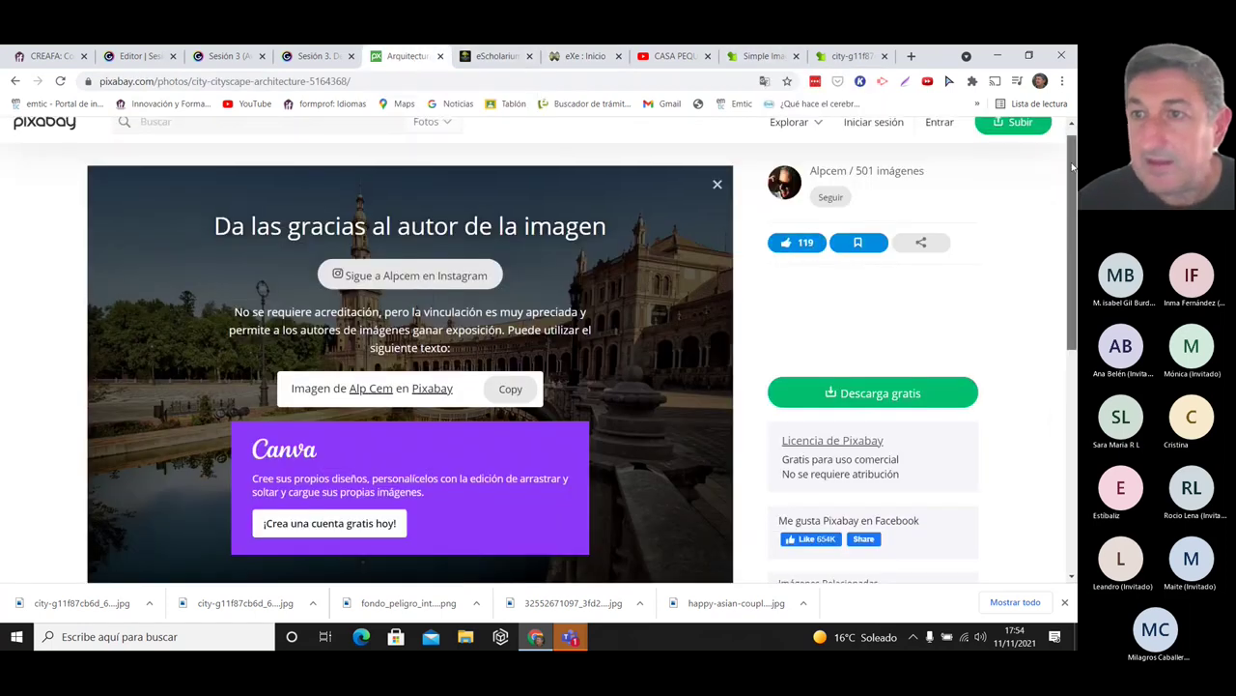
scroll(1072, 167, "up", 1)
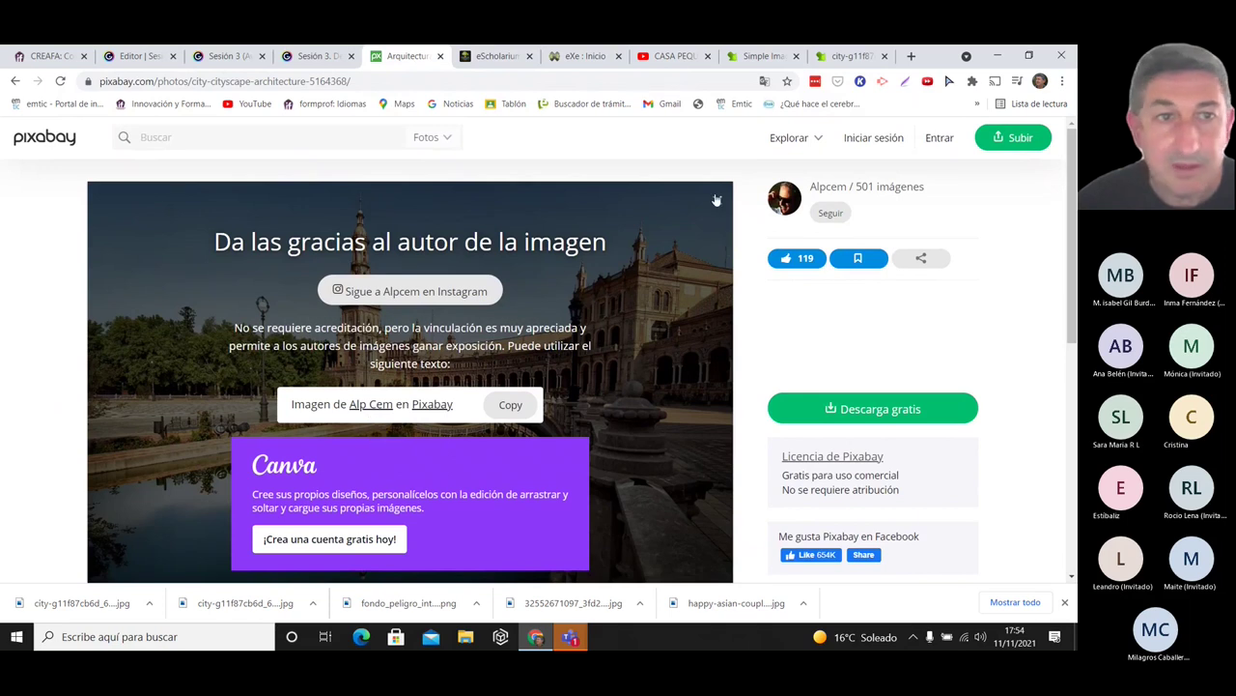
left_click(717, 199)
left_click(268, 81)
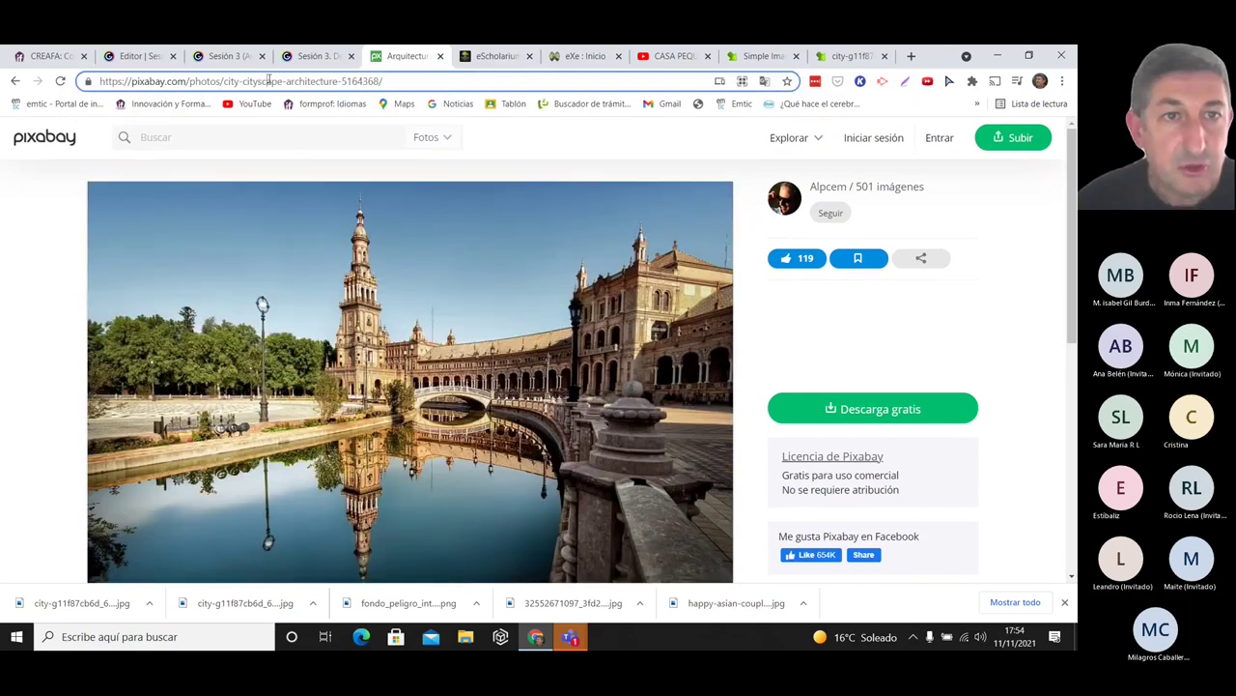
left_click(268, 81)
key("ctrl+c")
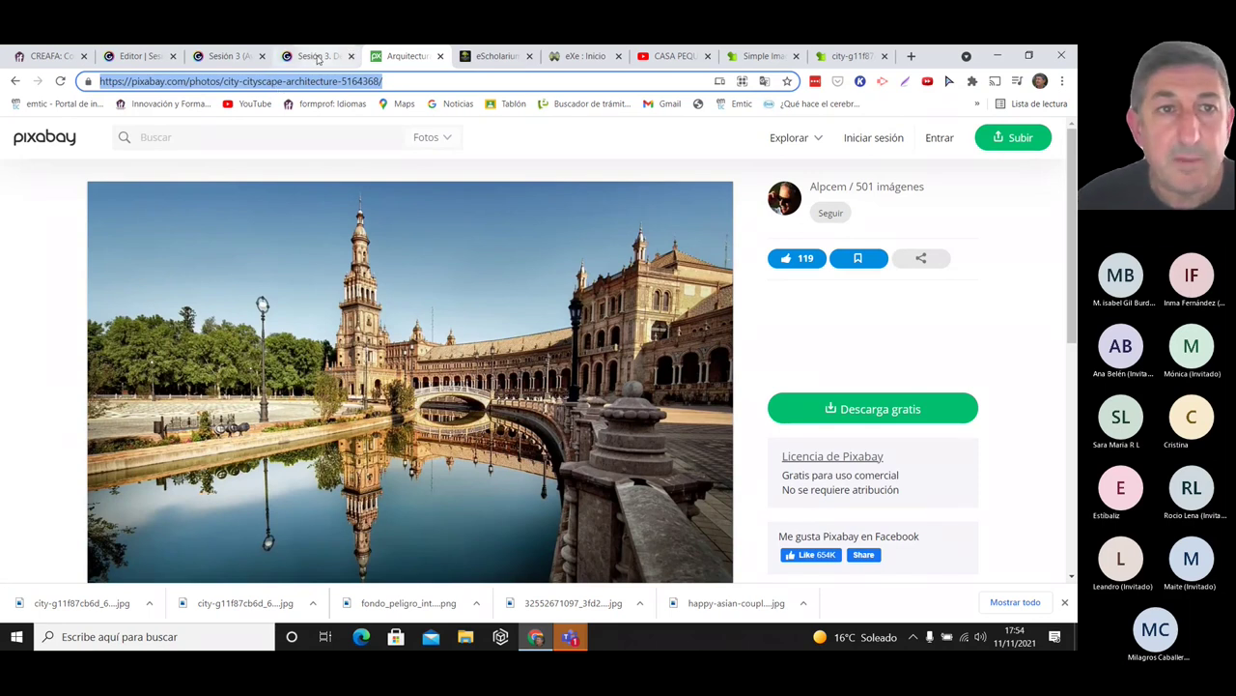
left_click(560, 57)
left_click(638, 354)
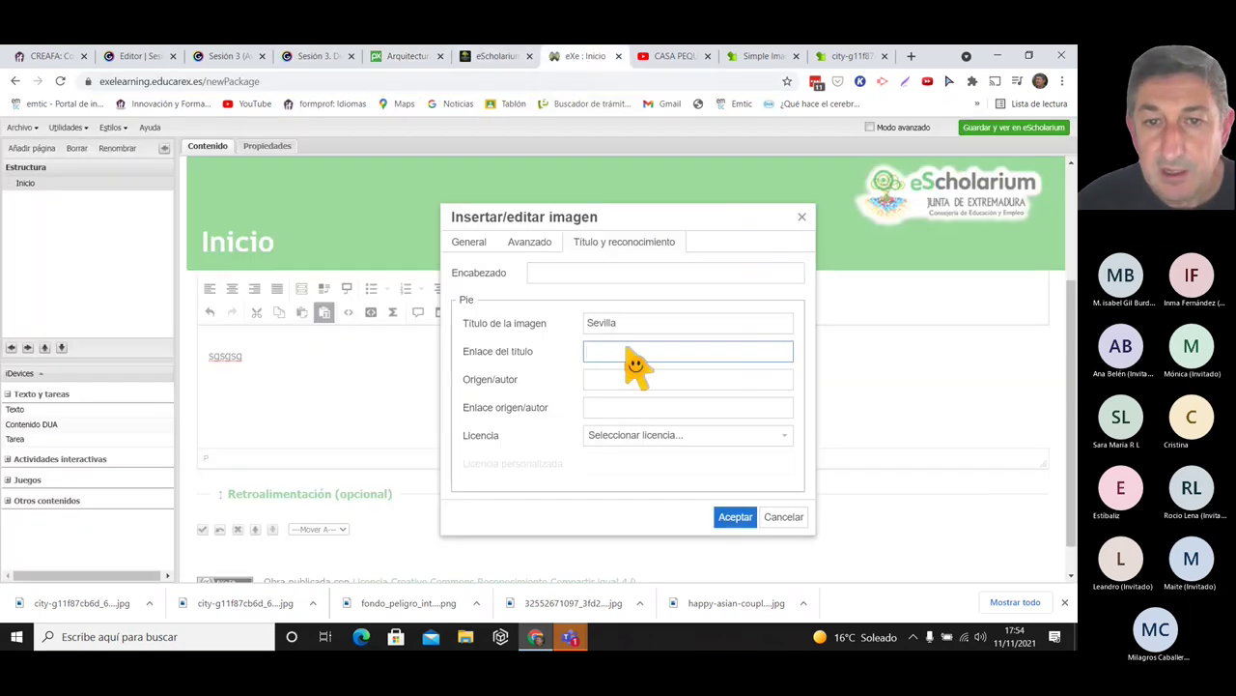
key("ctrl+v")
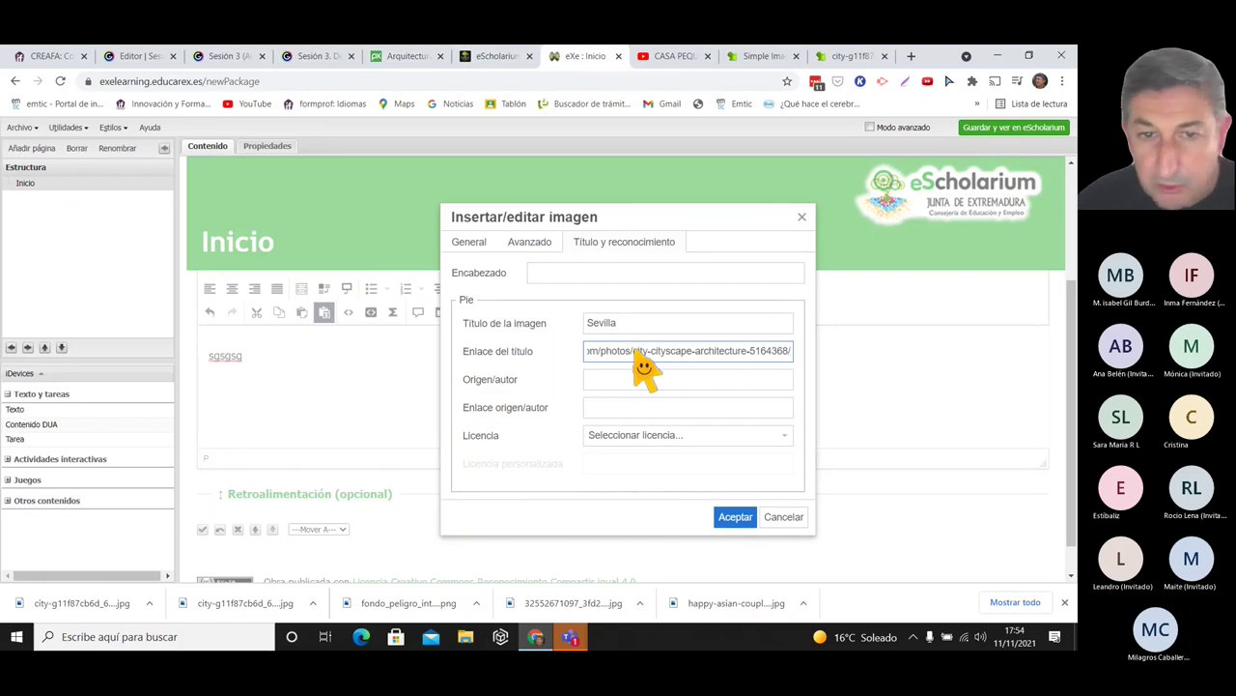
- Fill the author field with the photographer's name copied from their Pixabay profile
left_click(597, 379)
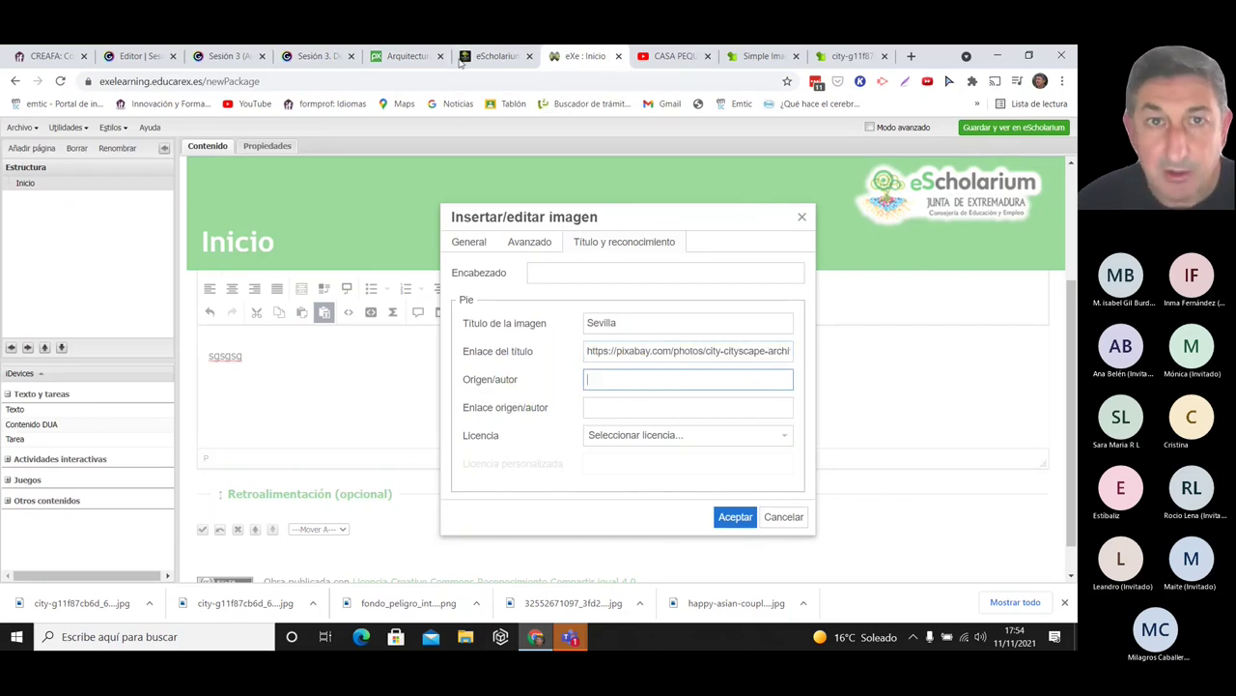
left_click(497, 58)
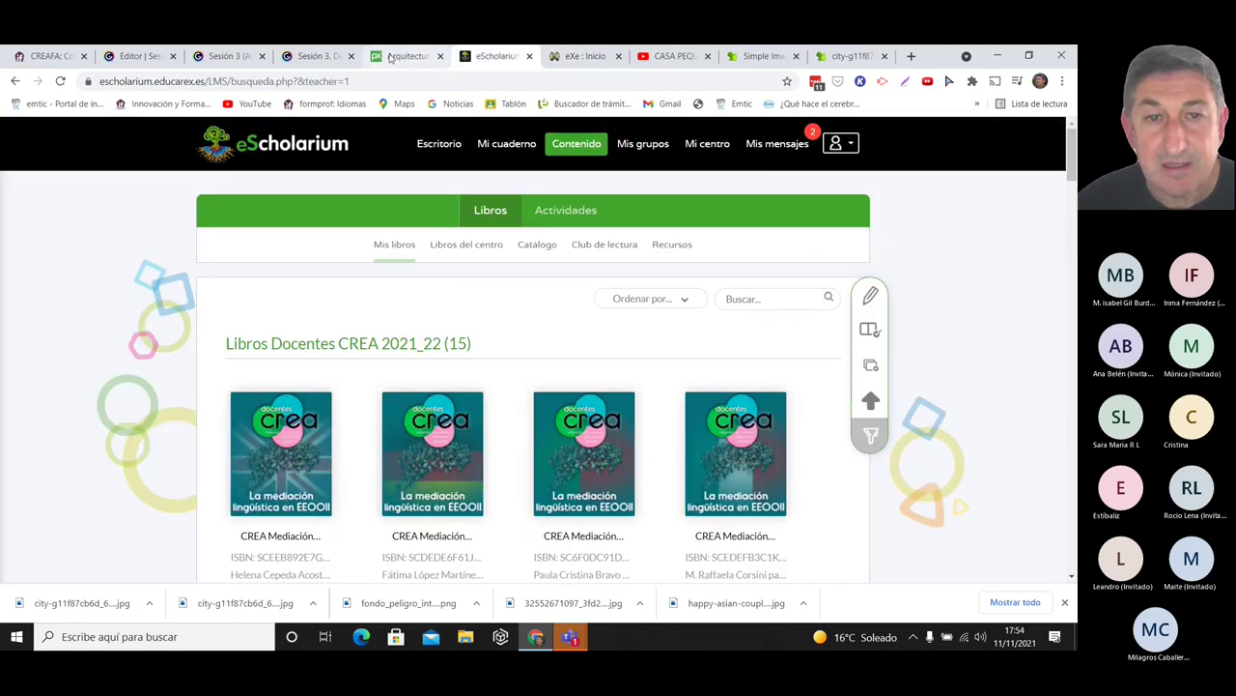
left_click(406, 56)
left_click(1074, 225)
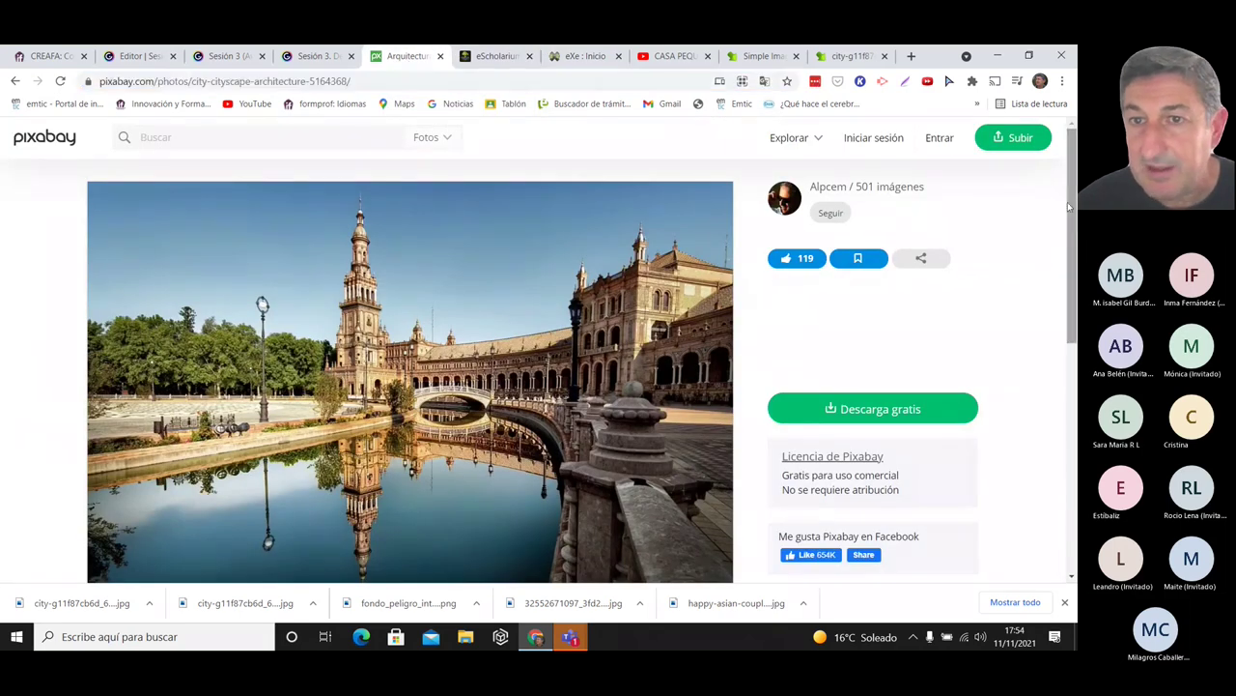
left_click(839, 193)
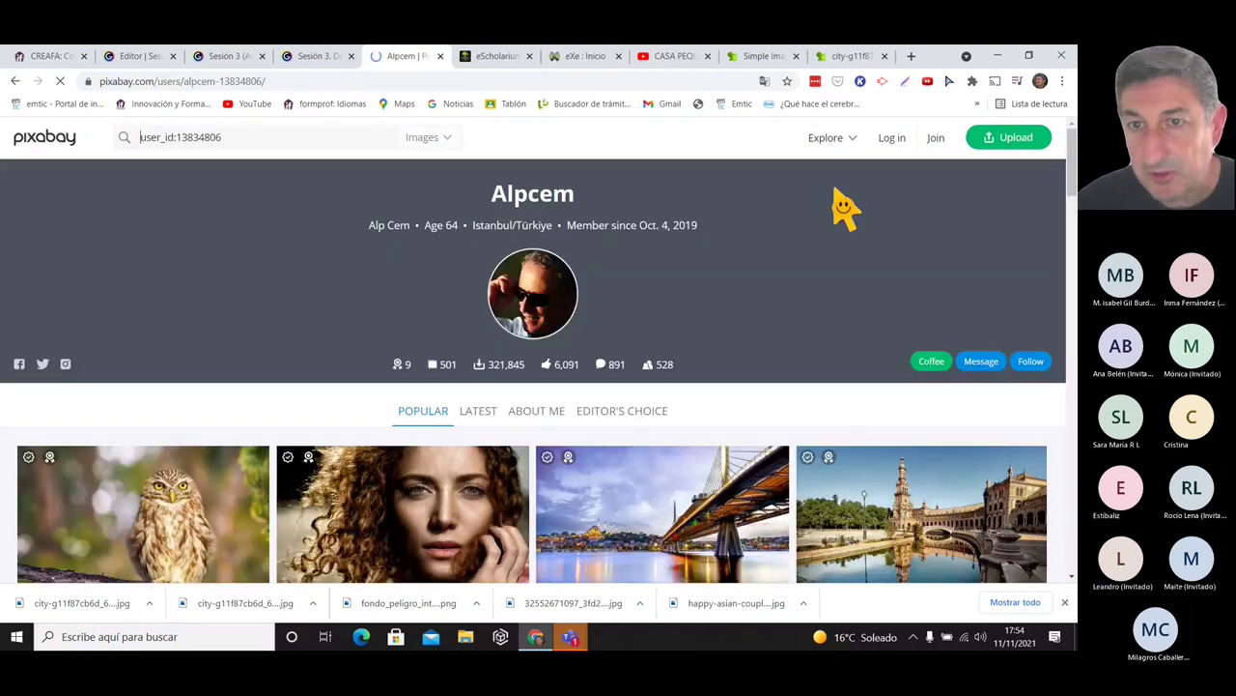
left_click_drag(579, 198, 465, 196)
key("ctrl+c")
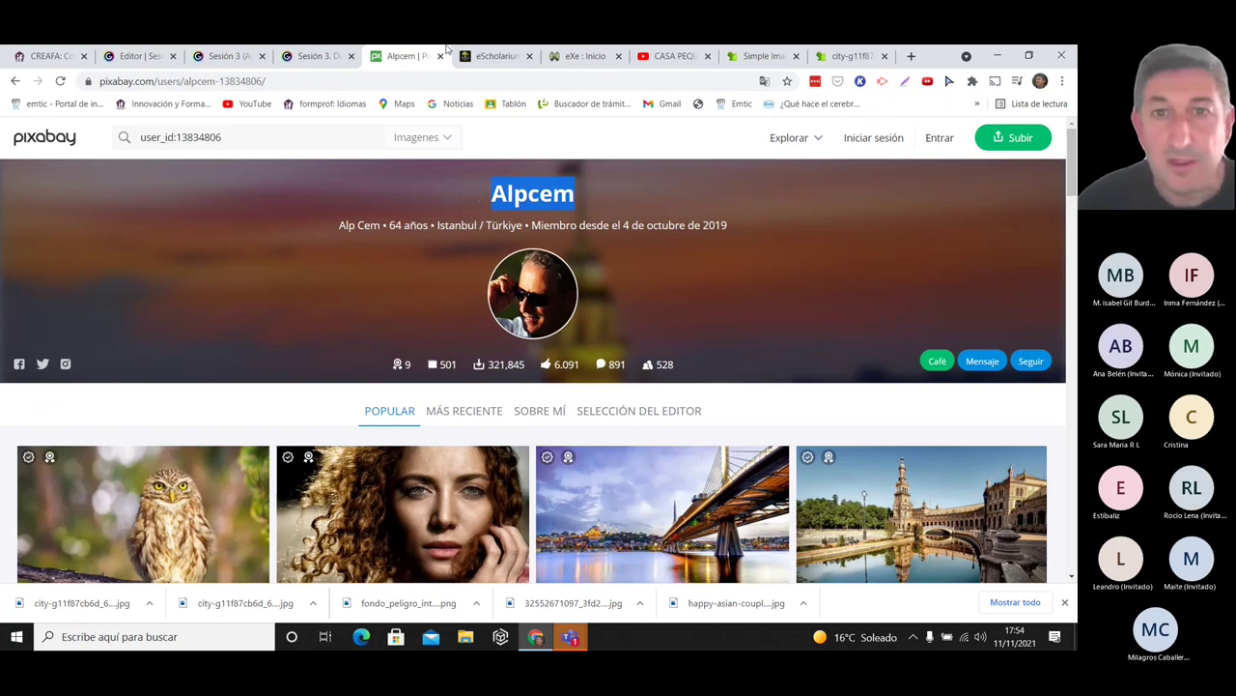
left_click(585, 55)
key("ctrl+v")
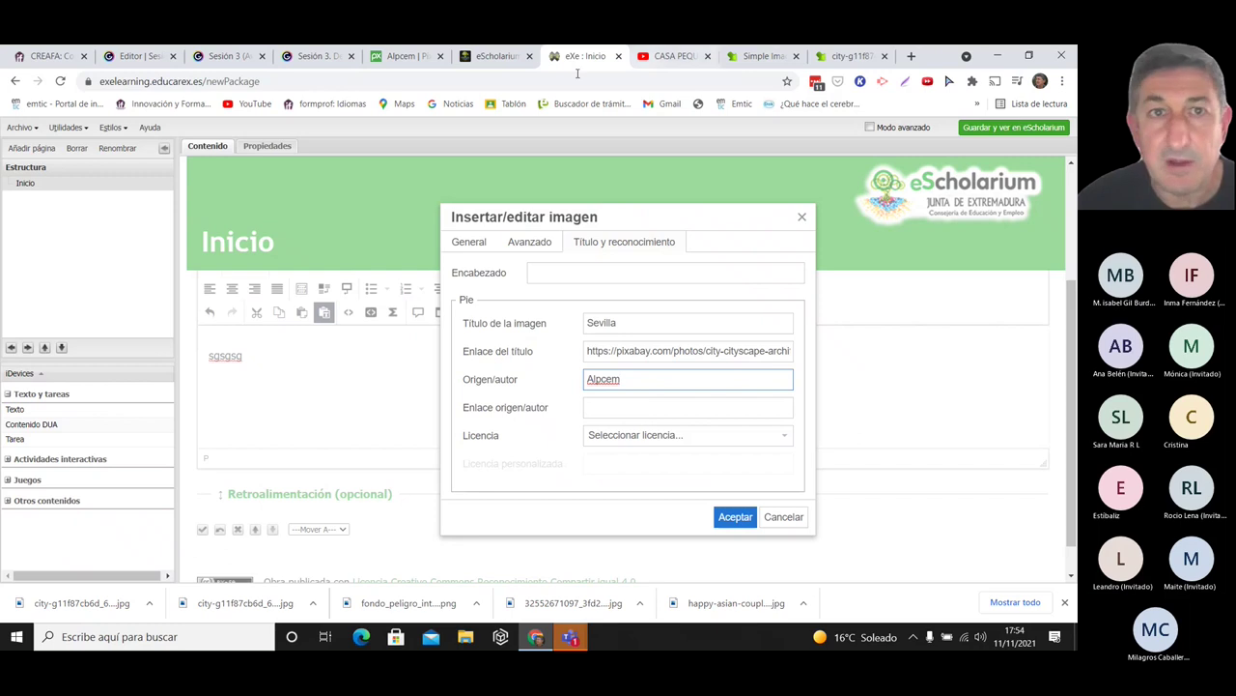
- Set the author link to the photographer's Pixabay profile address
left_click(497, 58)
left_click(404, 56)
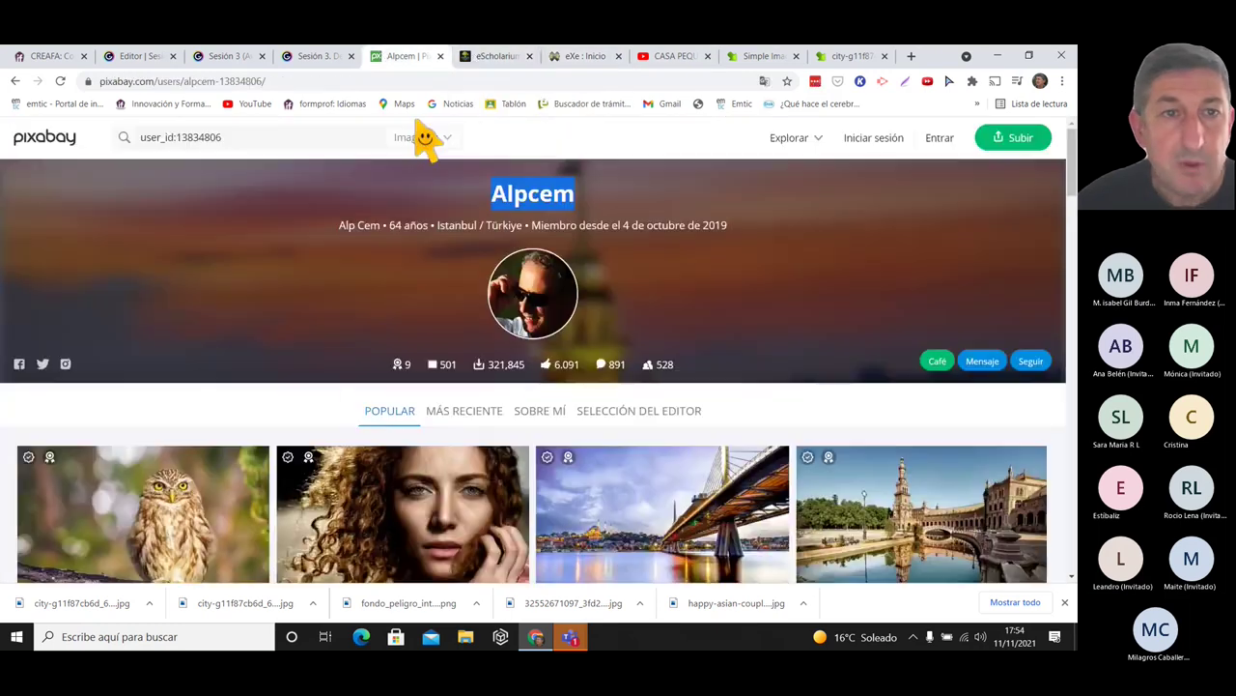
left_click(334, 77)
key("ctrl+c")
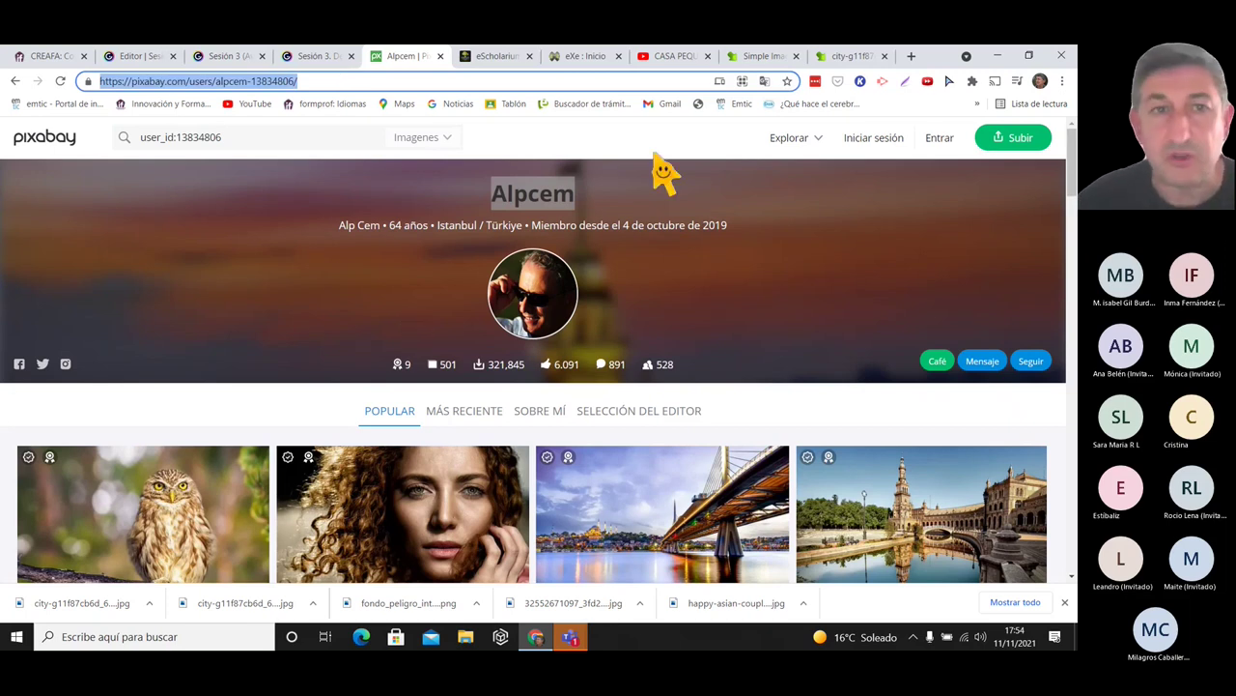
left_click(562, 58)
left_click(626, 414)
key("ctrl+v")
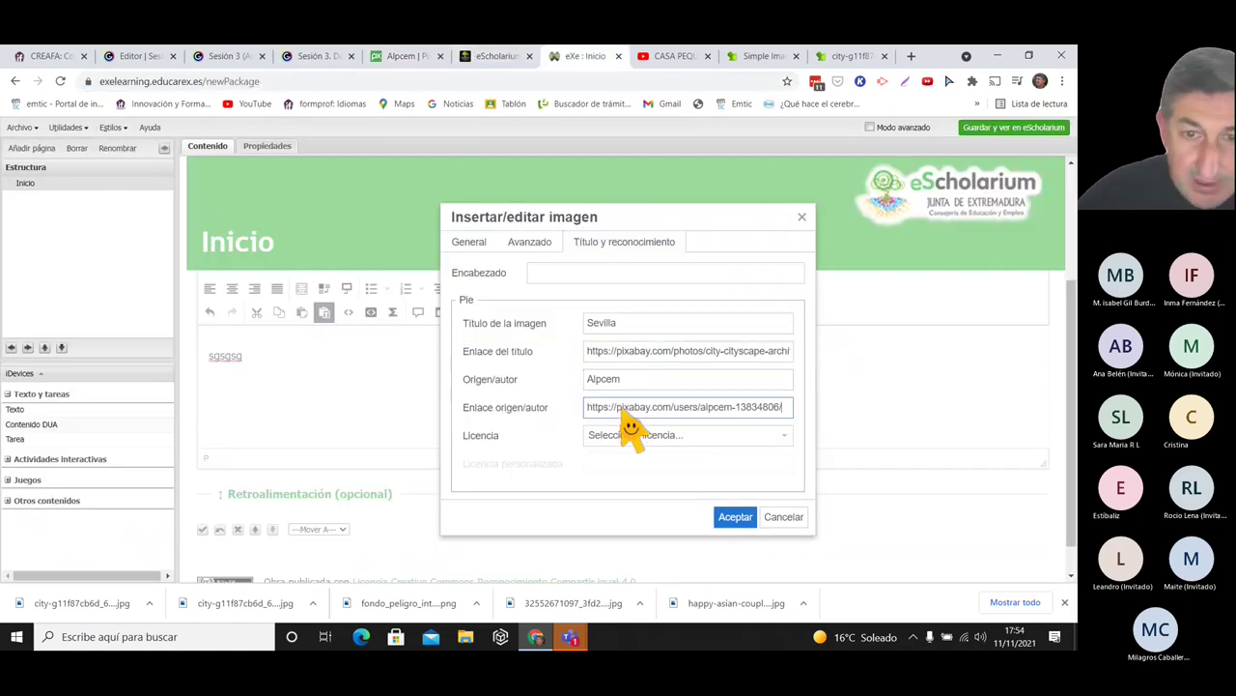
- Choose the Creative Commons public-domain licence, insert the image and save the text block
left_click(782, 437)
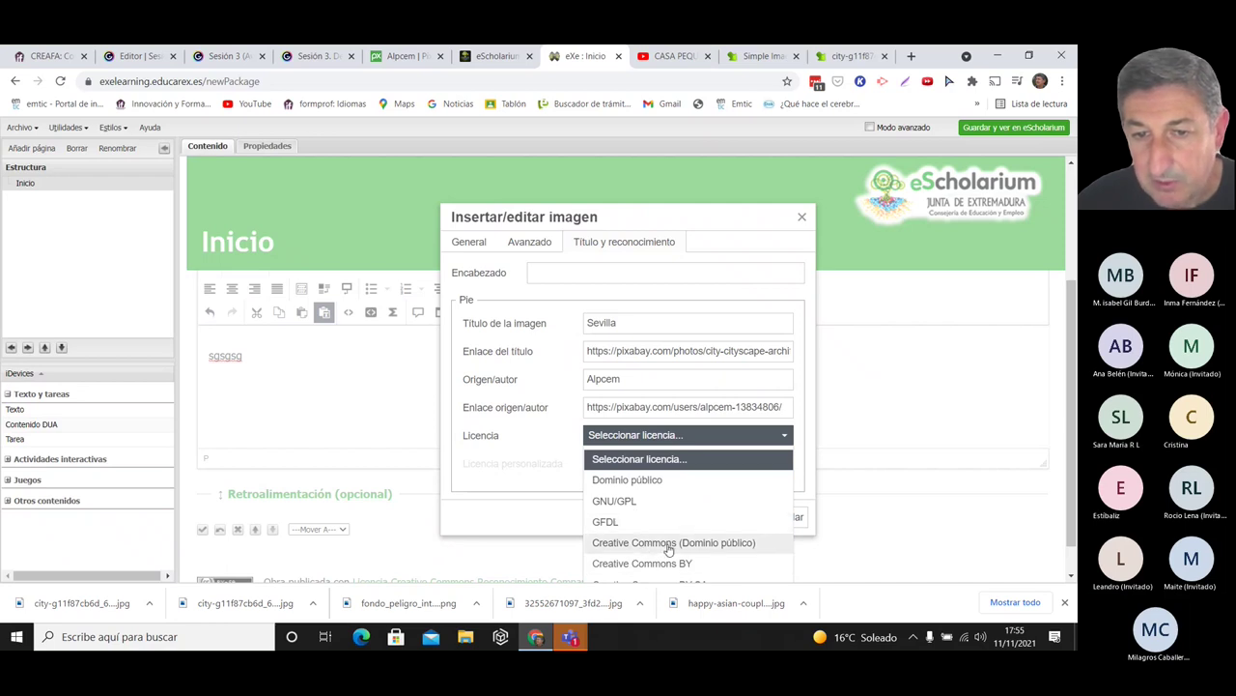
left_click(668, 546)
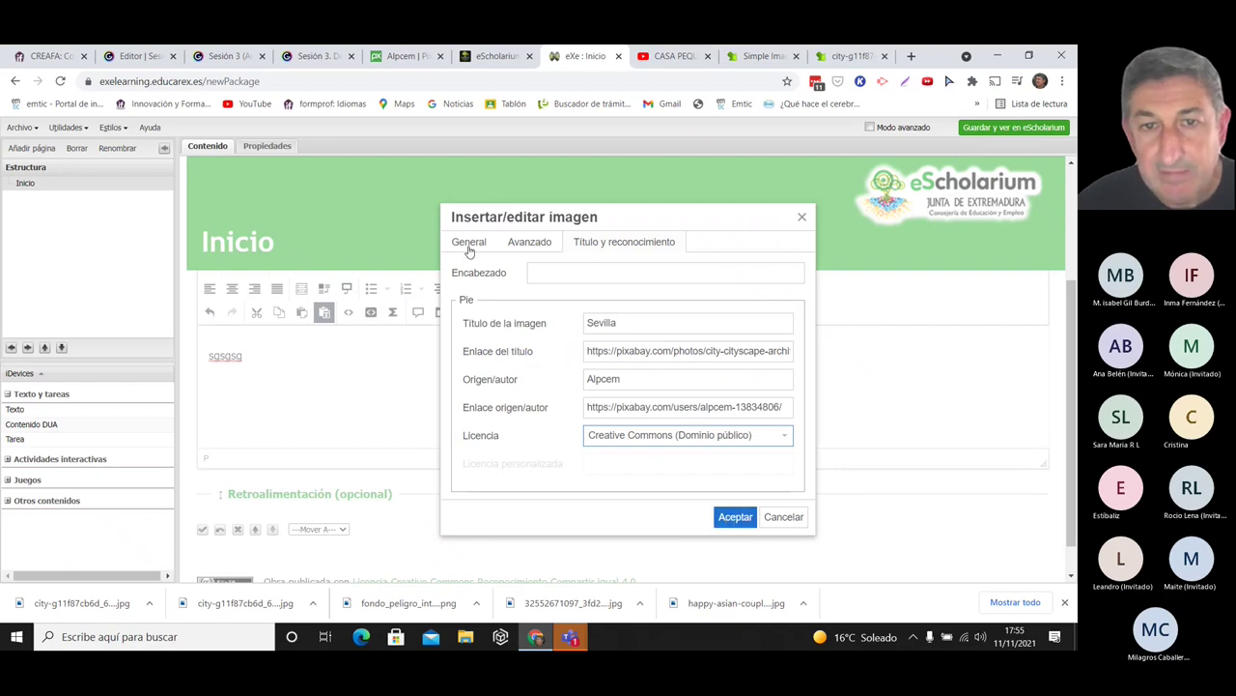
left_click(735, 517)
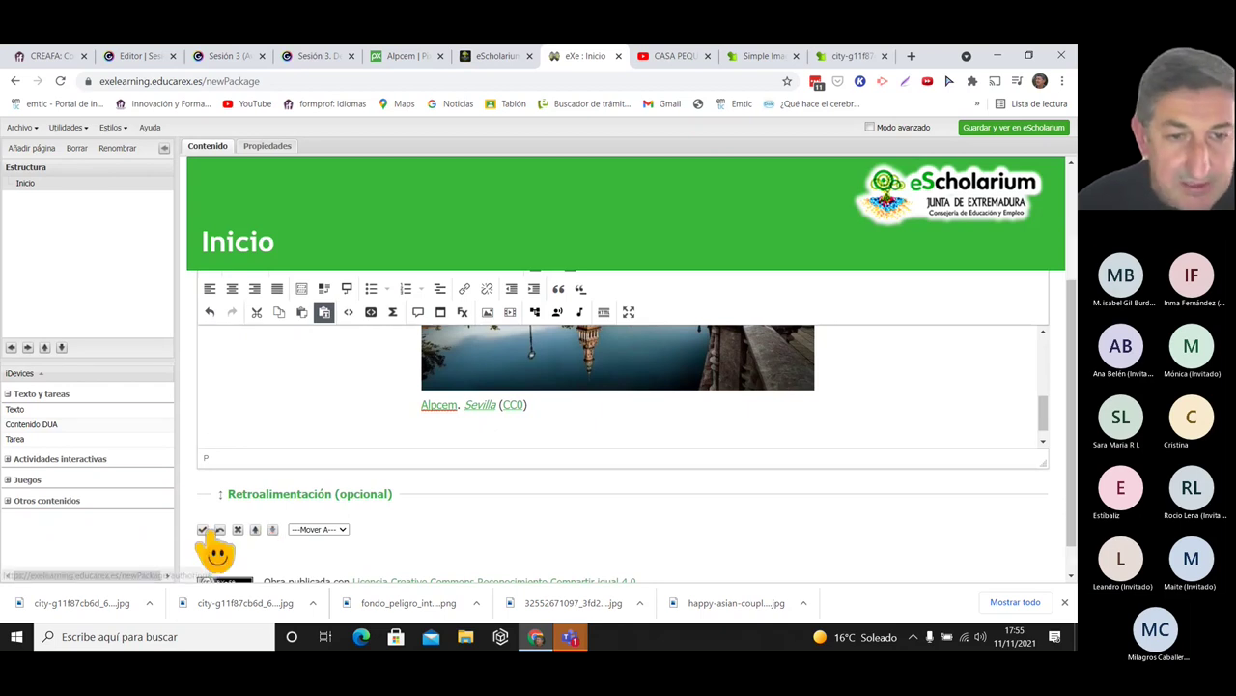
left_click(203, 530)
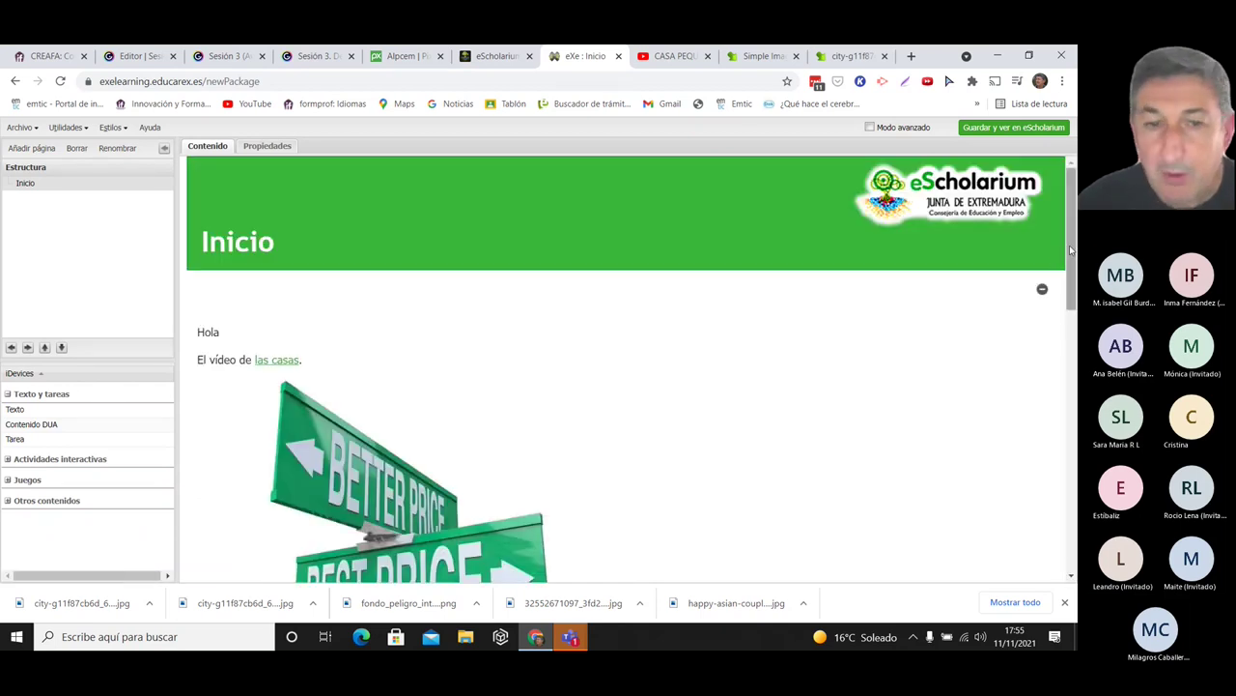
- Centre the author, title and CC0 credit caption under the Seville photo and save the block
scroll(534, 329, "down", 10)
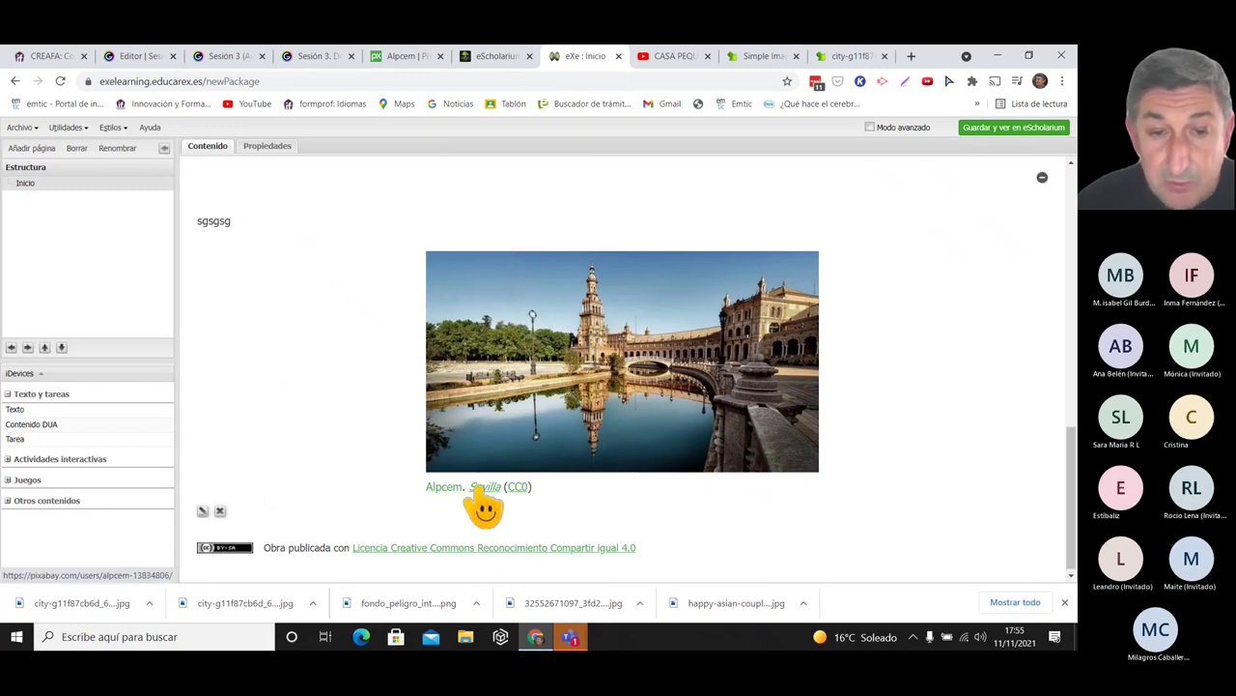
left_click(203, 511)
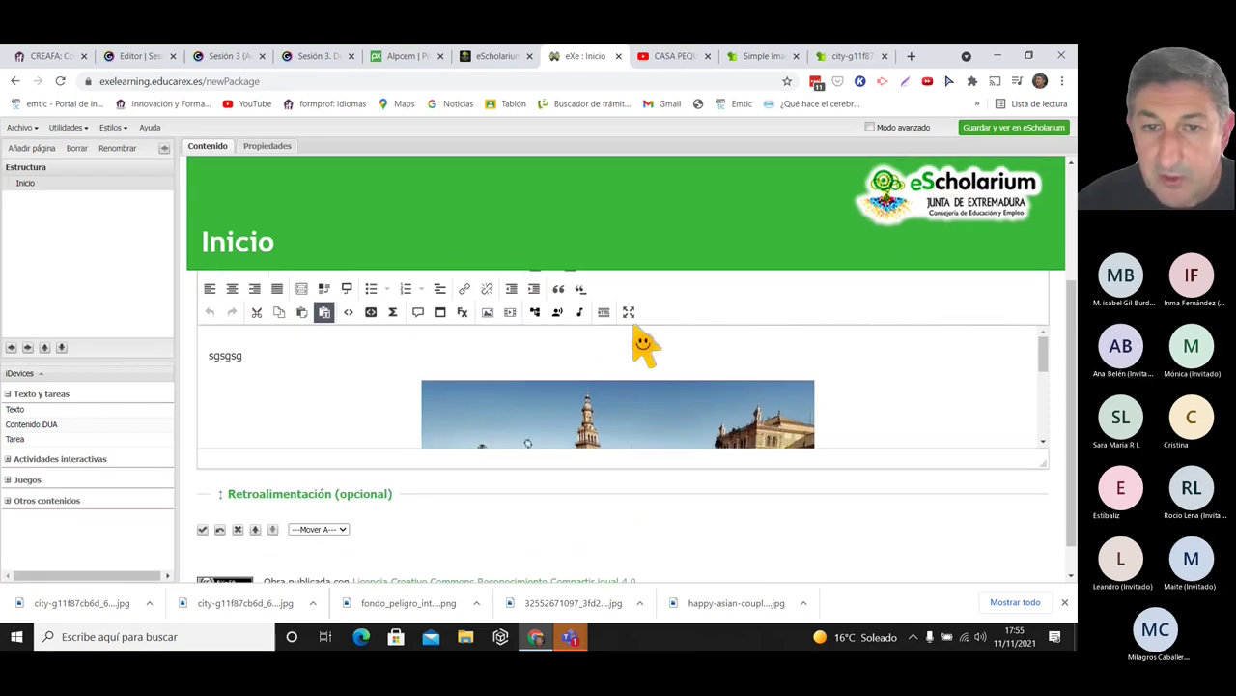
left_click(629, 312)
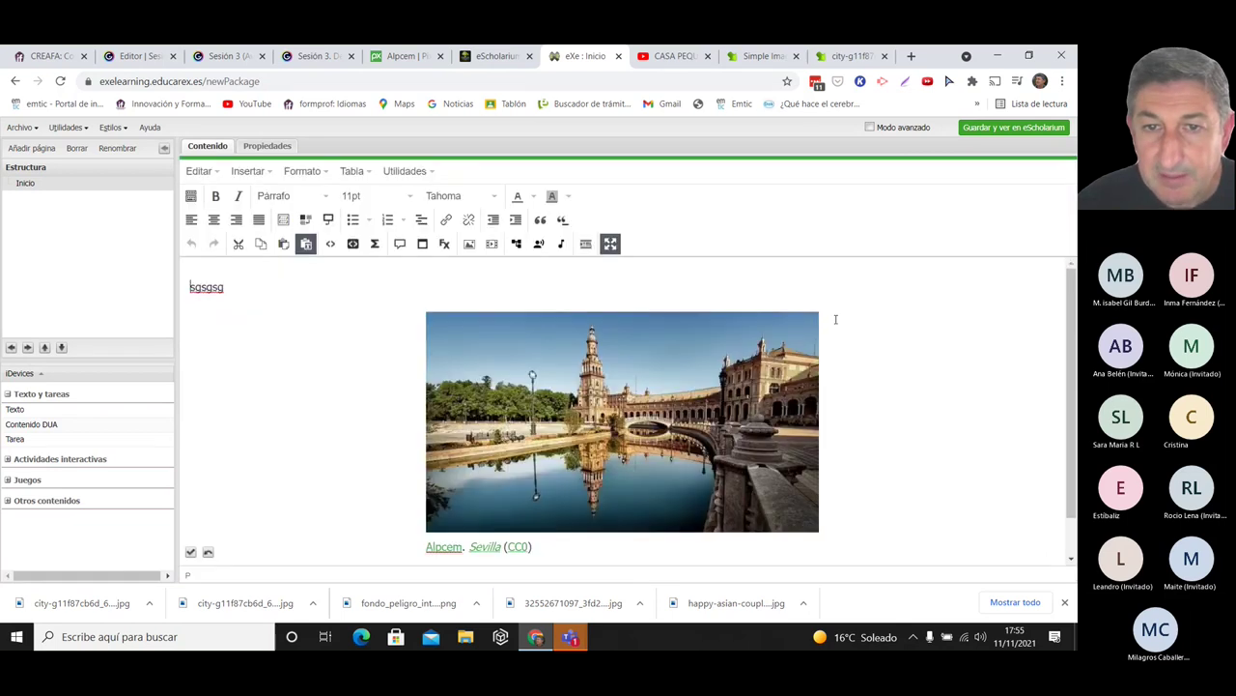
scroll(501, 517, "down", 1)
triple_click(501, 516)
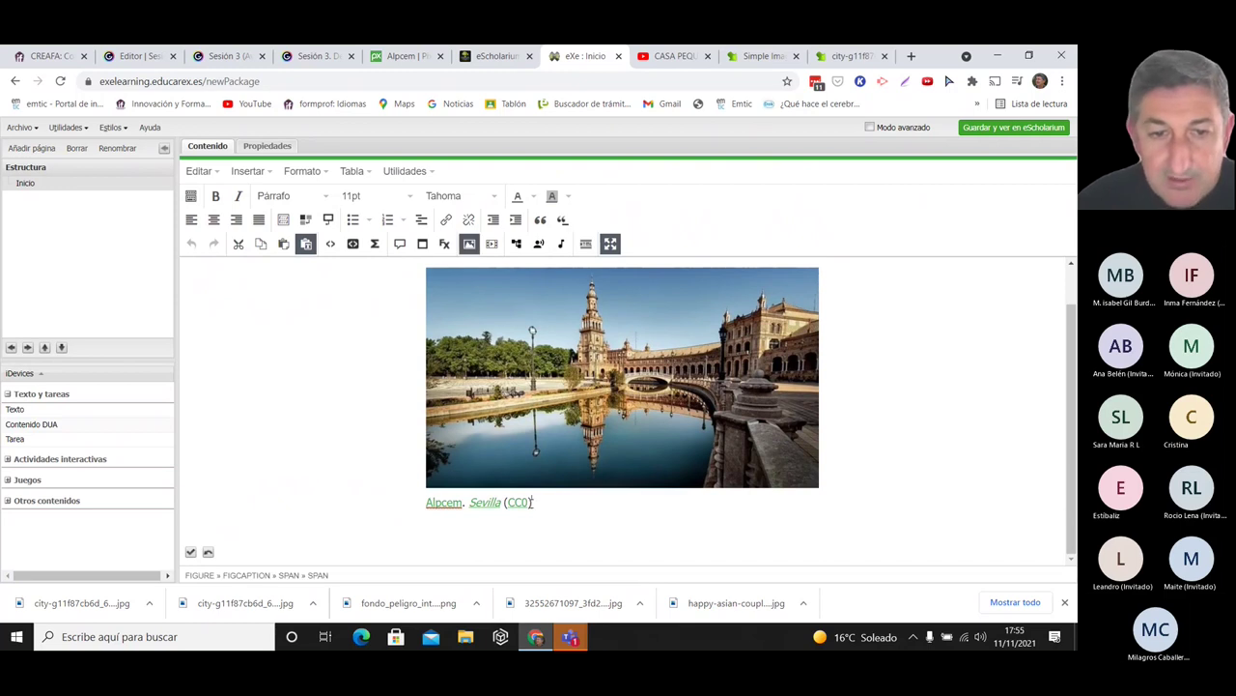
left_click(214, 220)
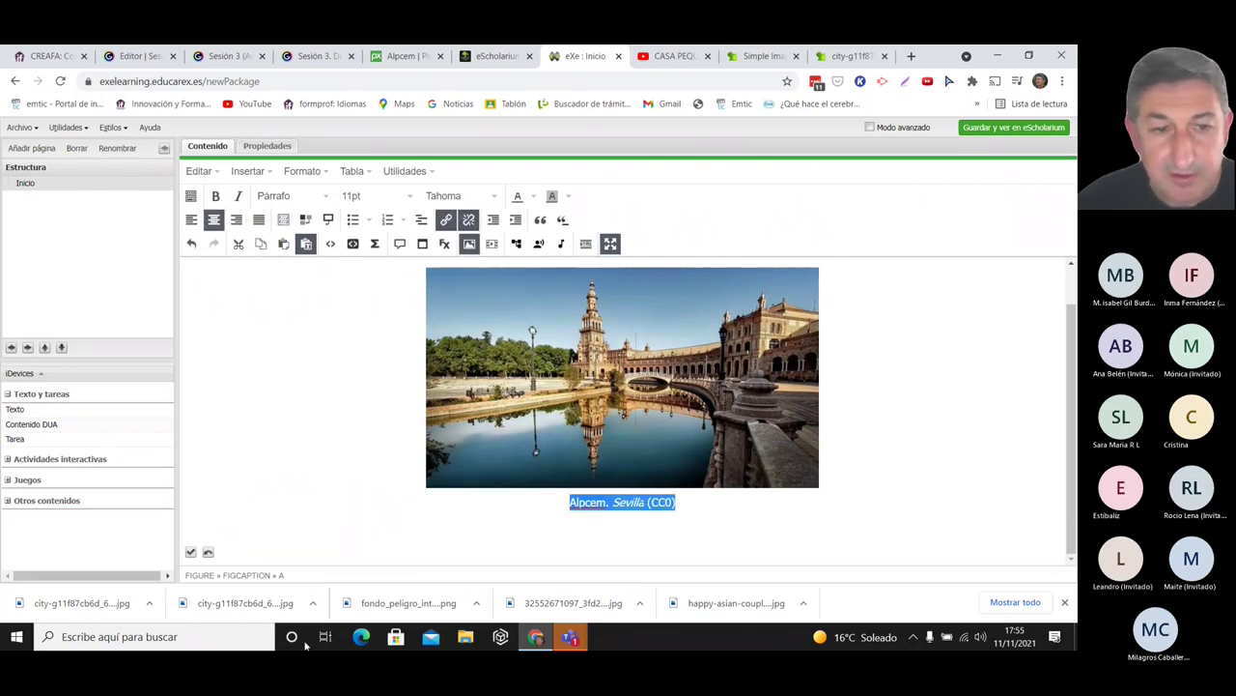
left_click(191, 553)
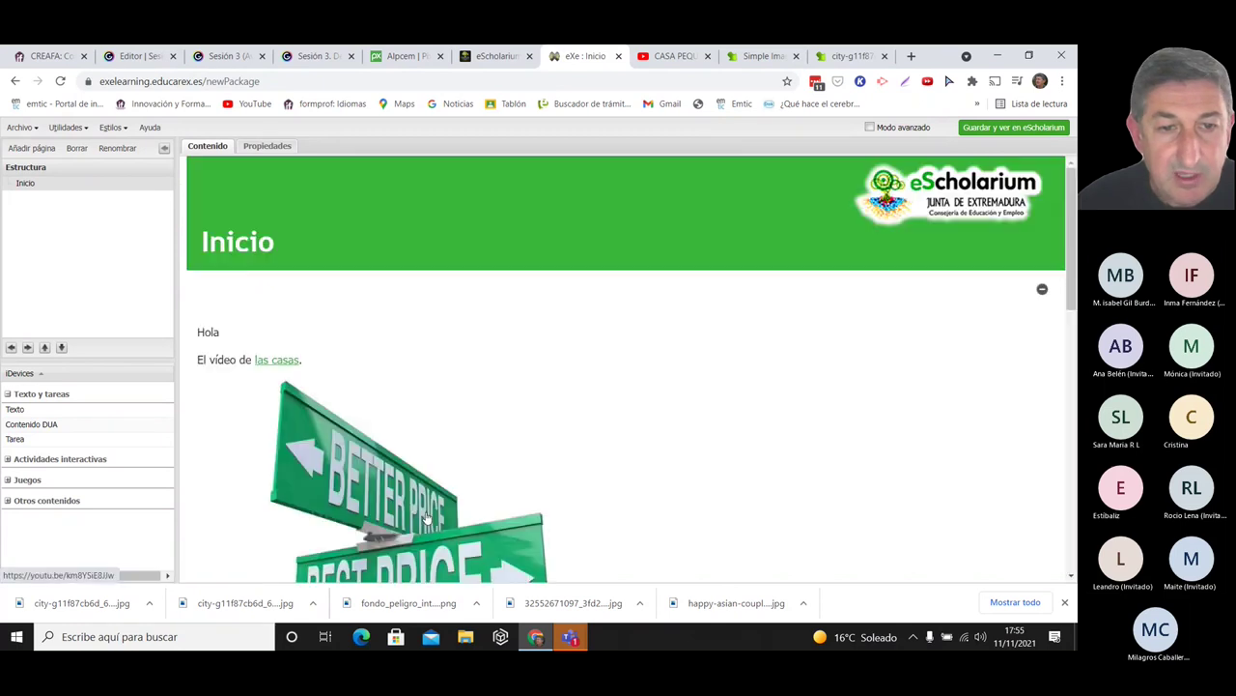
left_click_drag(1069, 250, 1071, 517)
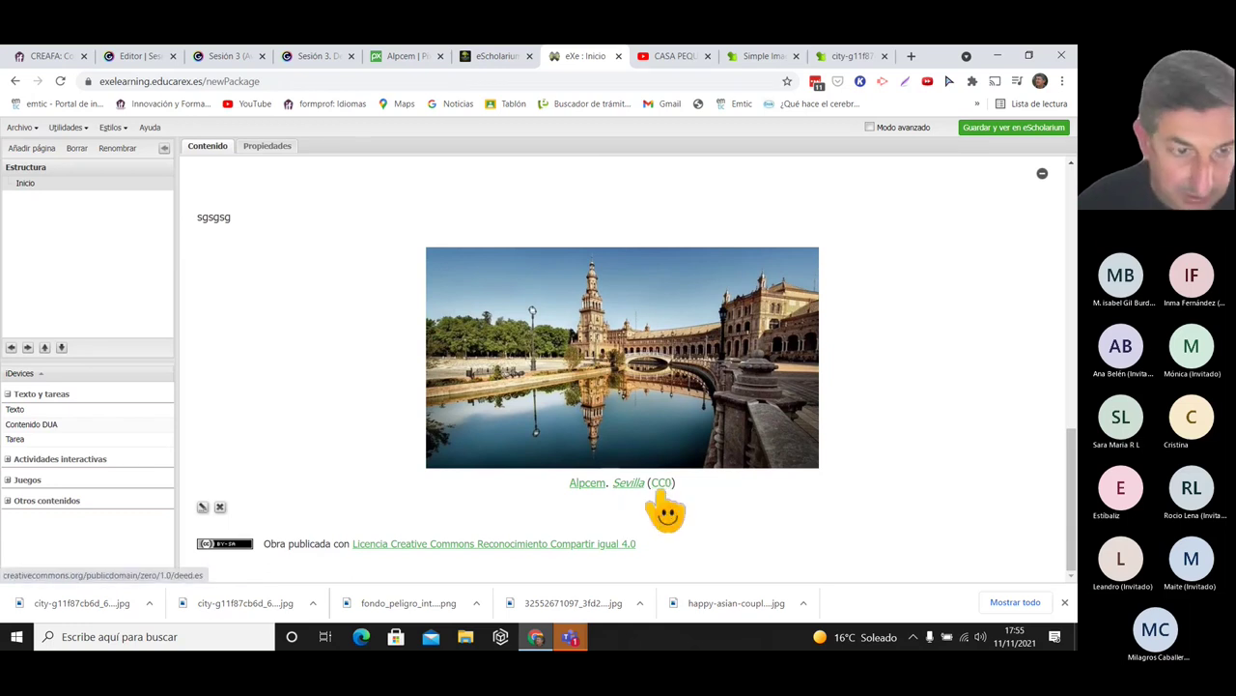
- Close the Alpcem Pixabay profile tab and move the Sesión 3 presentation forward two slides
left_click(491, 56)
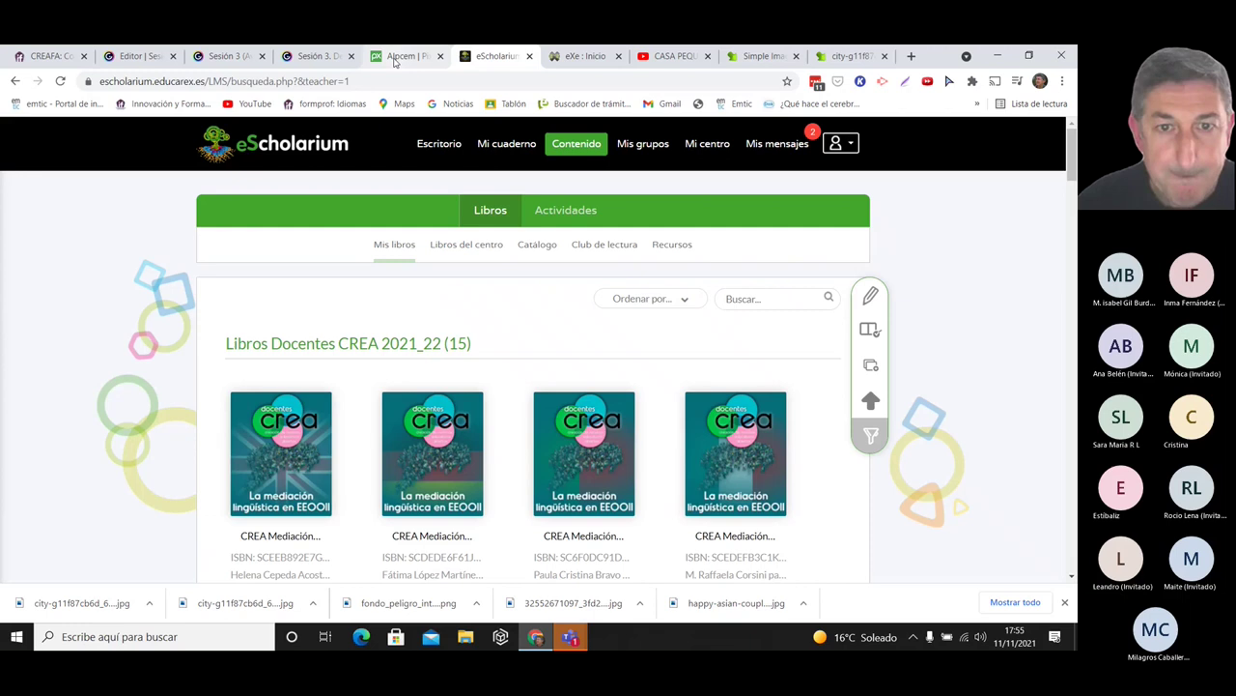
left_click(396, 56)
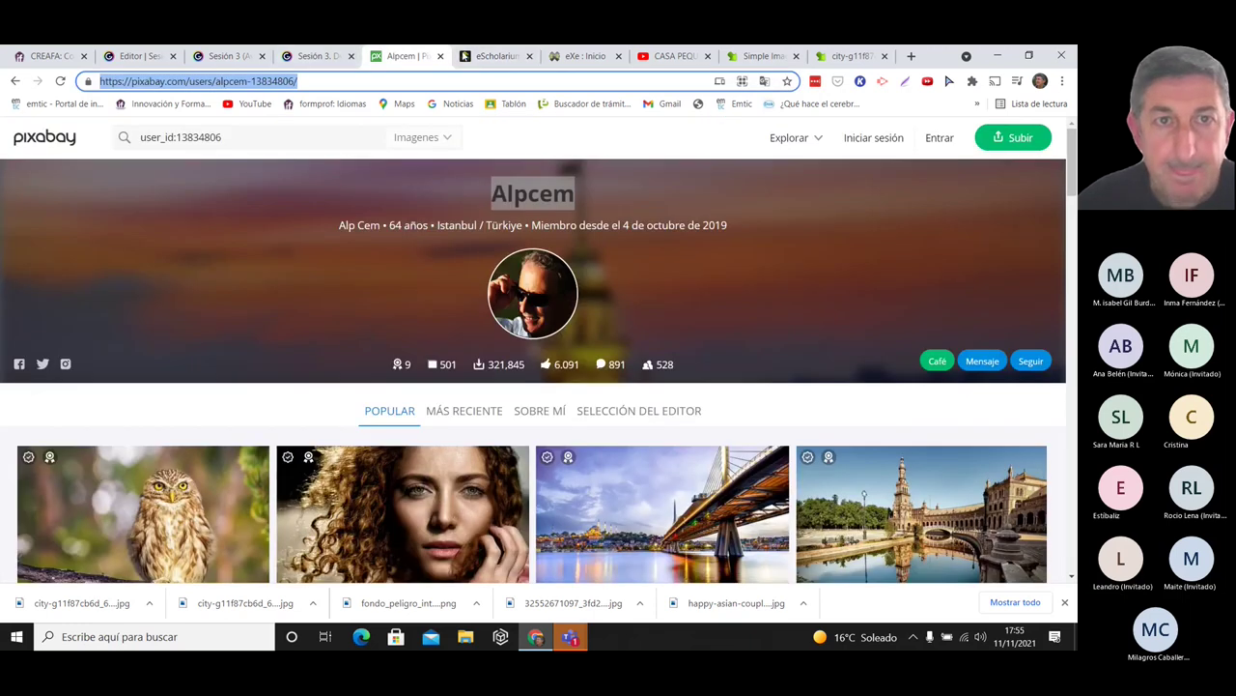
left_click(441, 56)
left_click(314, 58)
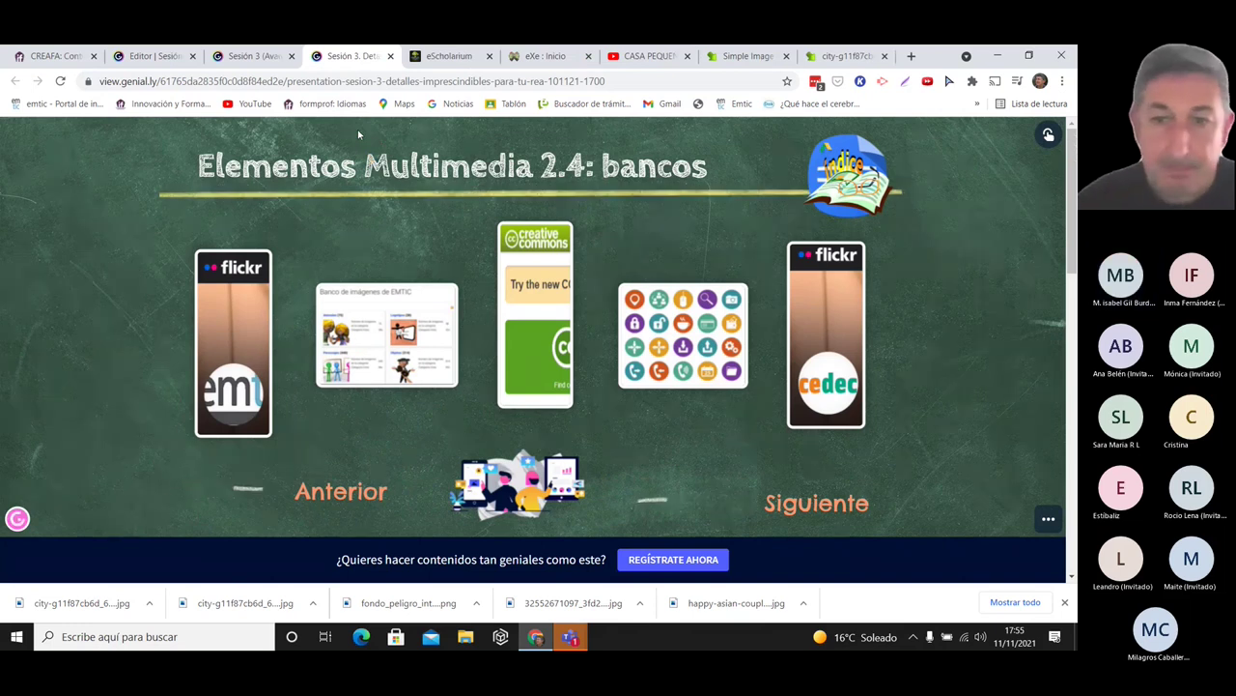
left_click(848, 507)
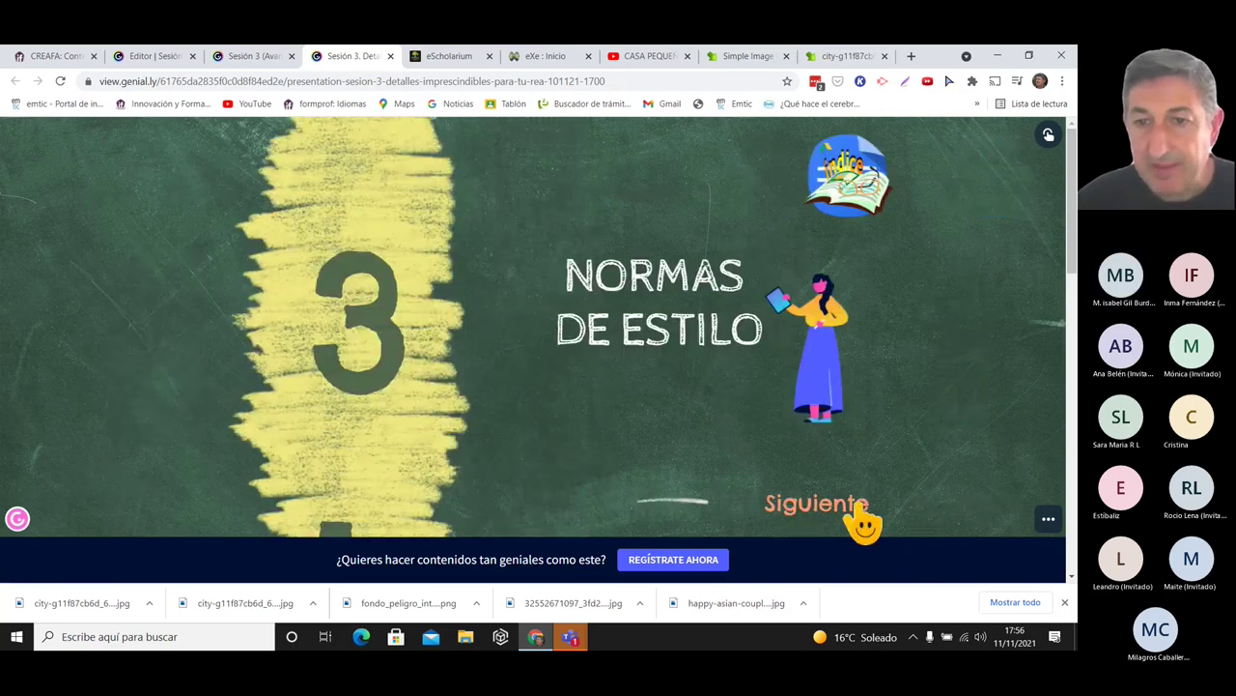
left_click(857, 508)
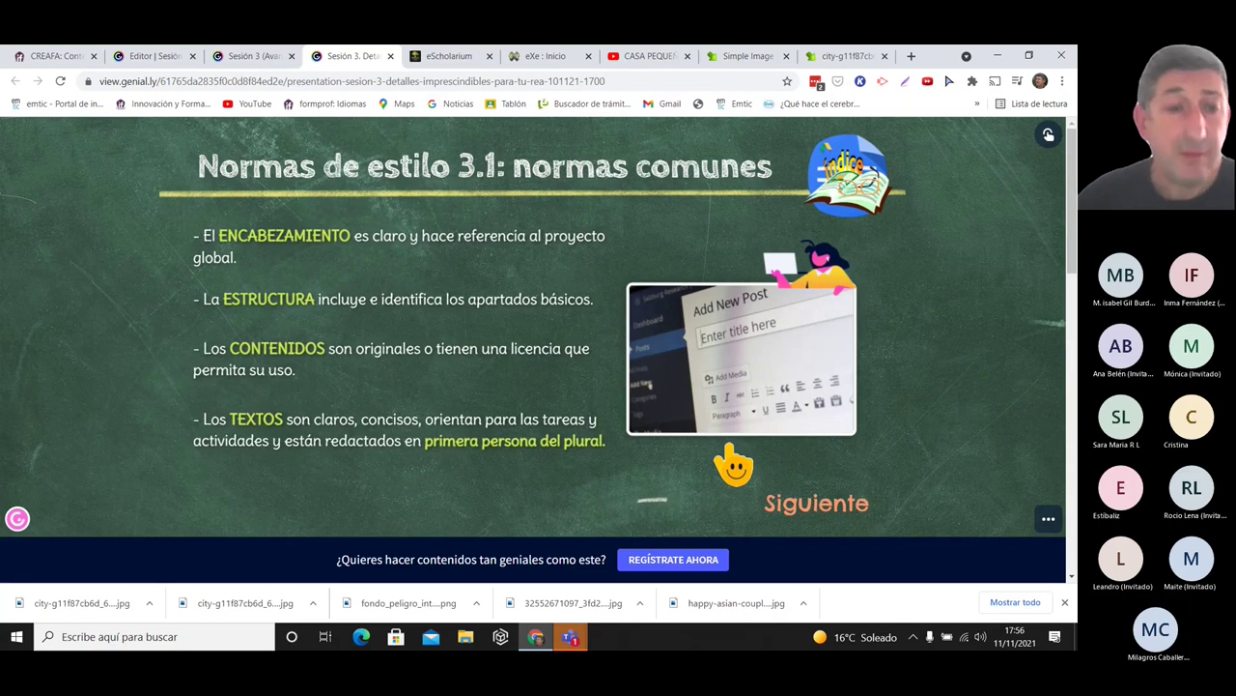
- View the ENCABEZAMIENTO and ESTRUCTURA example popups, then open the Nos organizamos example page
left_click(288, 244)
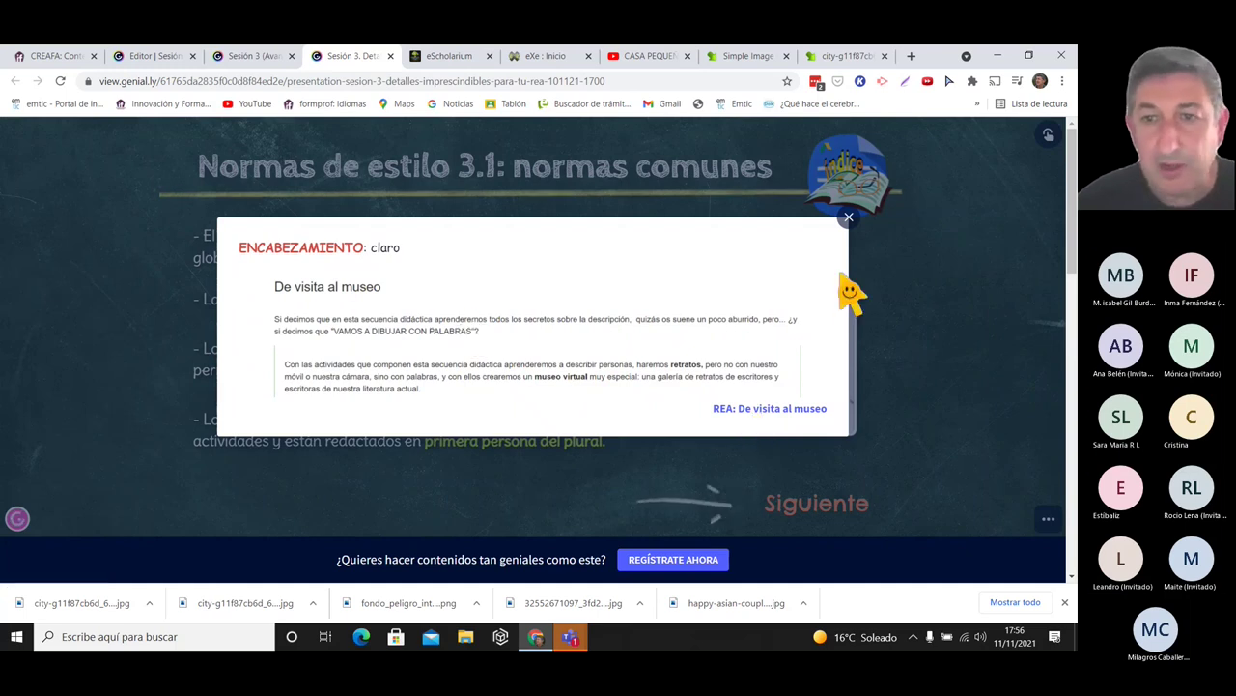
left_click(850, 220)
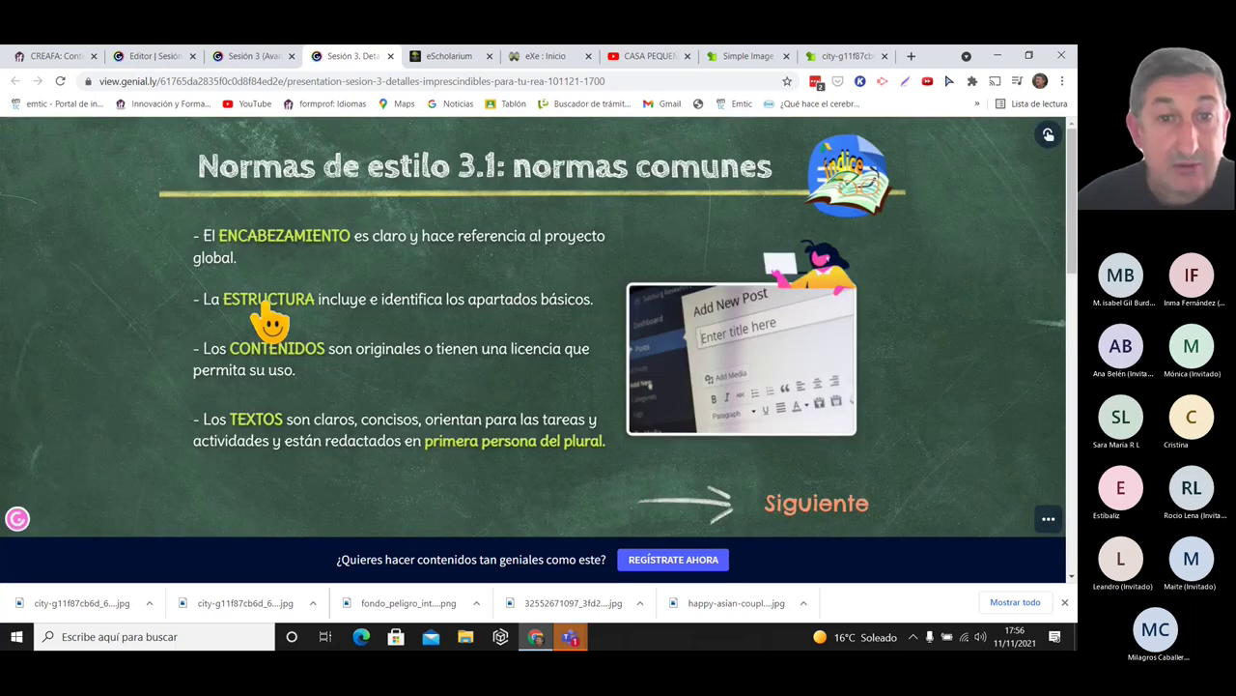
left_click(264, 301)
left_click_drag(835, 190, 851, 327)
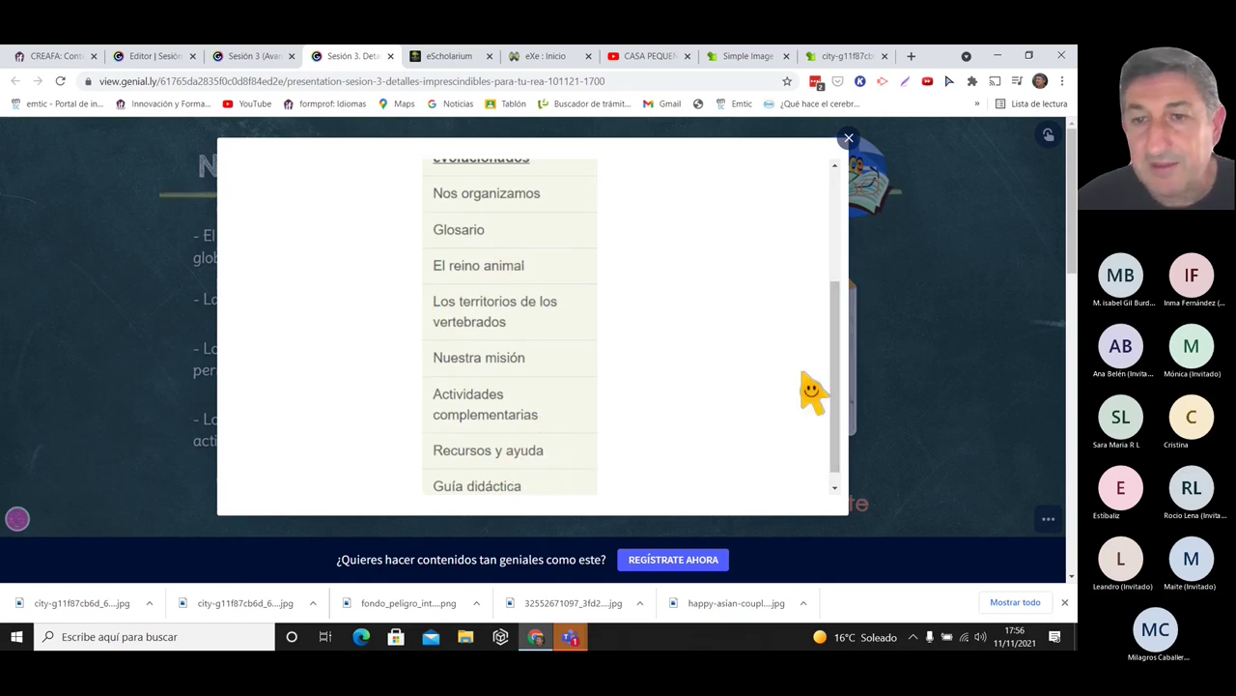
scroll(838, 333, "down", 1)
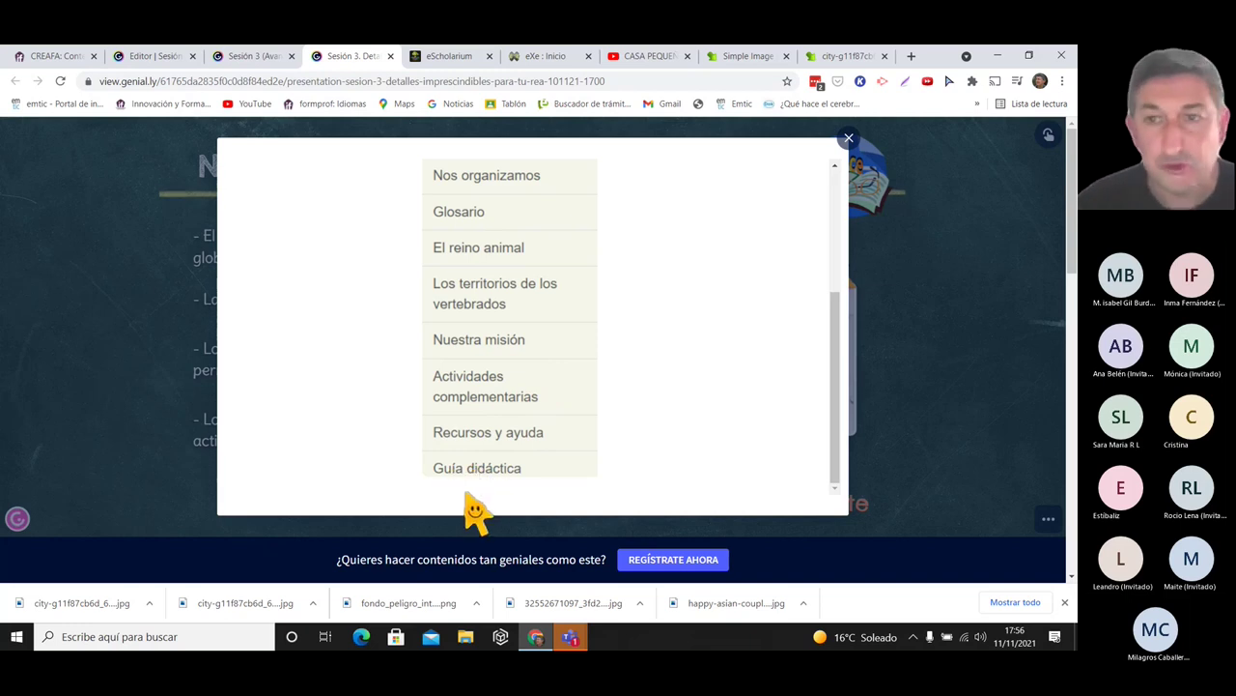
left_click(849, 139)
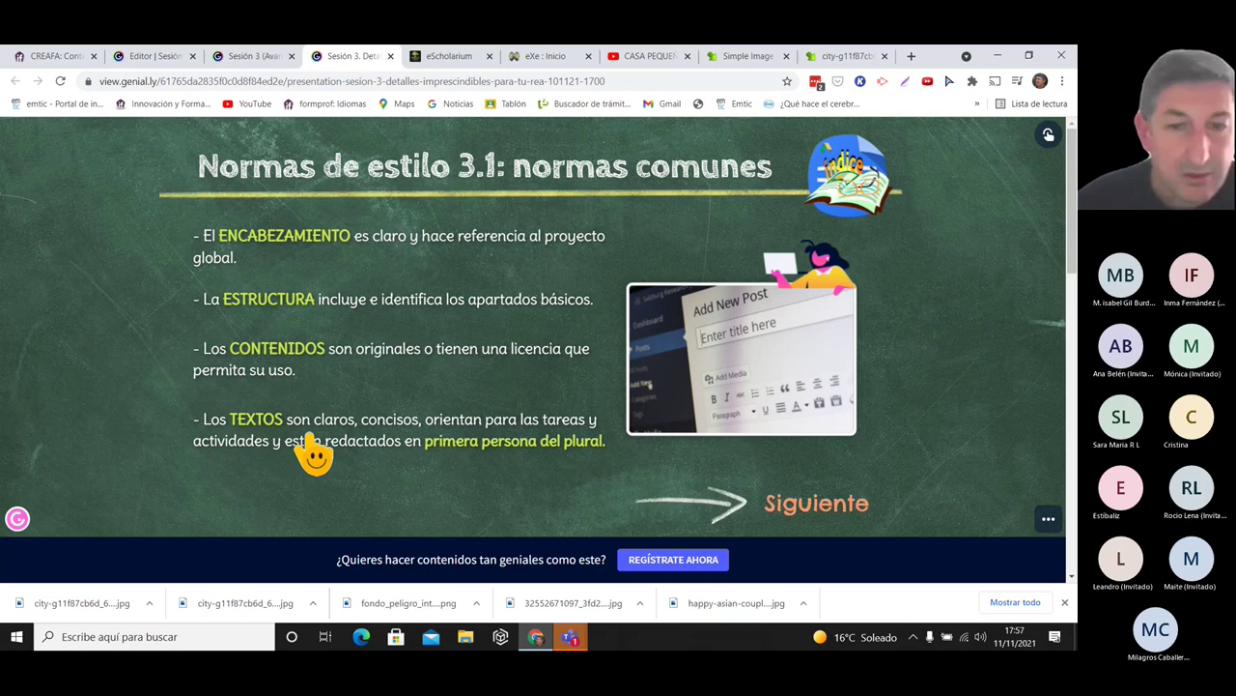
left_click(765, 356)
- Highlight sample sentences on the Nos organizamos page, then close that page's tab
left_click_drag(1068, 189, 1071, 190)
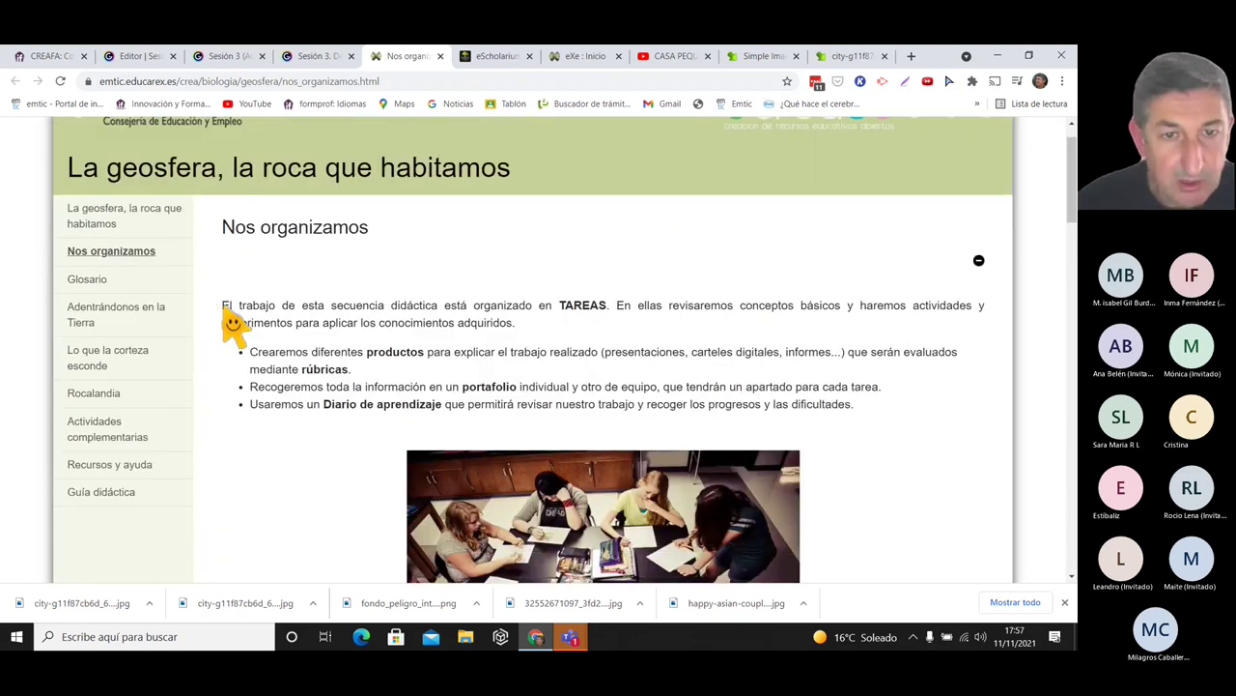
left_click_drag(222, 309, 516, 329)
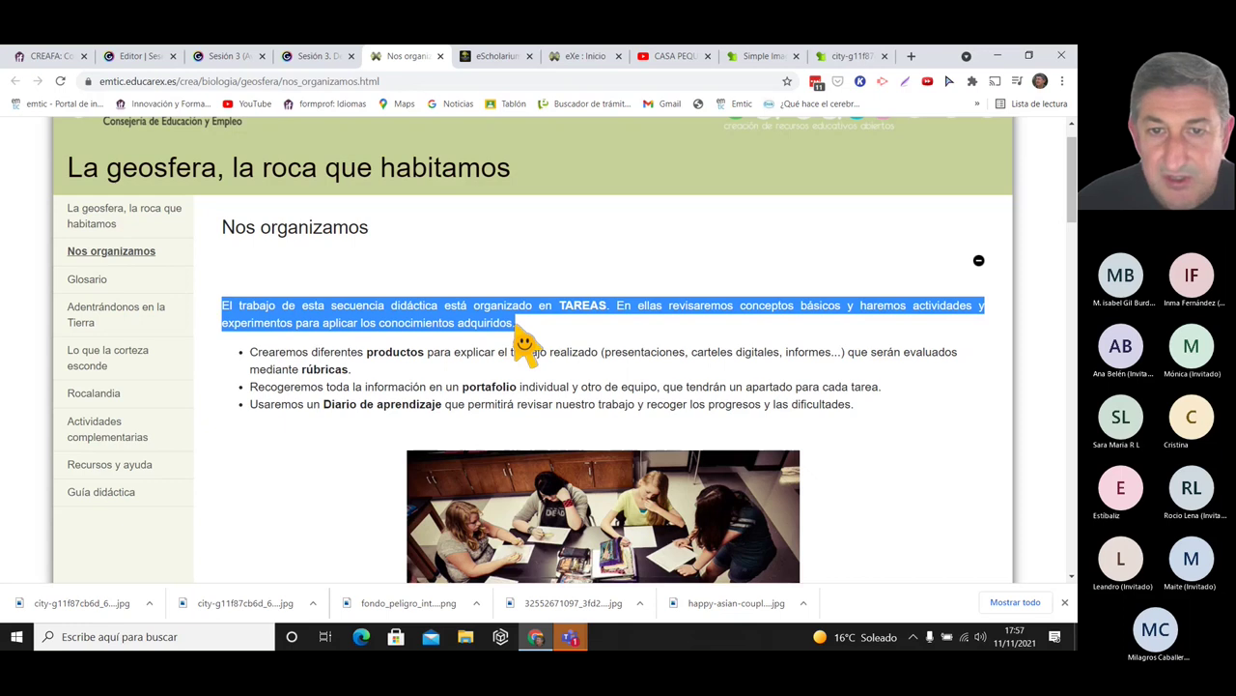
left_click(529, 335)
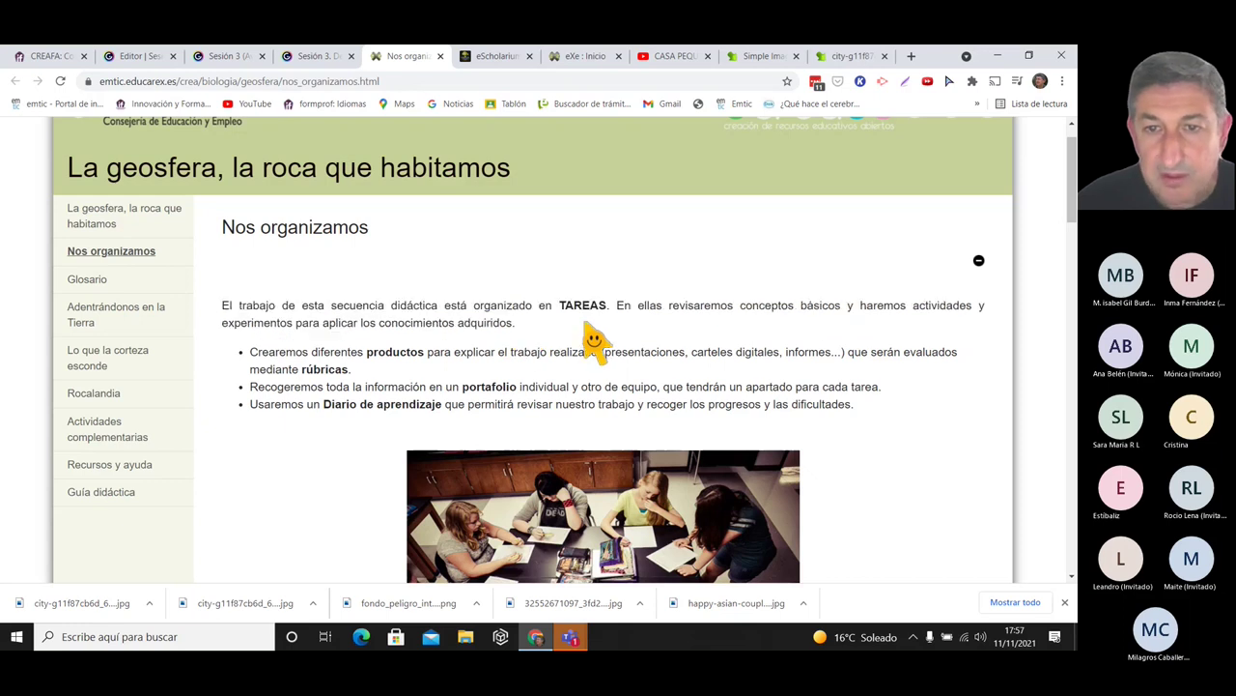
left_click_drag(670, 307, 738, 330)
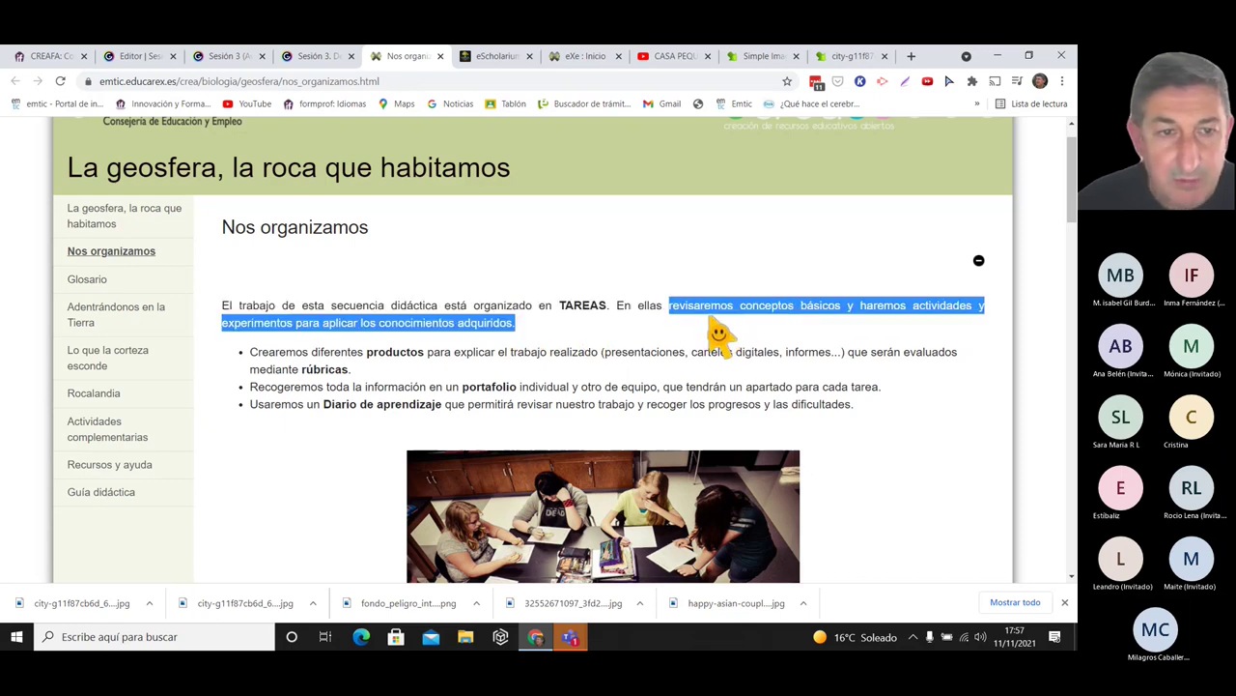
left_click_drag(250, 353, 307, 354)
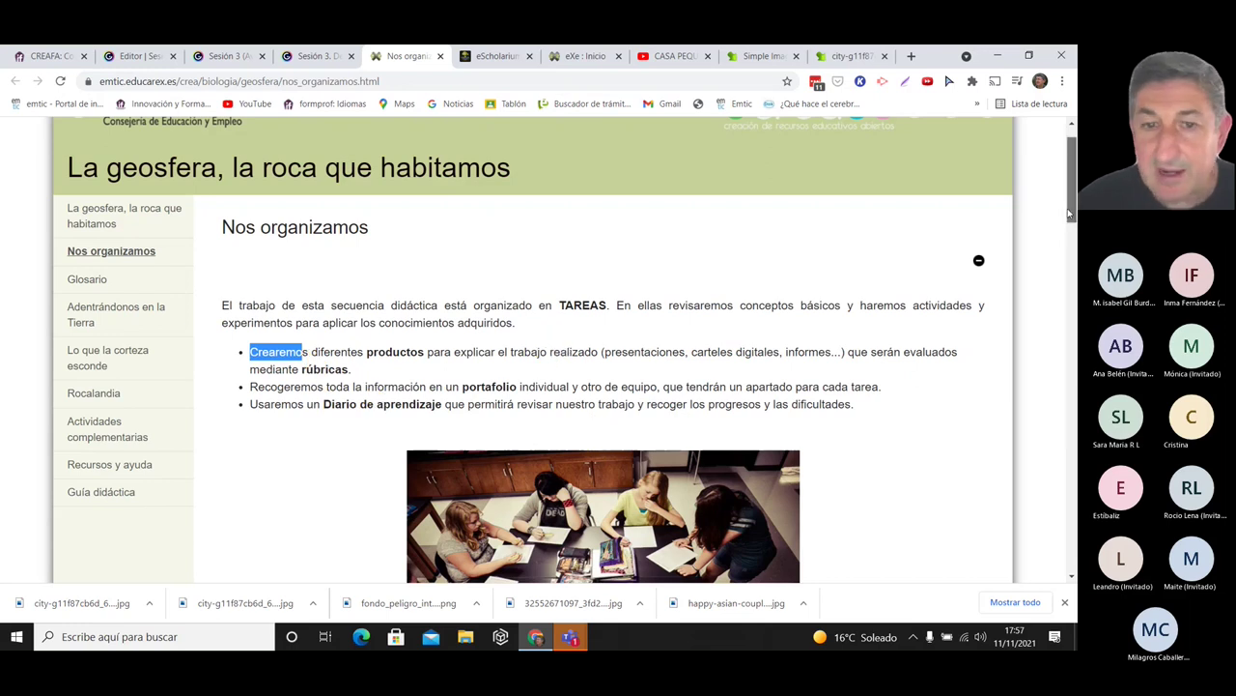
left_click_drag(1070, 212, 1059, 223)
scroll(1058, 223, "up", 1)
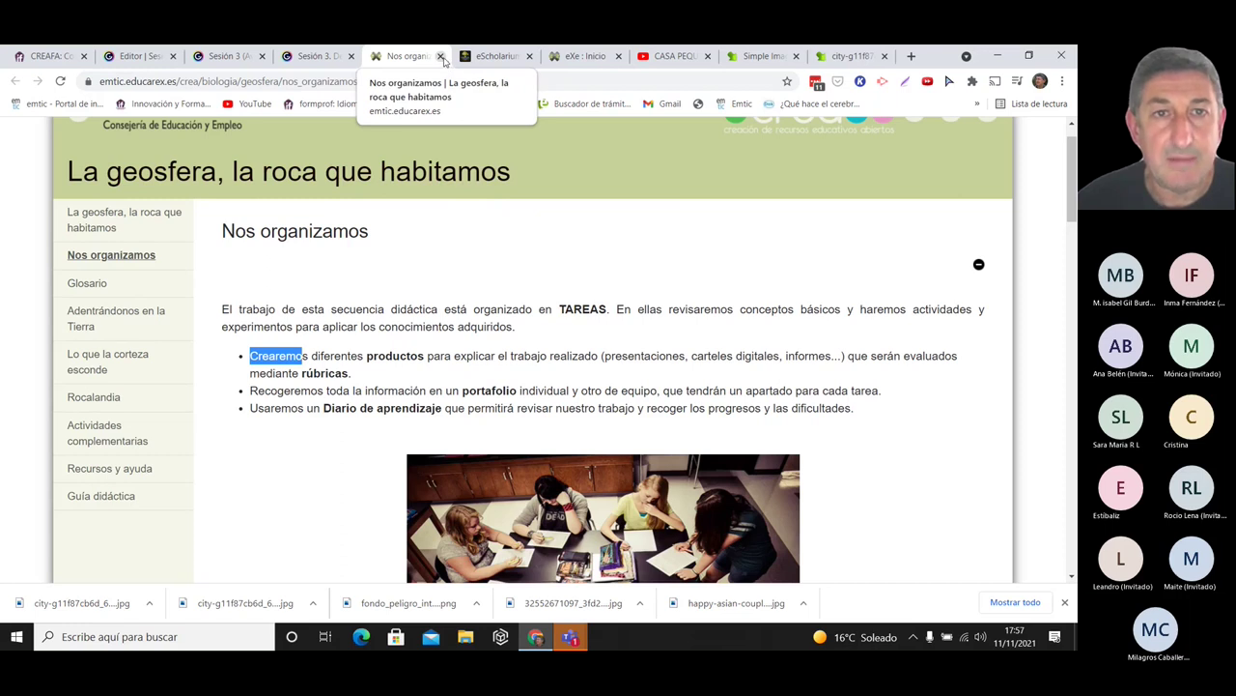
left_click(441, 56)
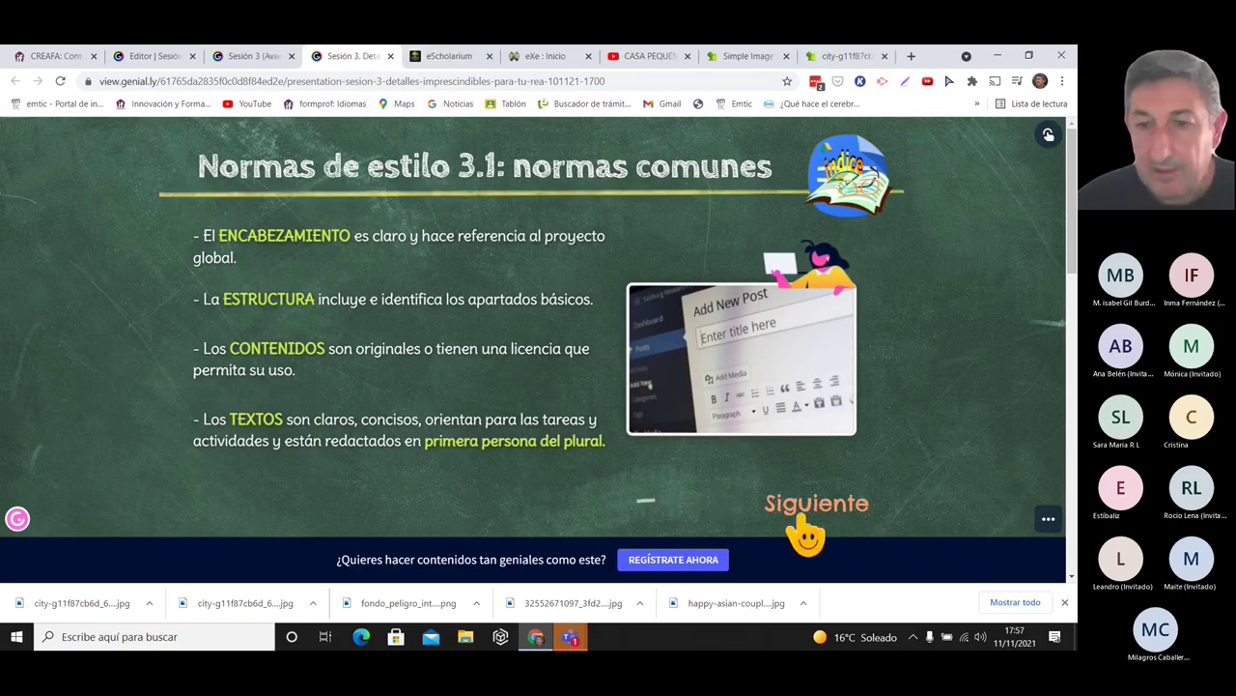
- Go to the next slide, Normas de estilo 3.2: formato general
left_click(802, 521)
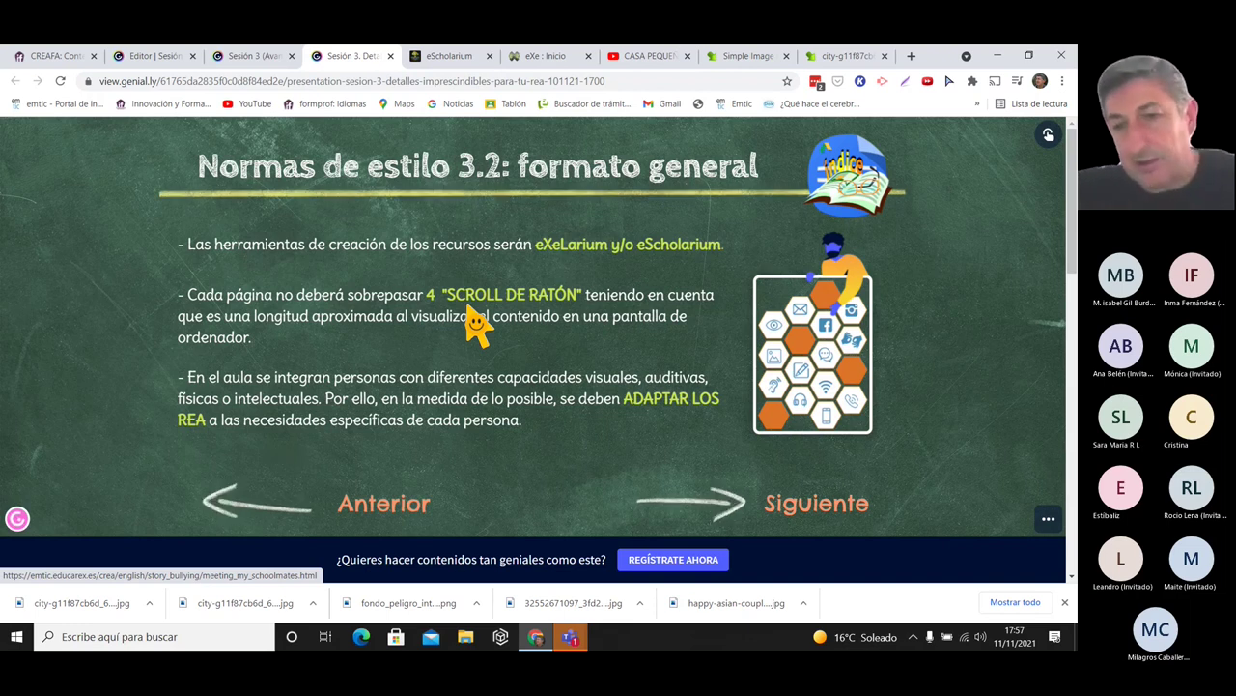
- Open the Meeting My Schoolmates page and browse chapter pages 2, 3 and 4, then back to 1
left_click(511, 309)
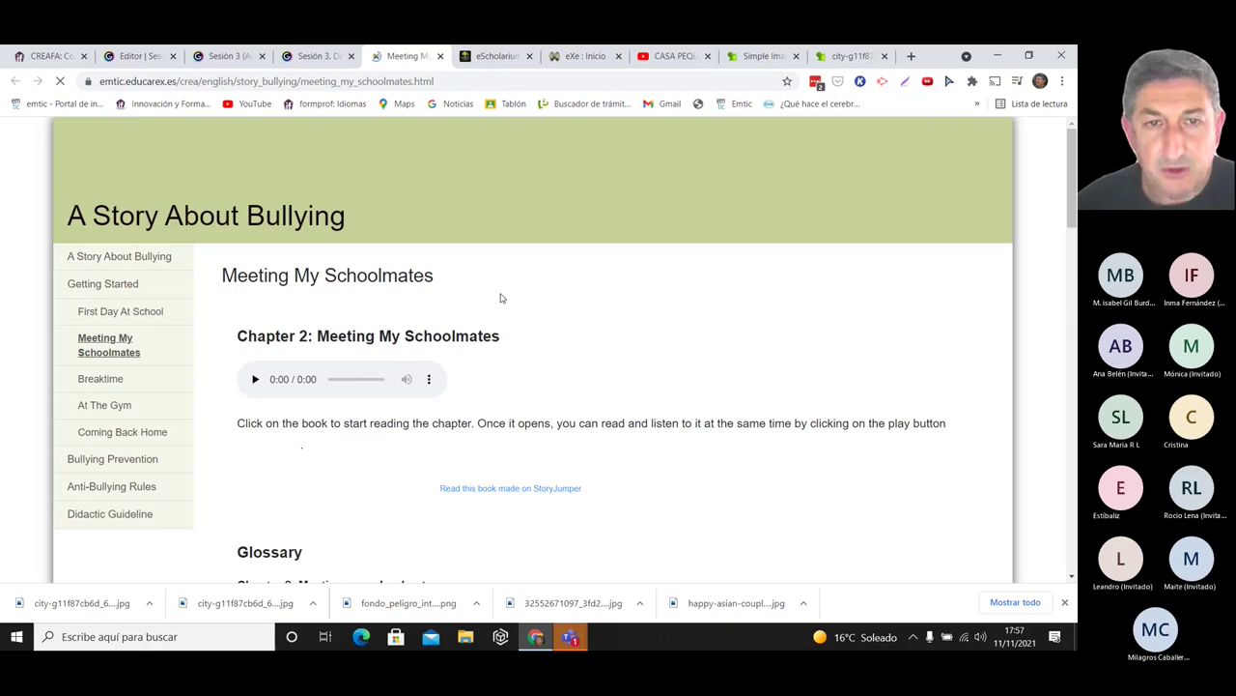
left_click_drag(1074, 186, 1075, 191)
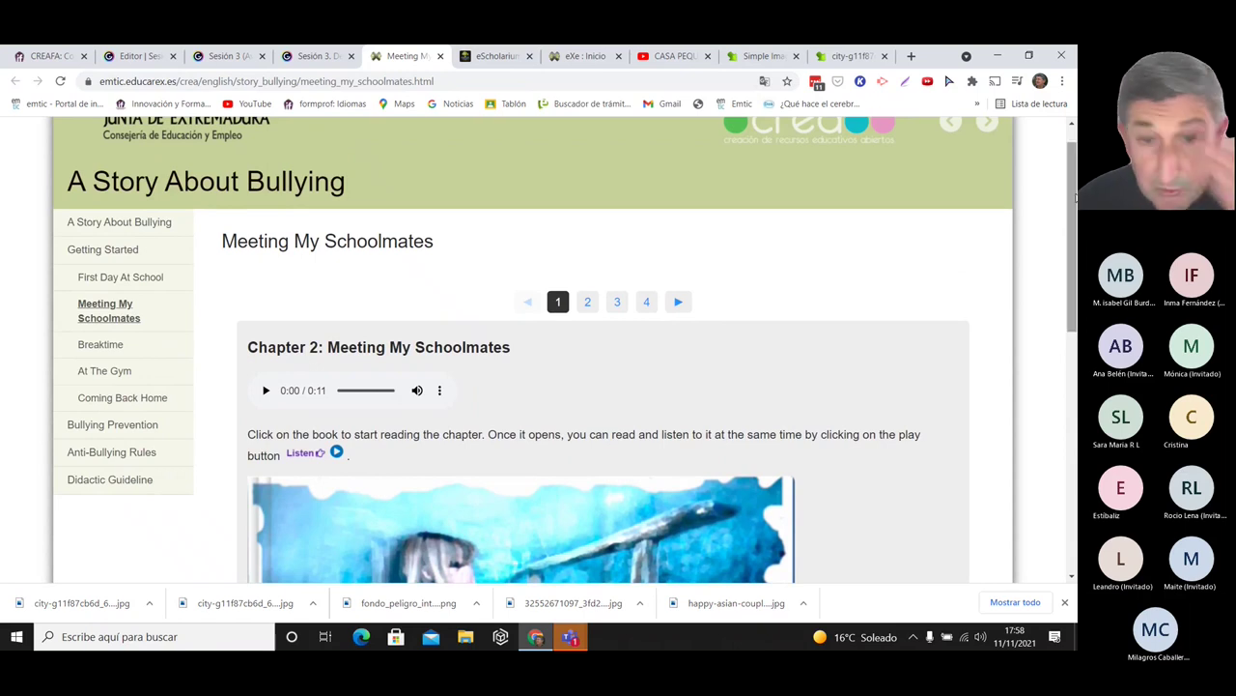
left_click_drag(1074, 186, 1075, 218)
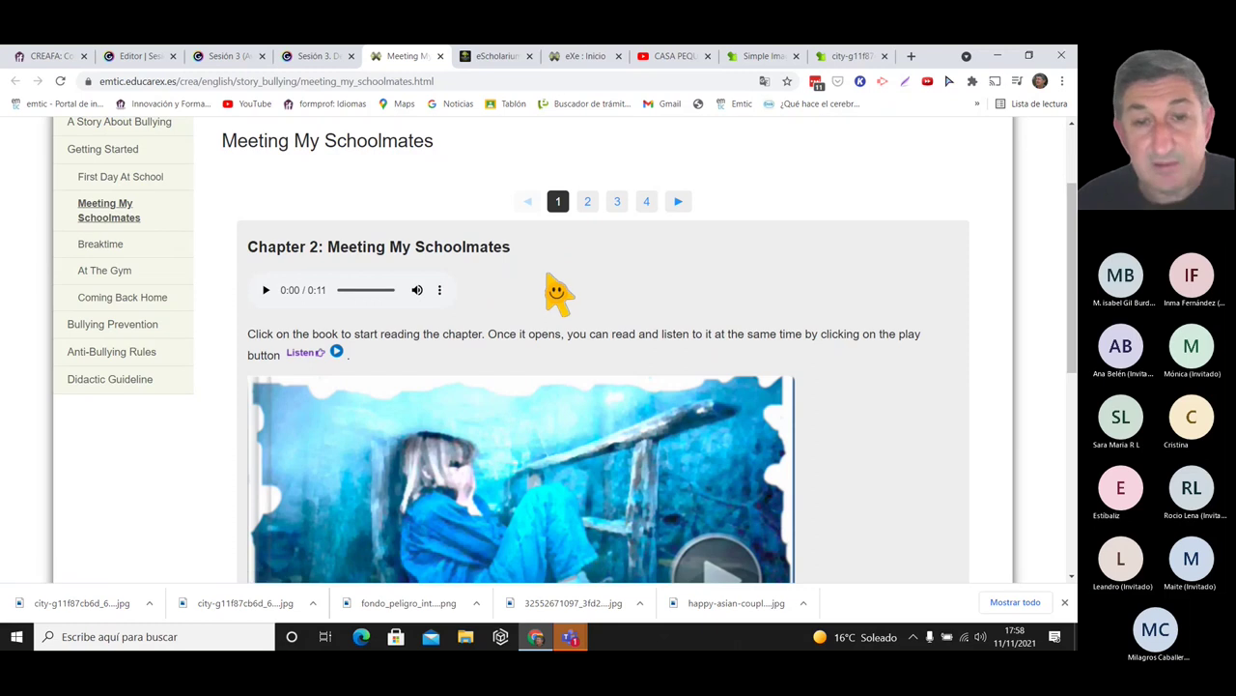
left_click(587, 201)
left_click(617, 201)
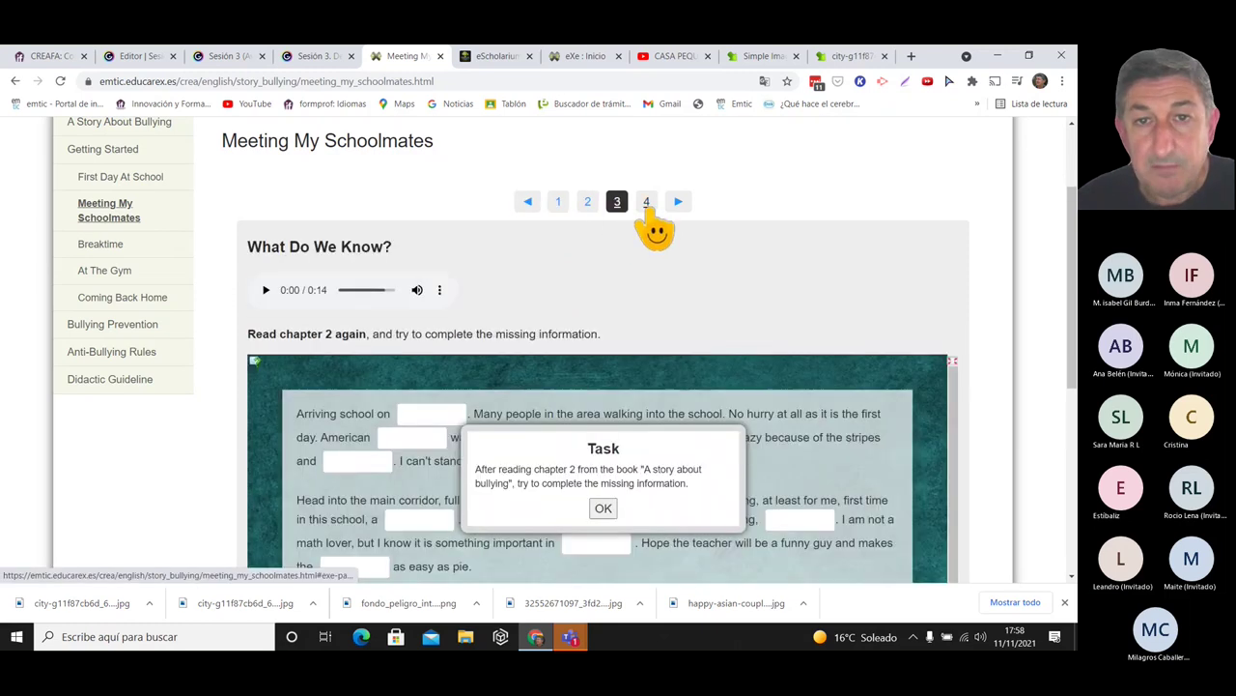
left_click(647, 204)
left_click(558, 203)
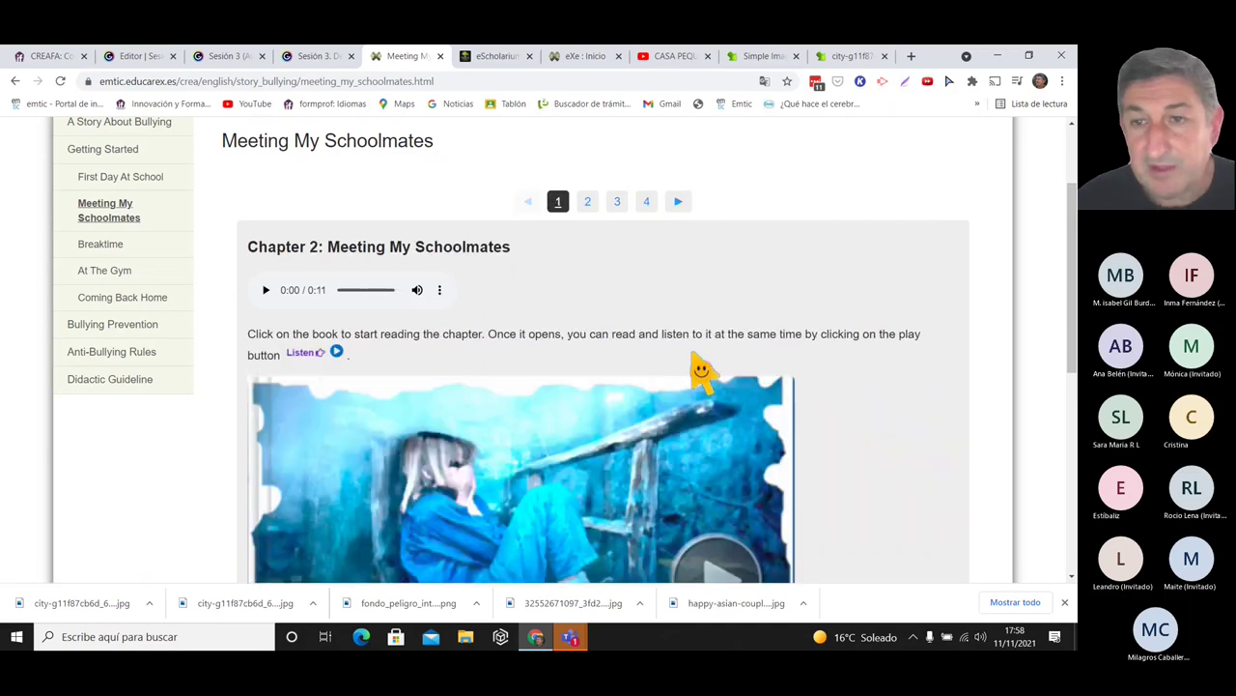
left_click_drag(1067, 219, 1069, 149)
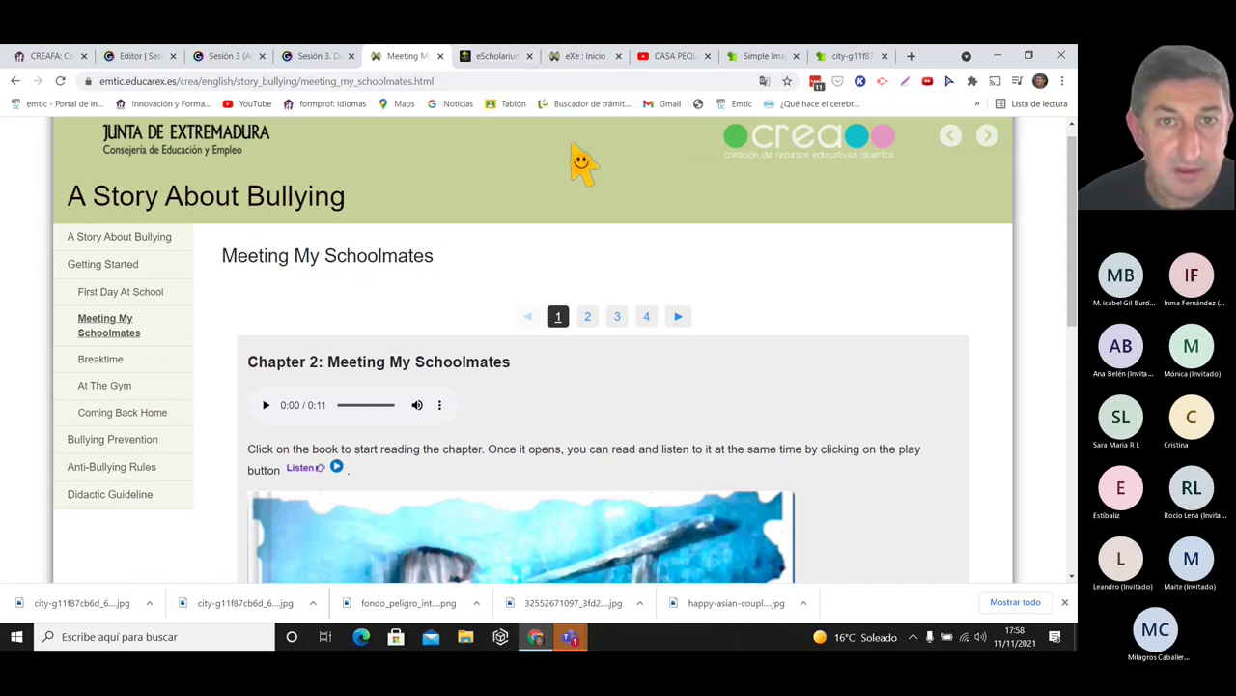
- Cycle through the browser tabs and return to the Sesión 3 presentation
key("ctrl+Tab")
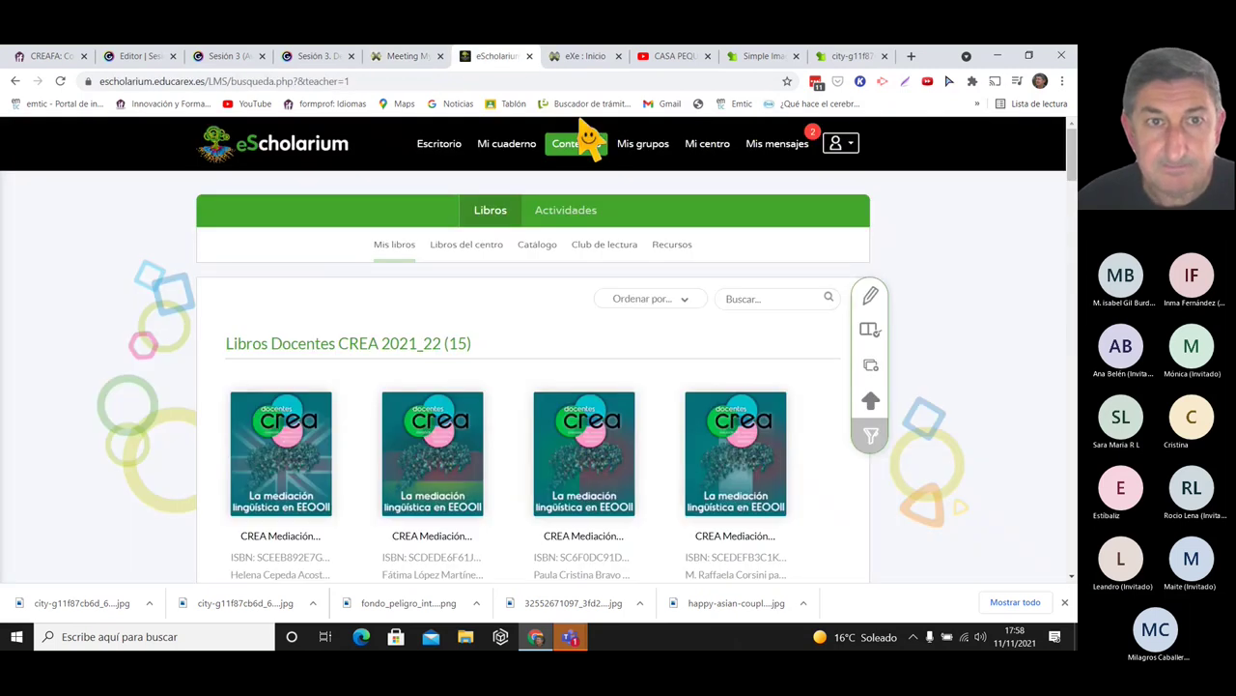
key("ctrl+shift+Tab")
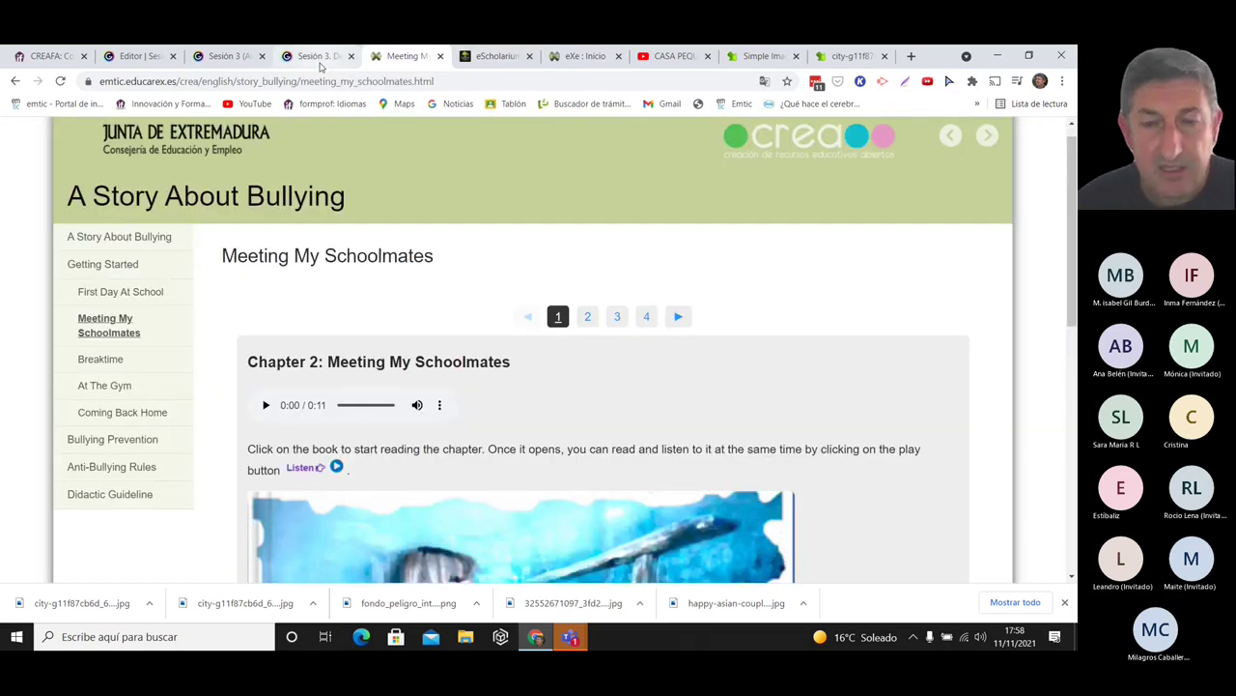
left_click(322, 62)
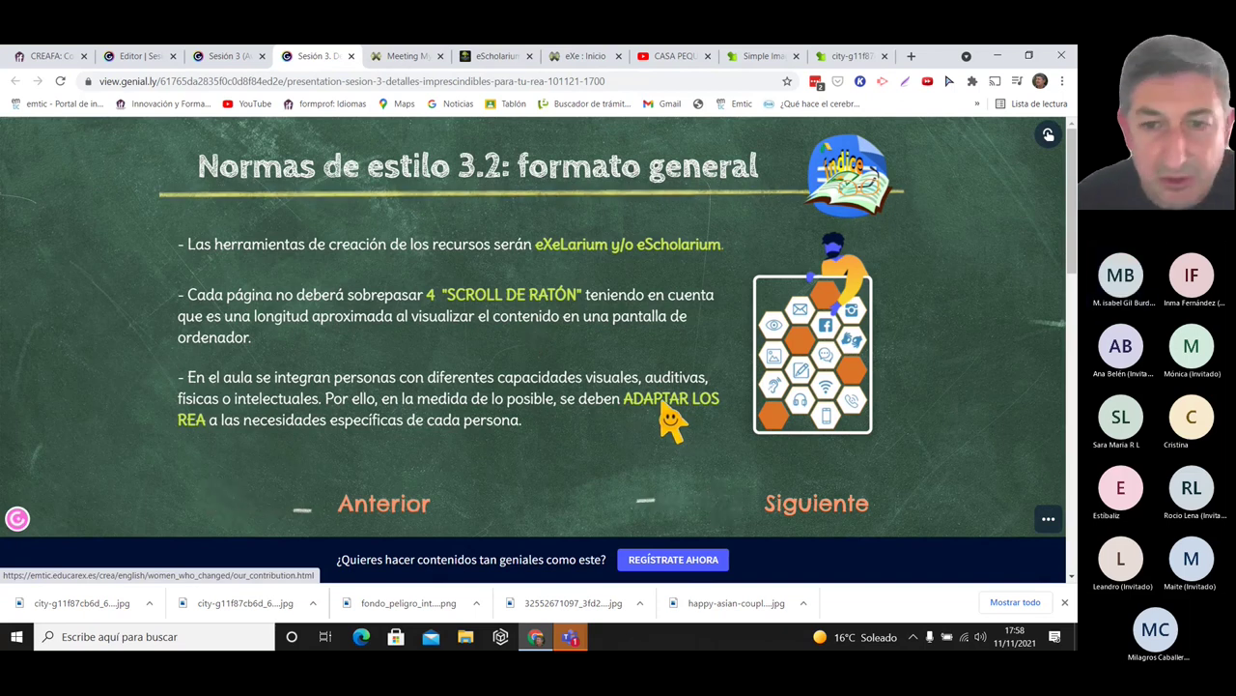
- Open the Our Contribution example page and dismiss the Google Translate popup
left_click(664, 409)
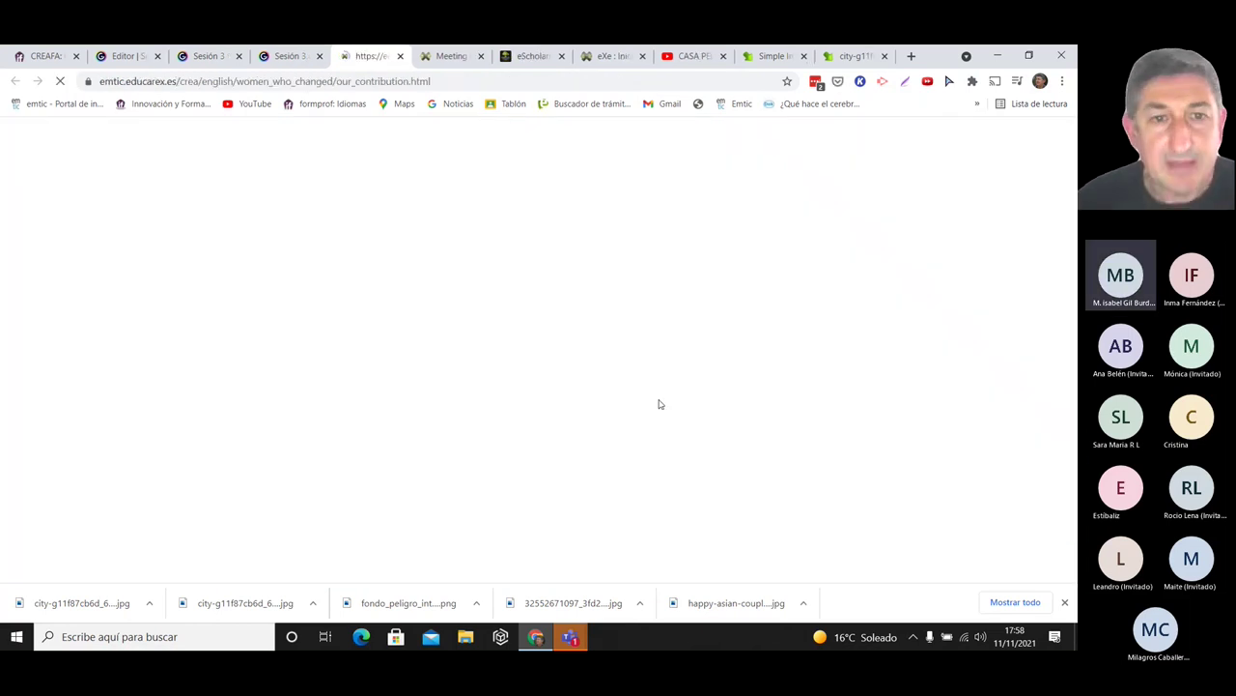
left_click(1055, 174)
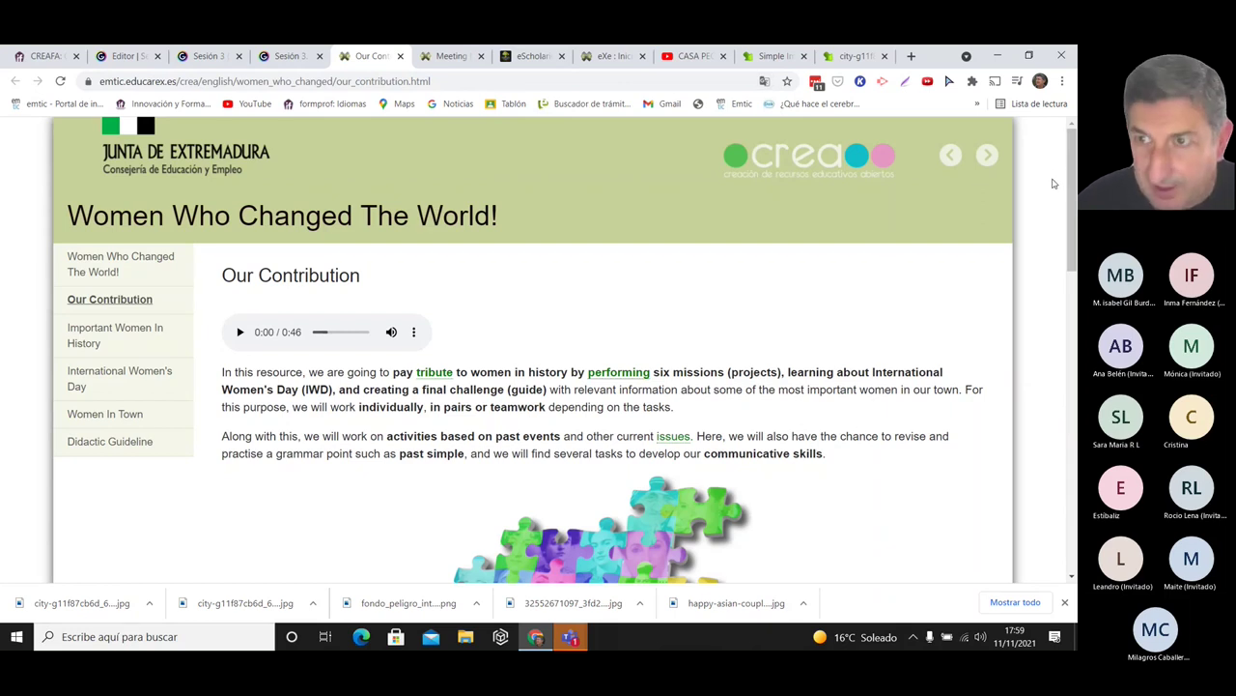
left_click_drag(1067, 160, 1066, 161)
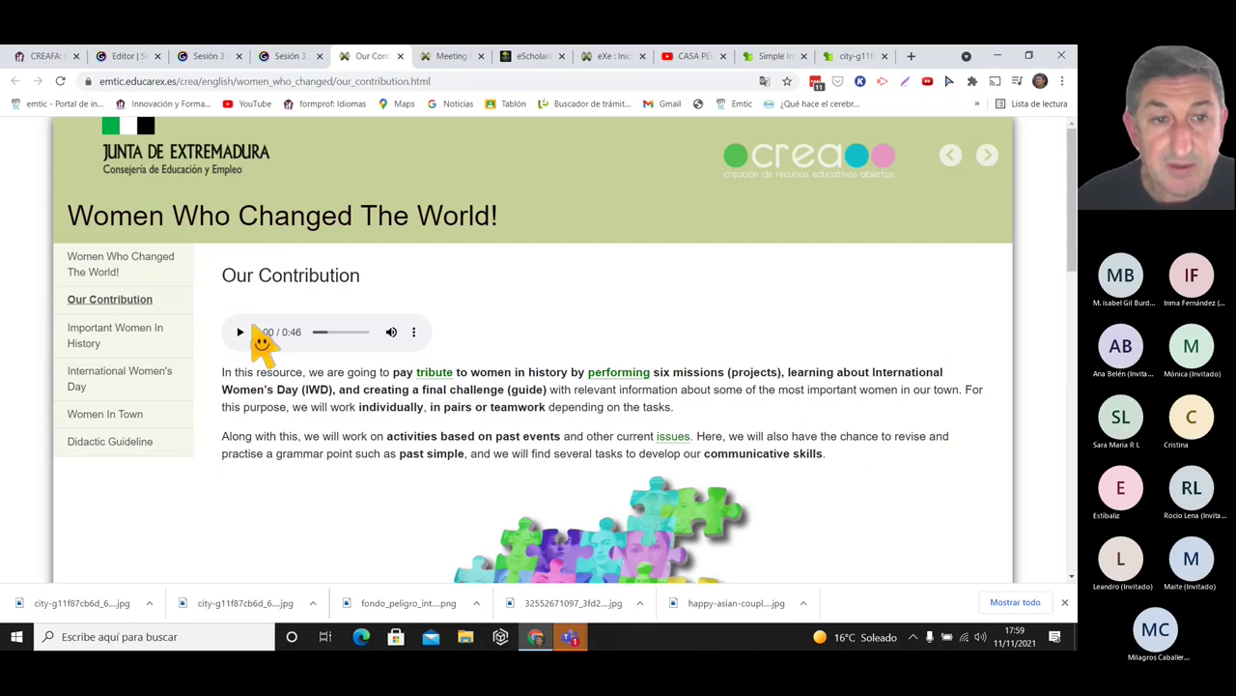
- Search the web for fromtexttospeech and open the From Text To Speech site
left_click(911, 58)
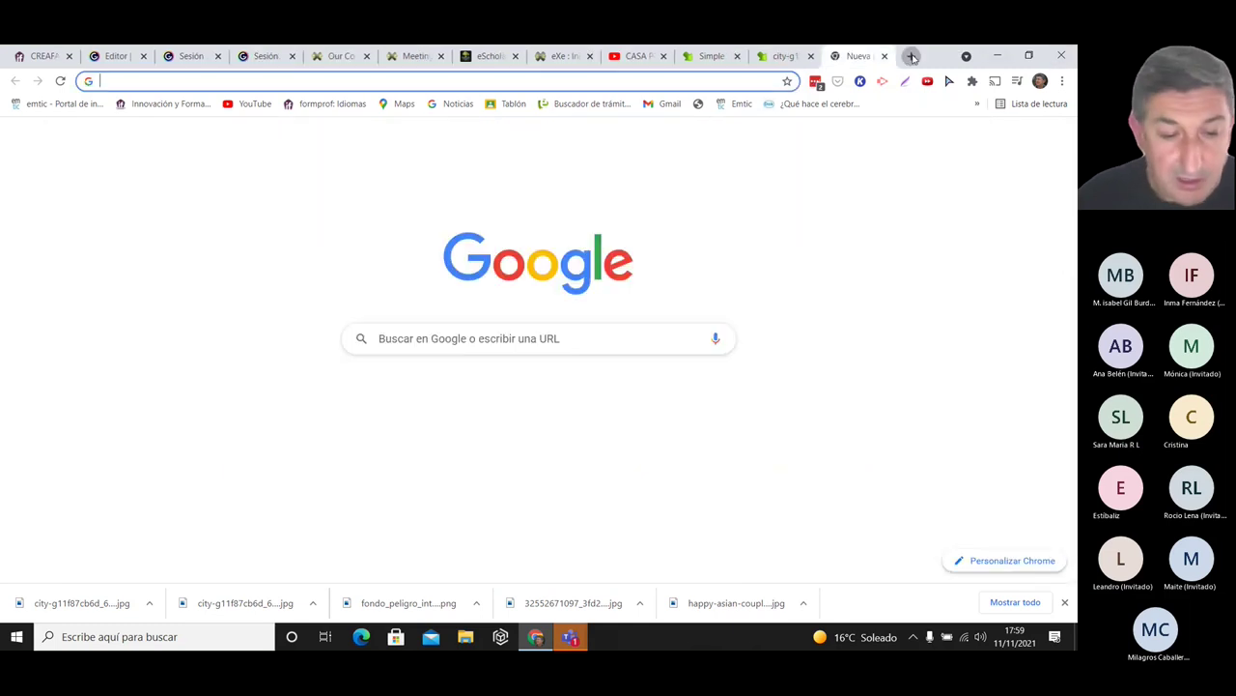
type("from")
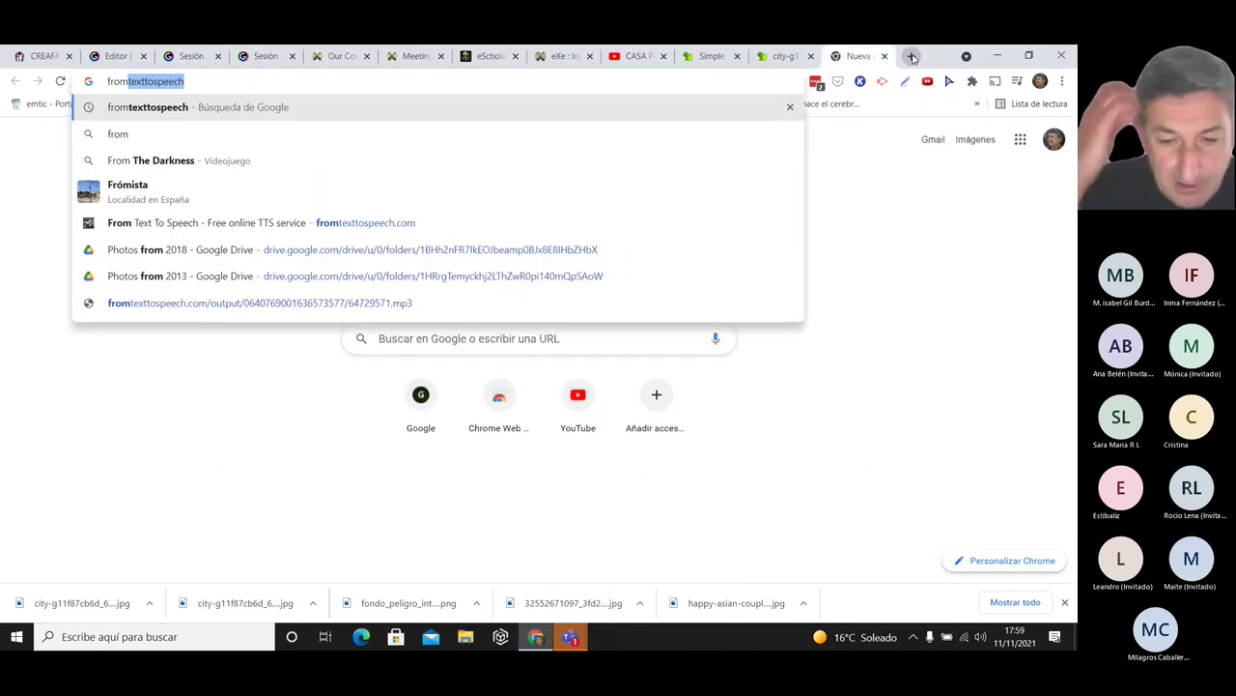
key("Return")
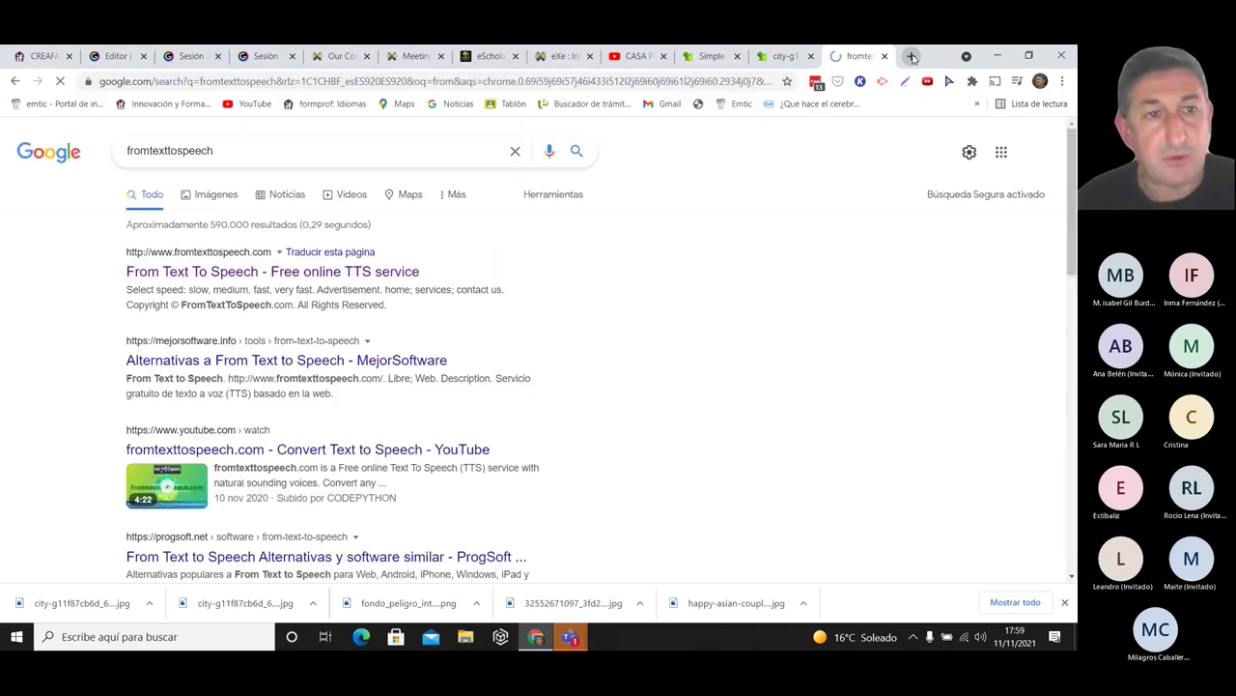
left_click(213, 280)
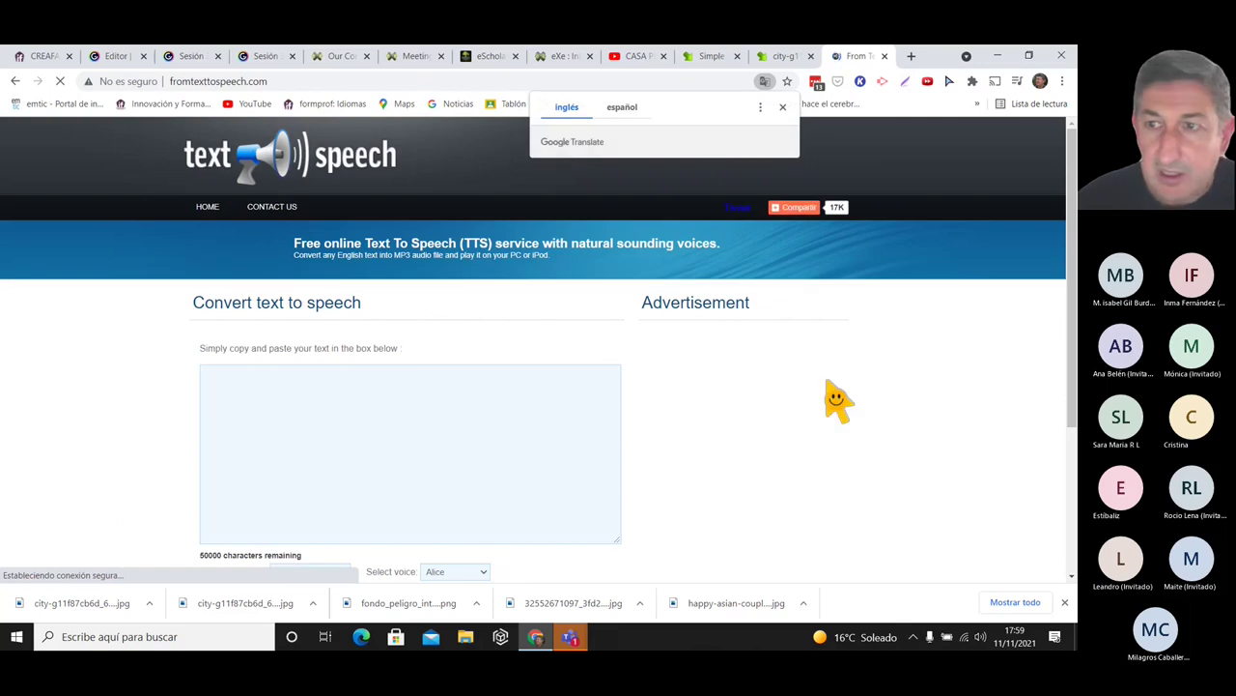
- Enter 'Hola' with Spanish language (Isabella voice) at medium speed and create the audio file
scroll(1043, 280, "down", 1)
left_click(274, 328)
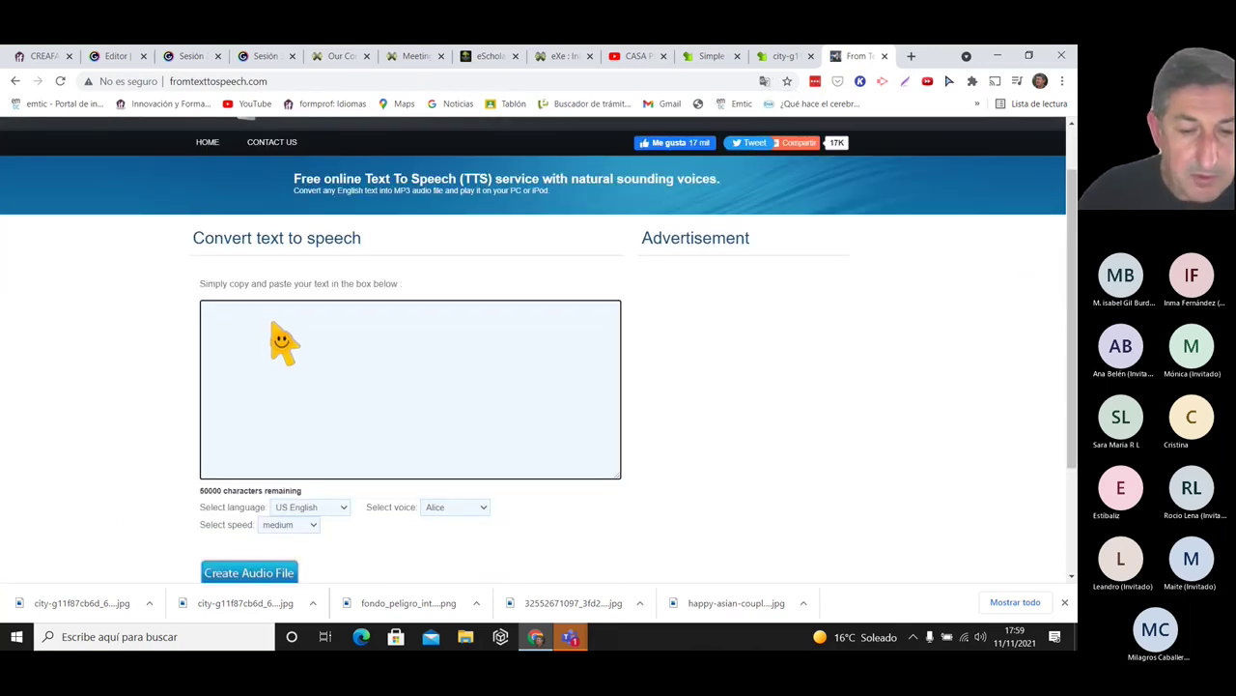
type("Hola")
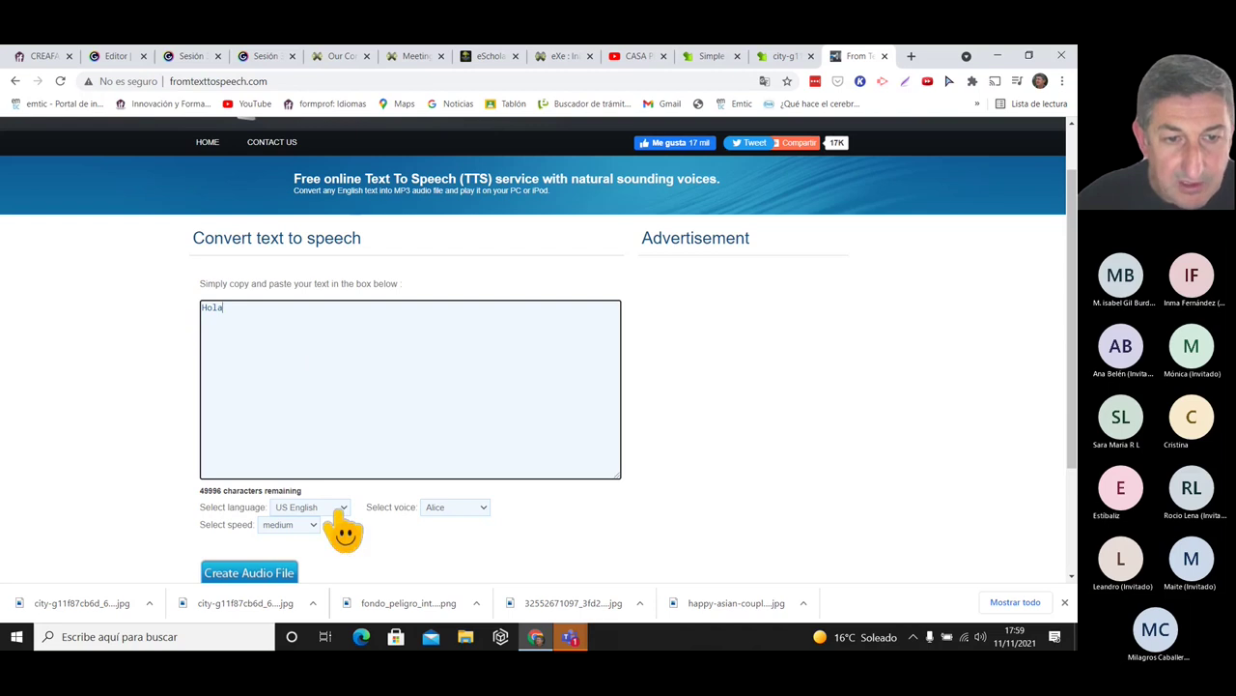
left_click(340, 509)
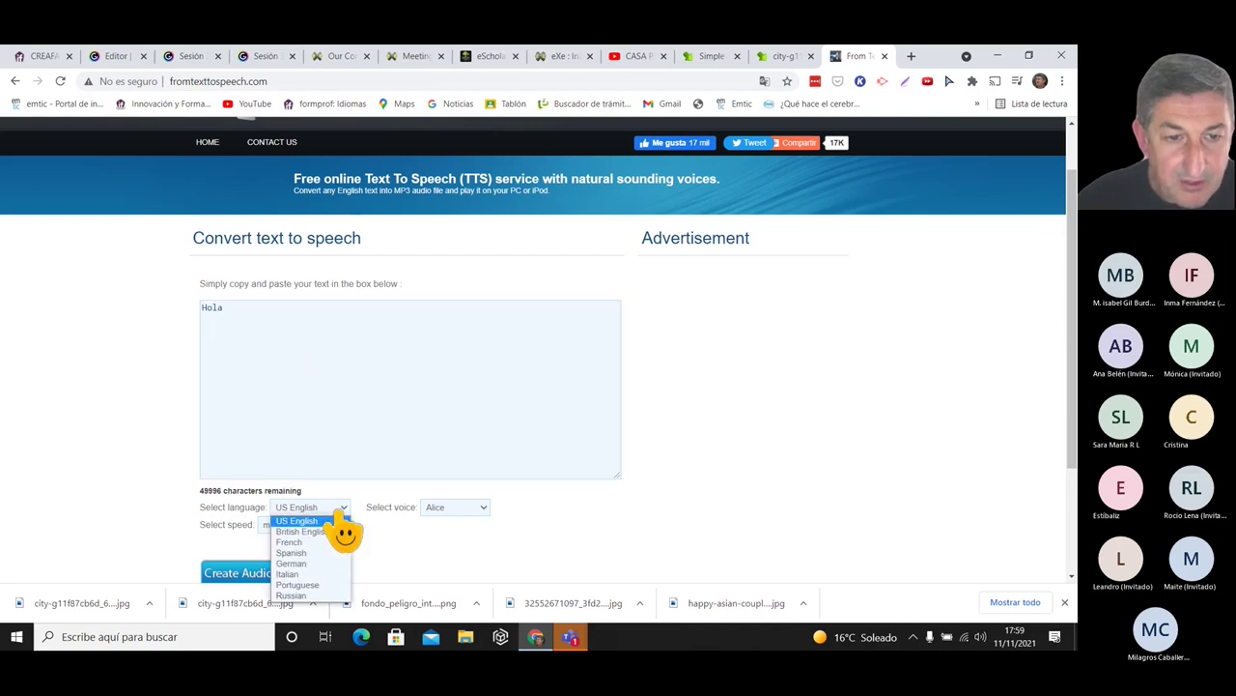
left_click(291, 552)
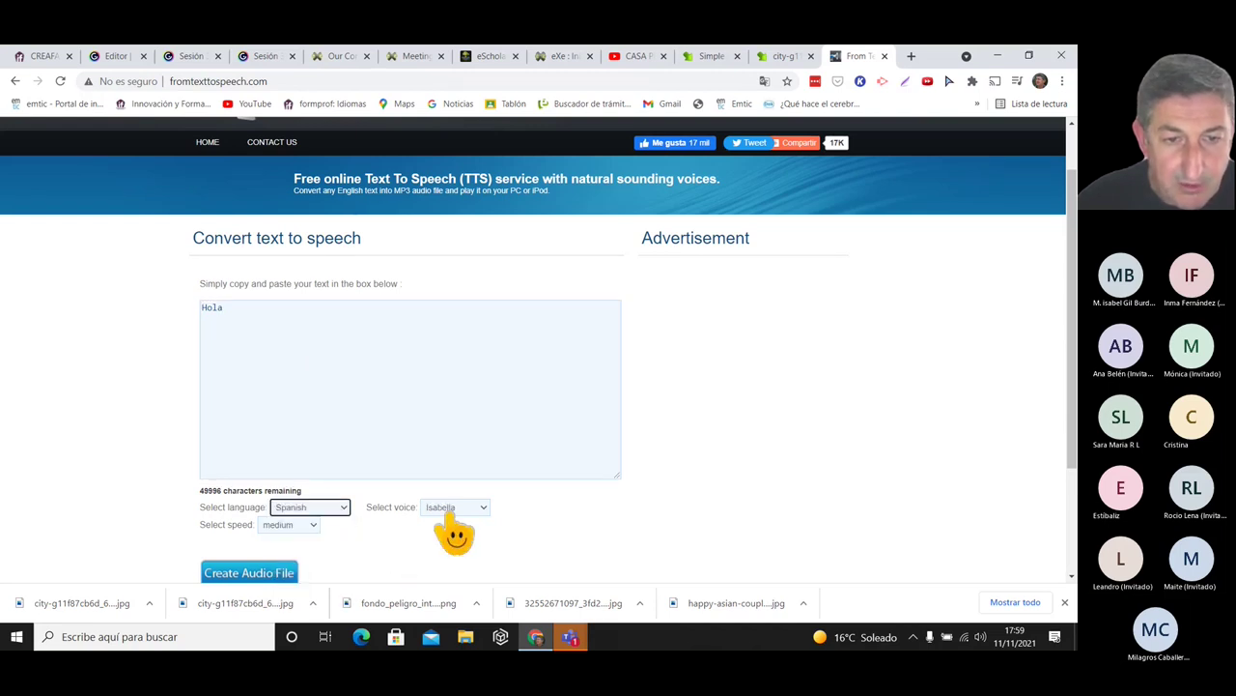
left_click(312, 526)
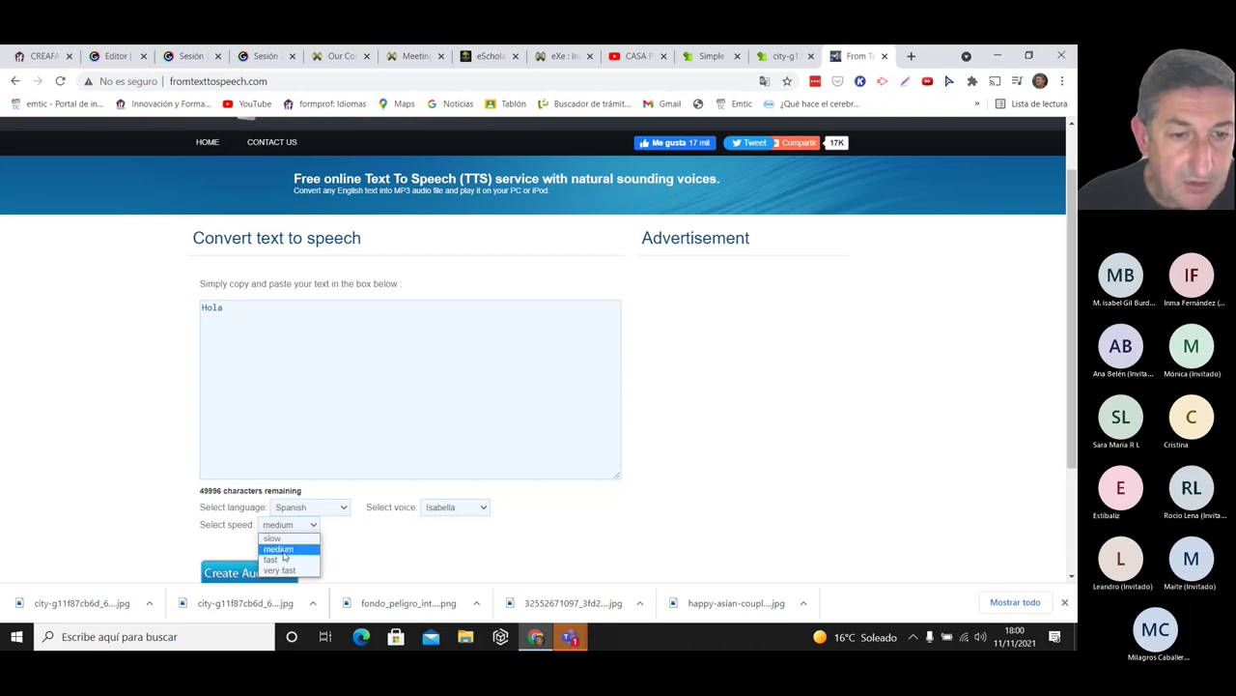
left_click(283, 550)
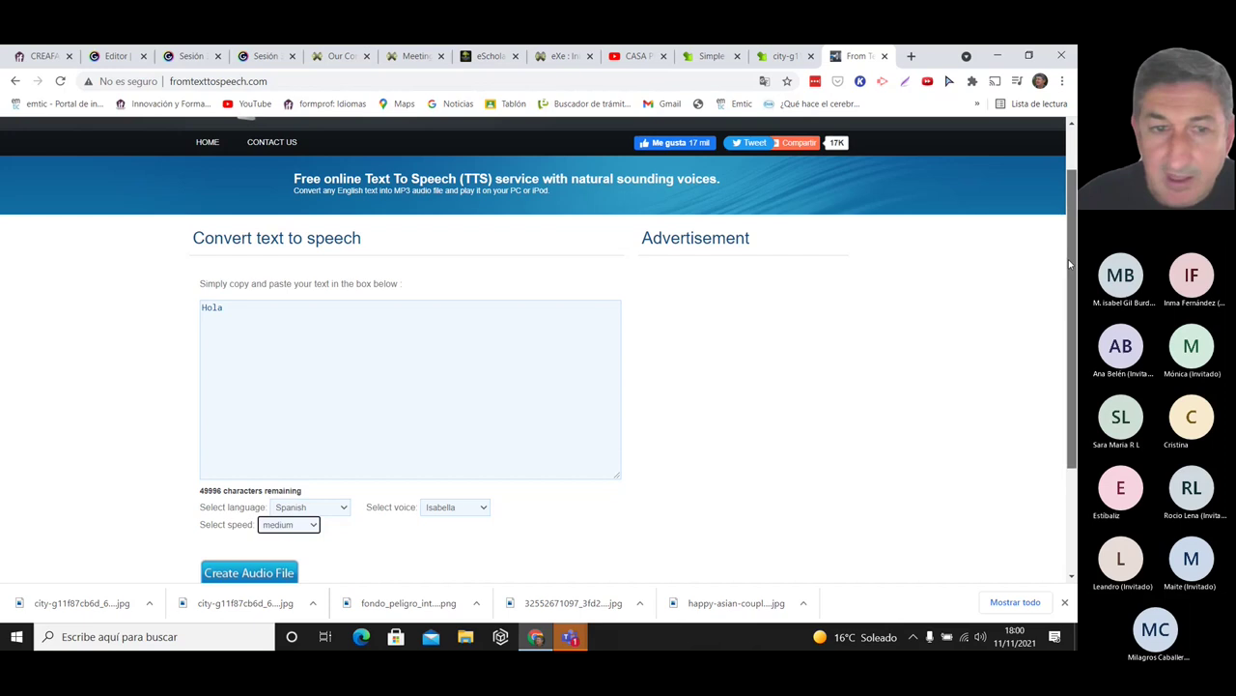
scroll(1063, 333, "down", 1)
left_click(274, 475)
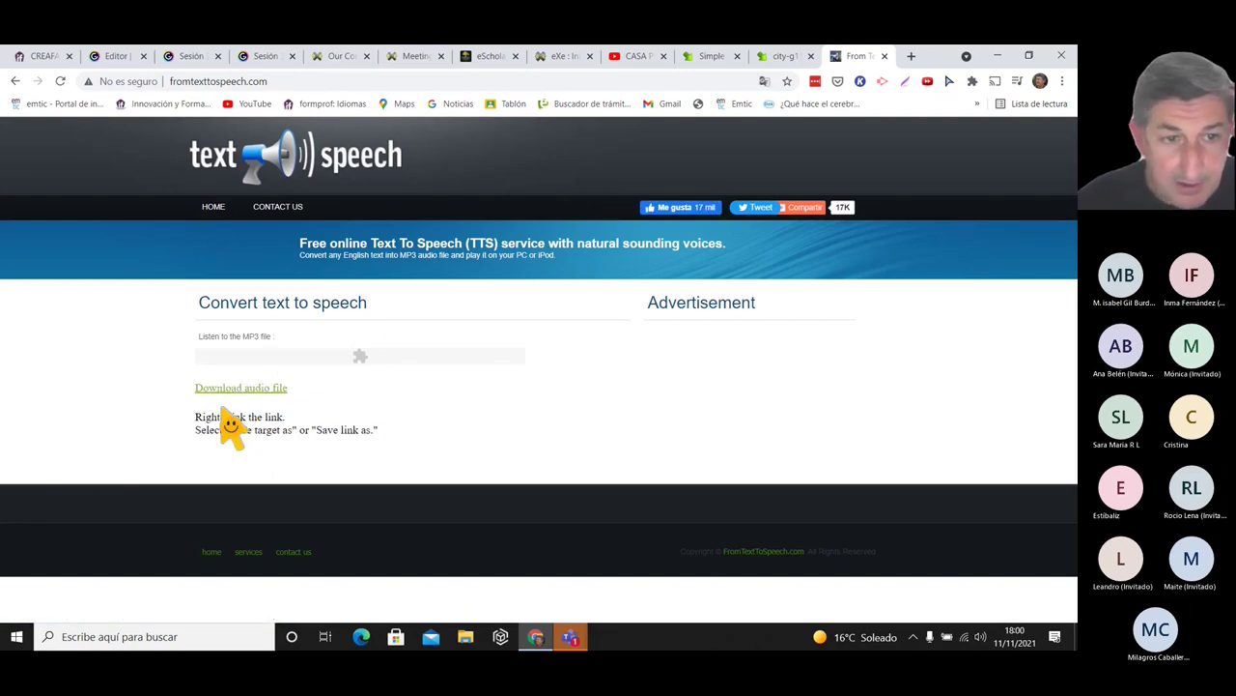
- Open the generated audio and download it as 64737538.mp3
left_click(227, 388)
left_click(487, 488)
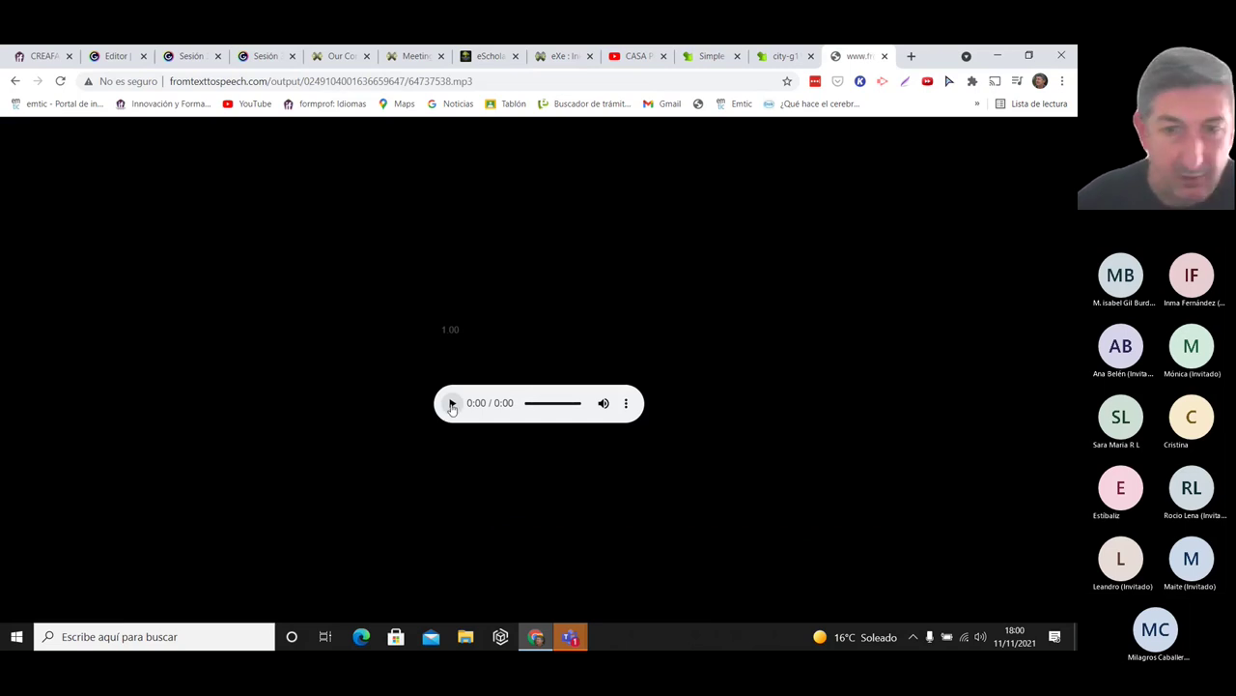
mouse_move(435, 340)
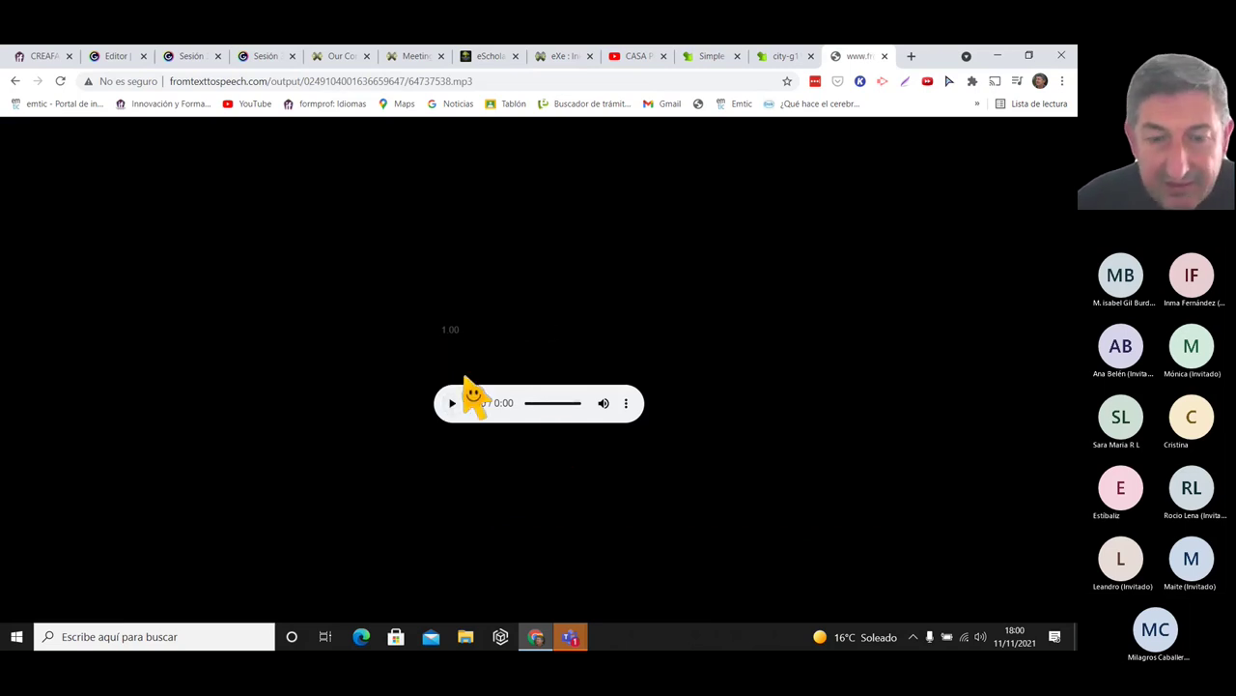
left_click(626, 405)
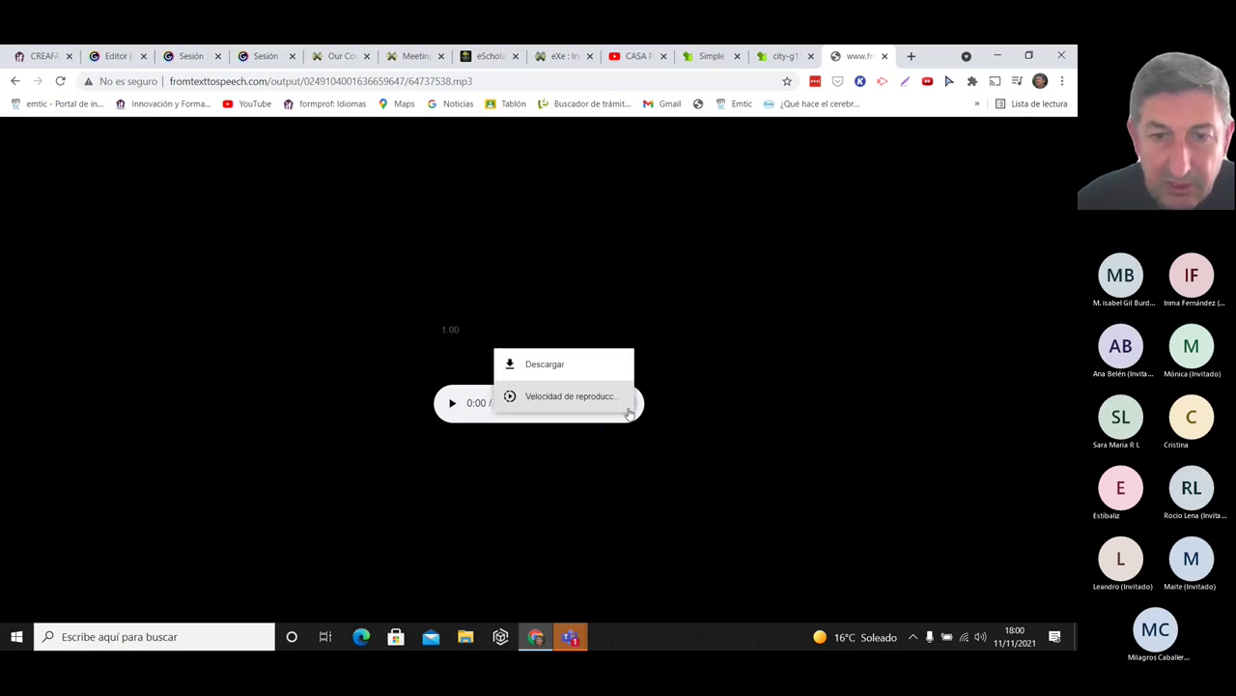
left_click(539, 365)
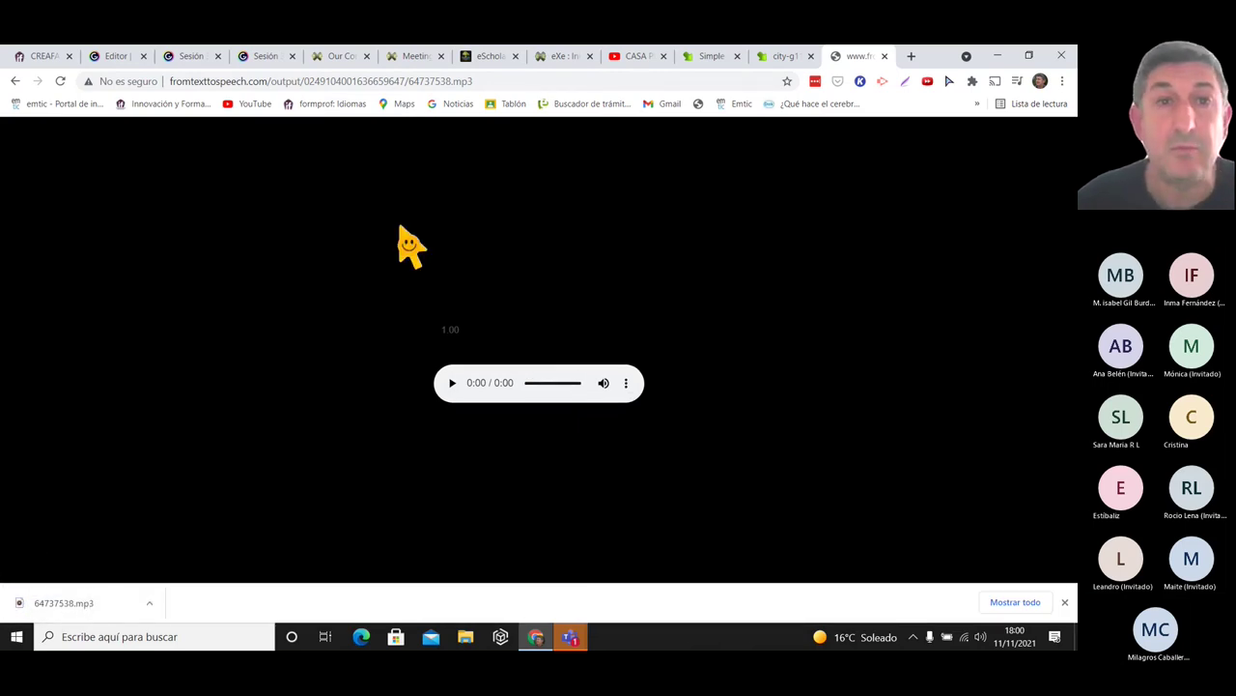
- Embed 64737538.mp3 as media in the sgsgsg text block below the Sevilla image
left_click(577, 60)
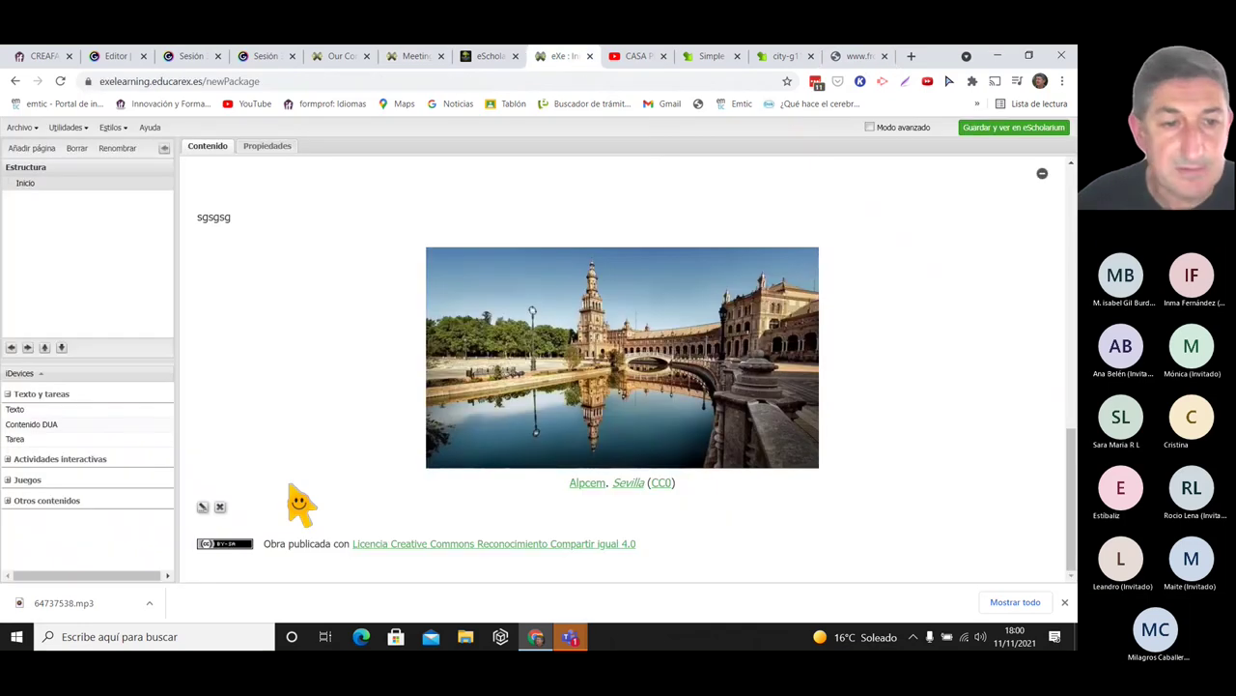
left_click(204, 506)
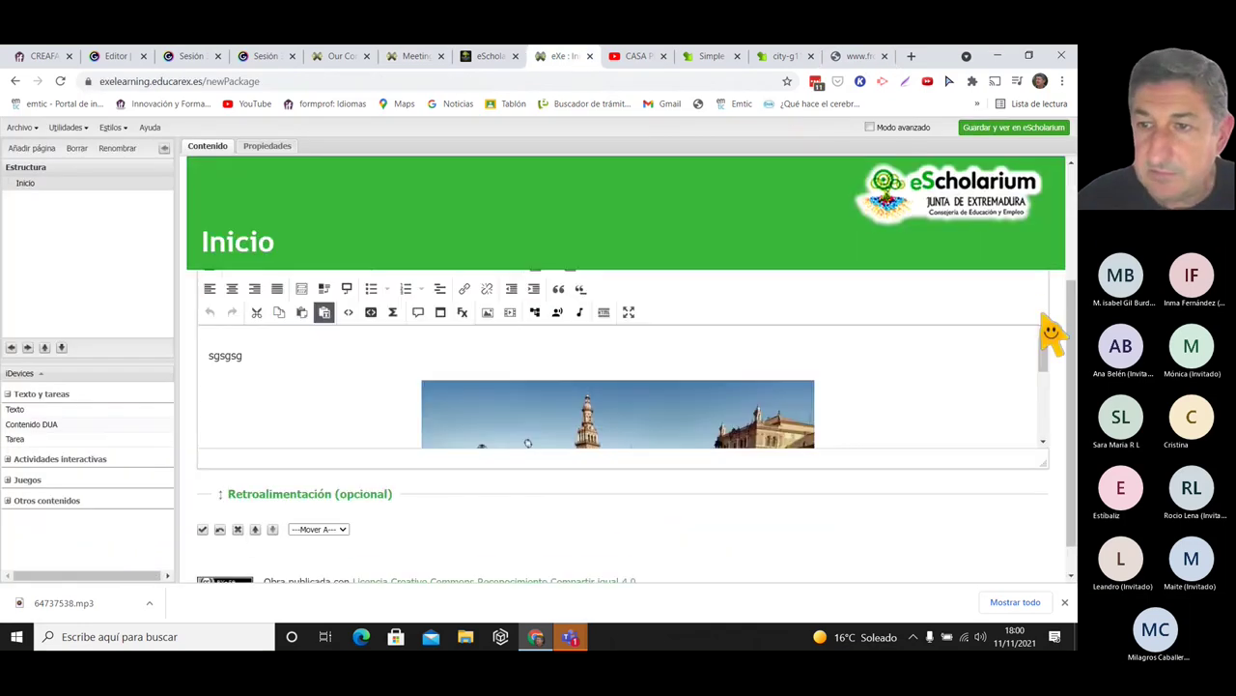
left_click_drag(1043, 357, 1035, 444)
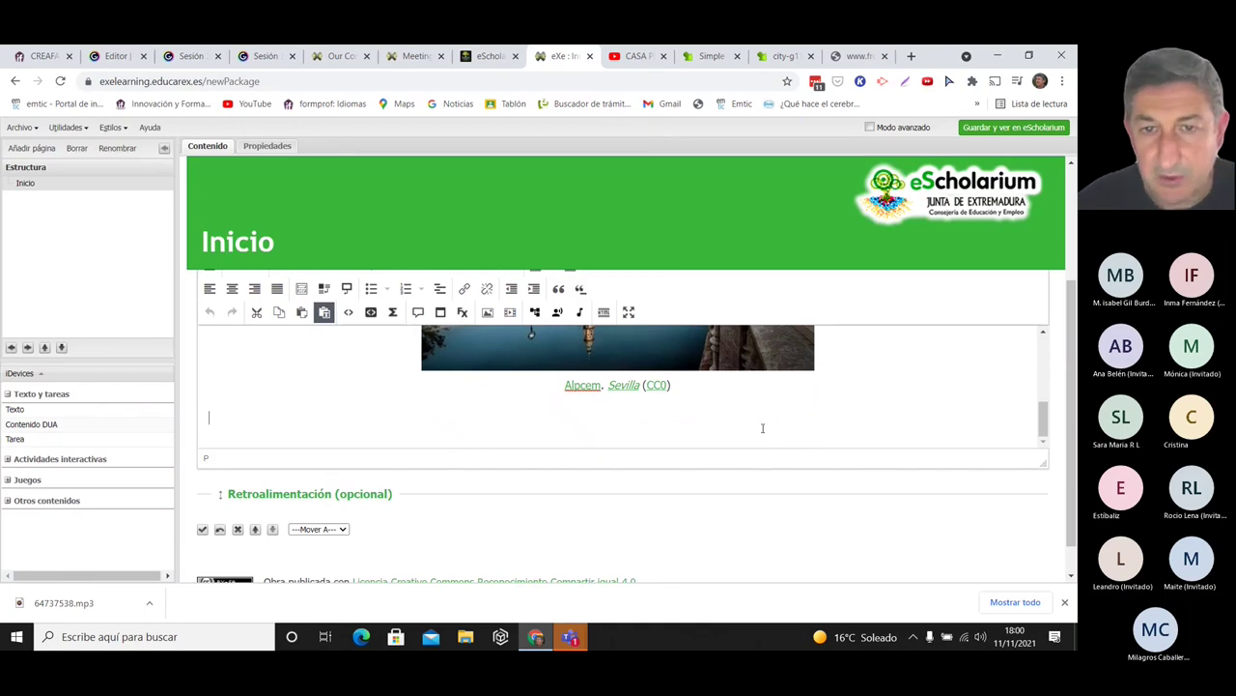
left_click(628, 311)
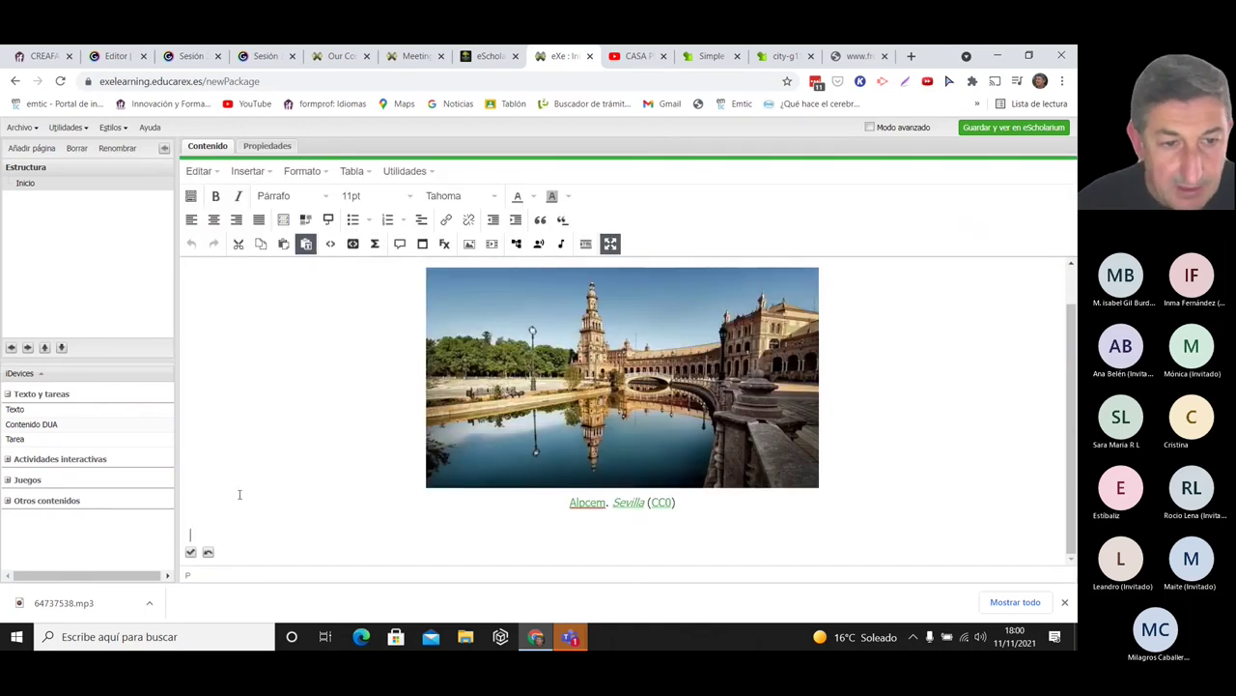
left_click(492, 244)
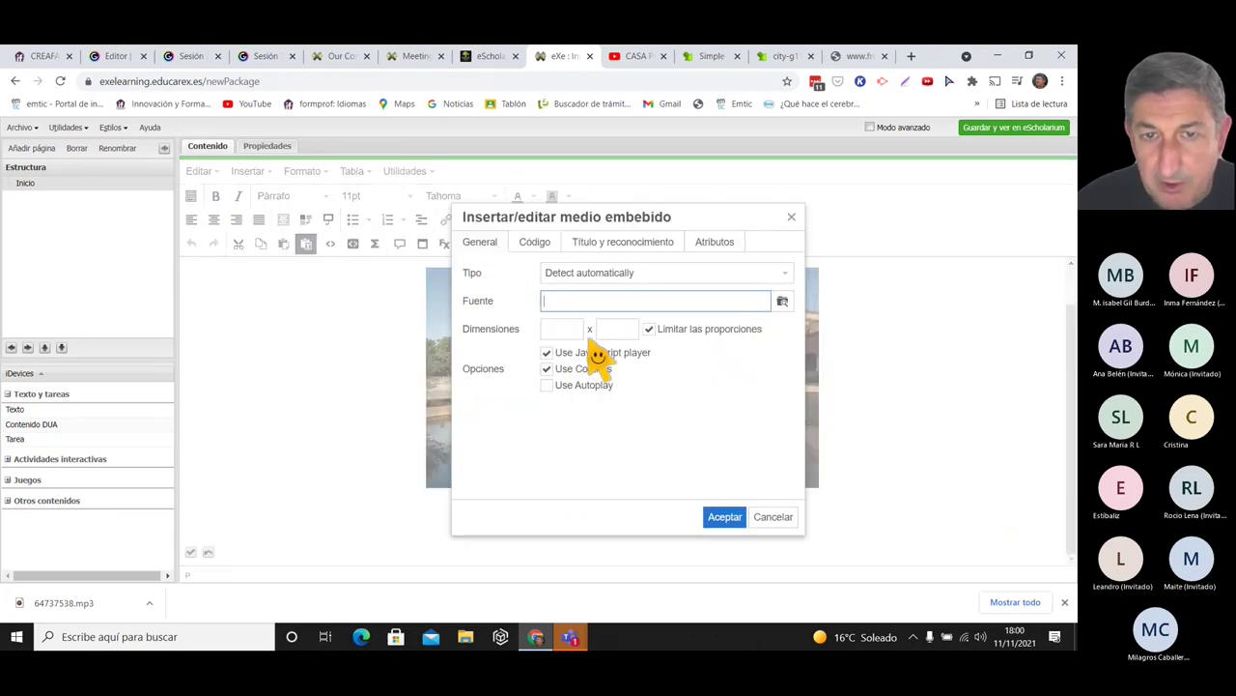
left_click(782, 302)
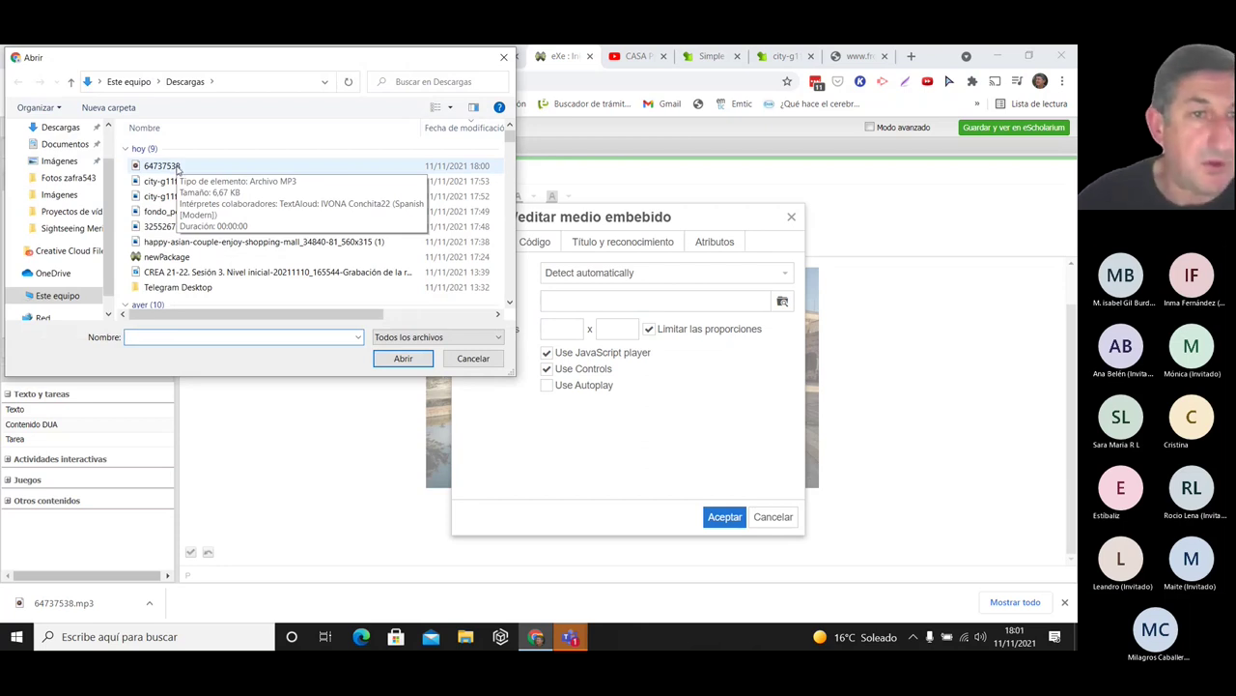
left_click(177, 169)
left_click(408, 361)
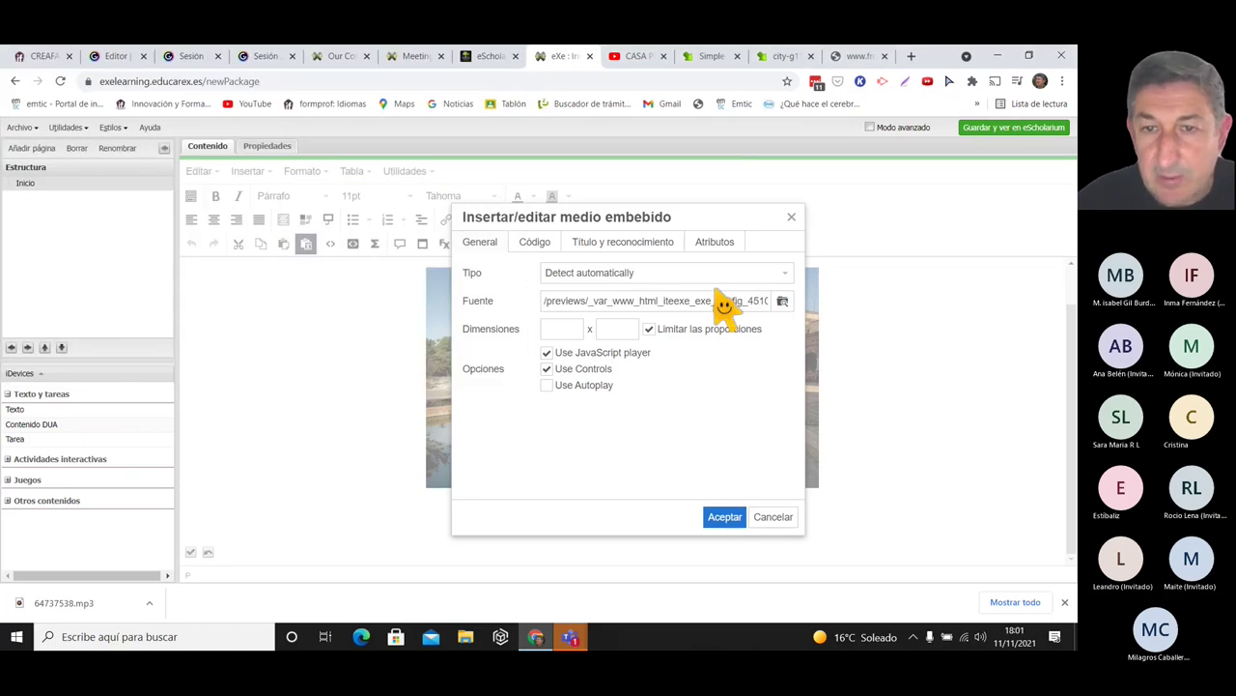
left_click(725, 522)
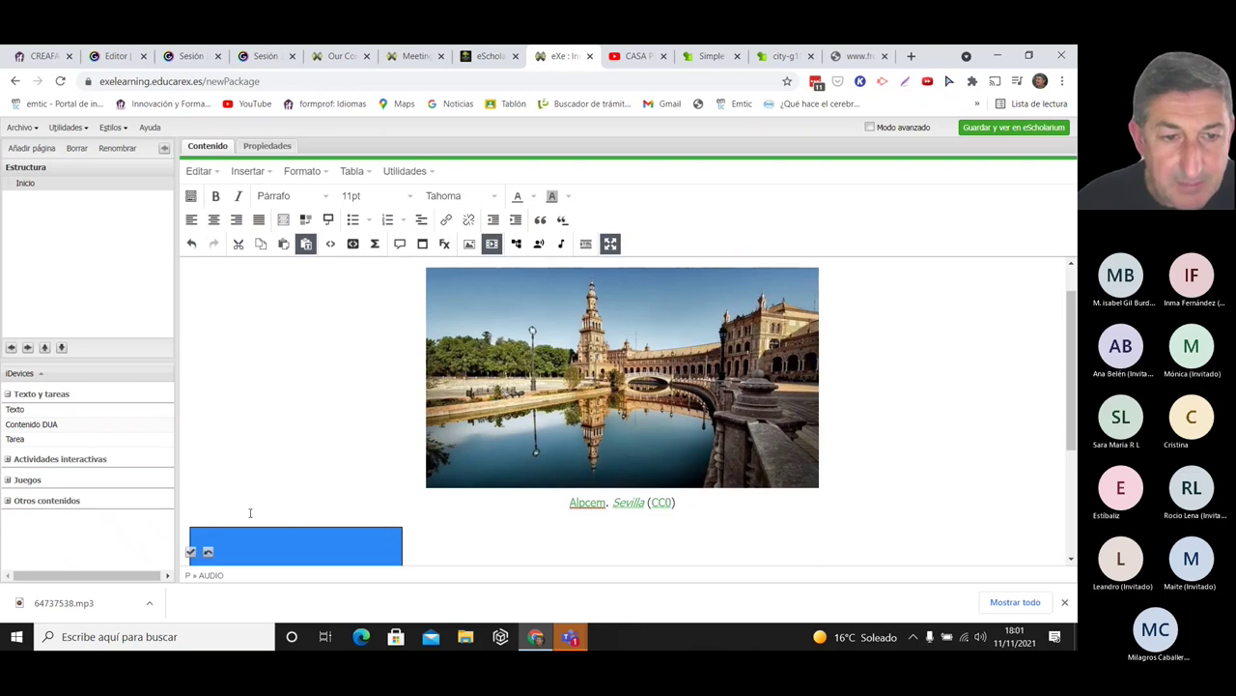
- Save the block, test-play the embedded audio, and reopen the block for editing
scroll(1068, 375, "down", 2)
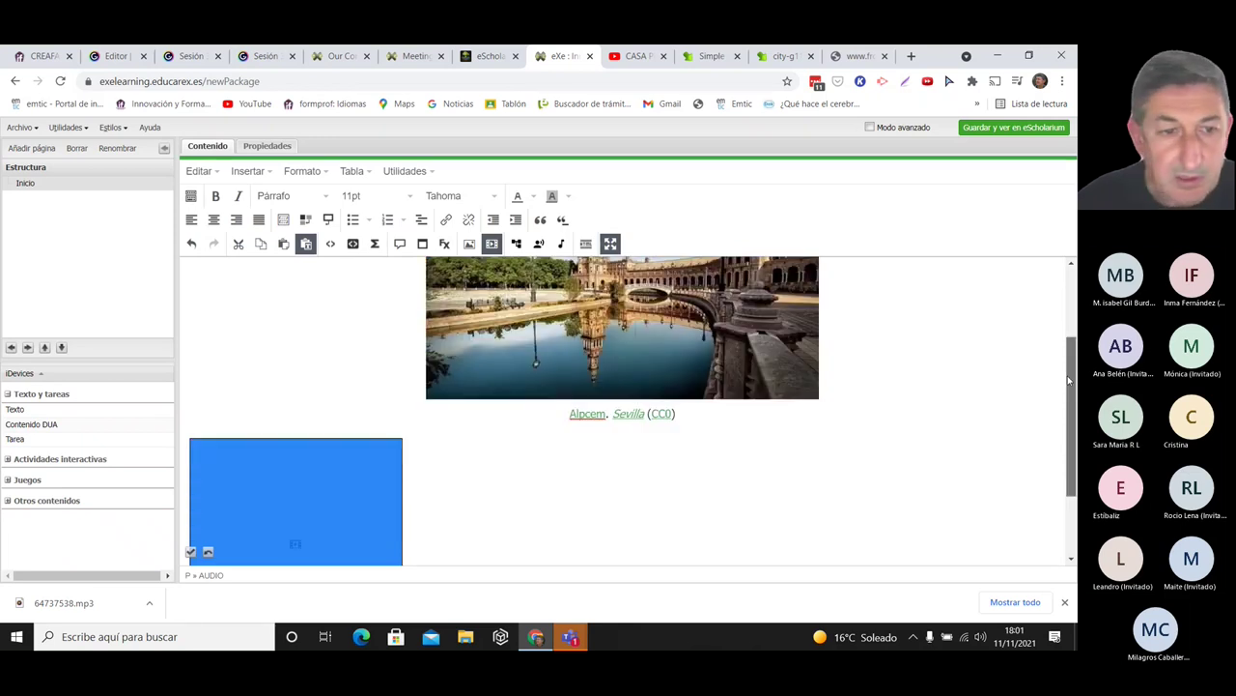
left_click(190, 551)
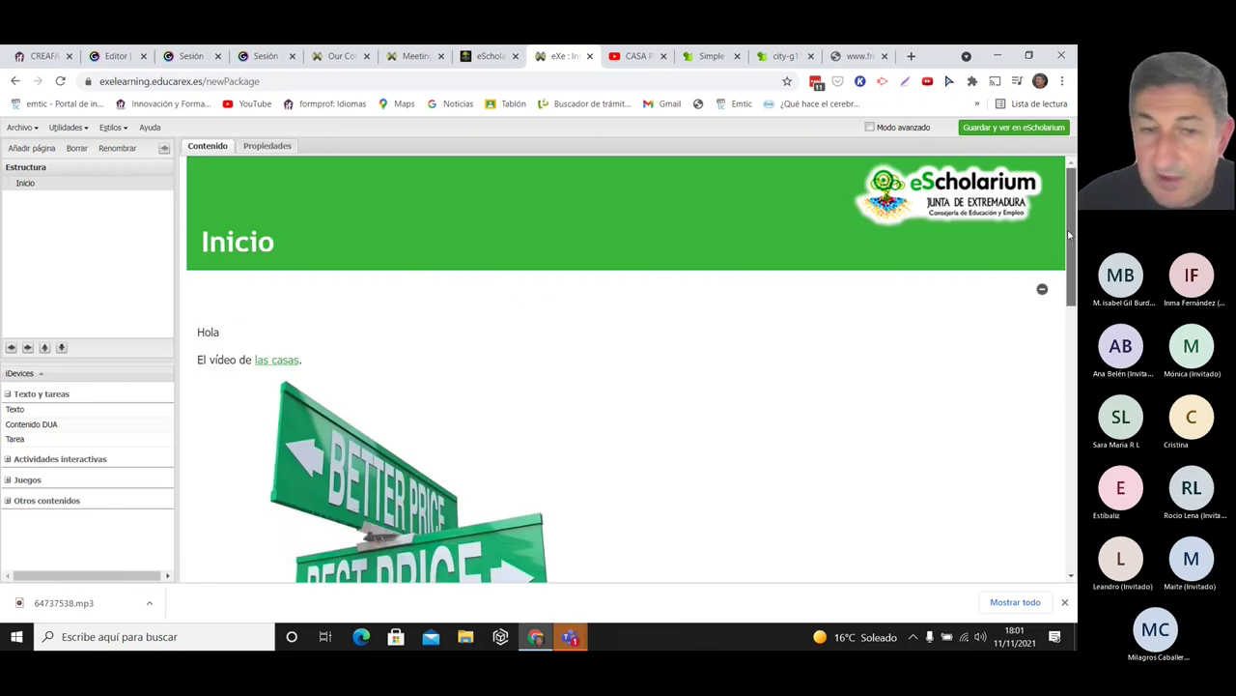
left_click_drag(1070, 235, 1069, 500)
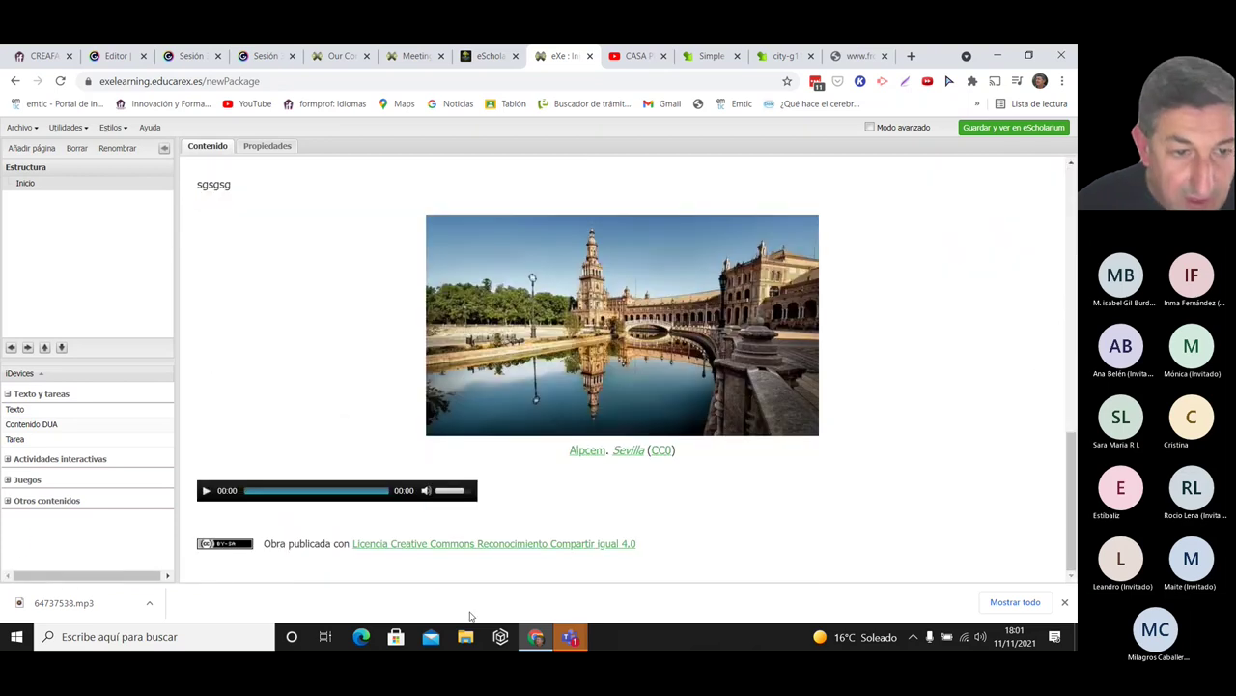
left_click(206, 491)
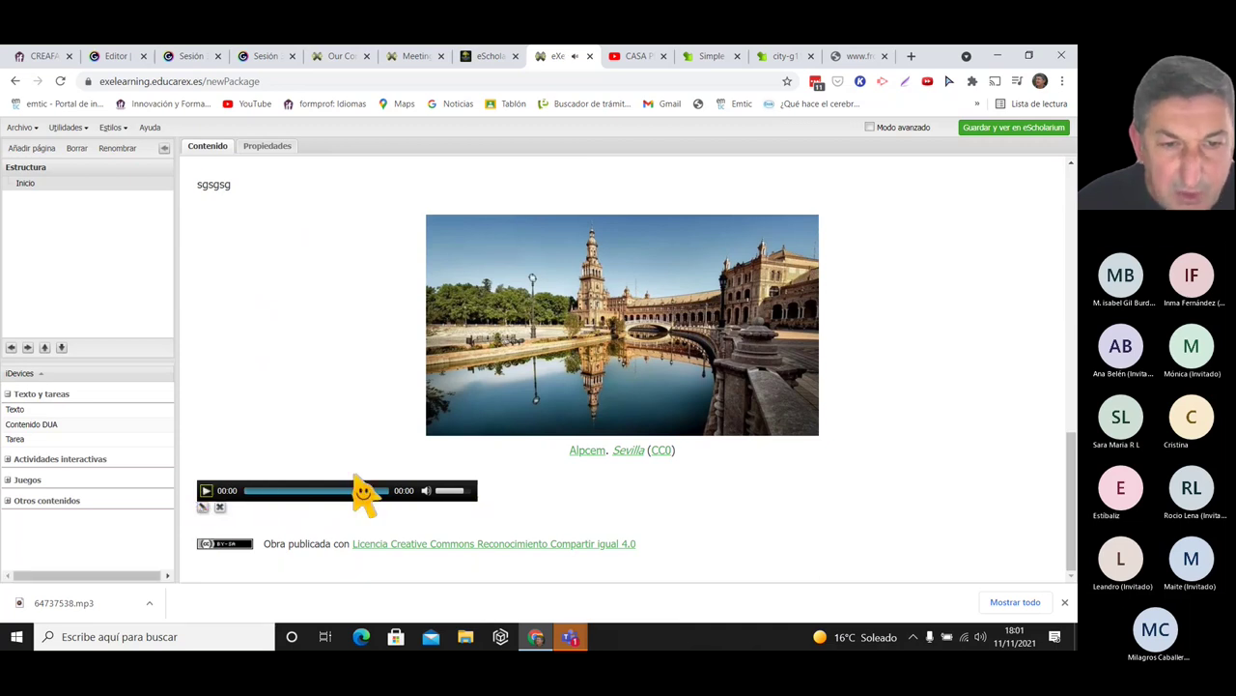
left_click(203, 507)
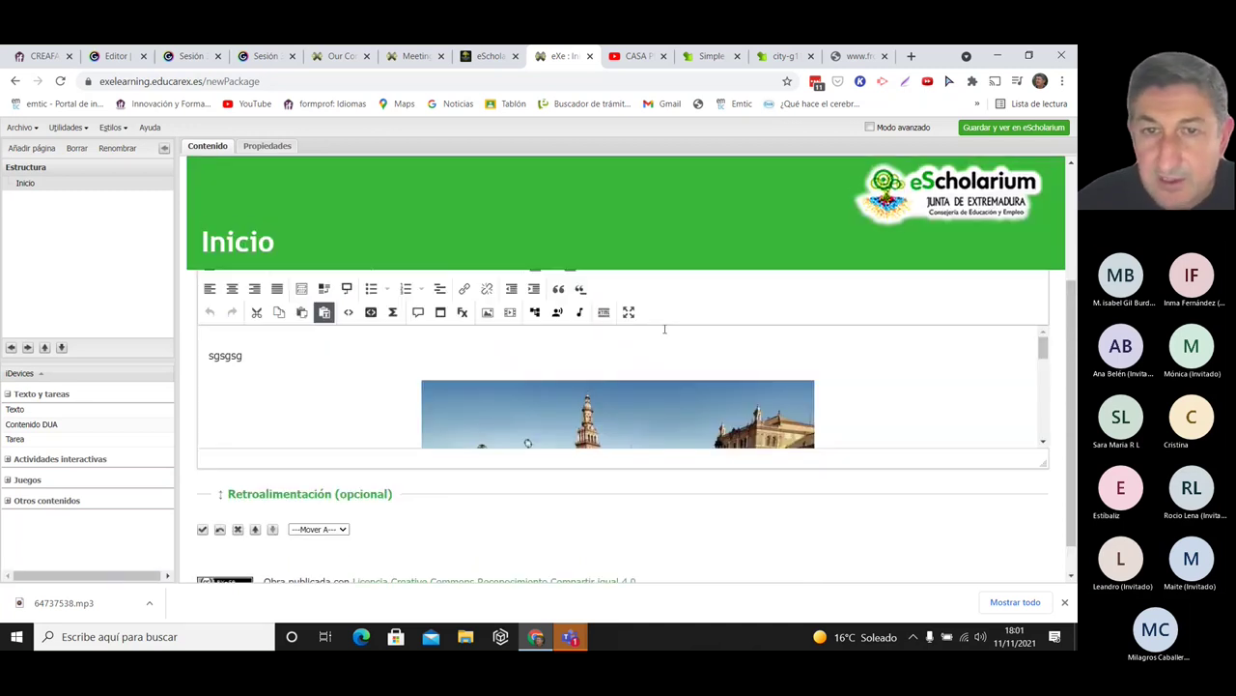
- Uncheck 'Use JavaScript player' for the embedded MP3 and save the sgsgsg block
left_click(630, 313)
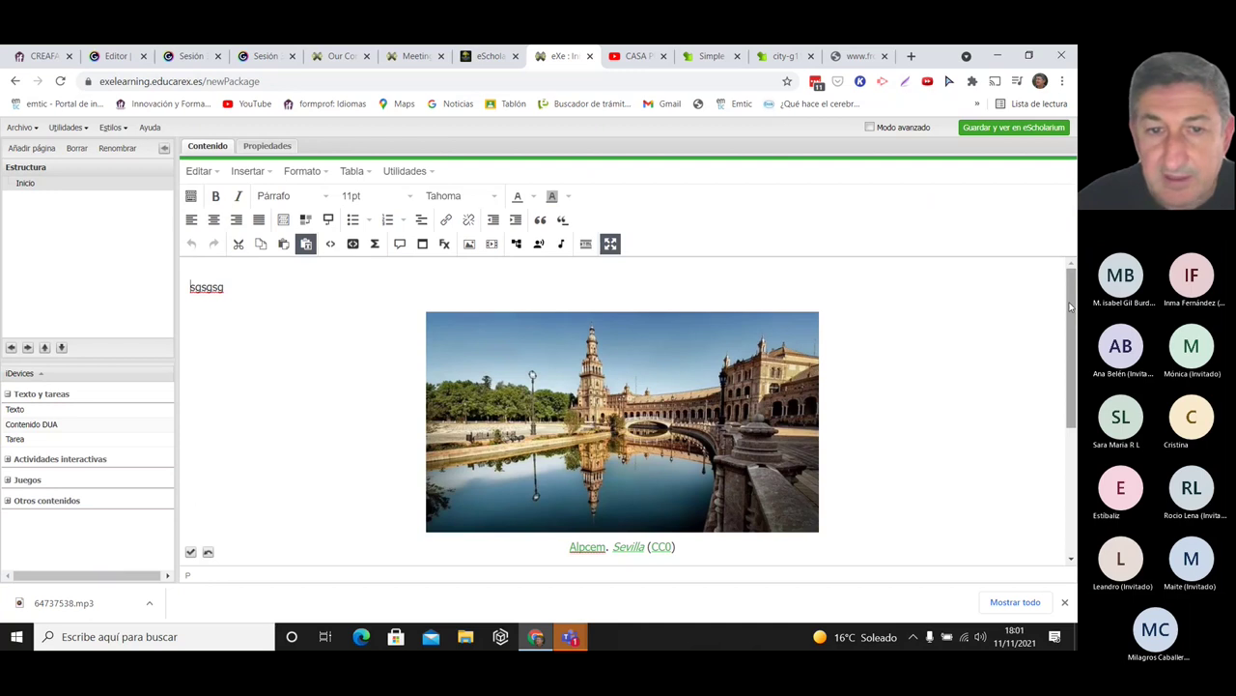
scroll(296, 522, "down", 3)
left_click(305, 468)
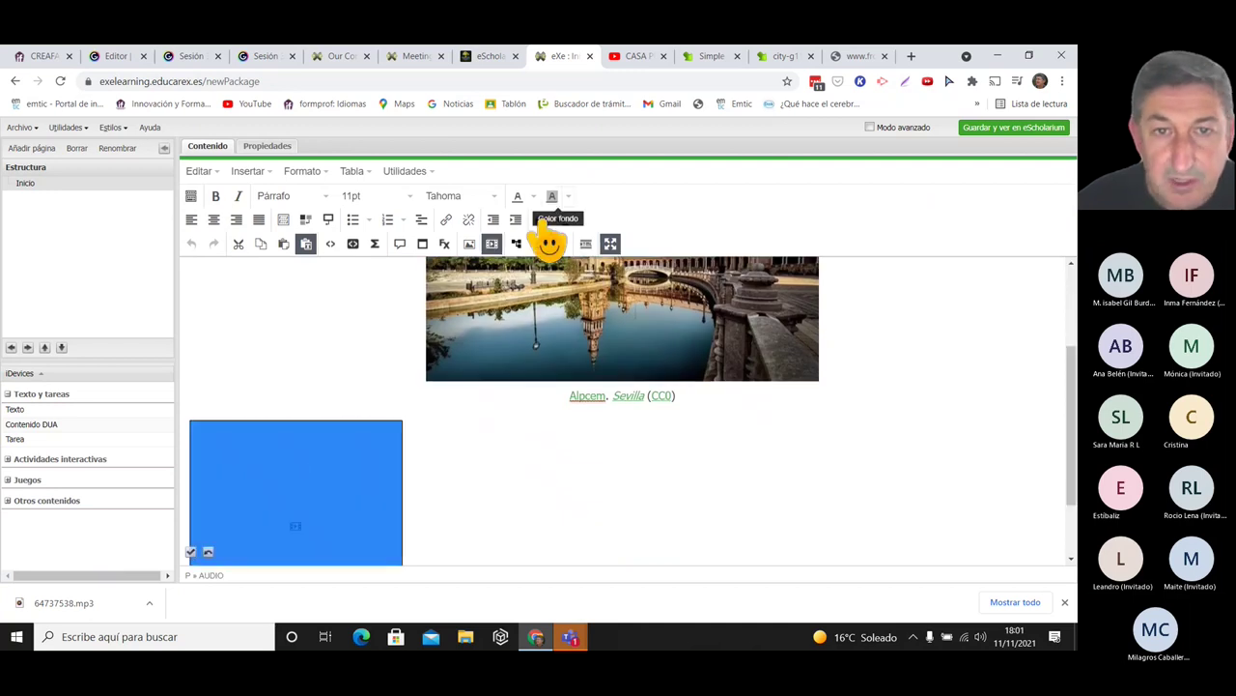
left_click(493, 244)
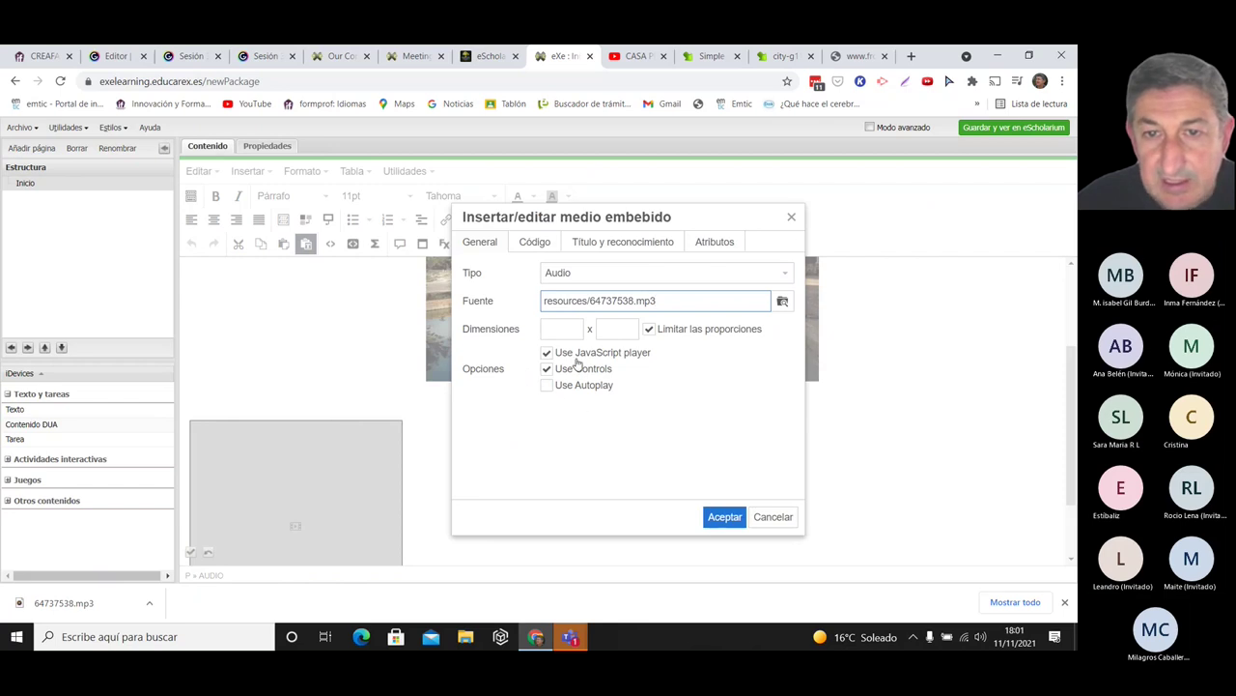
left_click(548, 353)
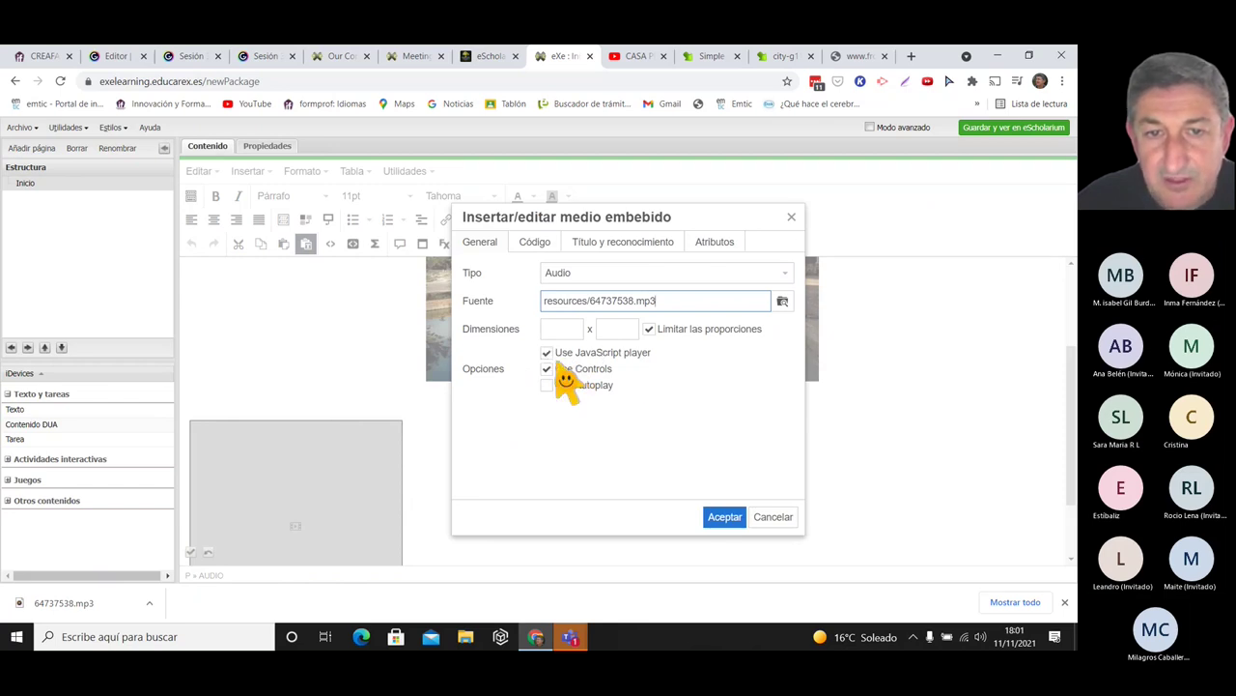
left_click(722, 522)
left_click(192, 554)
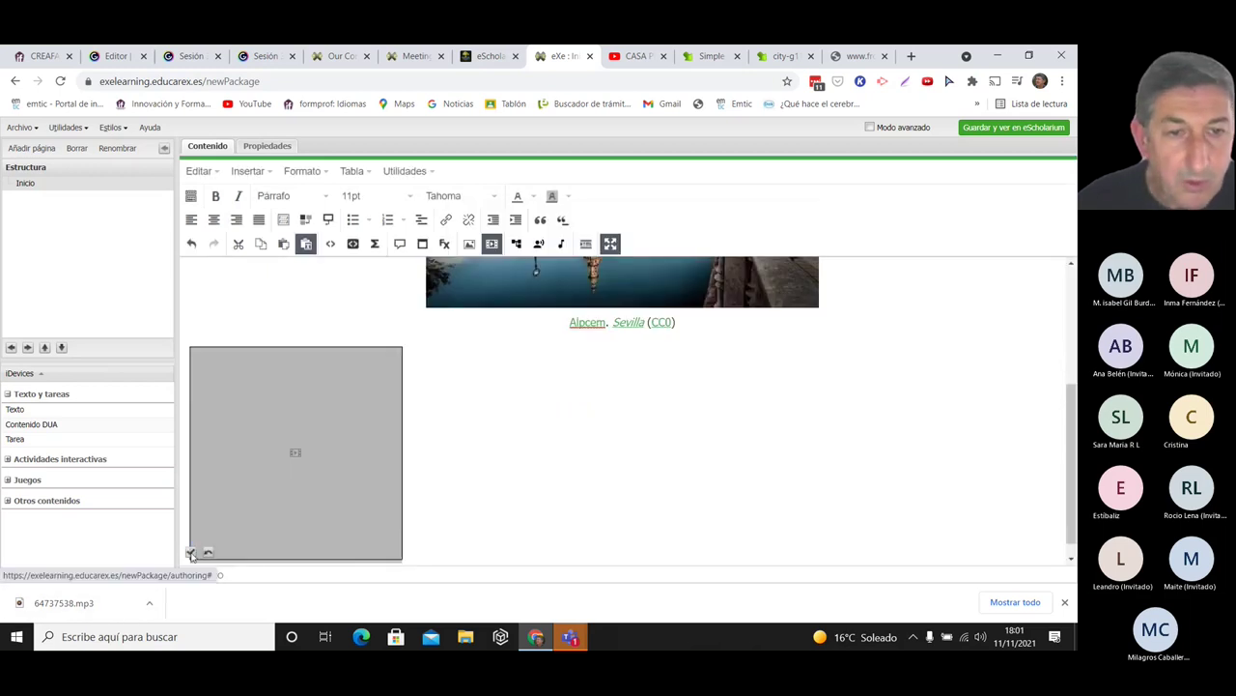
left_click_drag(1074, 209, 552, 554)
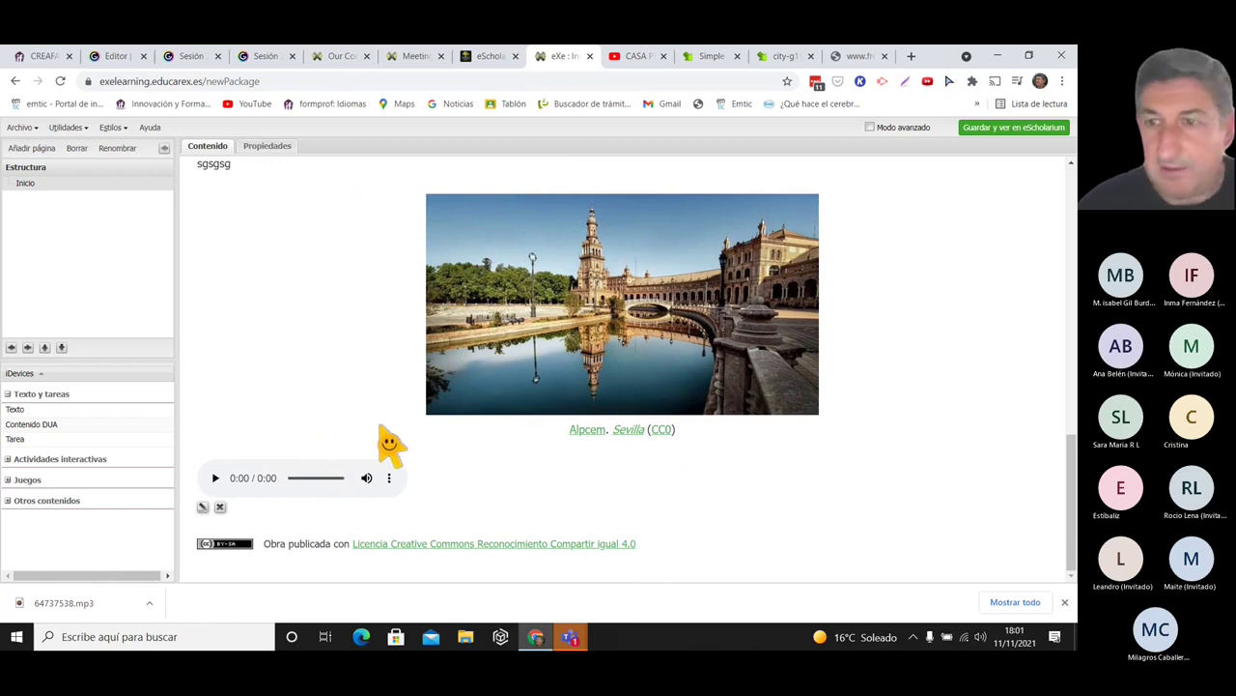
left_click_drag(1067, 436, 1072, 502)
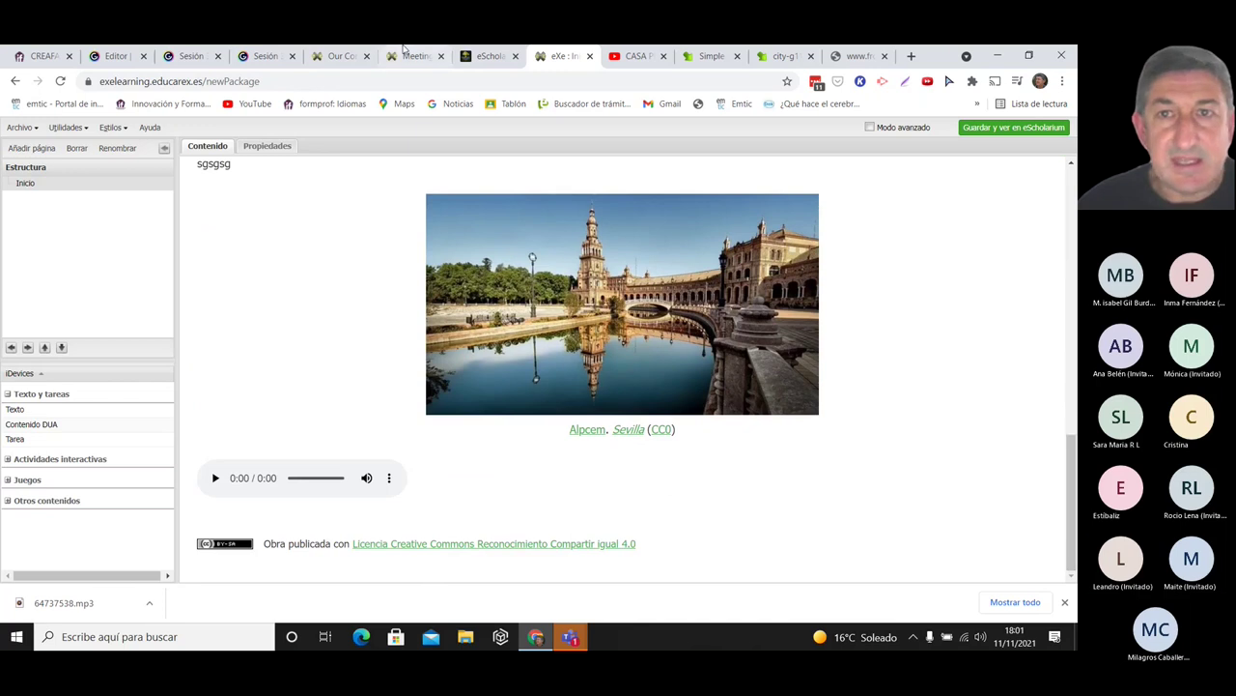
- Check the Our Contribution page's audio player, then reopen the sgsgsg block in eXeLearning
left_click(442, 55)
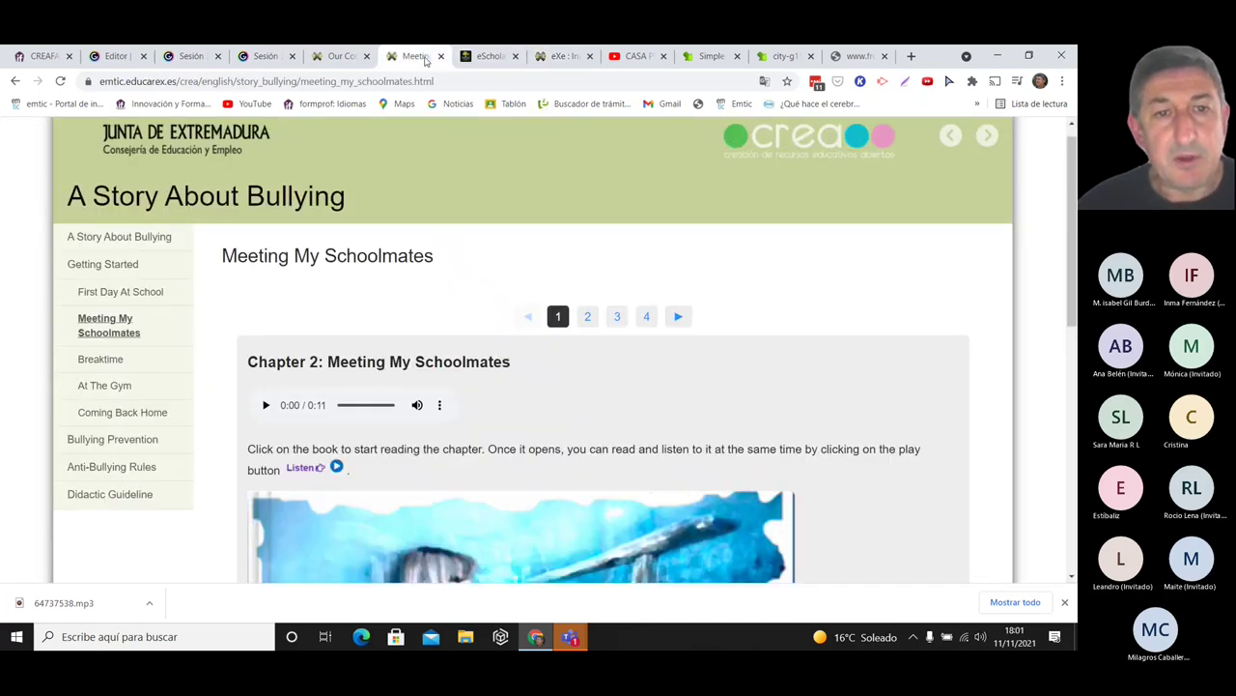
left_click(483, 56)
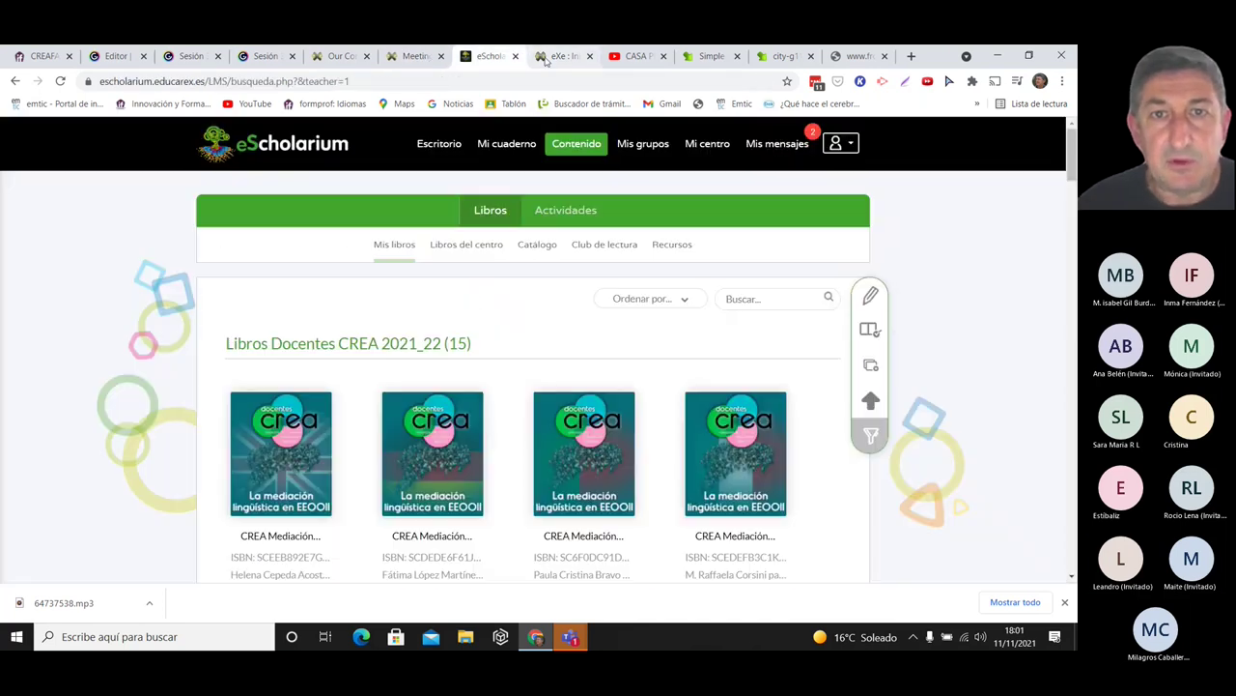
left_click(565, 56)
left_click(348, 56)
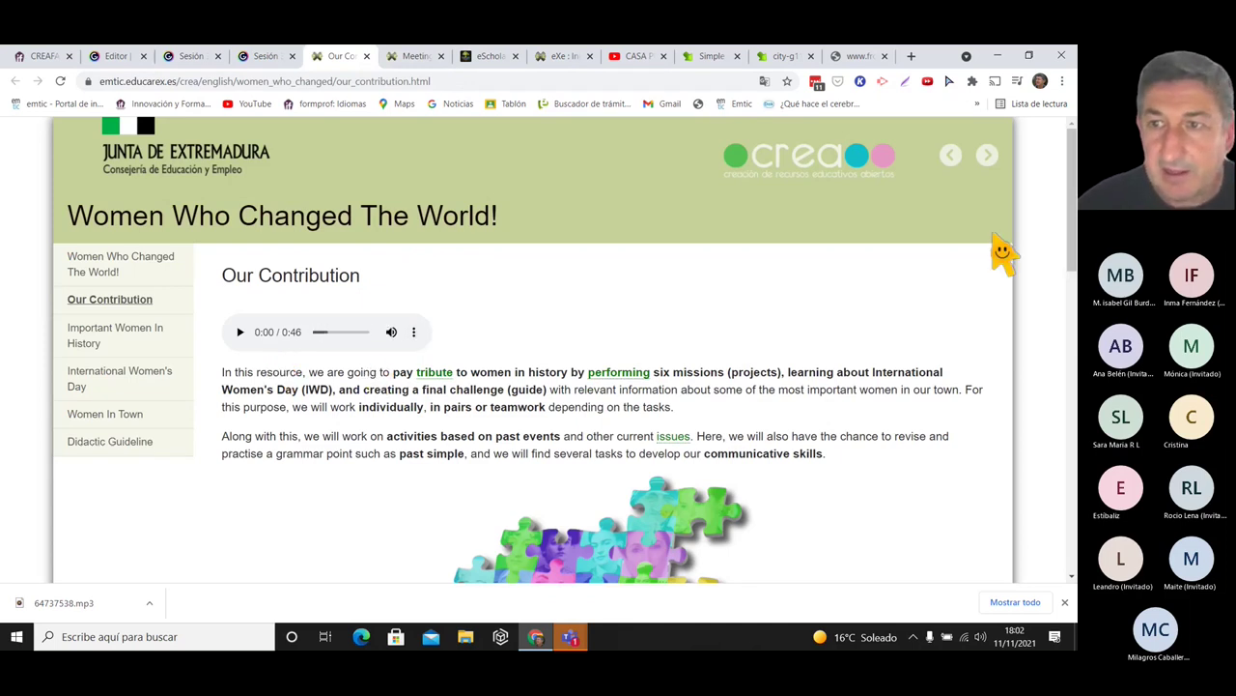
scroll(1076, 205, "down", 1)
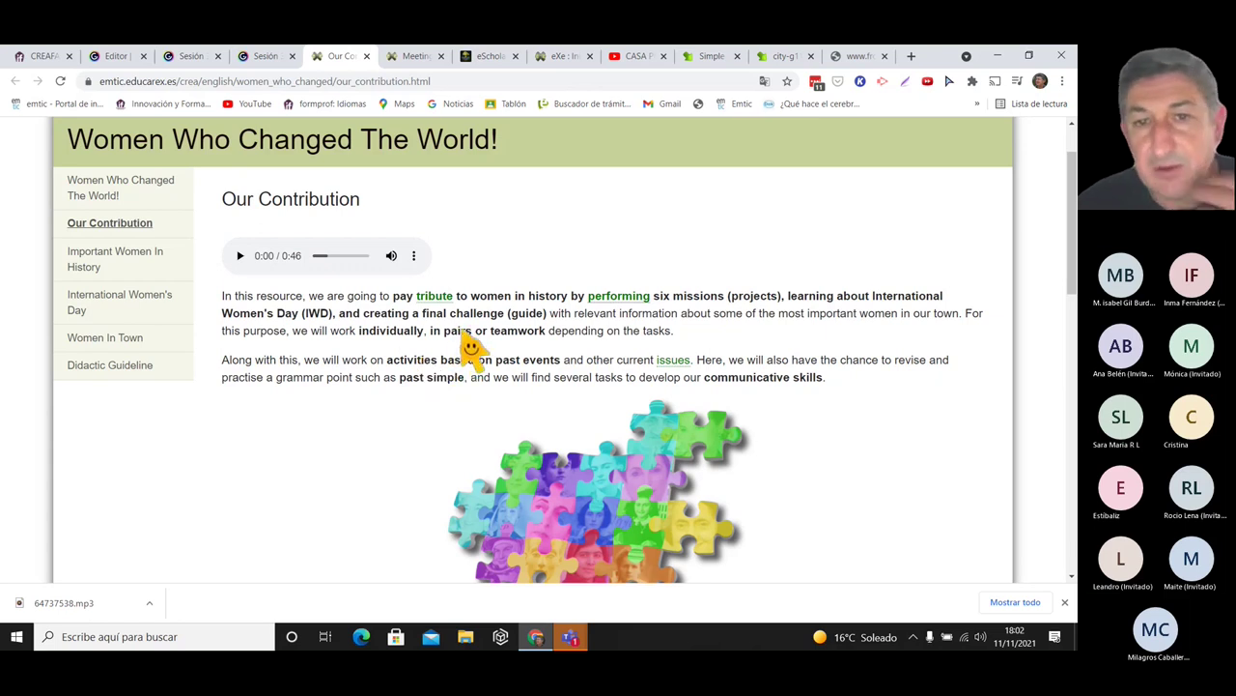
mouse_move(598, 304)
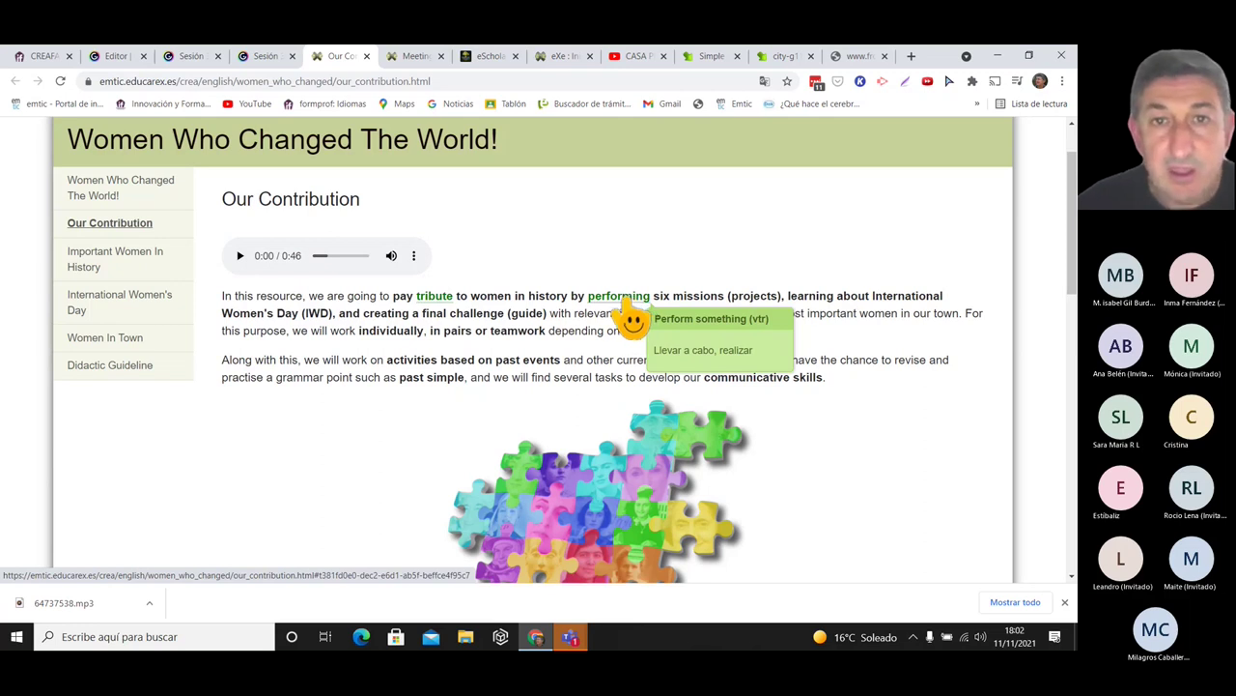
left_click(563, 56)
left_click(198, 512)
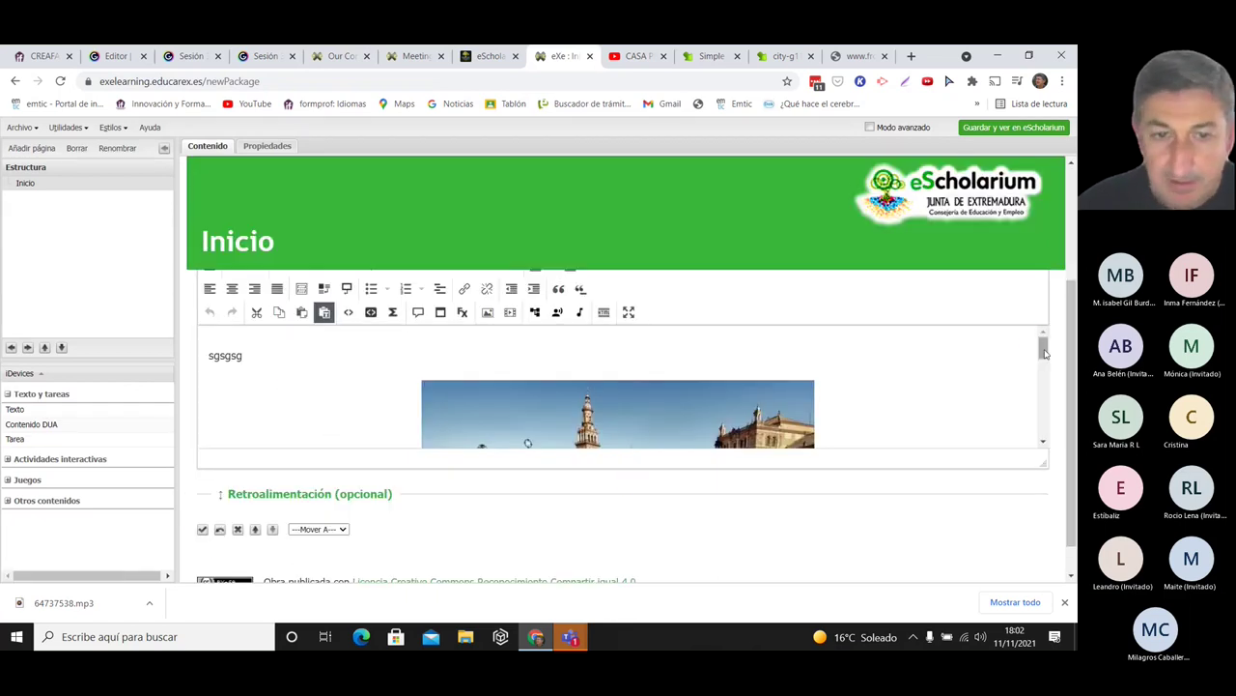
- Replace the placeholder word sgsgsg with 'Hello' in the full-screen editor
scroll(1037, 340, "down", 2)
left_click(628, 312)
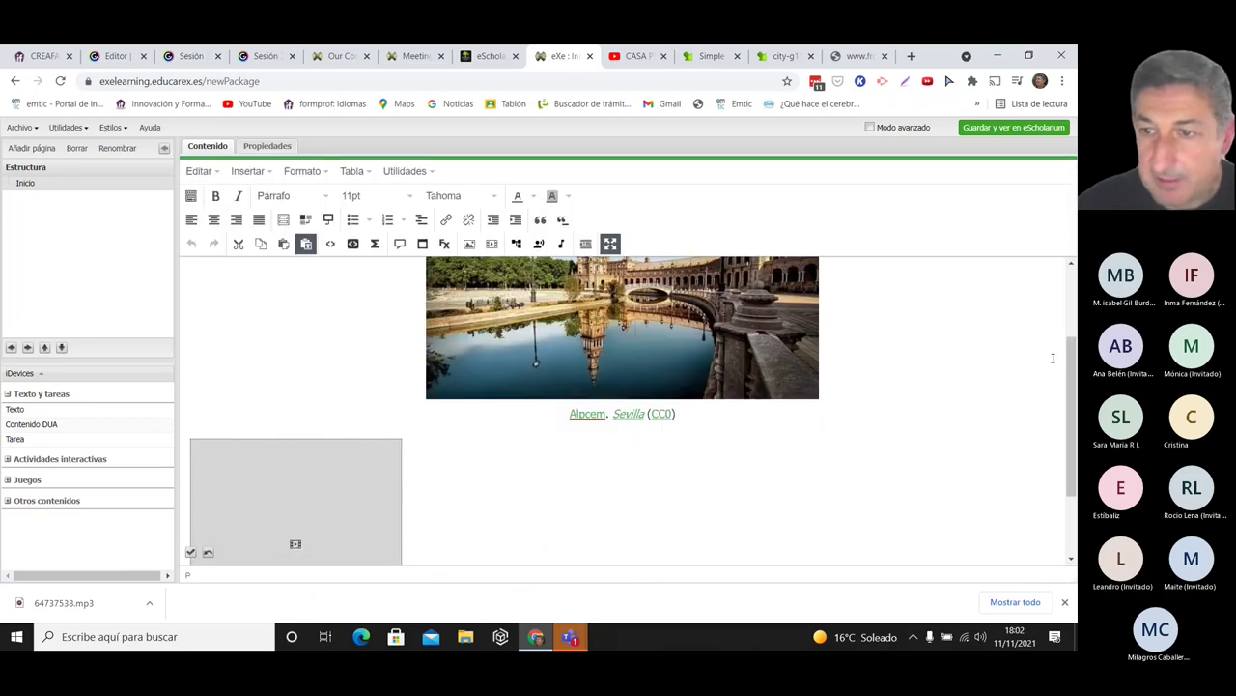
scroll(1044, 499, "down", 1)
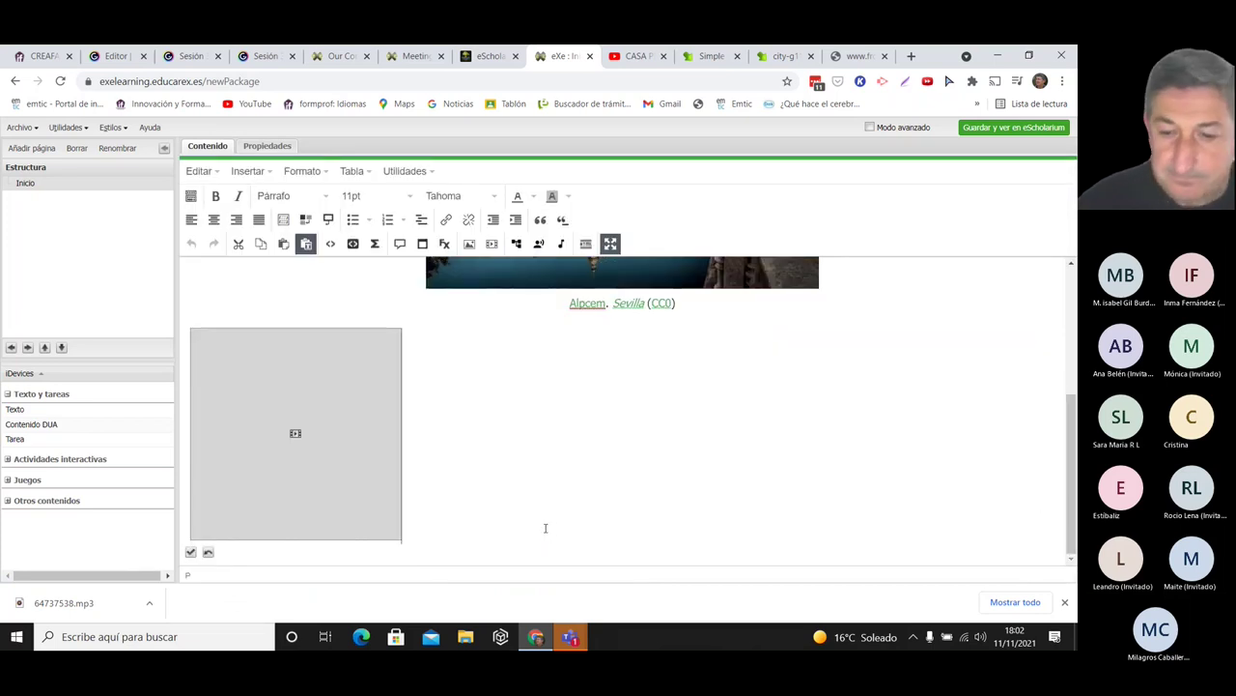
scroll(545, 527, "down", 1)
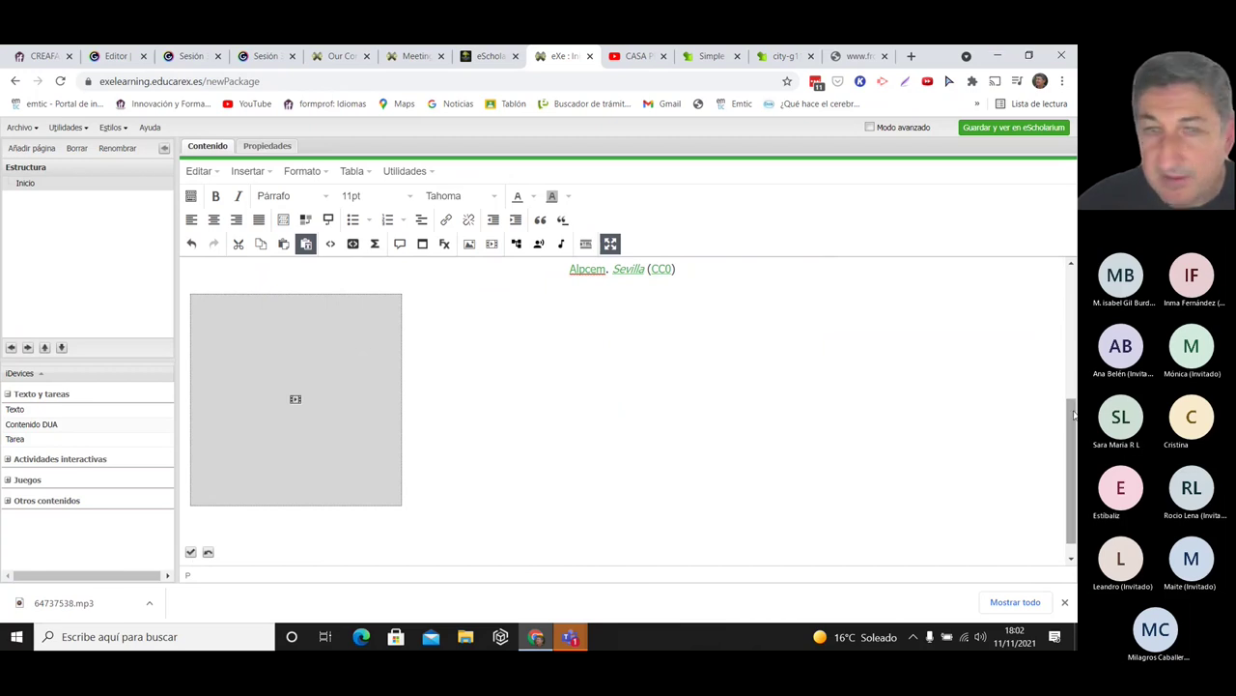
scroll(1063, 420, "up", 3)
double_click(211, 274)
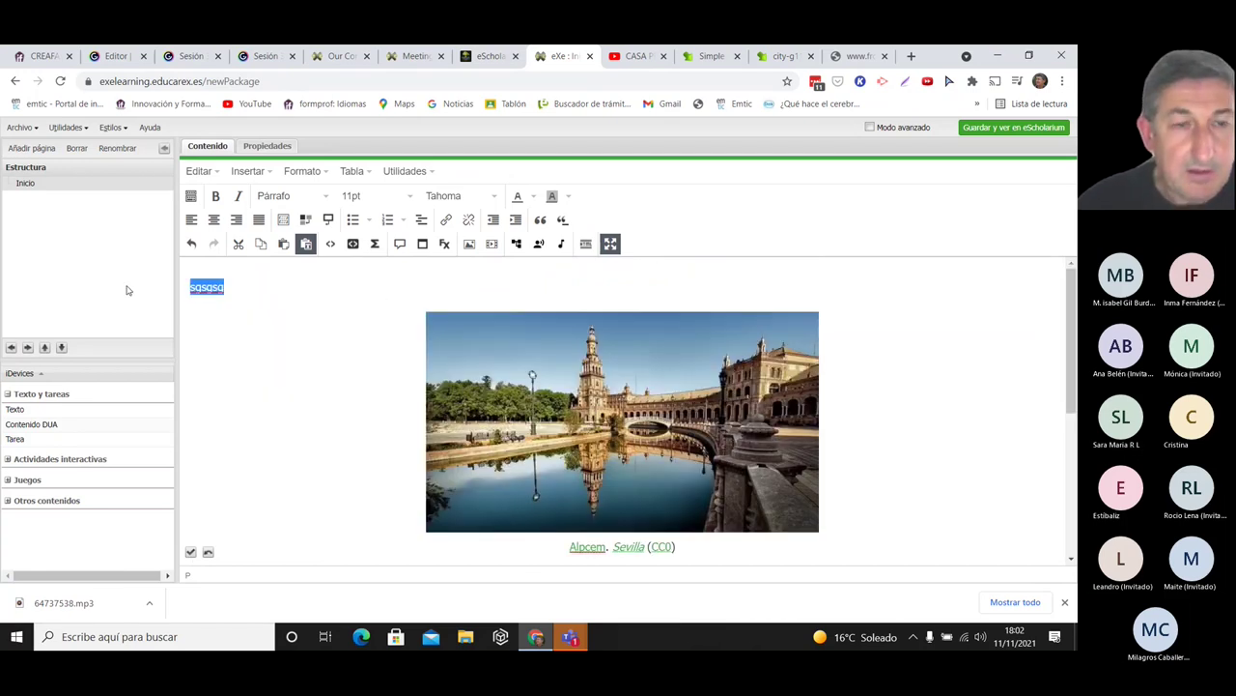
type("Hola")
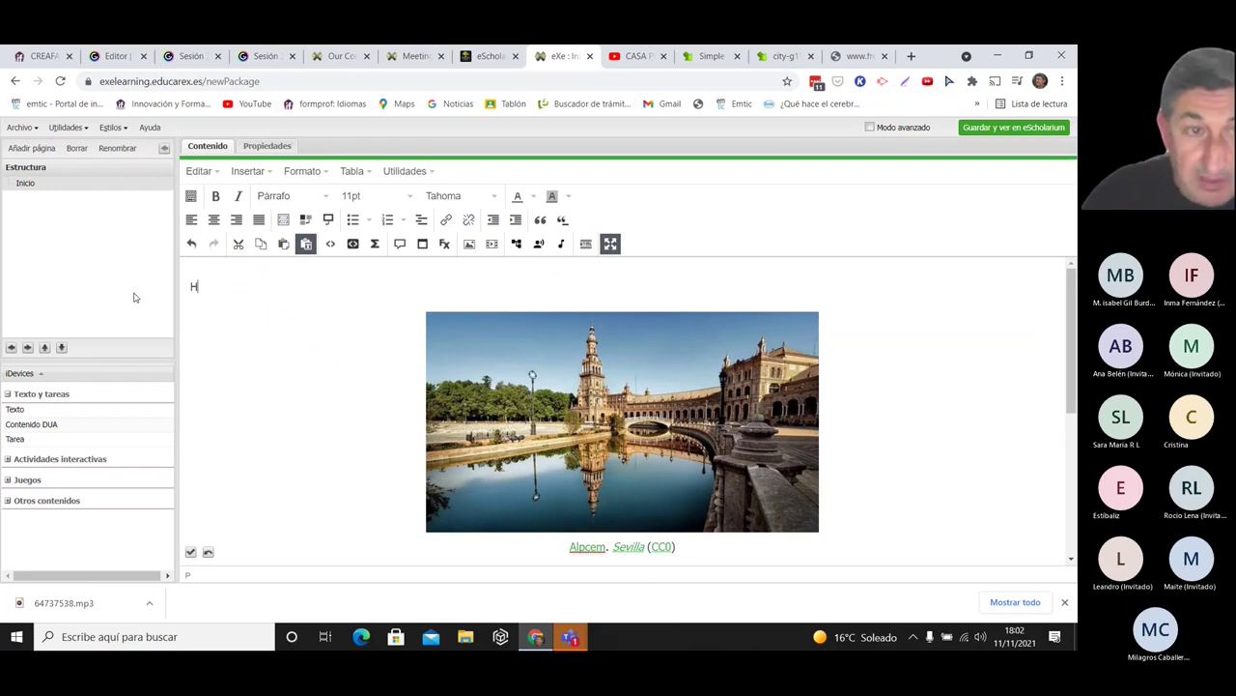
key("BackSpace")
key("BackSpace")
key("BackSpace")
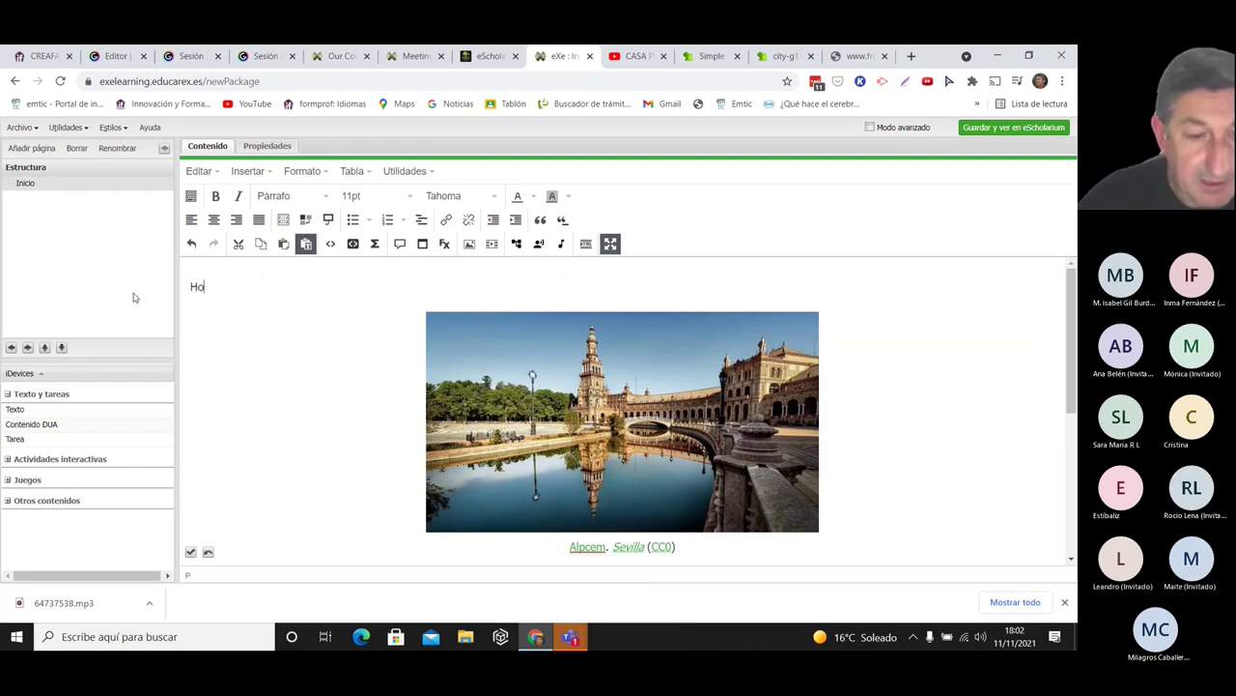
type("ello")
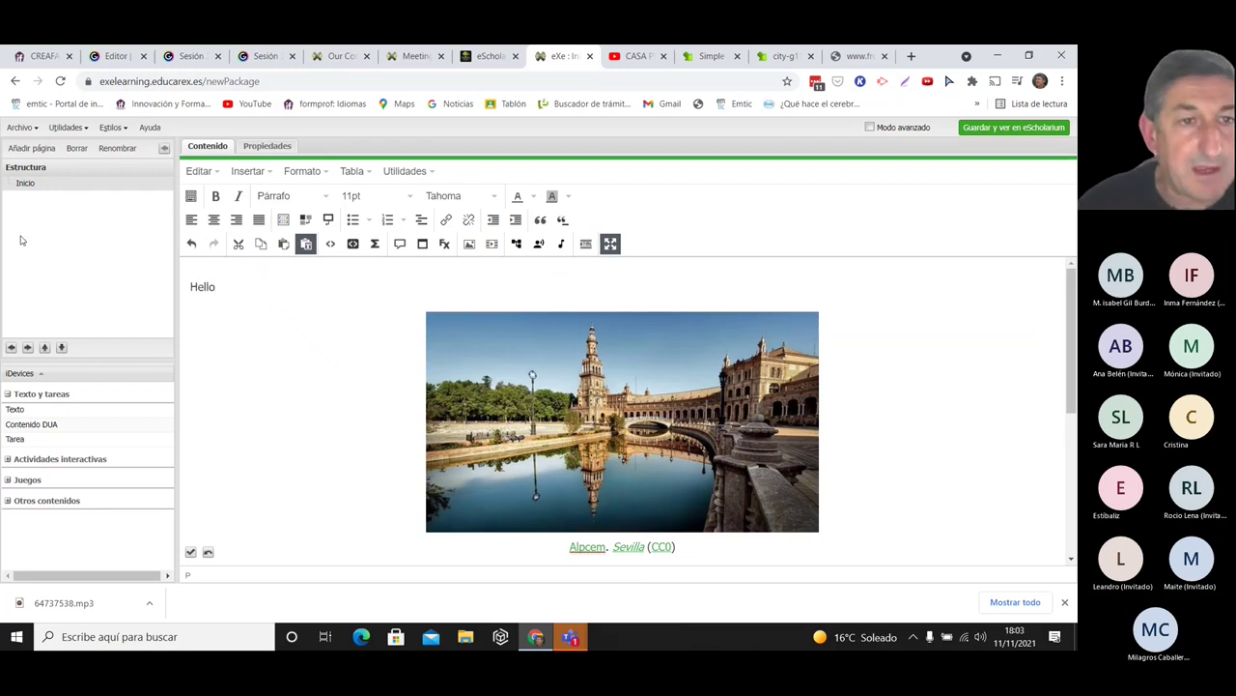
- Select Hello, dismiss the unsaved-changes warning, and open the Bocadillo tooltip dialog
left_click_drag(239, 288, 190, 288)
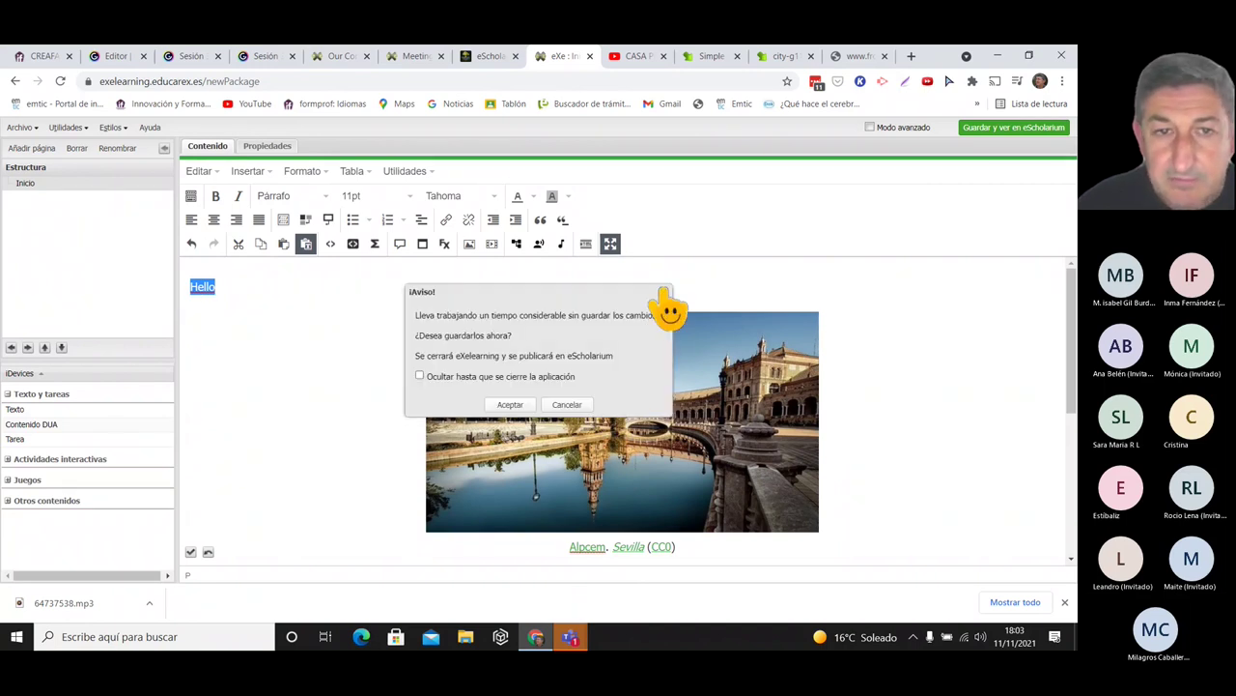
left_click(663, 292)
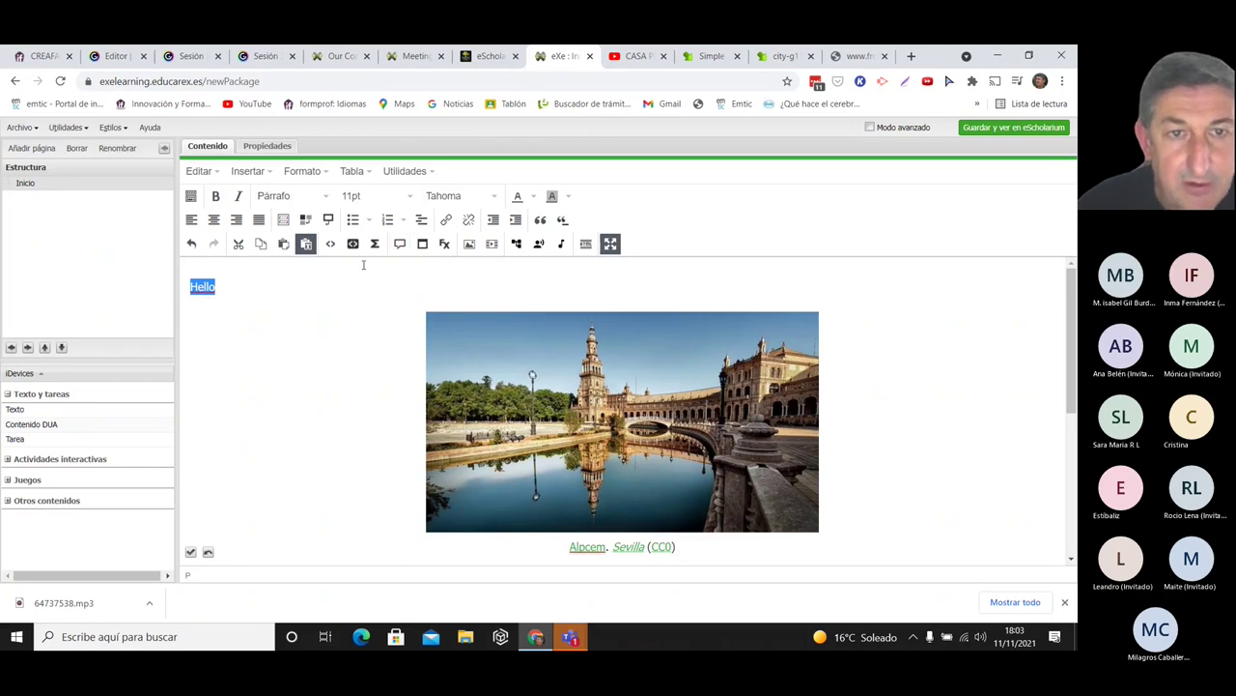
left_click(400, 244)
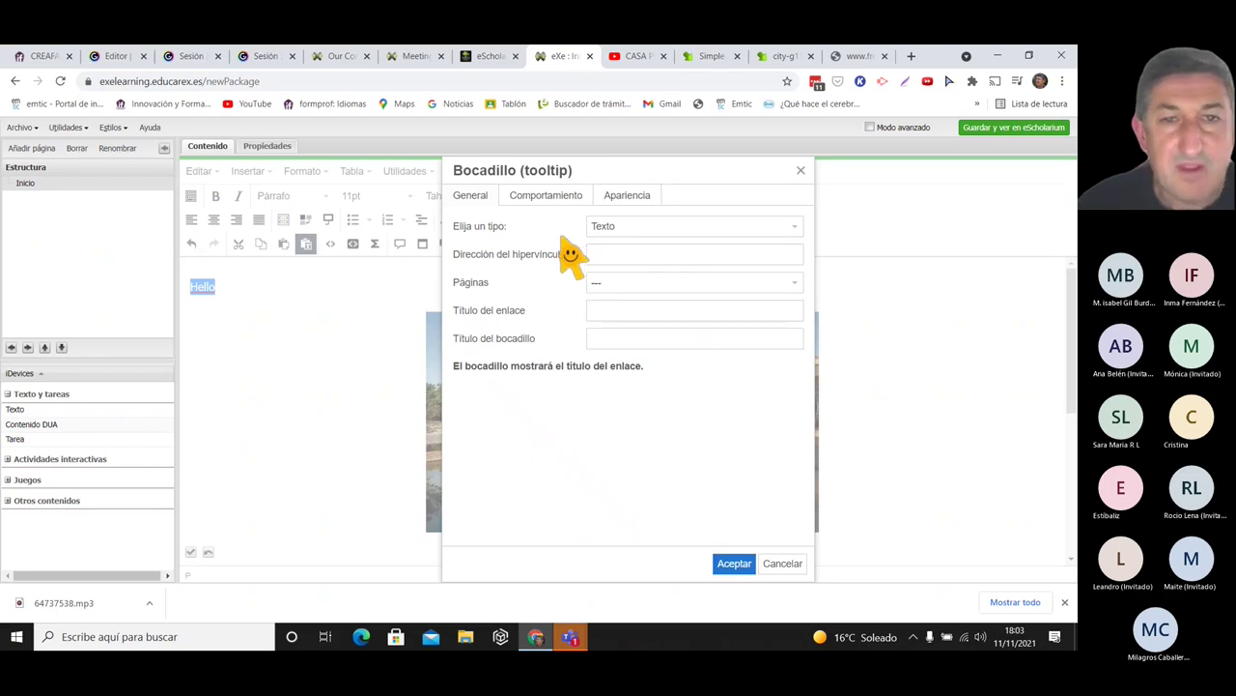
- Make the tooltip a Definición type with term 'Hello' and definition 'Hola'
left_click(694, 228)
left_click(632, 273)
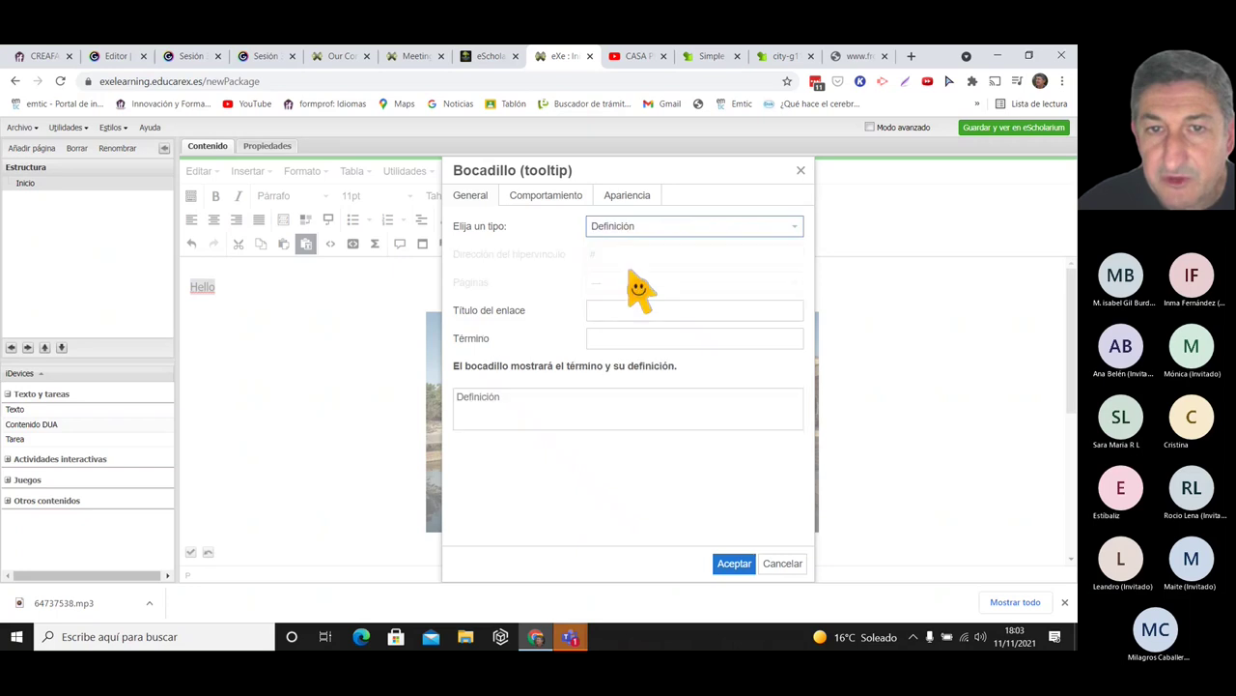
left_click(613, 338)
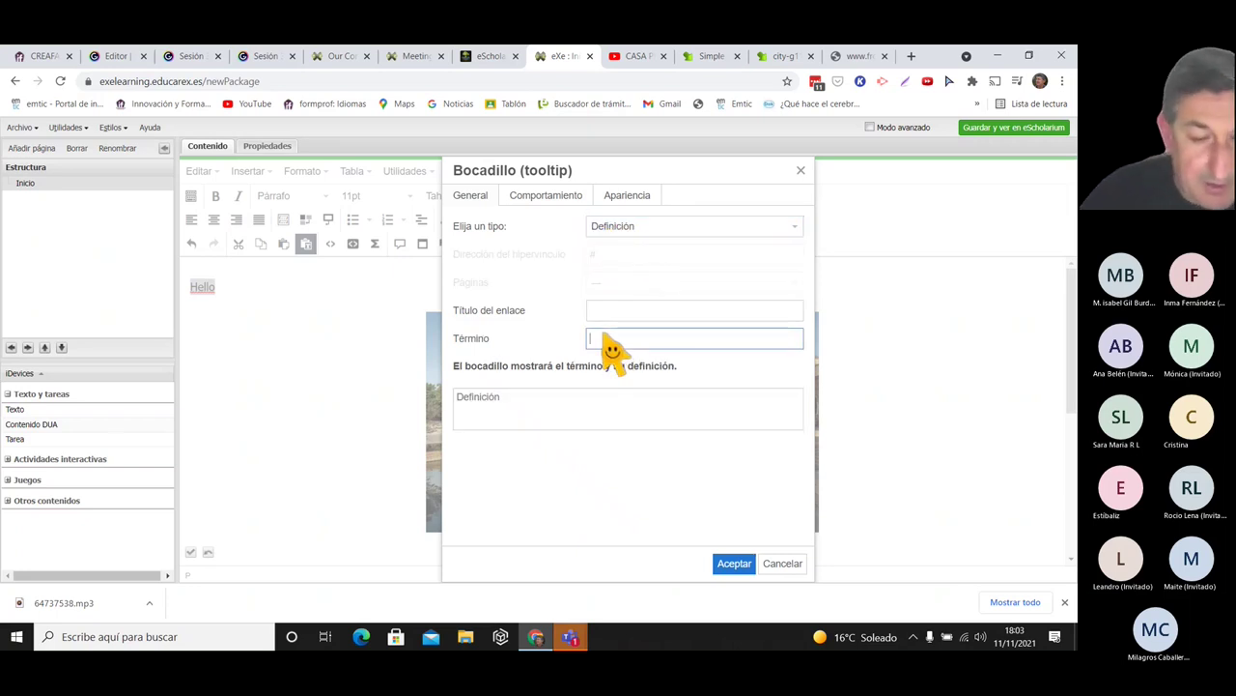
type("Hello")
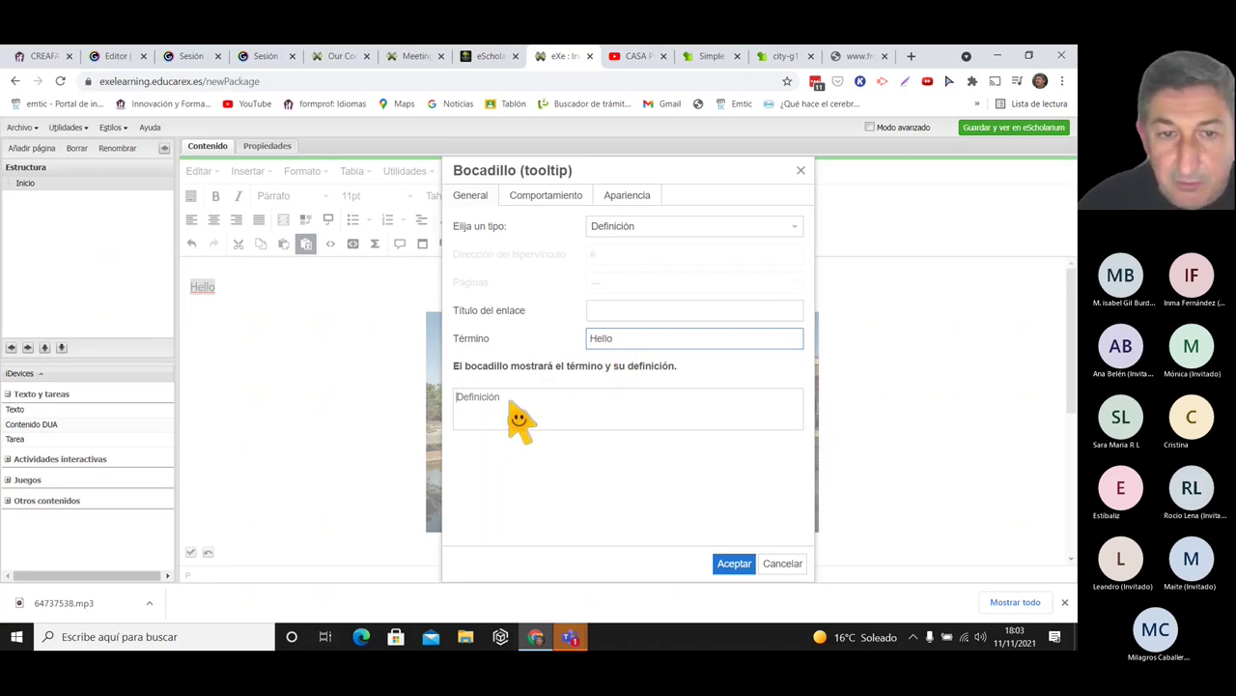
left_click(454, 422)
type("Hola")
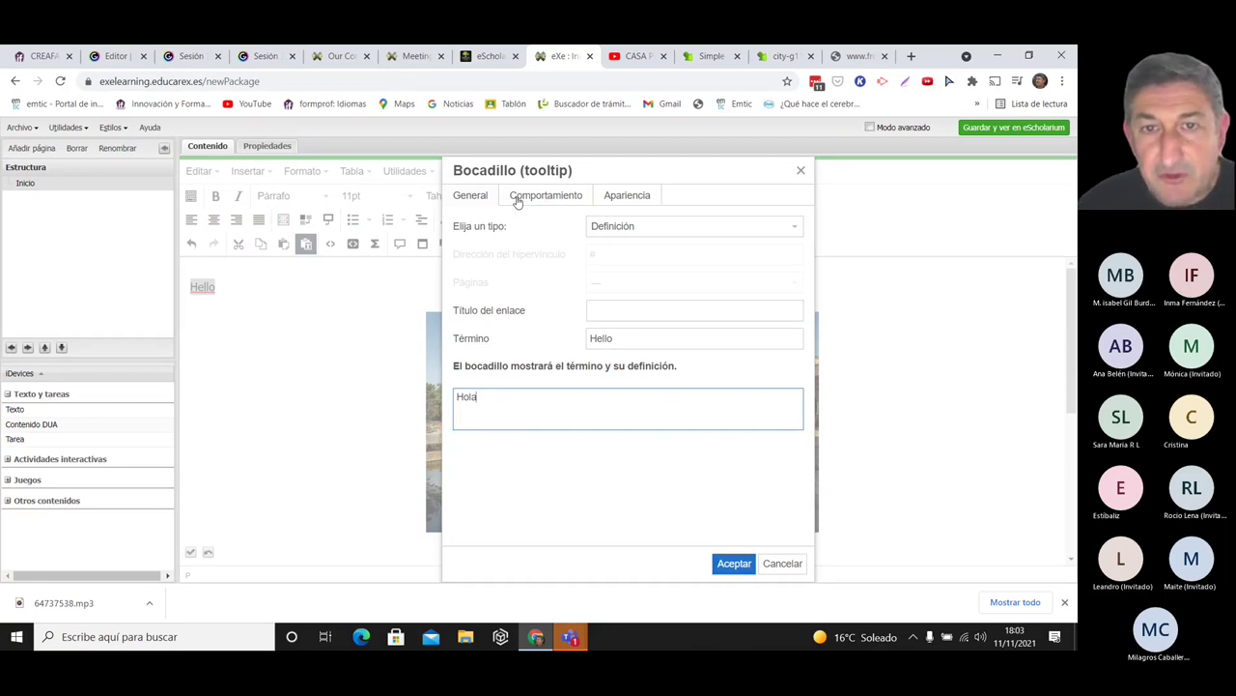
- Style the tooltip Amarillo with Redondeado and Sombra, and apply it to Hello
left_click(629, 196)
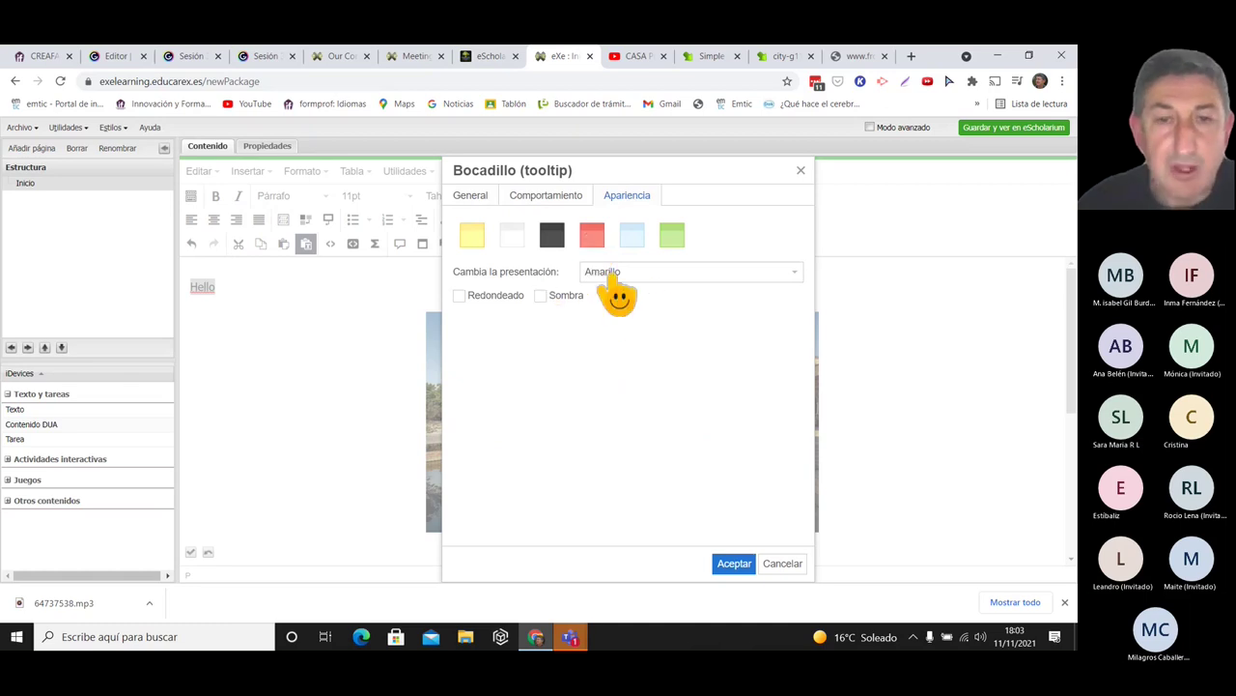
left_click(612, 274)
left_click(613, 278)
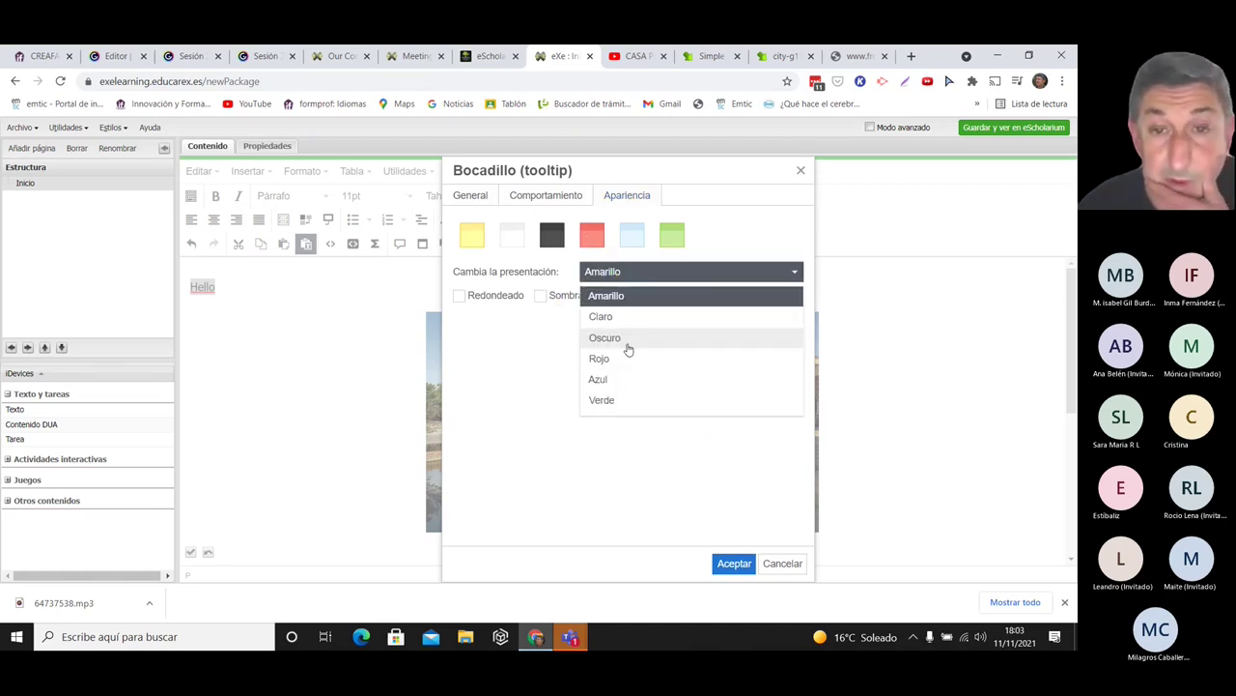
key("Escape")
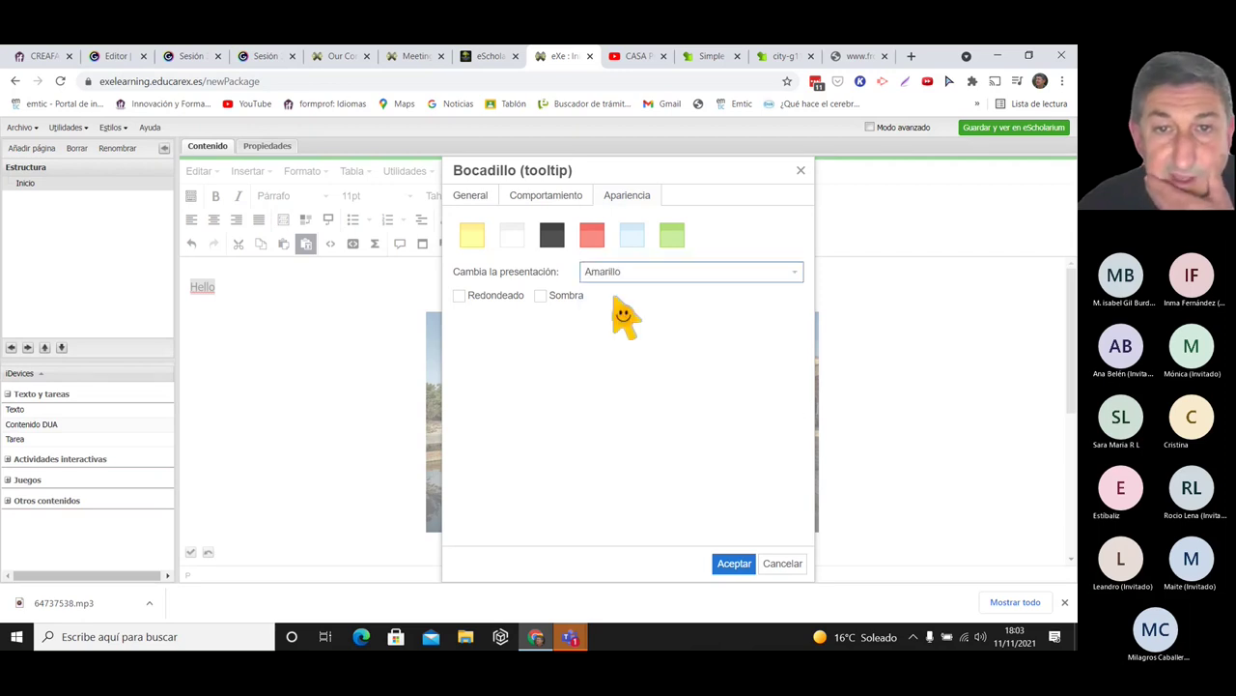
left_click(462, 307)
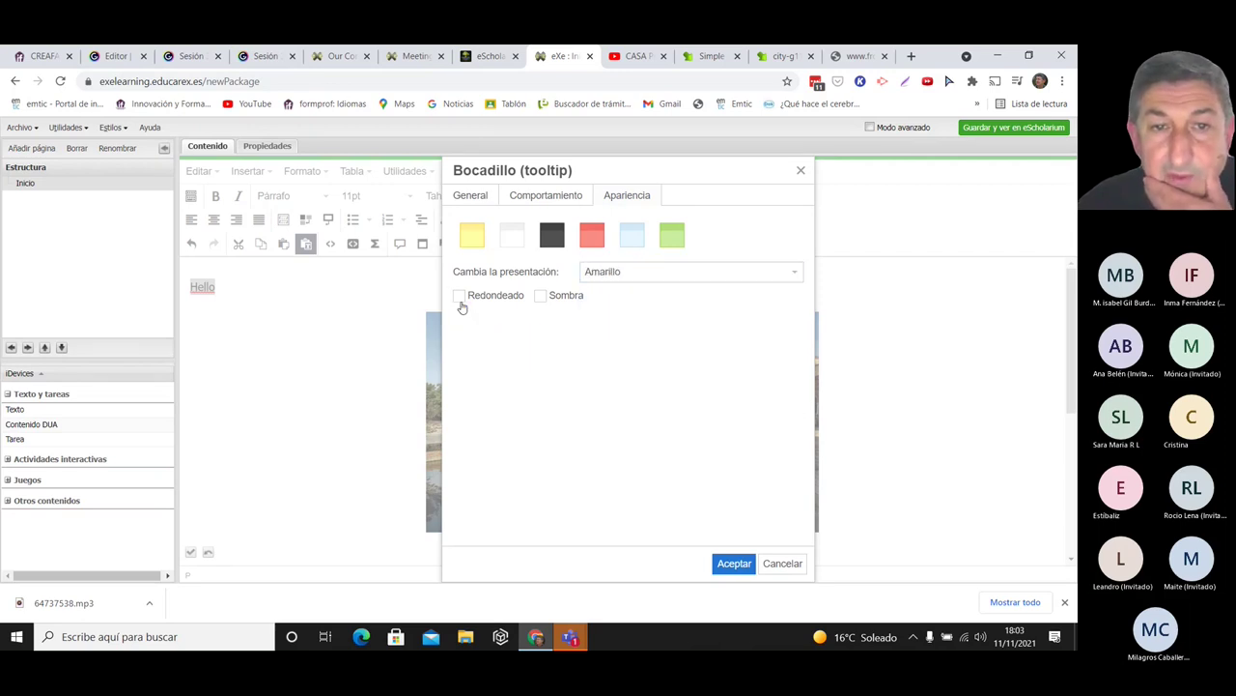
left_click(460, 296)
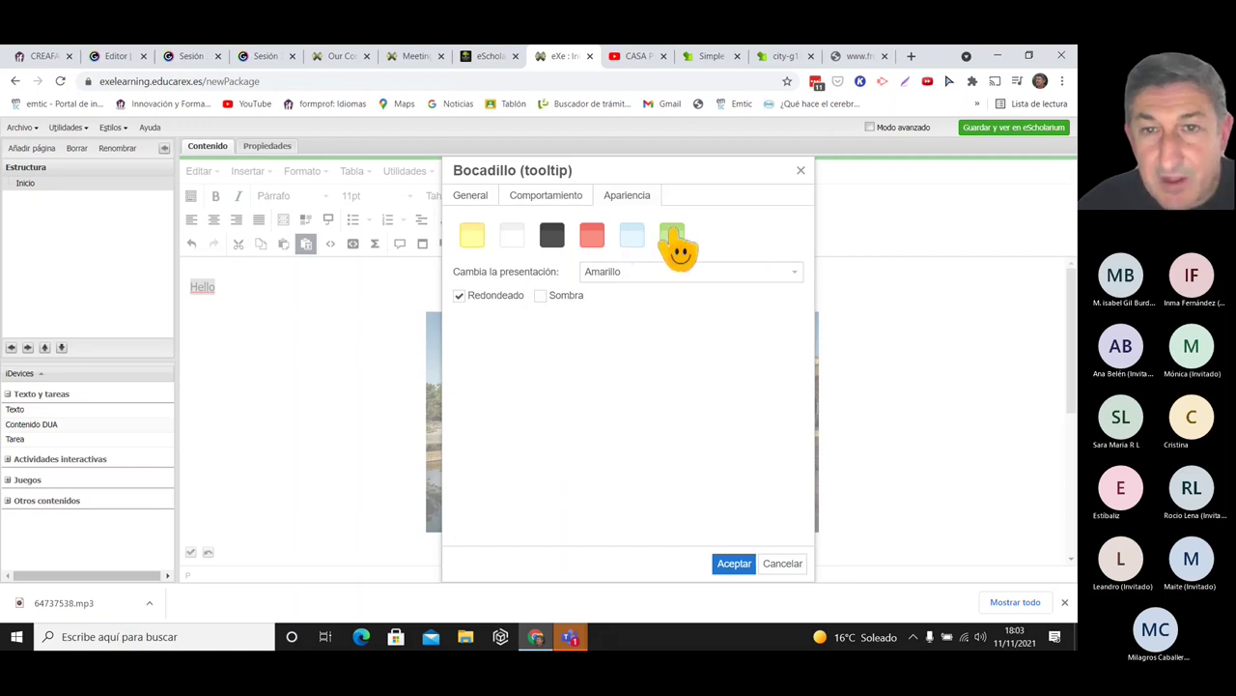
left_click(541, 302)
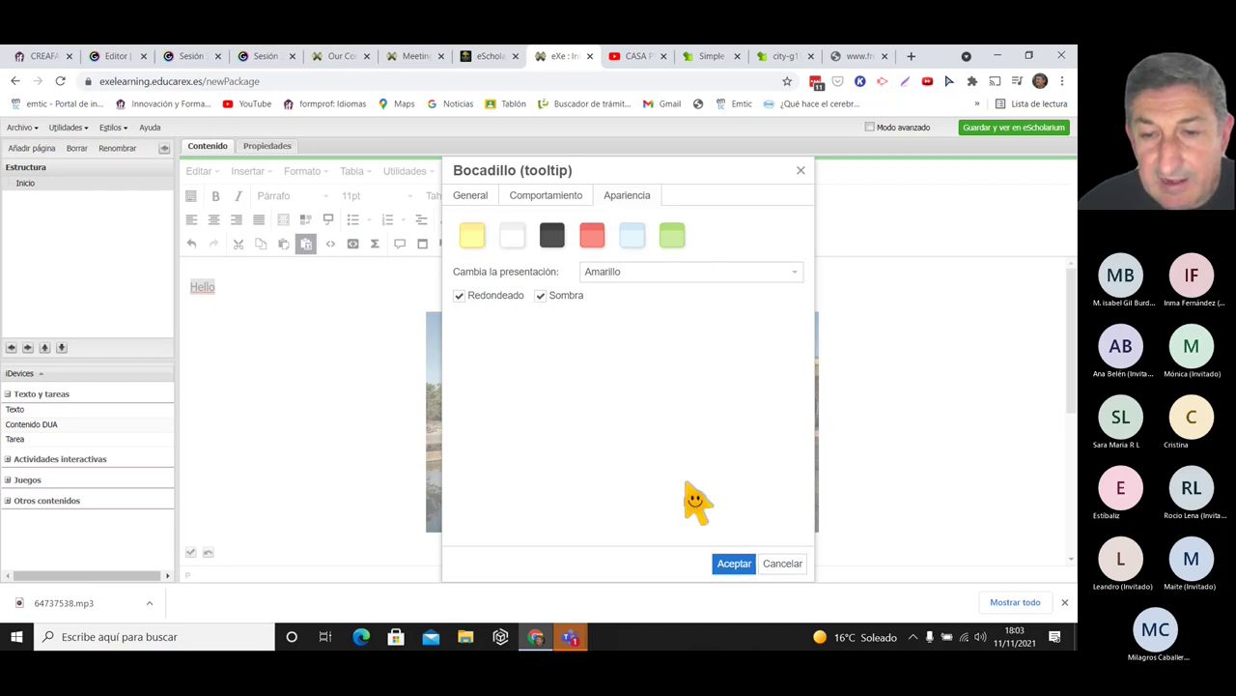
left_click(732, 564)
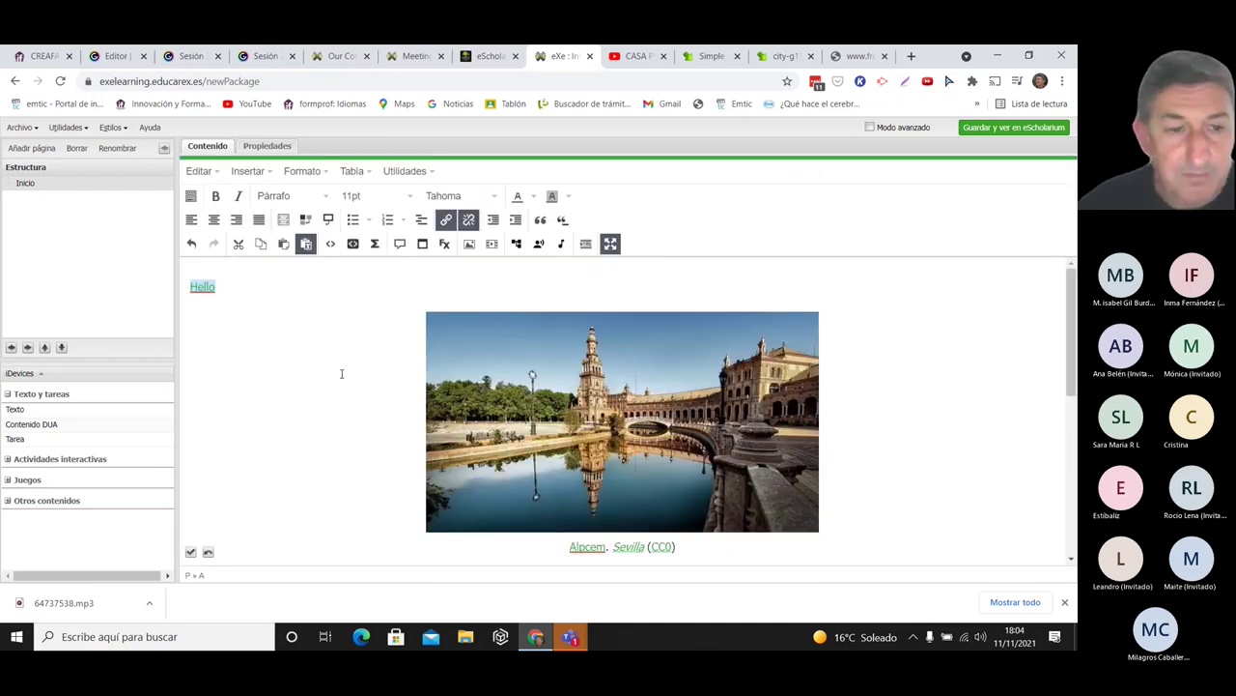
- Save the text block and preview the Hello / Hola tooltip on the word Hello
left_click(191, 553)
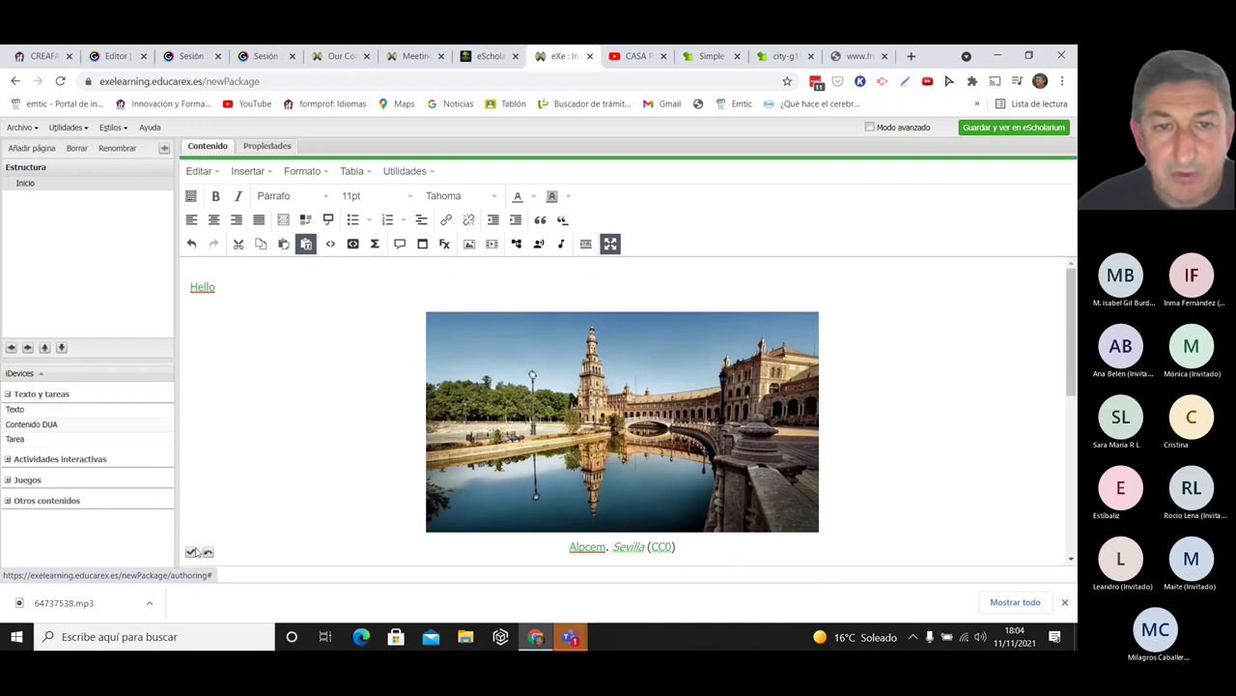
scroll(1048, 304, "down", 1)
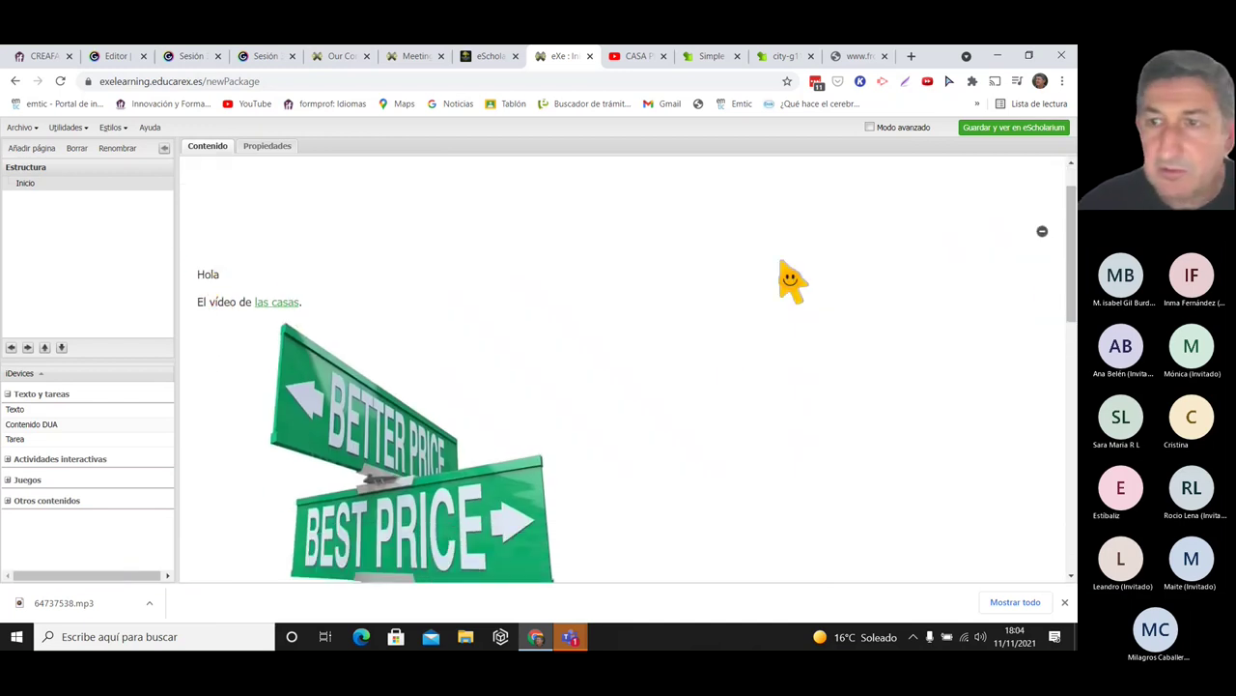
left_click_drag(1072, 251, 1071, 334)
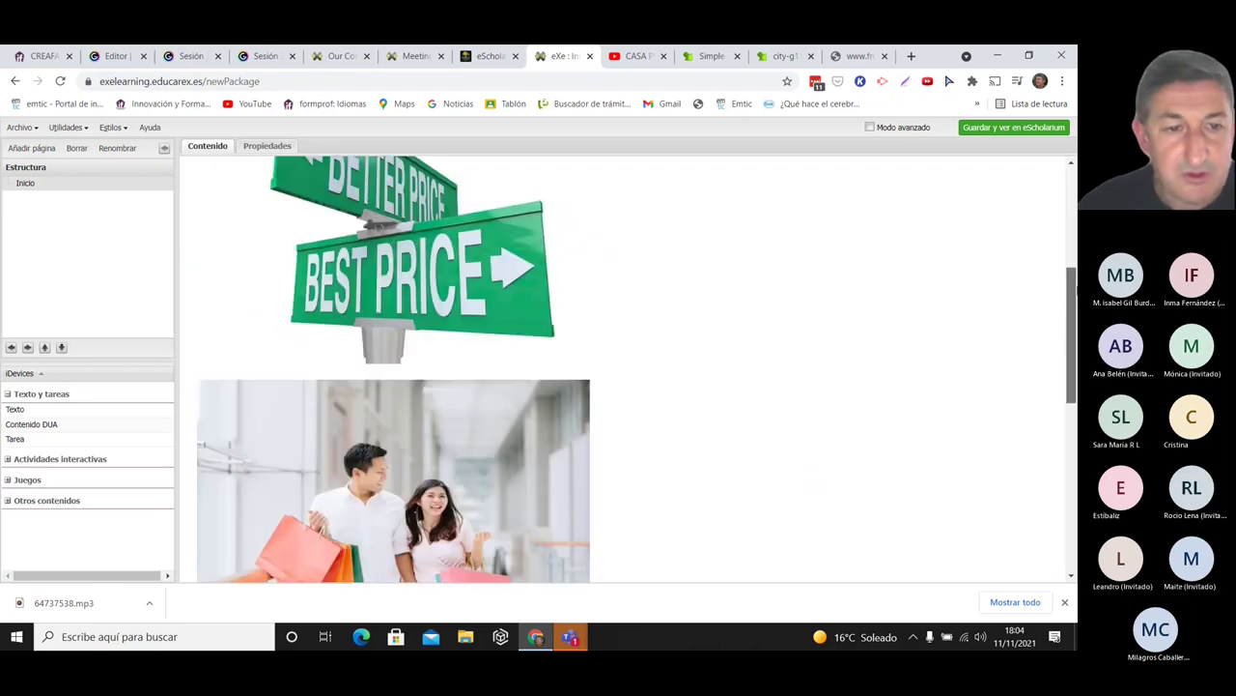
scroll(455, 414, "down", 3)
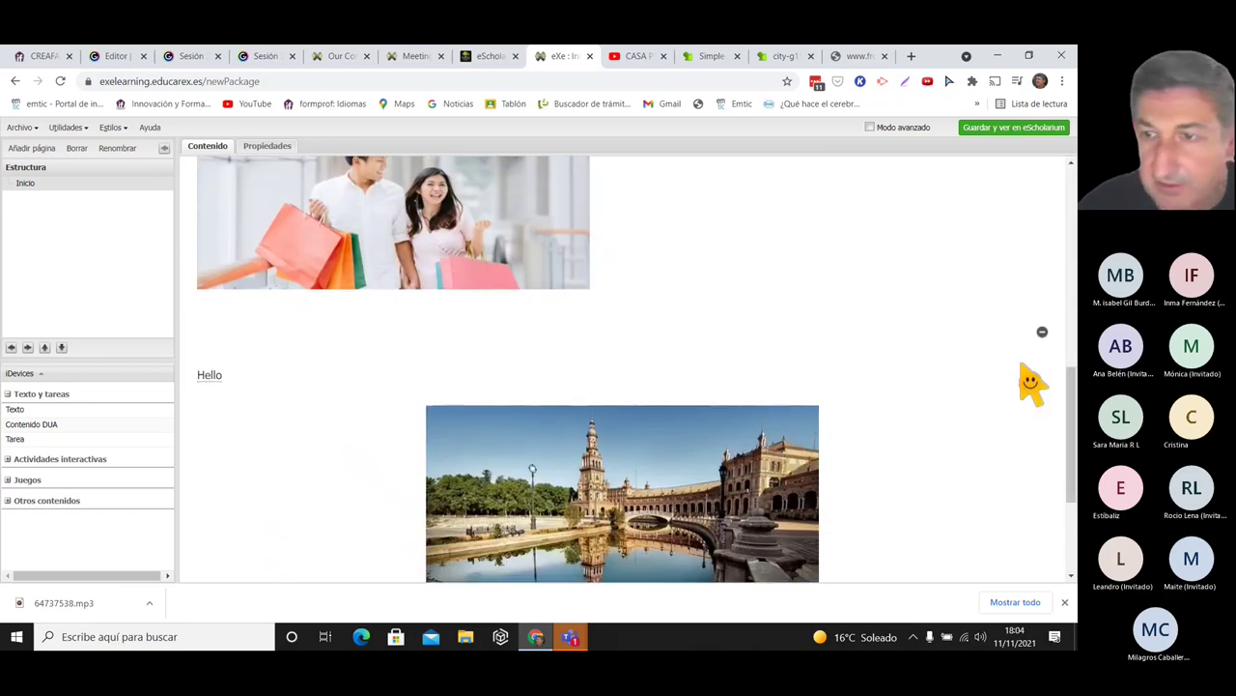
scroll(676, 367, "down", 1)
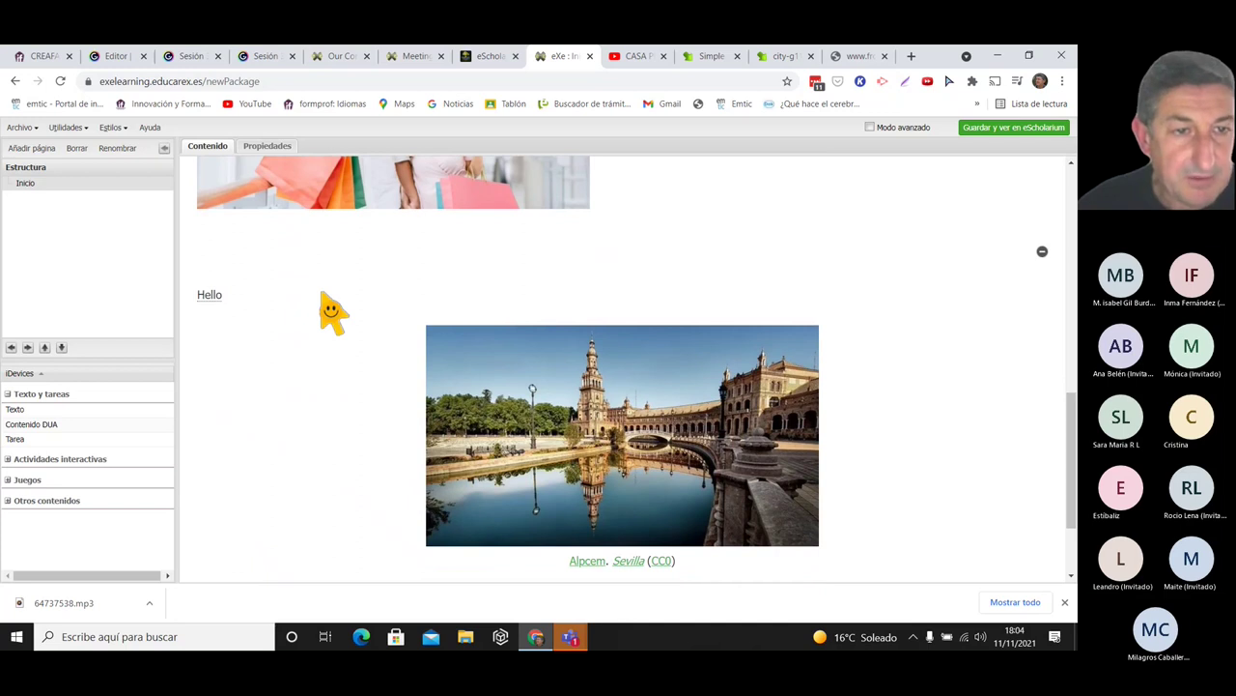
mouse_move(210, 298)
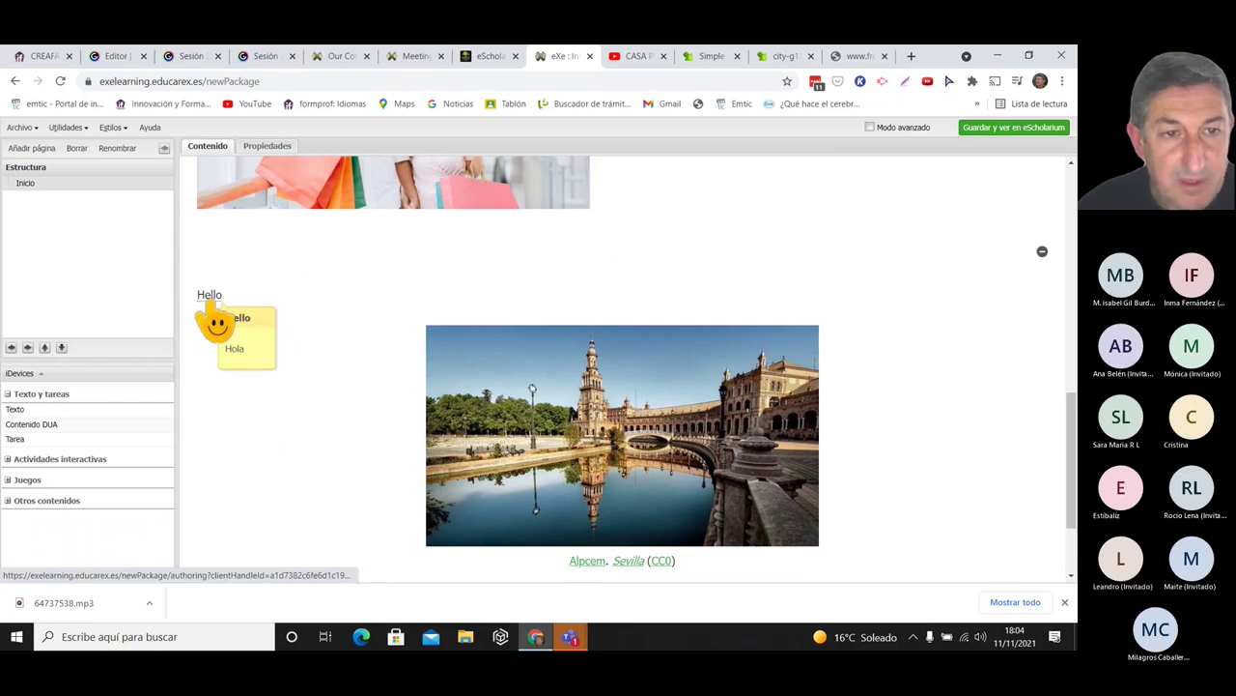
- Return to the Women Who Changed The World! Our Contribution page and inspect its glossary word 'performing'
left_click(411, 58)
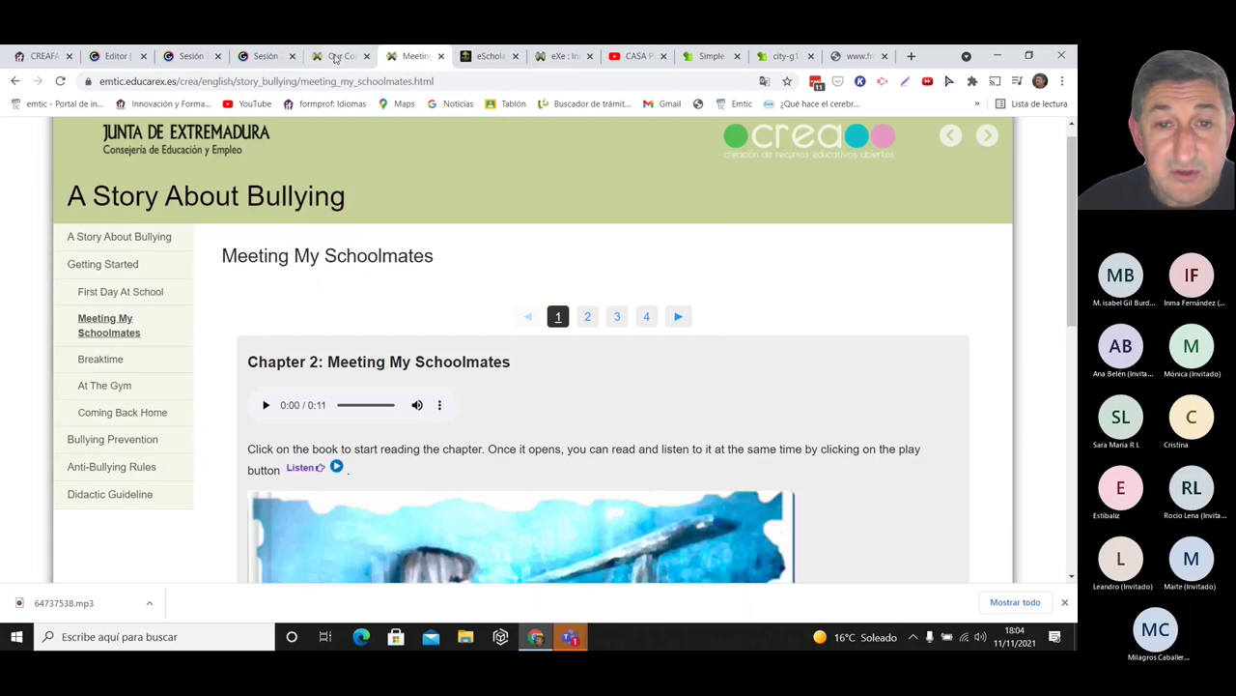
left_click(338, 58)
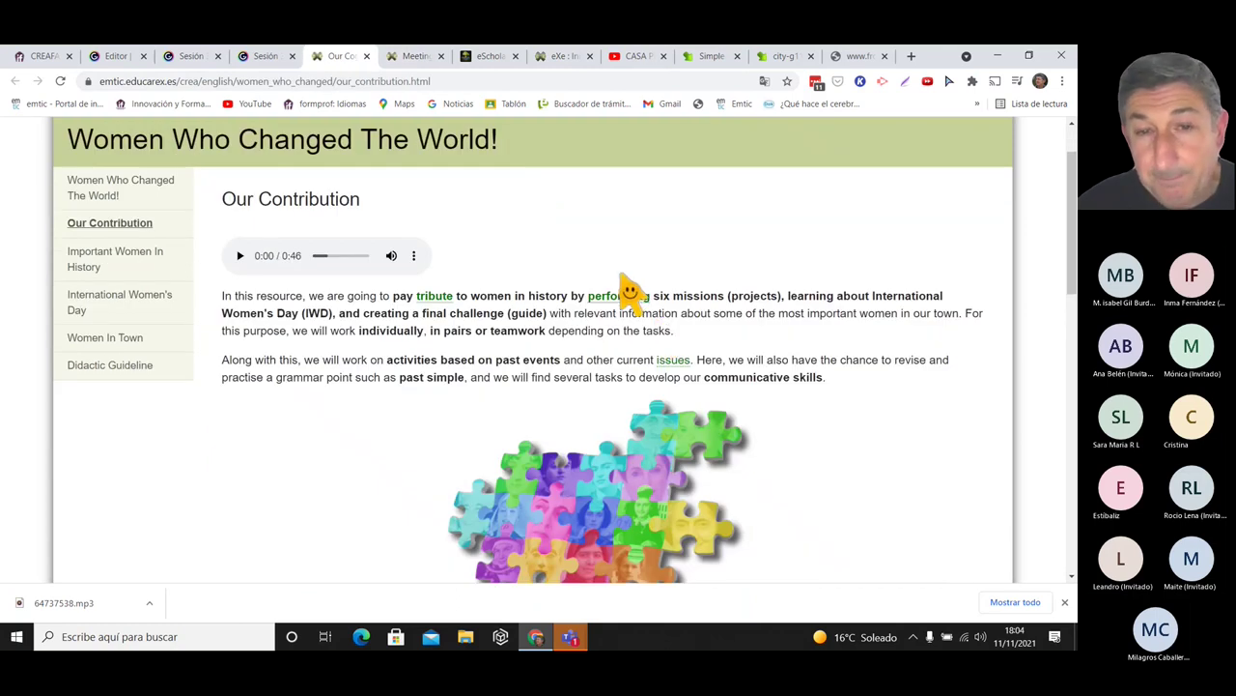
mouse_move(633, 295)
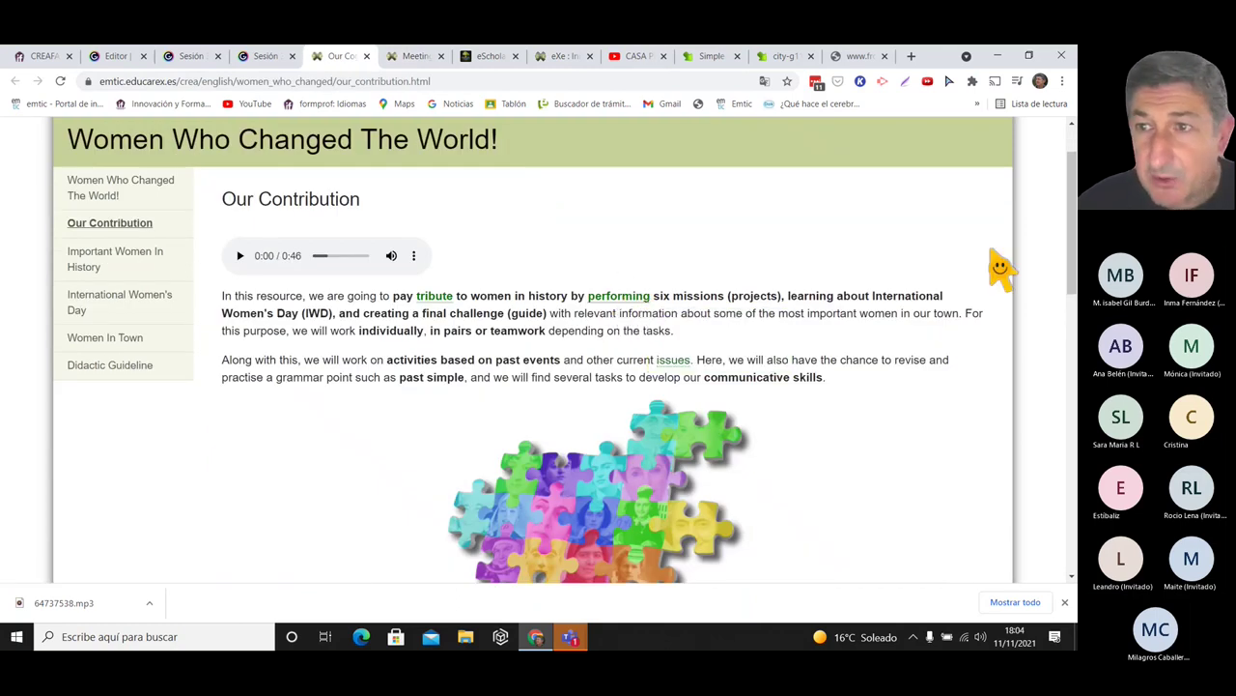
scroll(1075, 196, "down", 1)
left_click_drag(1074, 196, 1074, 203)
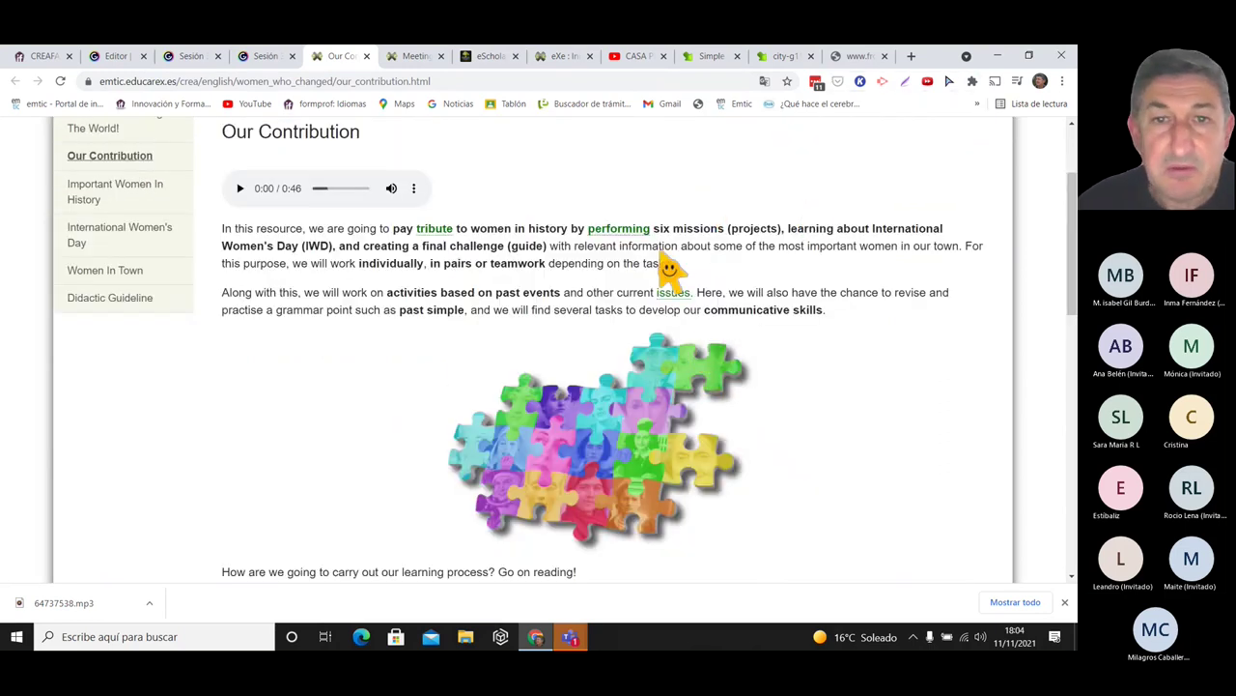
mouse_move(619, 237)
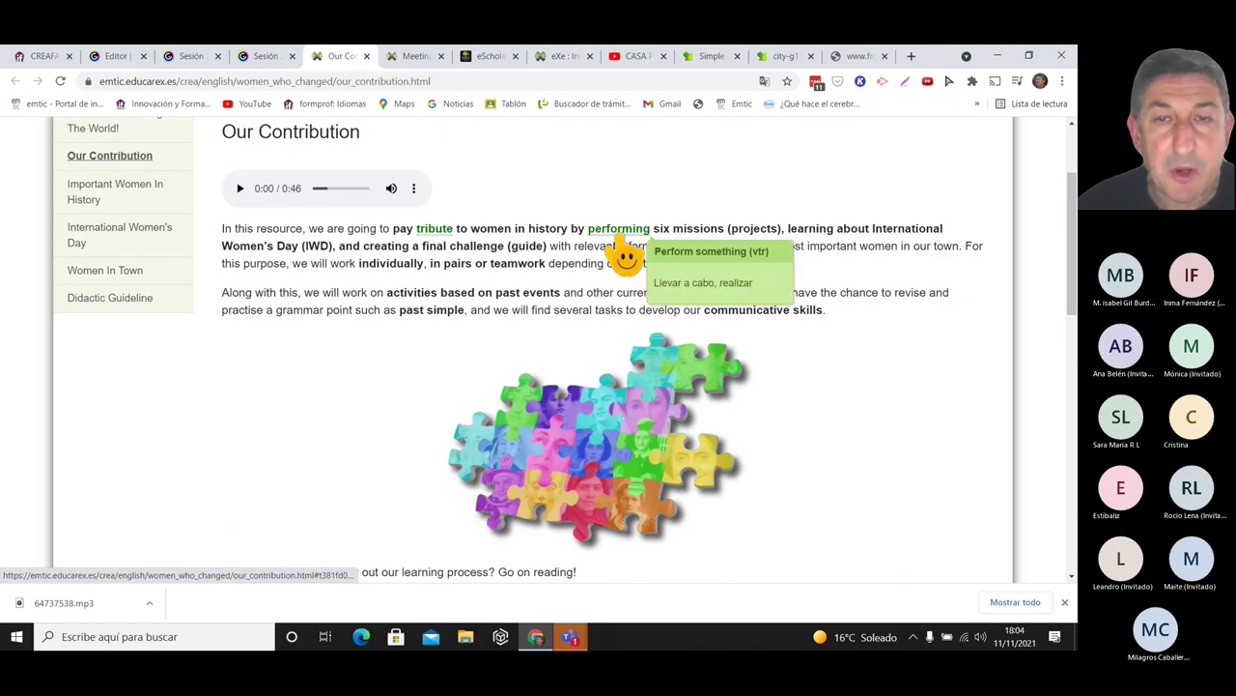
- Back in eXeLearning, reopen the text block and select the word Hello
left_click(562, 56)
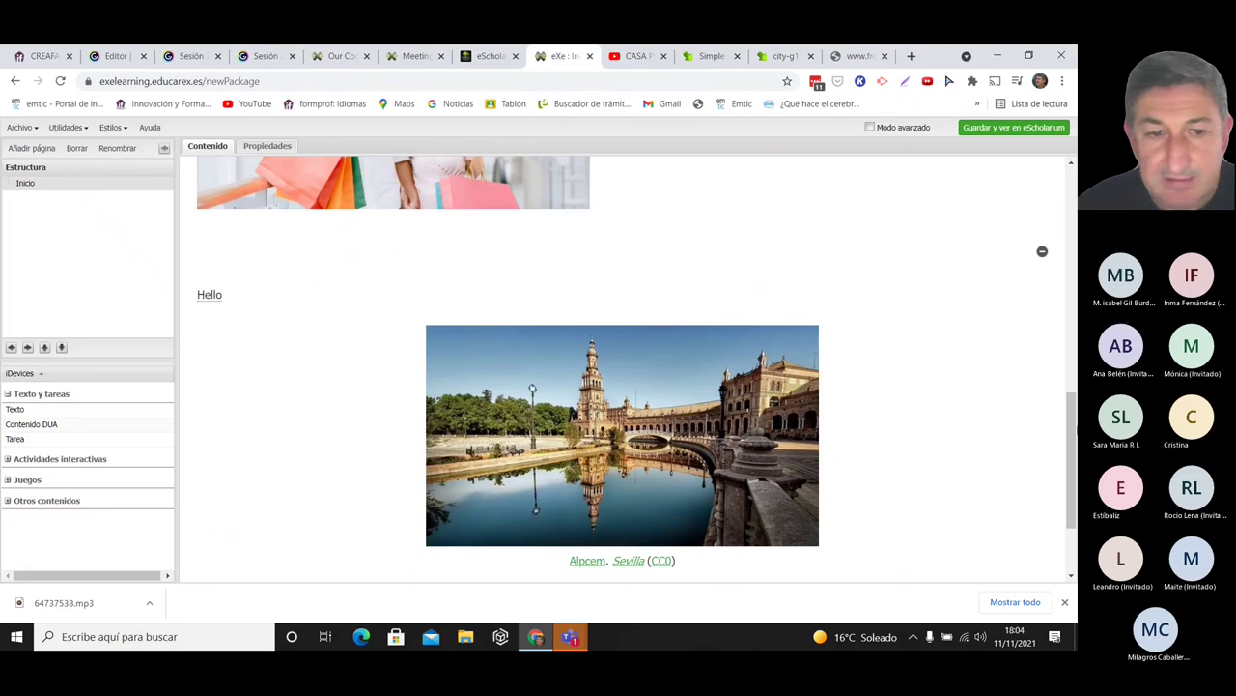
scroll(1072, 483, "down", 2)
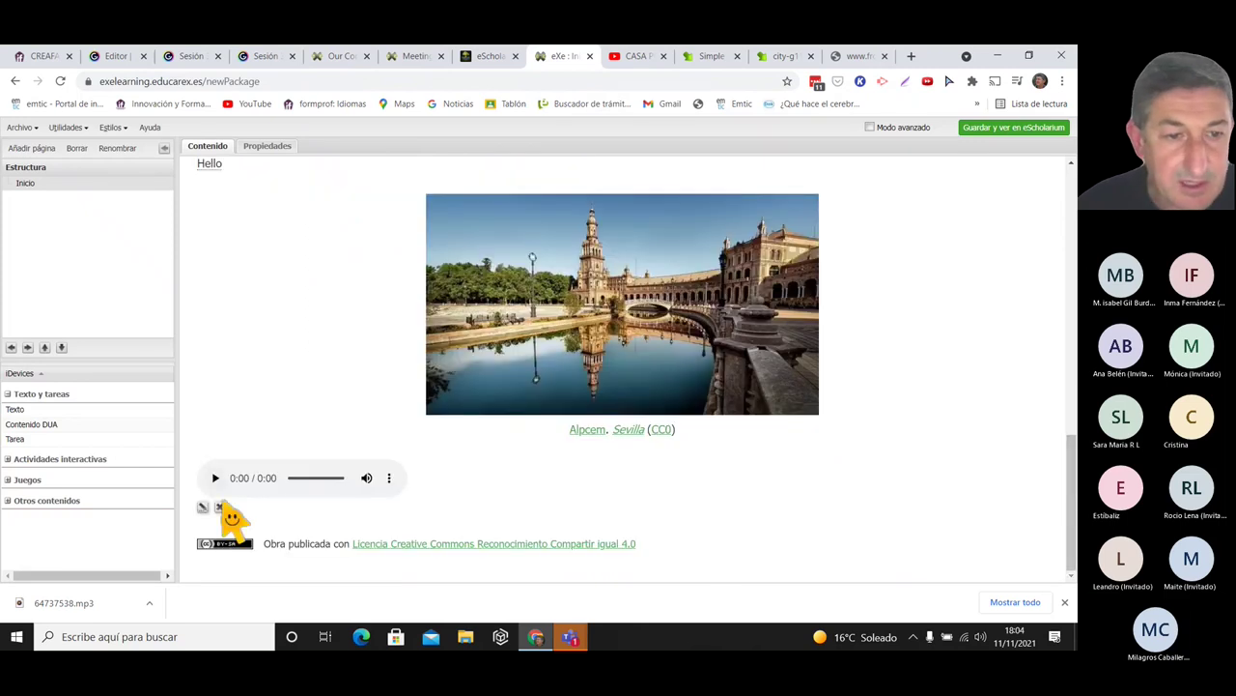
left_click(204, 507)
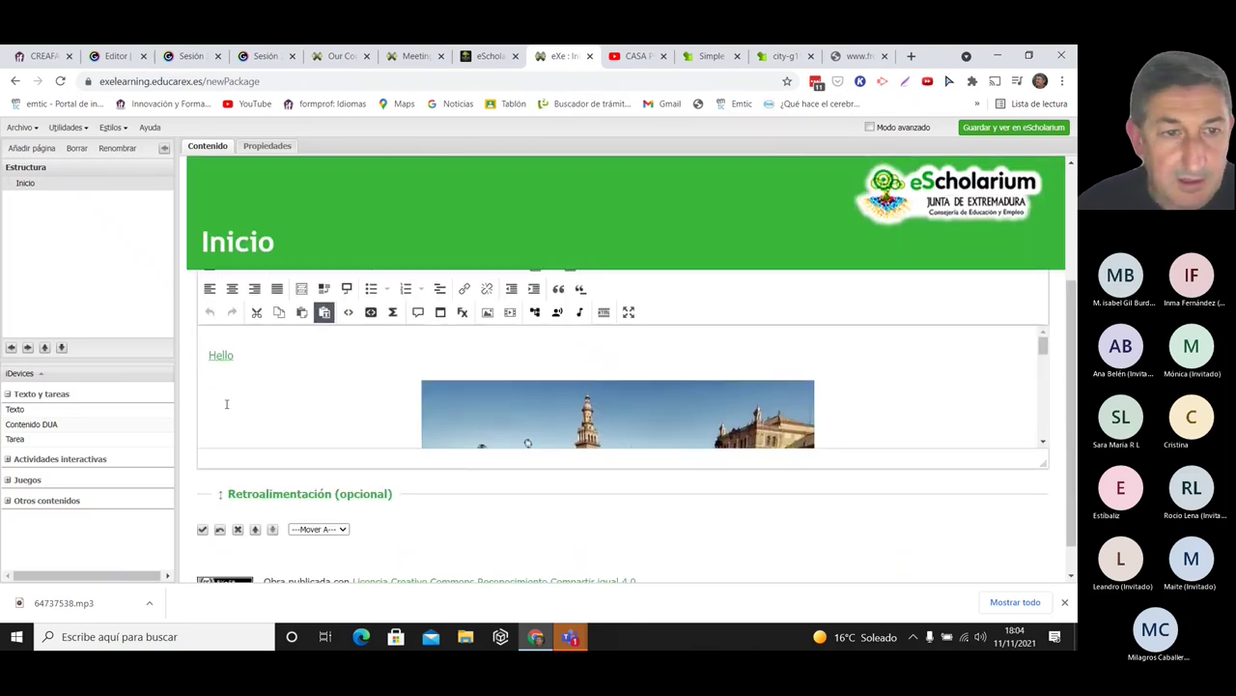
double_click(247, 356)
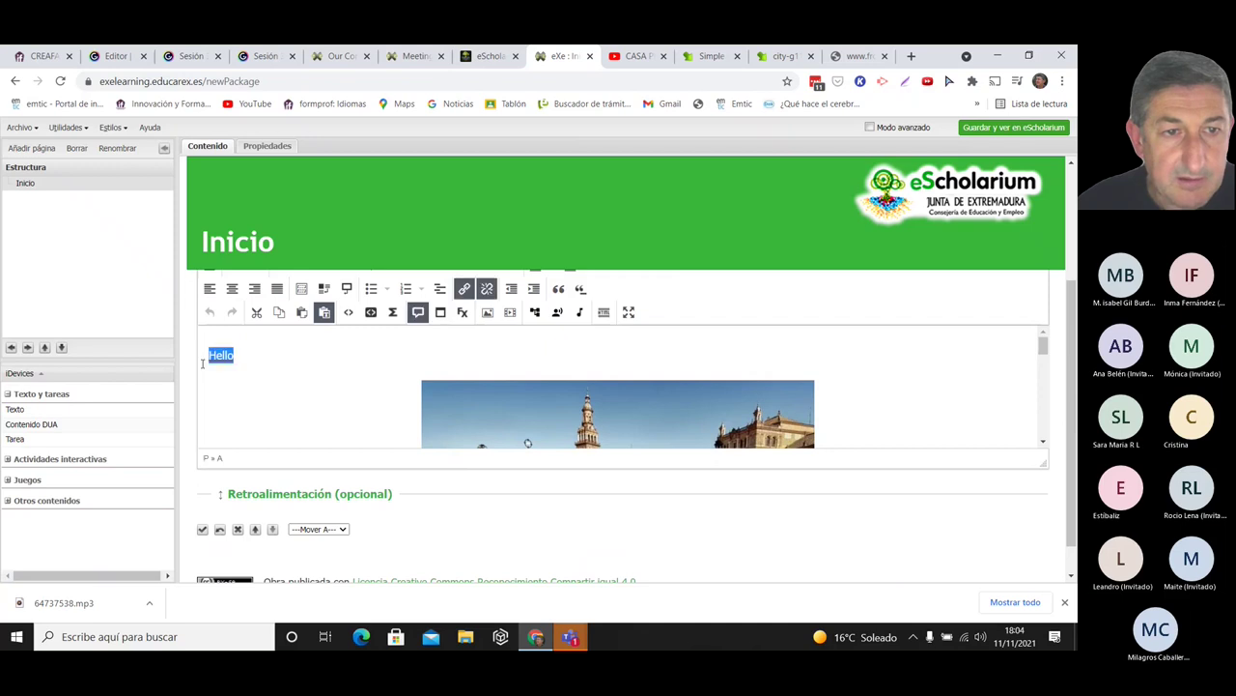
left_click(423, 317)
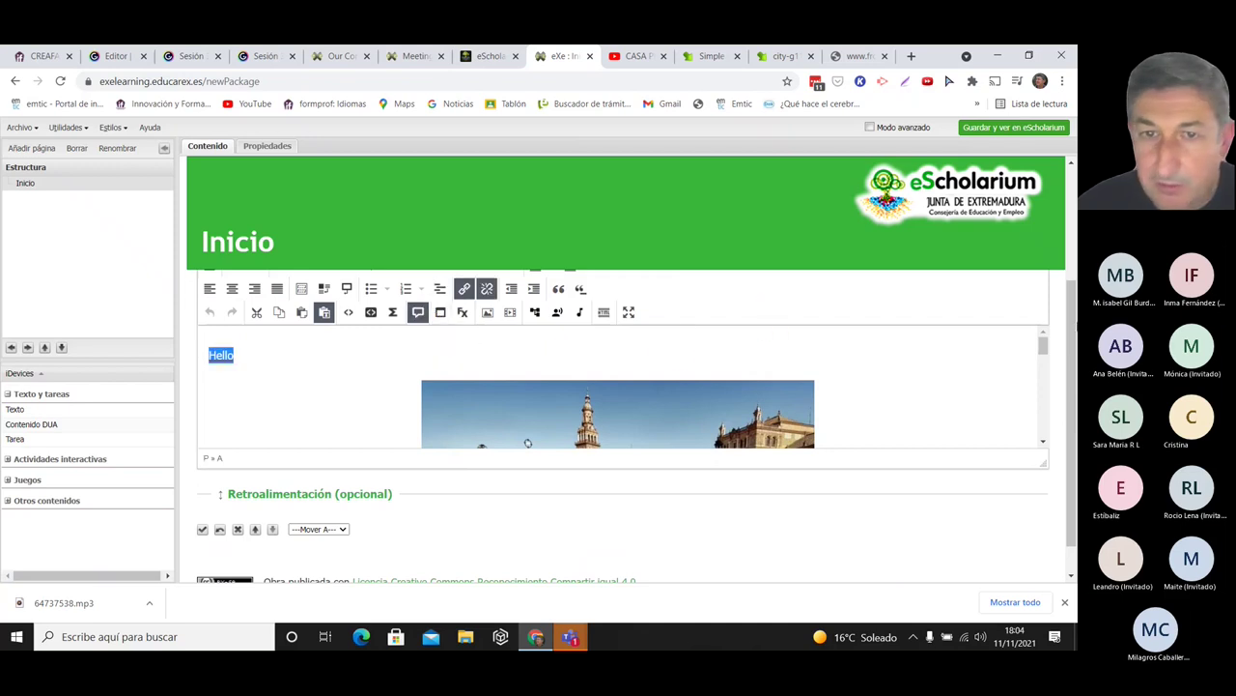
- Give Hello a new text colour, save the block and preview its tooltip
left_click(629, 312)
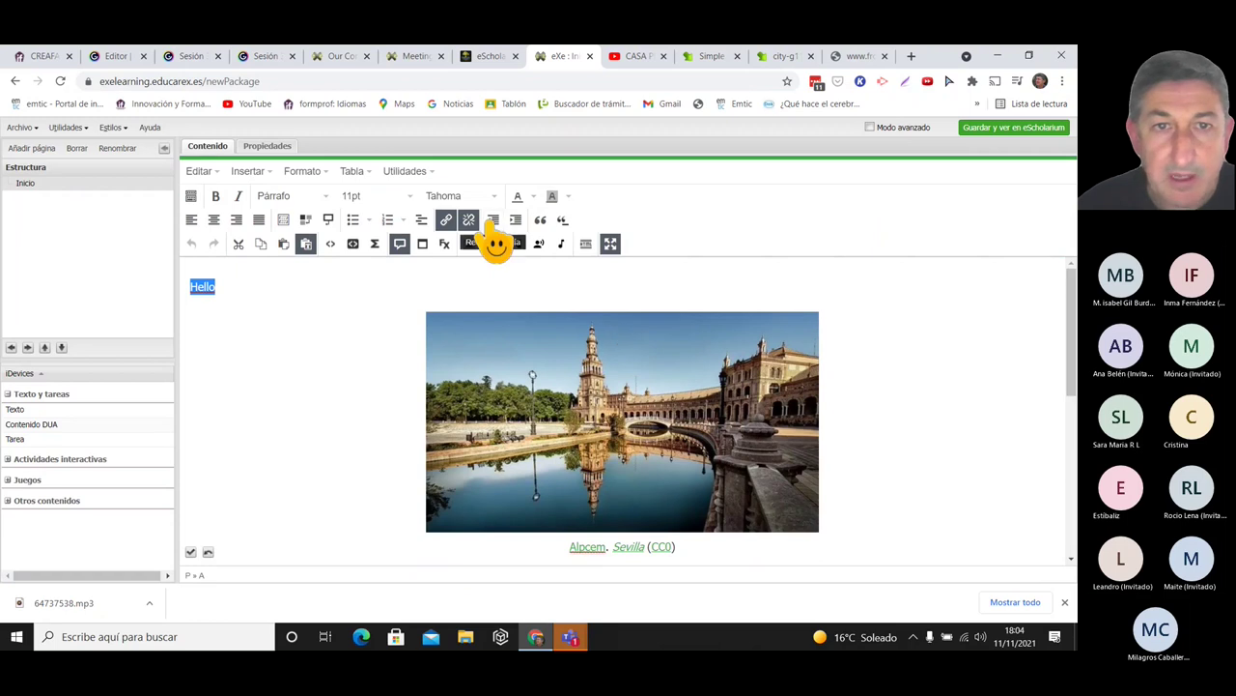
left_click(535, 197)
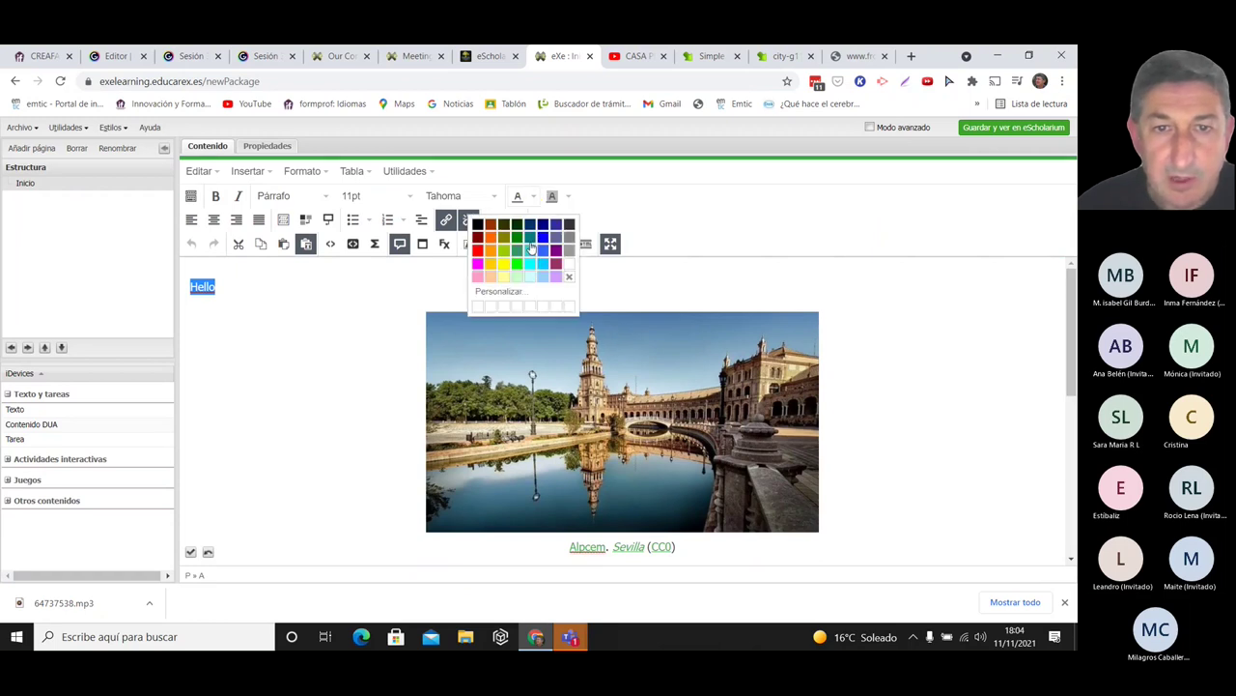
left_click(522, 253)
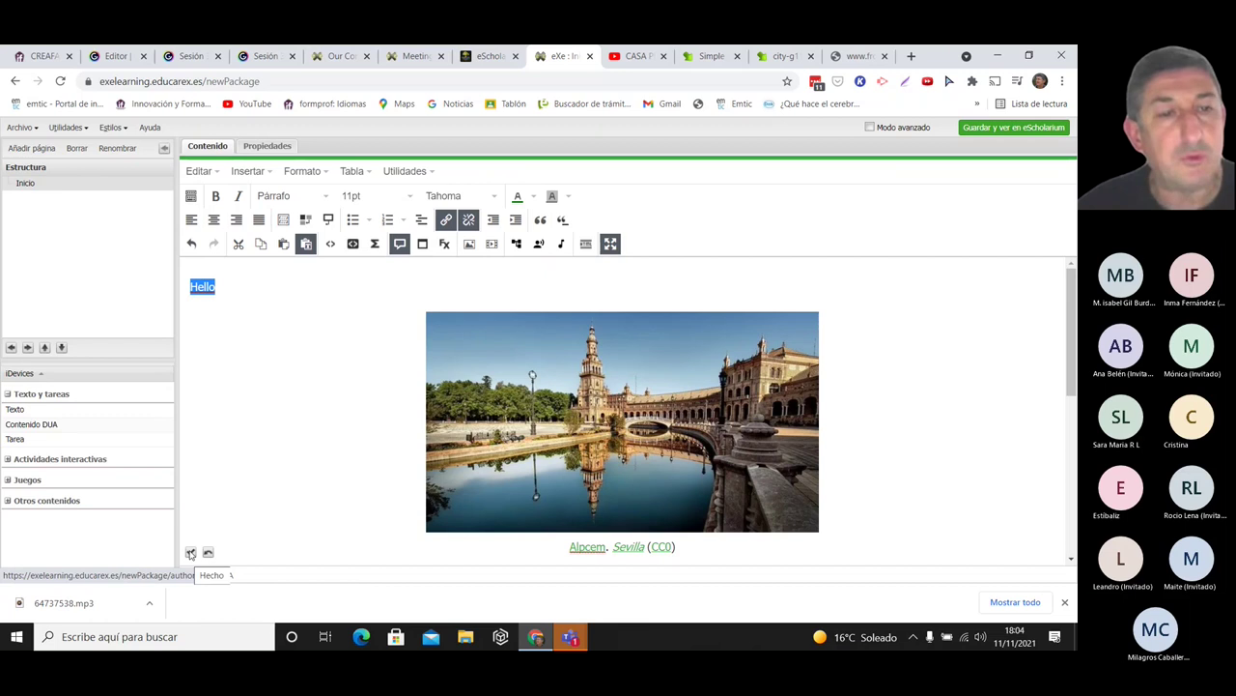
left_click(191, 552)
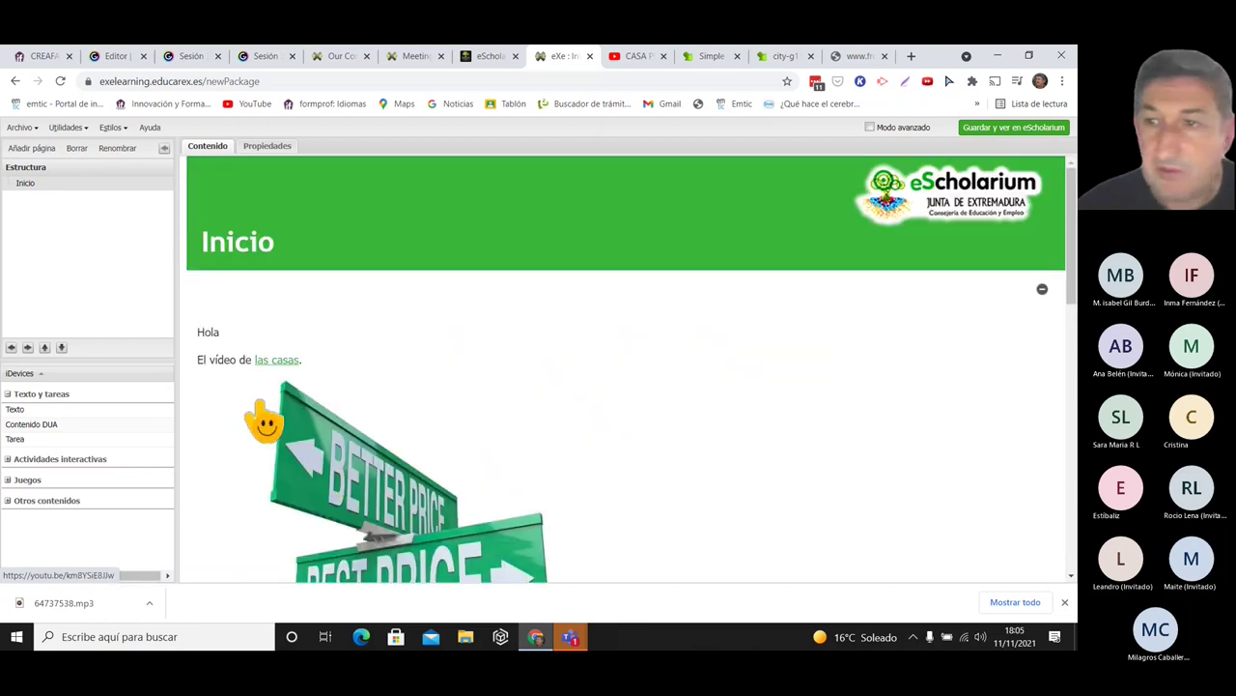
scroll(1057, 237, "down", 8)
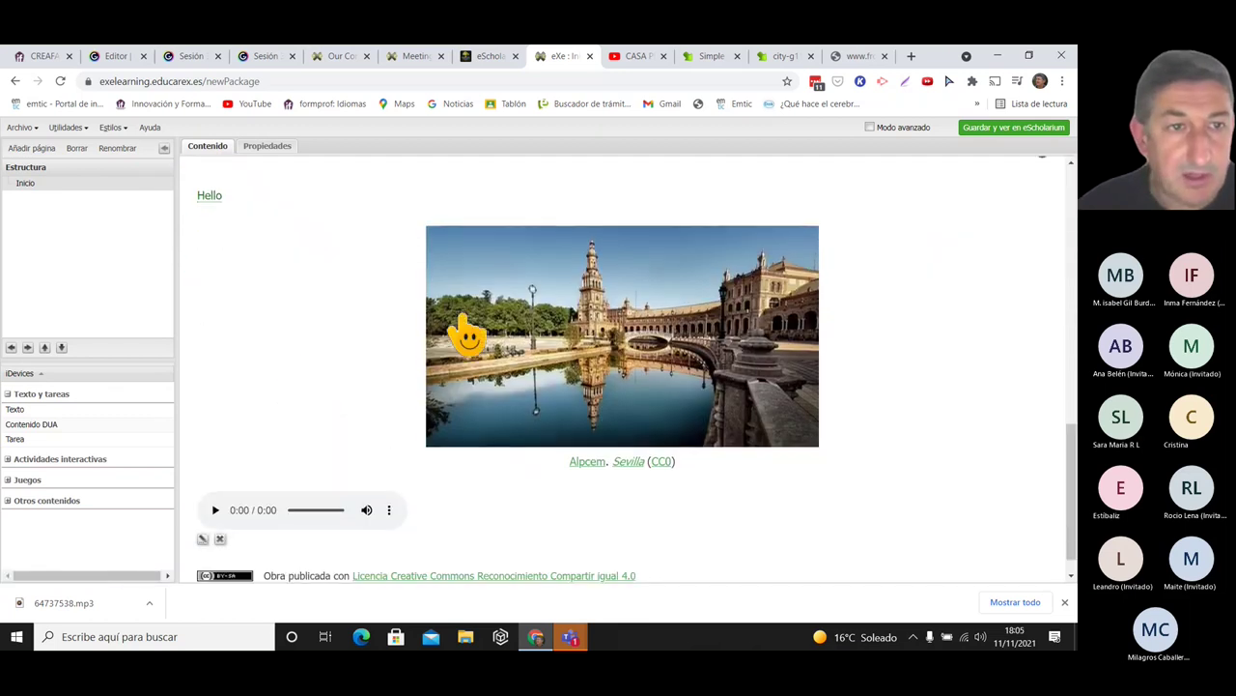
mouse_move(209, 199)
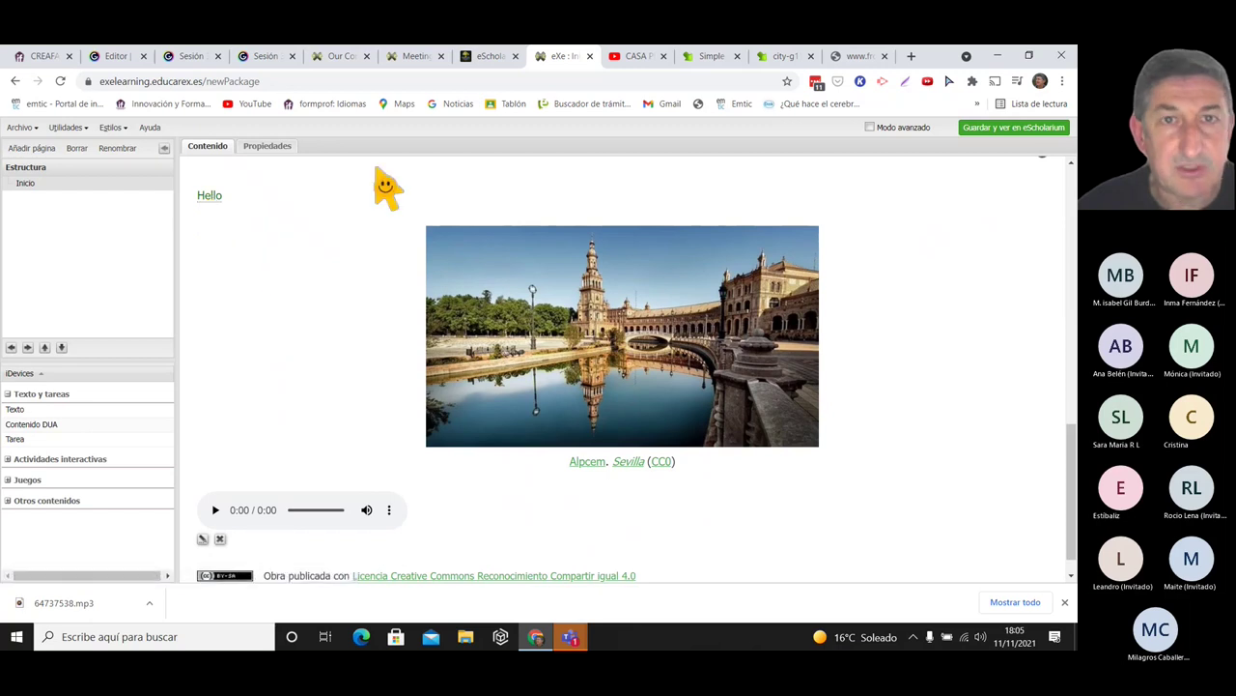
- Go to the Our eportfolio section and view the eportfolio in DRIVE tutorial document
left_click(348, 56)
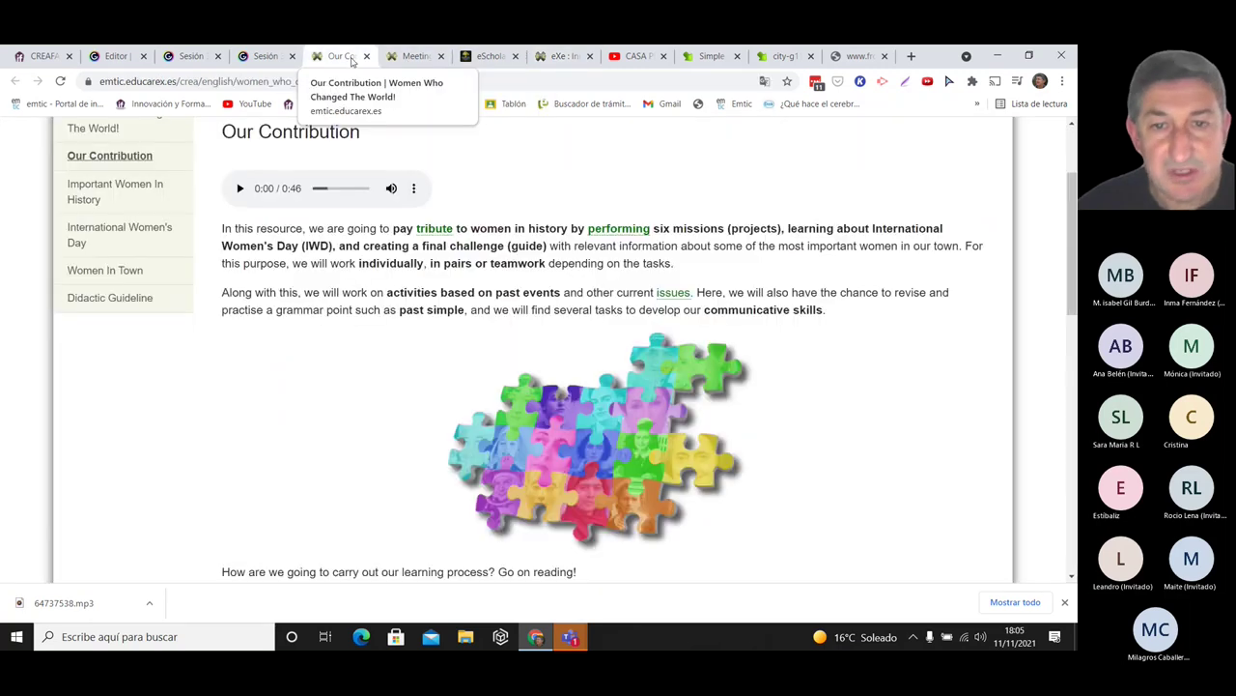
left_click_drag(1073, 203, 1073, 303)
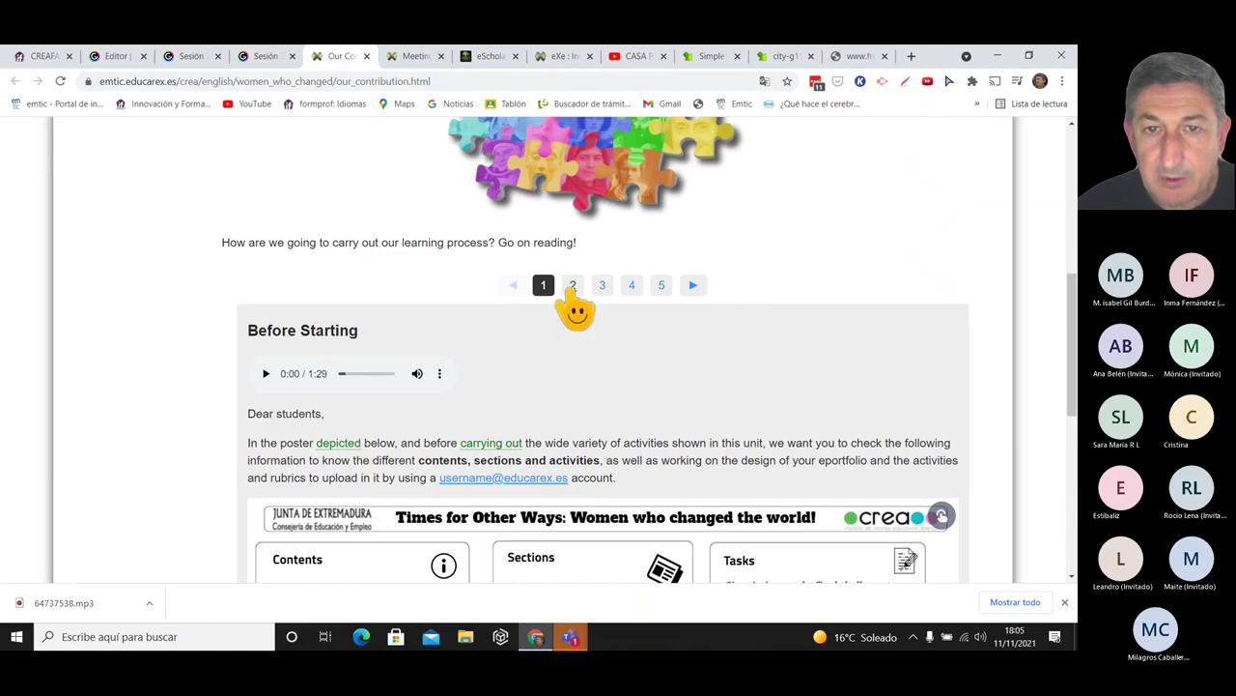
left_click(573, 285)
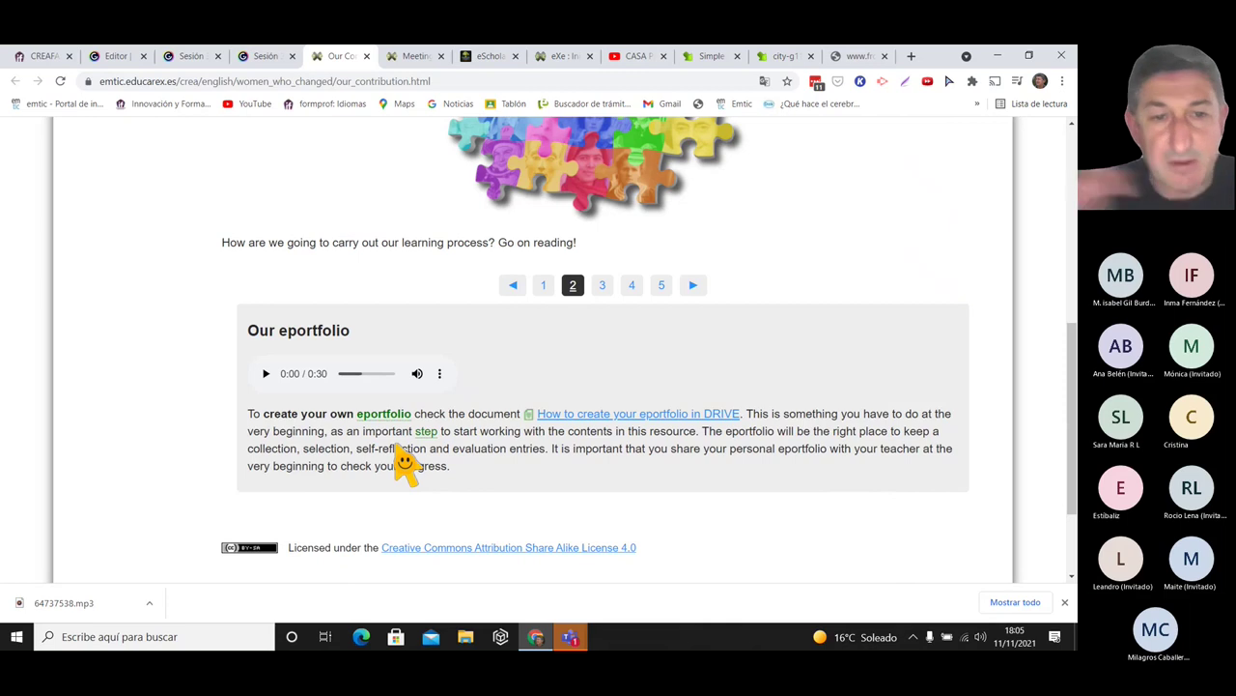
left_click(574, 416)
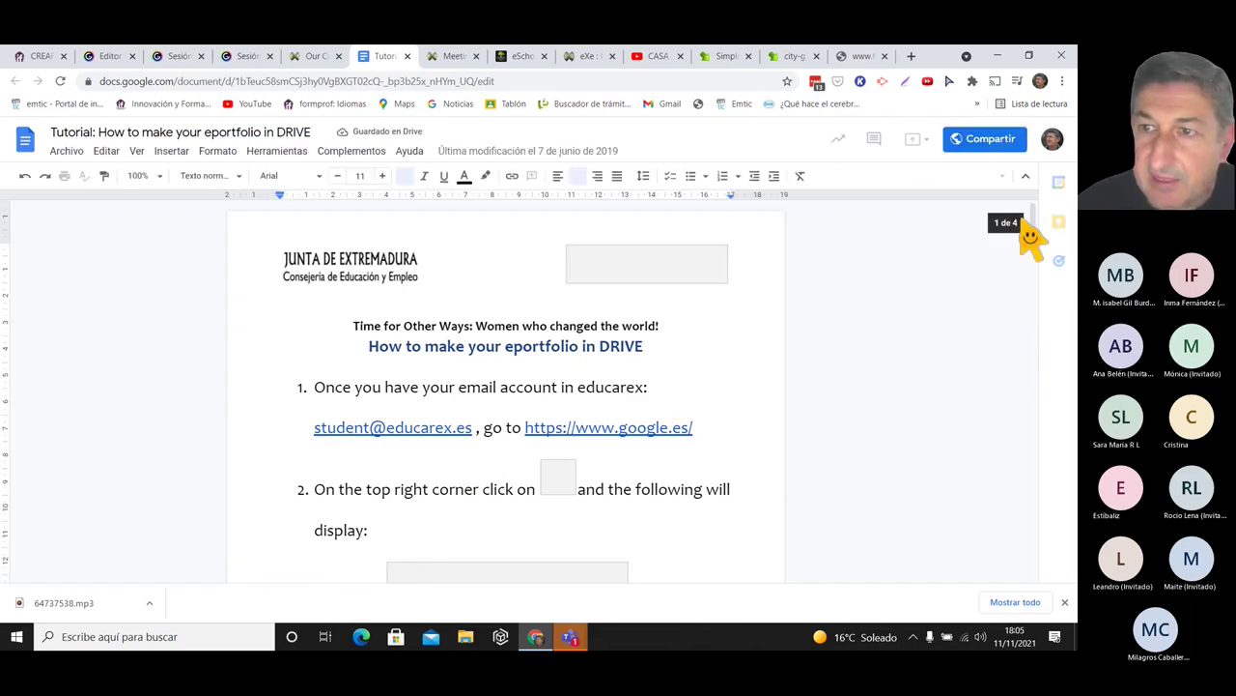
left_click_drag(1032, 235, 1038, 237)
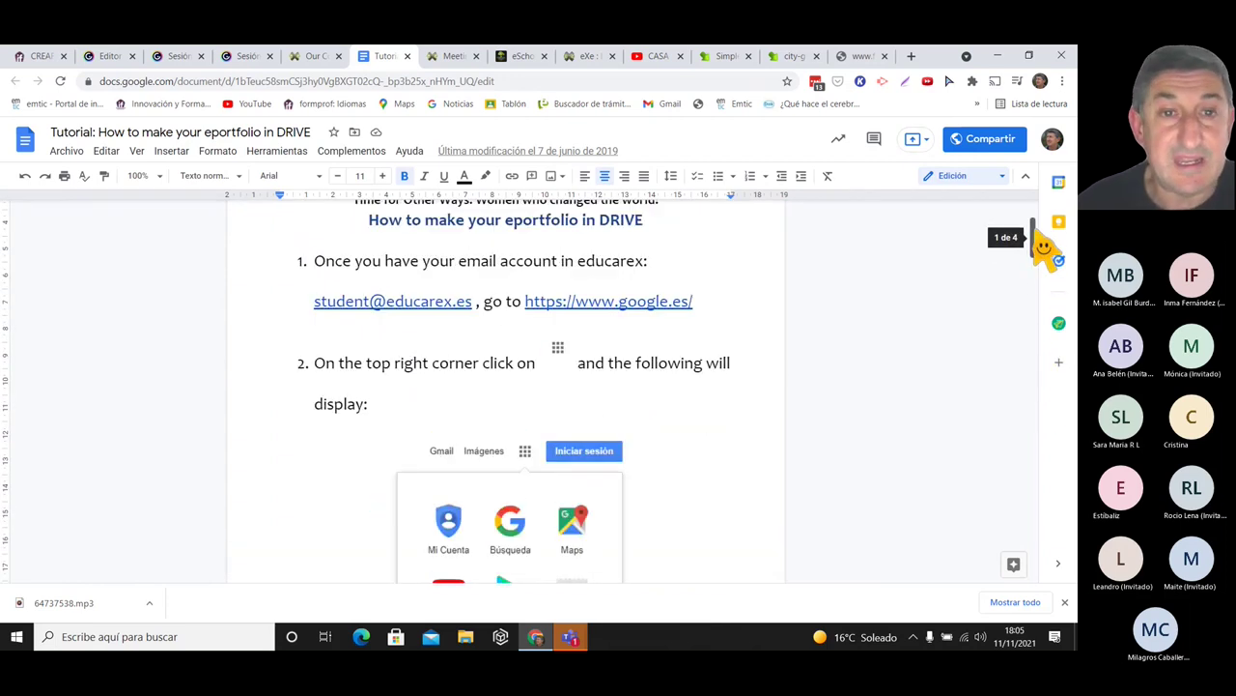
left_click(409, 56)
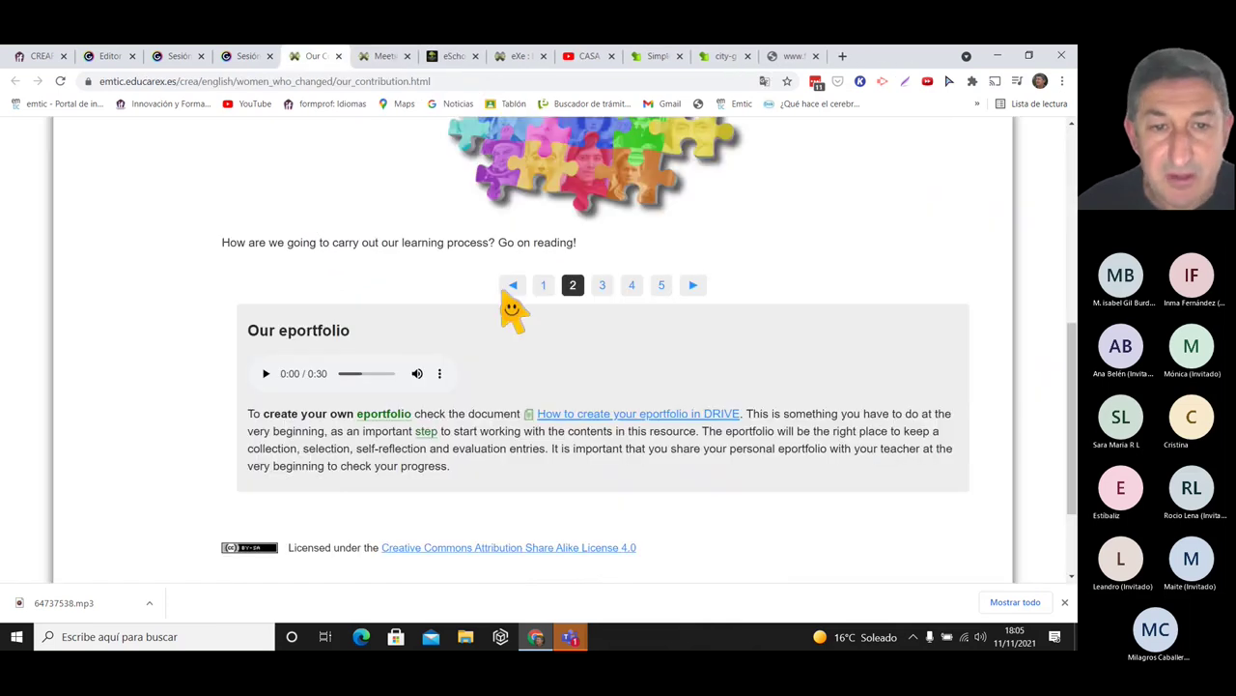
- Move through Rubrics to the Tasks section and preview the activity template document
left_click(602, 286)
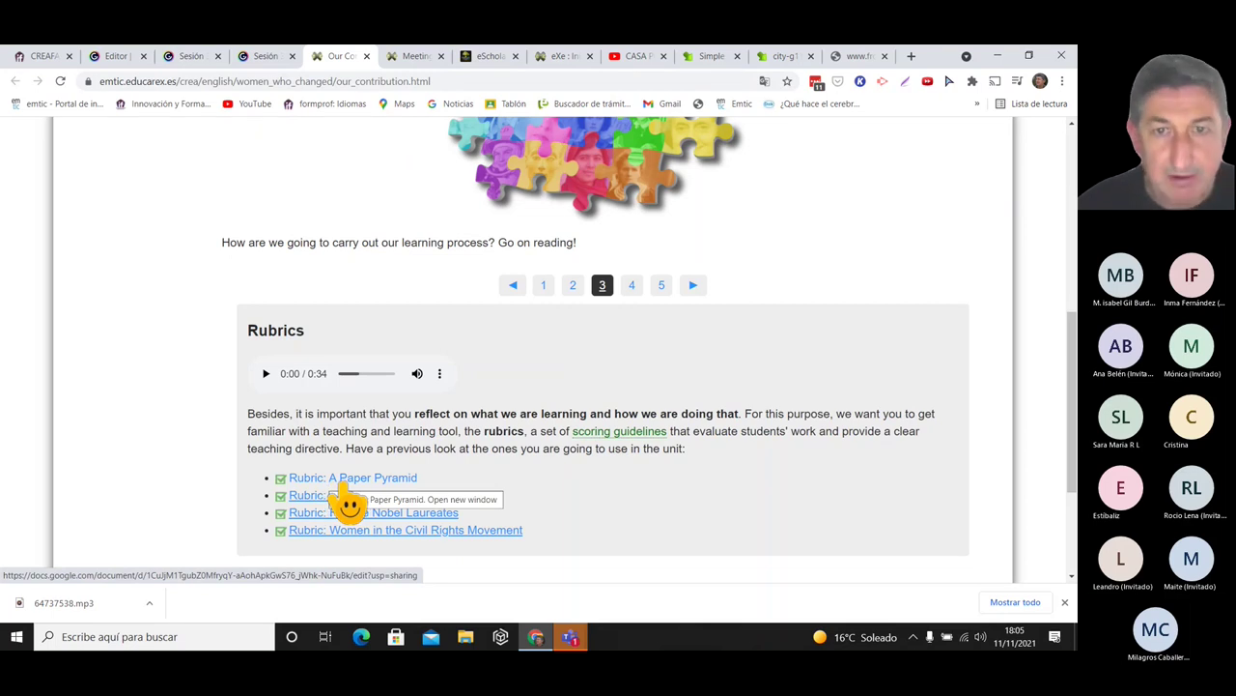
left_click(632, 285)
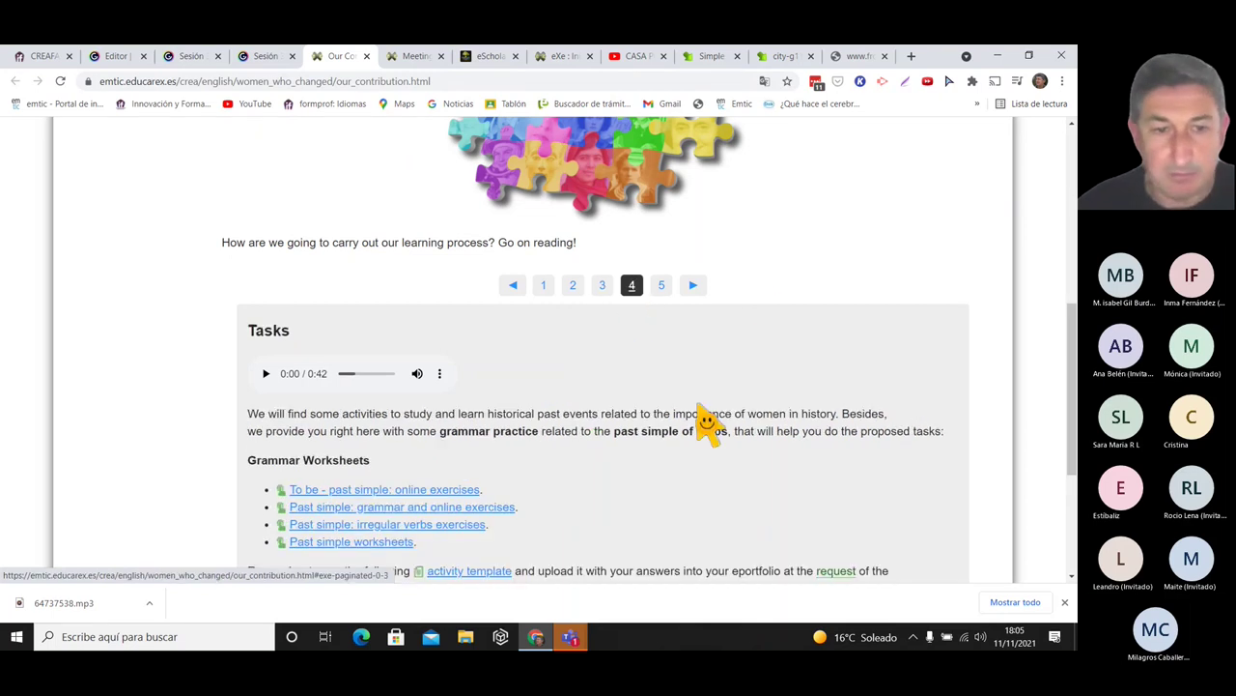
left_click(453, 571)
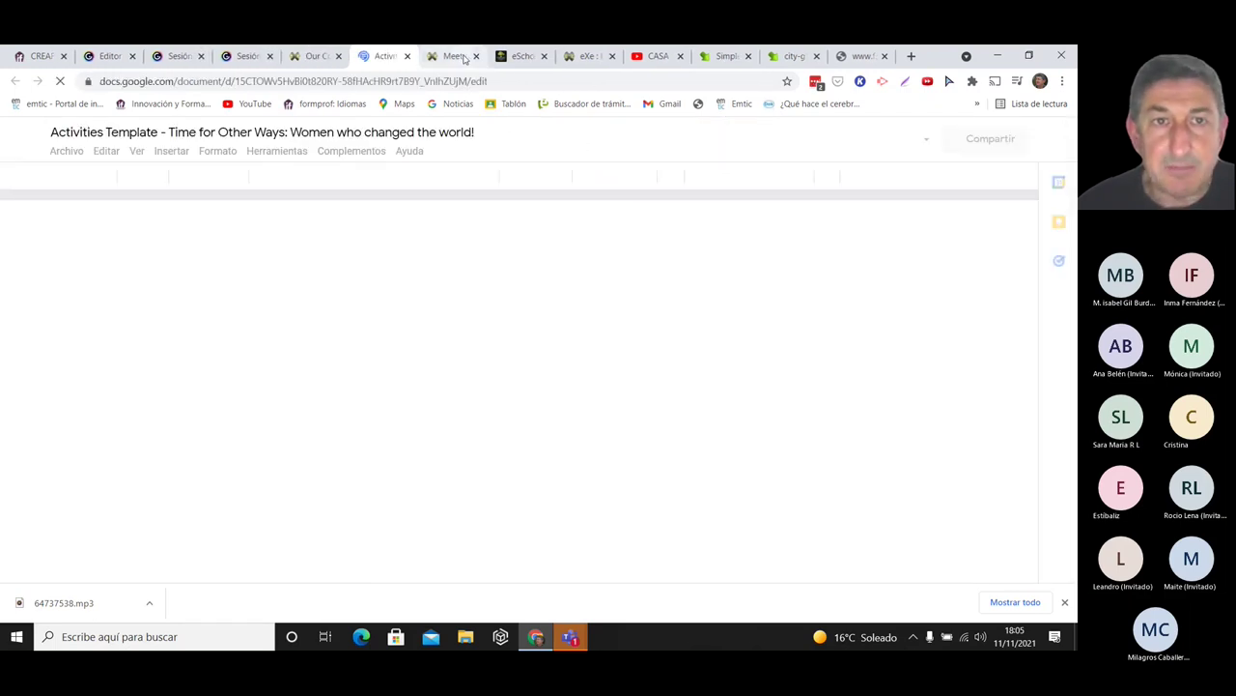
key("ctrl+w")
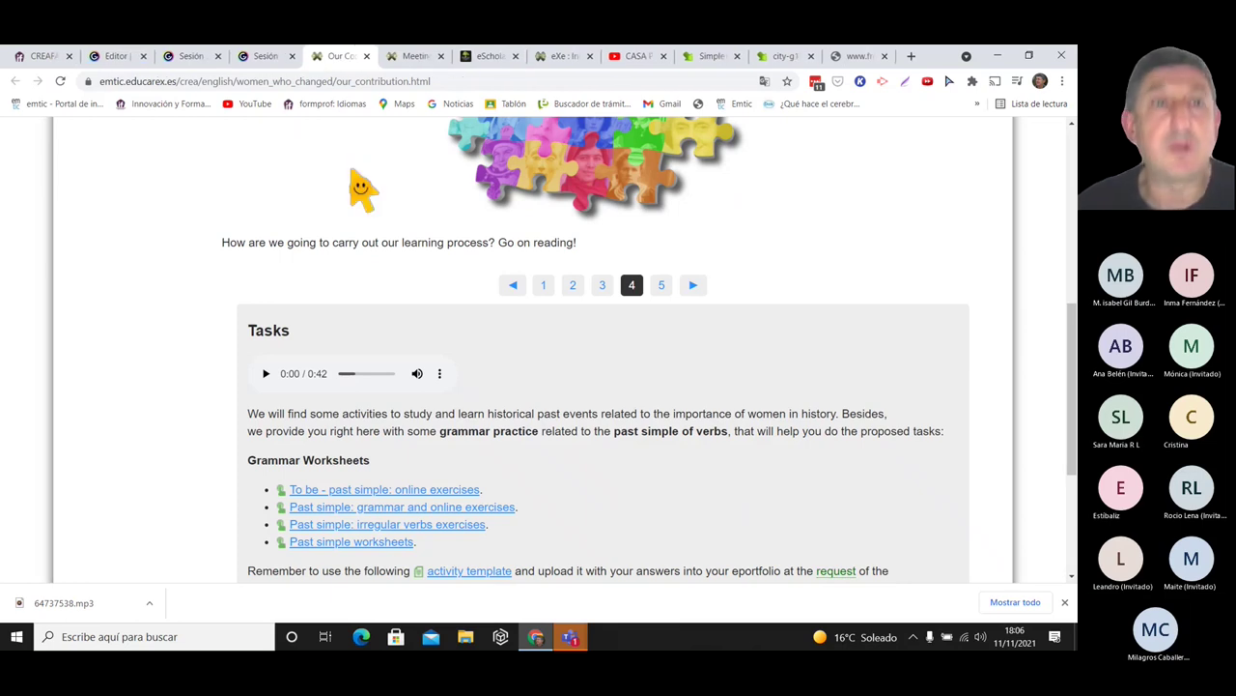
- Close both resource pages and advance Sesión 3 to the 'Normas de estilo 3.3: formato' slide
left_click(367, 56)
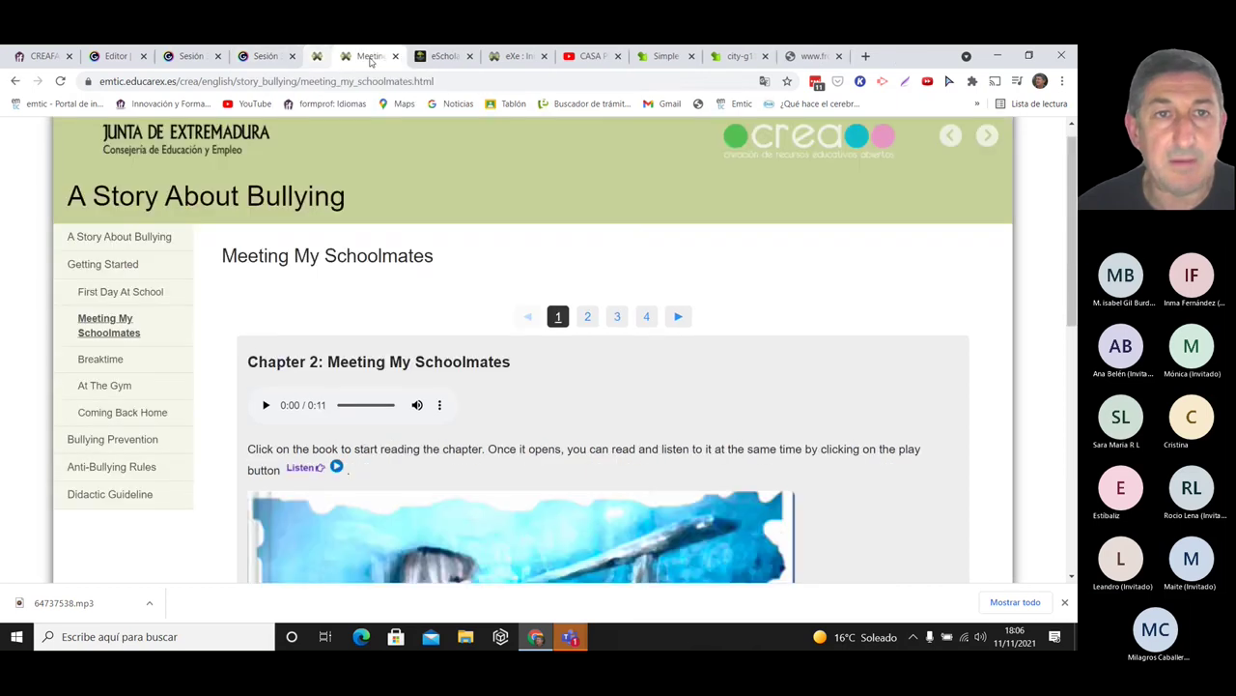
left_click(367, 56)
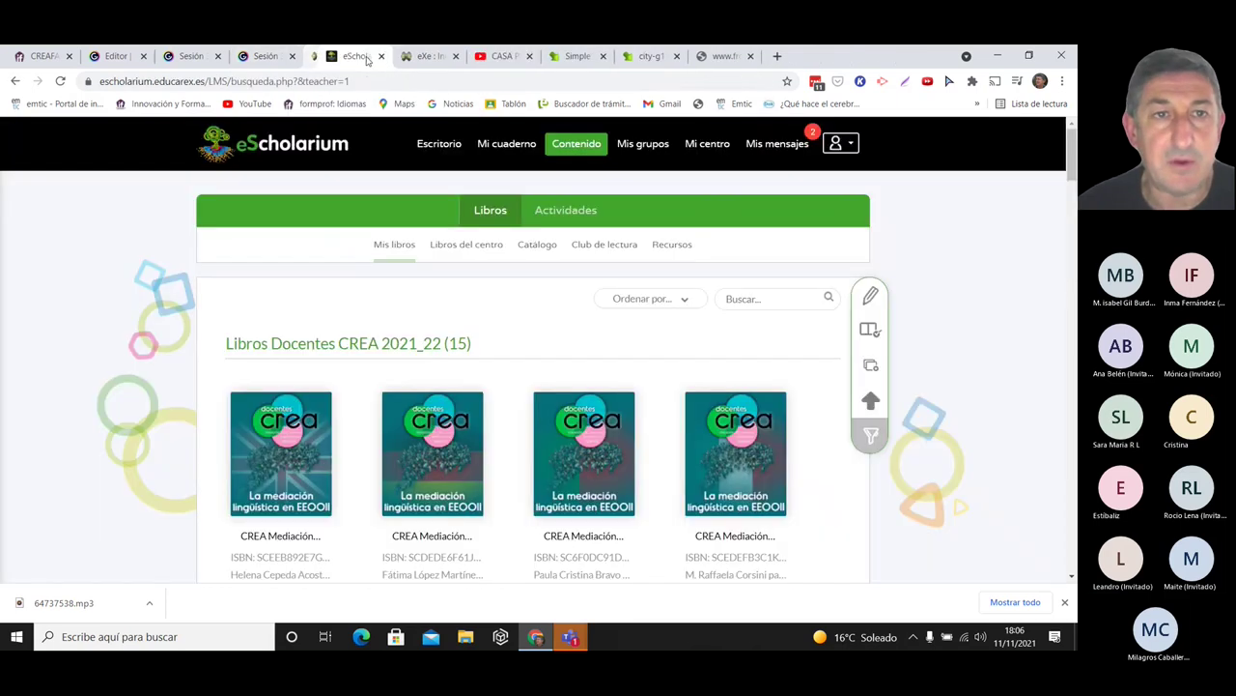
left_click(270, 58)
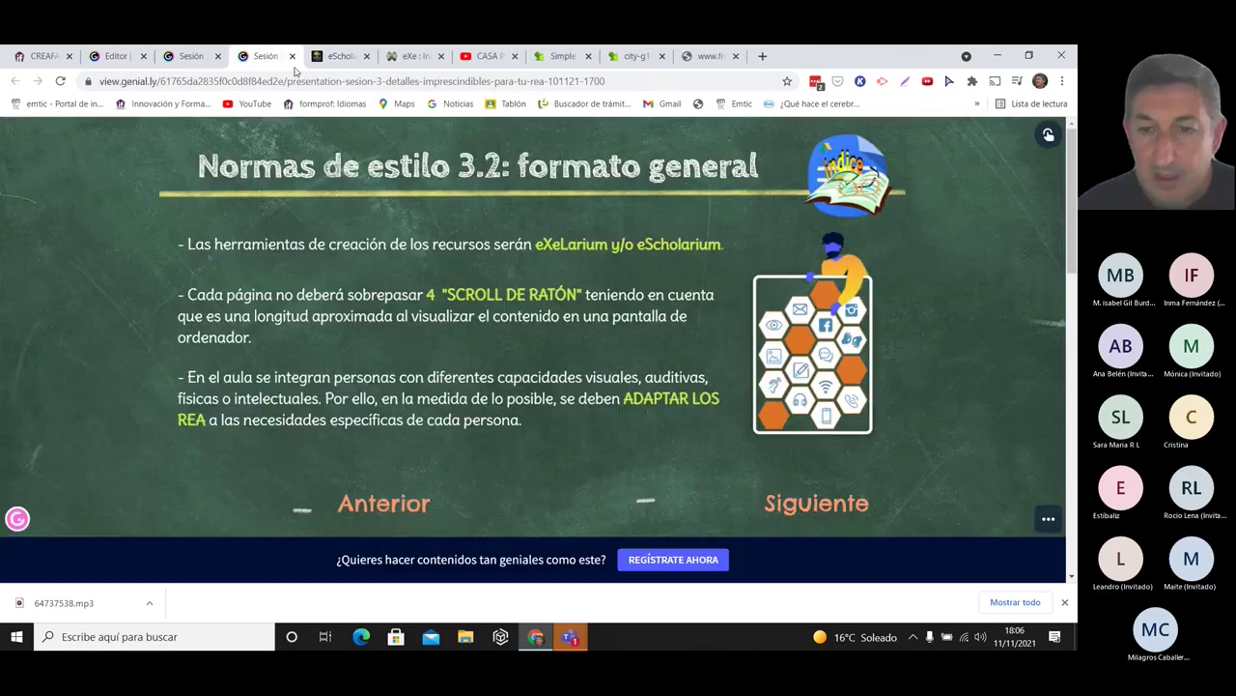
left_click(822, 525)
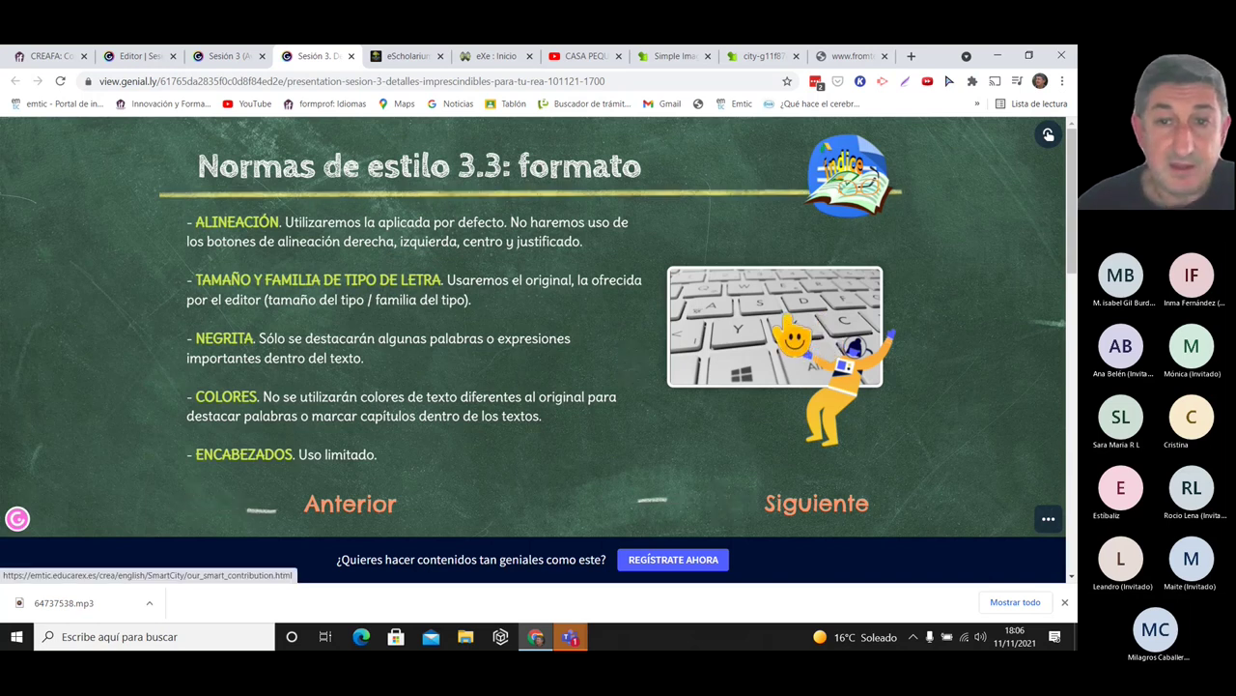
- Open Smart City's Our Smart Contribution page and highlight the team-size phrase in the first bullet
left_click(785, 317)
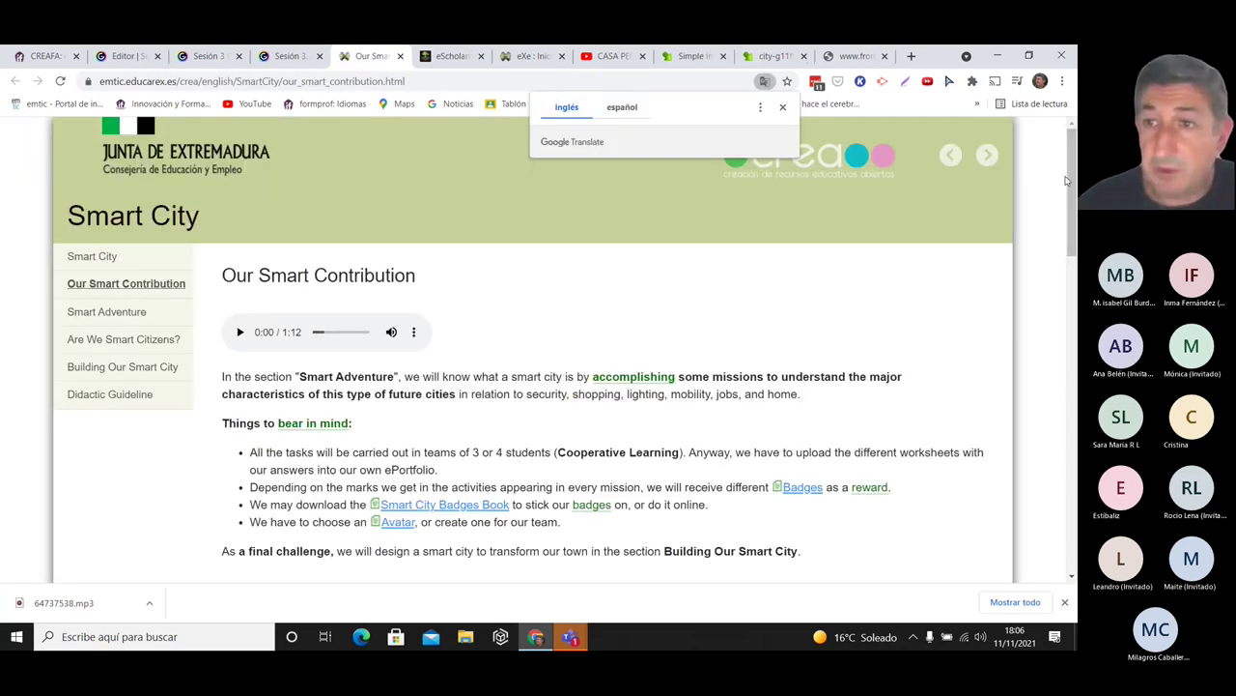
scroll(1075, 182, "down", 1)
scroll(1075, 181, "down", 1)
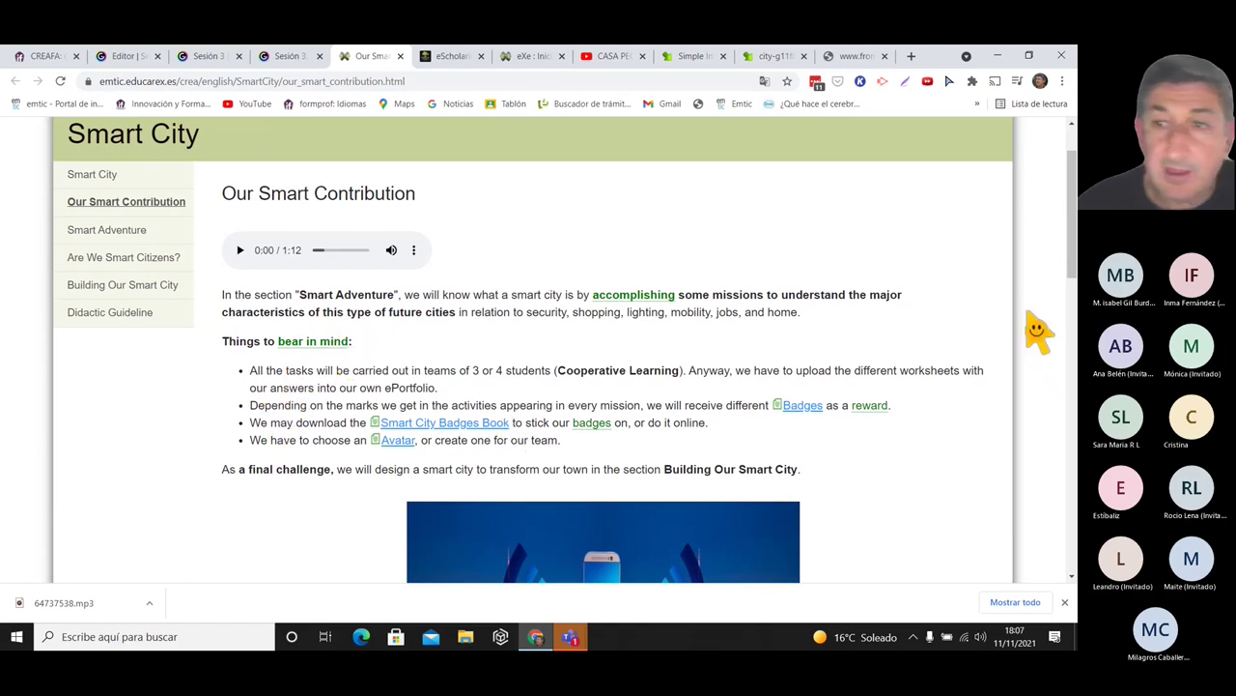
left_click_drag(1073, 223, 1072, 241)
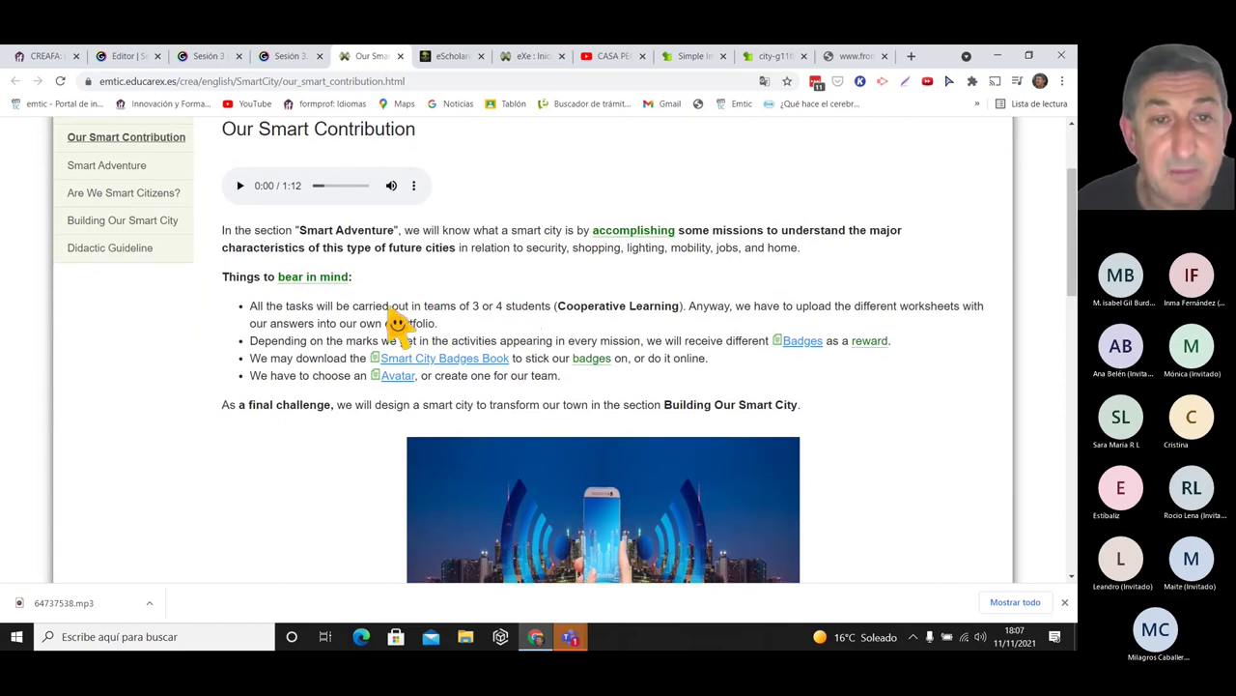
left_click_drag(391, 307, 490, 307)
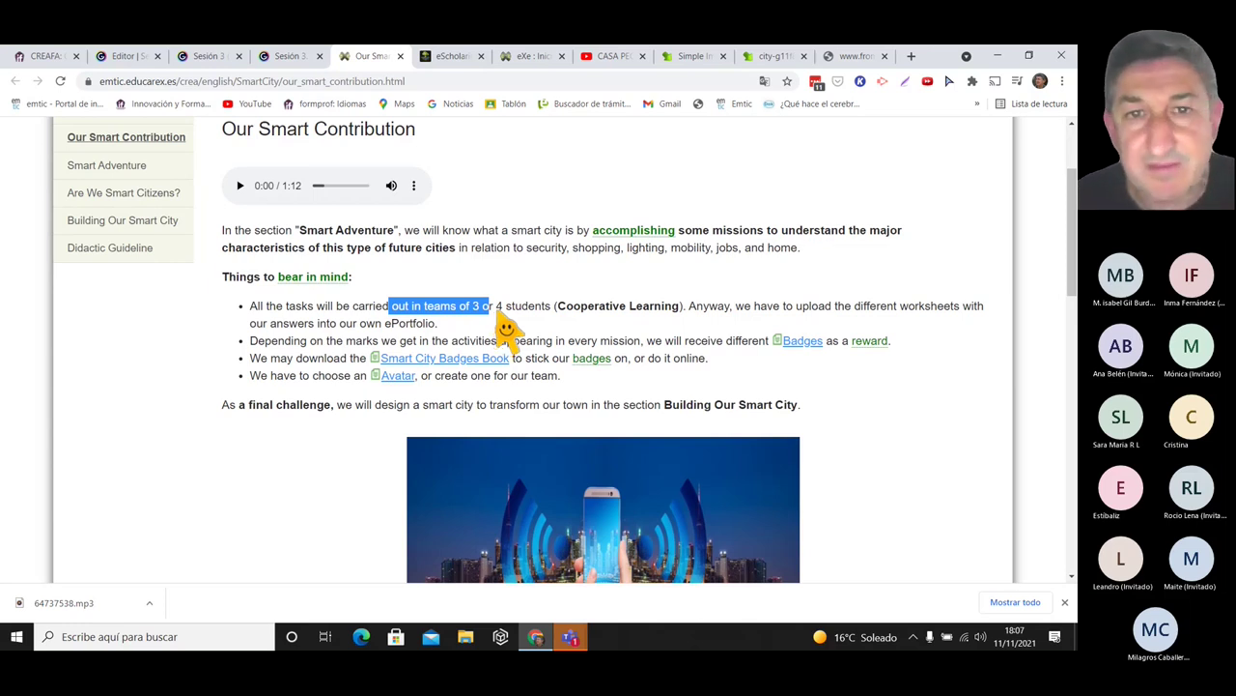
left_click_drag(1071, 177, 1070, 126)
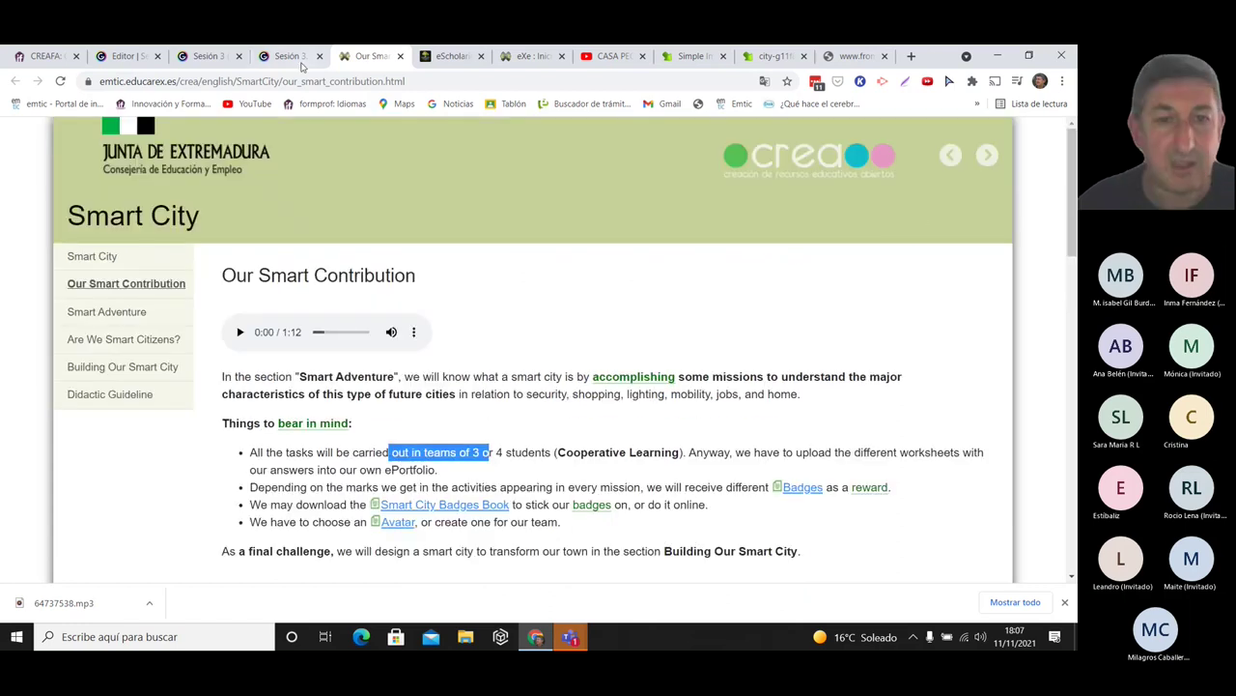
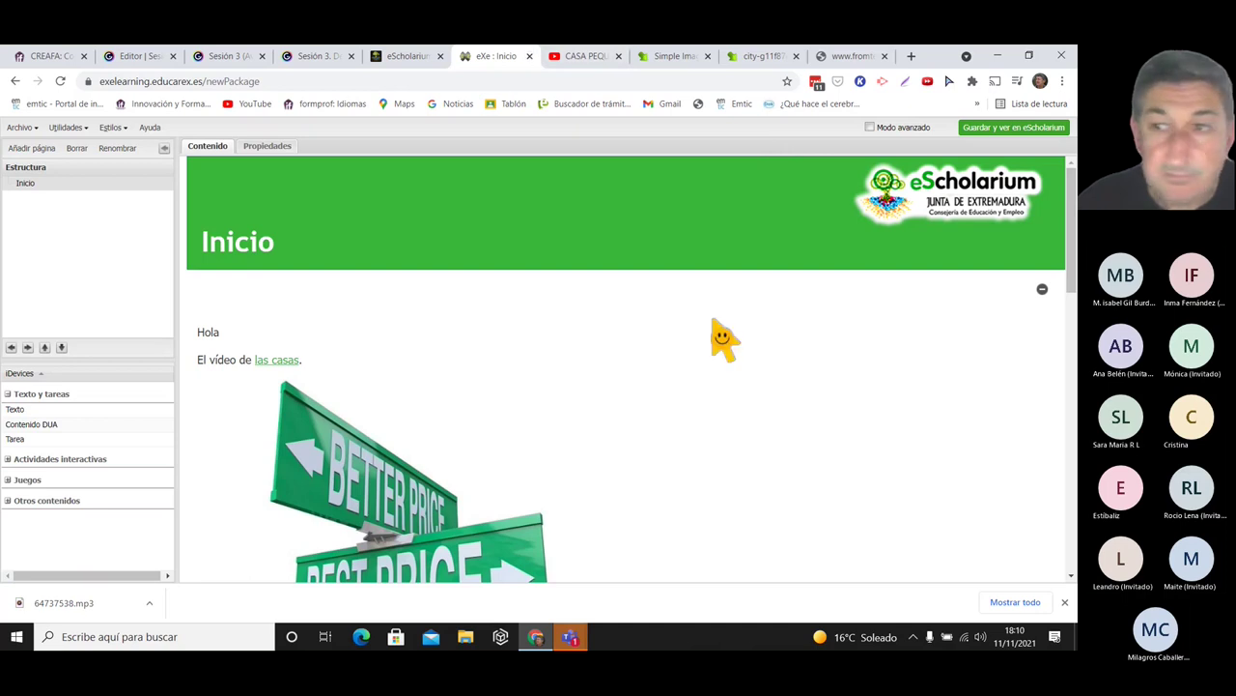
- Open the Inicio page's text block for editing
left_click_drag(1072, 248, 1062, 263)
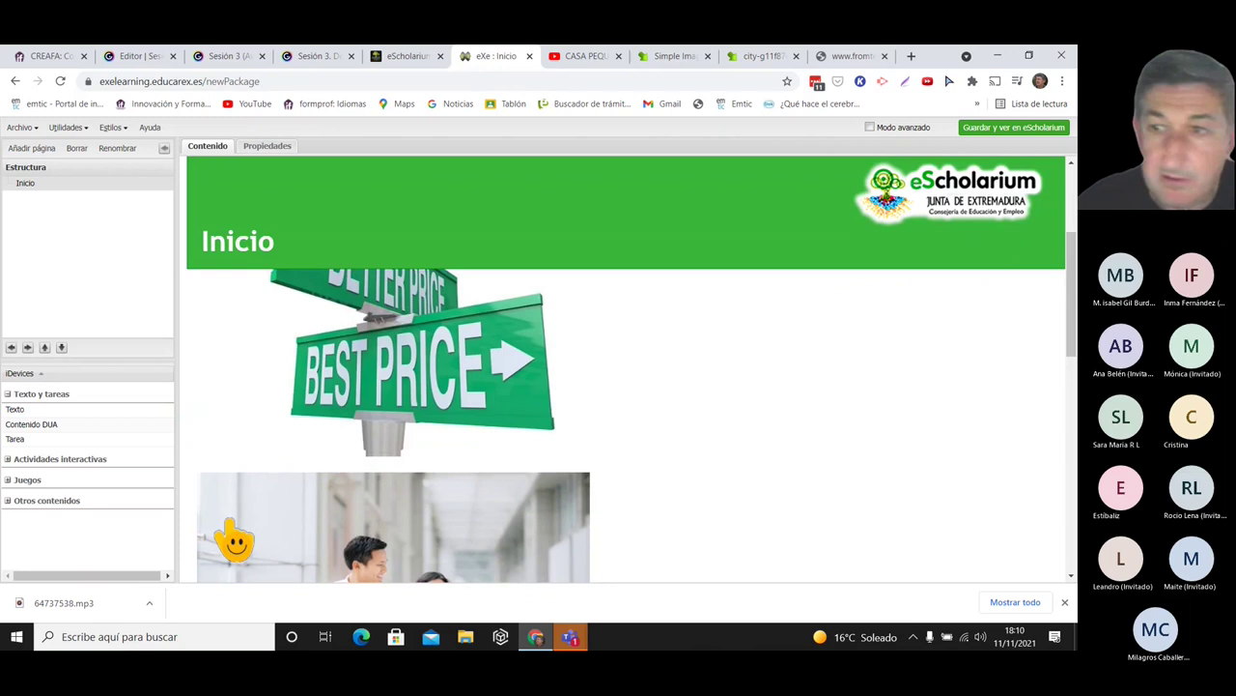
scroll(458, 436, "down", 4)
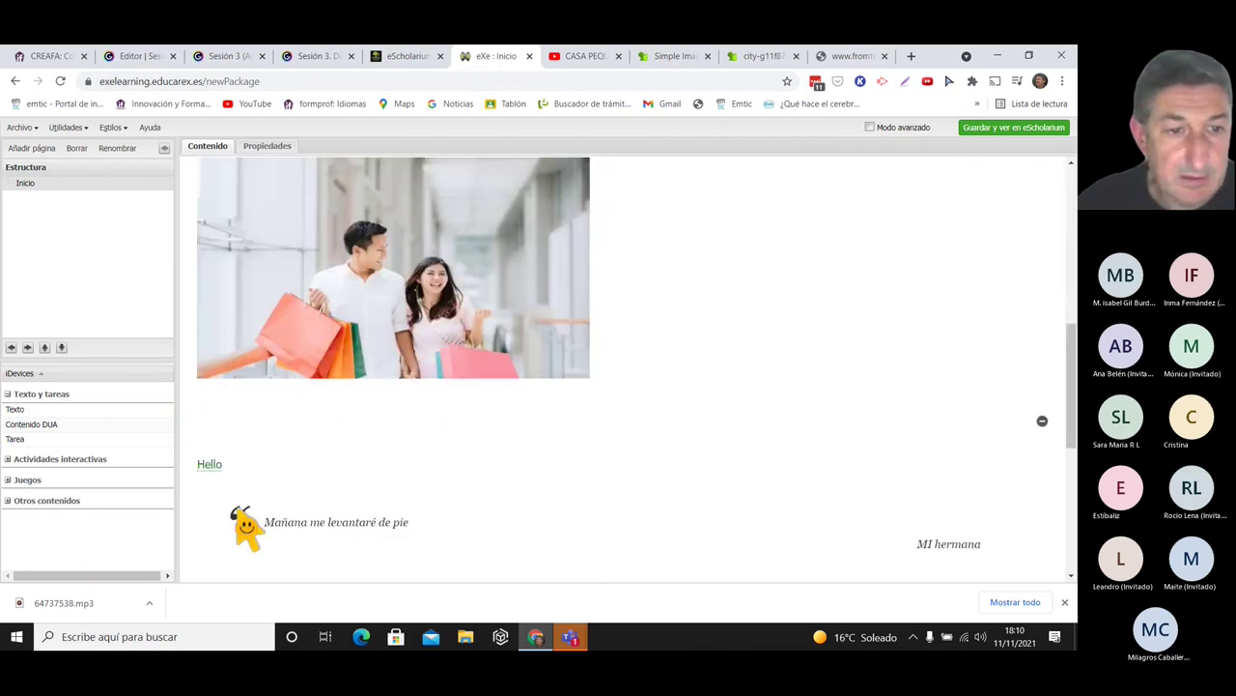
left_click(207, 402)
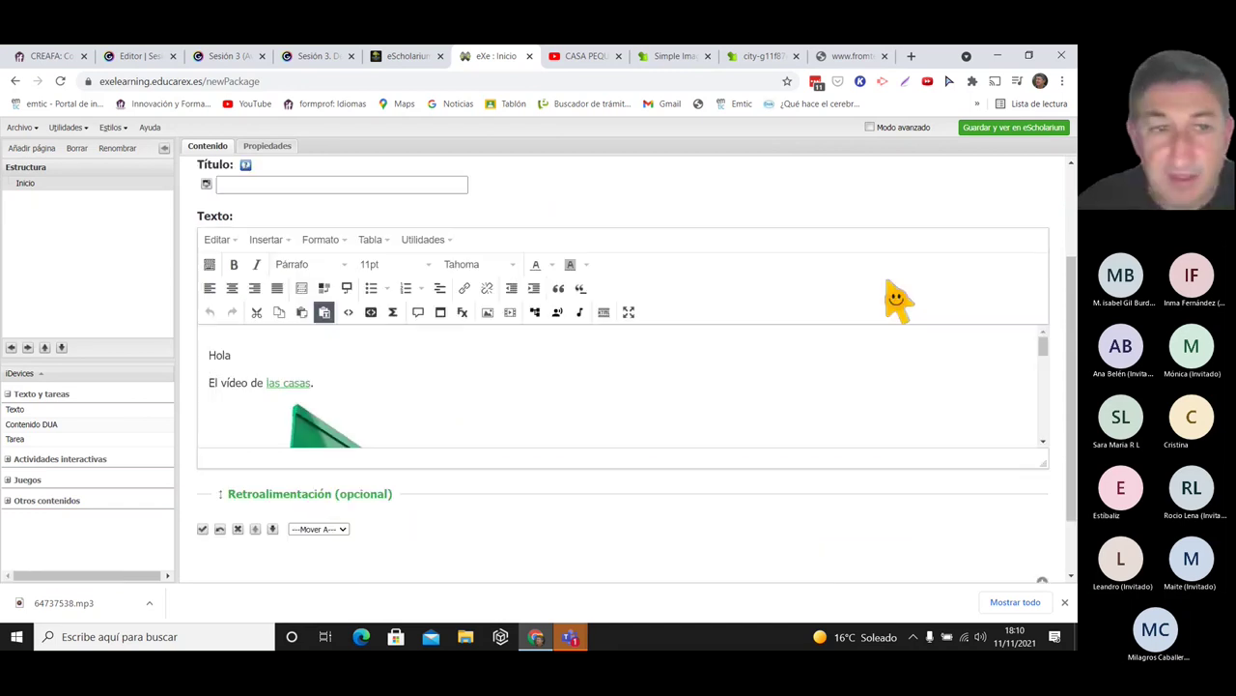
- Check the las casas link's Título and Destino new-window settings and leave them unchanged
left_click(283, 383)
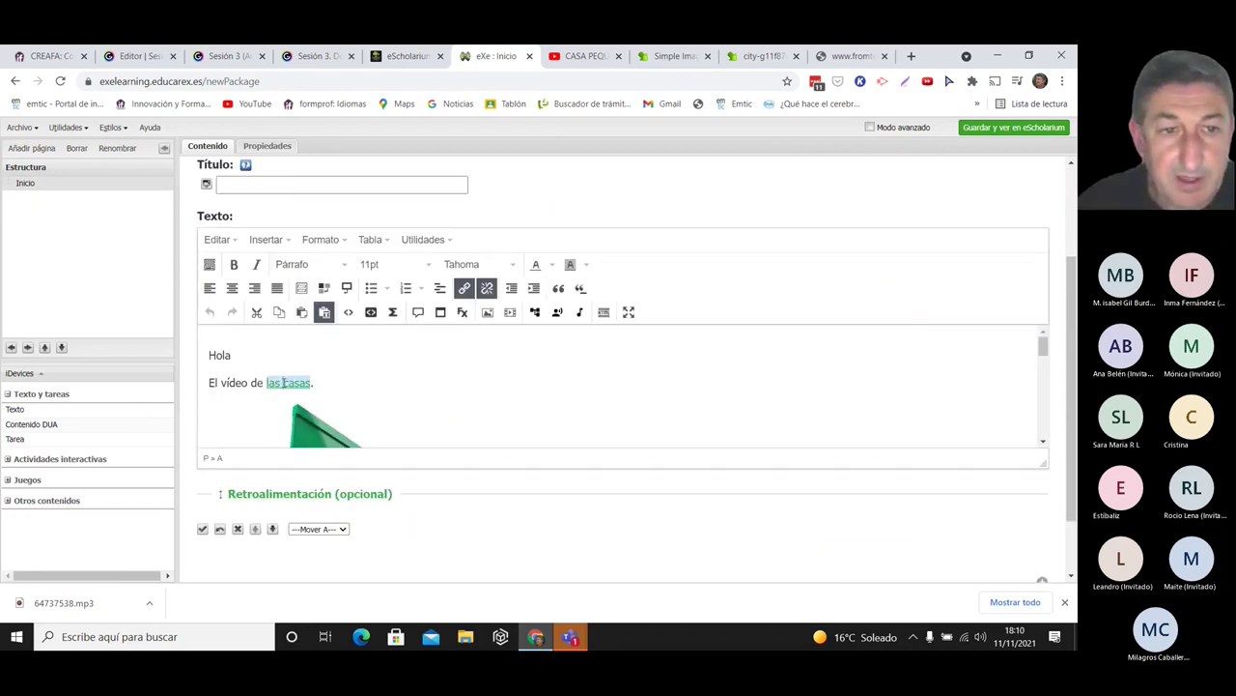
left_click(465, 287)
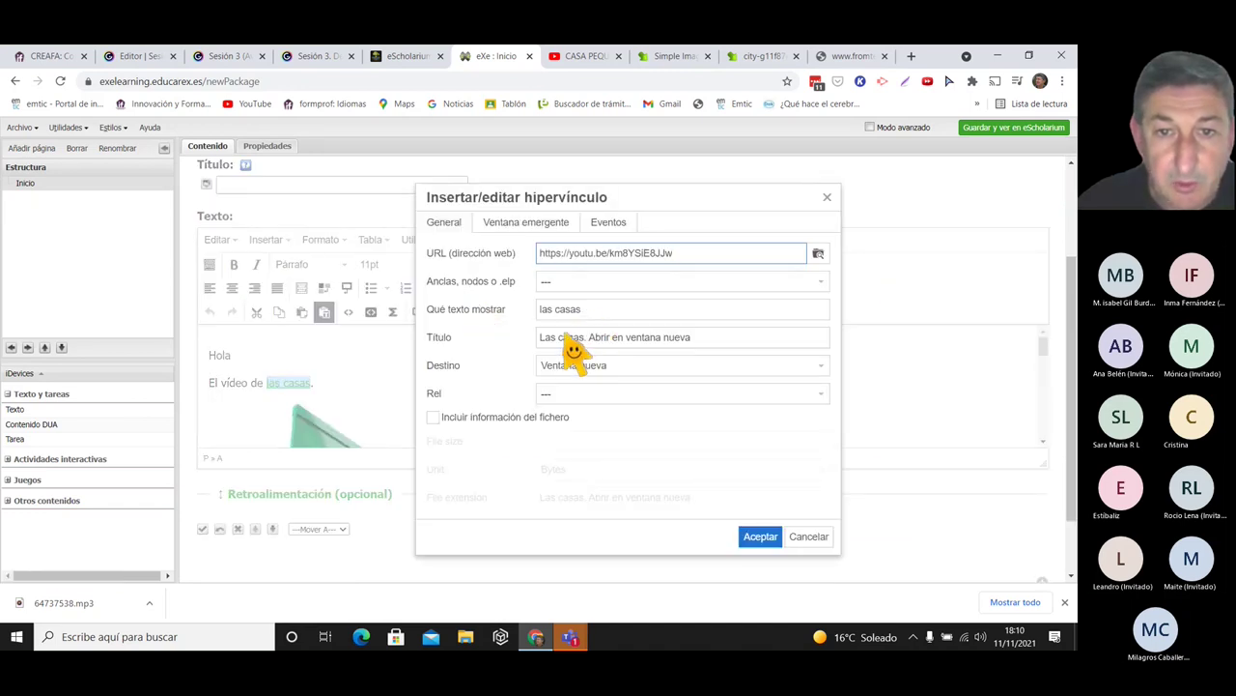
left_click_drag(587, 338, 691, 340)
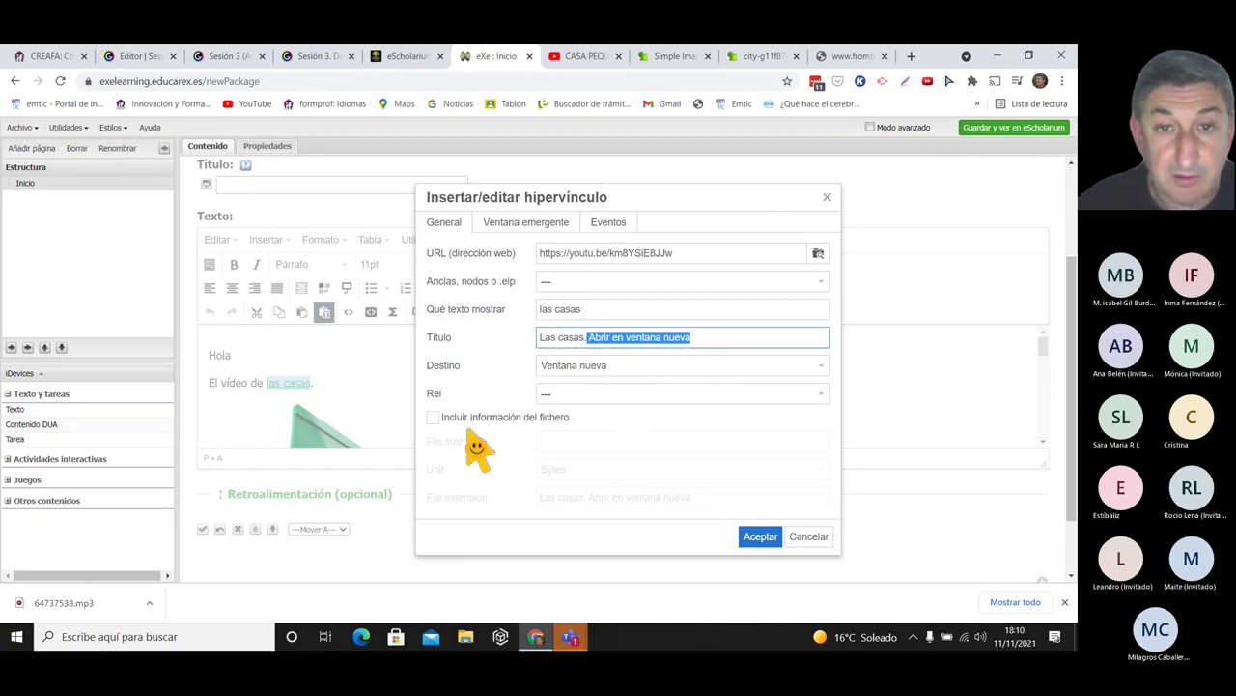
left_click(827, 198)
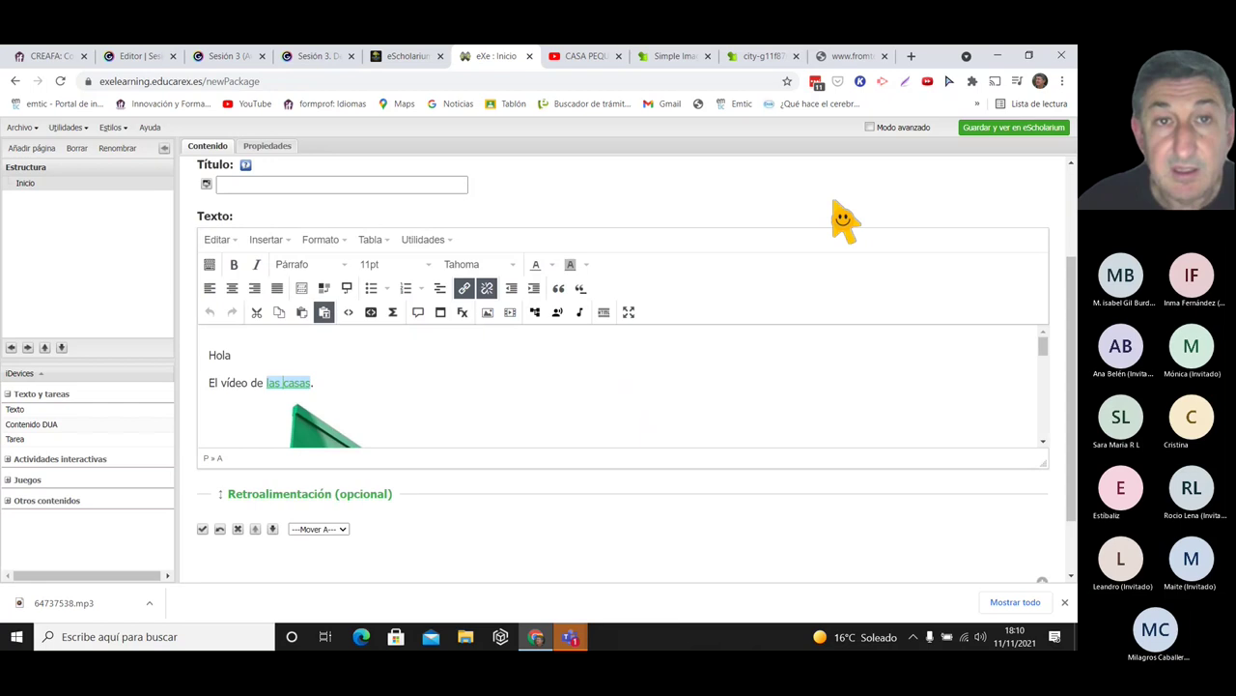
left_click(295, 56)
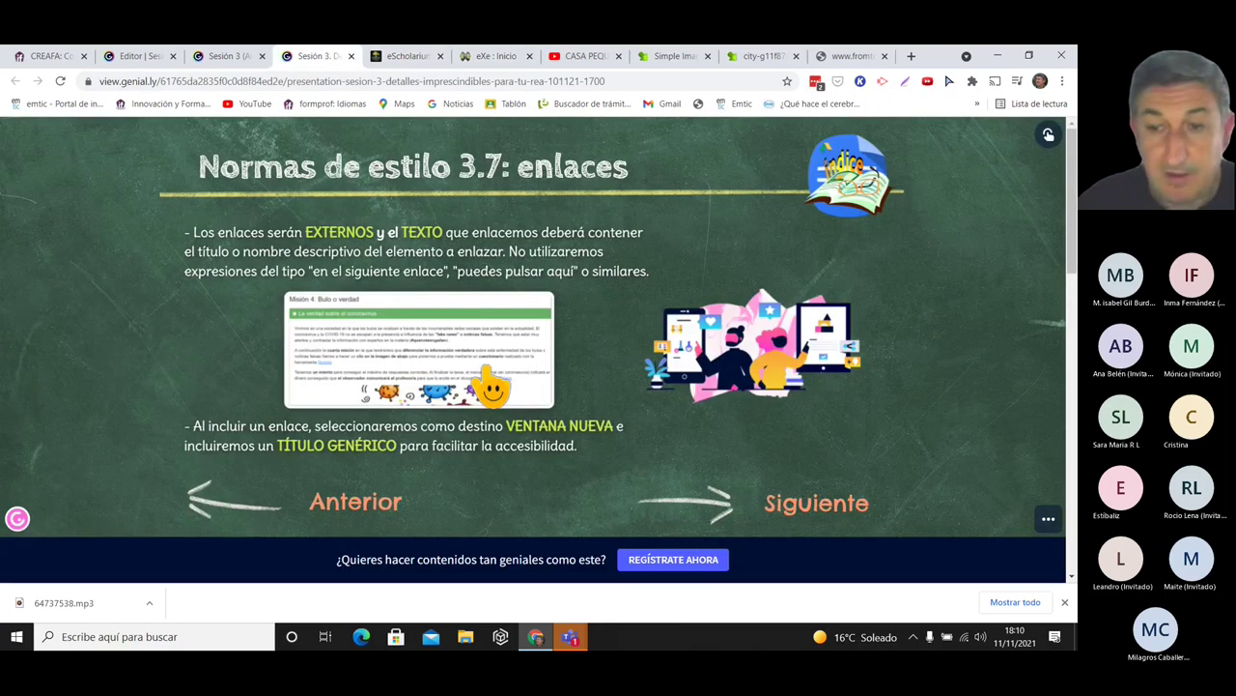
- Advance the Sesión 3 presentation to the Etiqueta tu REA slide and open its 'Etiquetas en los REA' guide
left_click(821, 504)
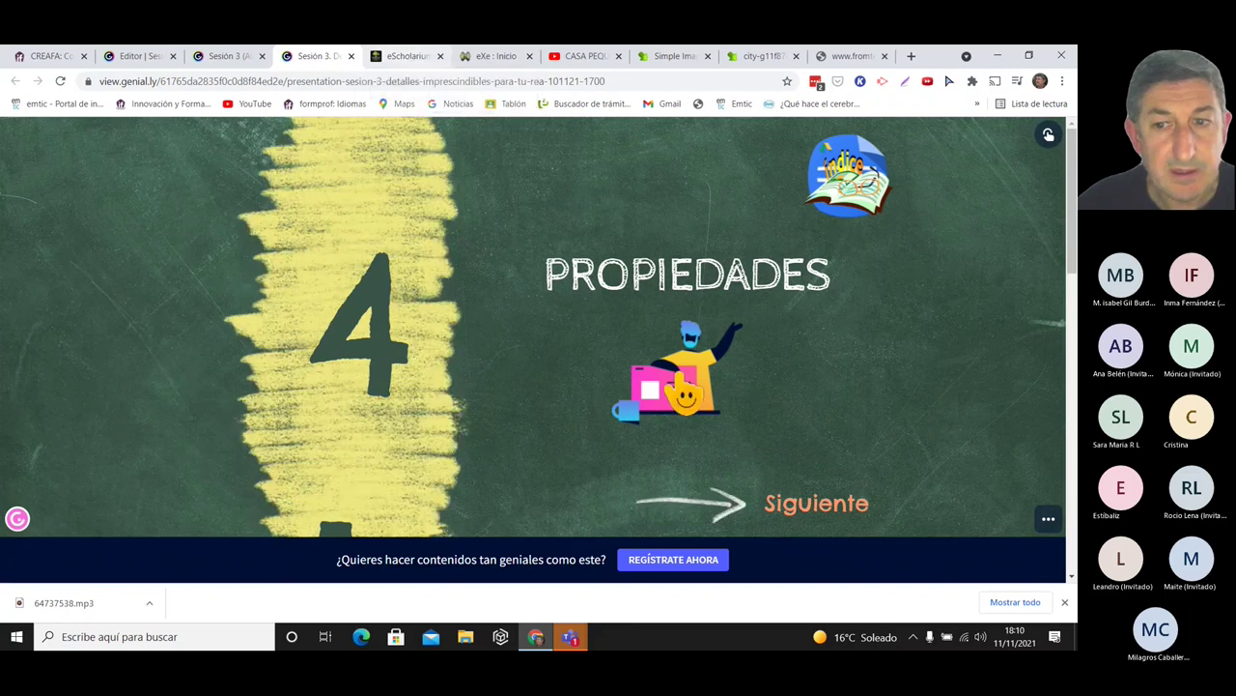
left_click(810, 507)
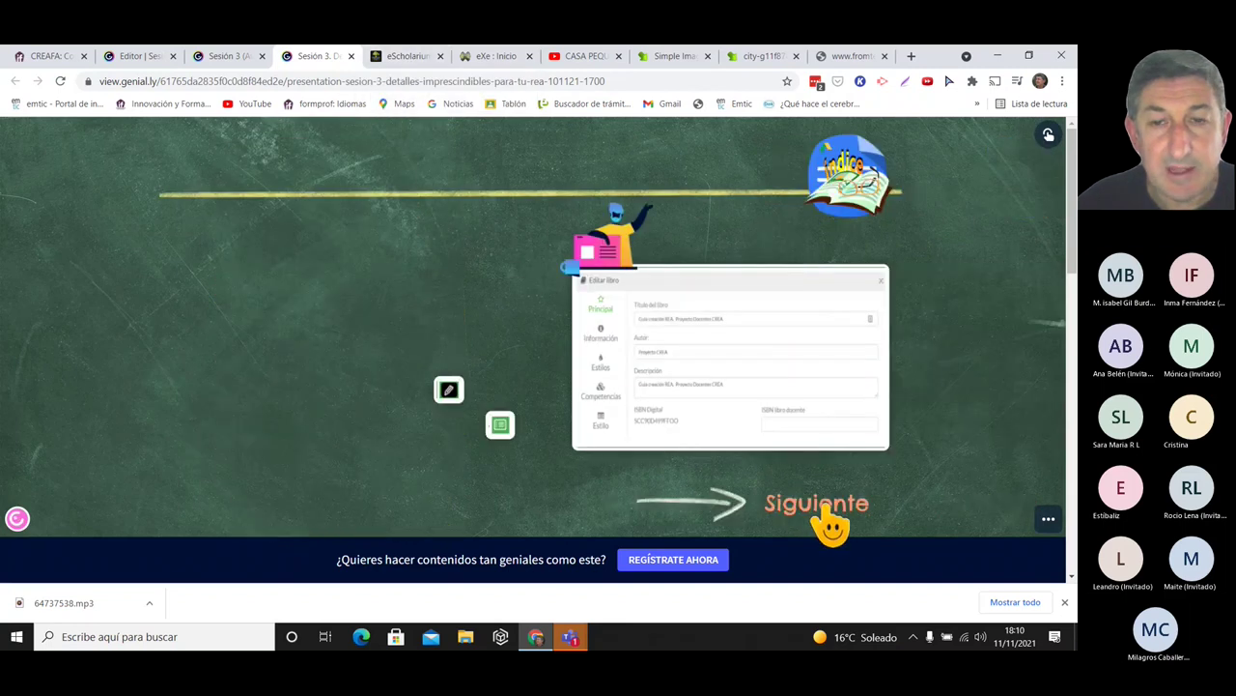
left_click(828, 521)
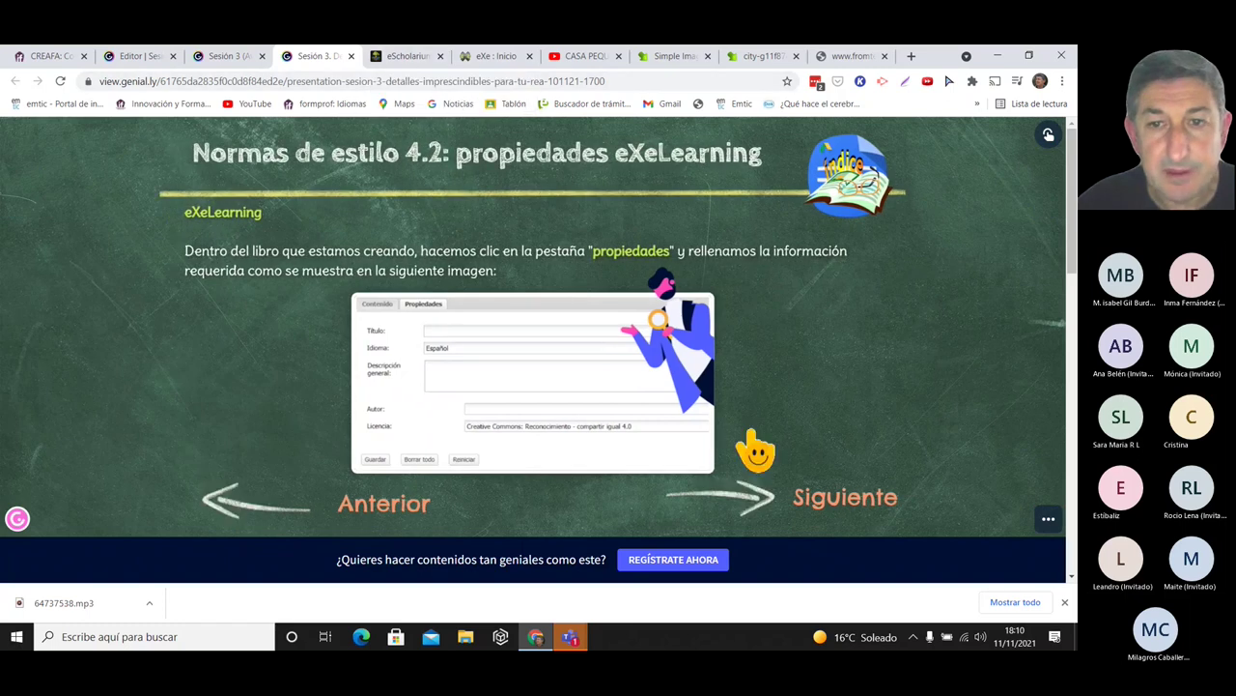
left_click(834, 516)
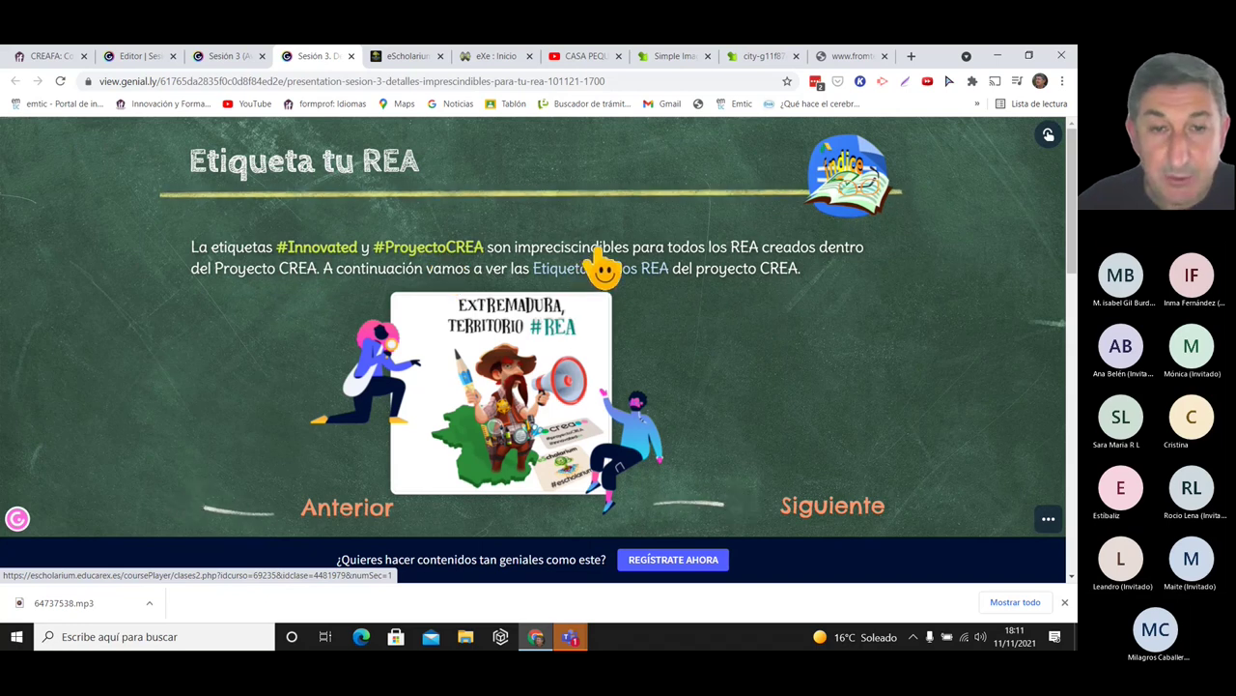
left_click(584, 278)
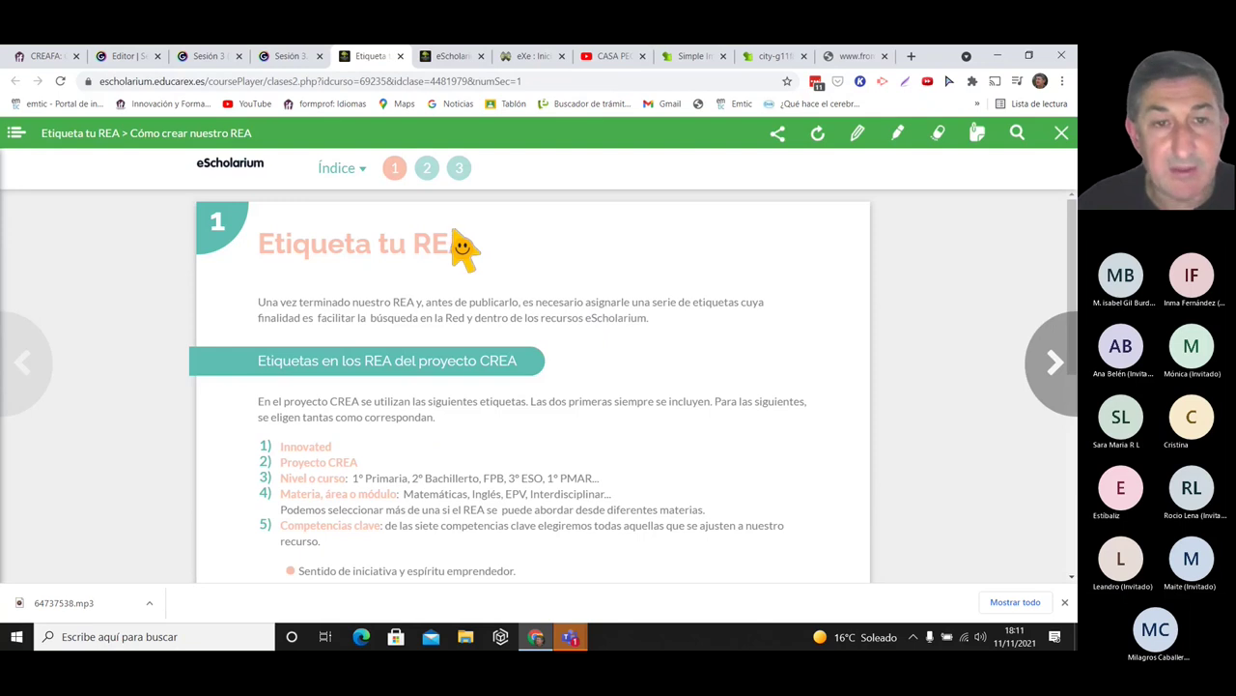
- Look through the CREA project tags list, then go back to the eXeLearning package
left_click_drag(1074, 226, 1074, 225)
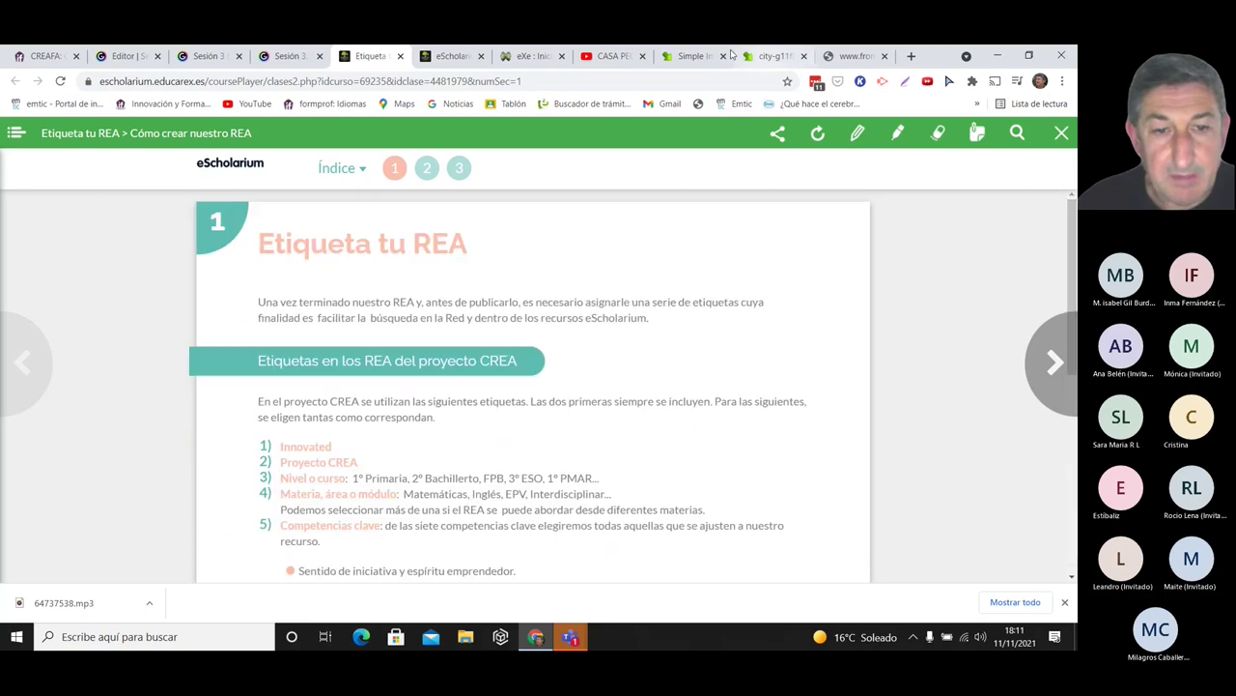
left_click(529, 58)
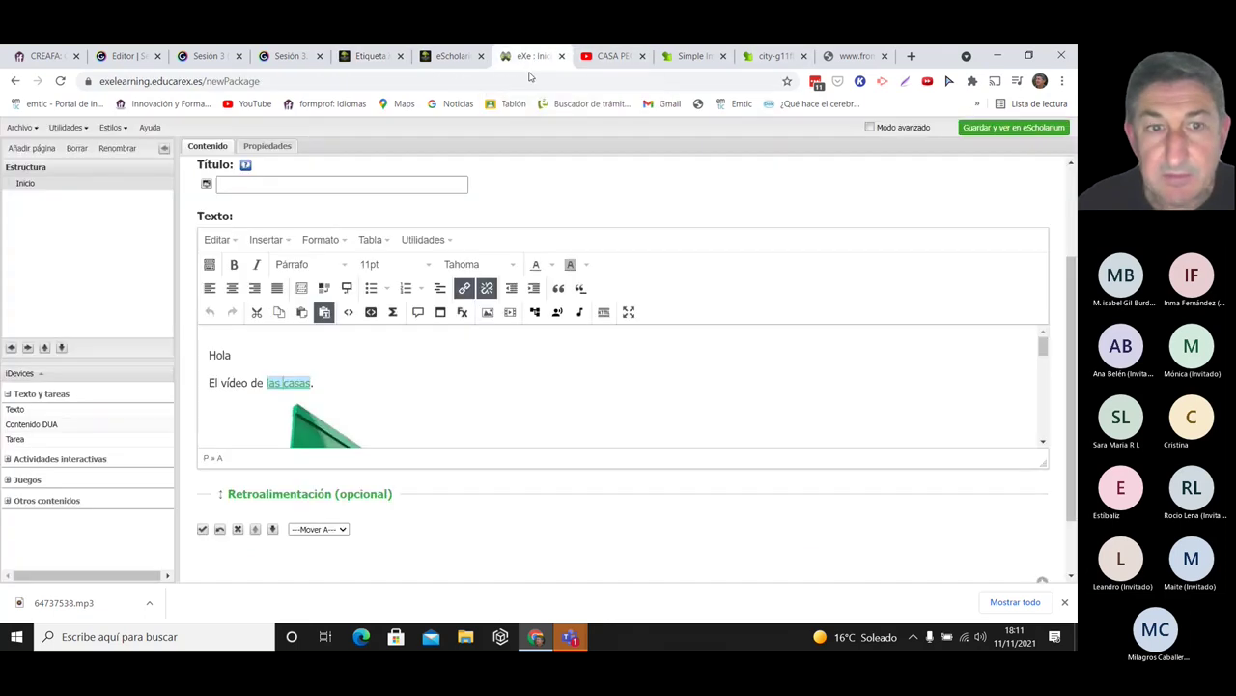
- Save the text block and fill the package title 'fsfsfs', description 'sfsfsf' and author crediting proyecto CREA
left_click(202, 528)
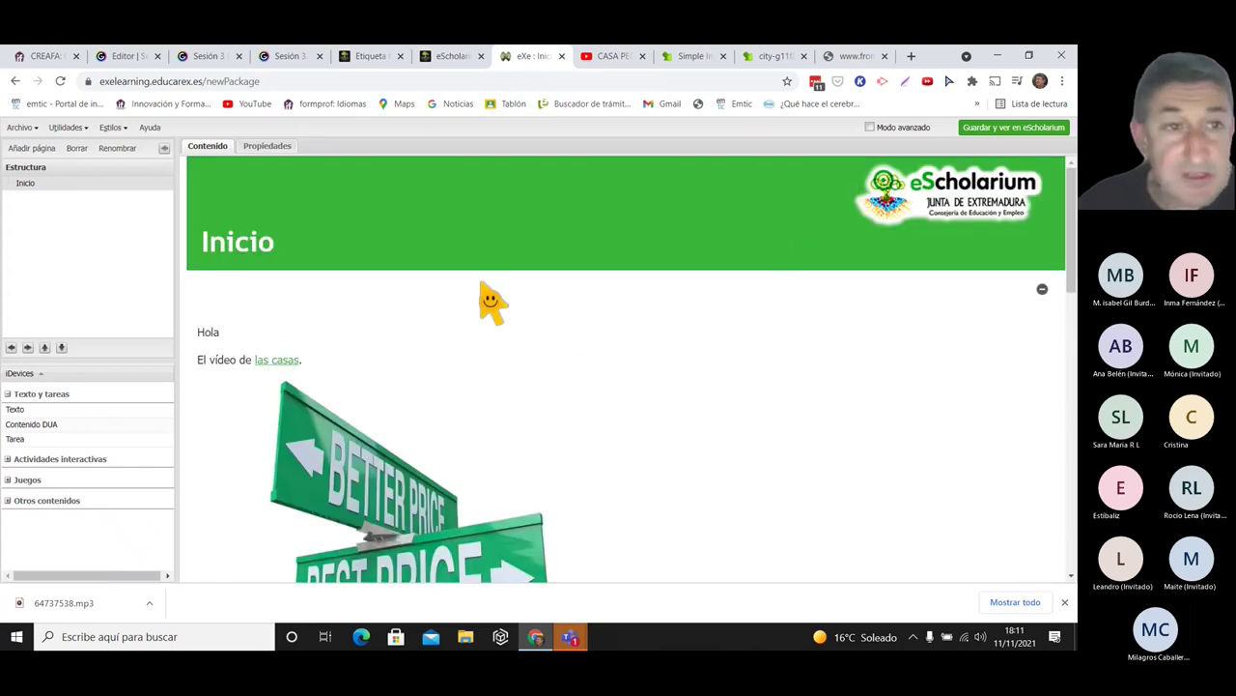
left_click(268, 146)
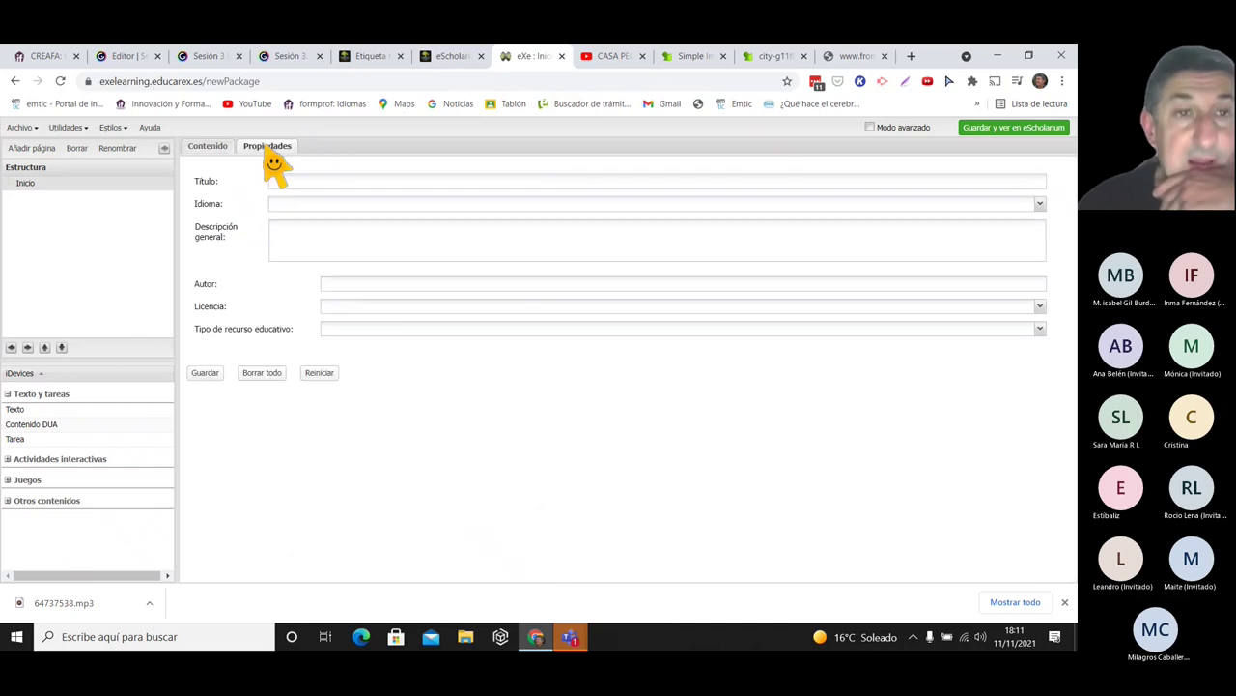
left_click(301, 185)
type("fsfsfs")
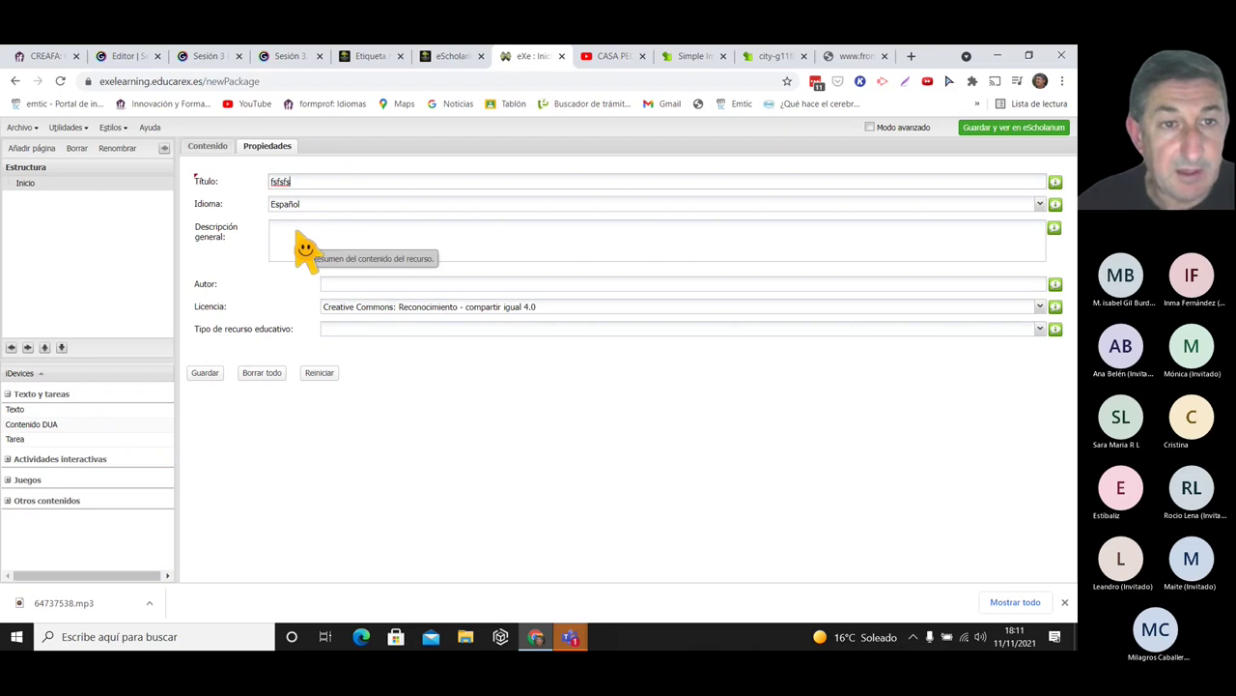
left_click(304, 247)
type("sfsfsf")
left_click(352, 284)
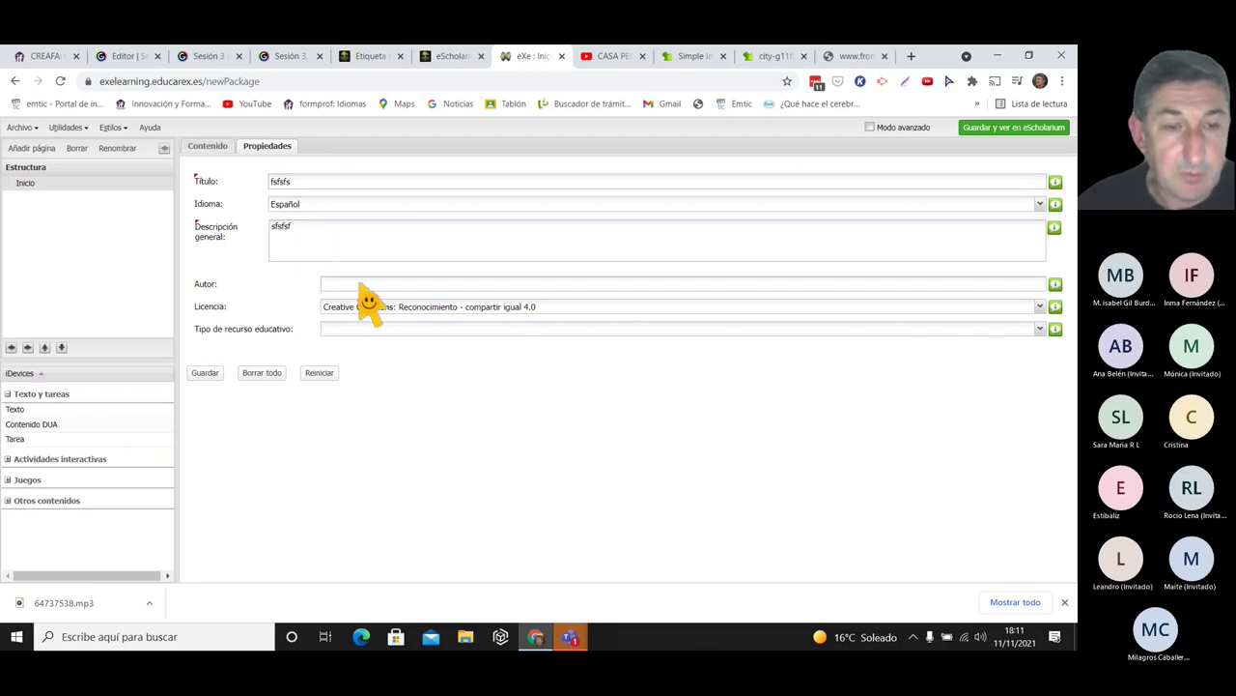
type("Mano")
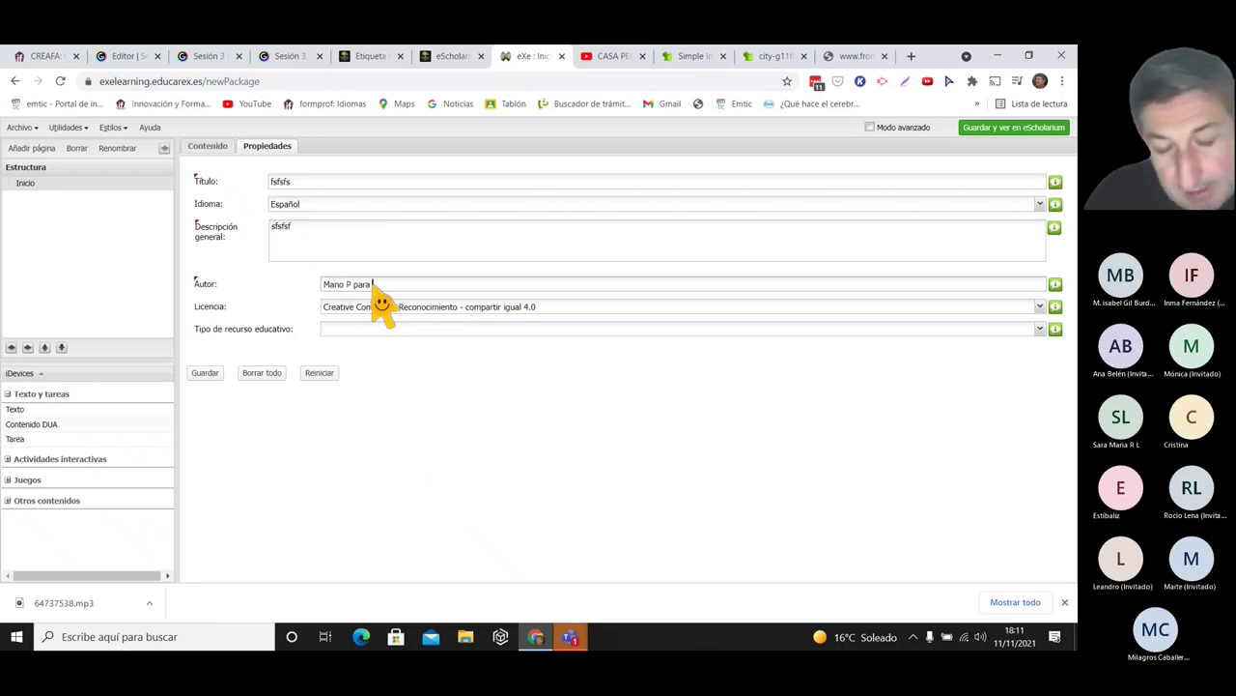
type("P para proyecto CREA. Innovated")
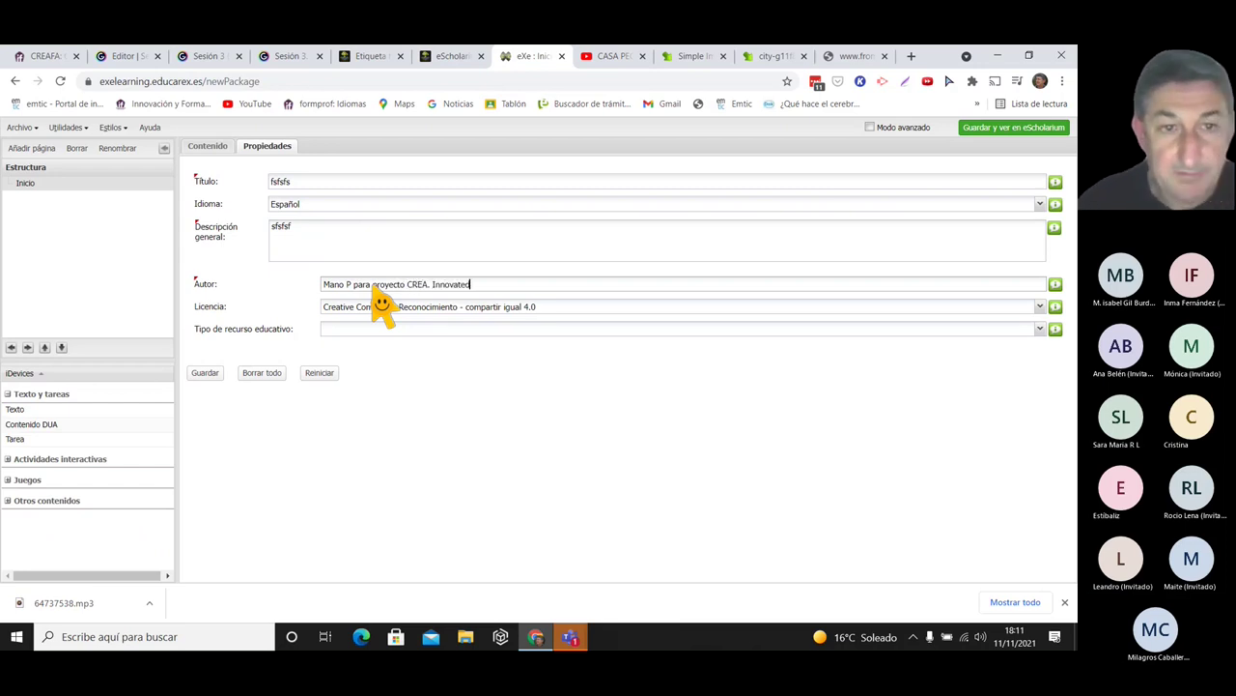
- Set the educational resource type to proyecto real and save the package properties
left_click(491, 331)
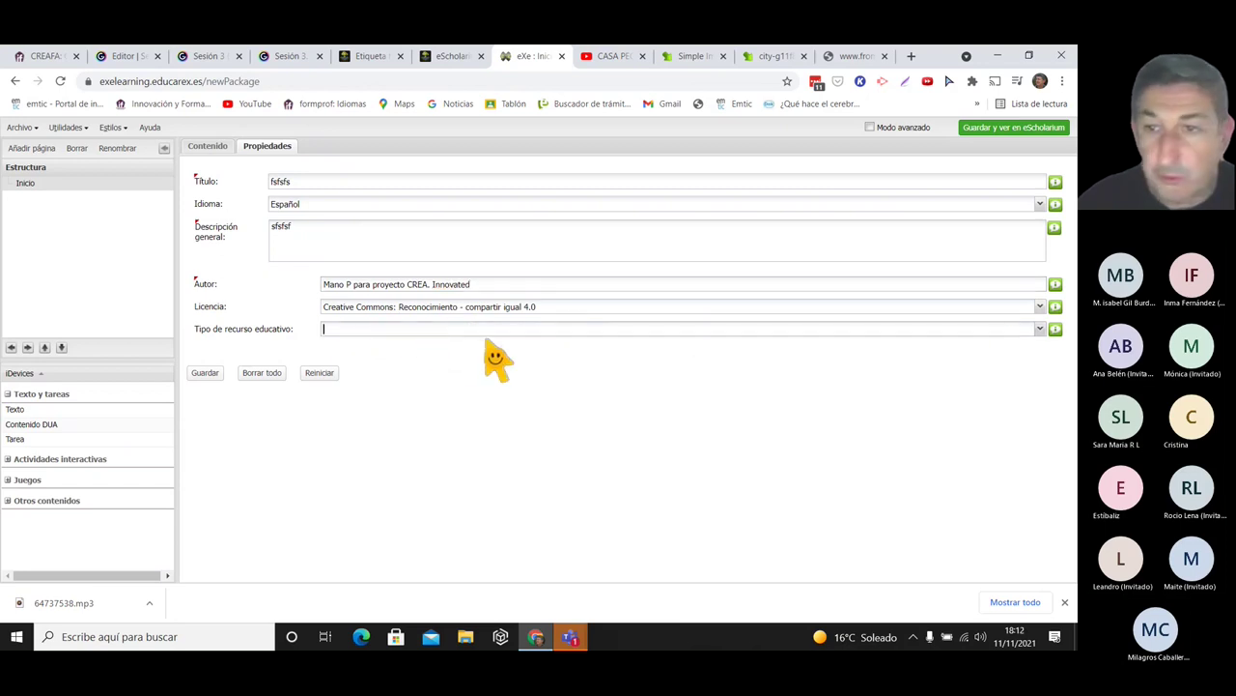
left_click(1039, 330)
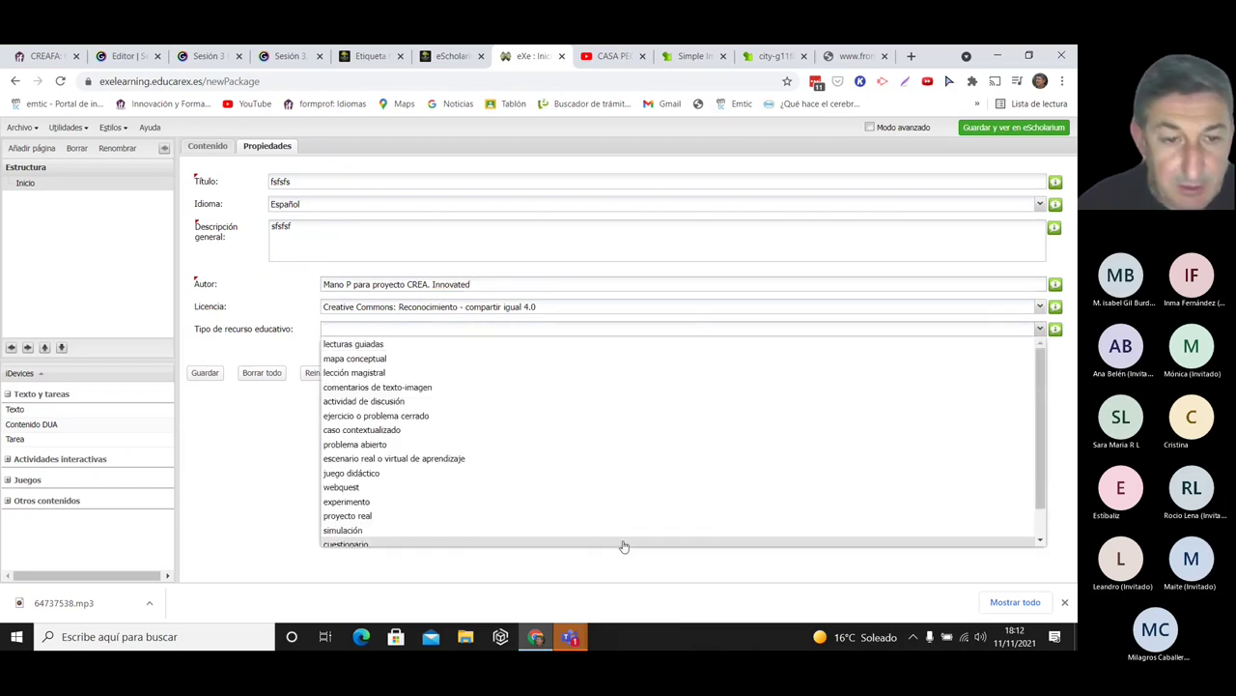
left_click(419, 518)
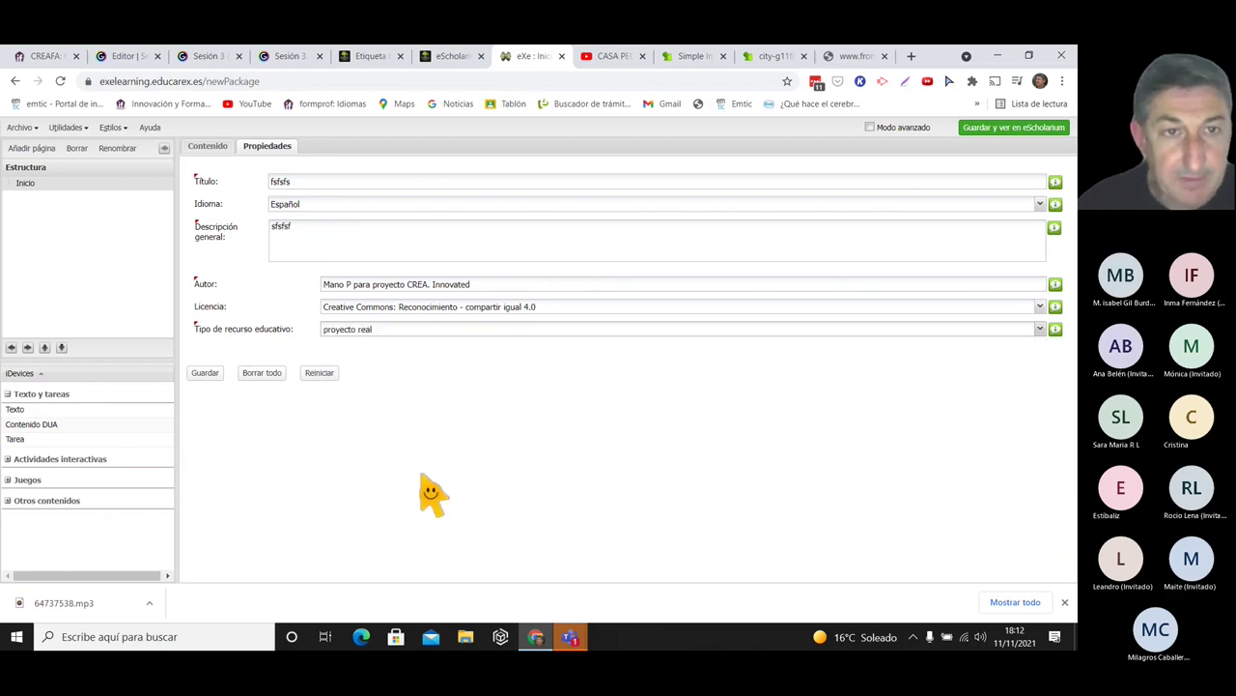
left_click(197, 374)
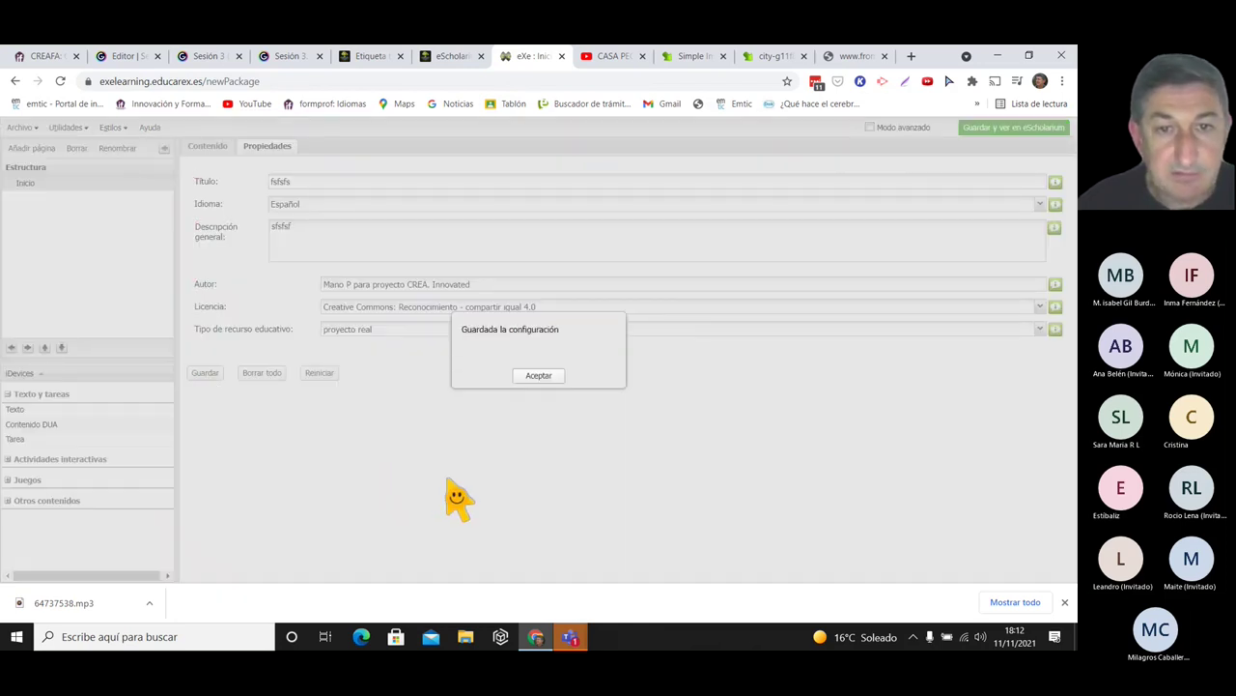
left_click(538, 376)
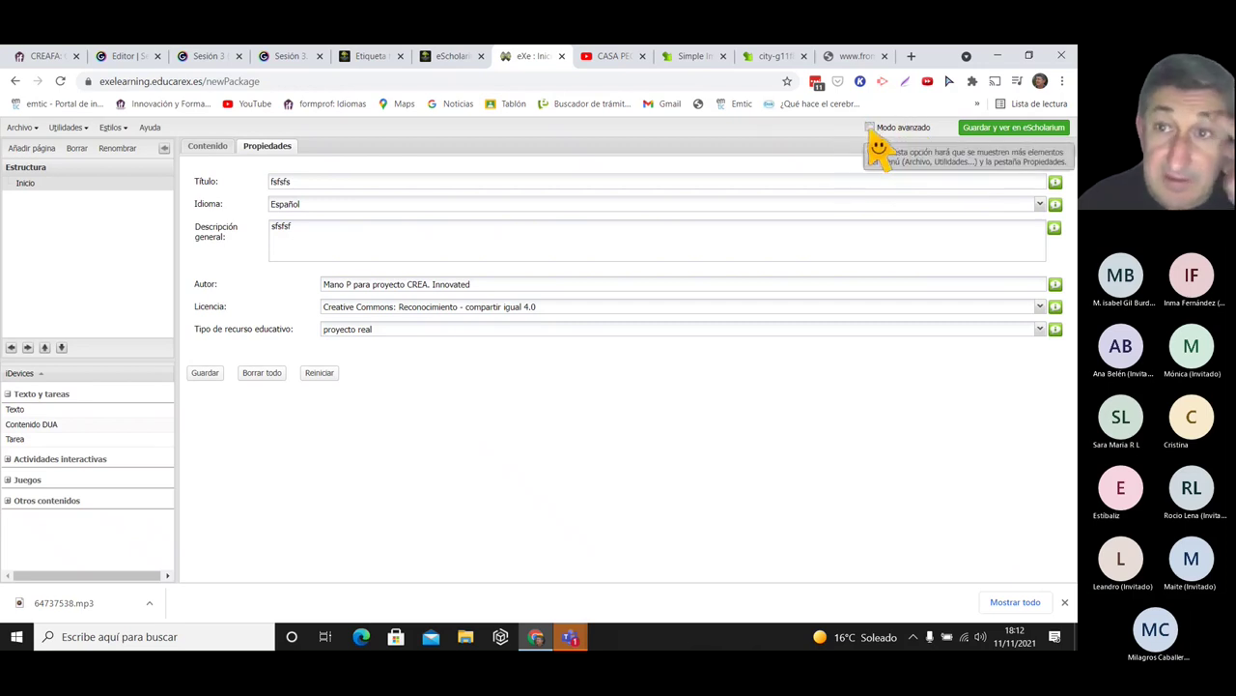
- Enable advanced mode and open the LOM-ES metadata's Palabra clave section
left_click(870, 128)
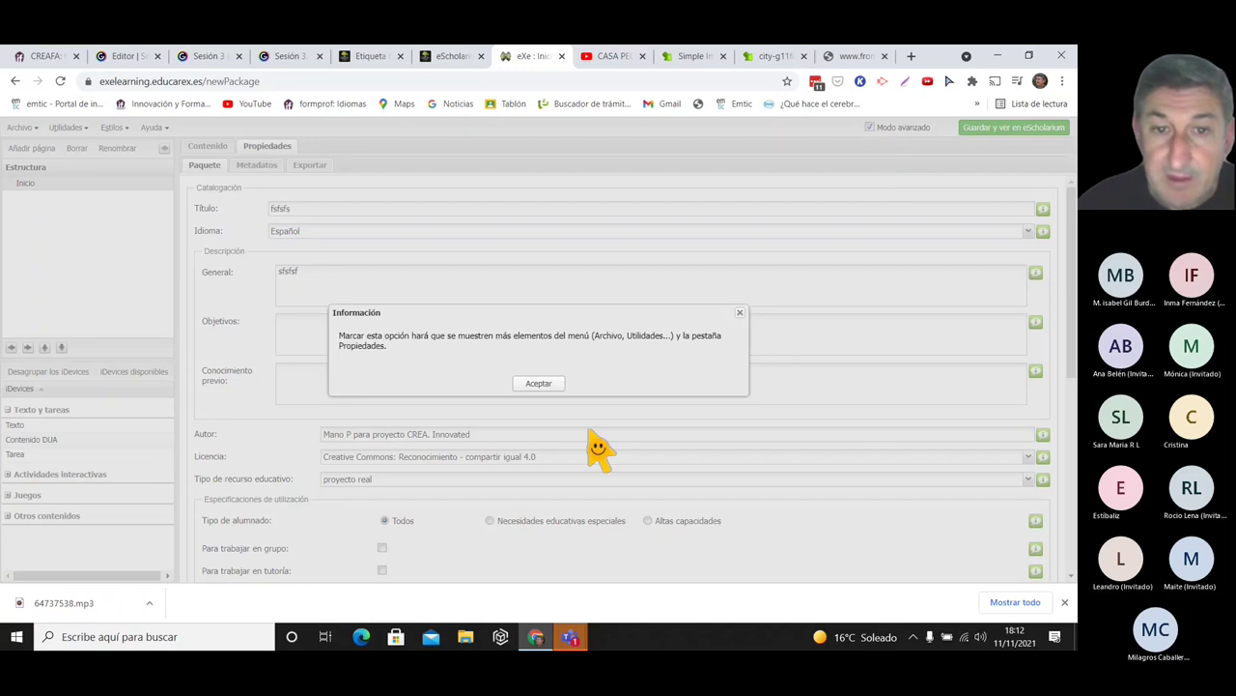
left_click(534, 384)
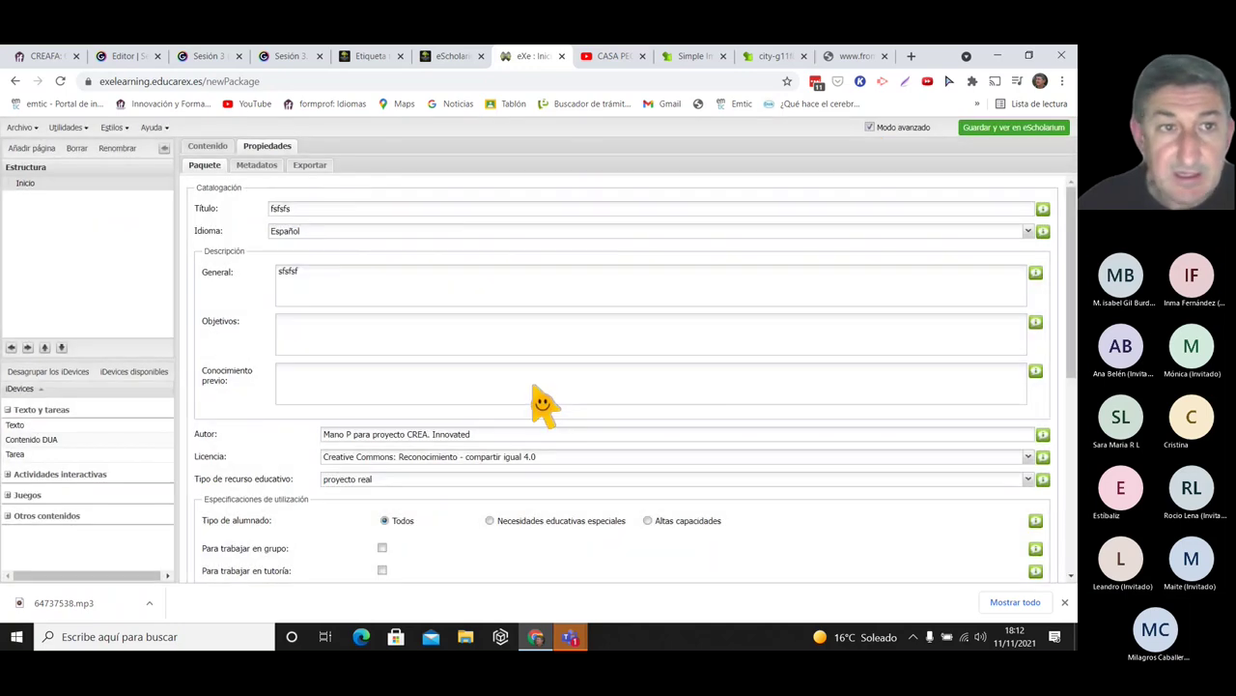
left_click(257, 166)
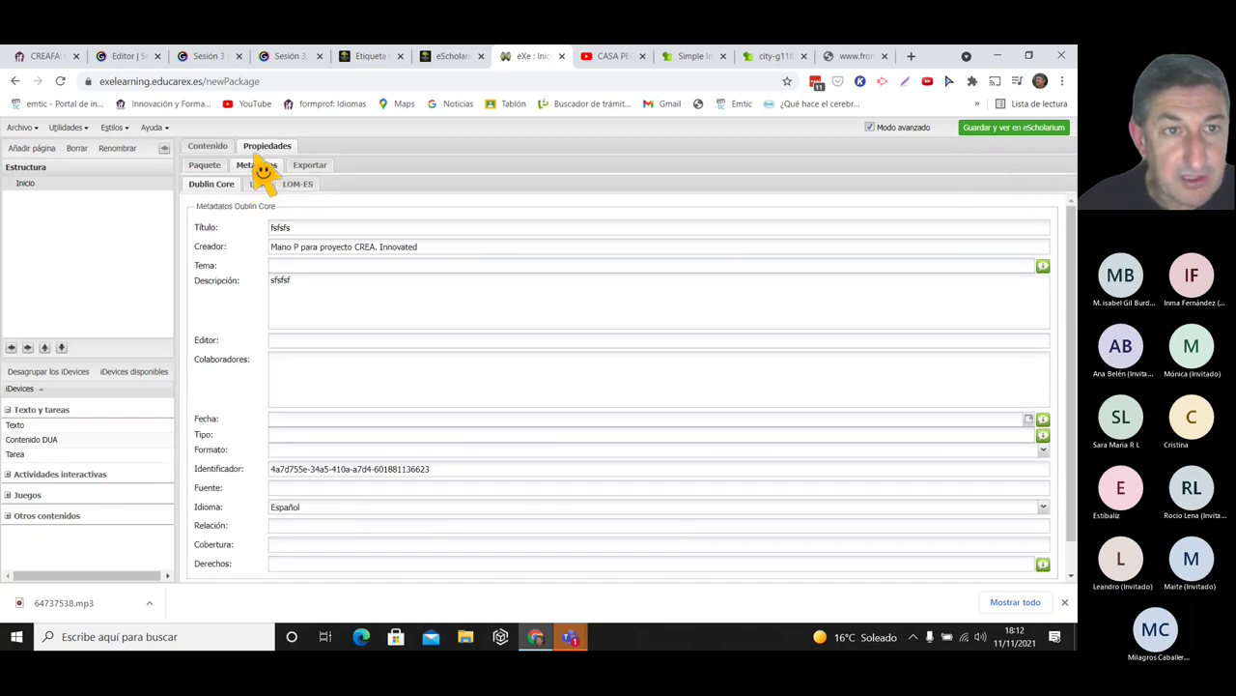
left_click(299, 188)
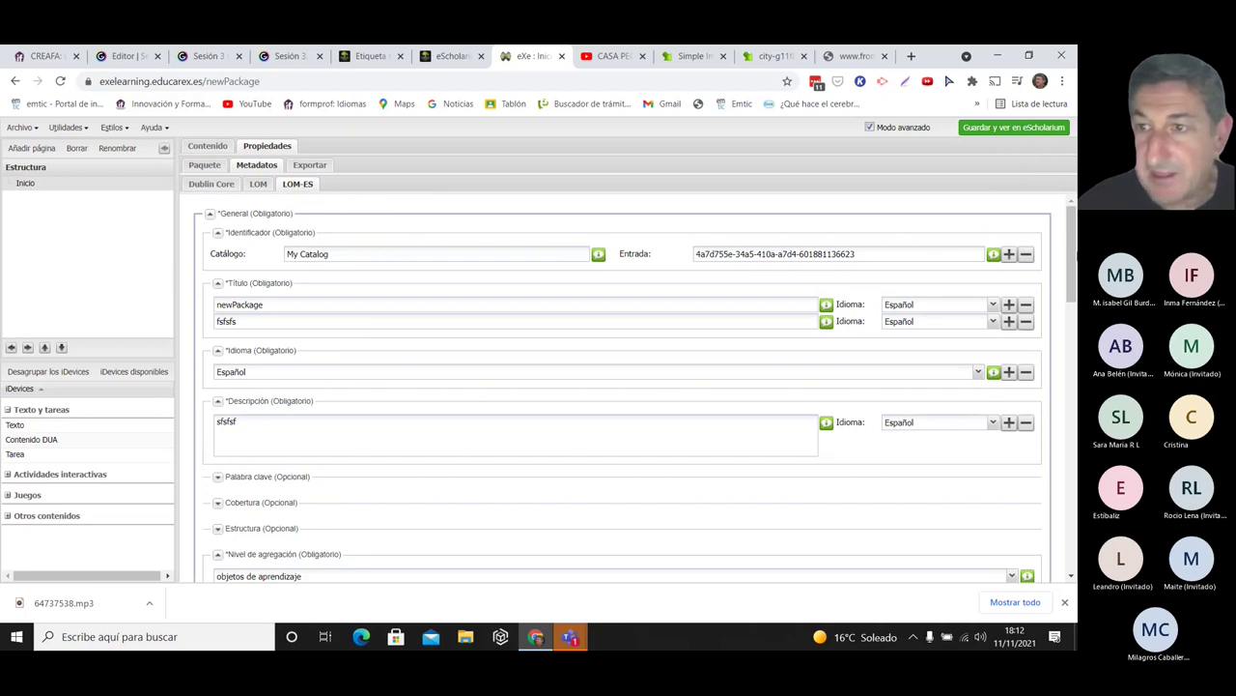
scroll(1070, 290, "down", 2)
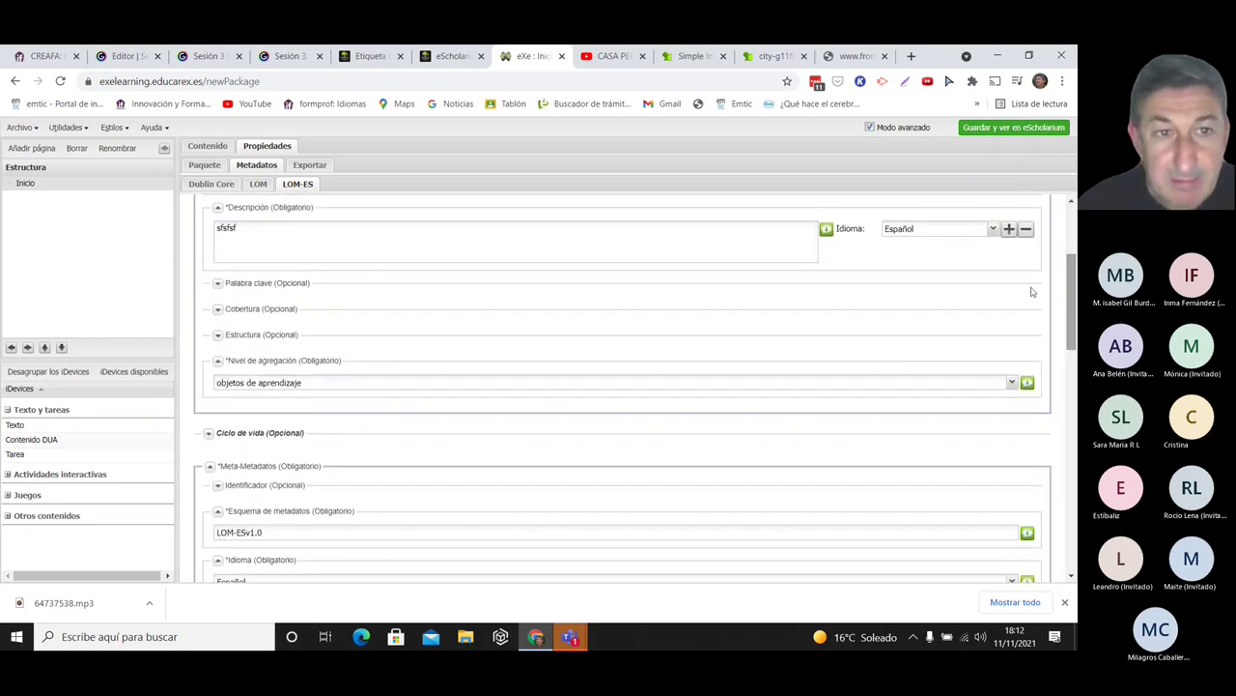
left_click(219, 284)
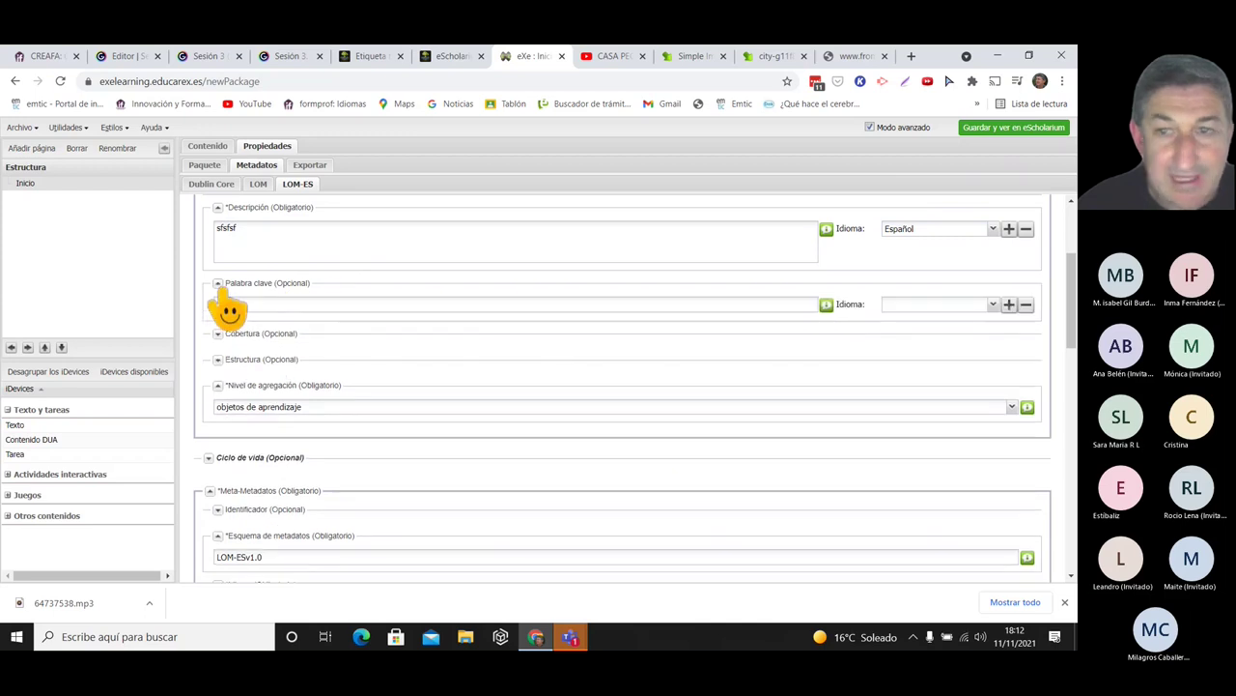
- Add keywords Innovated, ProyectoCREA, 1º ESO and Lengua y Literatura, each with language Español
type("Innovador")
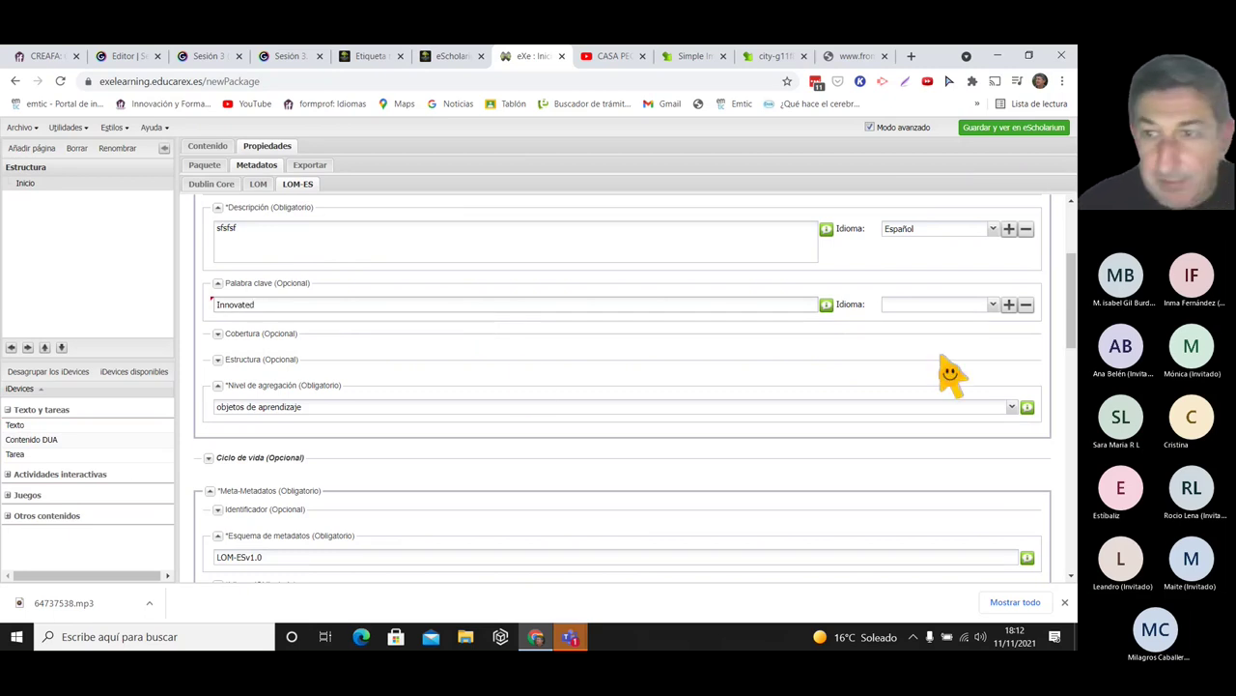
left_click(1010, 306)
left_click(1009, 305)
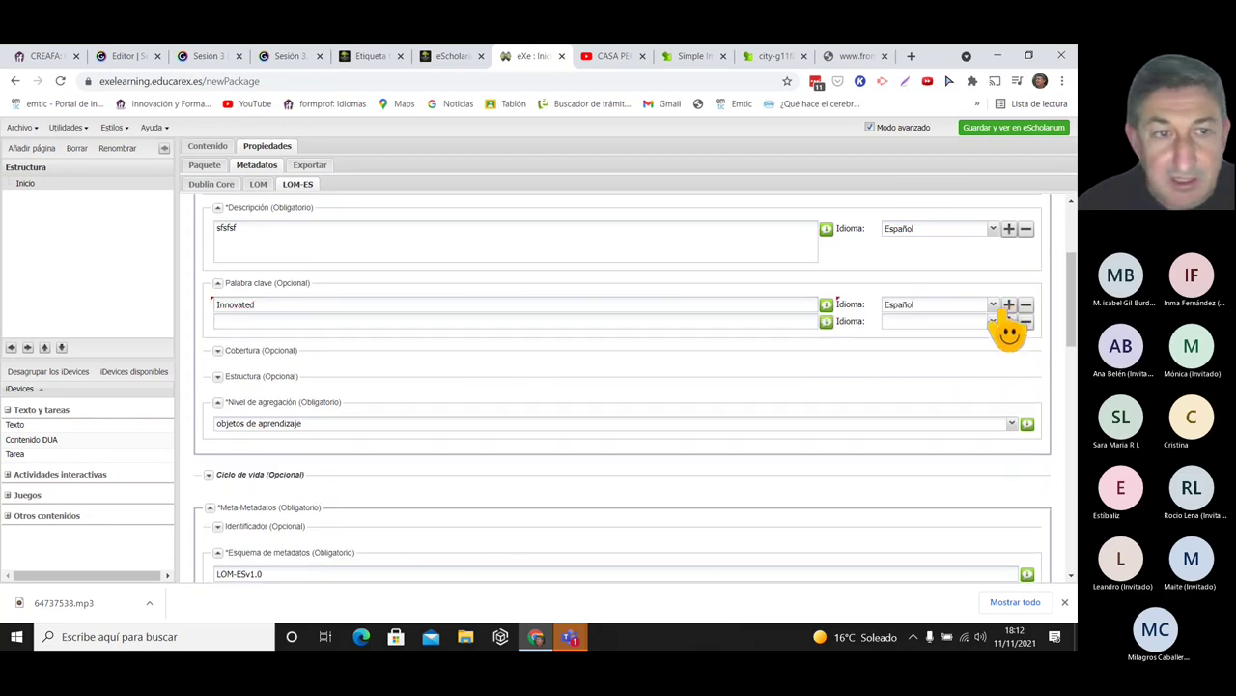
type("ProyectoCREA")
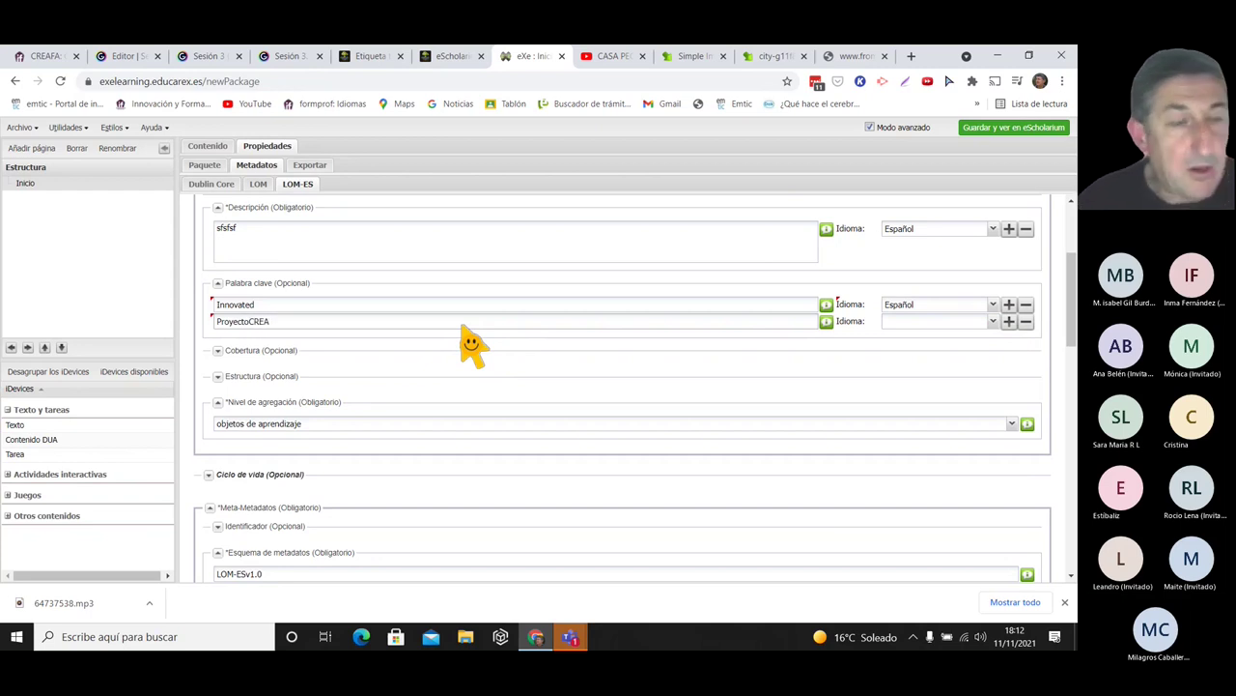
key("ctrl+a")
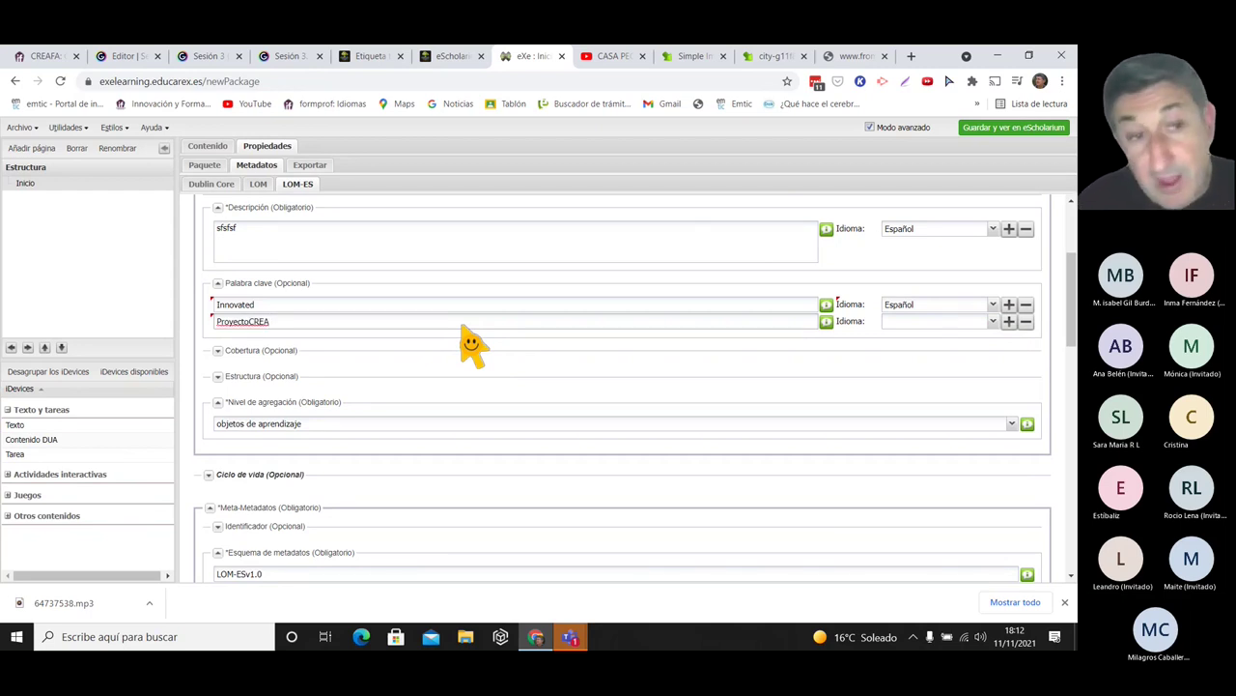
left_click(1009, 323)
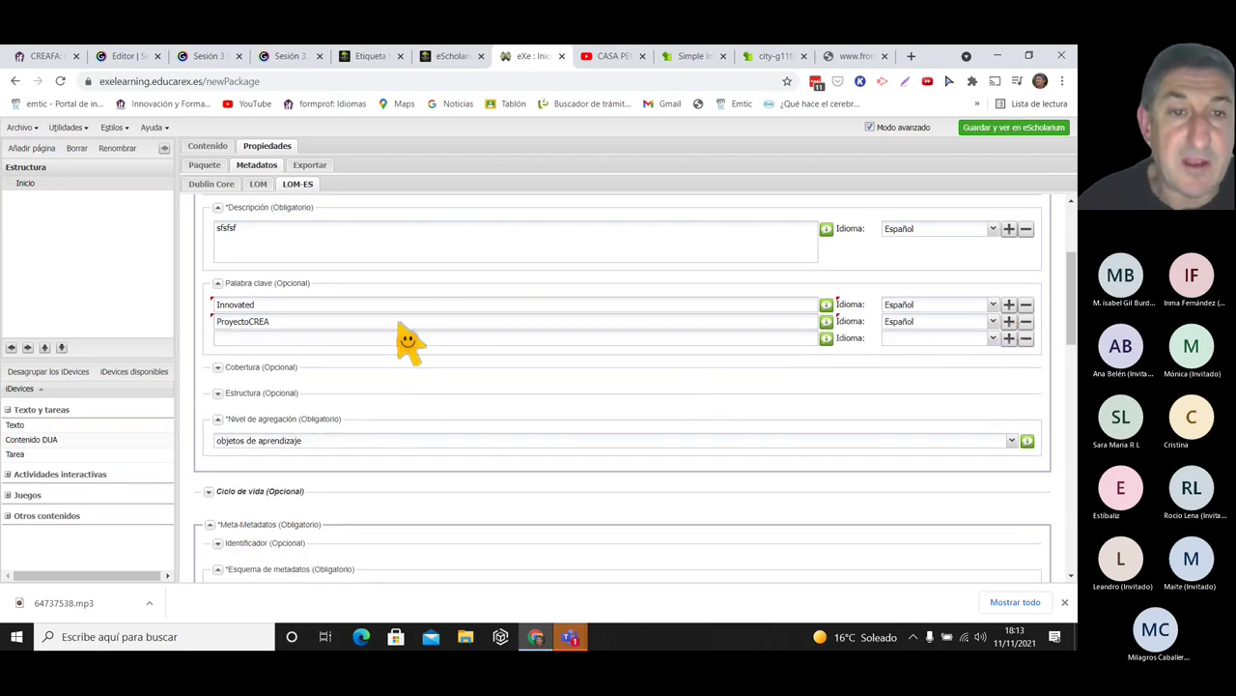
left_click(404, 338)
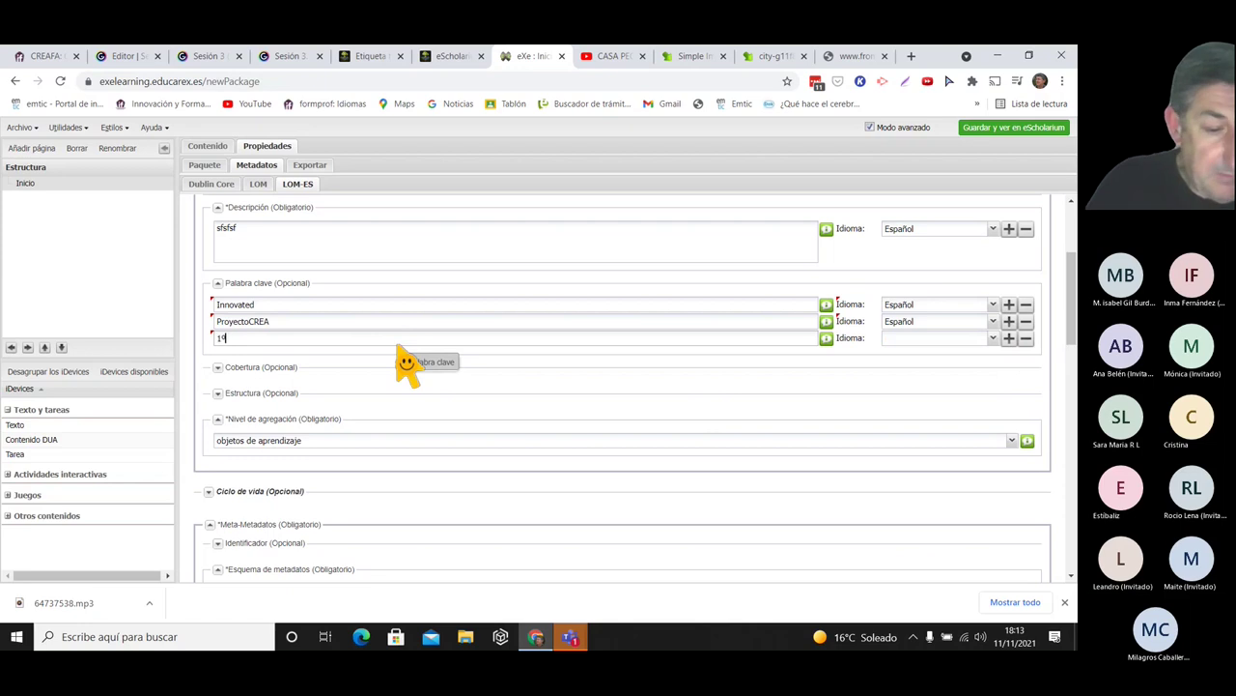
type("1º")
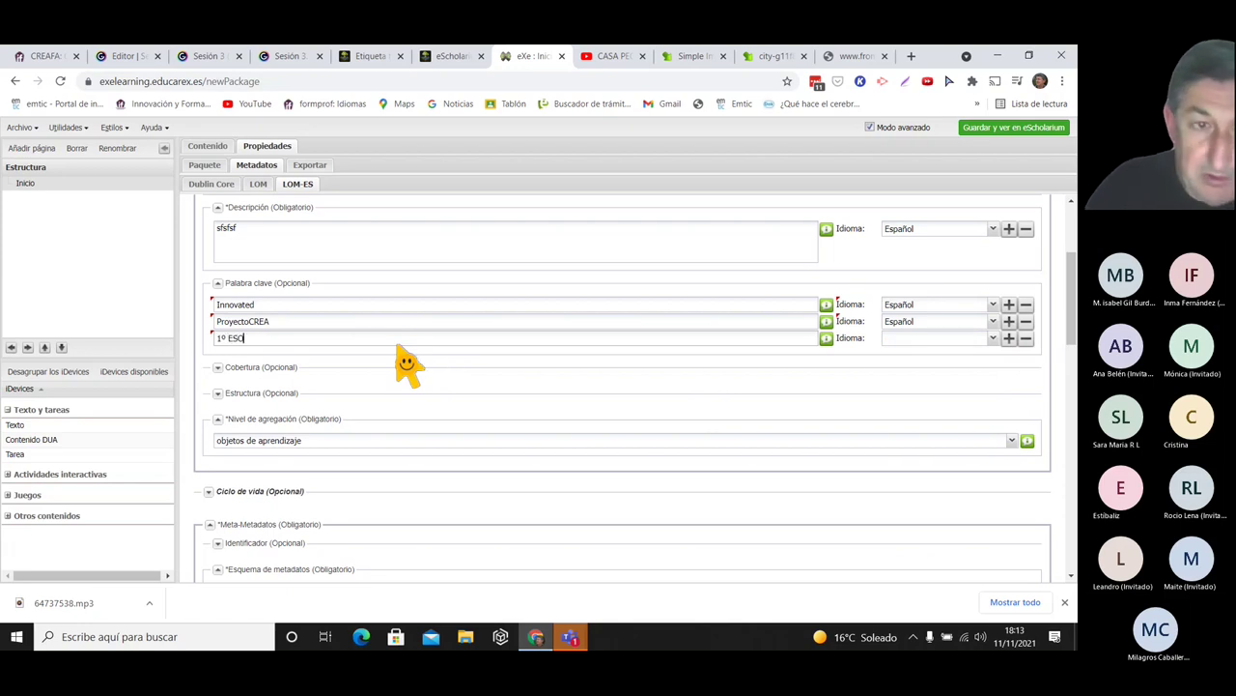
left_click(1010, 339)
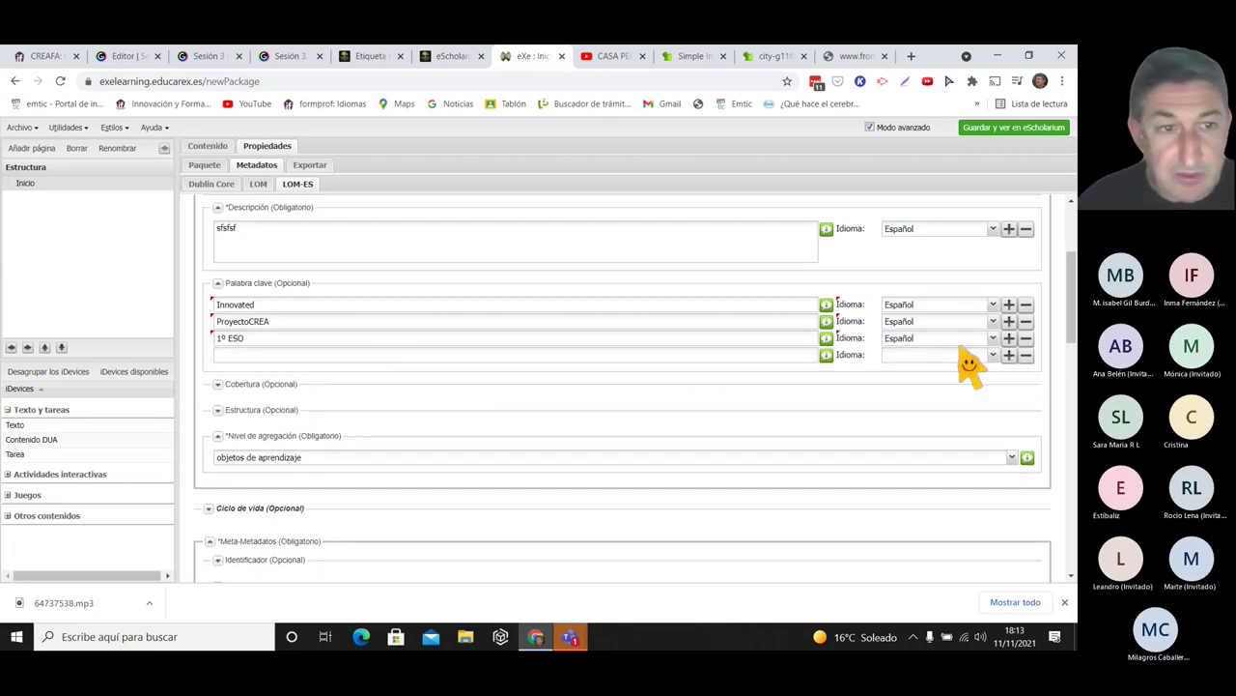
left_click(370, 356)
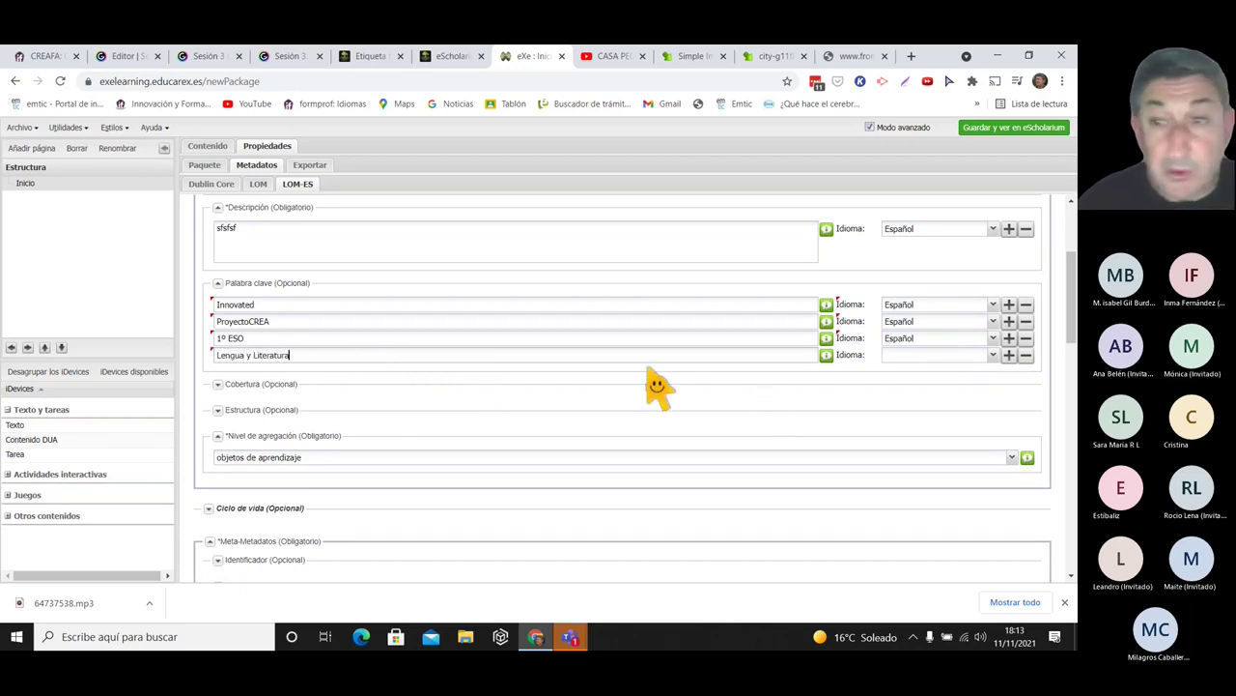
left_click(1009, 356)
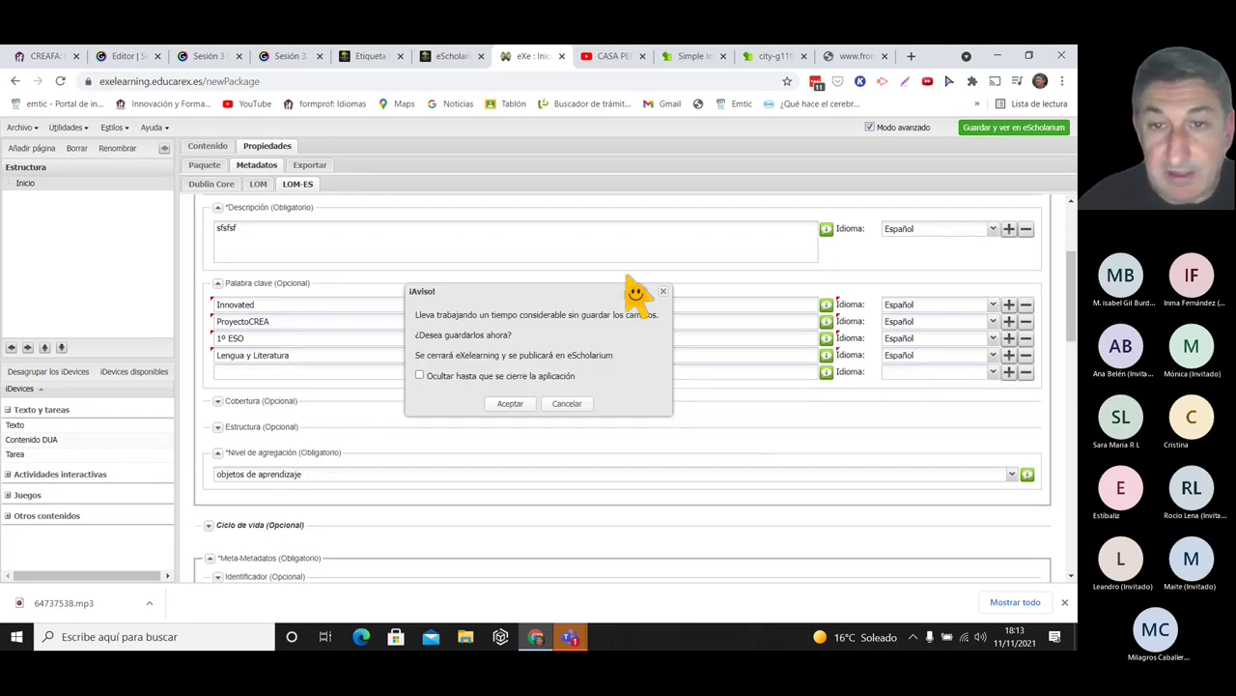
- Dismiss the unsaved-work warning and save the LOM-ES metadata
left_click(664, 292)
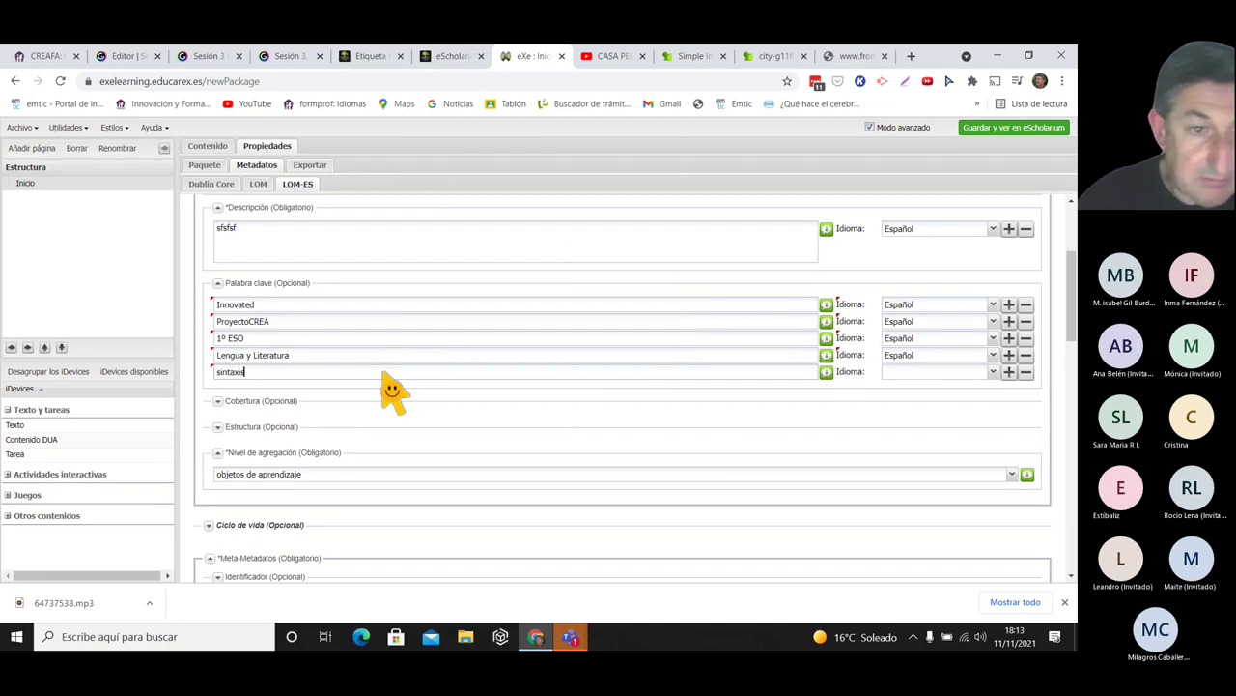
left_click_drag(1074, 303, 1072, 537)
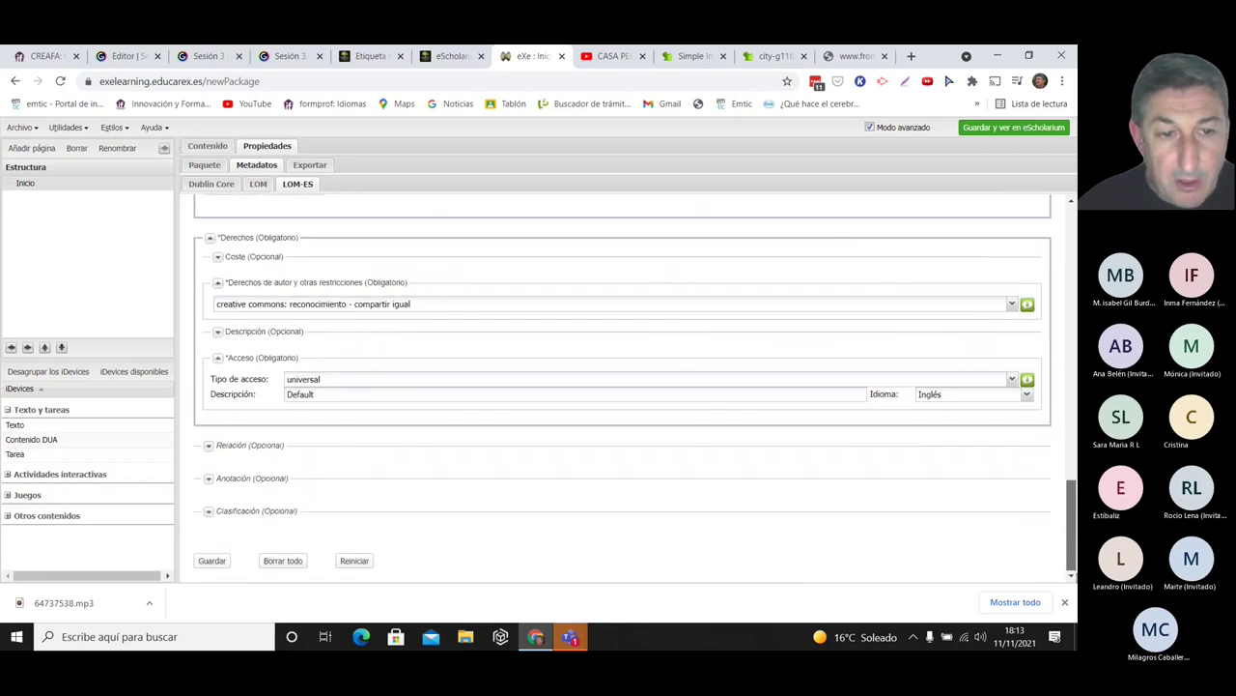
left_click(211, 561)
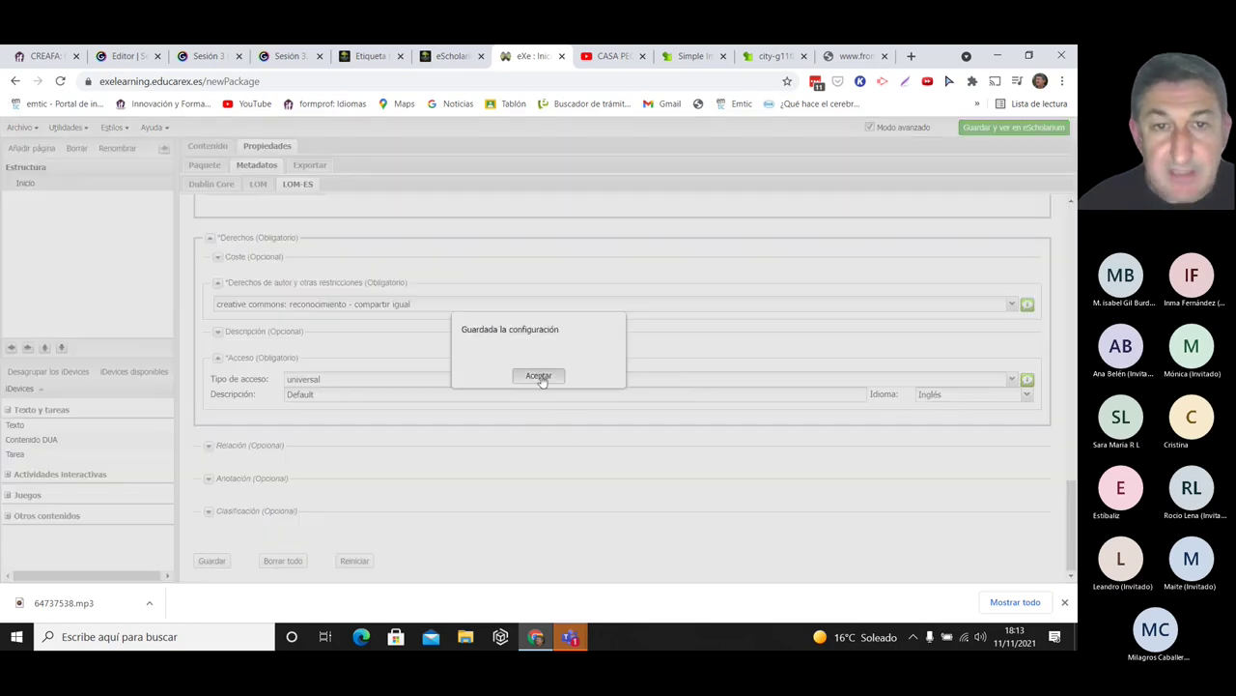
left_click(544, 378)
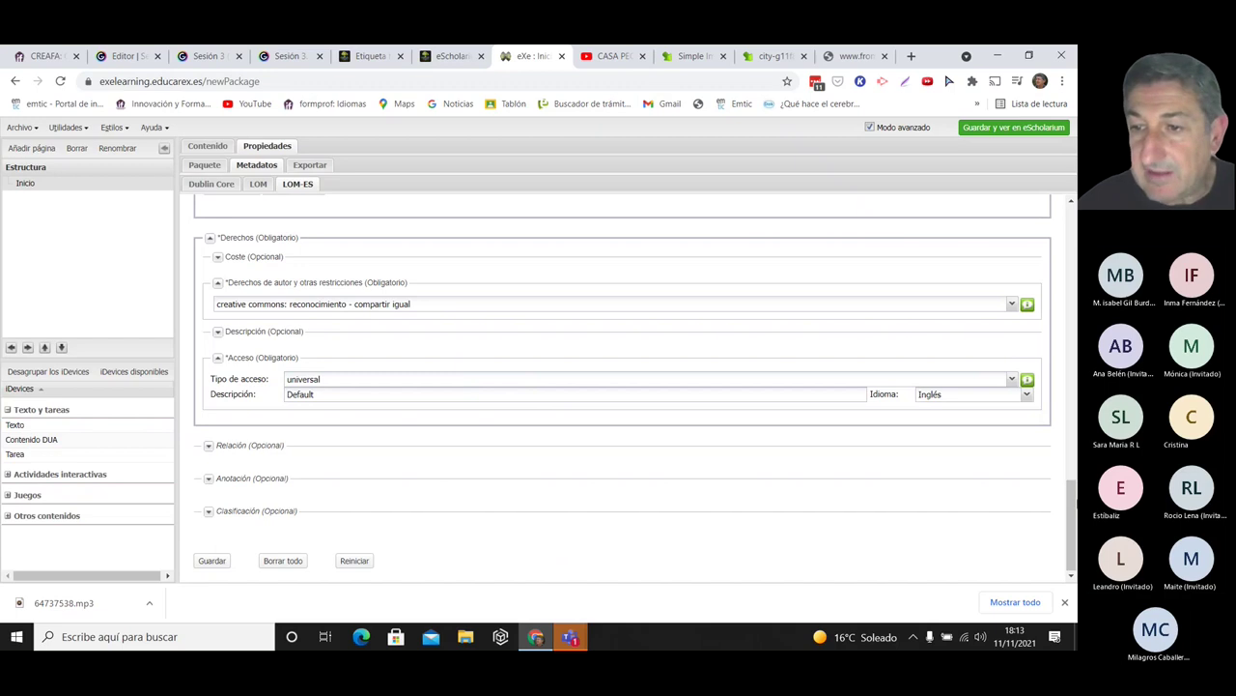
- In the simple properties form re-enter 'sfsfsf', then return to the advanced metadata view
left_click_drag(1071, 521, 1072, 246)
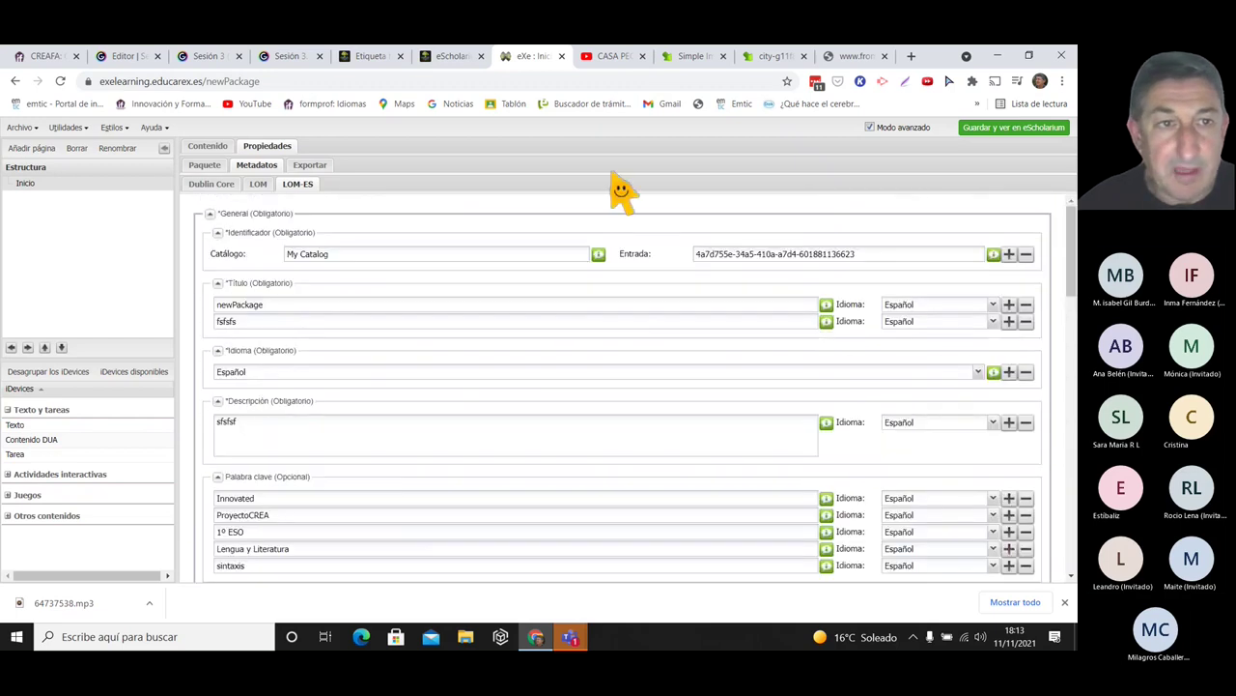
left_click(872, 133)
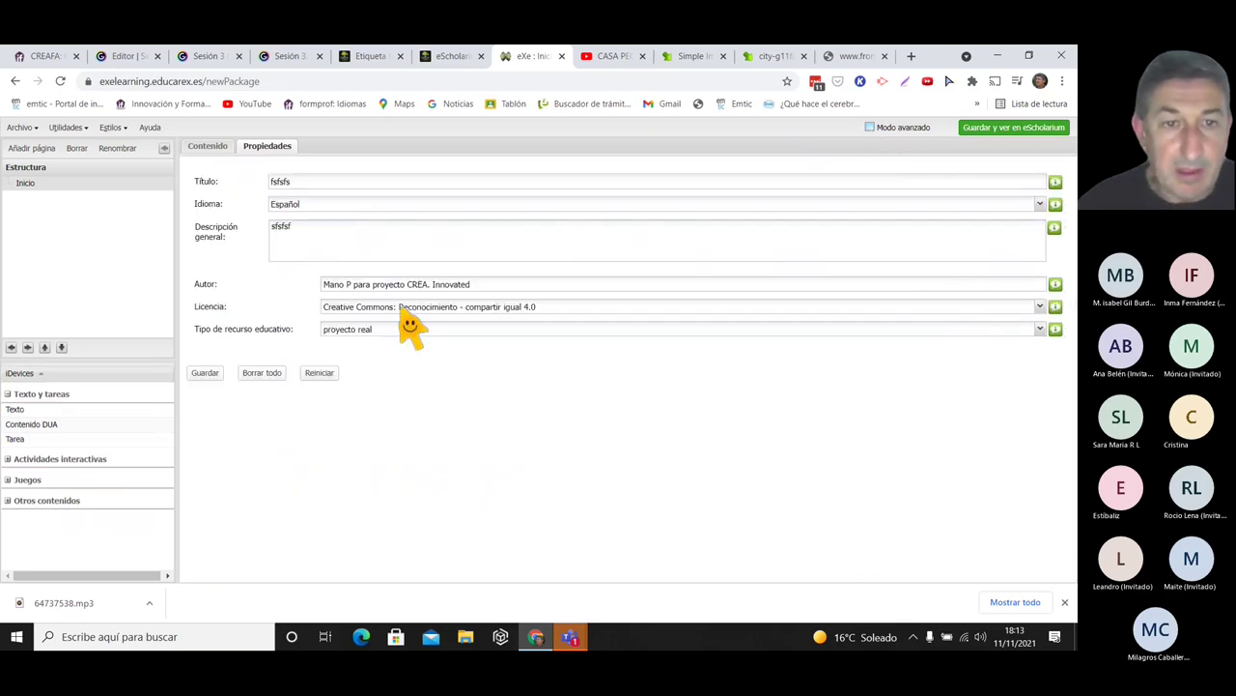
left_click(282, 229)
type("sfsfsf")
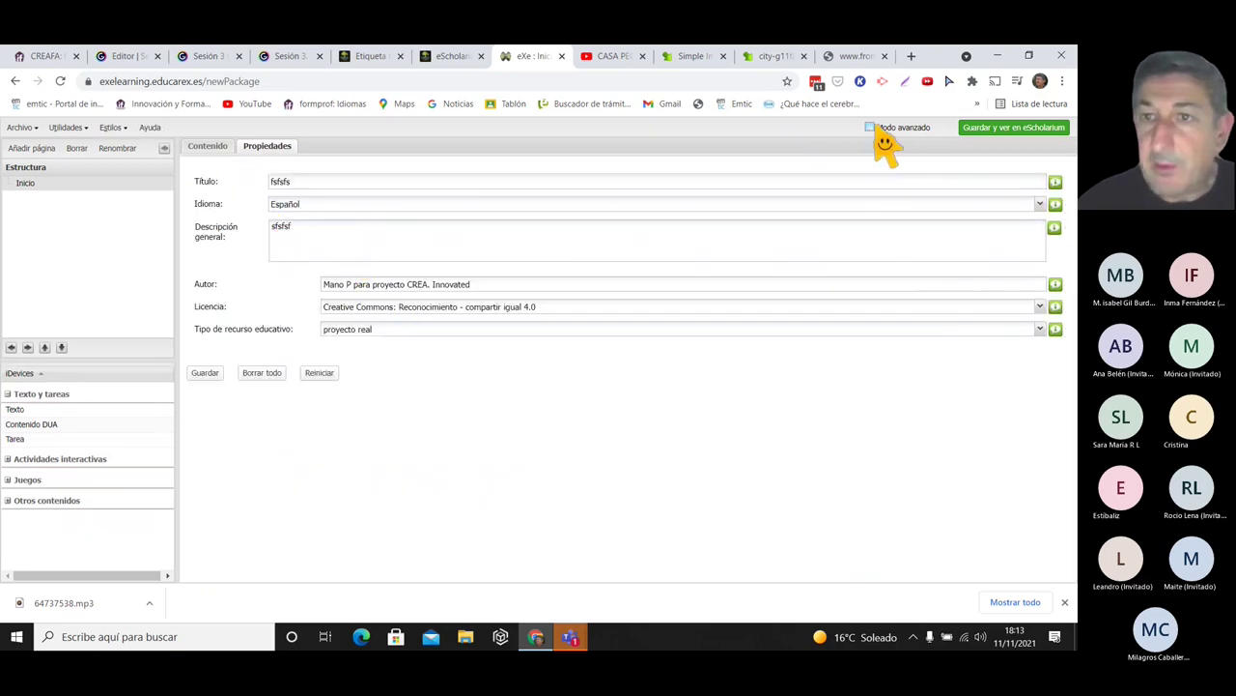
left_click(872, 128)
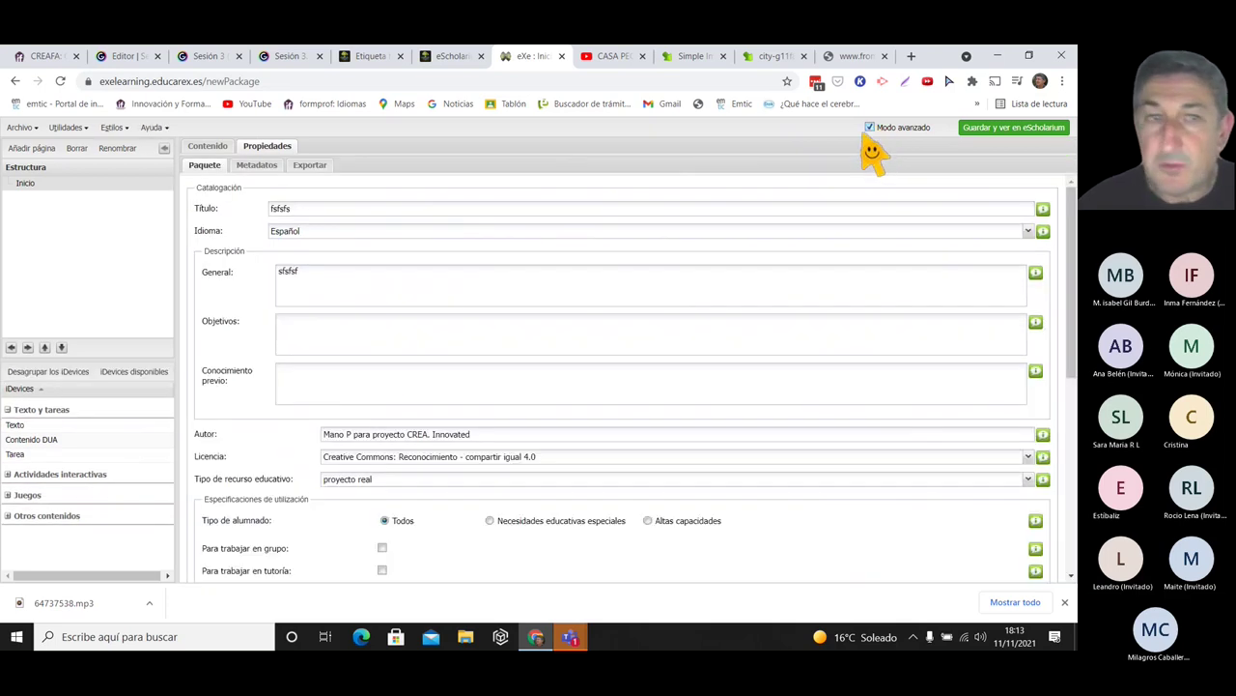
left_click(259, 166)
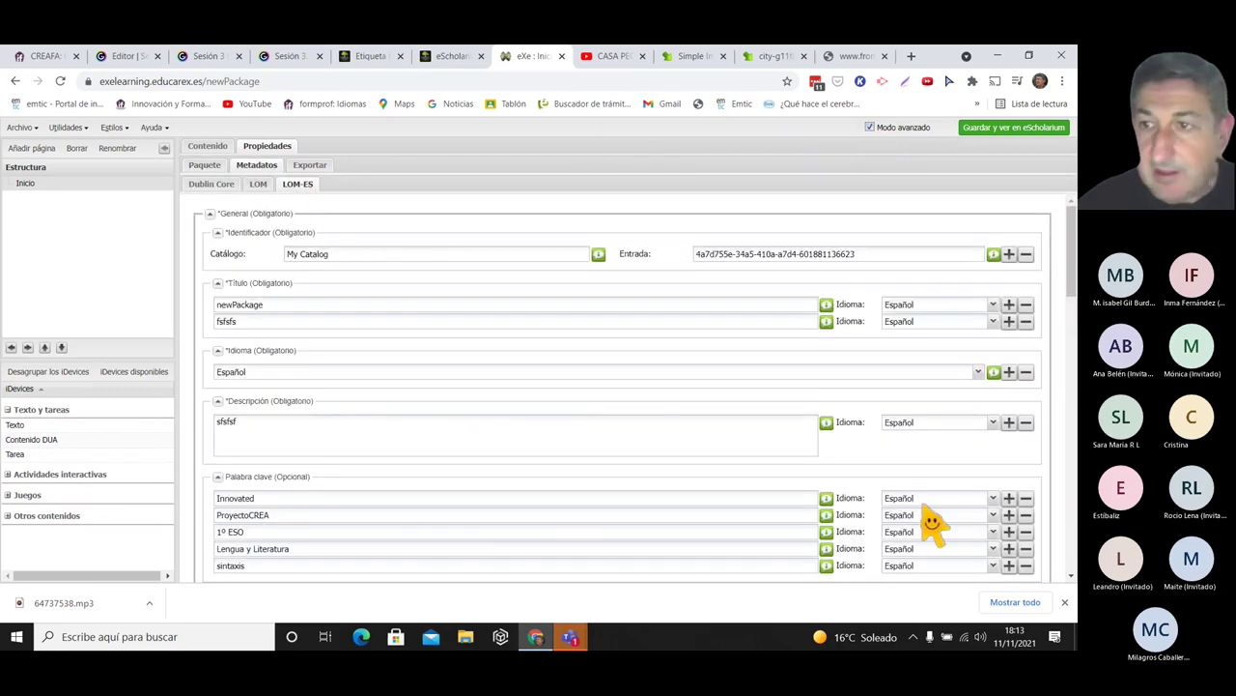
left_click_drag(1074, 280, 1074, 277)
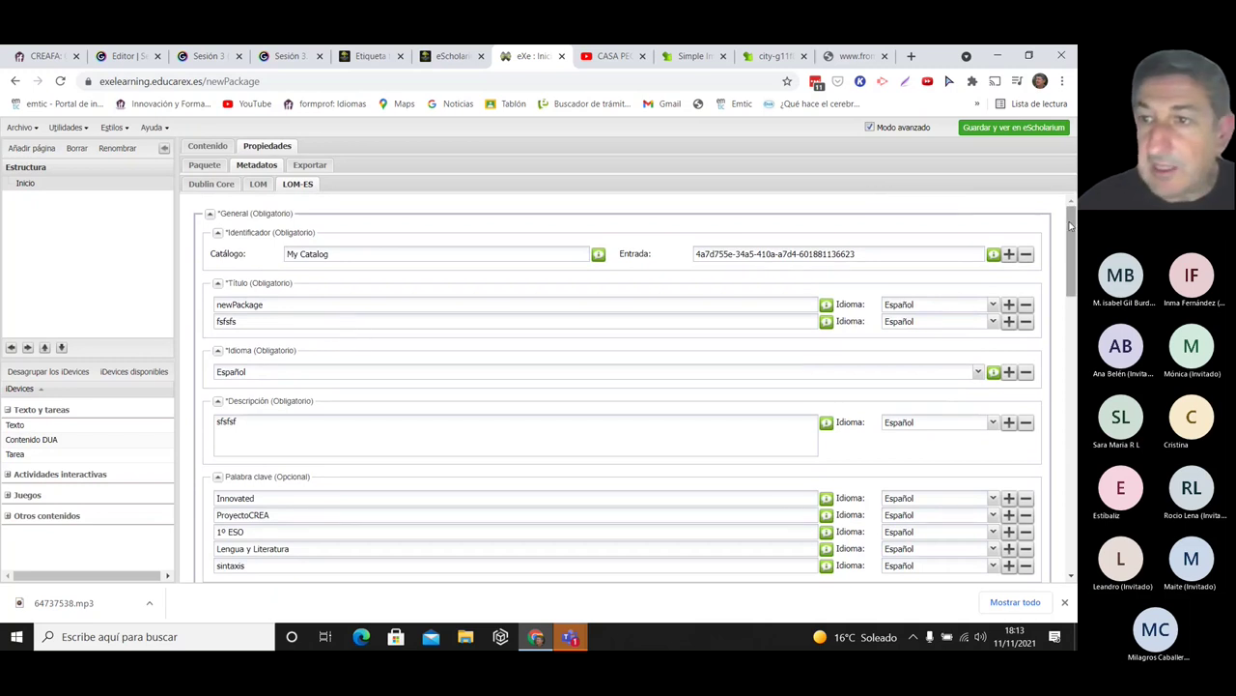
- Publish the package to eScholarium with its current metadata and sign in with the saved account
left_click(1014, 129)
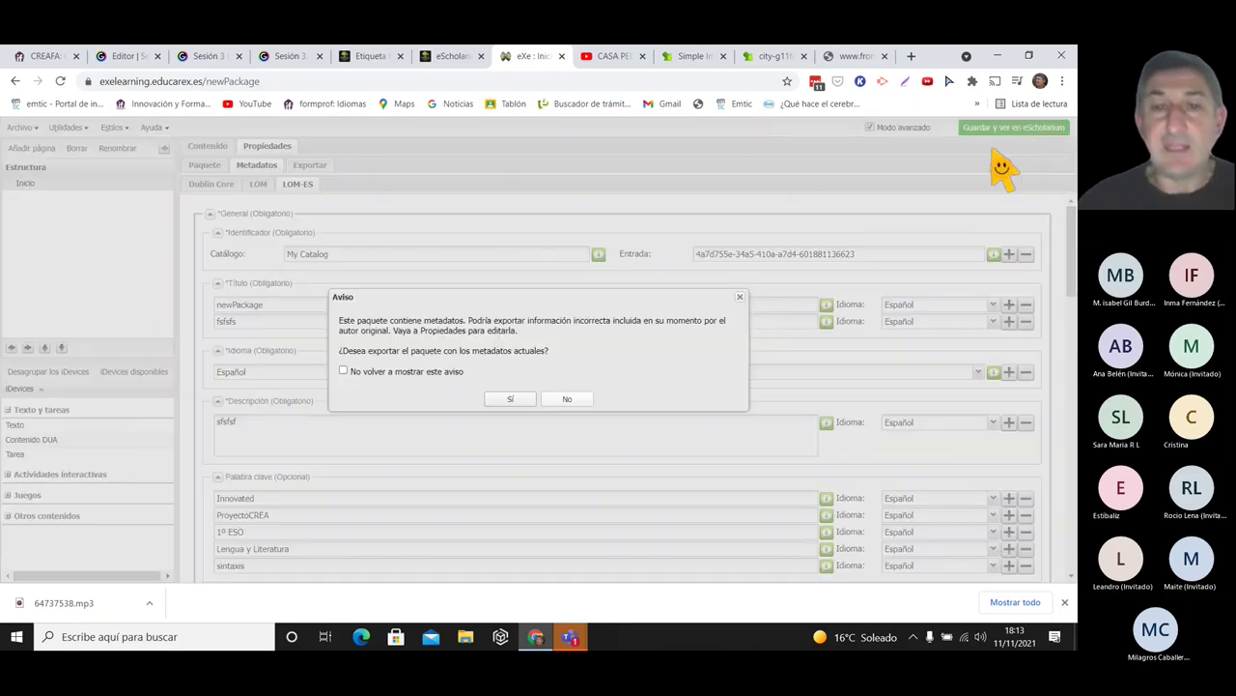
left_click(518, 404)
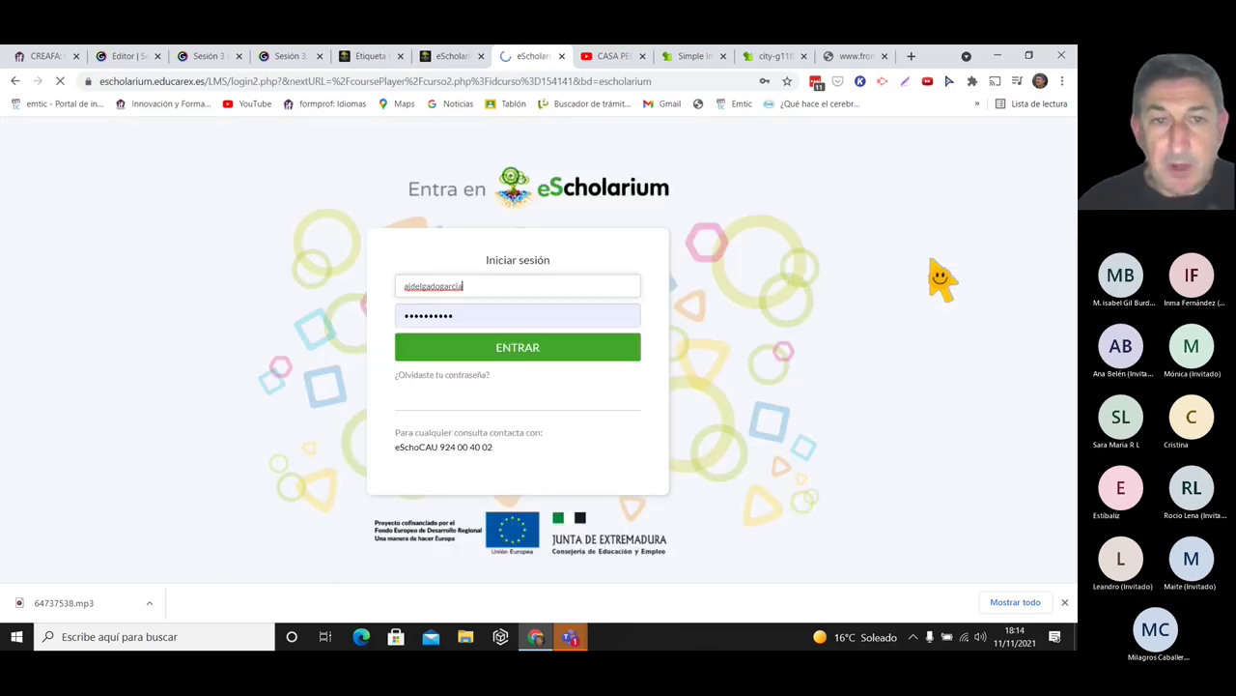
left_click(568, 291)
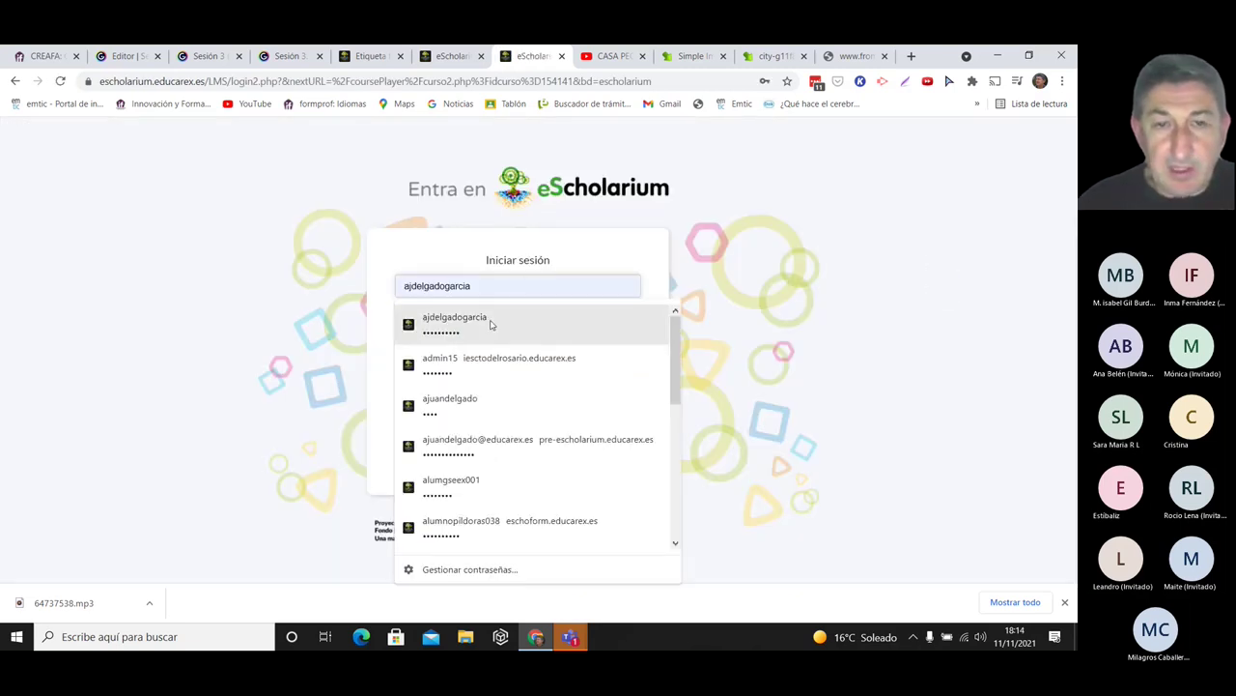
left_click(491, 324)
left_click(501, 350)
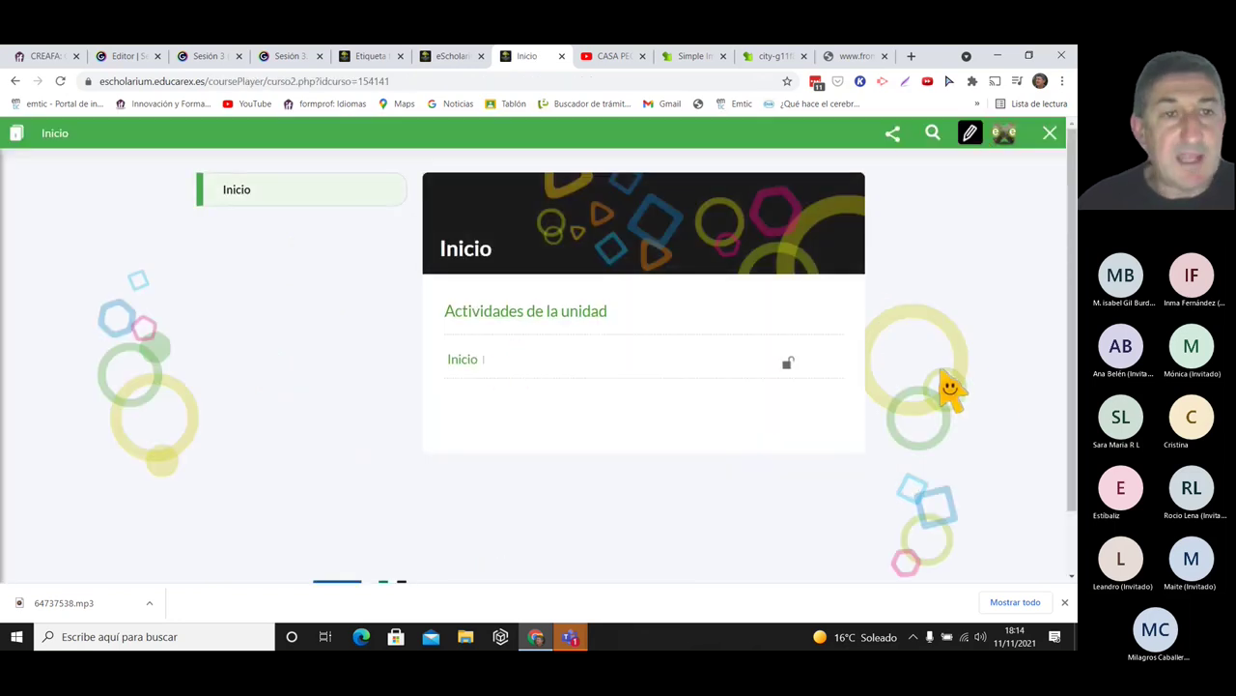
- Edit the book, choosing the CREA INNOVATED author entry and description 'sfsfsf'
left_click(970, 135)
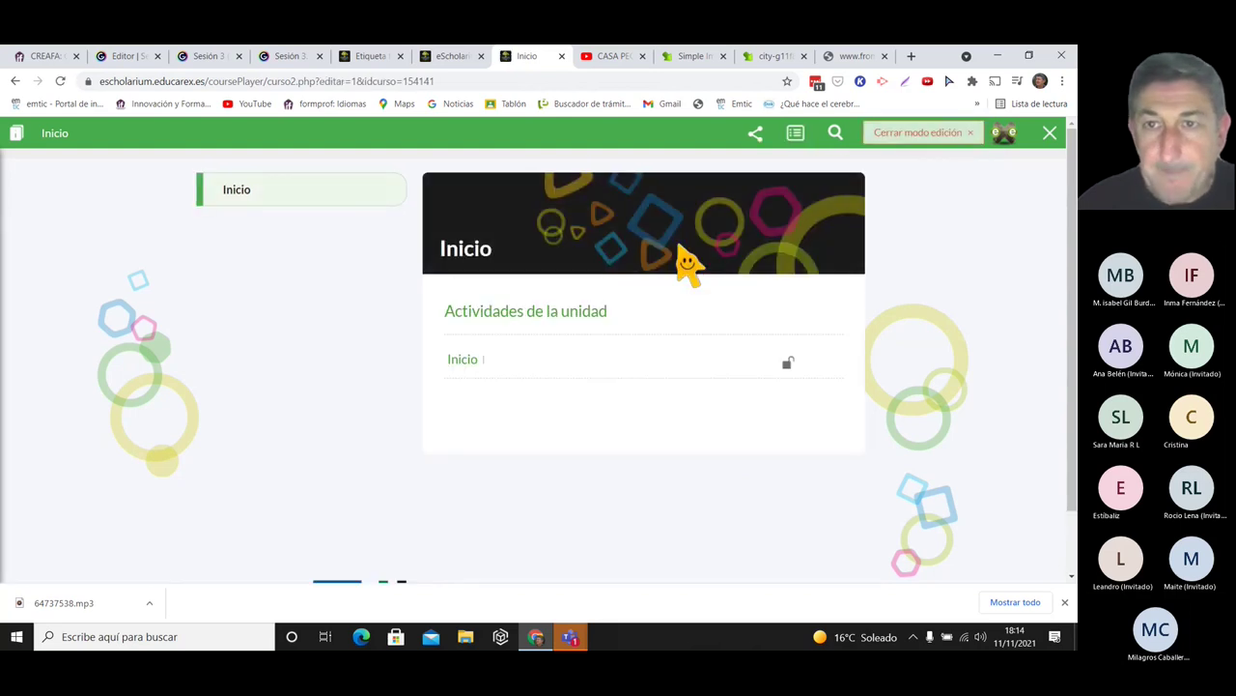
left_click(796, 135)
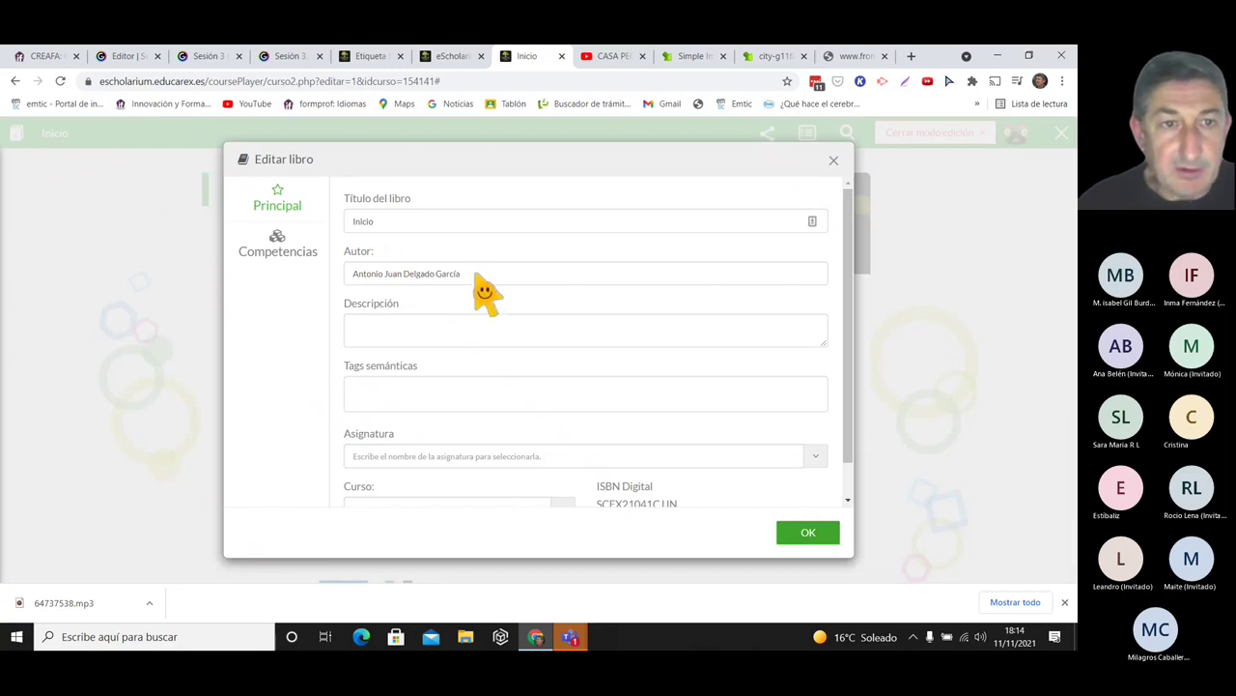
left_click(483, 278)
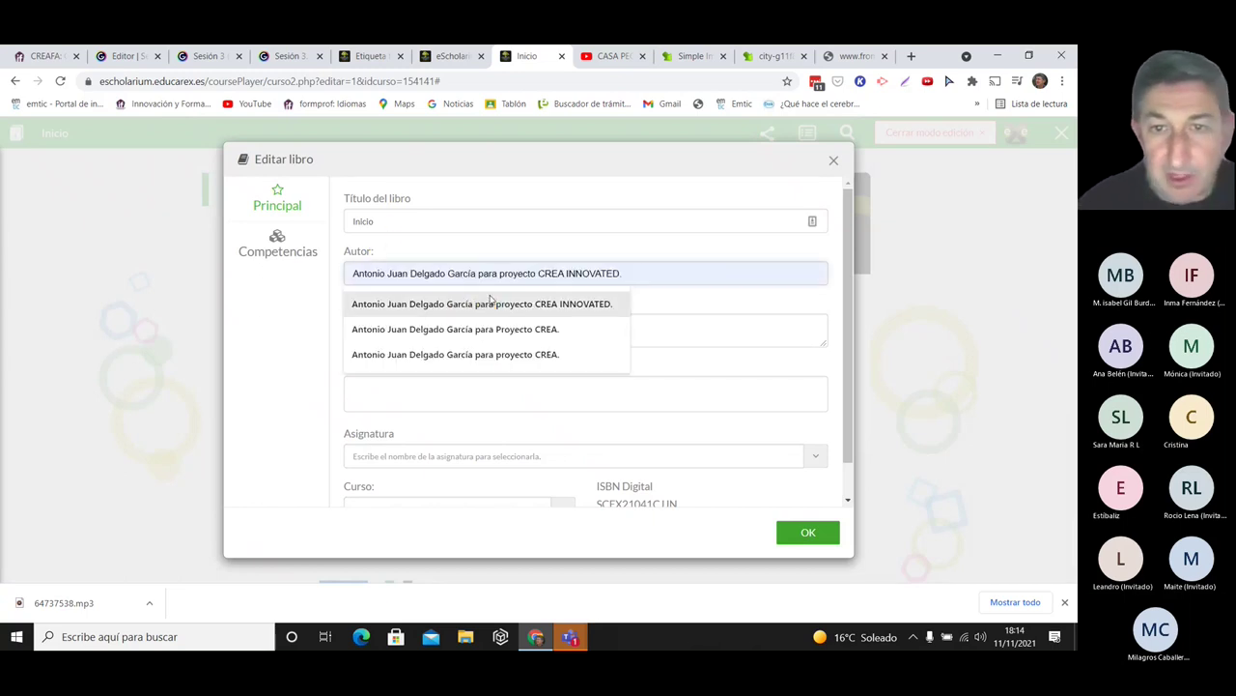
left_click(508, 303)
left_click(425, 333)
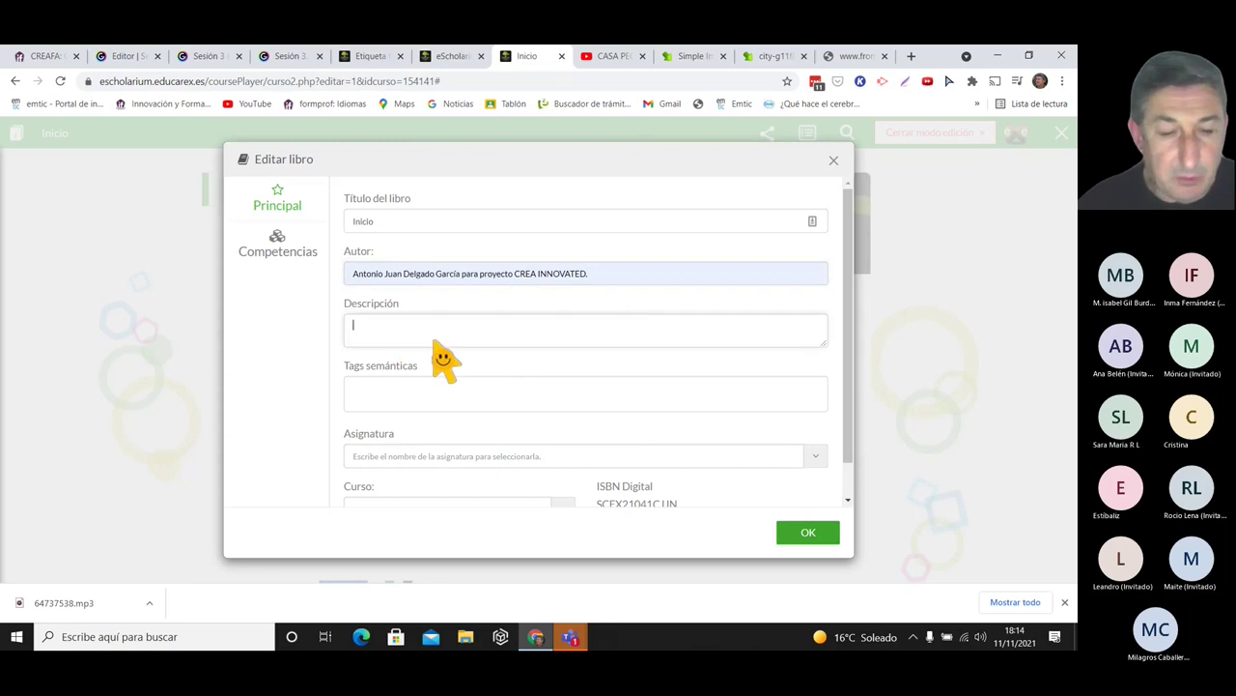
type("(")
type("sfsfsfsf")
- Add semantic tags Innovated, ProyectoCREA, eso, lengua and sintaxis to the book
left_click(411, 404)
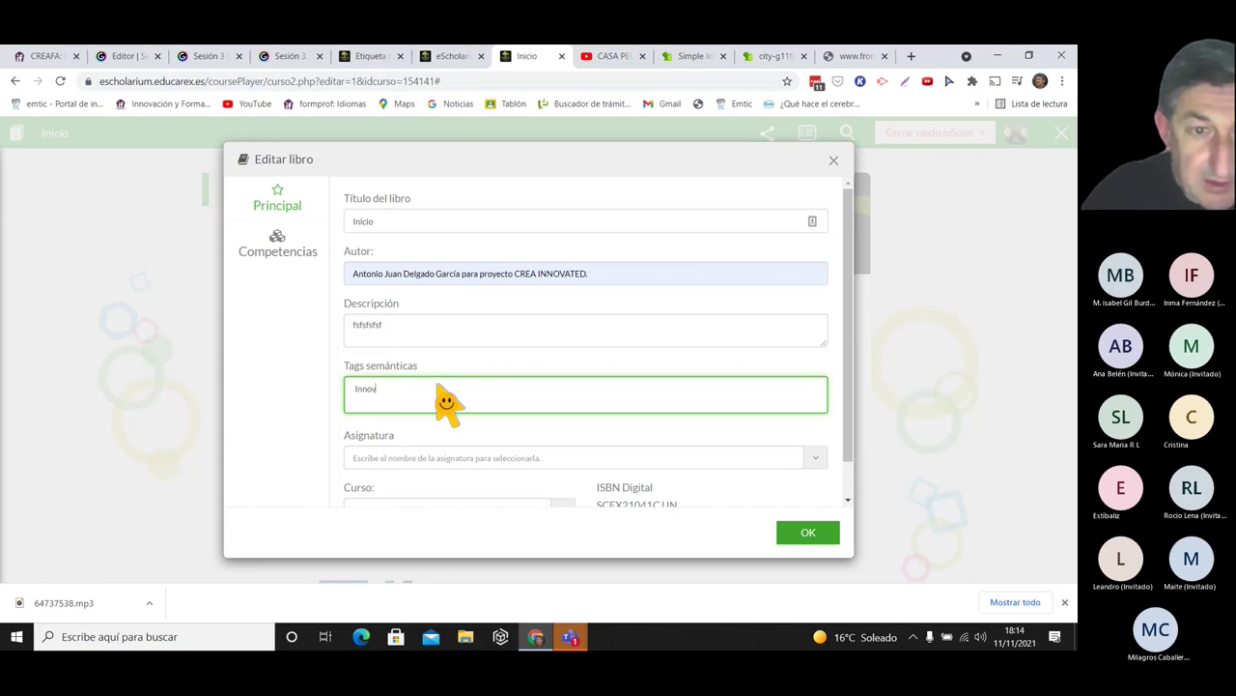
type("Innovated")
key("Return")
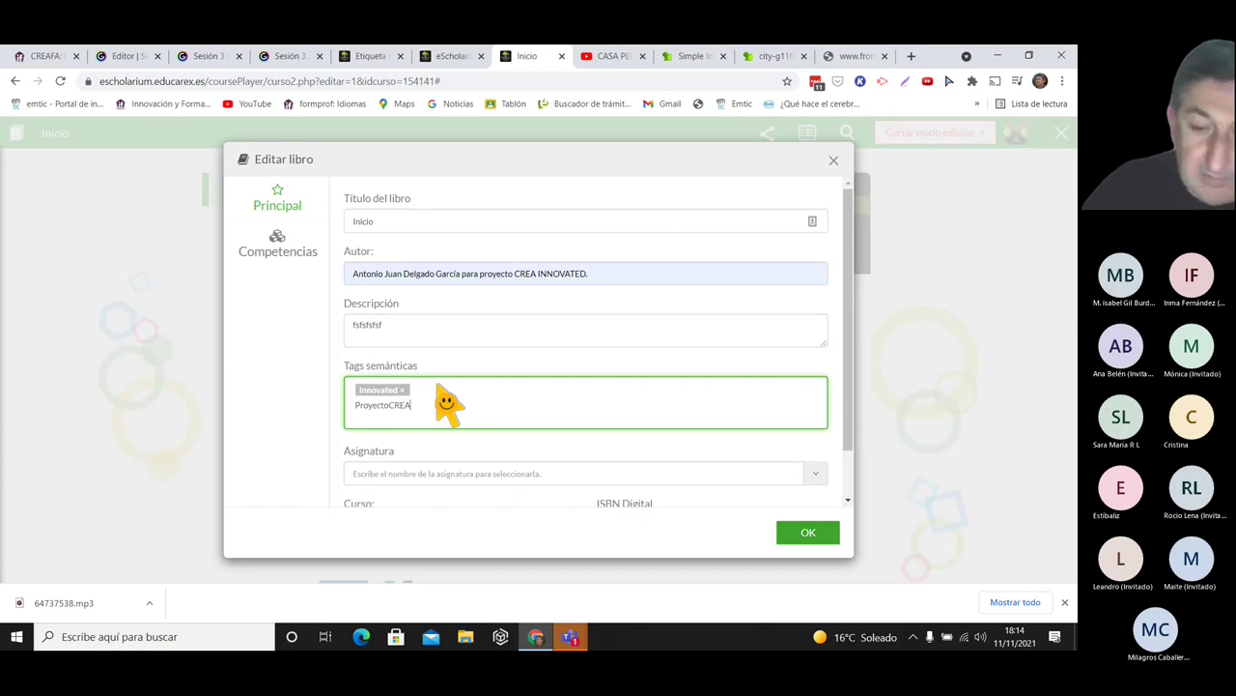
type("ProyectoCREA")
key("Return")
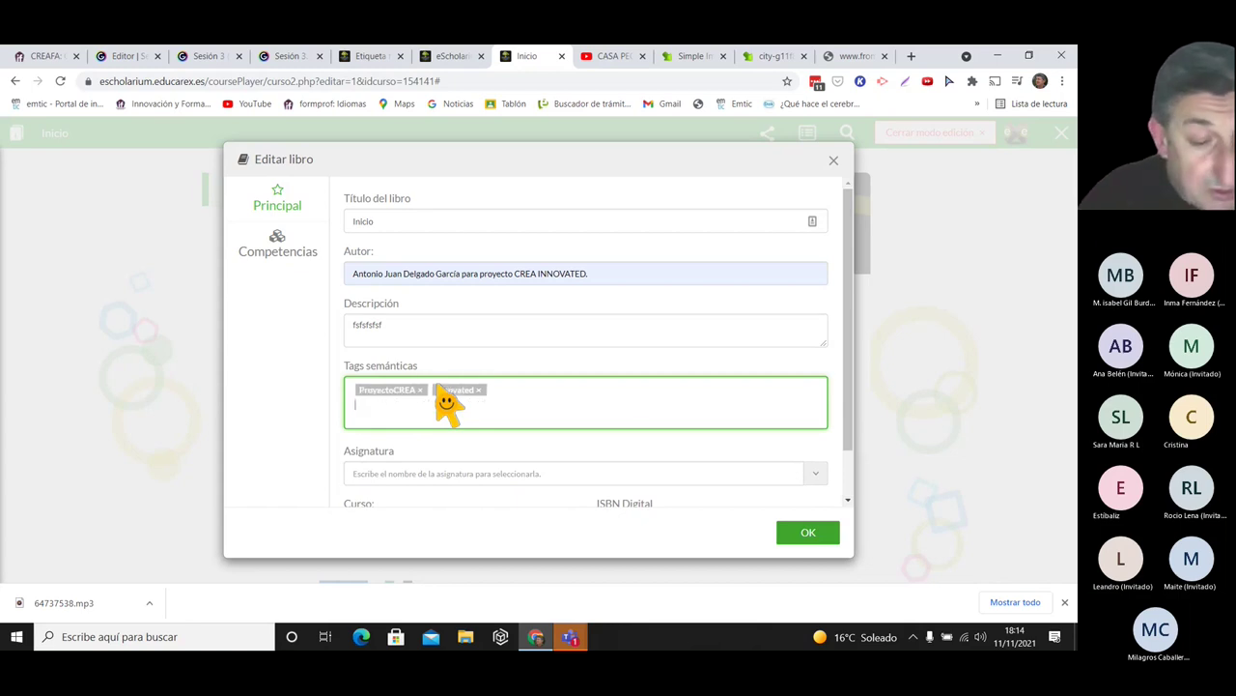
type("eso")
key("Return")
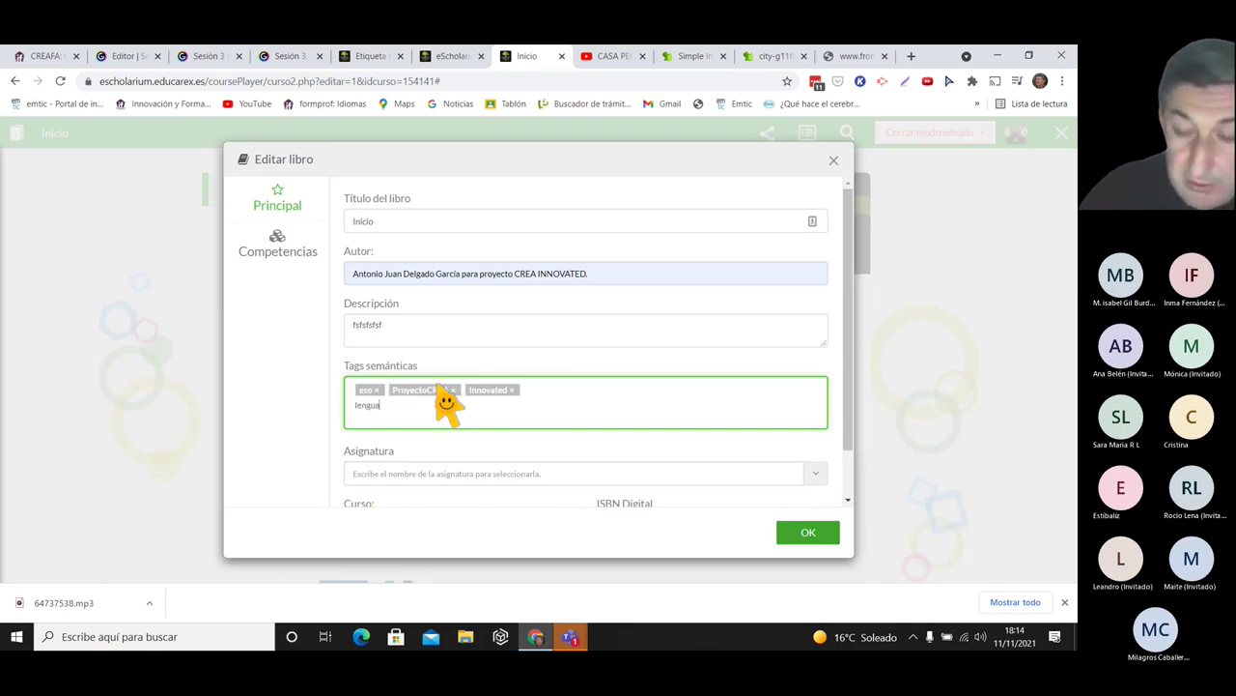
type("lengua")
key("Return")
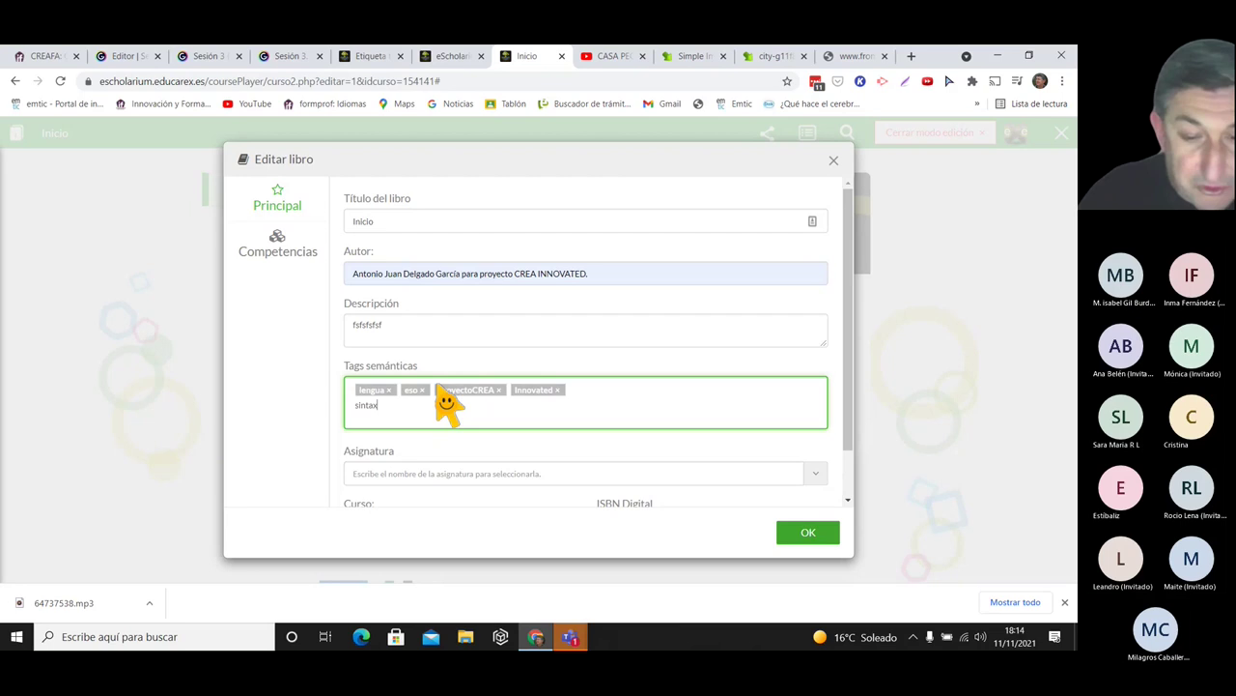
type("sintaxis")
key("Return")
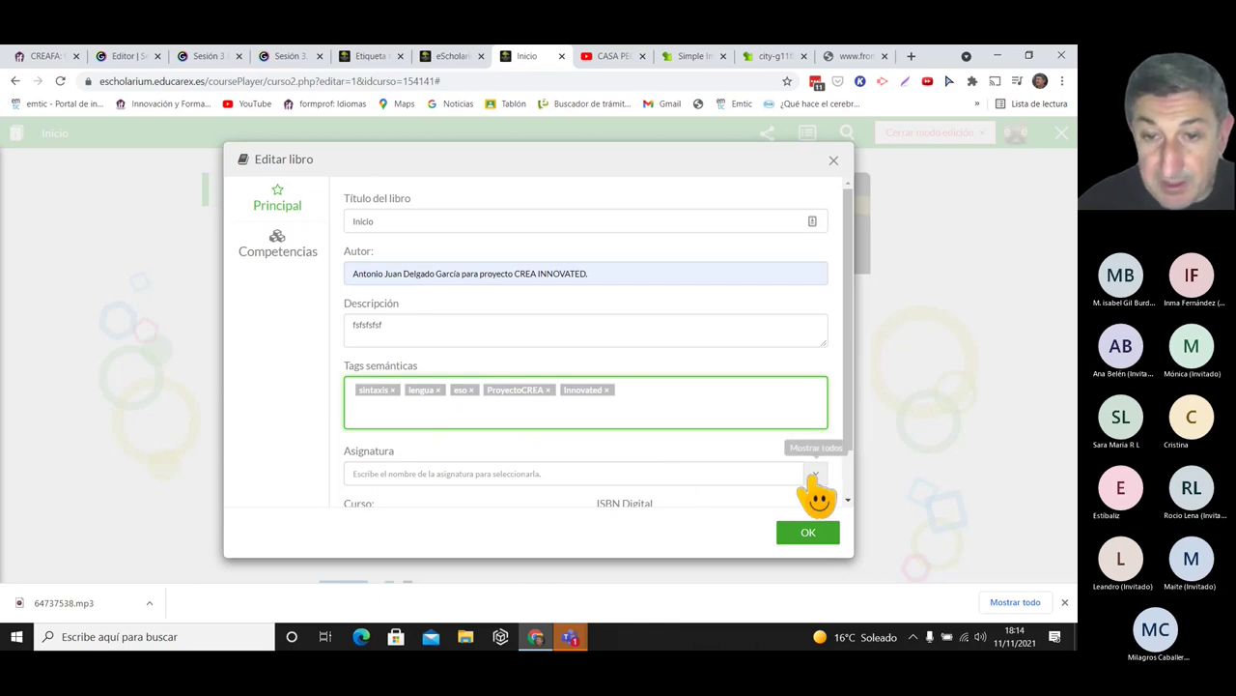
- Set the subject to Lengua castellana and add tags CCSS and Mates
left_click(816, 473)
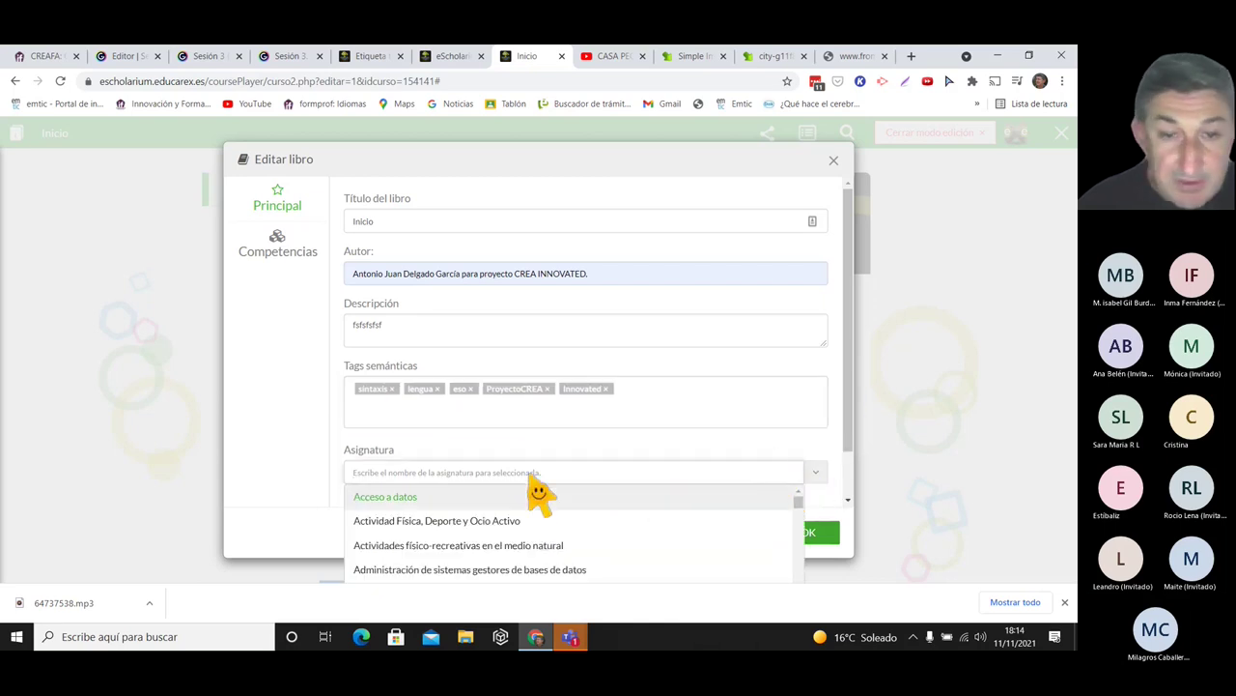
type("lengu")
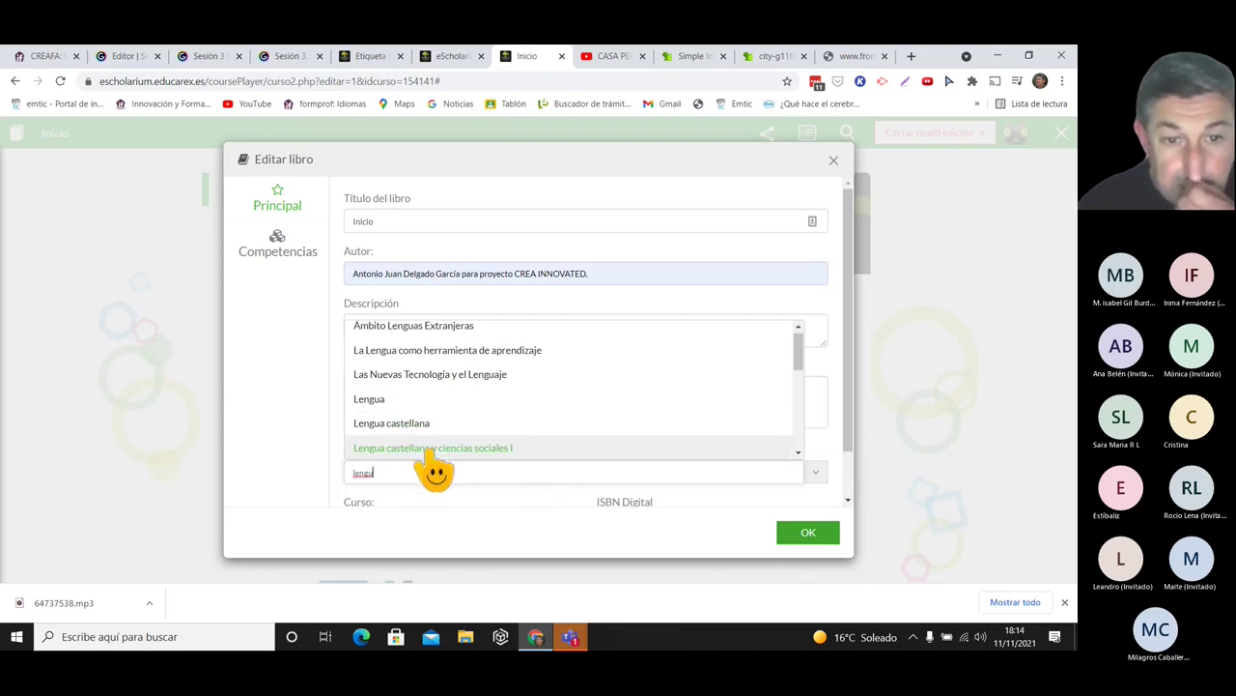
type("a")
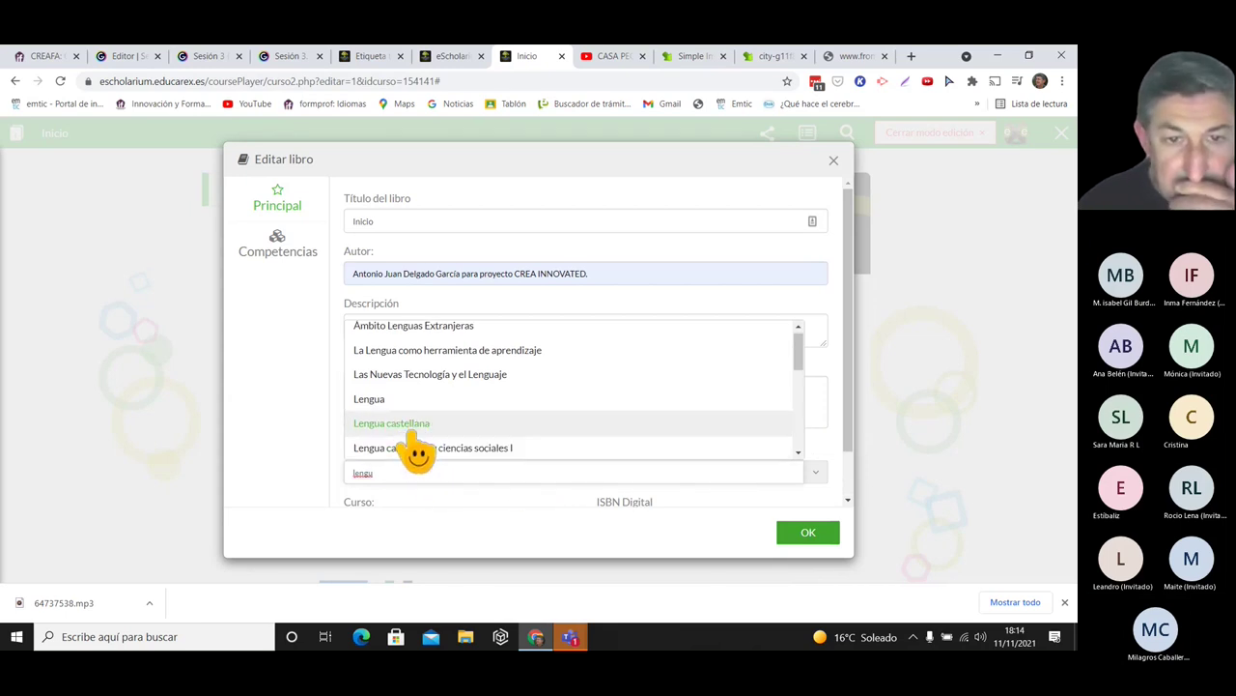
left_click(415, 436)
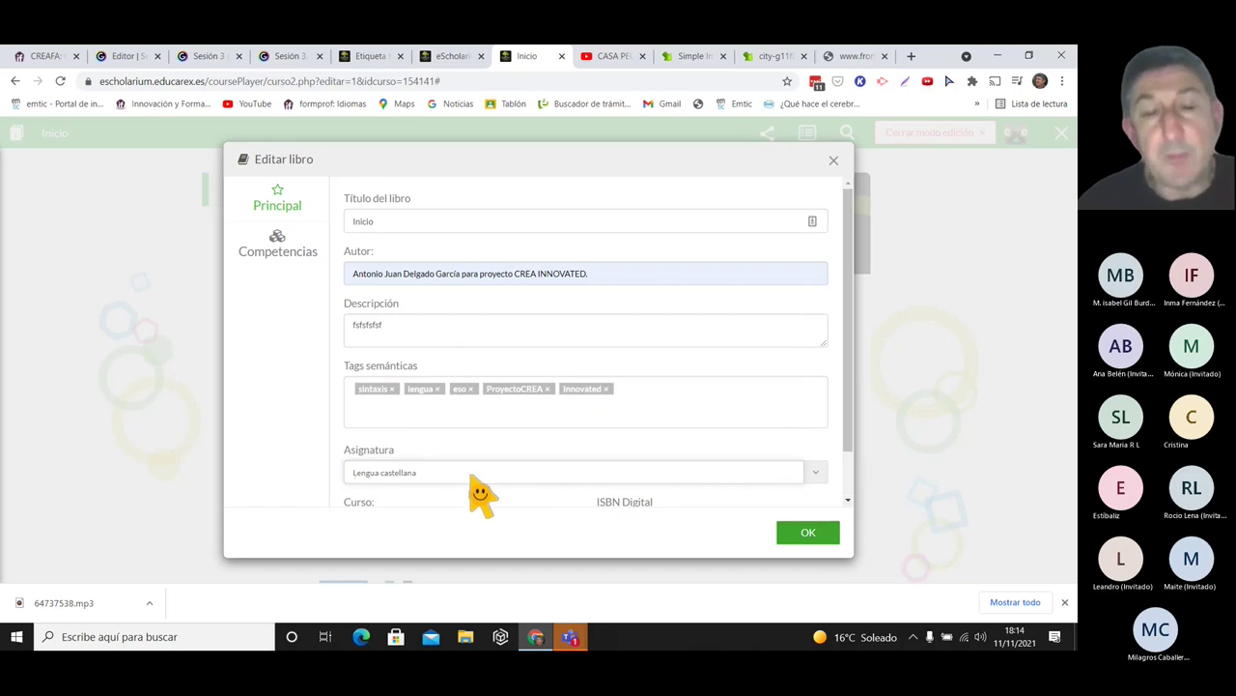
left_click(447, 422)
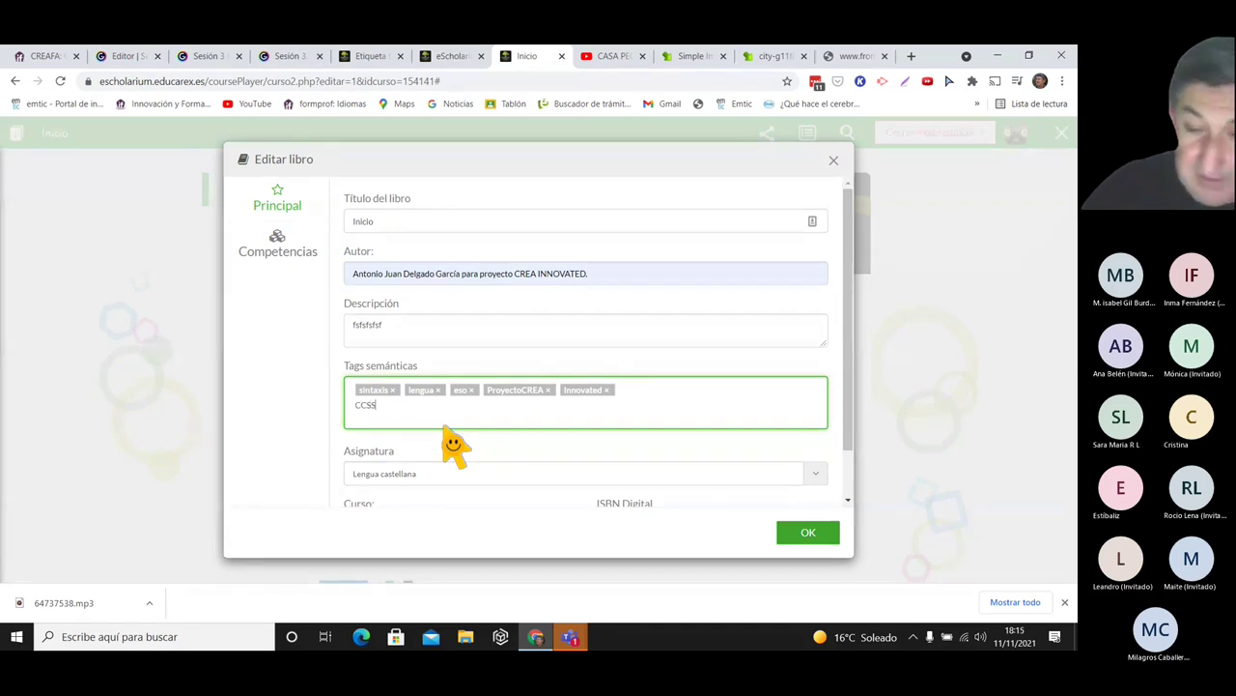
key("Return")
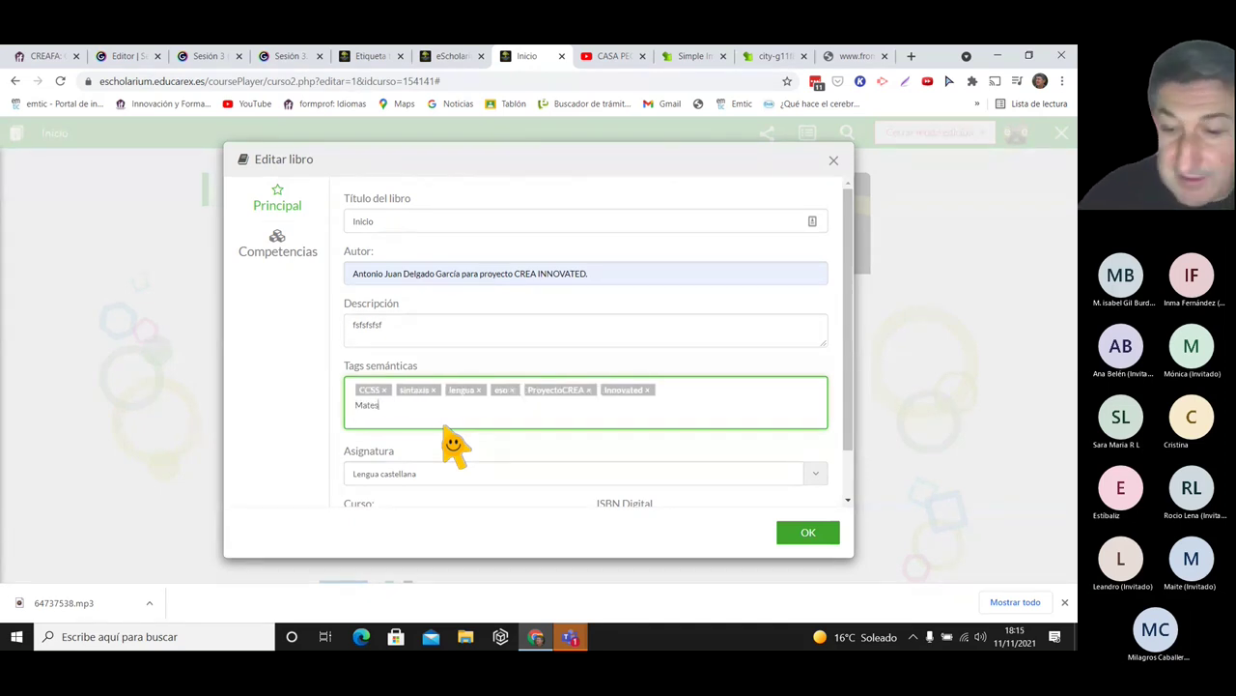
type("Mates")
key("Return")
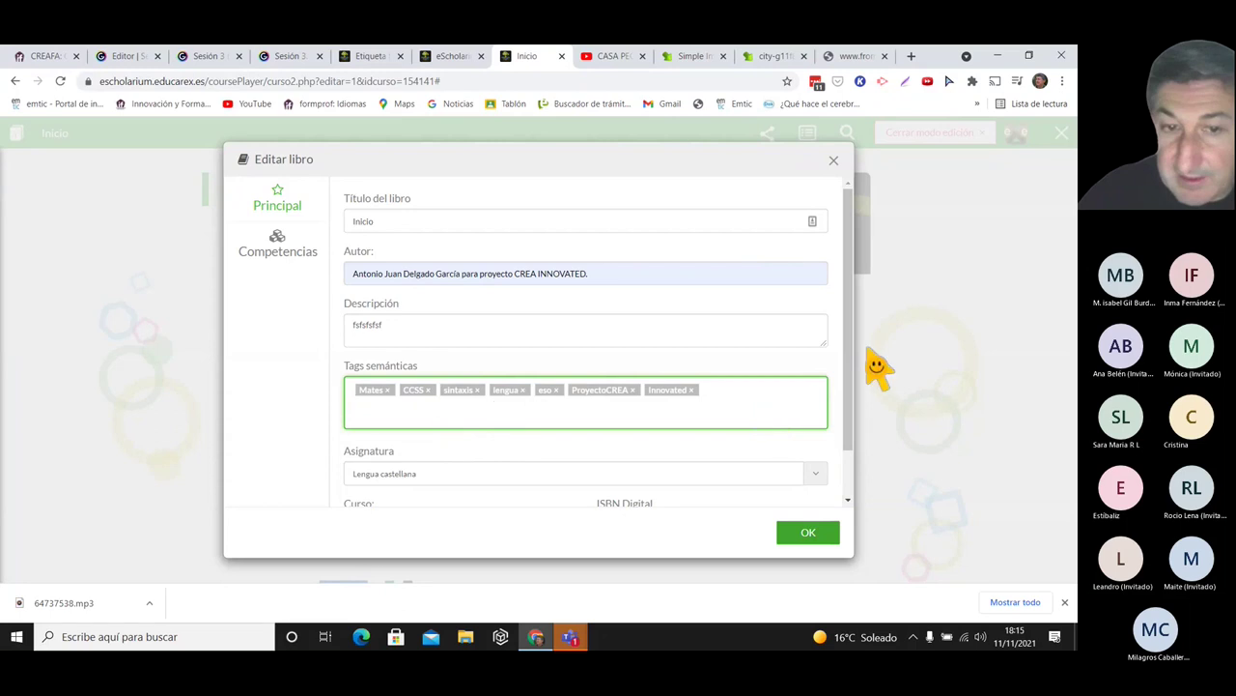
- Set the book's course to 1º ESO
left_click_drag(851, 358, 850, 431)
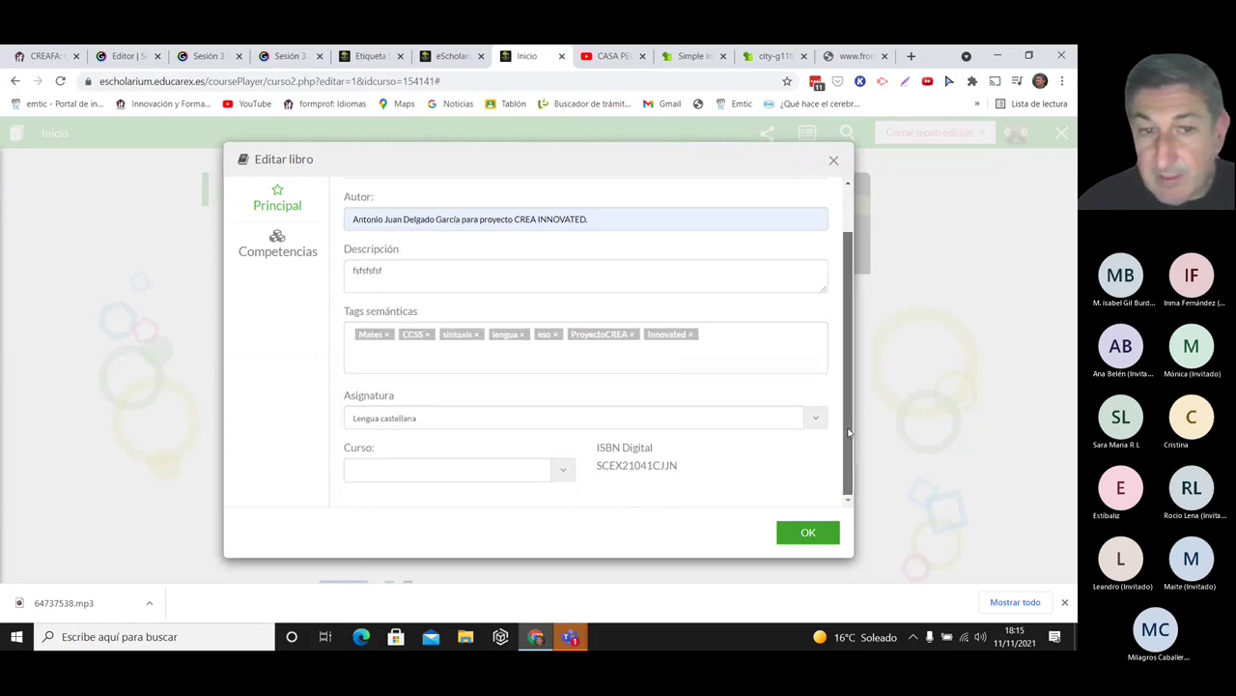
left_click(527, 471)
type("eso")
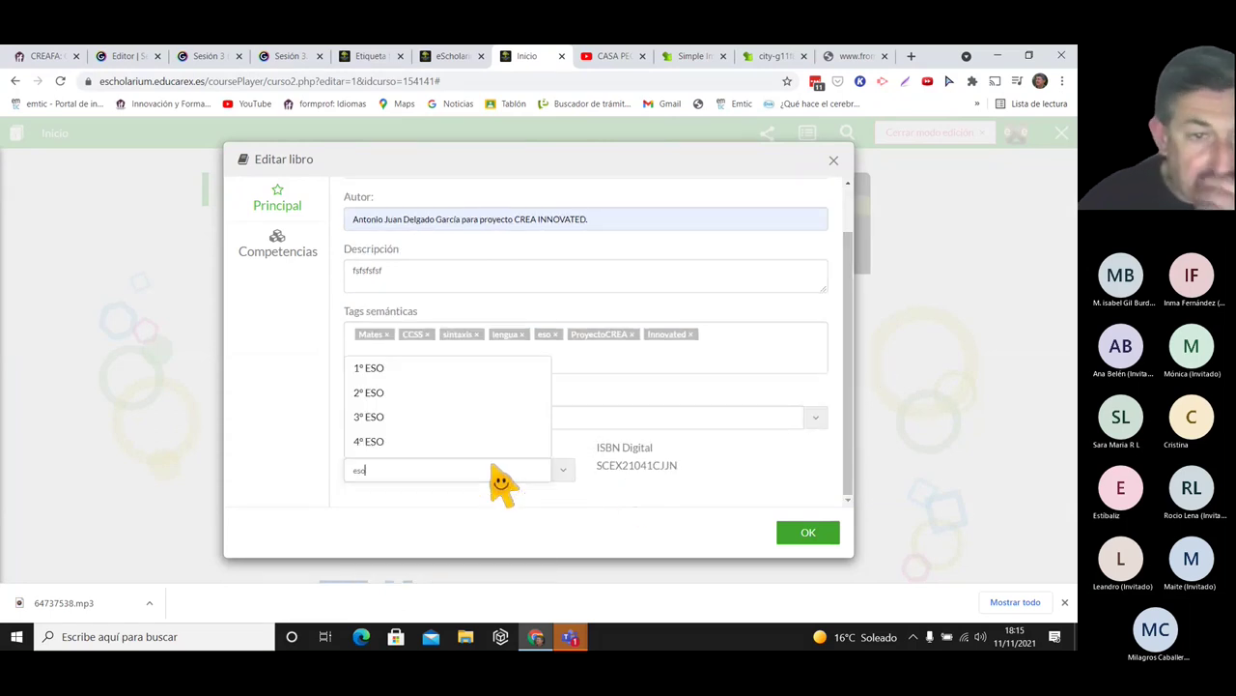
left_click(402, 372)
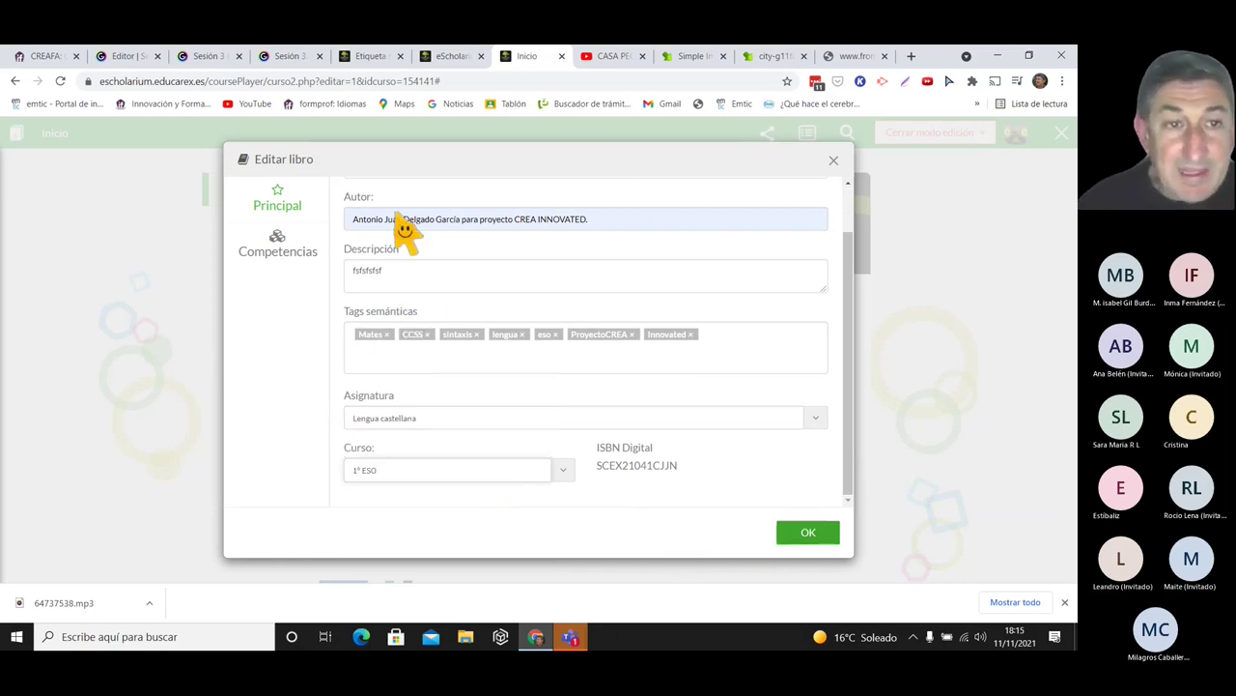
left_click(280, 253)
- Assign competencies CCL and CPAA, save the book details and exit edit mode
left_click(394, 224)
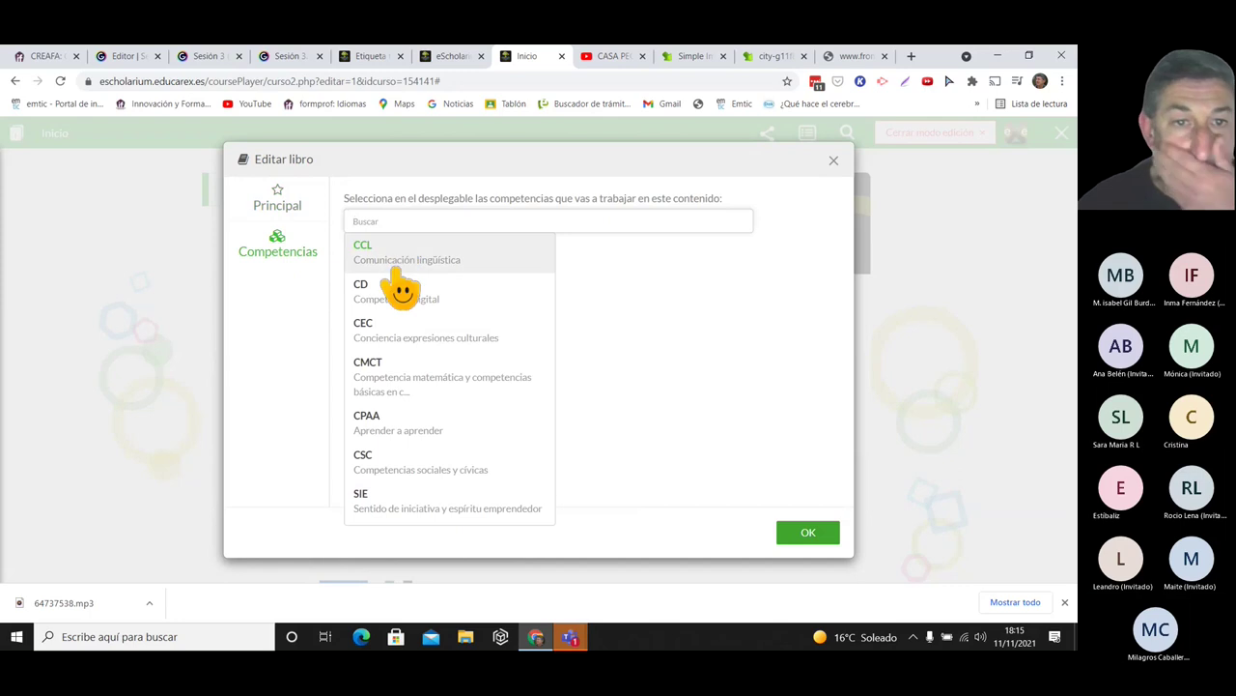
left_click(401, 268)
left_click(421, 253)
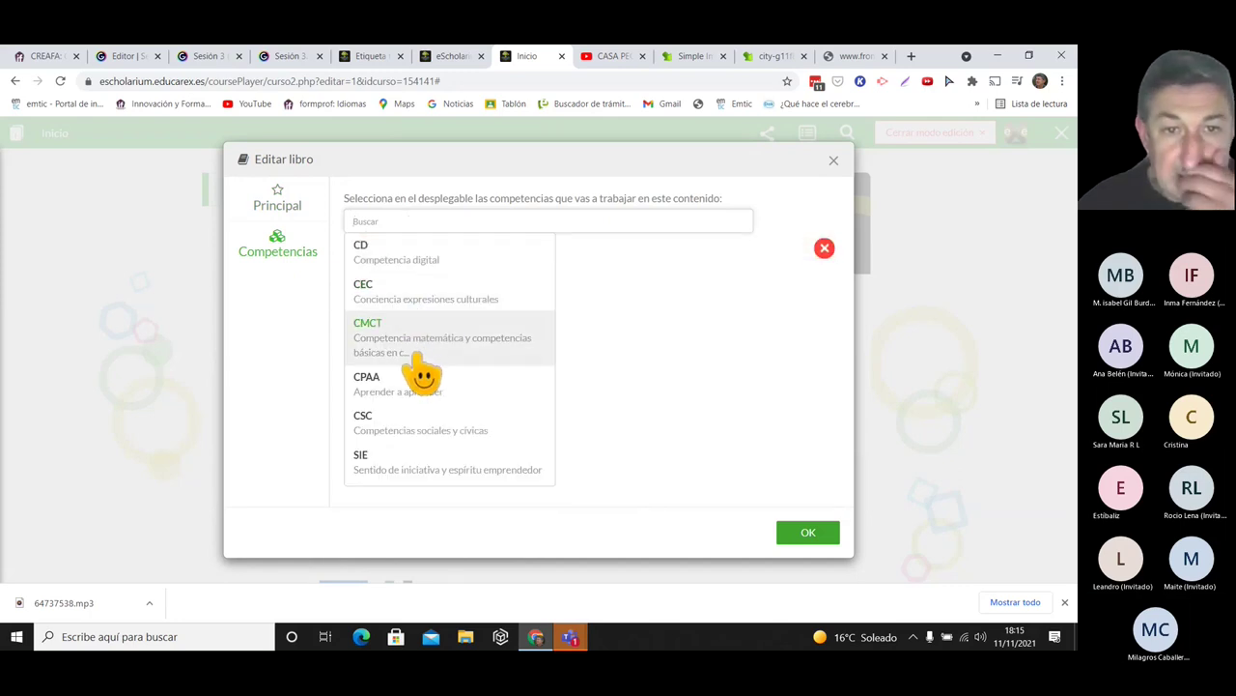
left_click(428, 396)
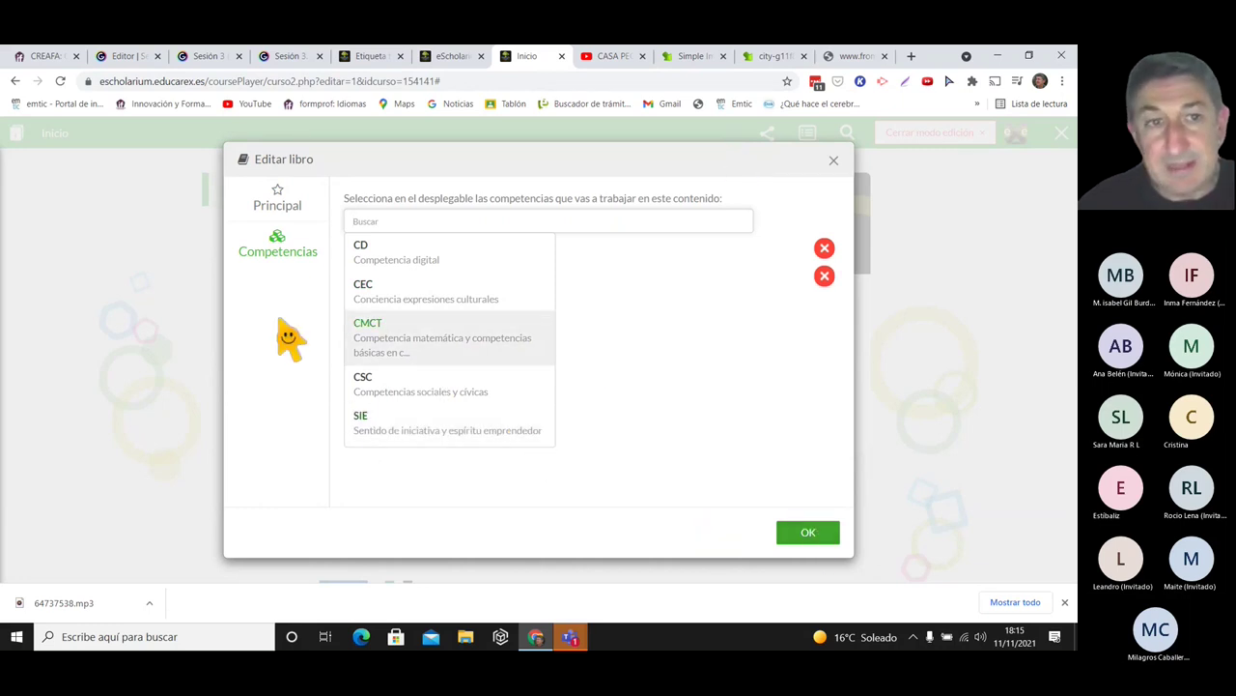
left_click(800, 541)
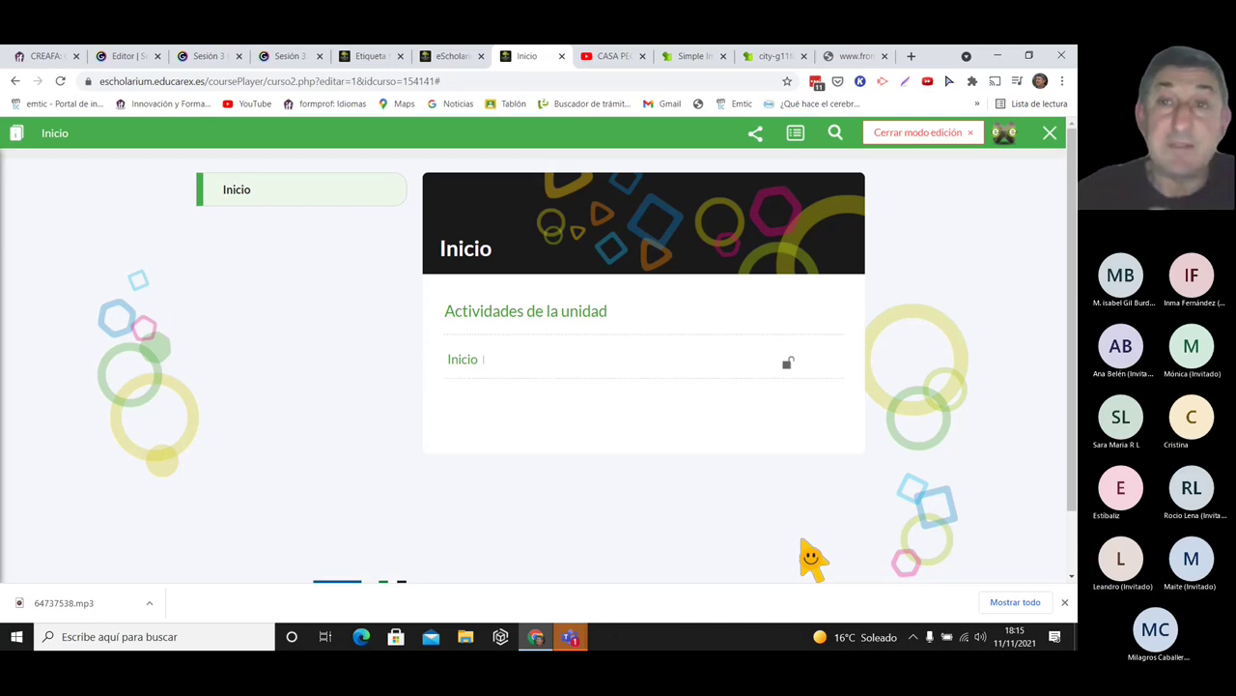
left_click(933, 135)
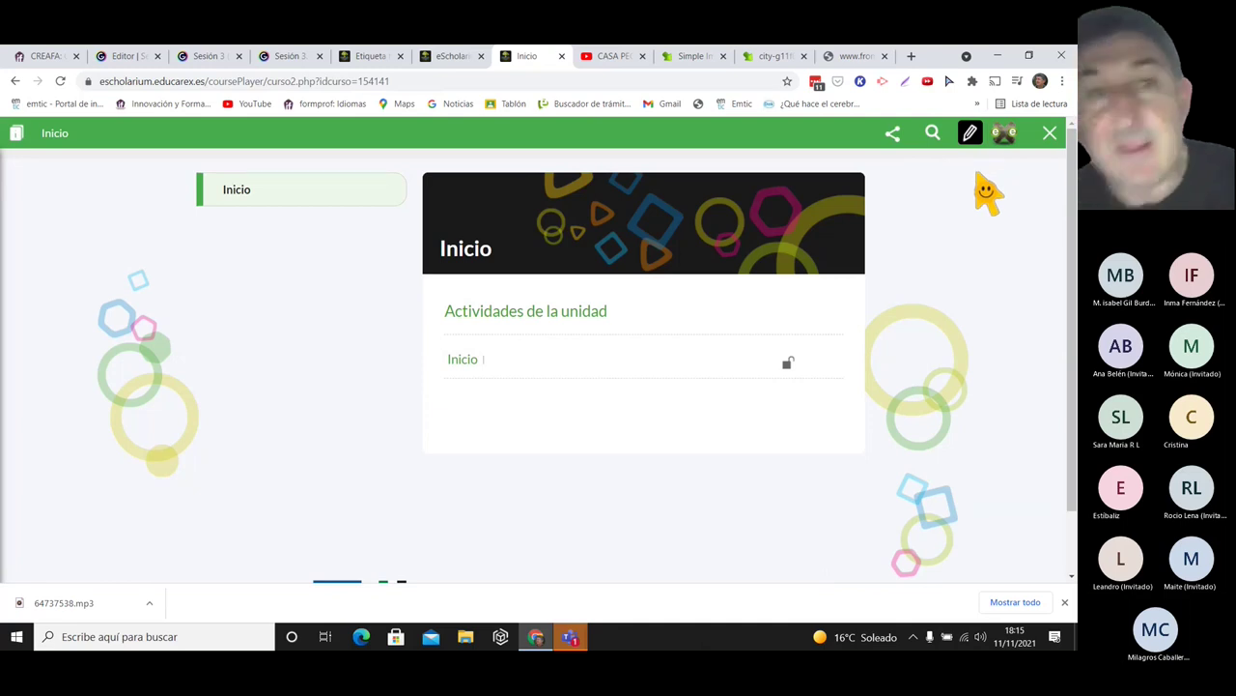
left_click(372, 56)
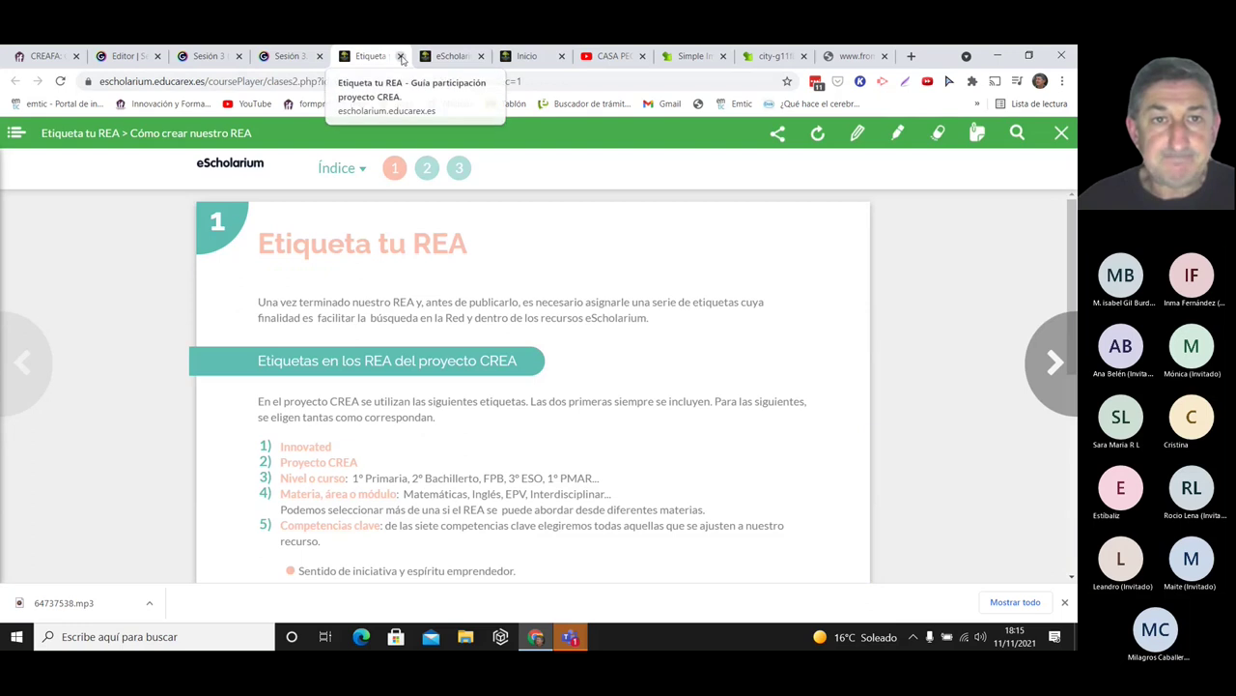
- Close the tags guide and advance the presentation to the 'Normas de estilo: estilo del recurso' slide
left_click(399, 56)
left_click(307, 56)
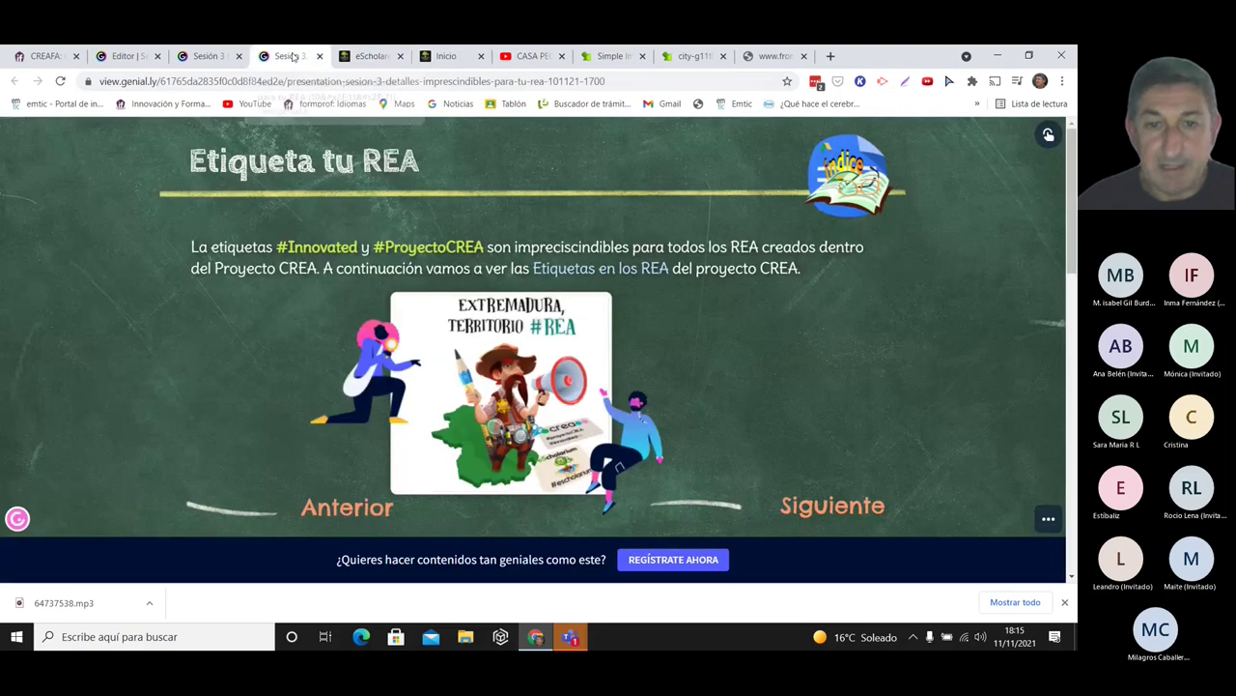
left_click(850, 527)
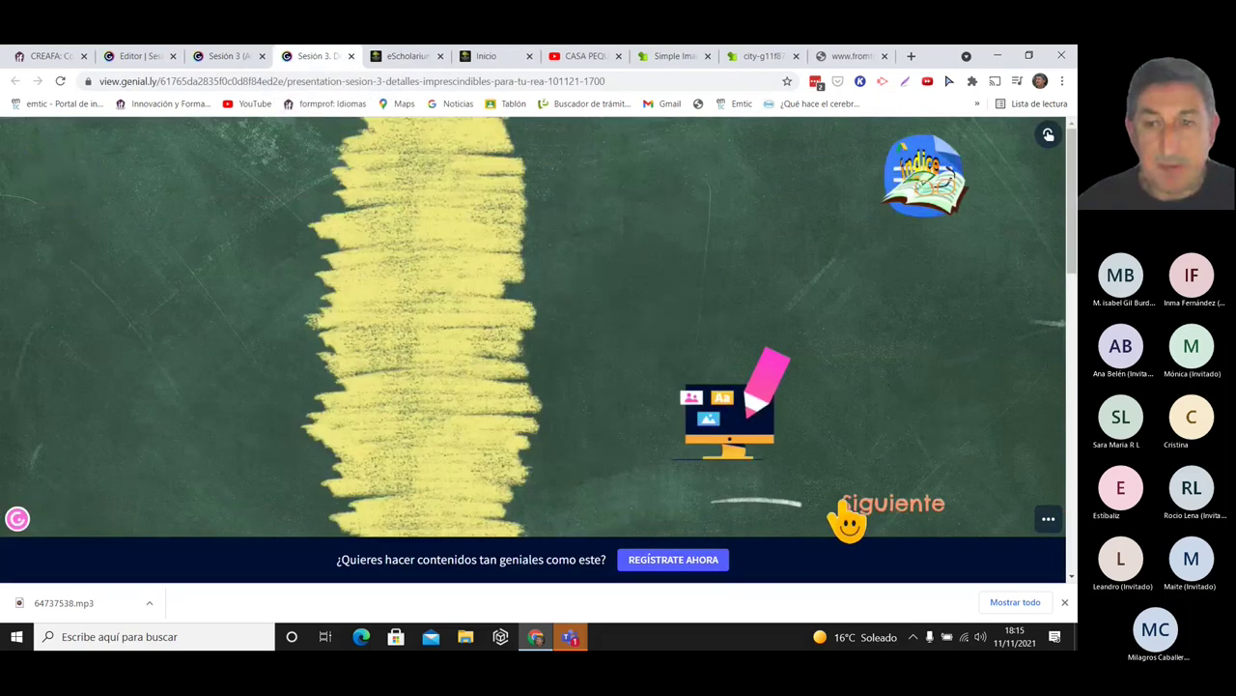
left_click(845, 522)
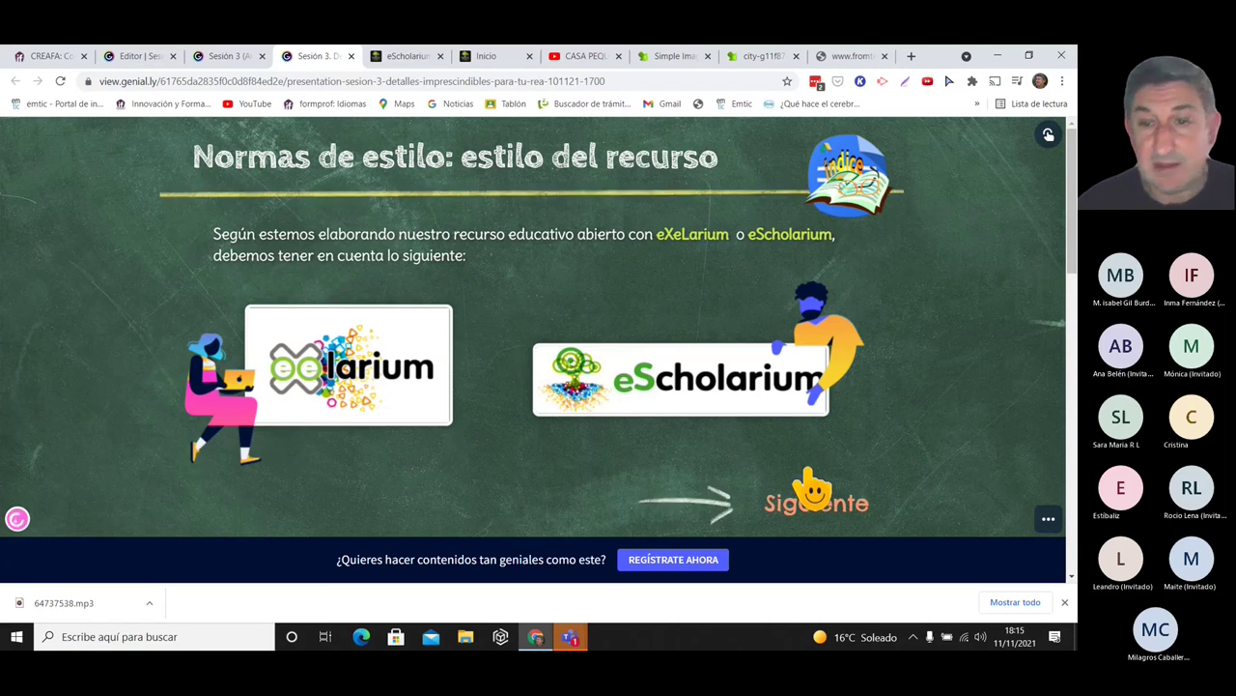
left_click(816, 500)
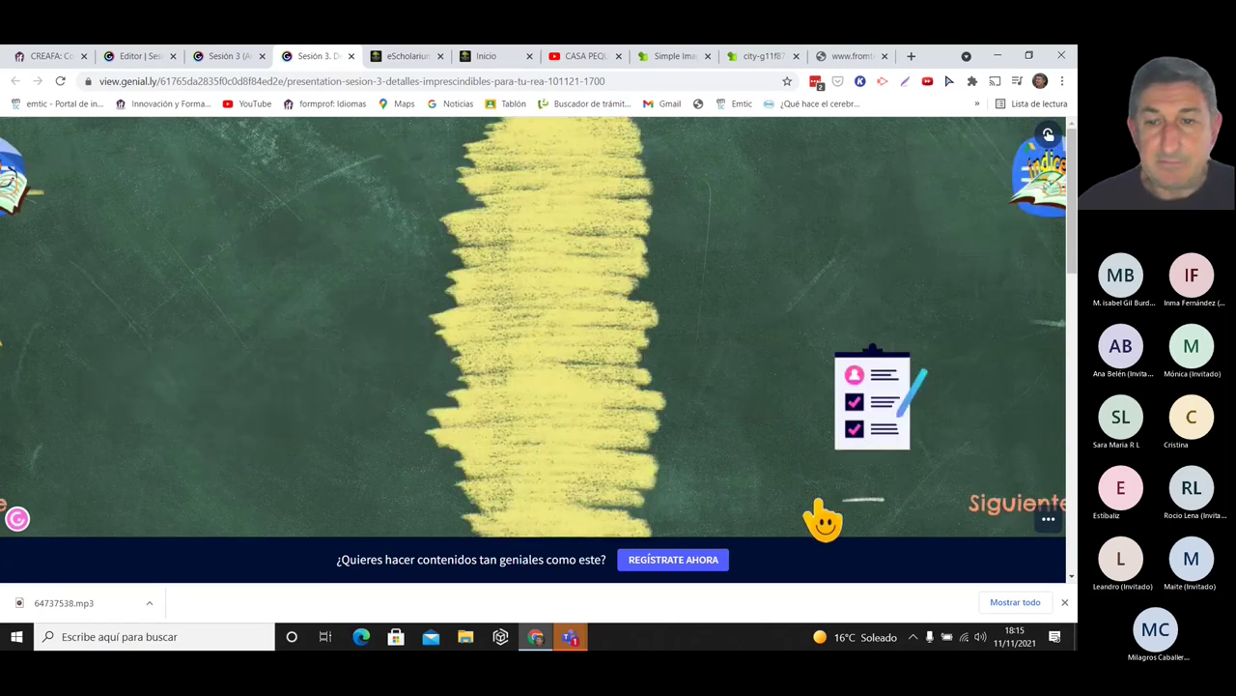